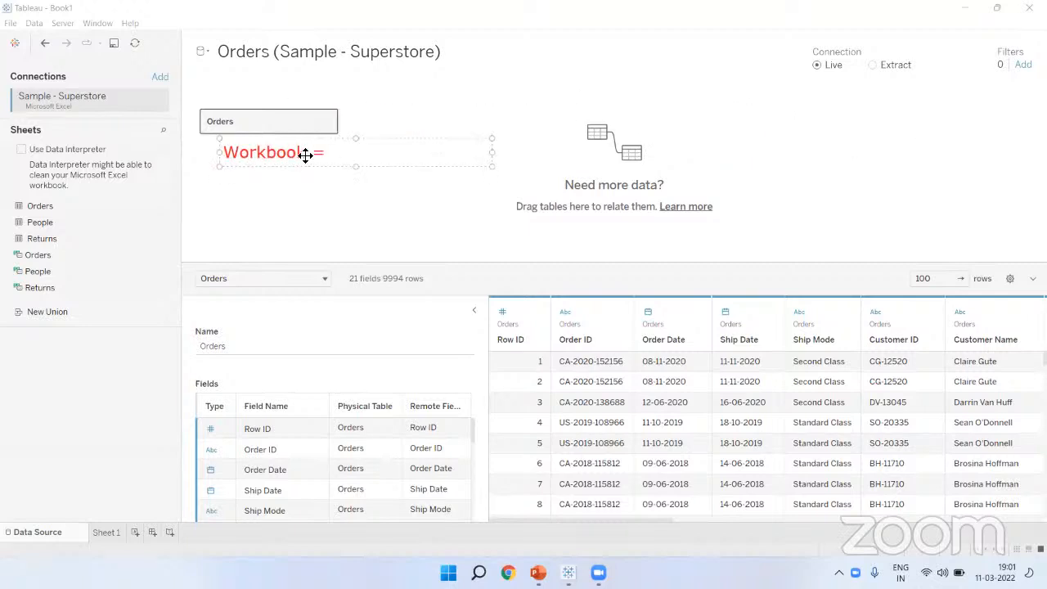
Step: Write the red note 'Workbook = Data+Worksheet/s+Dashboard/s+Story/ies' on the data source page
left_click_drag(571, 177, 612, 179)
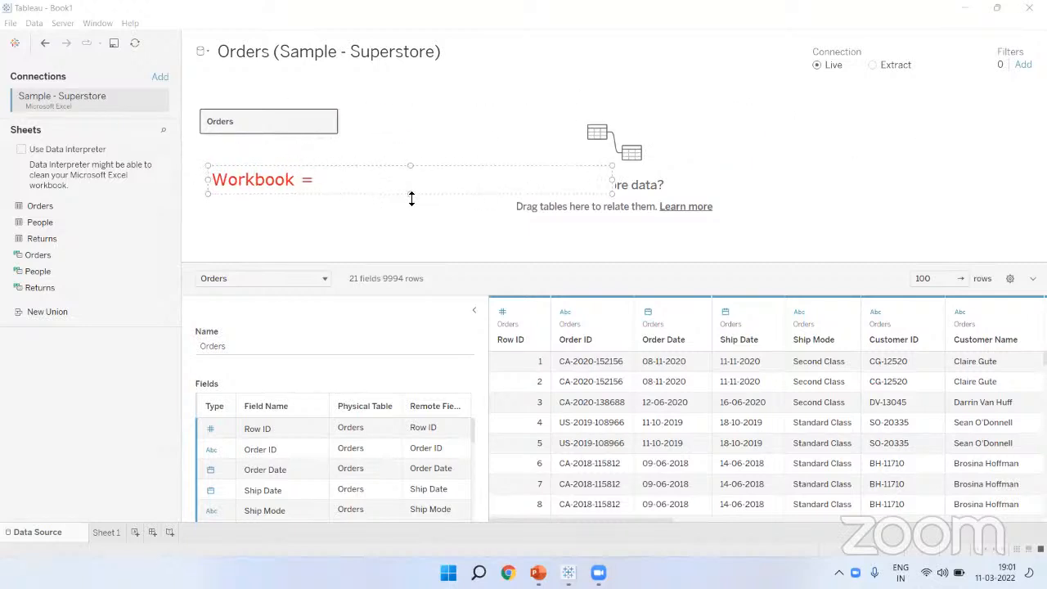
left_click_drag(420, 170, 393, 174)
type("D")
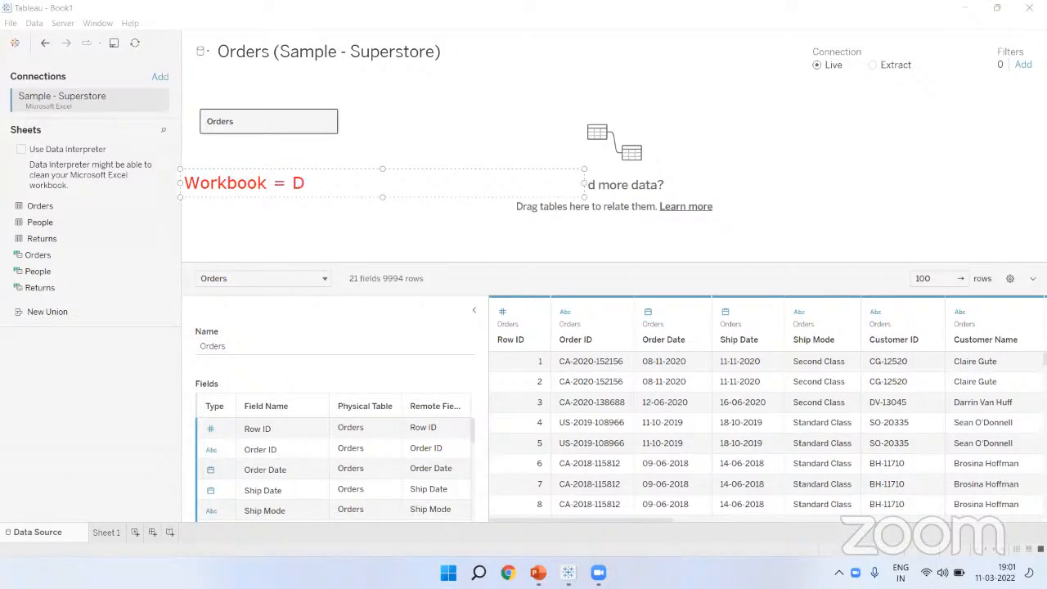
type("ata+Worksheet/s")
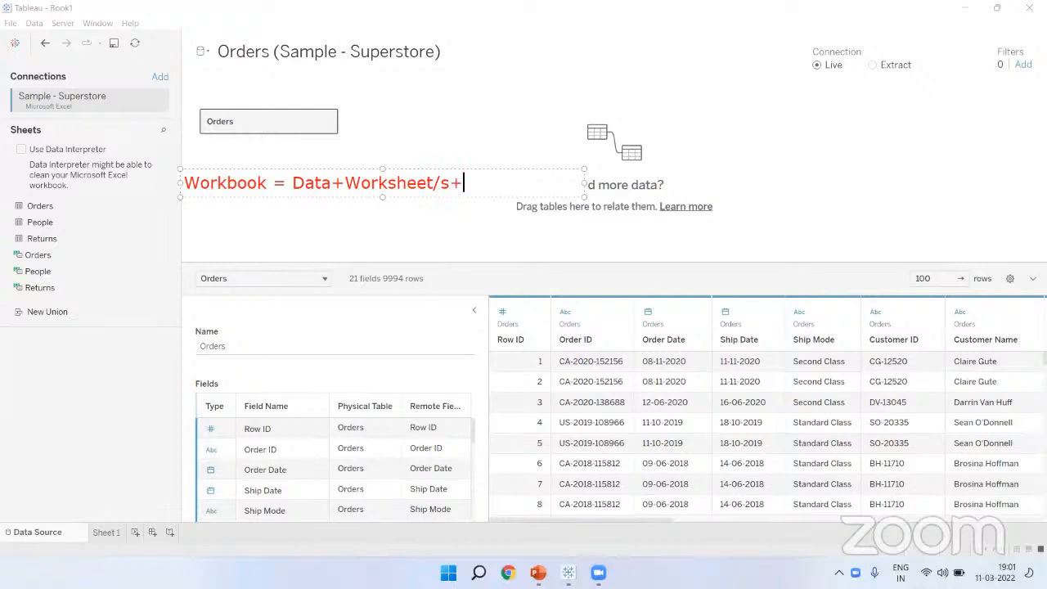
type("+S")
key("BackSpace")
type("Dashboard/s")
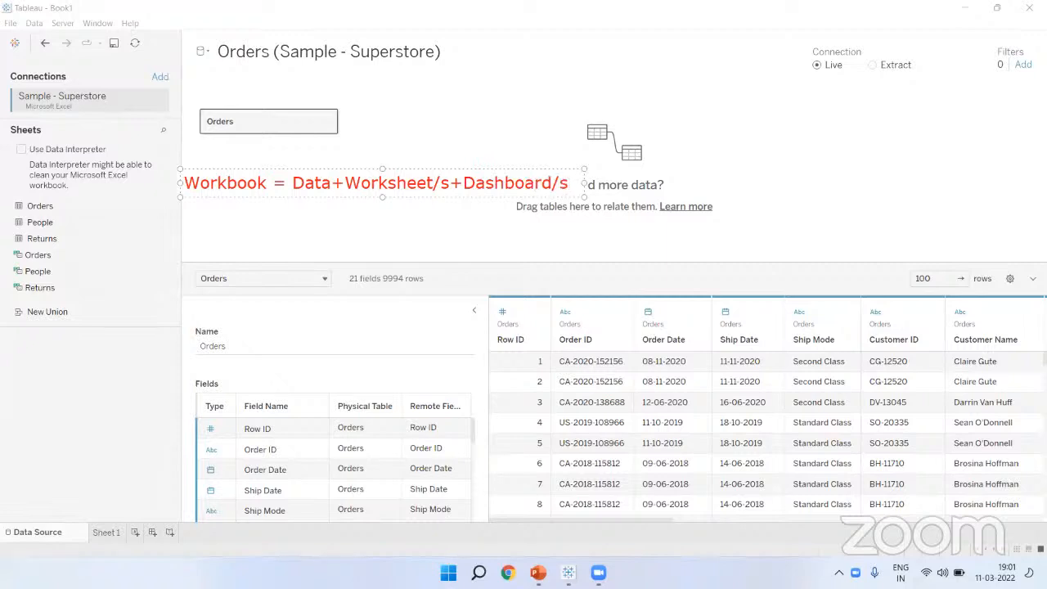
left_click_drag(585, 182, 783, 174)
mouse_move(641, 173)
left_mouse_down()
mouse_move(657, 237)
mouse_move(653, 228)
left_mouse_up()
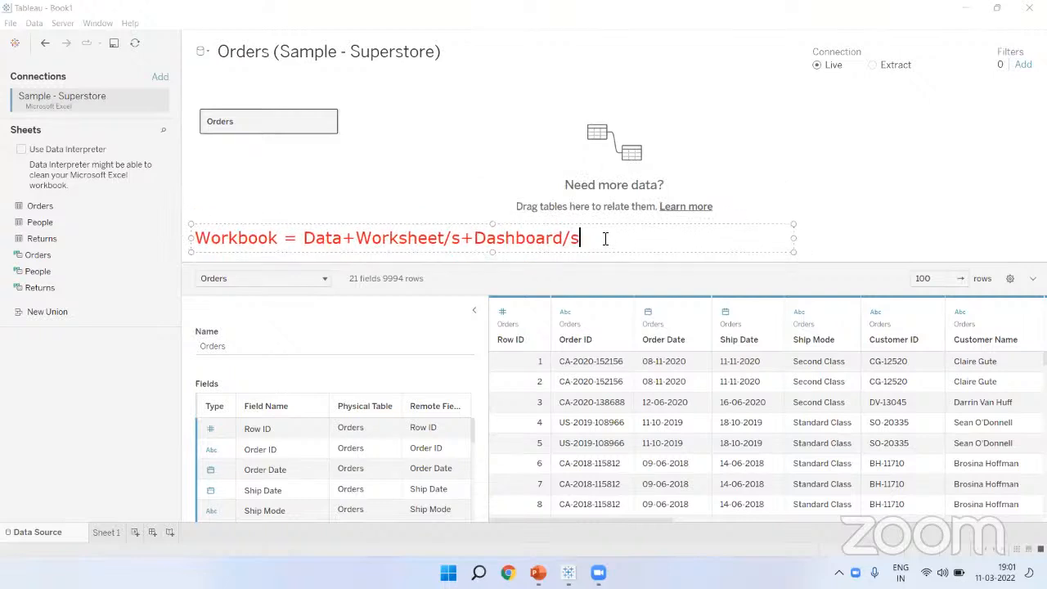
type("+Story/ies")
left_click(847, 203)
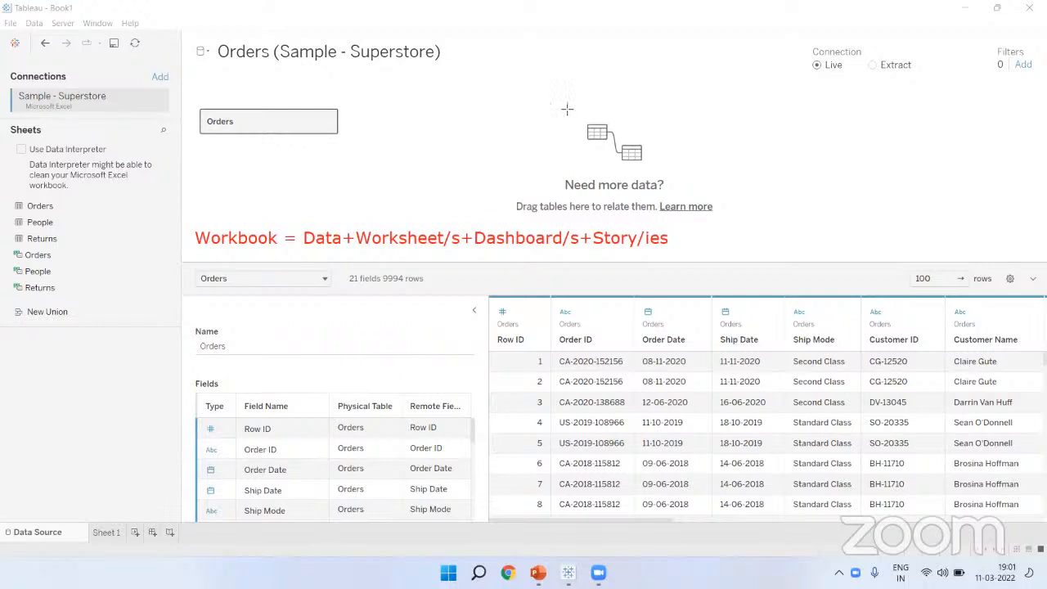
Step: Draw a box around the note, extending it across the right-hand side
left_click_drag(293, 221, 466, 256)
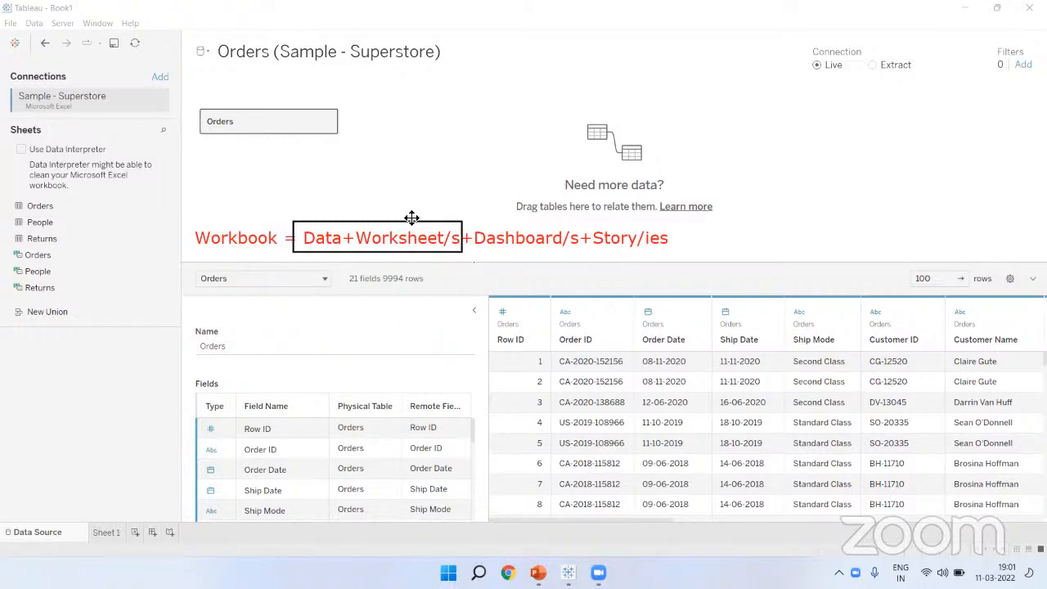
left_click_drag(460, 243, 581, 243)
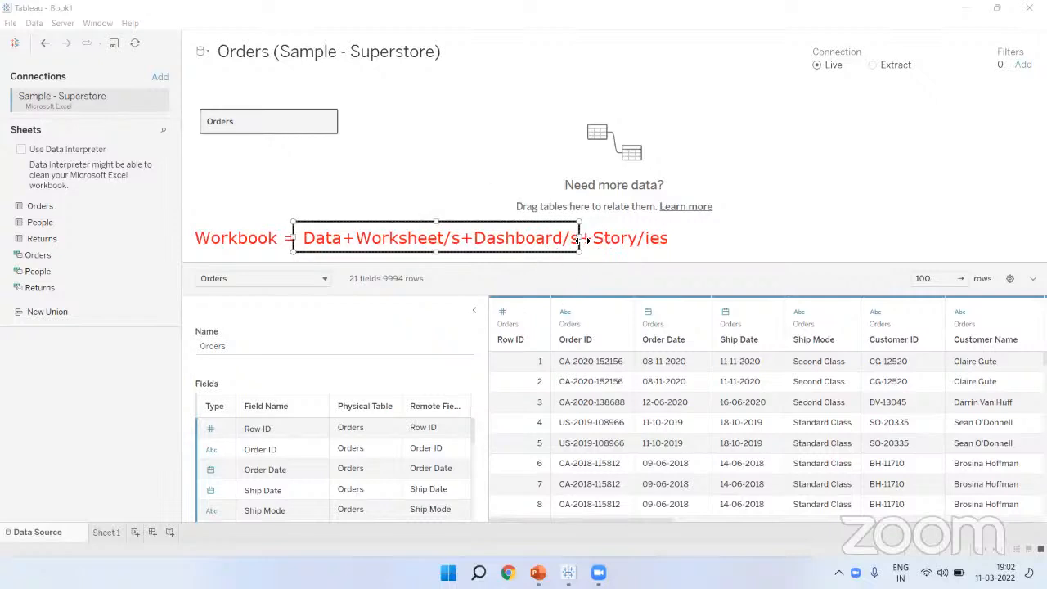
left_click_drag(584, 239, 680, 237)
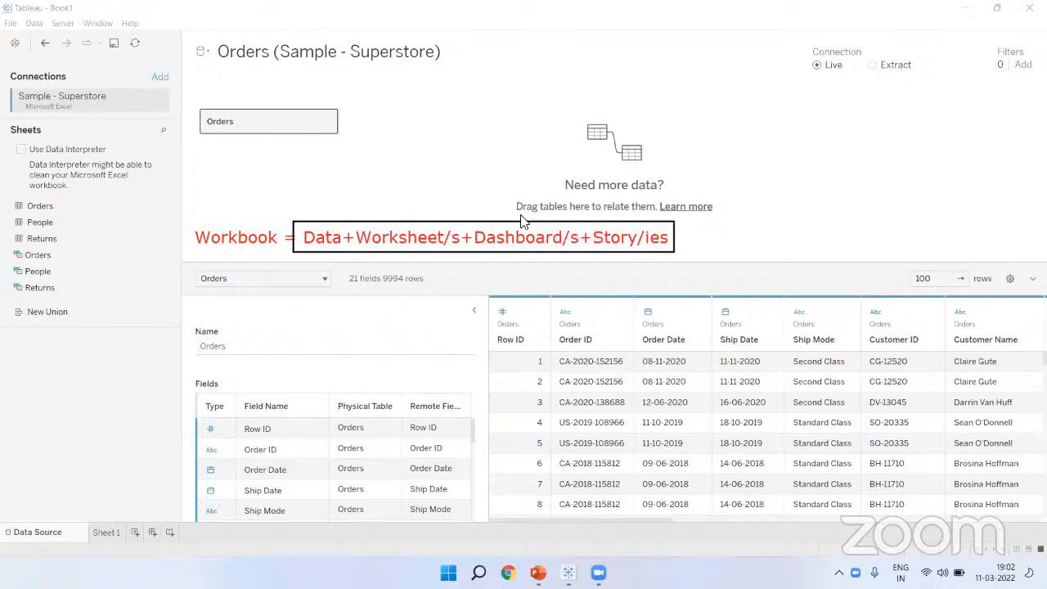
Step: Adjust the box, handwrite .twbx and draw an arrow from Workbook to it
left_click(295, 238)
left_click_drag(294, 240, 301, 239)
mouse_move(775, 118)
left_mouse_down()
mouse_move(791, 170)
mouse_move(787, 140)
left_mouse_up()
mouse_move(789, 143)
left_mouse_down()
mouse_move(789, 157)
mouse_move(836, 131)
mouse_move(889, 174)
mouse_move(861, 185)
left_mouse_up()
mouse_move(265, 233)
left_mouse_down()
mouse_move(707, 149)
mouse_move(686, 170)
left_mouse_up()
Step: Circle the .twbx mark, then clear all annotations and refocus Tableau
left_click_drag(751, 168, 746, 166)
mouse_move(897, 161)
left_mouse_down()
mouse_move(939, 153)
mouse_move(955, 168)
left_mouse_up()
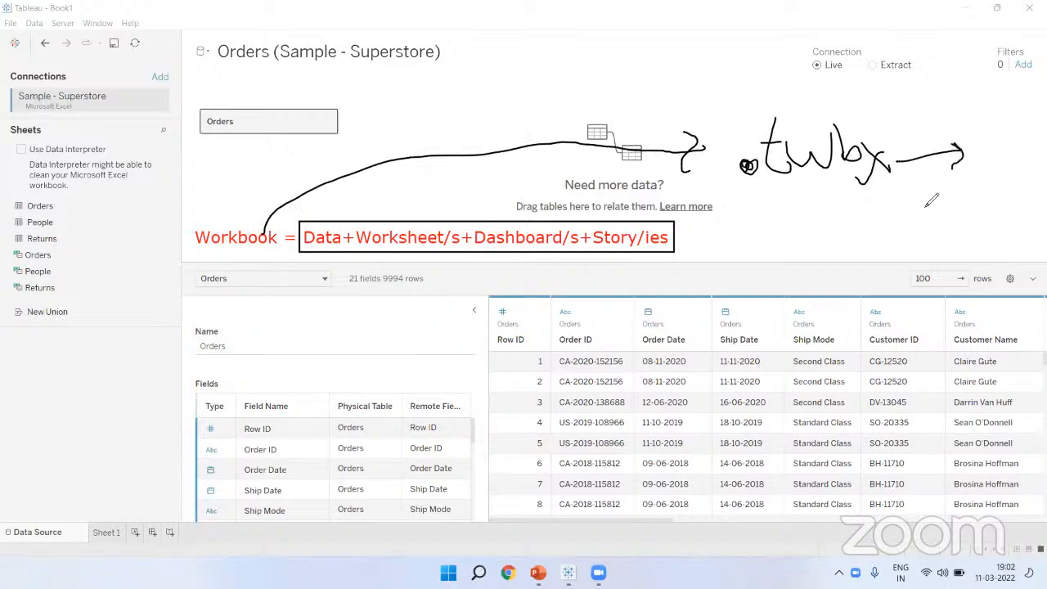
left_click(603, 99)
left_click(569, 573)
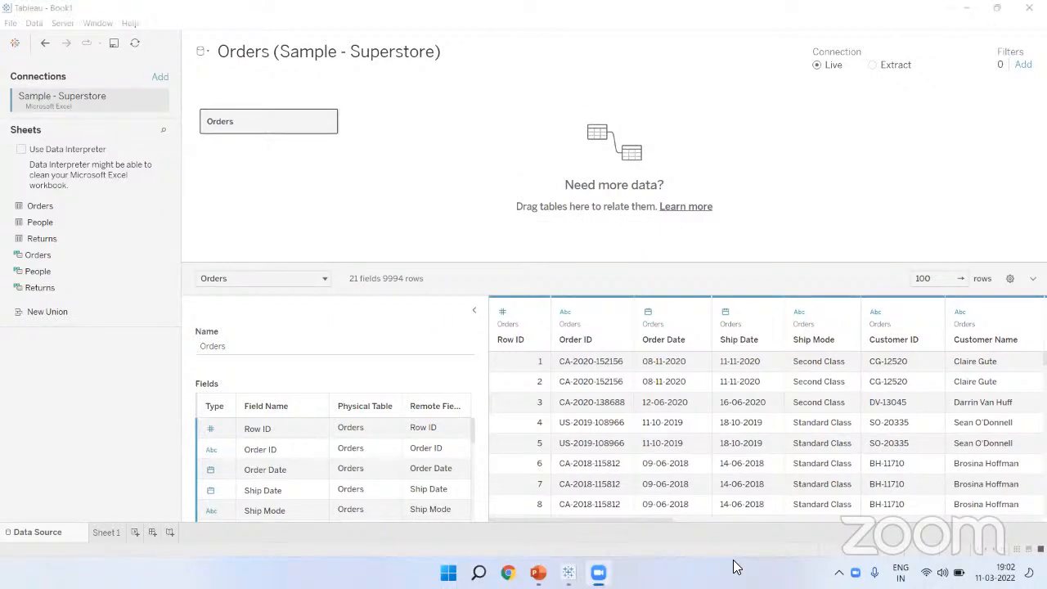
left_click(310, 524)
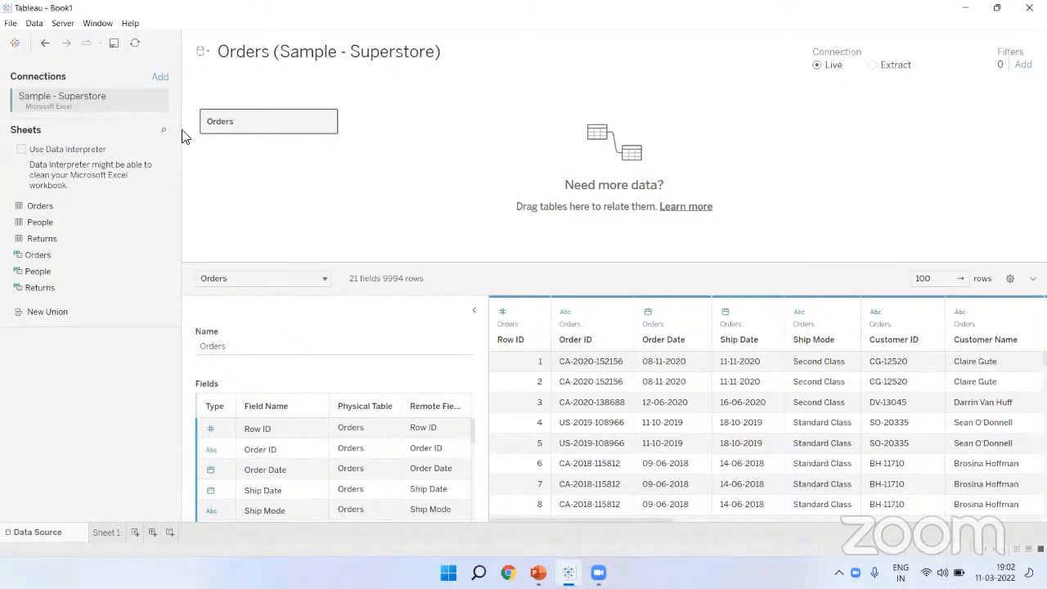
left_click(161, 78)
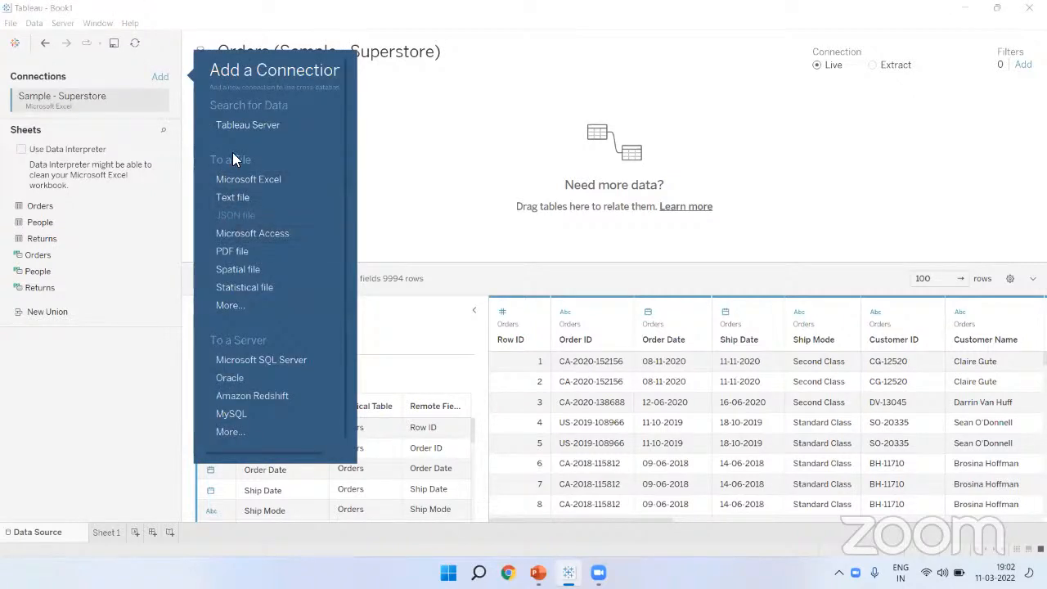
left_click(231, 414)
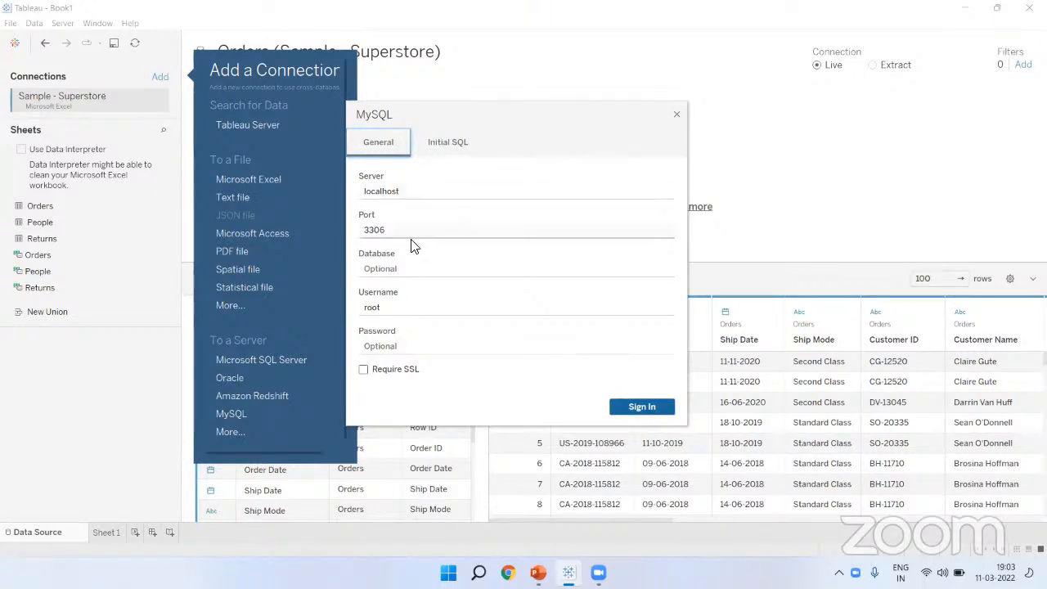
left_click(677, 114)
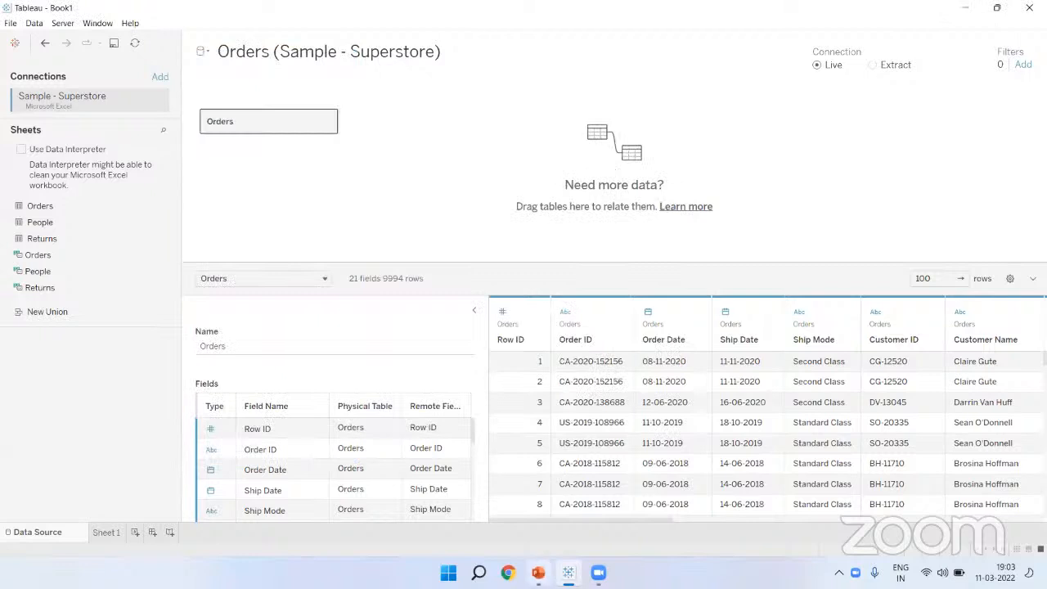
left_click(537, 573)
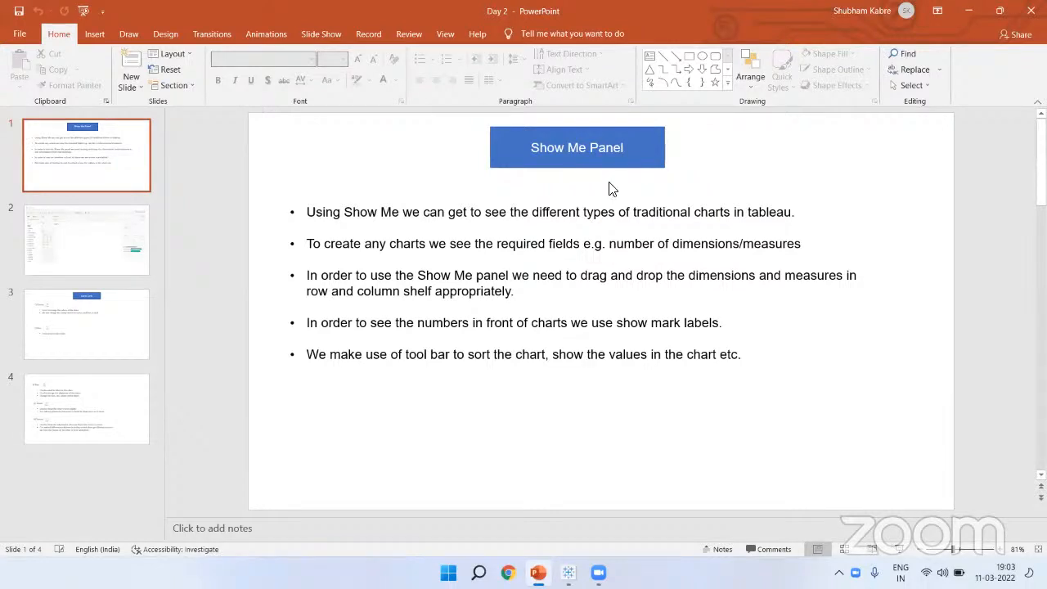
Step: Show slide 2 and outline its Show Me panel, heading, chart thumbnails and sheet area
left_click(84, 221)
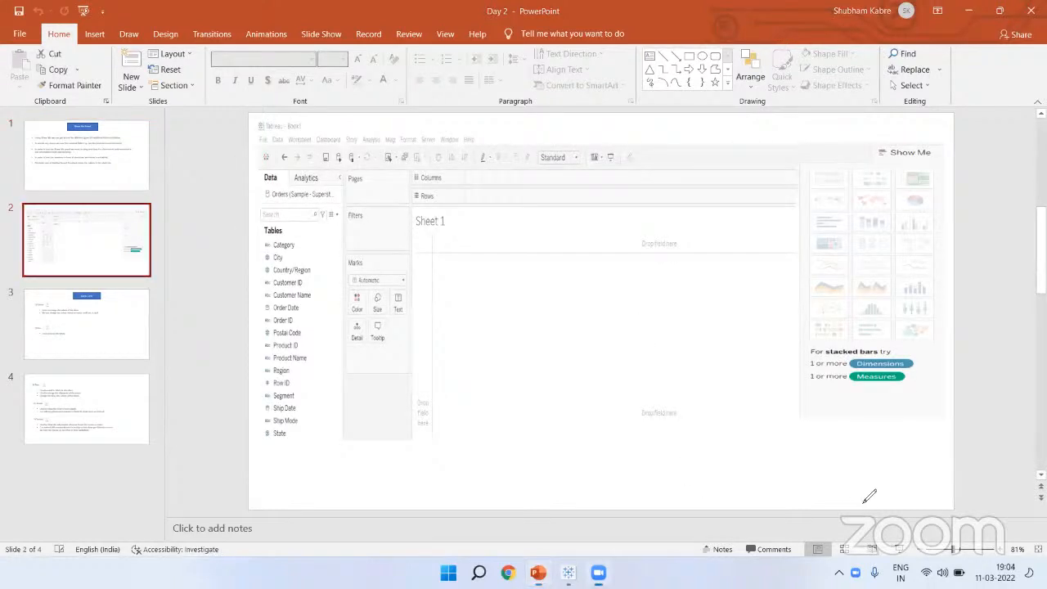
mouse_move(790, 134)
left_mouse_down()
mouse_move(917, 208)
mouse_move(949, 424)
left_mouse_up()
left_click_drag(875, 142, 940, 167)
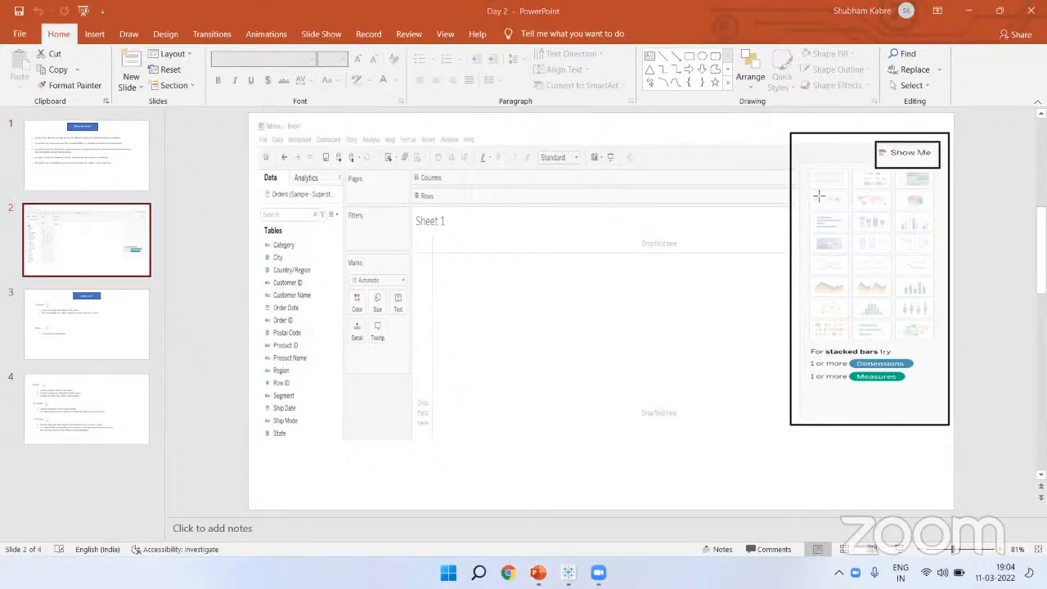
mouse_move(814, 173)
left_mouse_down()
mouse_move(945, 315)
mouse_move(949, 345)
mouse_move(937, 338)
left_mouse_up()
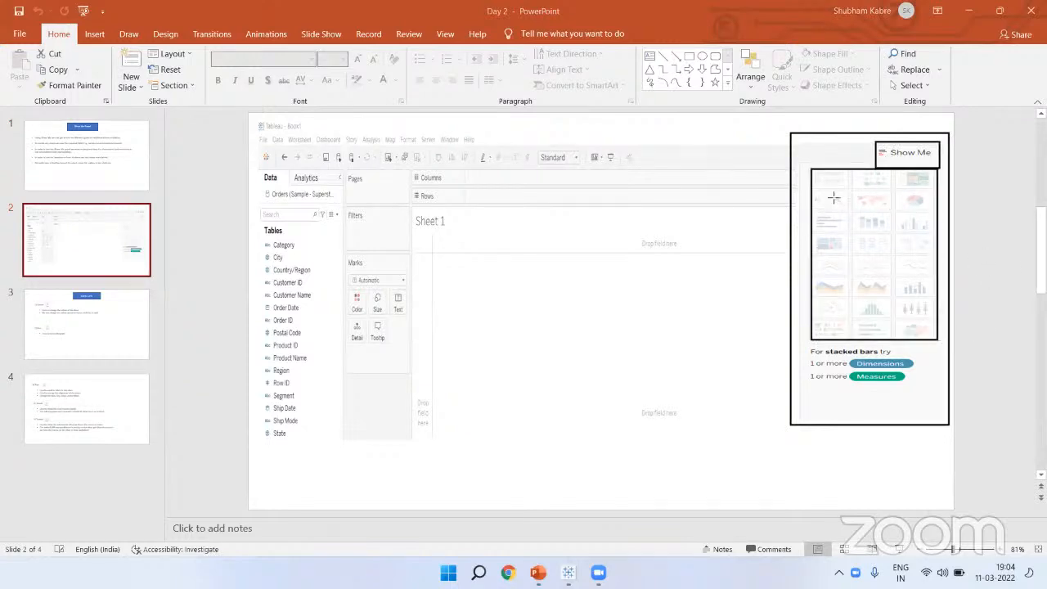
left_click_drag(476, 260, 699, 348)
left_click_drag(784, 391, 779, 387)
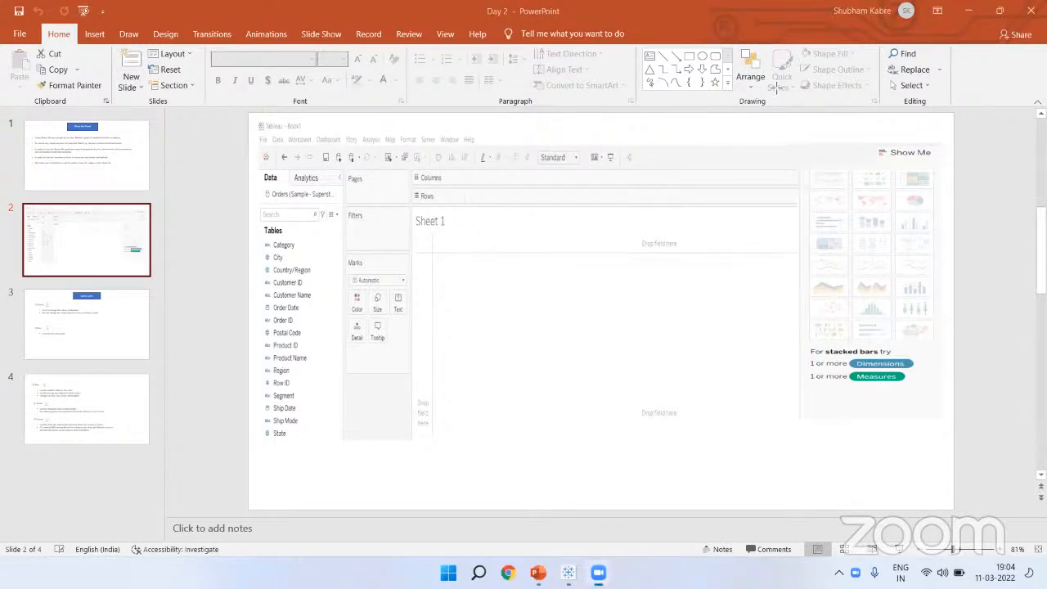
Step: Step through slides 3, 2 and 1, then switch back to Tableau Desktop
left_click(57, 304)
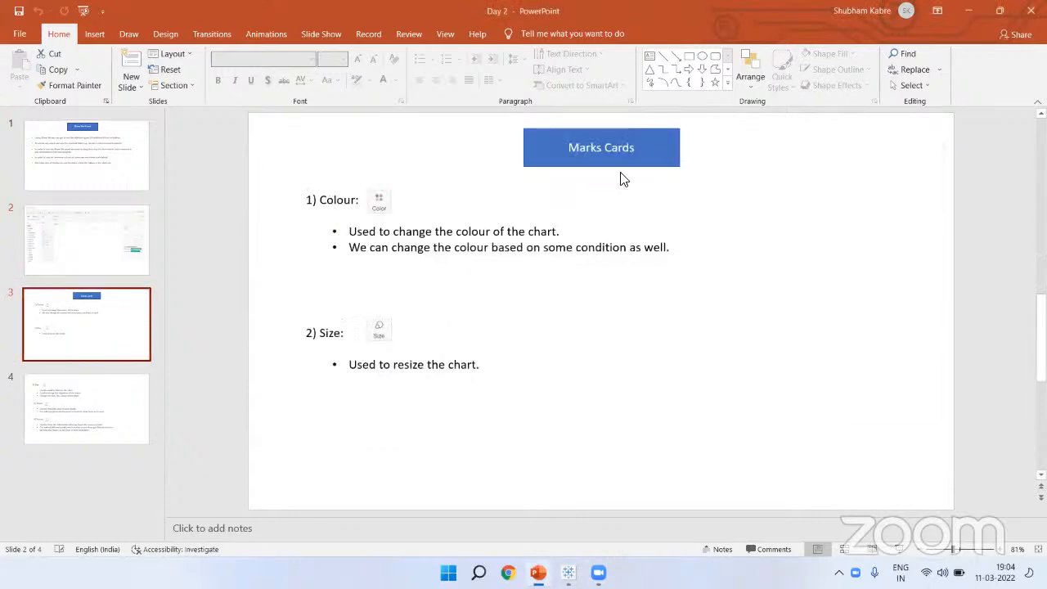
left_click(77, 236)
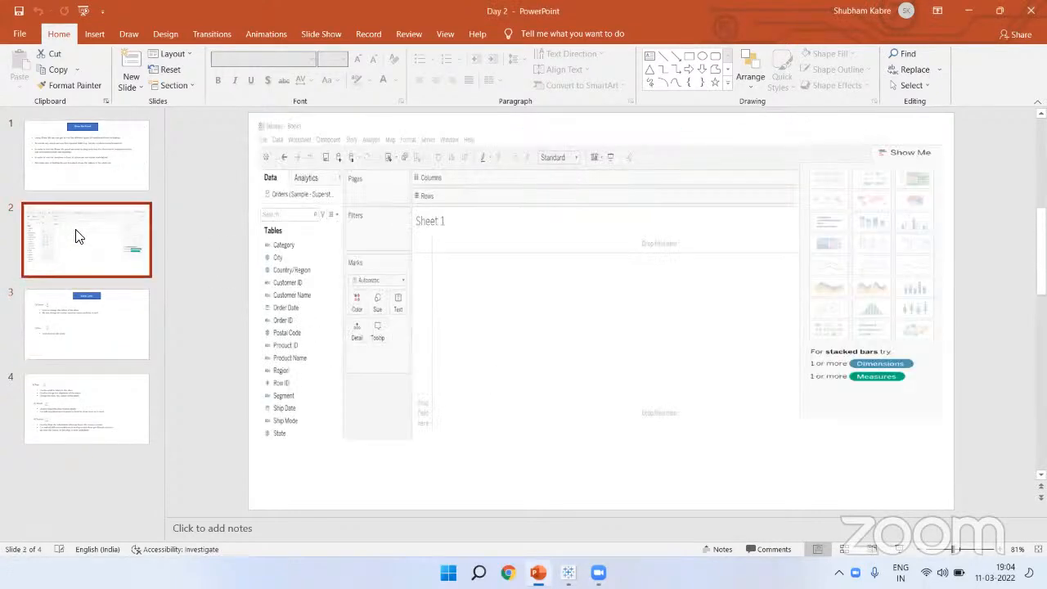
left_click(103, 155)
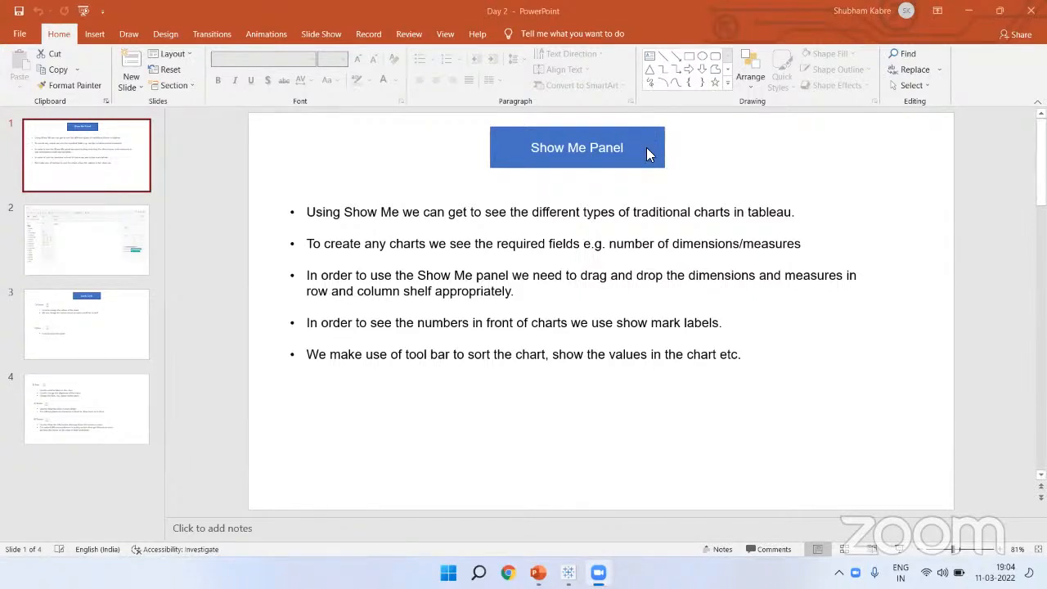
key("alt+Tab")
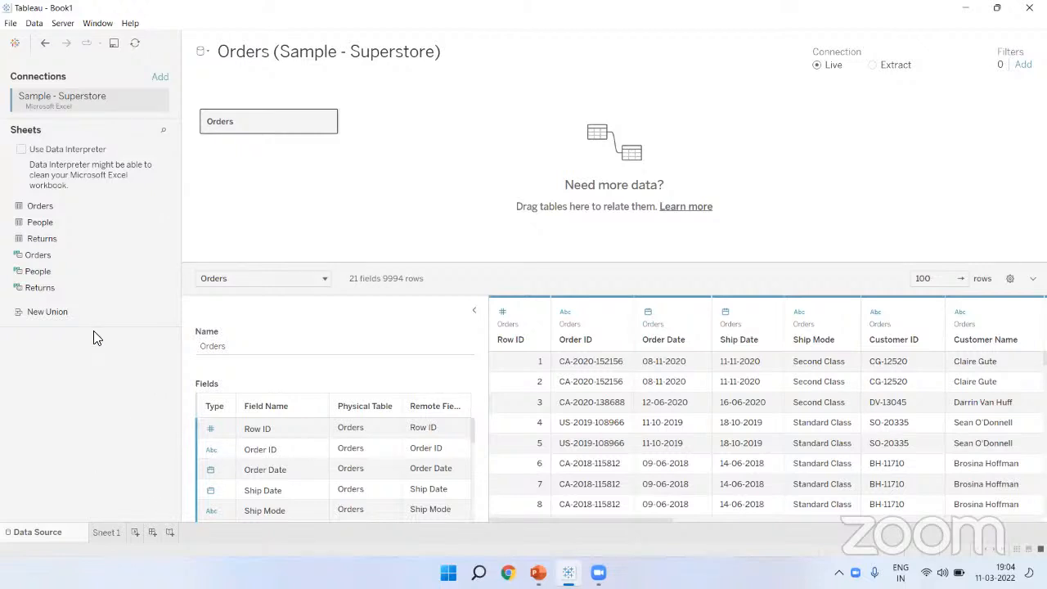
Step: Open Sheet 1 and box the dimension fields and the measure fields in the Data pane
left_click(106, 533)
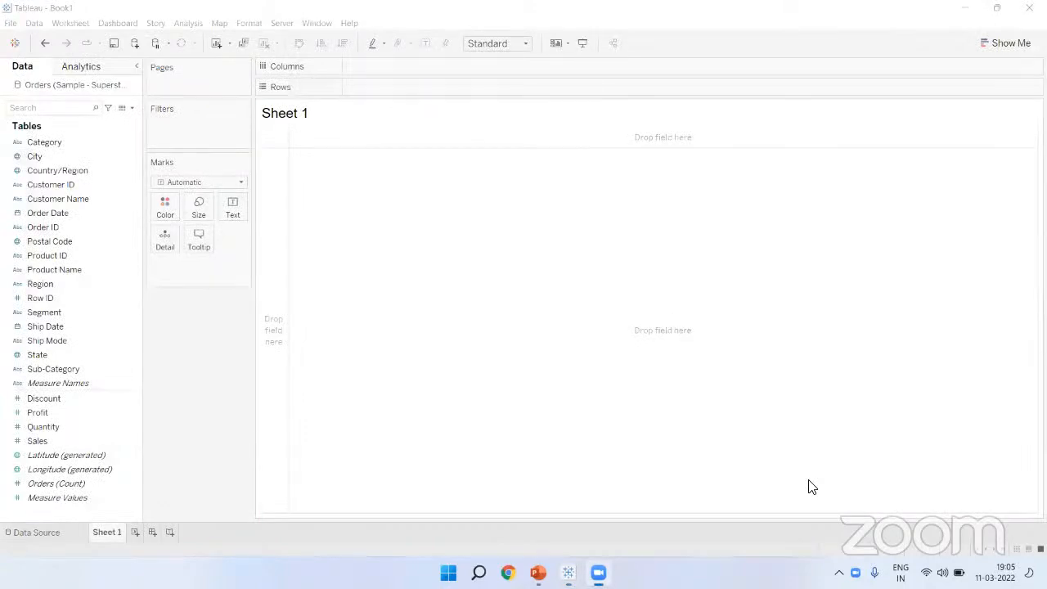
left_click_drag(4, 116, 111, 324)
left_click_drag(141, 373, 143, 391)
left_click_drag(6, 393, 143, 516)
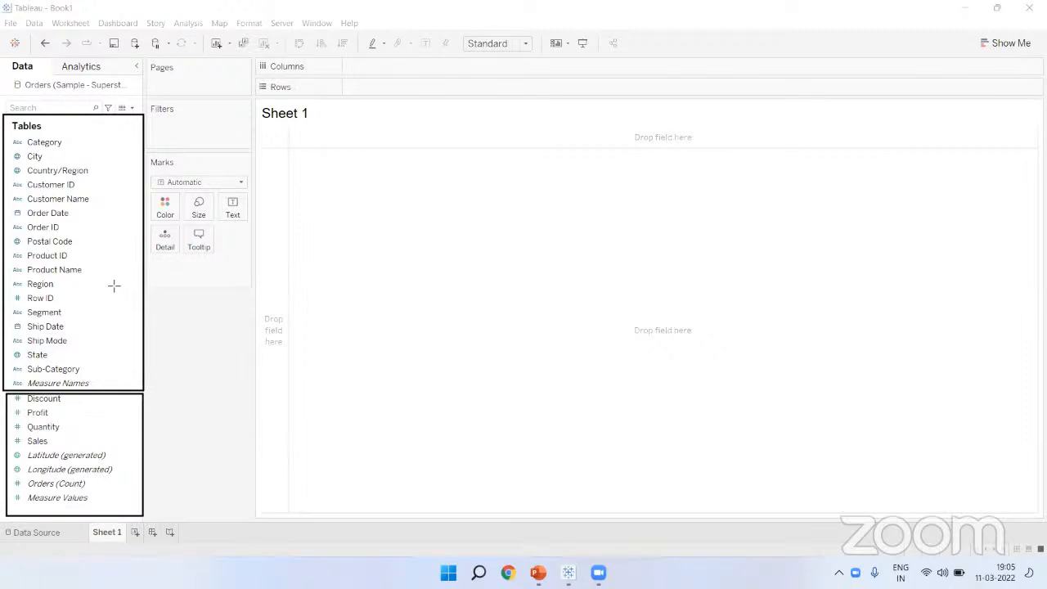
mouse_move(6, 135)
left_mouse_down()
mouse_move(37, 157)
mouse_move(121, 390)
left_mouse_up()
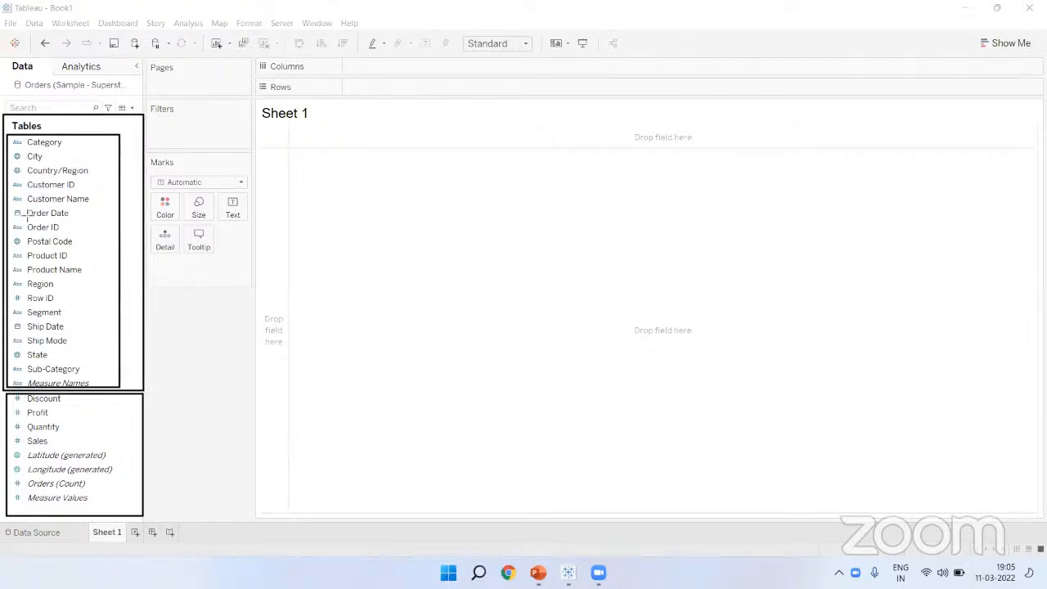
Step: Clear those boxes and outline the whole empty sheet view
left_click(642, 92)
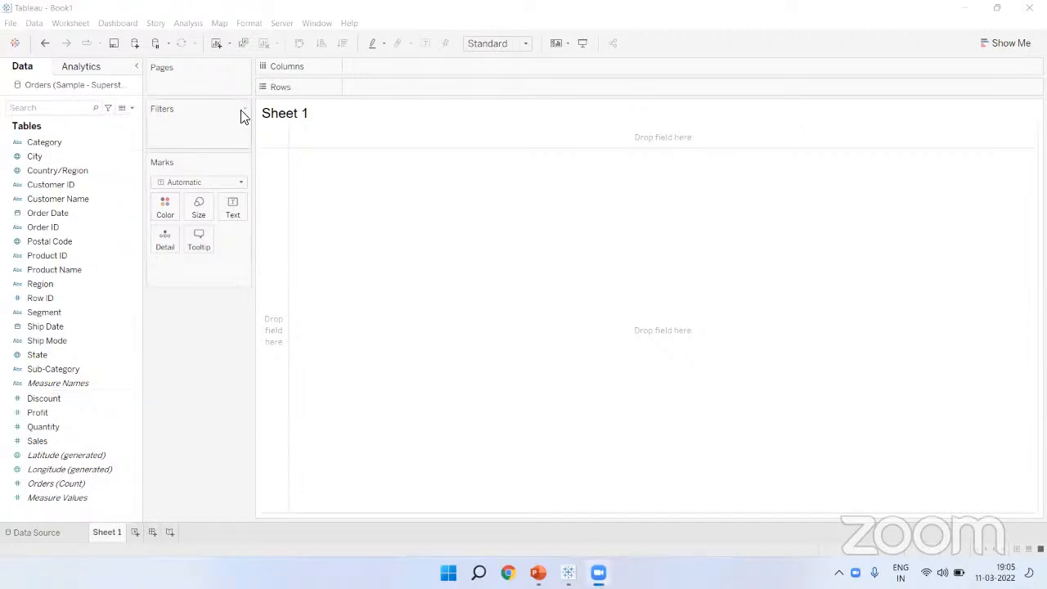
left_click(437, 112)
mouse_move(257, 99)
left_mouse_down()
mouse_move(961, 369)
mouse_move(1006, 427)
left_mouse_up()
left_click_drag(1027, 477, 1034, 513)
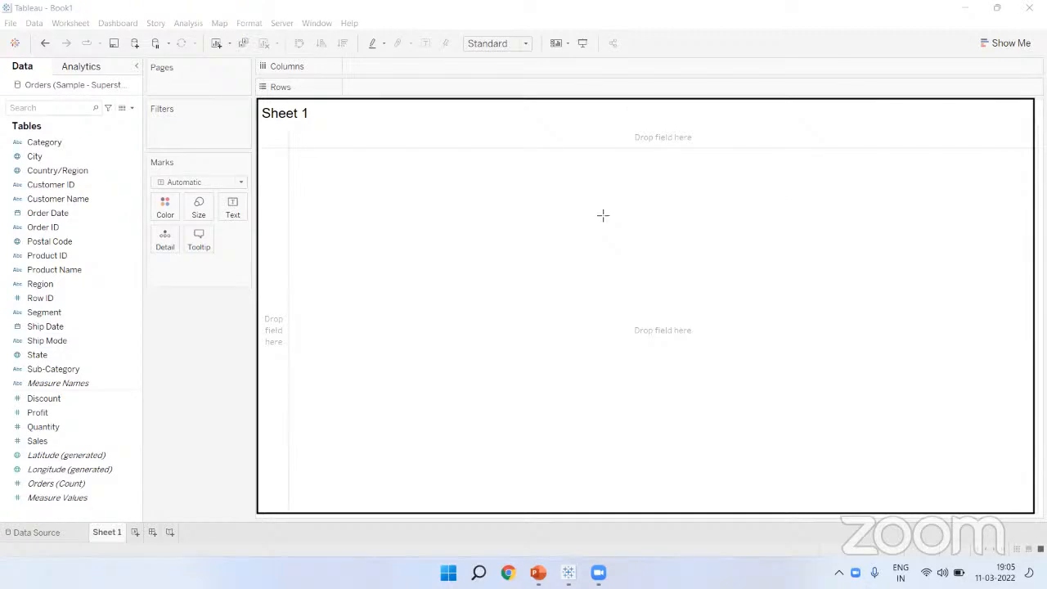
Step: Highlight the Rows shelf and the Columns, Marks, Filters and Pages areas
mouse_move(262, 80)
left_mouse_down()
mouse_move(301, 105)
mouse_move(261, 57)
left_mouse_up()
left_click_drag(143, 148, 181, 176)
left_click_drag(144, 97, 180, 125)
left_click_drag(141, 51, 188, 92)
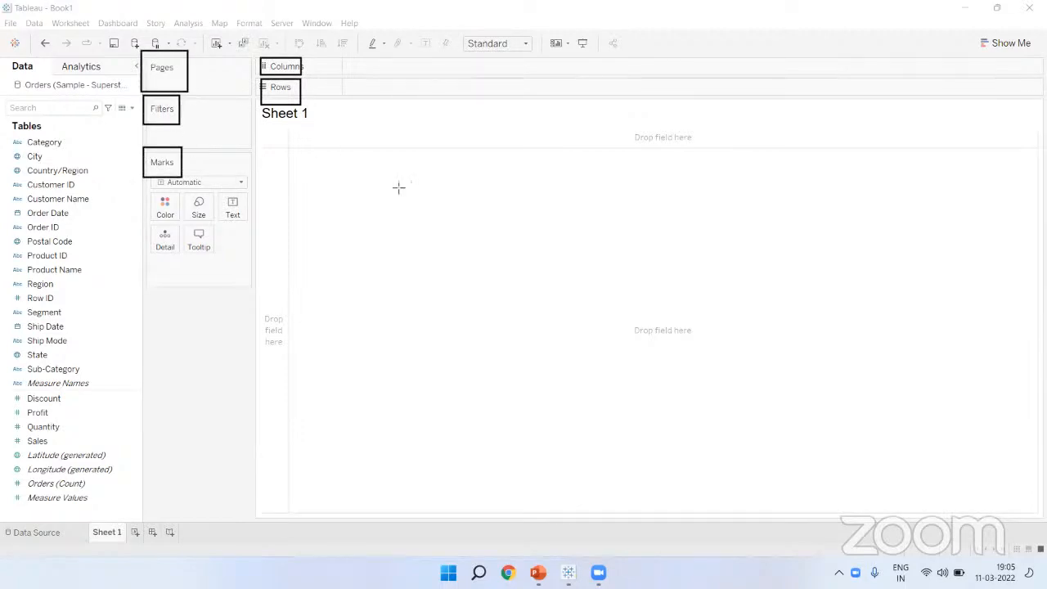
Step: Outline the Columns/Rows shelves and the Marks card, then expand the Show Me panel
key("e")
left_click_drag(252, 57, 327, 101)
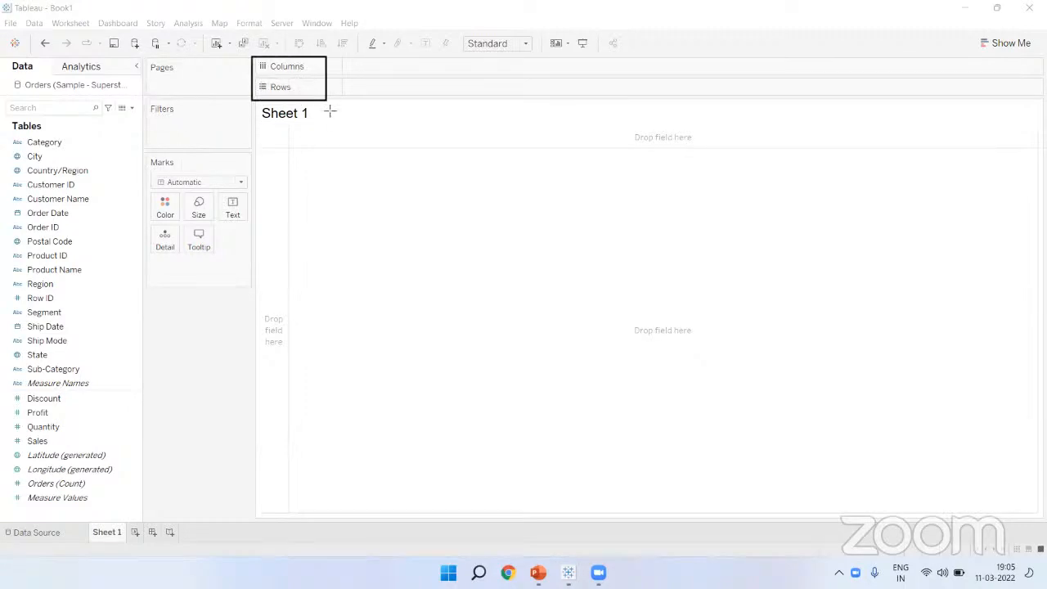
mouse_move(145, 155)
left_mouse_down()
mouse_move(255, 247)
mouse_move(256, 275)
left_mouse_up()
key("Escape")
left_click(996, 44)
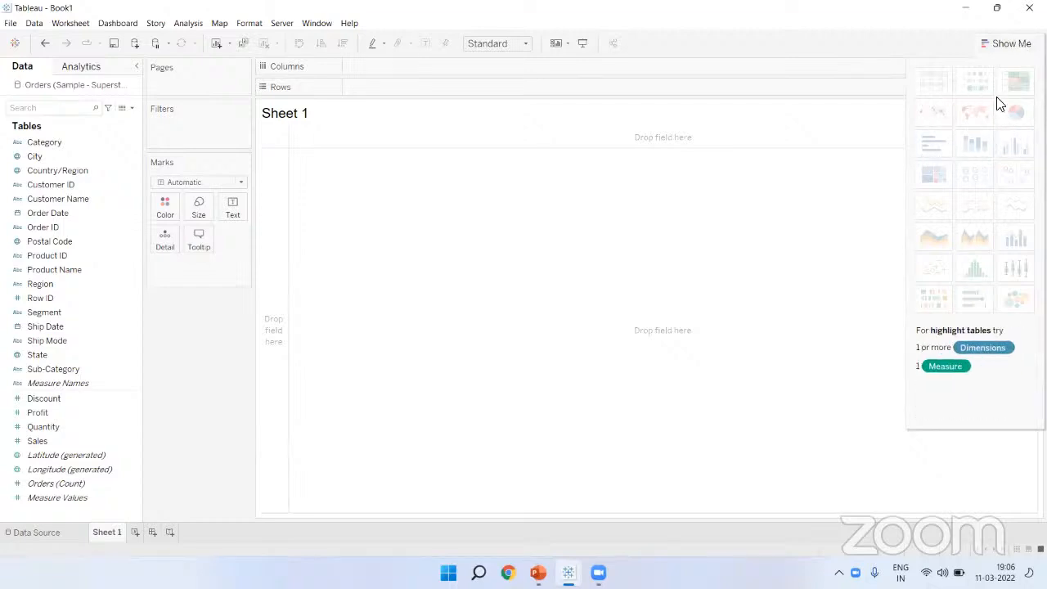
Step: Collapse the Show Me chart-type panel
left_click(1002, 42)
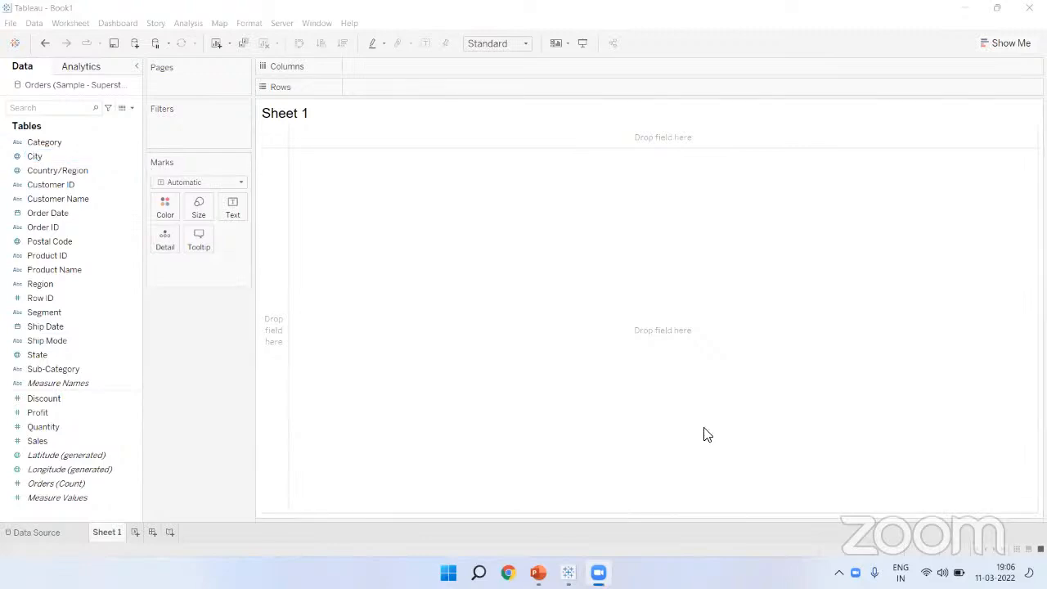
Step: Type red 'Dimensions' and 'Measures' notes side by side on the empty view
left_click_drag(479, 155, 485, 304)
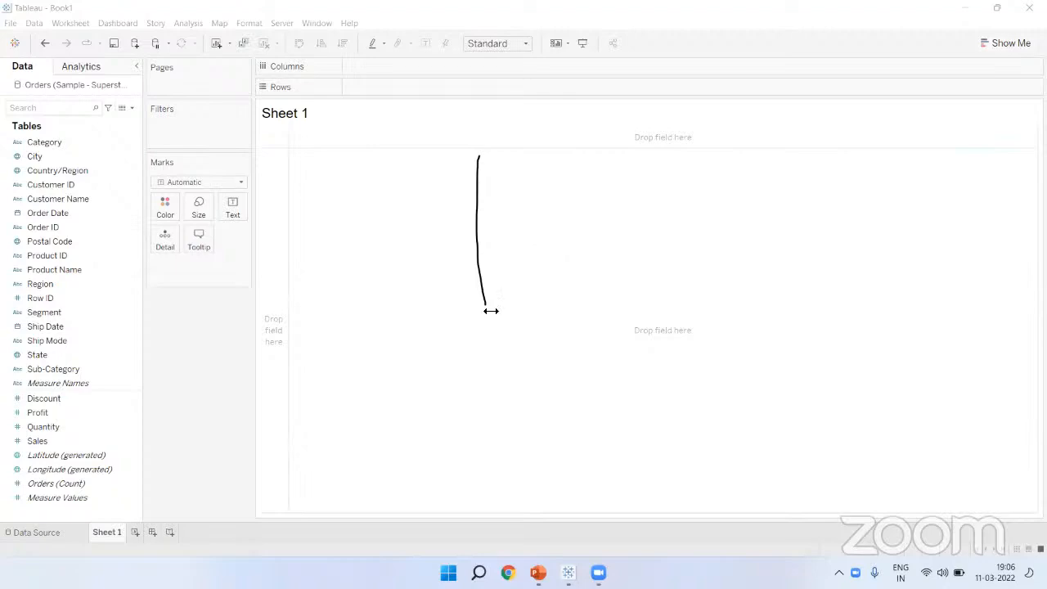
left_click(468, 192)
type("Dimensions")
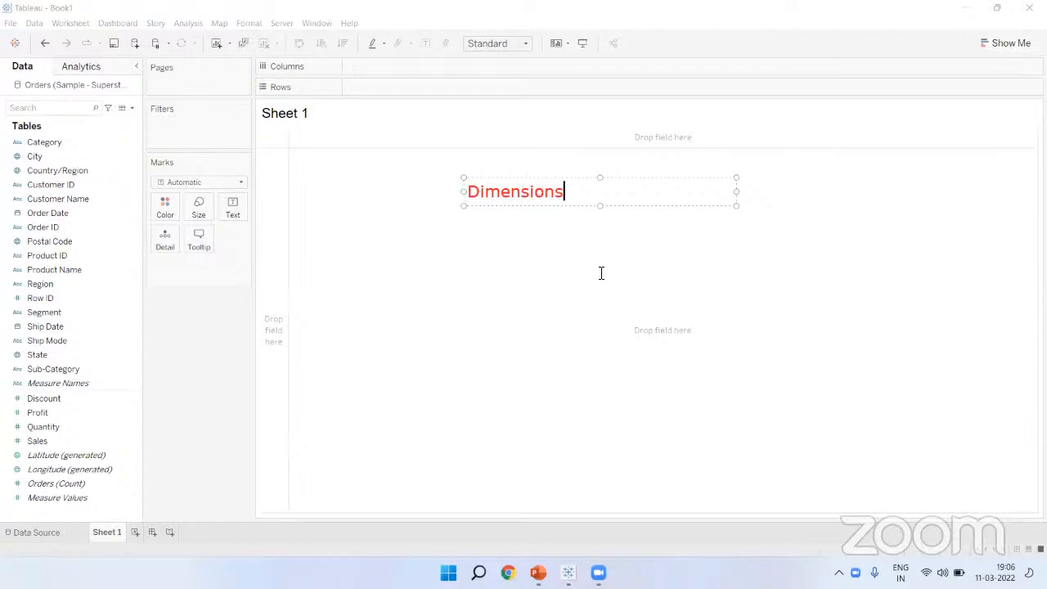
left_click(656, 234)
left_click(677, 193)
type("Measures")
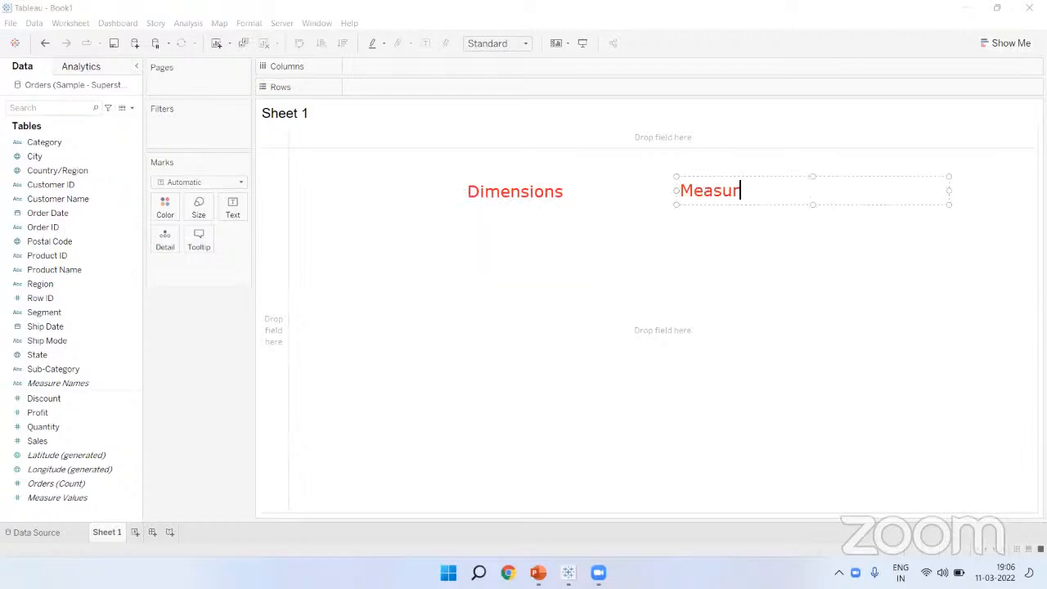
left_click(543, 289)
Step: Tick the Dimensions and Measures notes and the Discount, Profit, Quantity and Sales fields
left_click(513, 218)
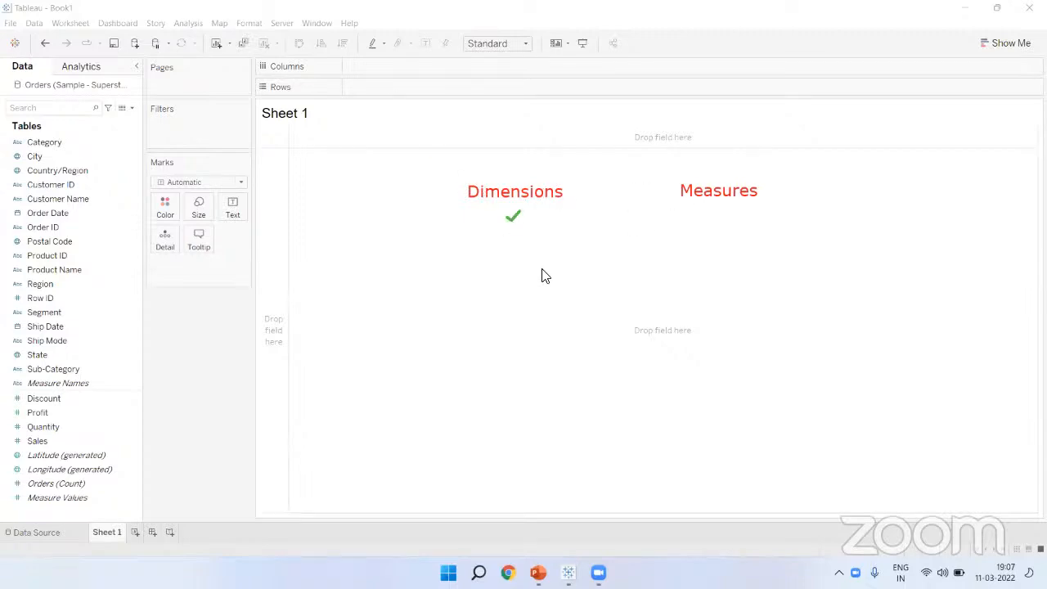
left_click(720, 212)
left_click(71, 399)
left_click(58, 412)
left_click(66, 427)
left_click(58, 440)
Step: Clear all annotations, outline Category through Sub-Category, then remove the outline
left_click(536, 74)
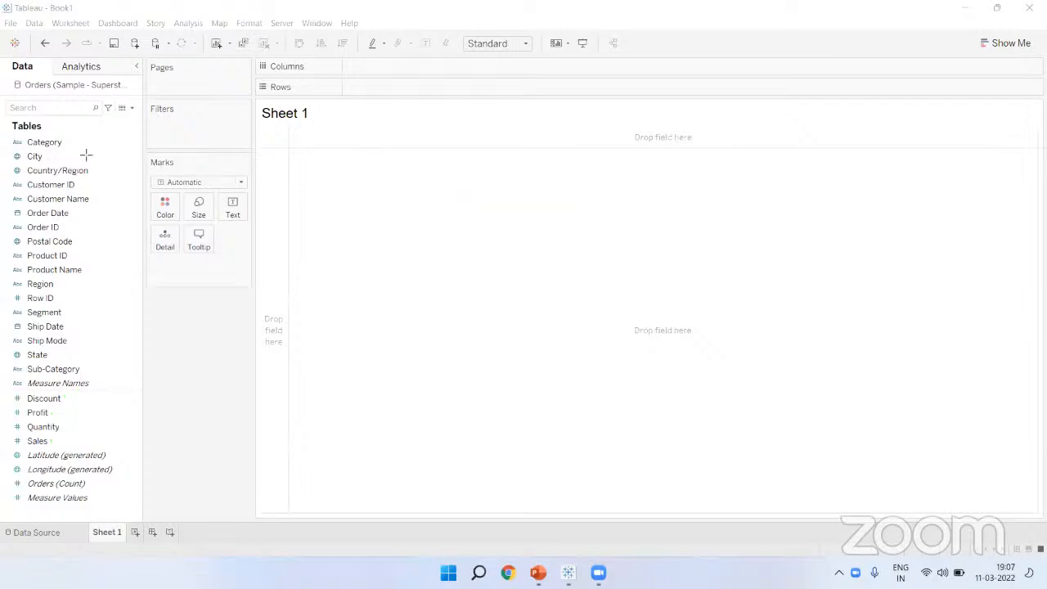
mouse_move(8, 134)
left_mouse_down()
mouse_move(126, 325)
mouse_move(121, 383)
left_mouse_up()
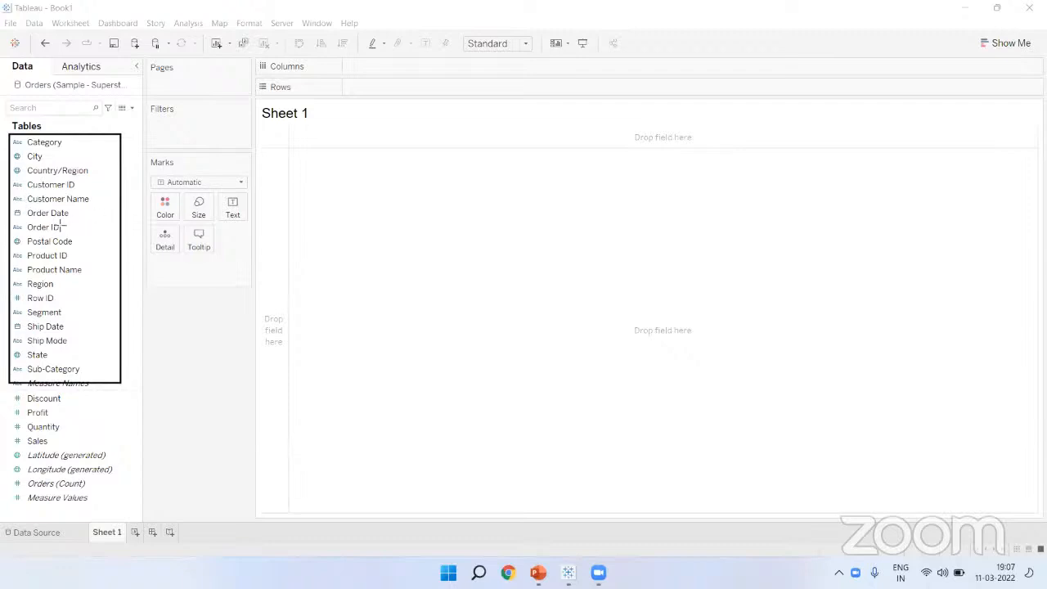
left_click(582, 80)
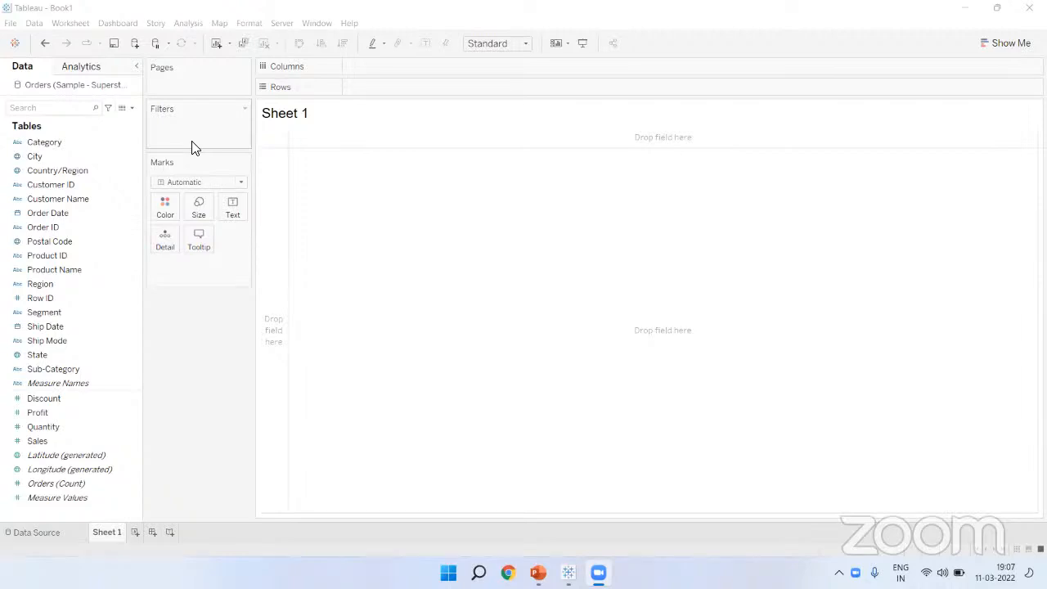
Step: Select the Customer Name field in the Data pane
left_click(90, 203)
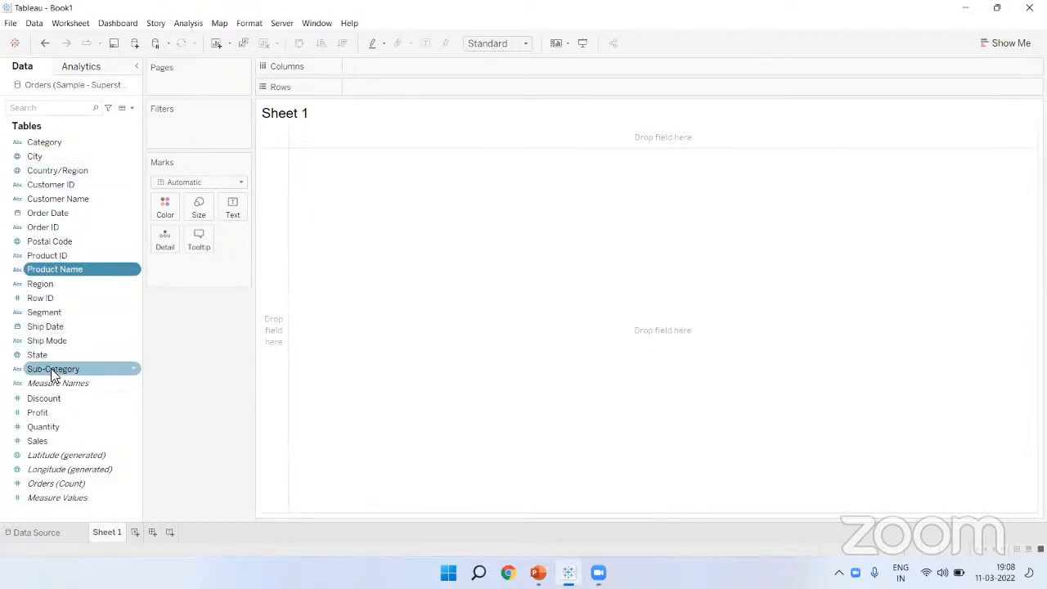
left_click(45, 413)
left_click(45, 426)
left_click(46, 440)
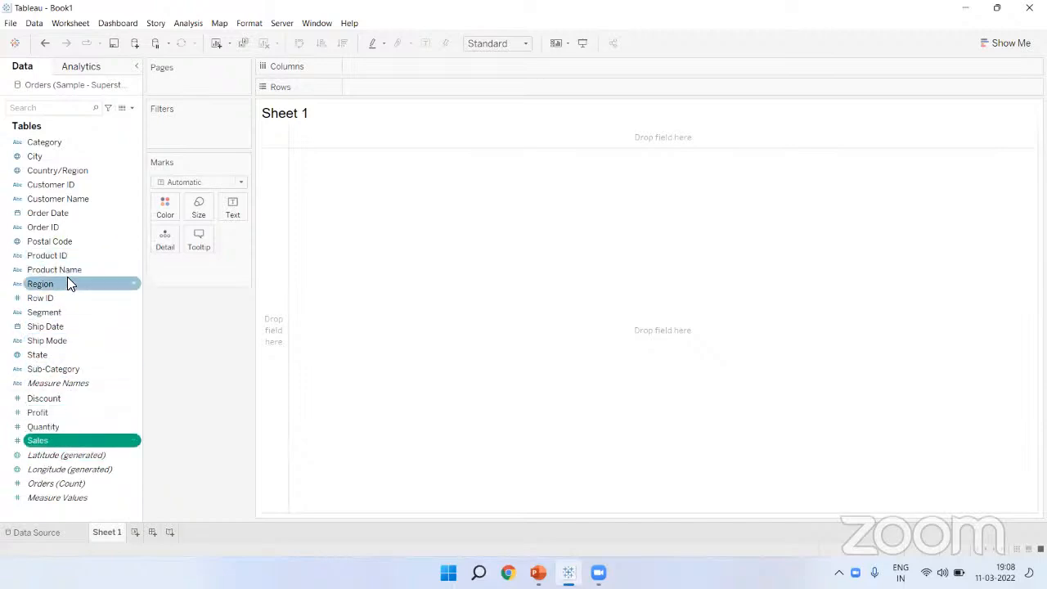
left_click(67, 278)
left_click(65, 271)
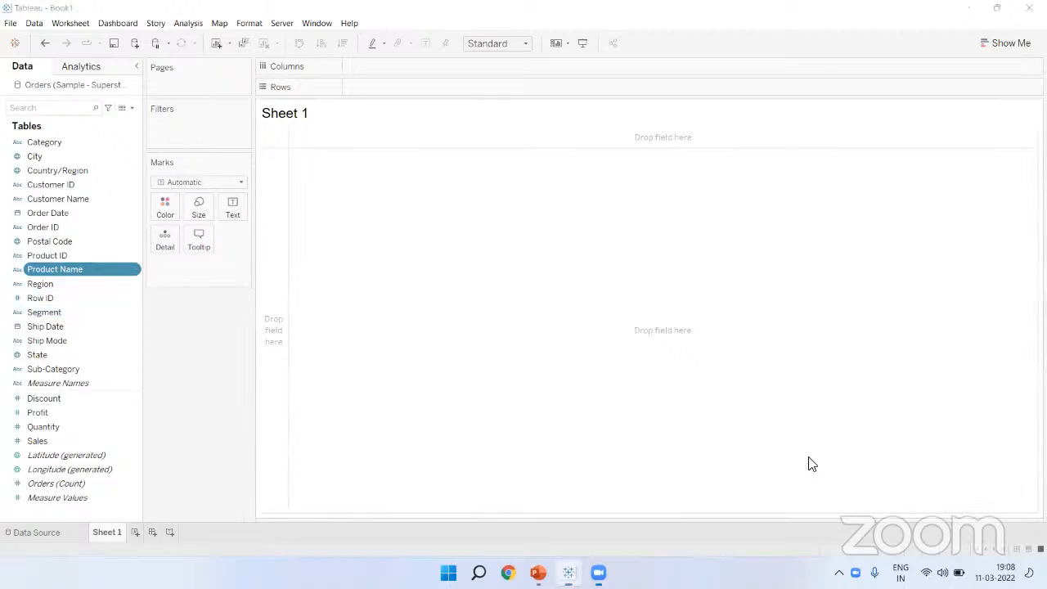
left_click_drag(484, 204, 495, 263)
mouse_move(531, 209)
left_mouse_down()
mouse_move(518, 253)
mouse_move(543, 205)
mouse_move(582, 219)
mouse_move(586, 267)
left_mouse_up()
left_click_drag(606, 204, 615, 256)
mouse_move(494, 294)
left_mouse_down()
mouse_move(597, 262)
mouse_move(591, 281)
left_mouse_up()
mouse_move(651, 219)
left_mouse_down()
mouse_move(679, 242)
mouse_move(716, 246)
mouse_move(743, 227)
mouse_move(771, 283)
mouse_move(816, 226)
mouse_move(836, 254)
left_mouse_up()
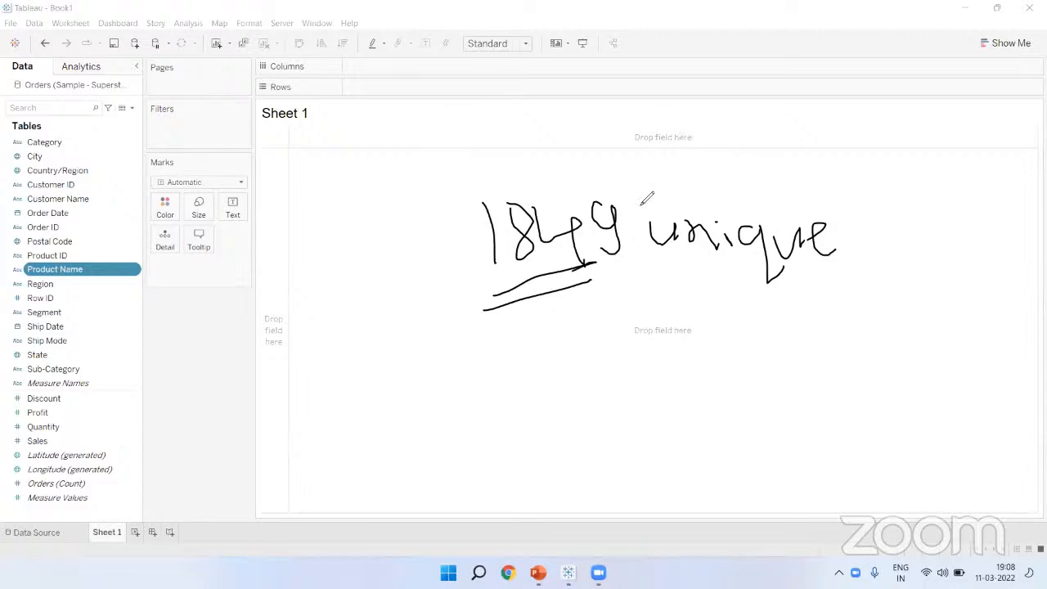
left_click(639, 76)
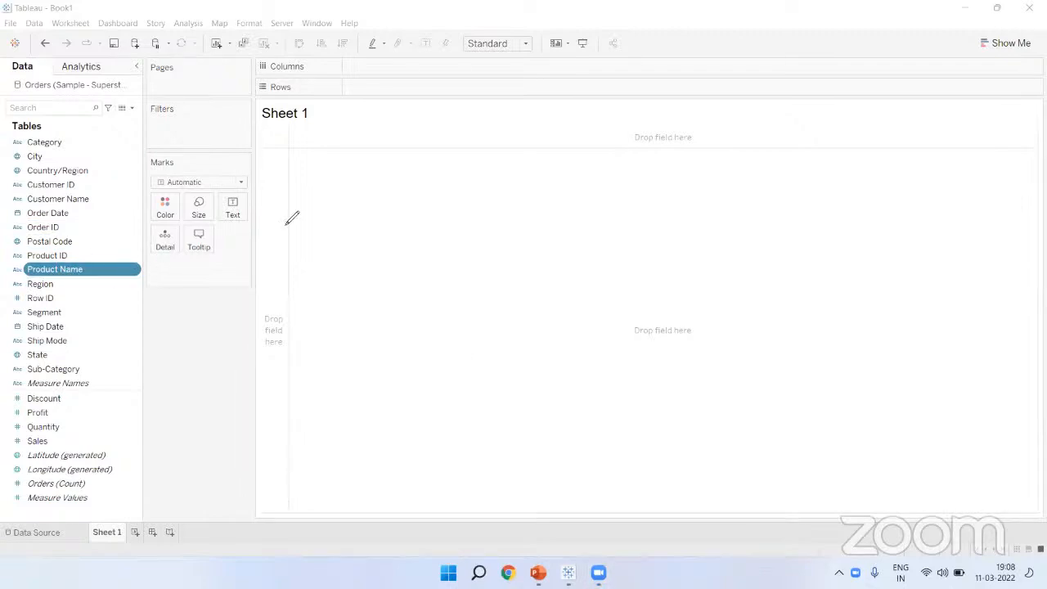
left_click_drag(97, 269, 283, 235)
left_click_drag(125, 252, 130, 272)
left_click_drag(319, 280, 315, 222)
mouse_move(350, 257)
left_mouse_down()
mouse_move(376, 232)
mouse_move(407, 282)
left_mouse_up()
mouse_move(410, 242)
left_mouse_down()
mouse_move(416, 284)
mouse_move(326, 304)
left_mouse_up()
left_click_drag(490, 224, 539, 187)
left_click_drag(744, 188, 746, 274)
left_click_drag(49, 441, 159, 415)
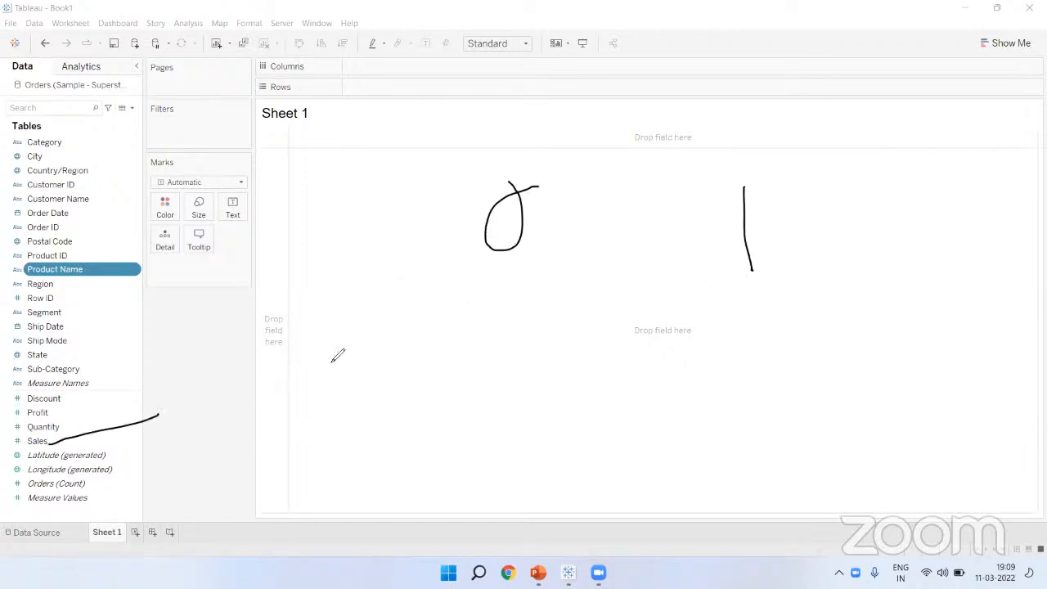
left_click_drag(352, 312, 357, 310)
left_click_drag(488, 295, 491, 353)
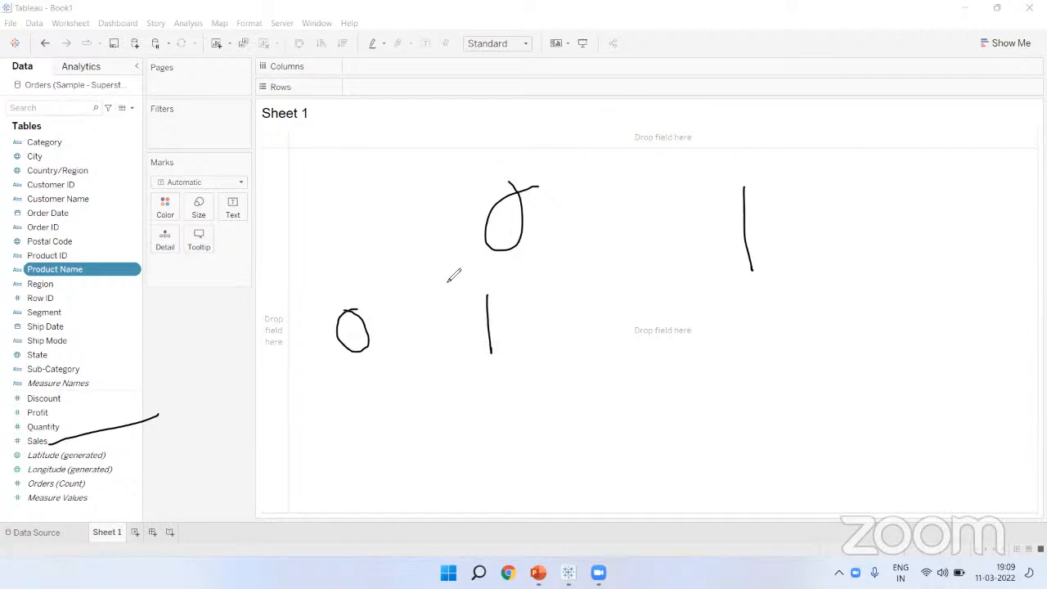
left_click(629, 74)
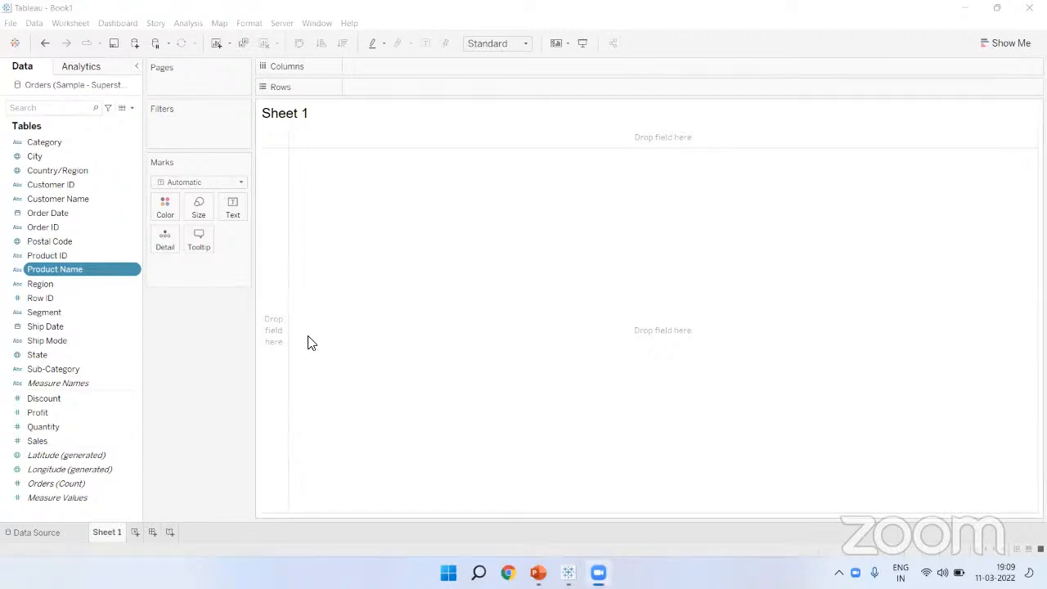
left_click(90, 400)
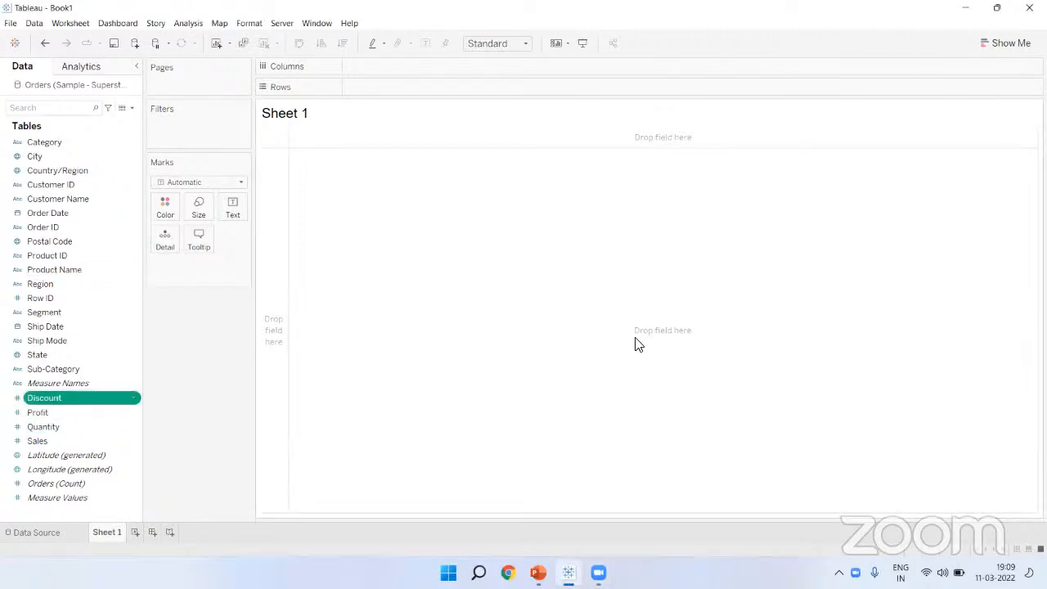
Step: Type 'Dimensions' and 'Measures' headings side by side on the sheet
left_click(784, 483)
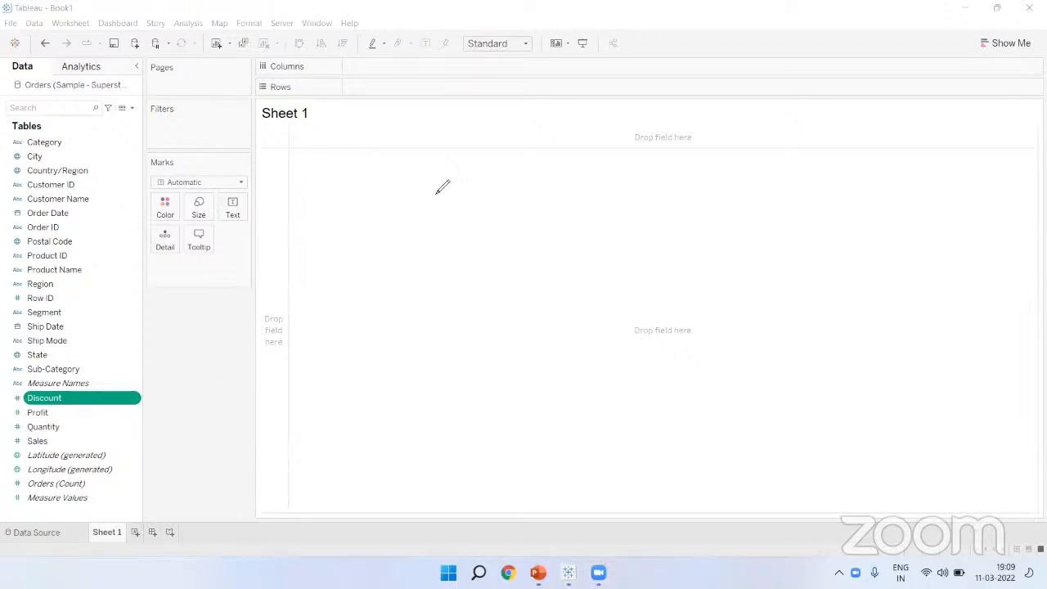
left_click(439, 165)
type("Dime")
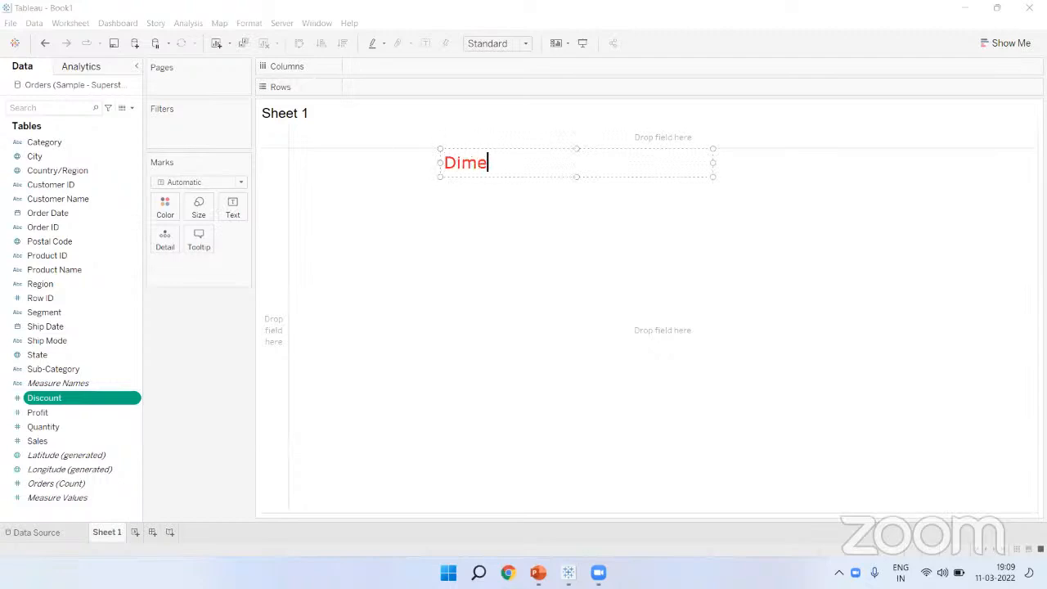
type("nsions")
left_click(632, 201)
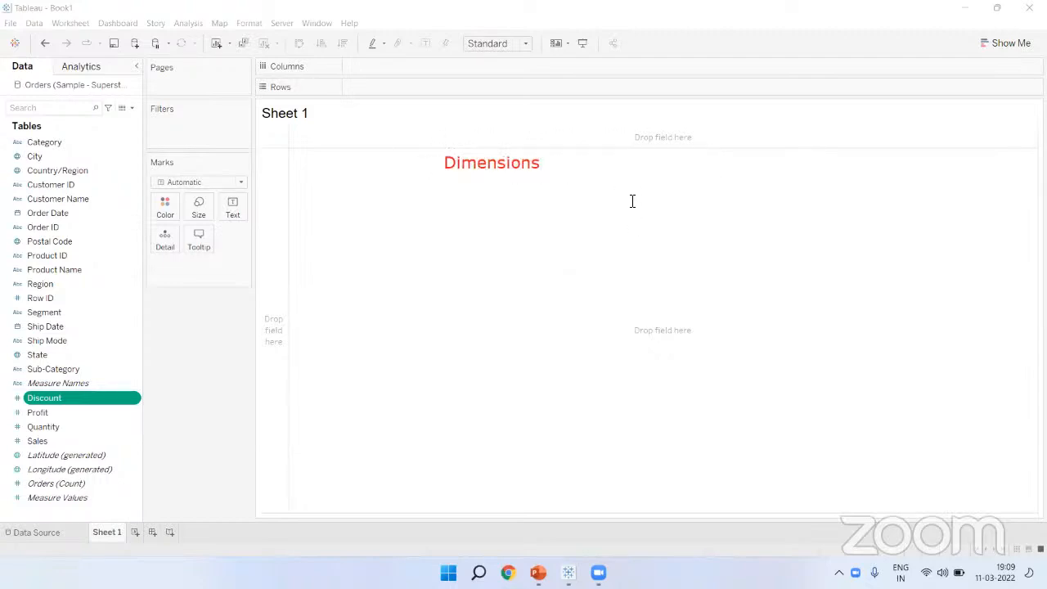
left_click(640, 167)
type("Measures")
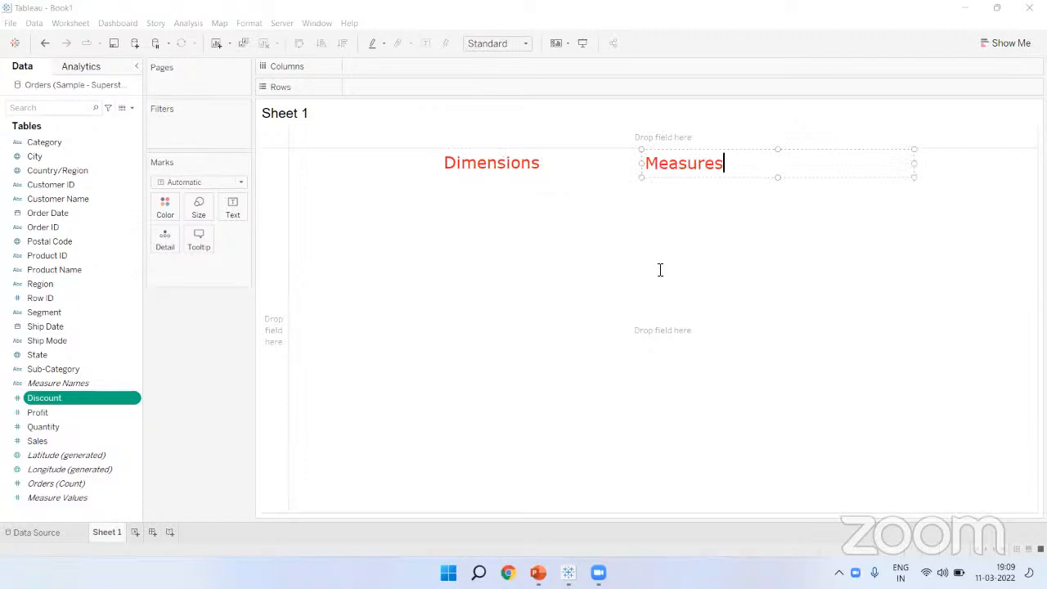
left_click(633, 183)
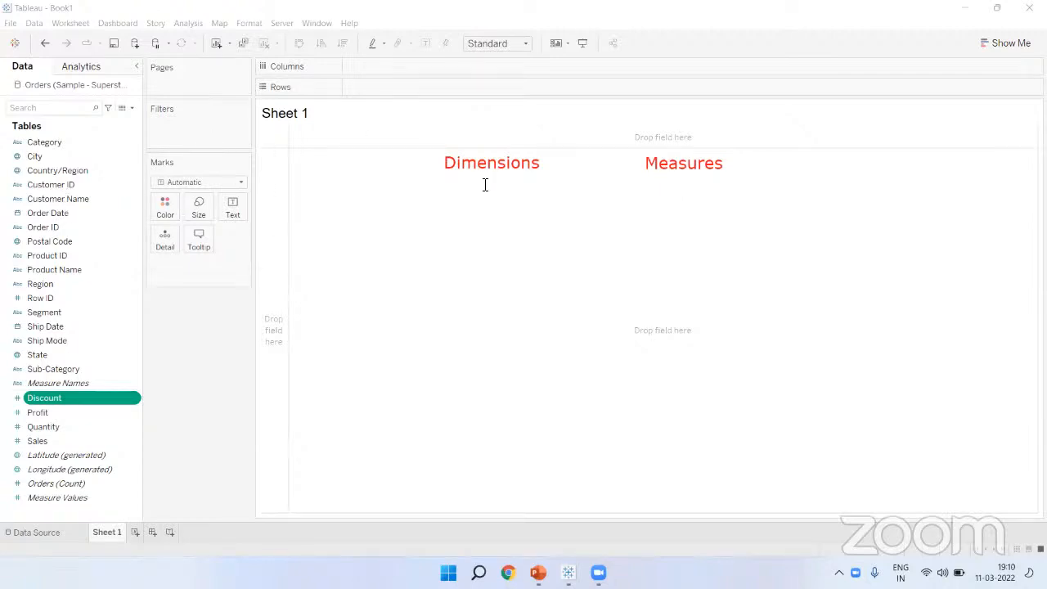
Step: Add a note listing Pen 1, Pen 2 and Pen 3 below Dimensions
left_click(445, 205)
left_click(360, 262)
left_click(325, 252)
type("Pen 1")
key("Return")
type("Pen 2")
key("Return")
type("Pen 3")
left_click(391, 342)
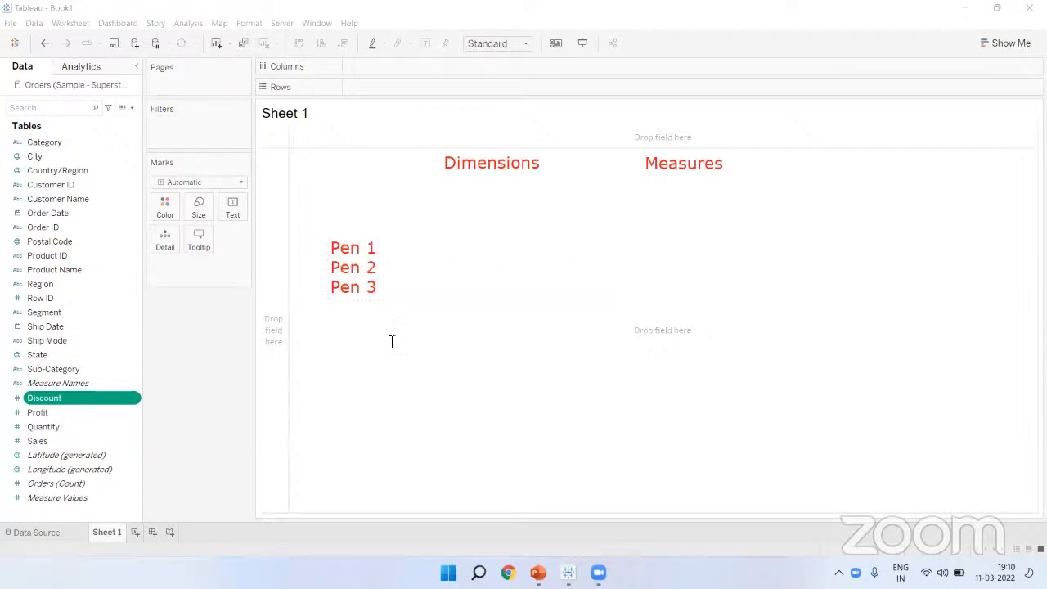
Step: Add a 'Product' heading above the pens and a 'Sales' heading beside it
left_click(323, 218)
type("Product")
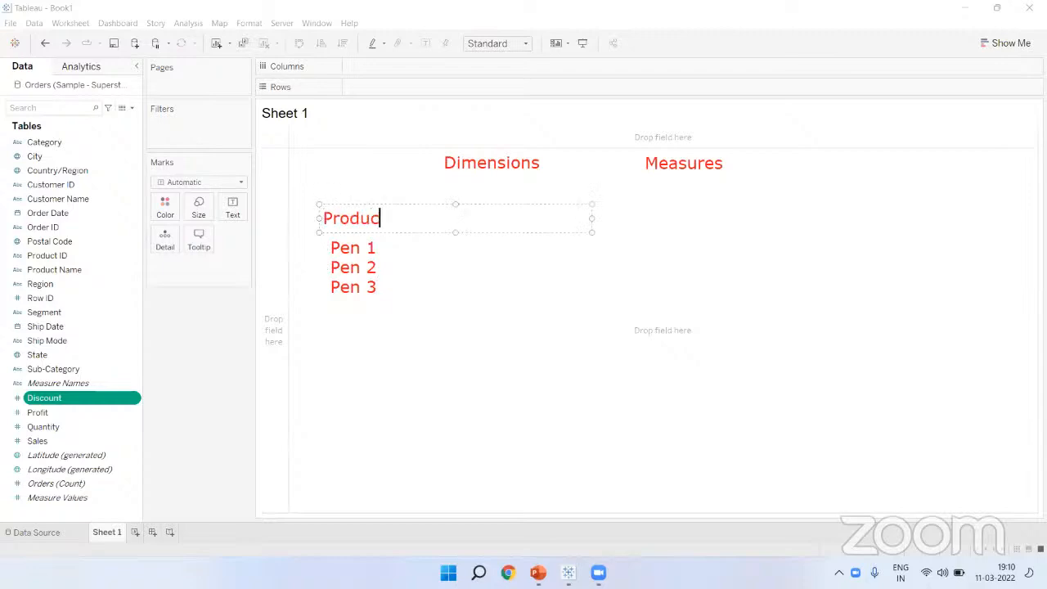
left_click(458, 261)
left_click(442, 221)
type("Sales")
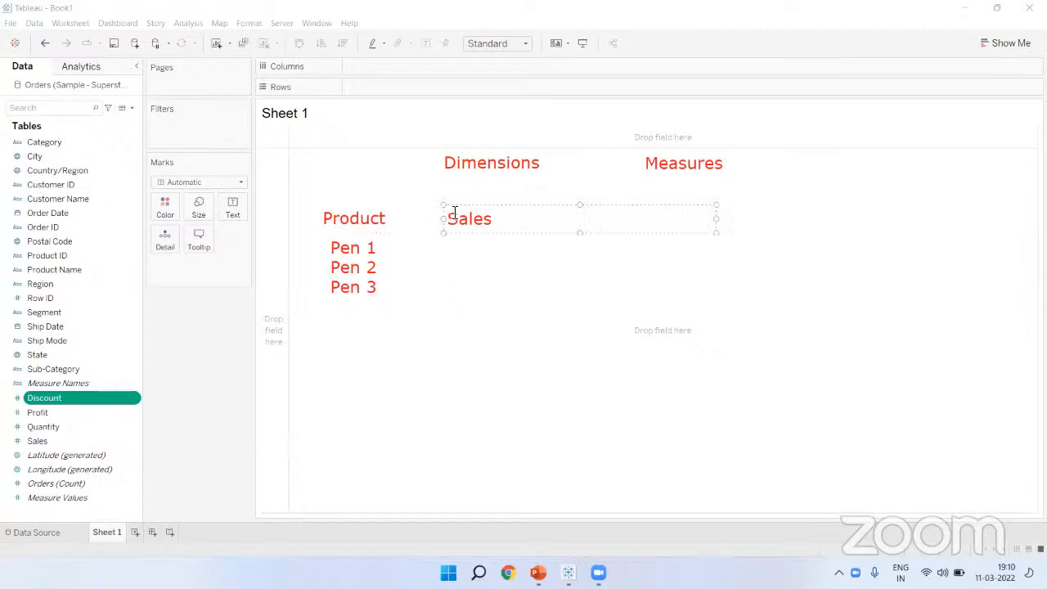
left_click(442, 272)
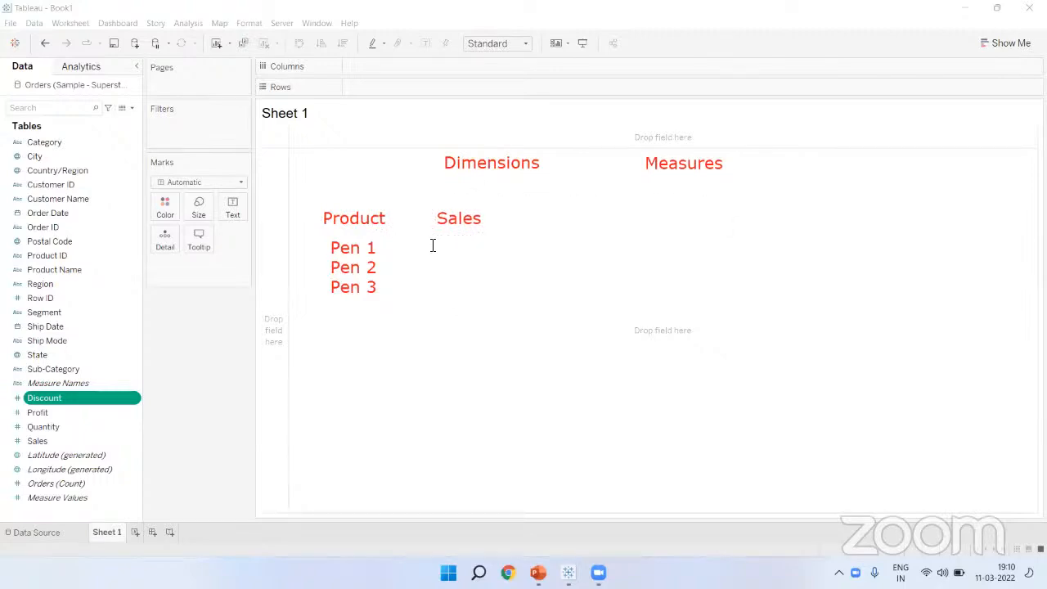
Step: Add the sales values 10, 15 and 20 under Sales, aligned with the column
left_click(432, 245)
type("10")
key("Return")
type("15")
key("Left")
key("BackSpace")
key("BackSpace")
key("Return")
type("20")
left_click(494, 377)
left_click(482, 237)
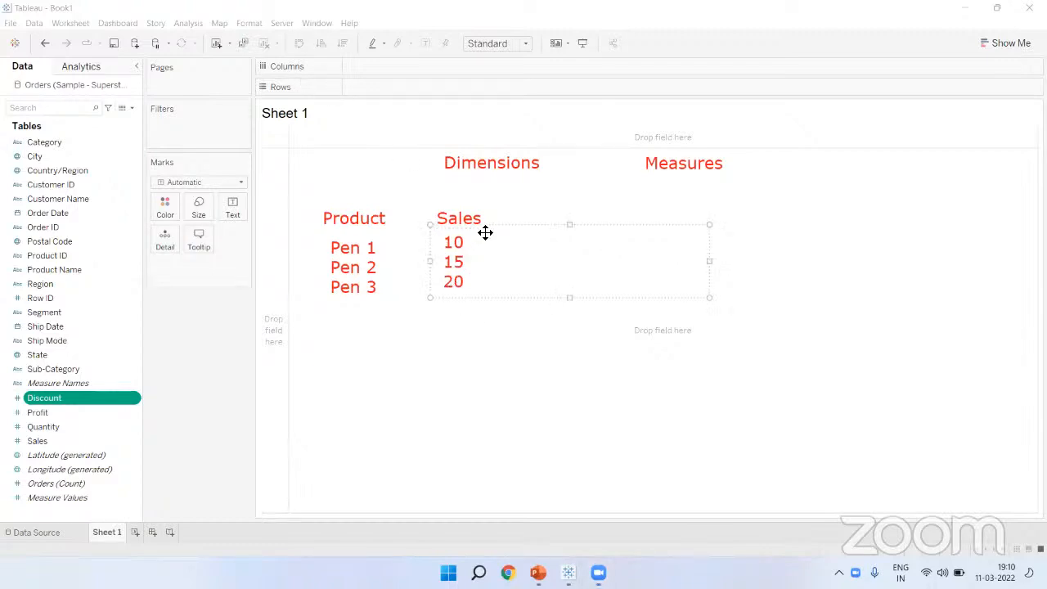
left_click_drag(488, 231, 487, 236)
left_click(469, 341)
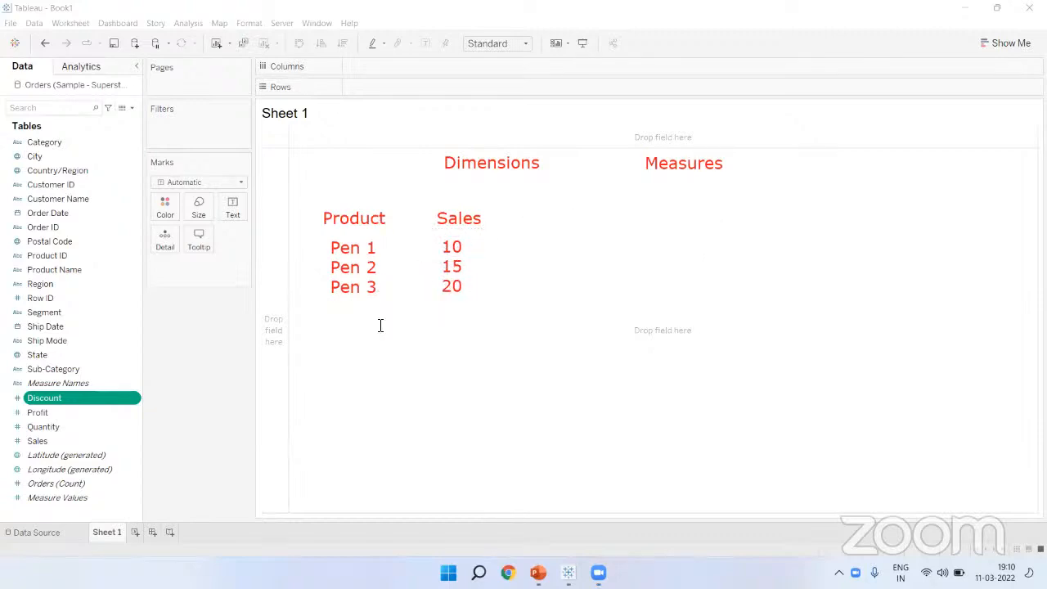
Step: Underline the value 20 and write the total 45 beneath it
left_click_drag(416, 298, 512, 301)
left_click(367, 85)
left_click(431, 314)
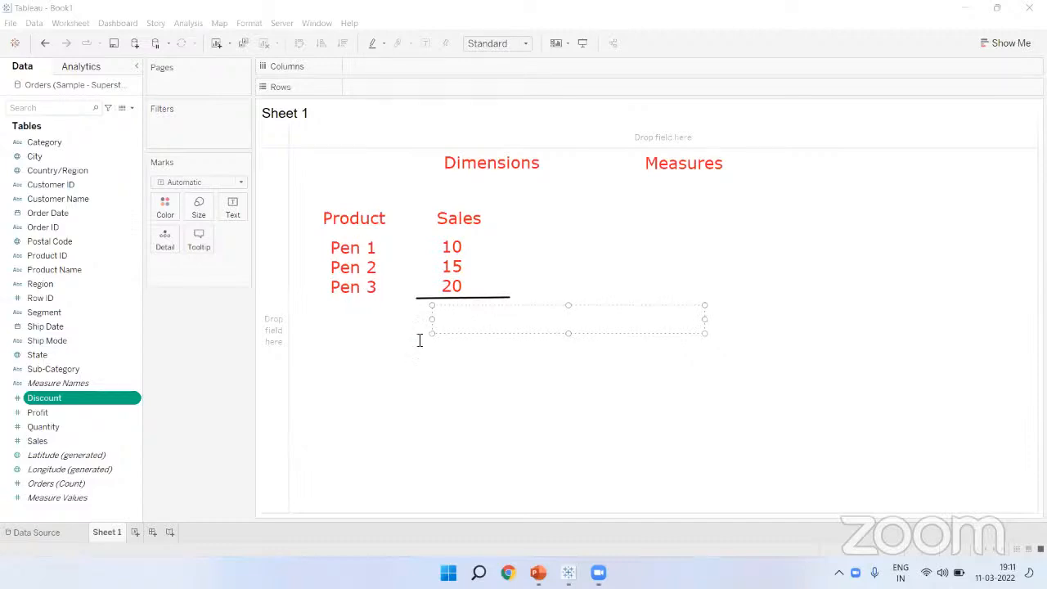
type("45")
left_click(490, 404)
Step: Add a 10+15+20 note below the 45 and position it
left_click(441, 385)
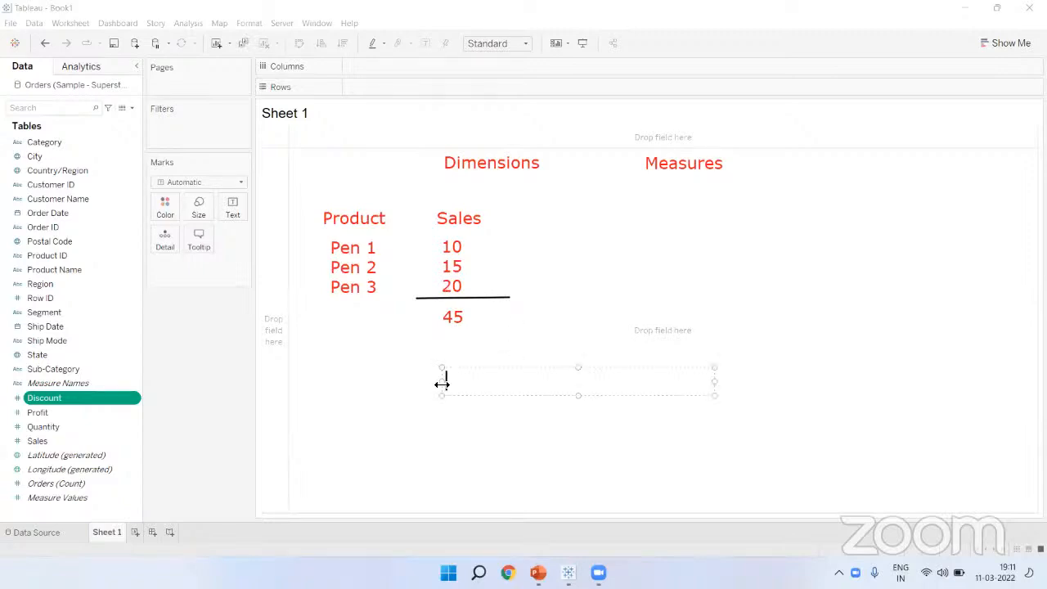
type("10+15+20")
left_click_drag(480, 374, 472, 355)
left_click(505, 404)
Step: Write SUM(10,15,20) and place it beside the 45
left_click(444, 402)
type("SU")
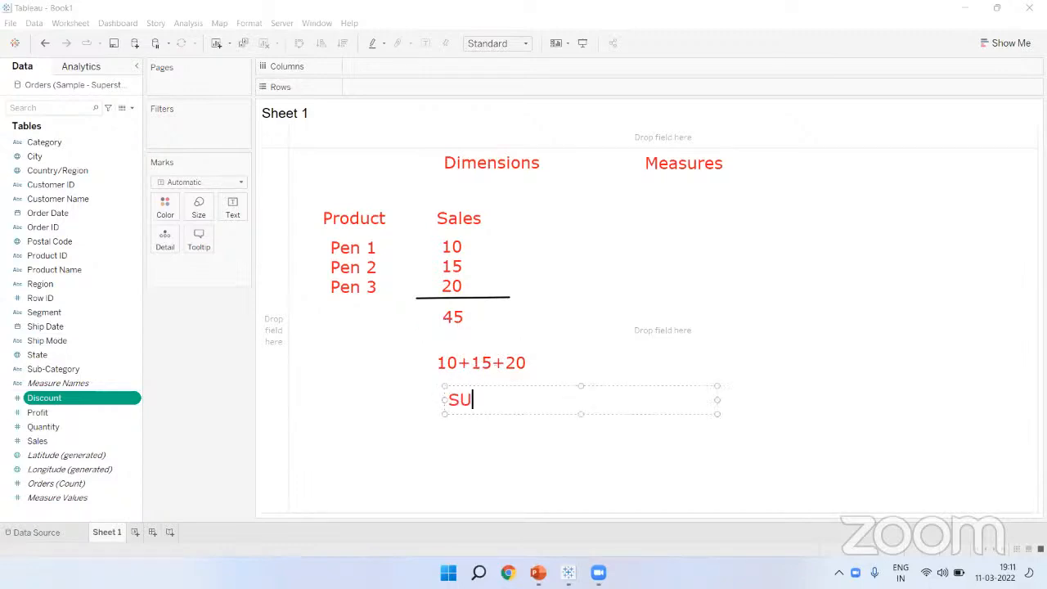
type("M(10,15,200")
key("BackSpace")
type(")")
left_click_drag(601, 387, 634, 301)
left_click(662, 383)
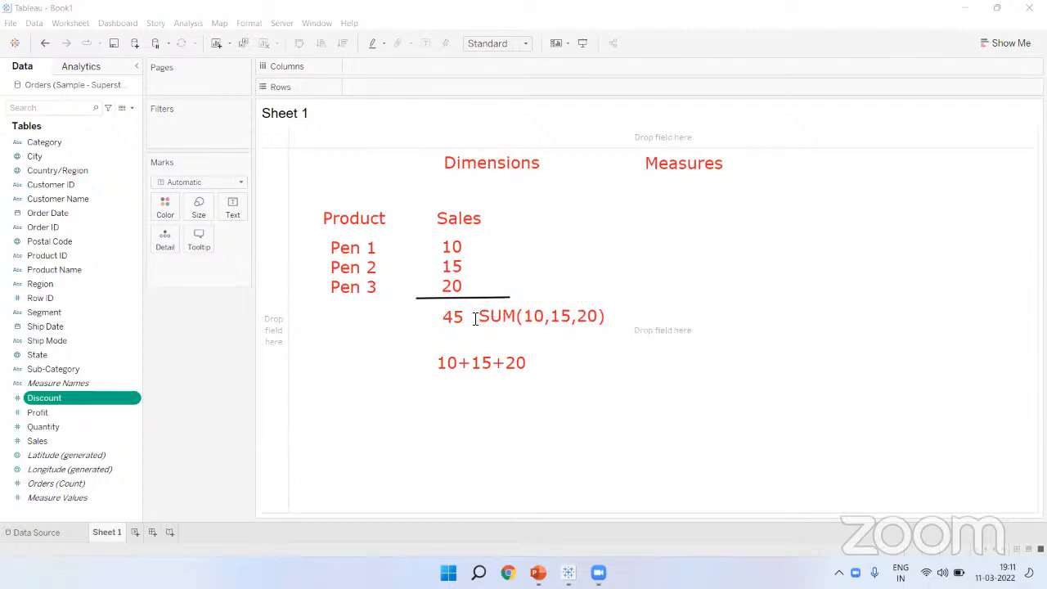
Step: Insert an equals sign between 45 and SUM(10,15,20), then circle SUM
left_click(476, 319)
type("=")
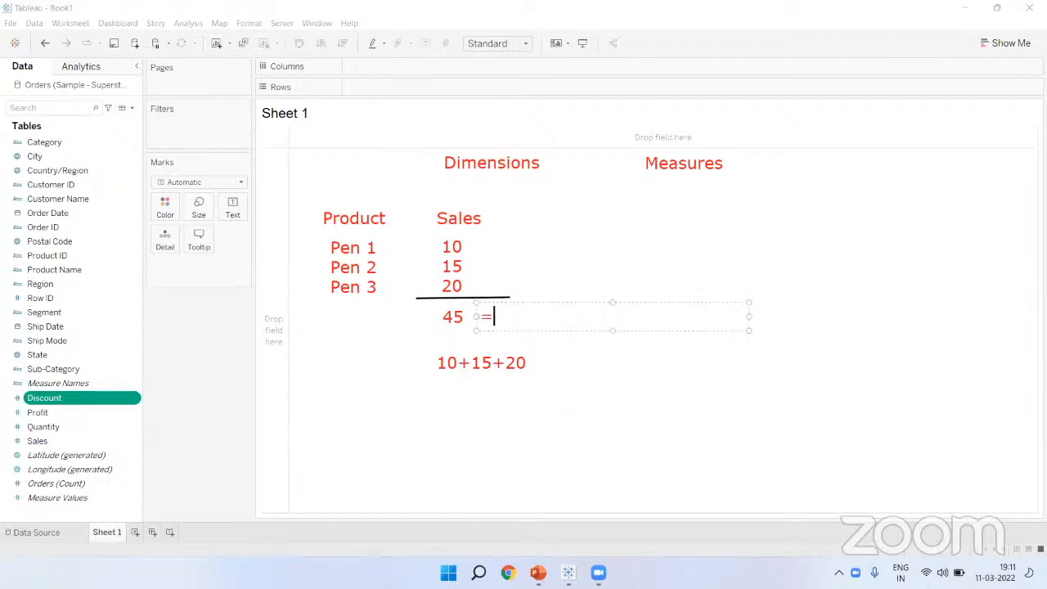
left_click(600, 408)
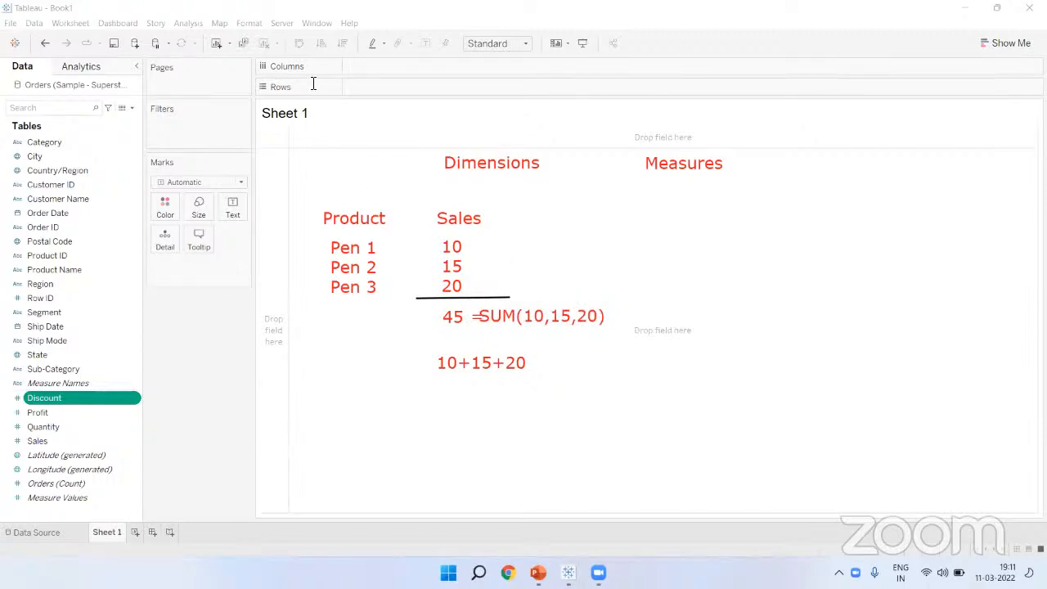
left_click(577, 299)
mouse_move(577, 299)
left_mouse_down()
mouse_move(589, 299)
mouse_move(571, 300)
left_mouse_up()
left_click(661, 424)
mouse_move(493, 305)
left_mouse_down()
mouse_move(477, 317)
mouse_move(521, 332)
left_mouse_up()
Step: Write SUM, AVG, MIN, MAX, COUNT, COUNTD, STD, VAR and PERCENTILE one per line
left_click(729, 254)
type("SUM")
key("Return")
type("AVG")
key("Return")
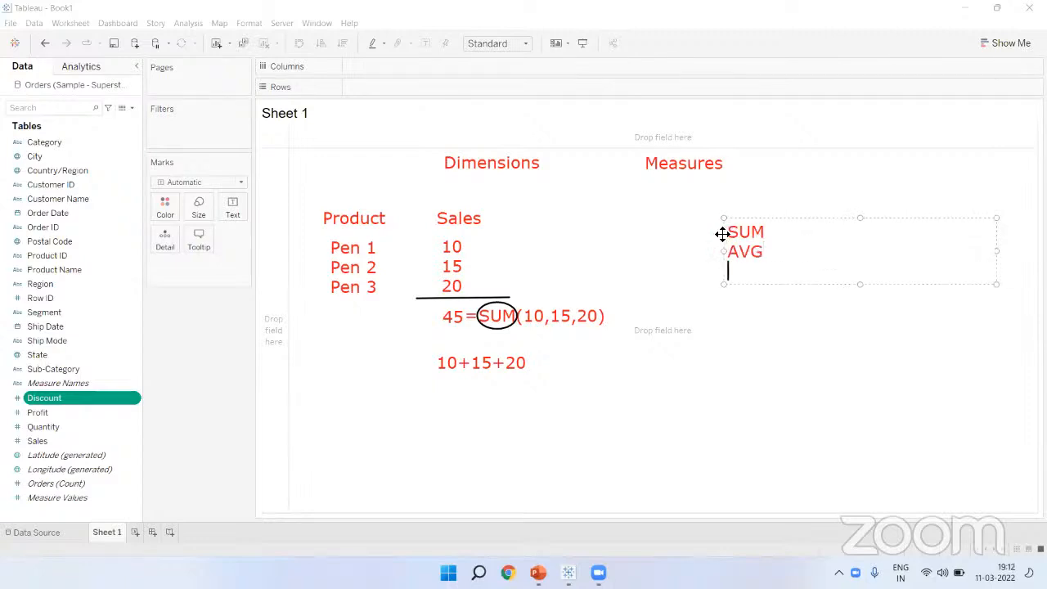
type("MIN")
key("Return")
type("MAX")
key("Return")
type("COUNT")
key("Return")
type("COUNTD")
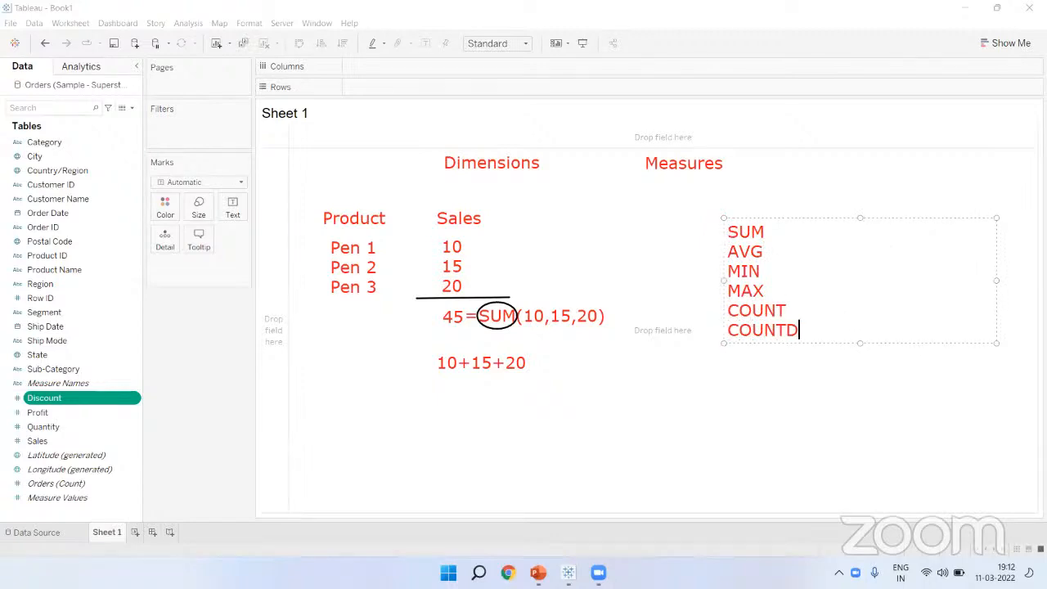
key("Return")
type("STD")
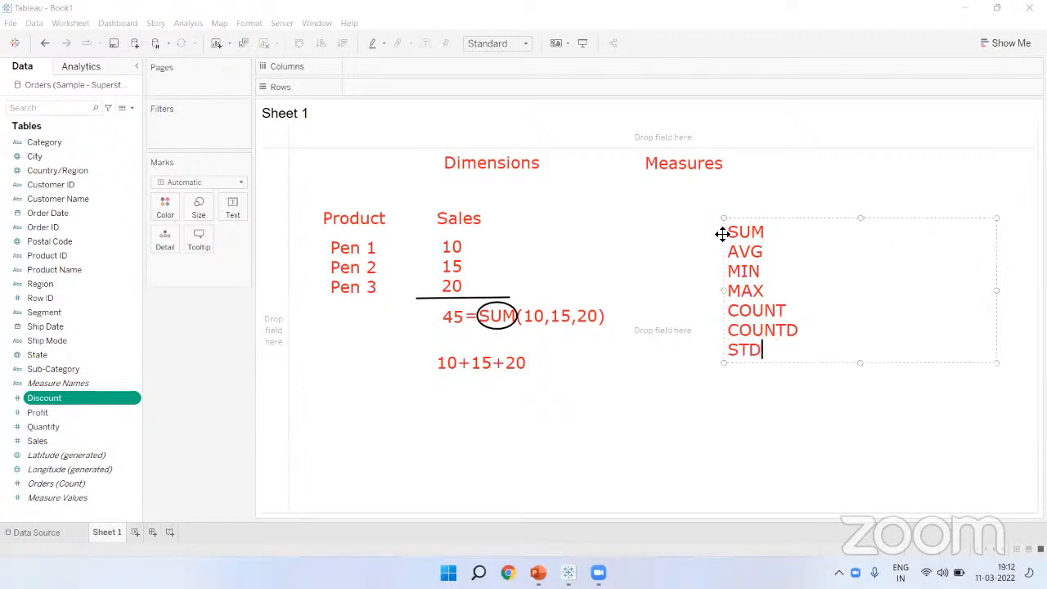
key("Return")
type("VAR")
key("Return")
type("PERCENTILE")
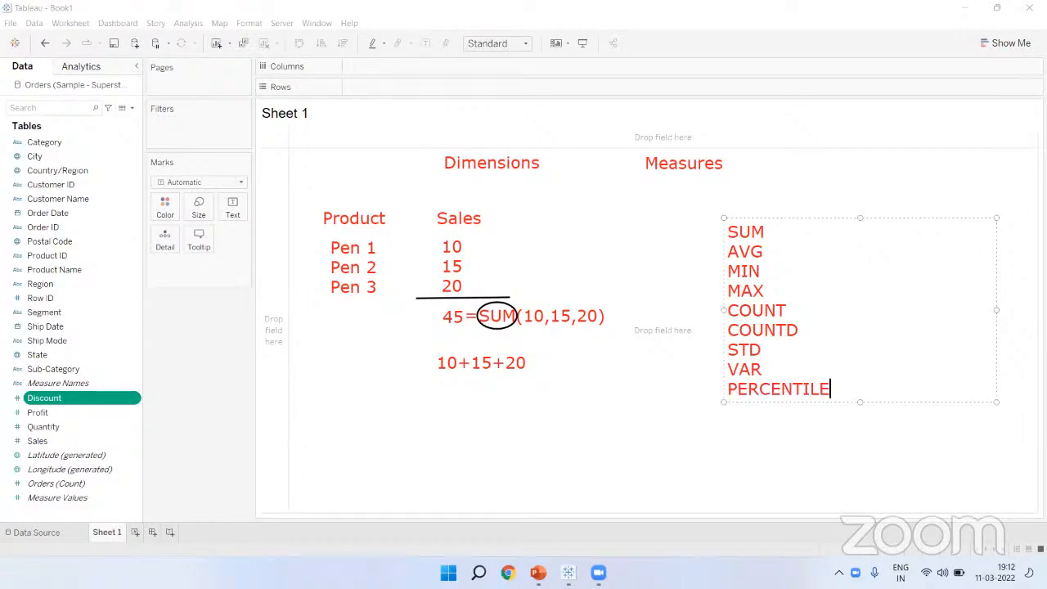
left_click(607, 389)
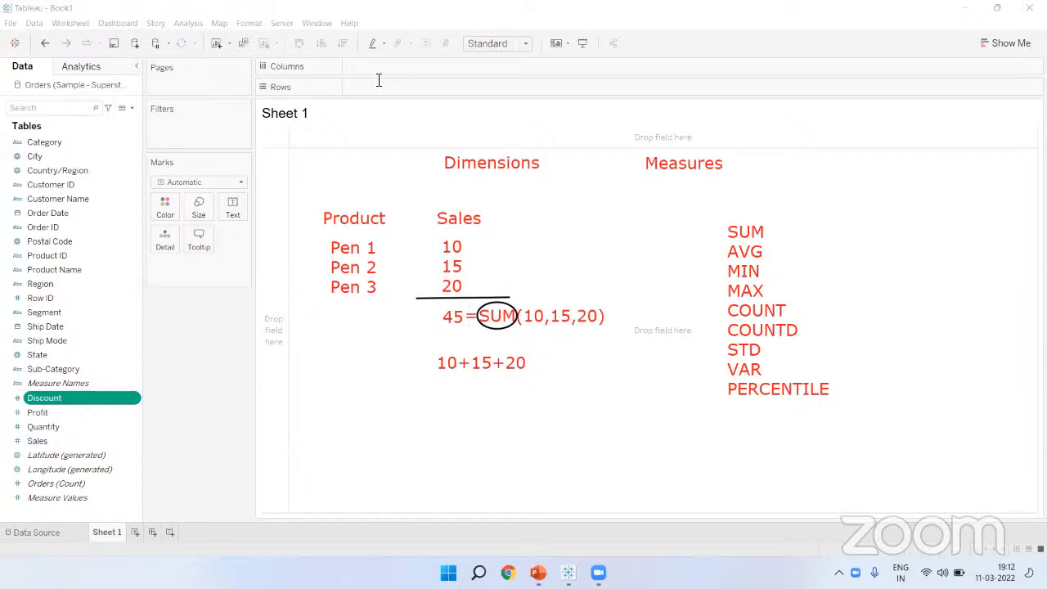
Step: Circle the (10,15,20) arguments, the Sales values, the Sales heading and the Sales field
mouse_move(522, 304)
left_mouse_down()
mouse_move(576, 332)
mouse_move(605, 332)
left_mouse_up()
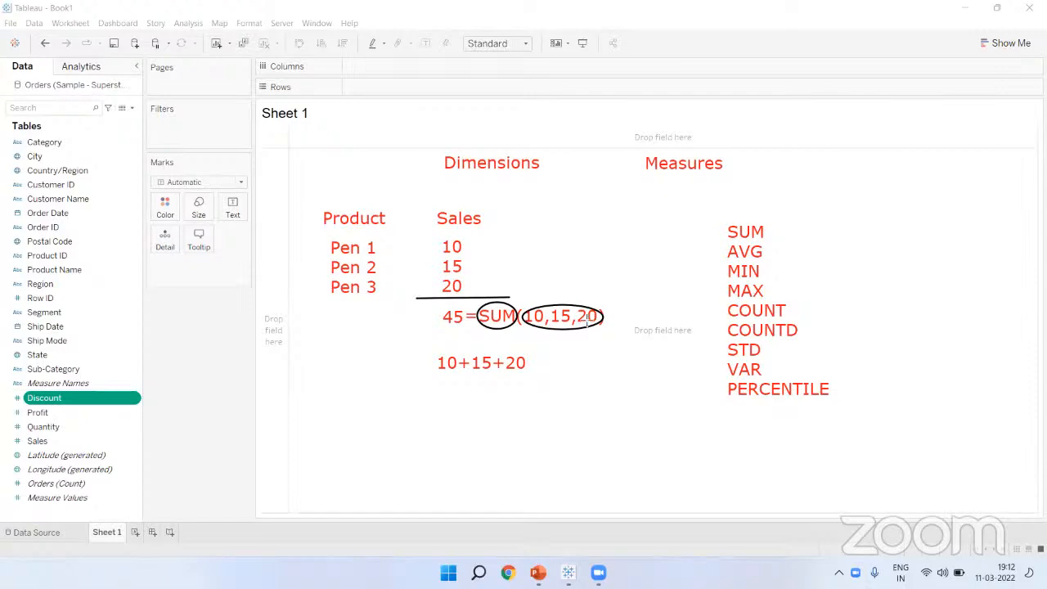
left_click_drag(435, 237, 481, 298)
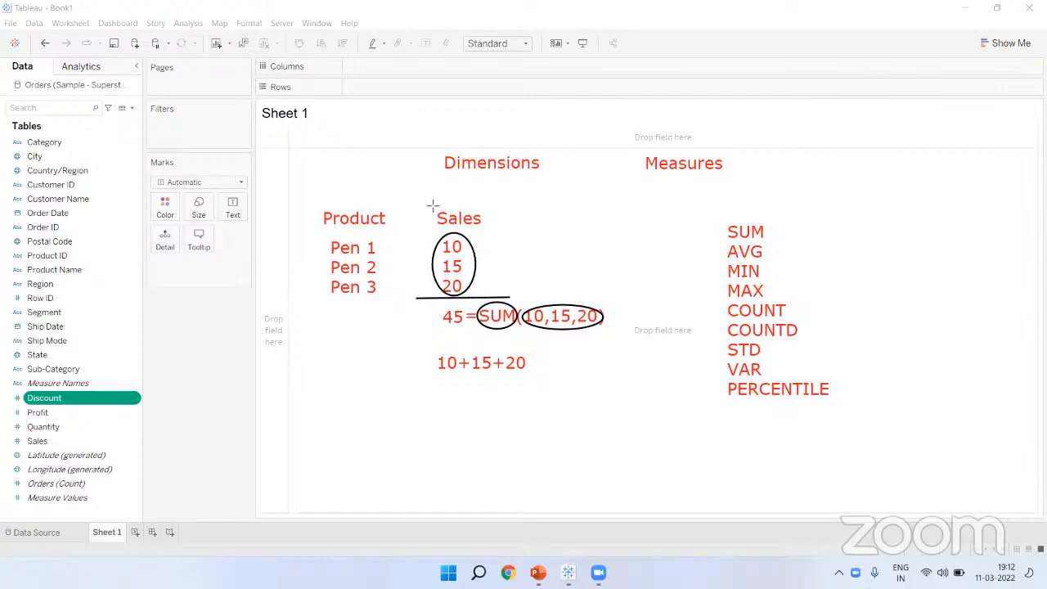
left_click_drag(425, 202, 503, 238)
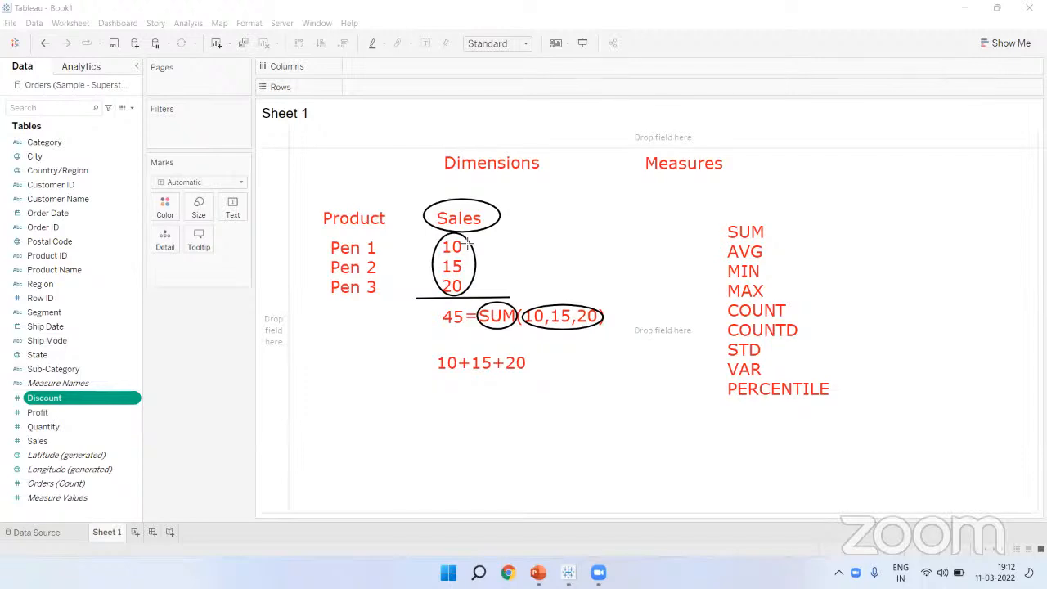
mouse_move(12, 435)
left_mouse_down()
mouse_move(55, 442)
mouse_move(14, 435)
left_mouse_up()
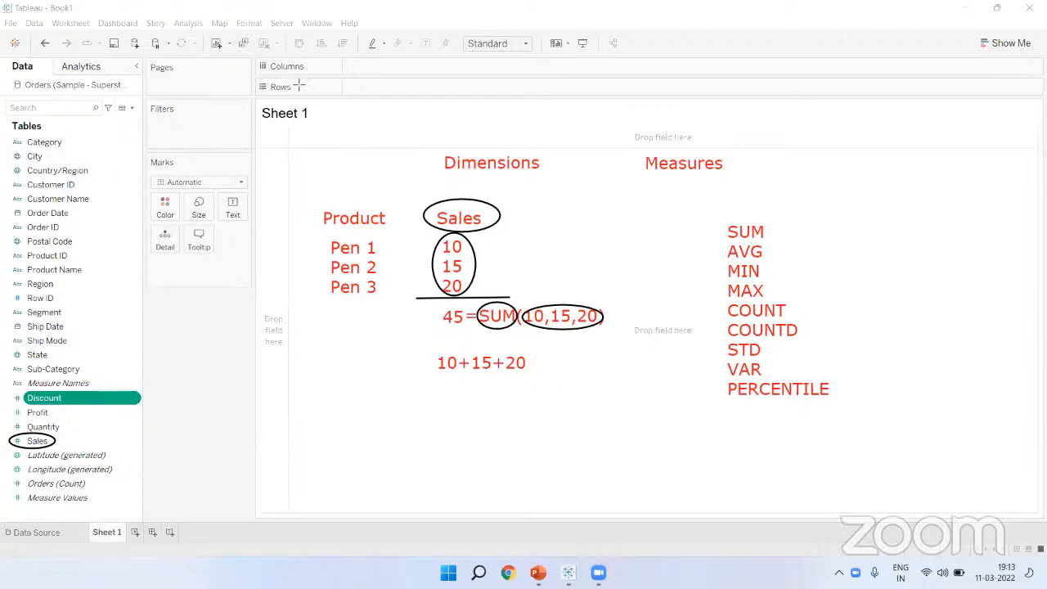
Step: Add a 'Sales' note just below Measures
left_click(743, 163)
type("Sales")
mouse_move(762, 161)
left_mouse_down()
mouse_move(701, 182)
mouse_move(711, 179)
left_mouse_up()
left_click(773, 151)
Step: Erase all annotations, write a two-line test note of example names, then erase it
left_click(653, 79)
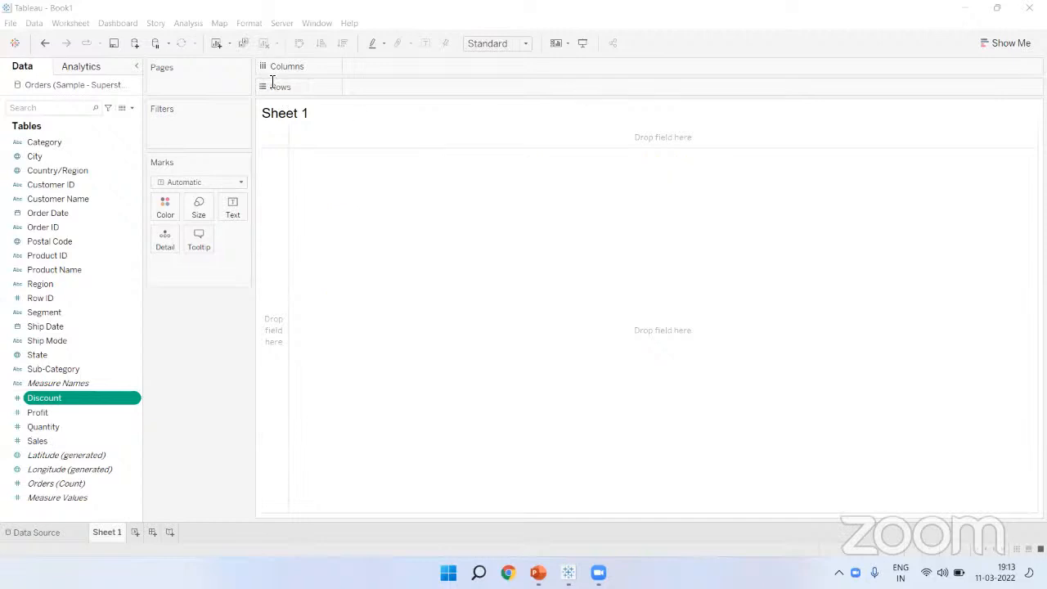
left_click(349, 202)
type("Ramesh")
key("Return")
type("Suresh")
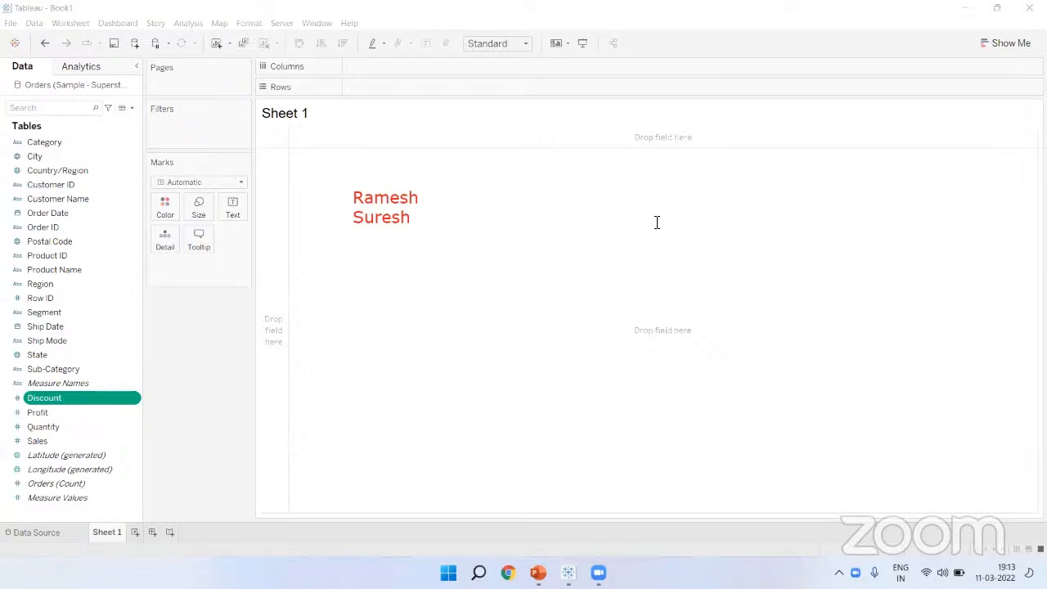
left_click(677, 499)
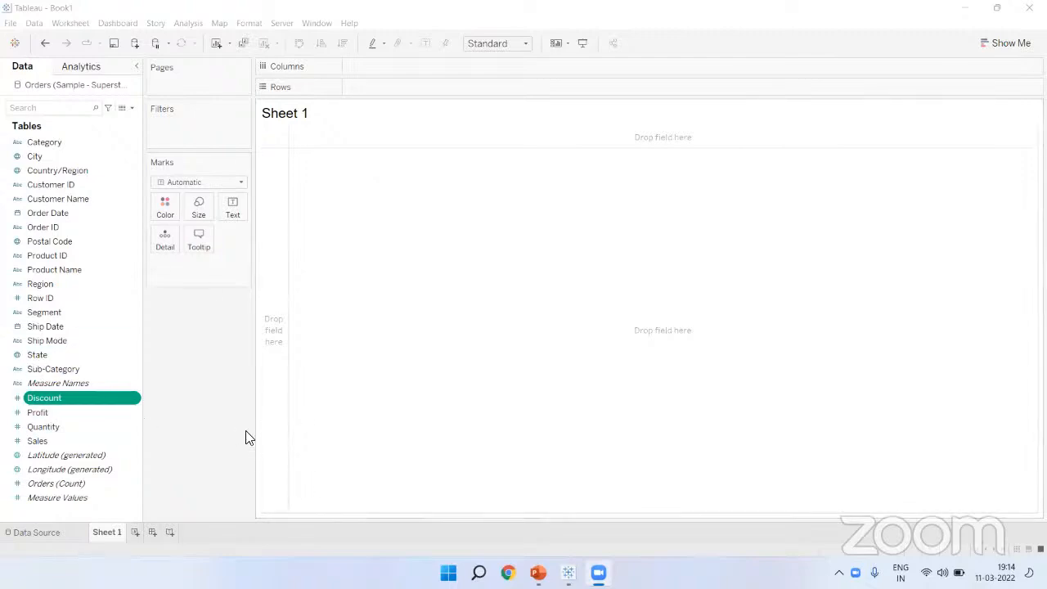
Step: Add the Profit, Quantity and Sales measures to the selection
left_click(41, 409, "ctrl")
left_click(42, 431, "ctrl")
left_click(41, 440, "ctrl")
Step: Select Category through Sub-Category plus Discount, Profit and Quantity, then start a 'string (Abc)' note
left_click(60, 369)
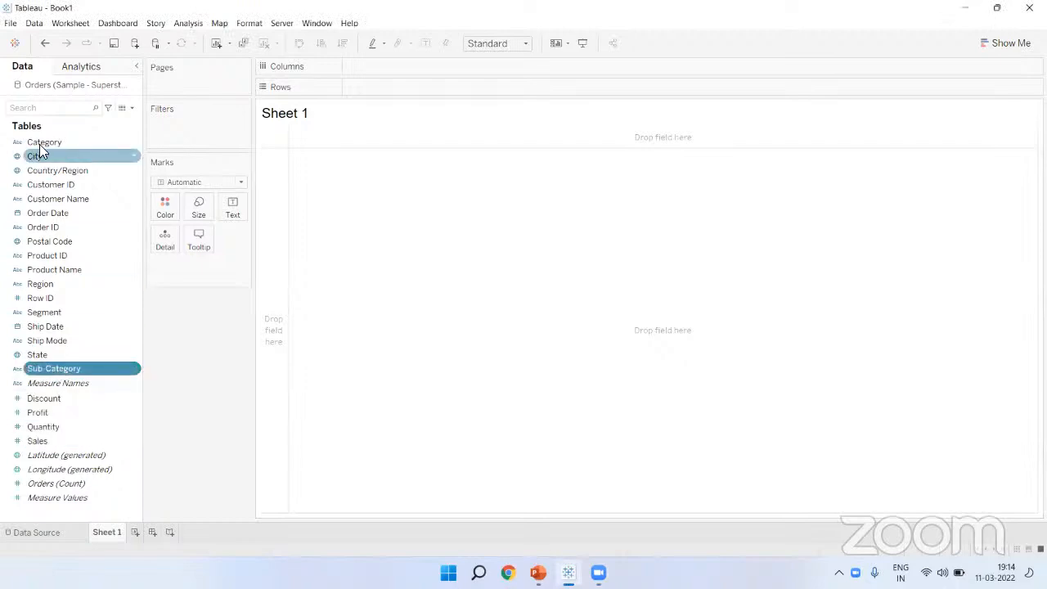
left_click(39, 142, "shift")
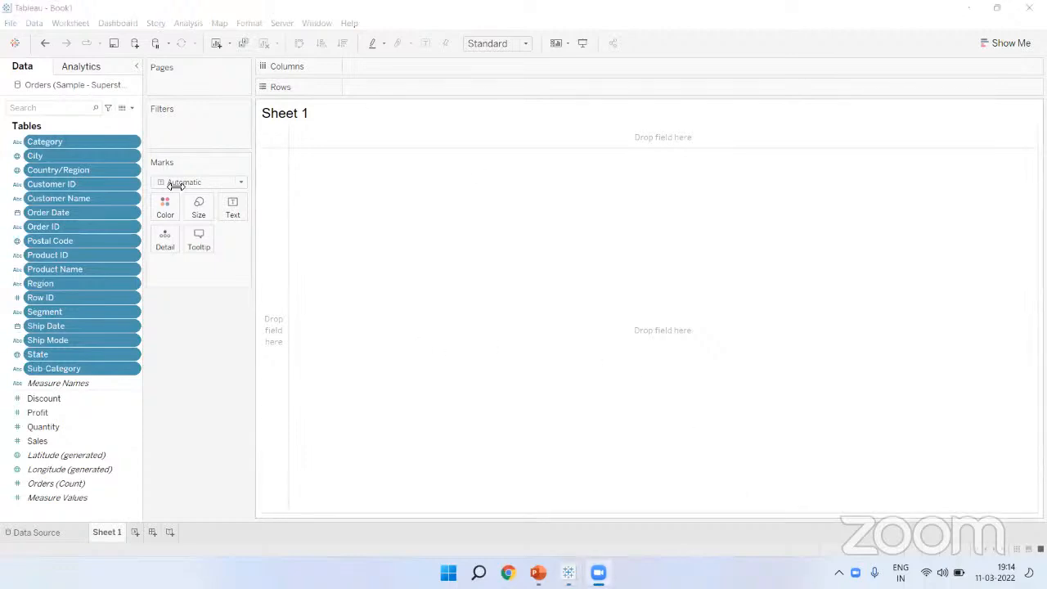
left_click(49, 399, "ctrl")
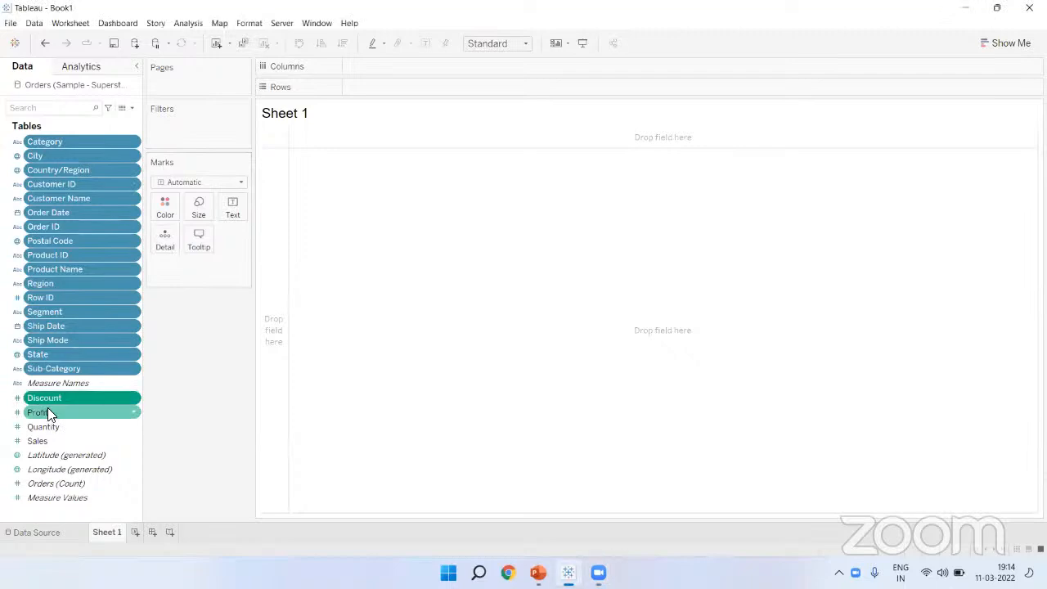
left_click(47, 412, "ctrl")
left_click(47, 426, "ctrl")
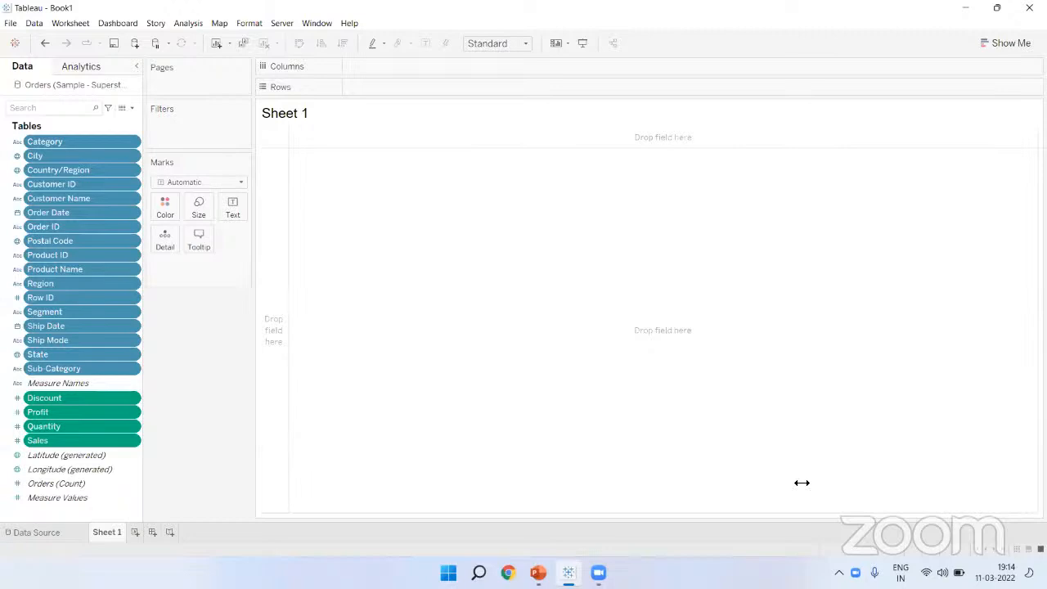
left_click(421, 209)
type("string (")
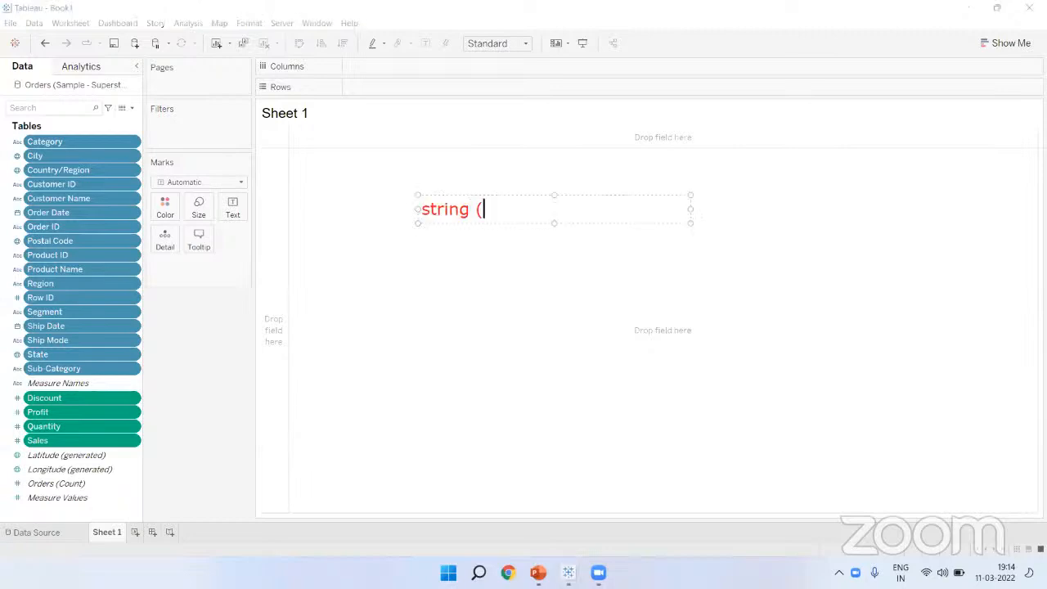
type("Abc)")
Step: Add Date, Boolean(T|F) and Geographical (earth like icon) lines under string (Abc)
key("Return")
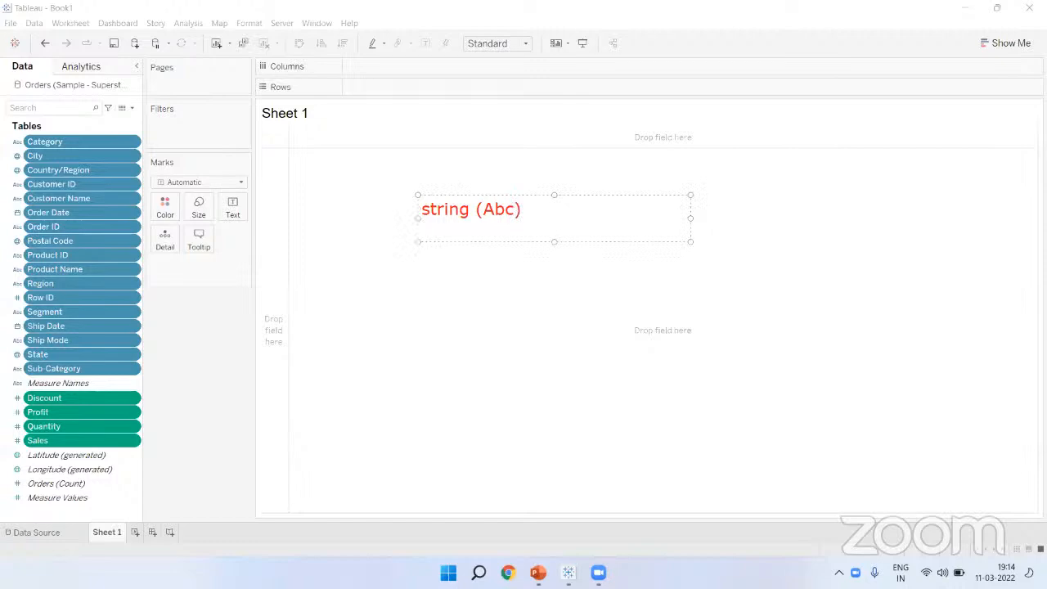
type("Date (")
type("earth like icon)")
key("Return")
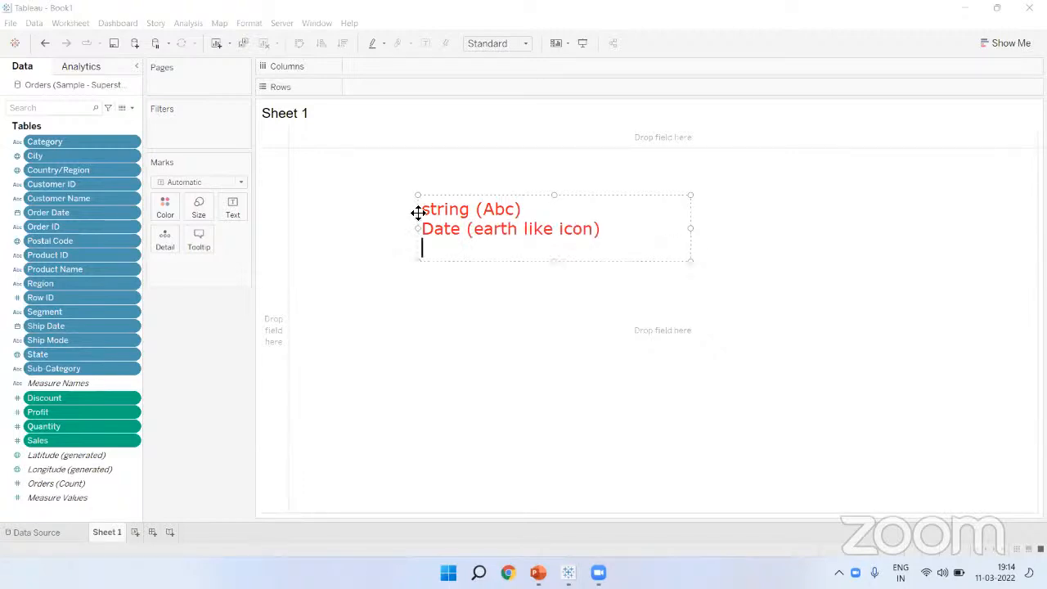
type("Boolean(")
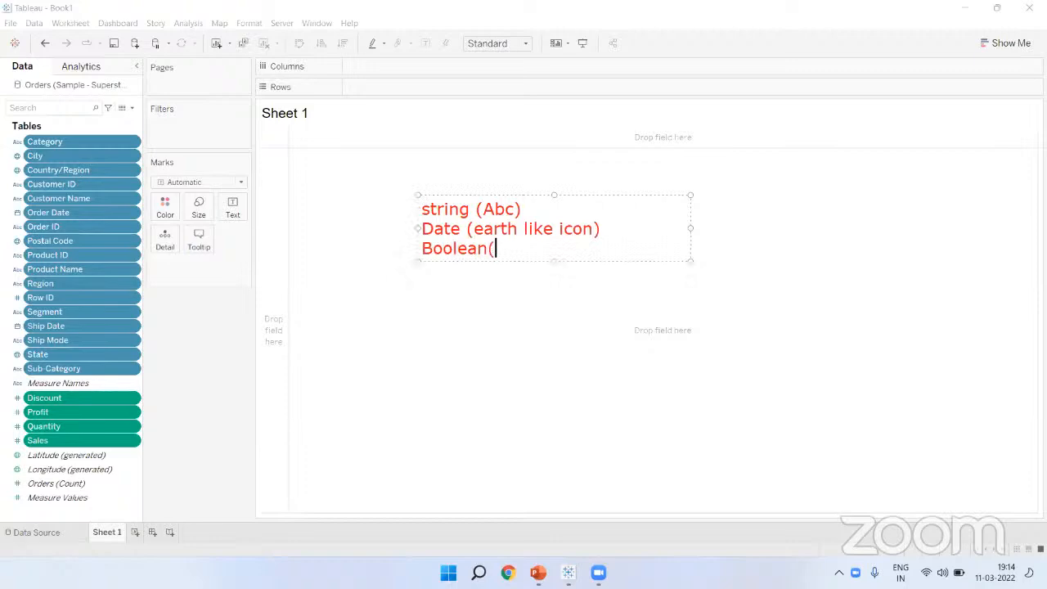
type("T|F)")
key("Return")
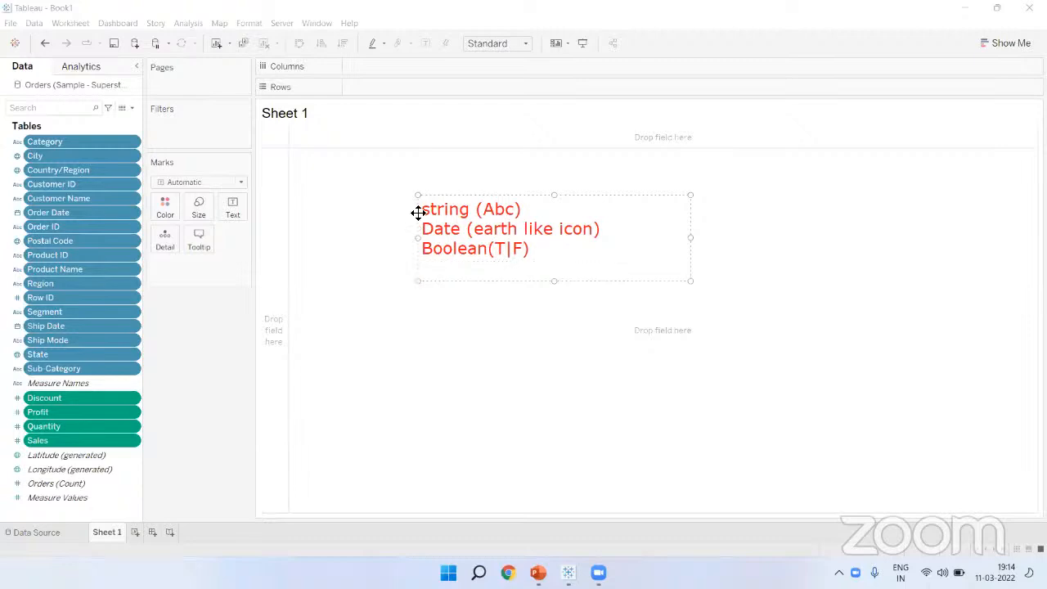
type("Geographical")
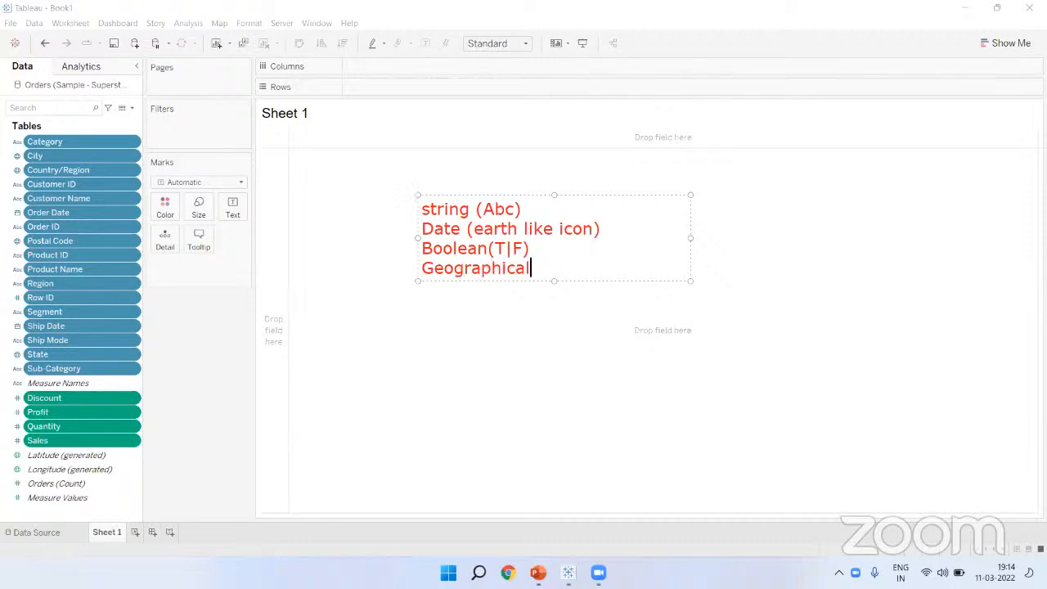
type(" (earth i")
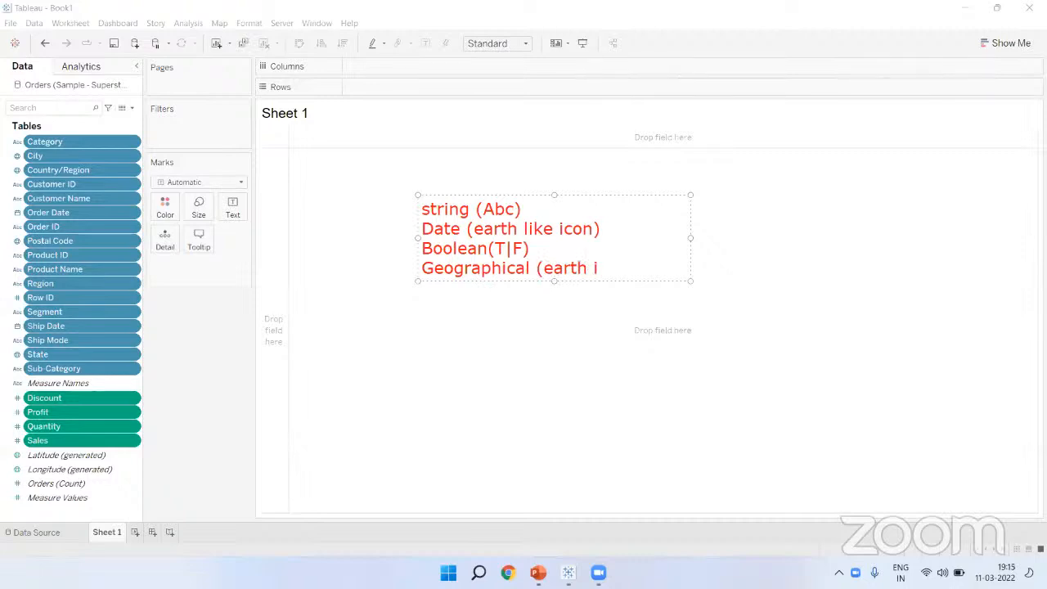
key("BackSpace")
type("like icon)")
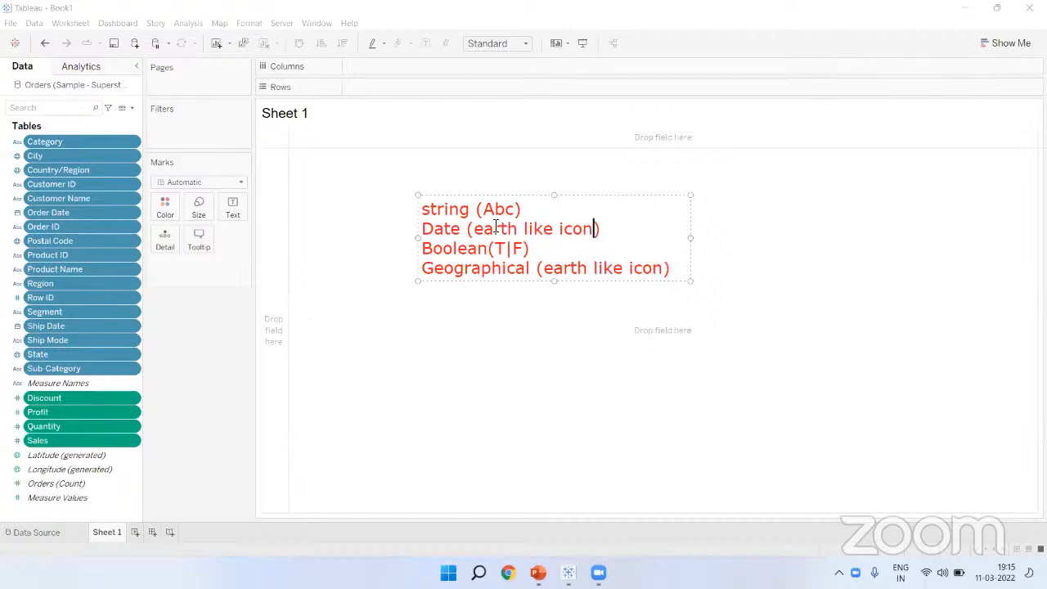
Step: Change the Date line's description to 'calendar'
left_click(473, 229, "shift")
type("caledn")
key("BackSpace")
key("BackSpace")
type("ndar")
left_click(501, 333)
Step: Add a 'Dimensions' heading above the data types list
left_click(419, 179)
type("Dimensions")
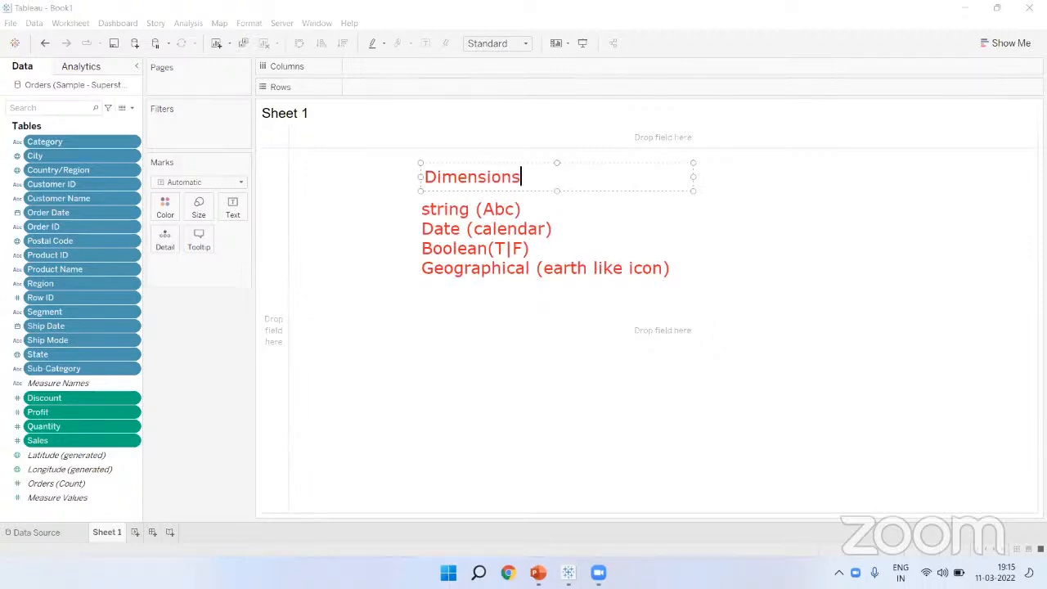
left_click(454, 293)
Step: Select the string fields Category, Customer ID, Customer Name, Order ID, Product Name, Region, Ship Mode, Segment, Sub-Category
left_click(89, 150)
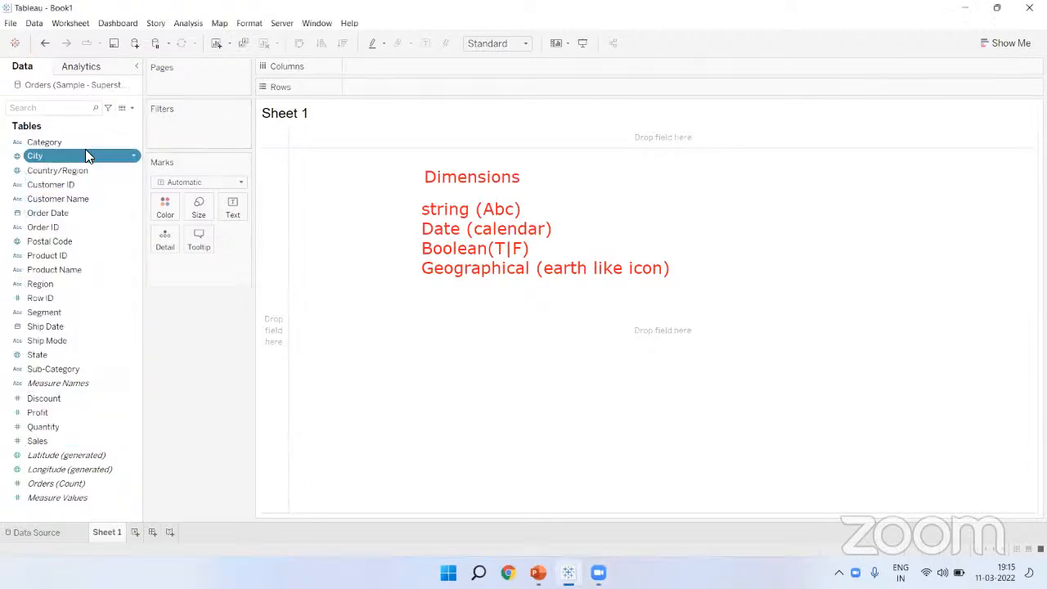
left_click(72, 143)
left_click(45, 184, "ctrl")
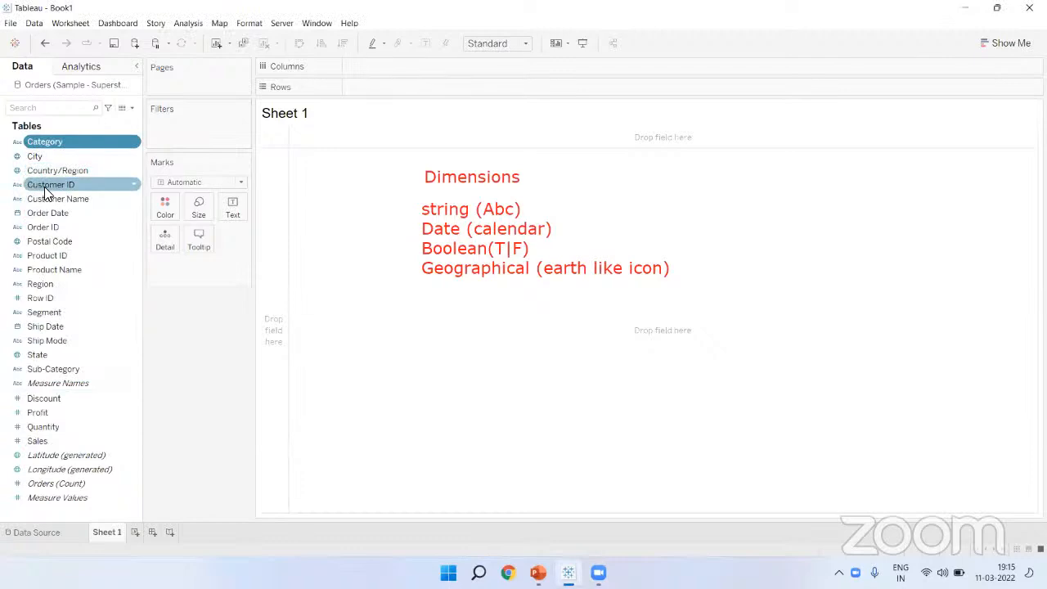
left_click(51, 198, "ctrl")
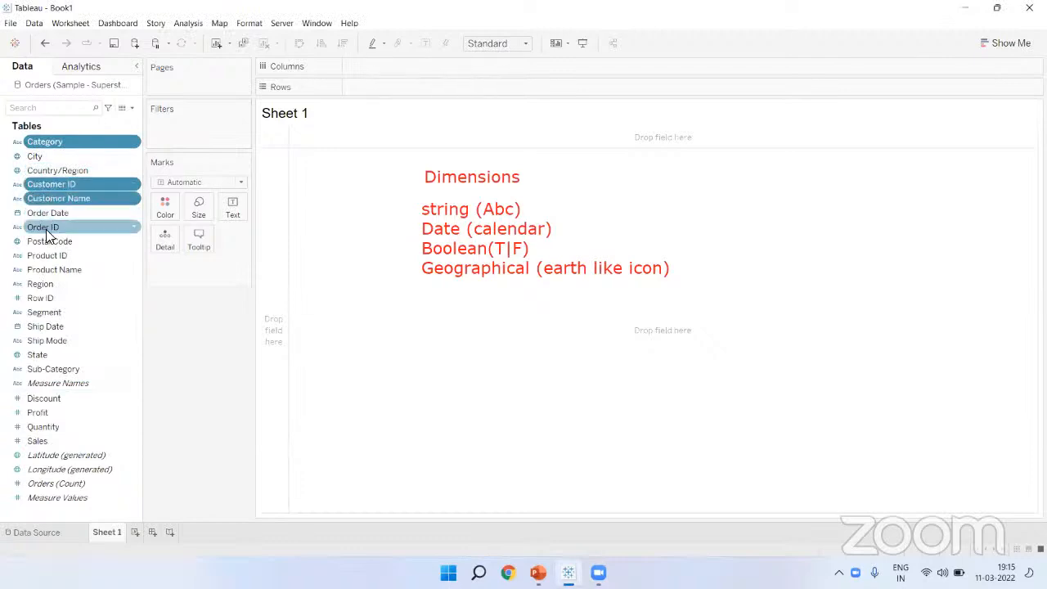
left_click(46, 225, "ctrl")
left_click(45, 269, "ctrl")
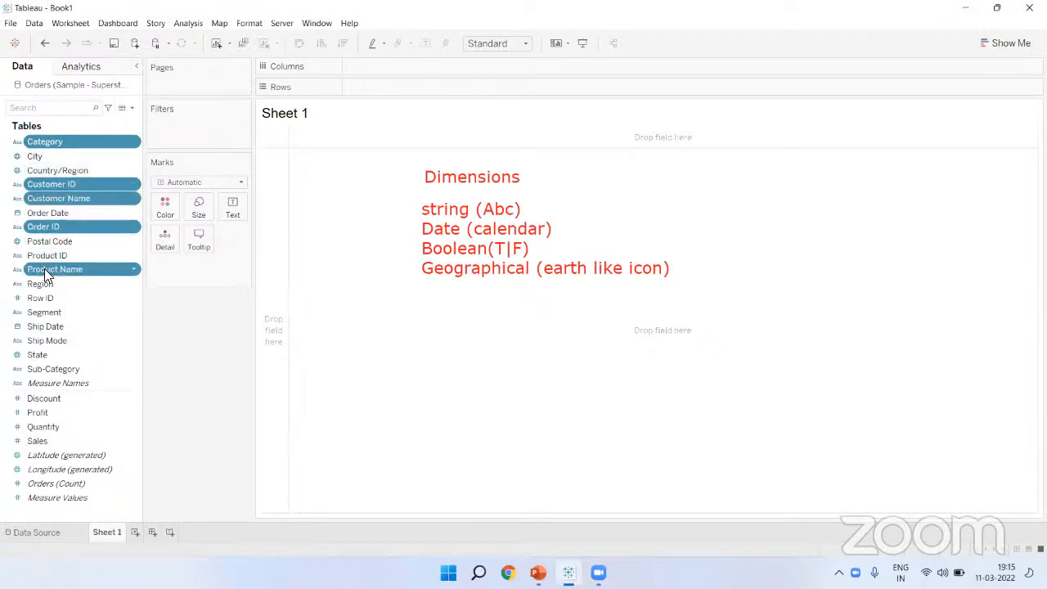
left_click(43, 283, "ctrl")
left_click(47, 340, "ctrl")
left_click(42, 312, "ctrl")
left_click(36, 368, "ctrl")
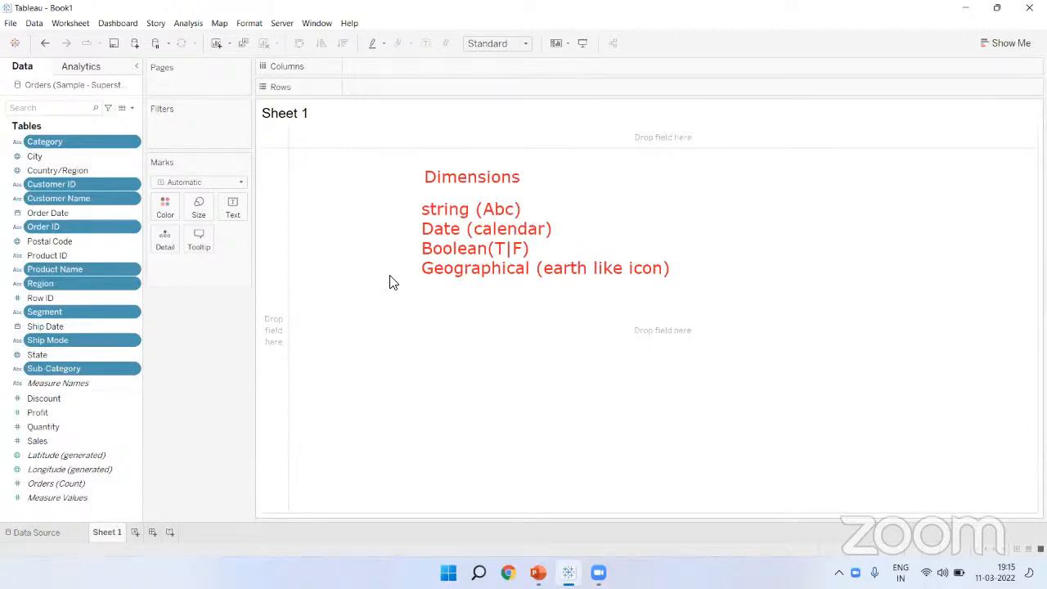
Step: Select the date fields Order Date and Ship Date
left_click(81, 144)
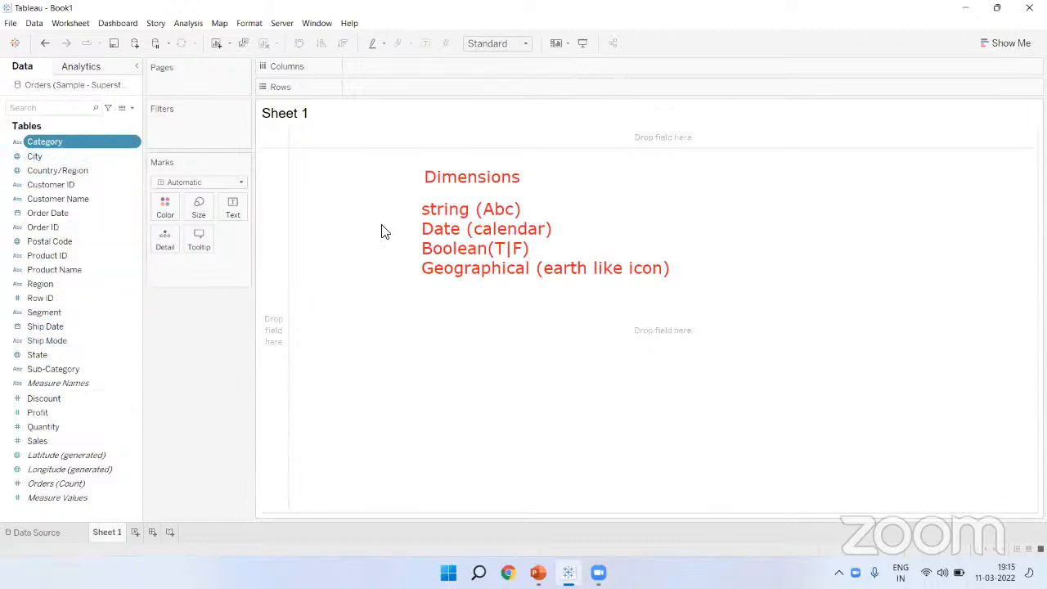
left_click(73, 216)
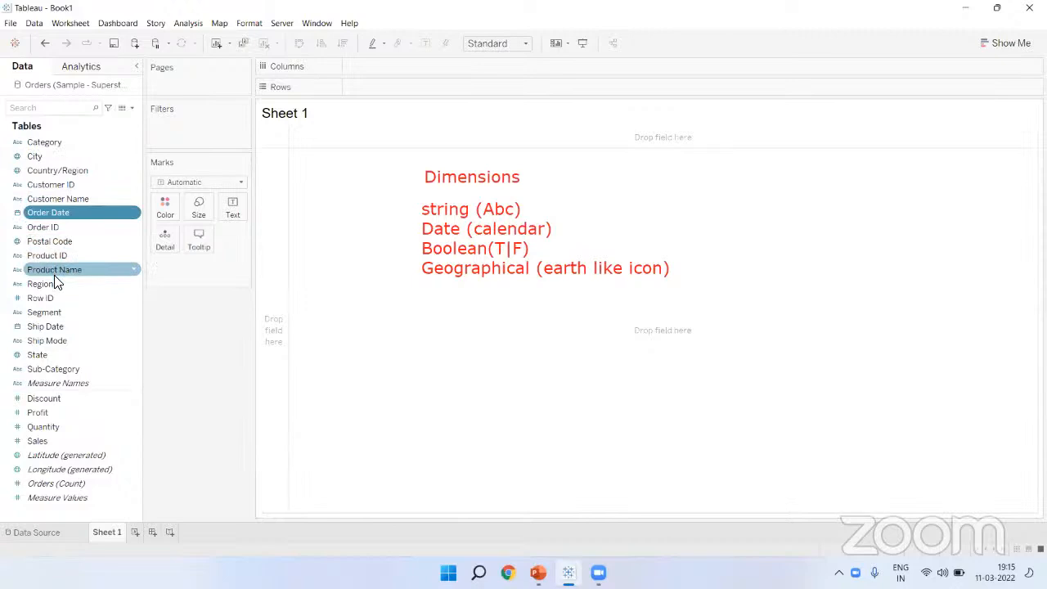
left_click(41, 326, "ctrl")
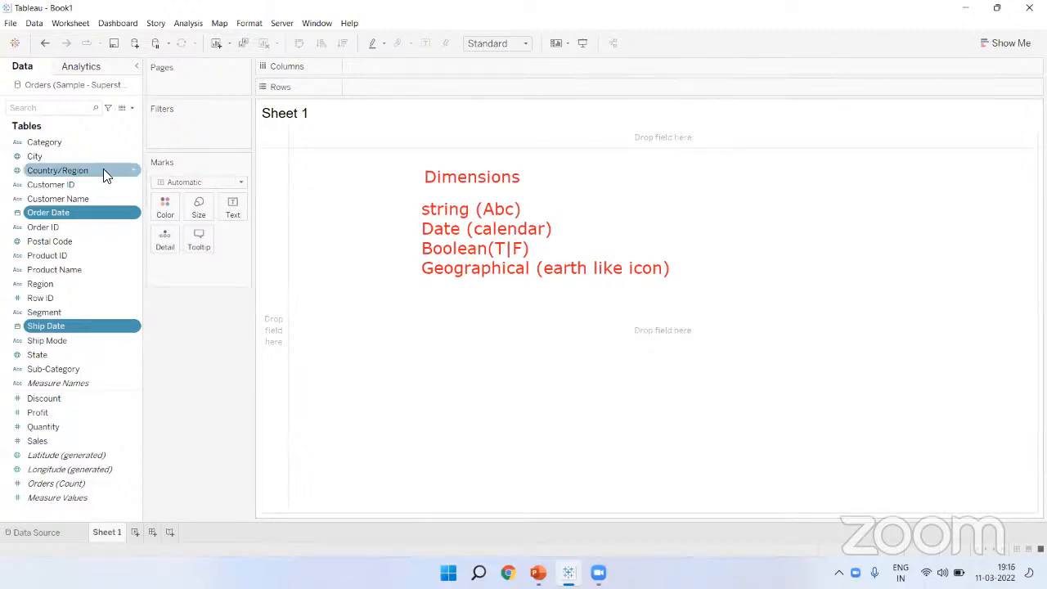
Step: Select geographic fields City, Country/Region, Postal Code and State, then widen the Data pane
left_click(37, 158)
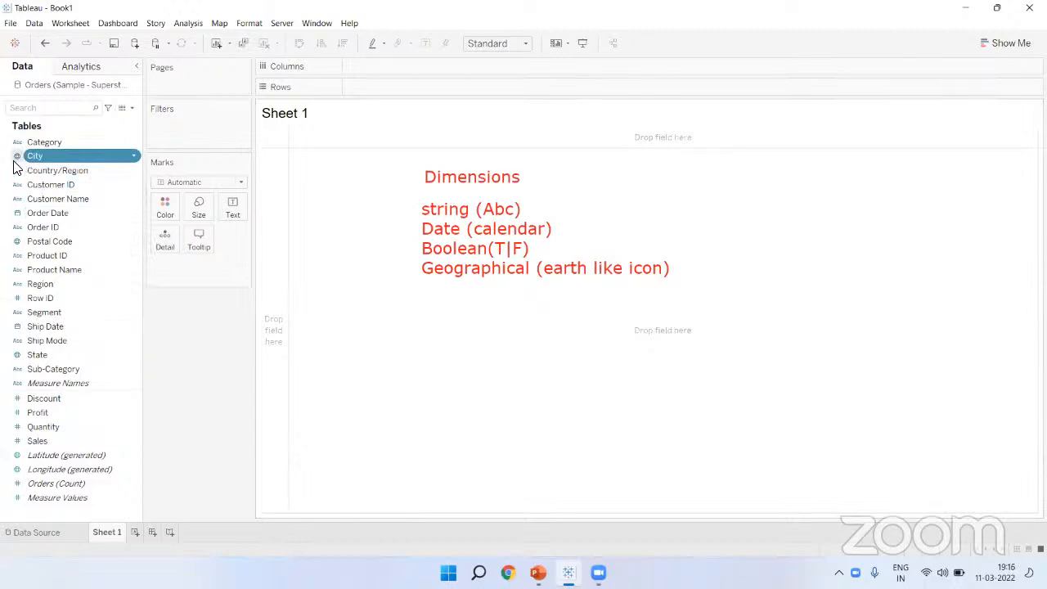
left_click(39, 167, "ctrl")
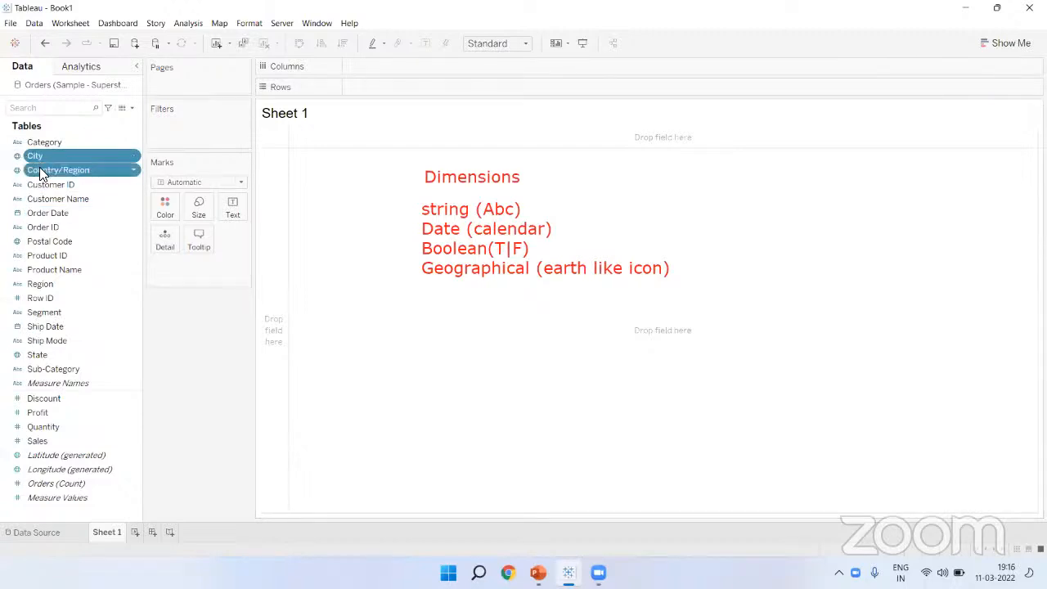
left_click(41, 240, "ctrl")
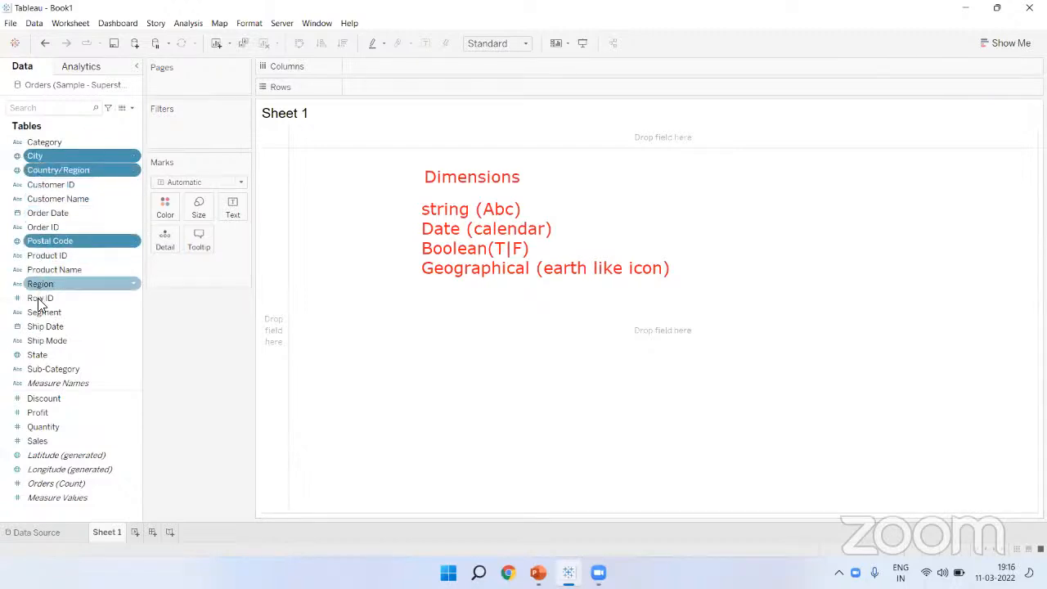
left_click(38, 354, "ctrl")
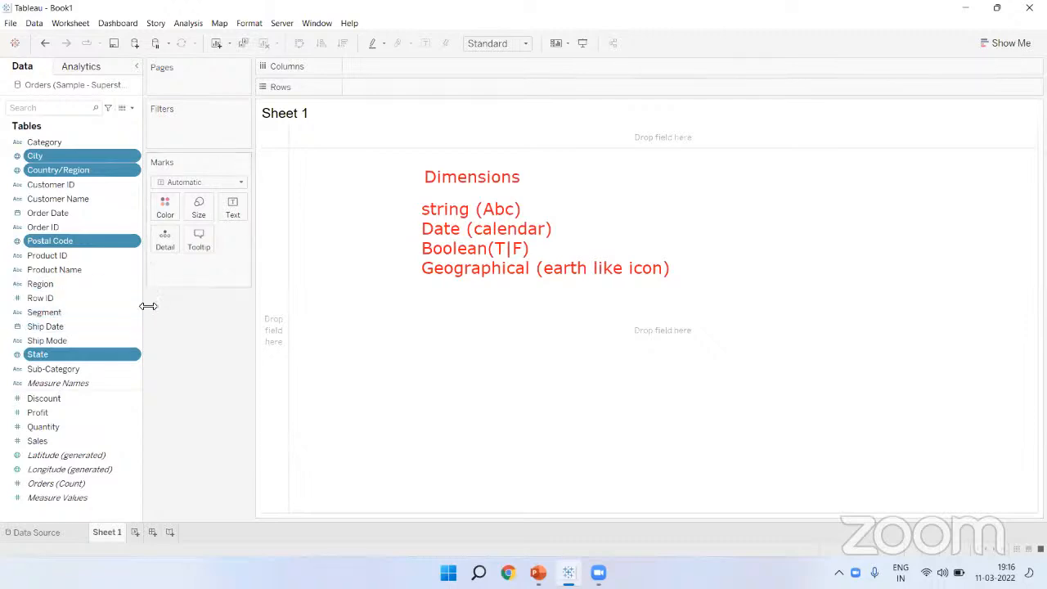
left_click_drag(146, 306, 163, 306)
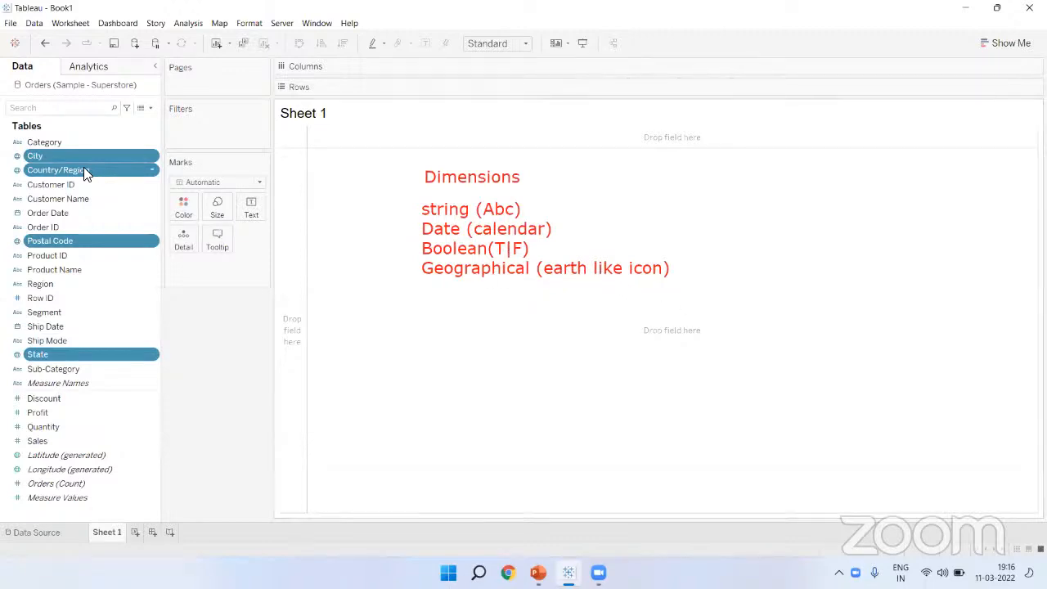
left_click(70, 141)
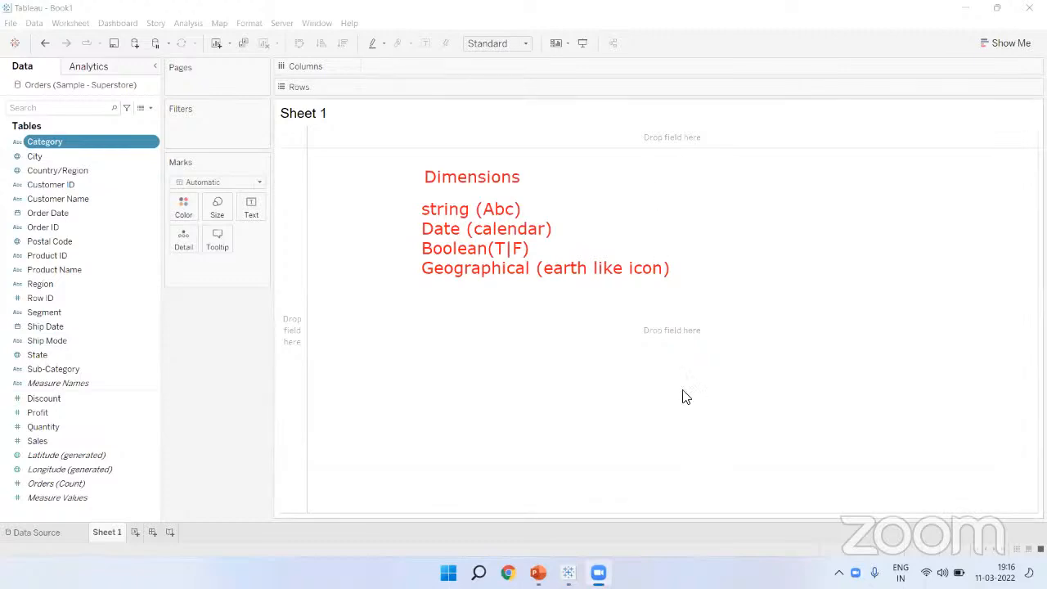
Step: Handwrite Cust, a ticked Count(Cust) and a crossed-out Sum(Cust) with the pen
mouse_move(774, 148)
left_mouse_down()
mouse_move(816, 171)
mouse_move(833, 157)
mouse_move(842, 165)
left_mouse_up()
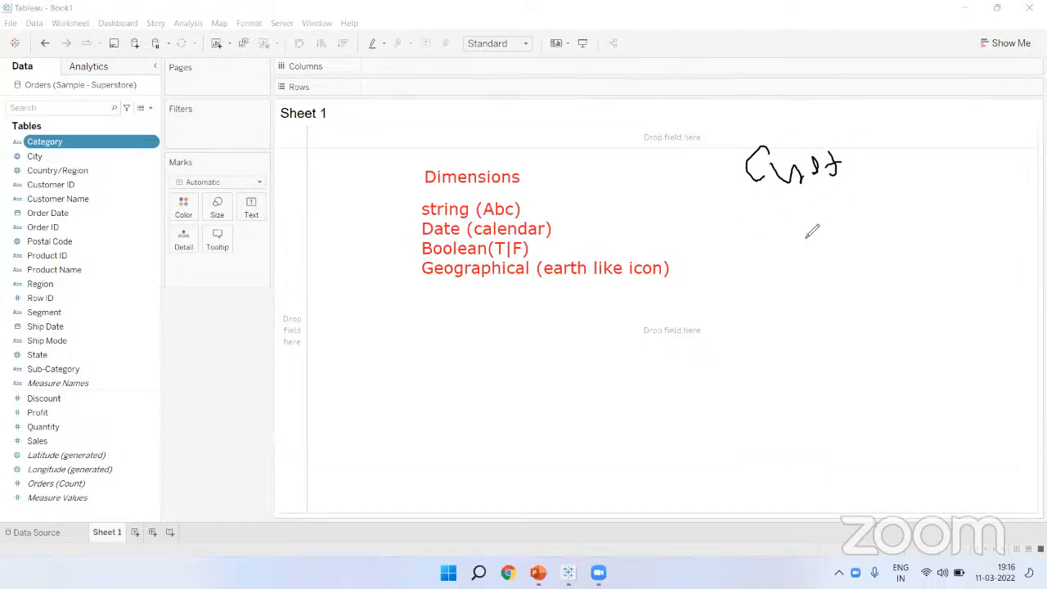
mouse_move(750, 235)
left_mouse_down()
mouse_move(775, 266)
mouse_move(856, 301)
mouse_move(868, 278)
mouse_move(883, 308)
left_mouse_up()
mouse_move(918, 266)
left_mouse_down()
mouse_move(902, 282)
mouse_move(919, 291)
left_mouse_up()
left_click_drag(742, 300, 822, 299)
left_click_drag(746, 323, 814, 325)
left_click_drag(914, 273, 910, 295)
mouse_move(646, 351)
left_mouse_down()
mouse_move(632, 399)
mouse_move(724, 378)
mouse_move(756, 396)
left_mouse_up()
left_click_drag(791, 362, 784, 411)
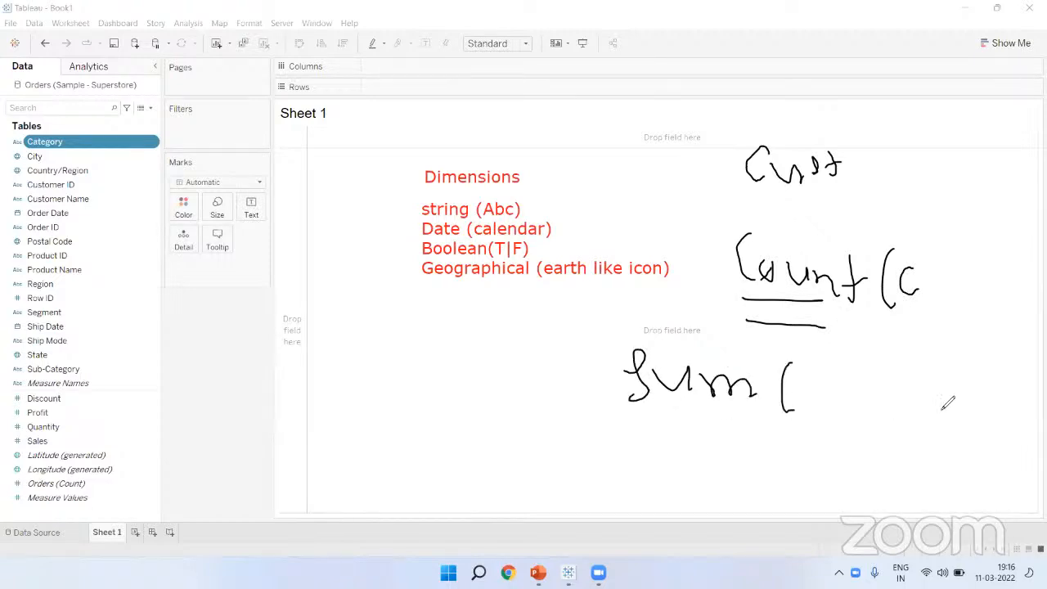
left_click_drag(915, 361, 912, 419)
mouse_move(834, 368)
left_mouse_down()
mouse_move(825, 391)
mouse_move(887, 386)
mouse_move(910, 411)
mouse_move(941, 381)
mouse_move(970, 415)
left_mouse_up()
left_click(946, 380)
mouse_move(925, 274)
left_mouse_down()
mouse_move(956, 283)
mouse_move(980, 309)
mouse_move(1012, 276)
mouse_move(1006, 326)
mouse_move(1013, 278)
left_mouse_up()
left_click_drag(947, 328, 1000, 286)
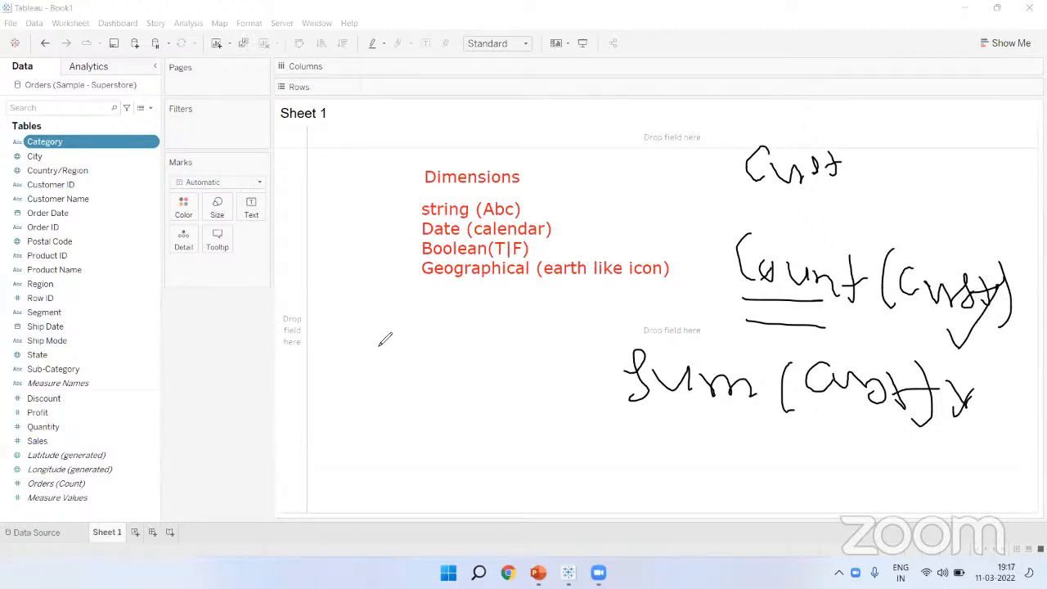
Step: Handwrite an underlined 793, then clear all drawings from the sheet
left_click_drag(346, 336, 378, 355)
mouse_move(364, 343)
left_mouse_down()
mouse_move(397, 341)
mouse_move(427, 304)
mouse_move(421, 357)
left_mouse_up()
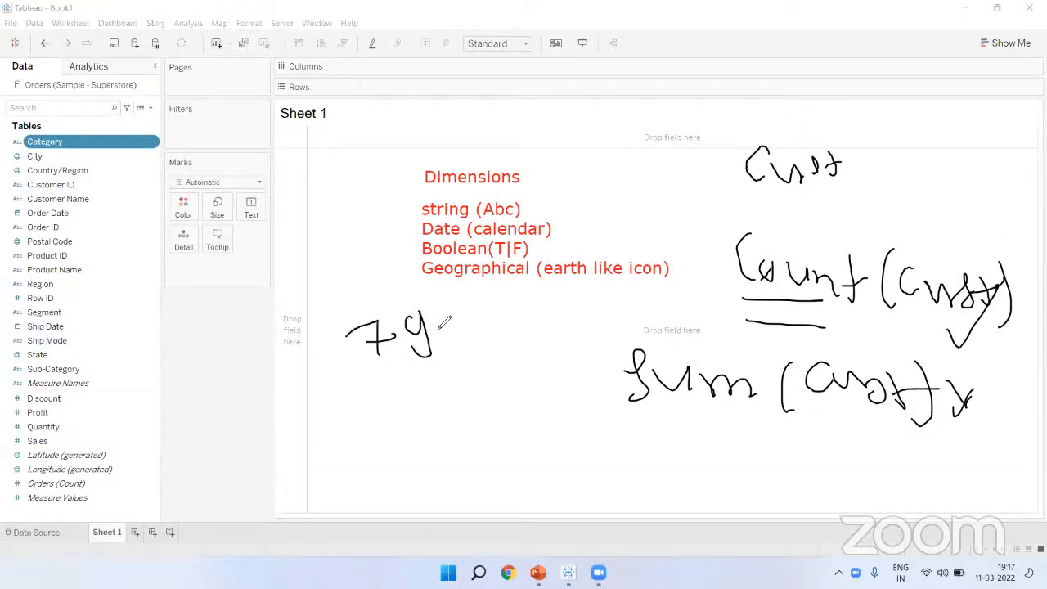
mouse_move(448, 308)
left_mouse_down()
mouse_move(441, 335)
mouse_move(365, 366)
left_mouse_up()
left_click_drag(402, 311, 430, 331)
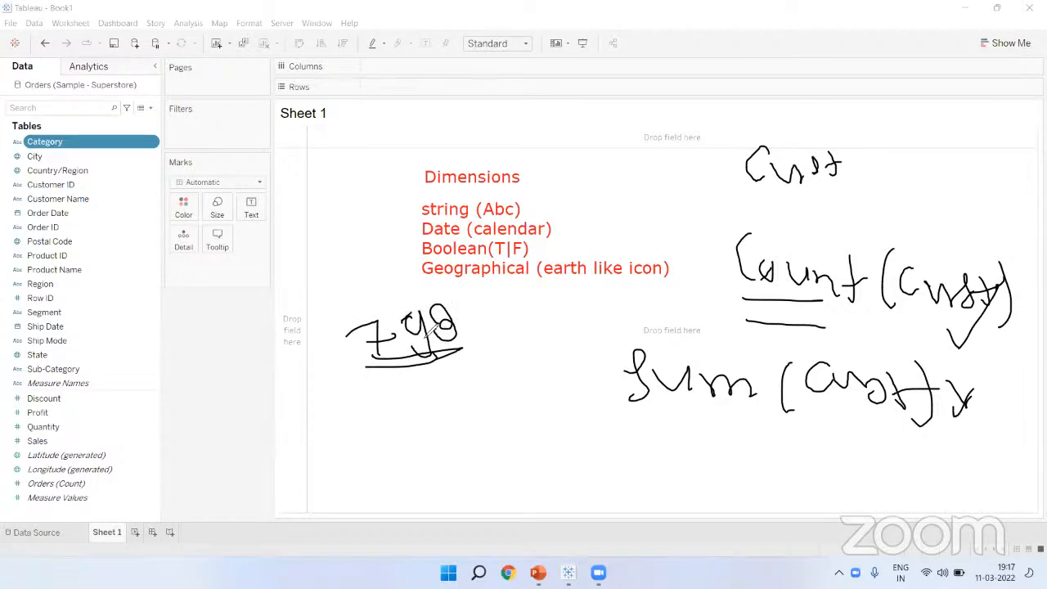
left_click(604, 84)
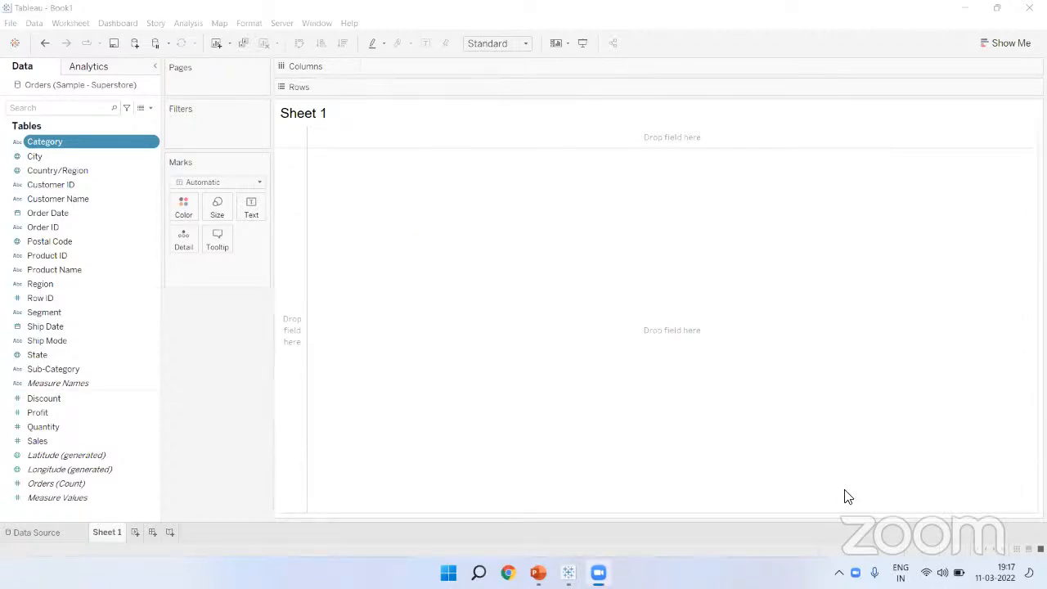
mouse_move(508, 161)
left_mouse_down()
mouse_move(537, 194)
mouse_move(522, 195)
mouse_move(571, 164)
left_mouse_up()
mouse_move(555, 182)
left_mouse_down()
mouse_move(586, 173)
mouse_move(590, 190)
left_mouse_up()
left_click_drag(585, 157, 607, 156)
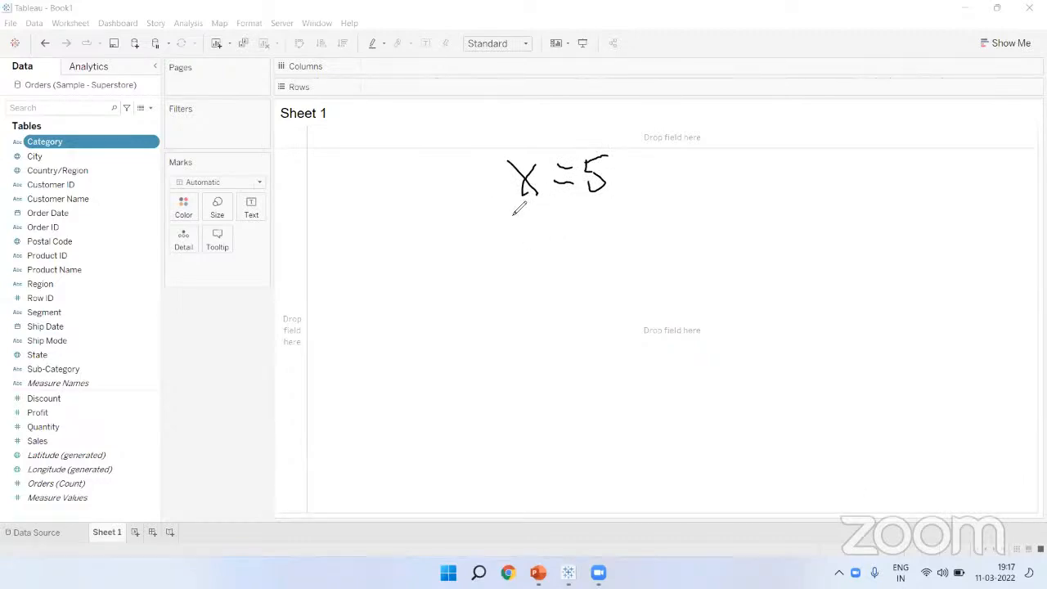
mouse_move(485, 162)
left_mouse_down()
mouse_move(495, 194)
mouse_move(646, 159)
mouse_move(651, 195)
left_mouse_up()
left_click_drag(492, 191, 617, 196)
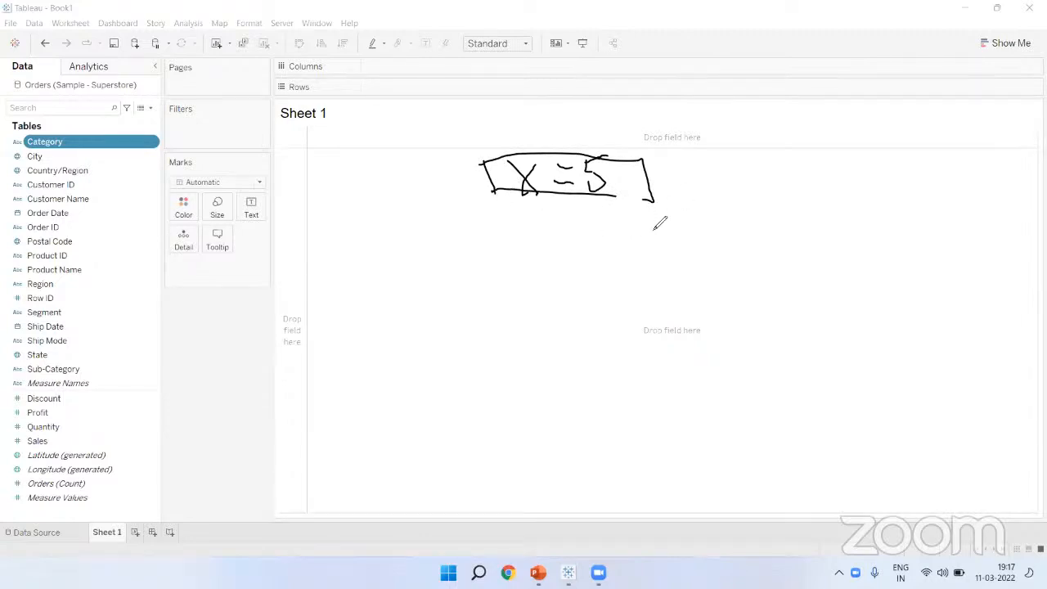
left_click_drag(573, 198, 497, 287)
left_click_drag(573, 197, 623, 285)
mouse_move(469, 334)
left_mouse_down()
mouse_move(453, 299)
mouse_move(532, 305)
mouse_move(556, 294)
mouse_move(547, 304)
left_mouse_up()
mouse_move(614, 290)
left_mouse_down()
mouse_move(613, 326)
mouse_move(623, 285)
mouse_move(637, 312)
mouse_move(661, 297)
mouse_move(697, 309)
left_mouse_up()
left_click_drag(509, 247, 611, 248)
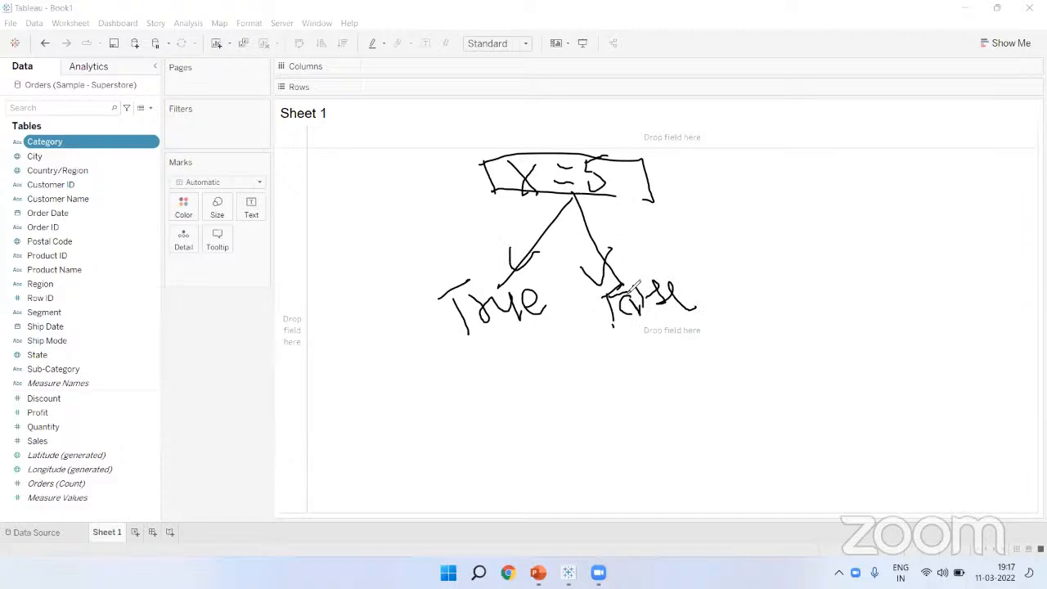
left_click(541, 164)
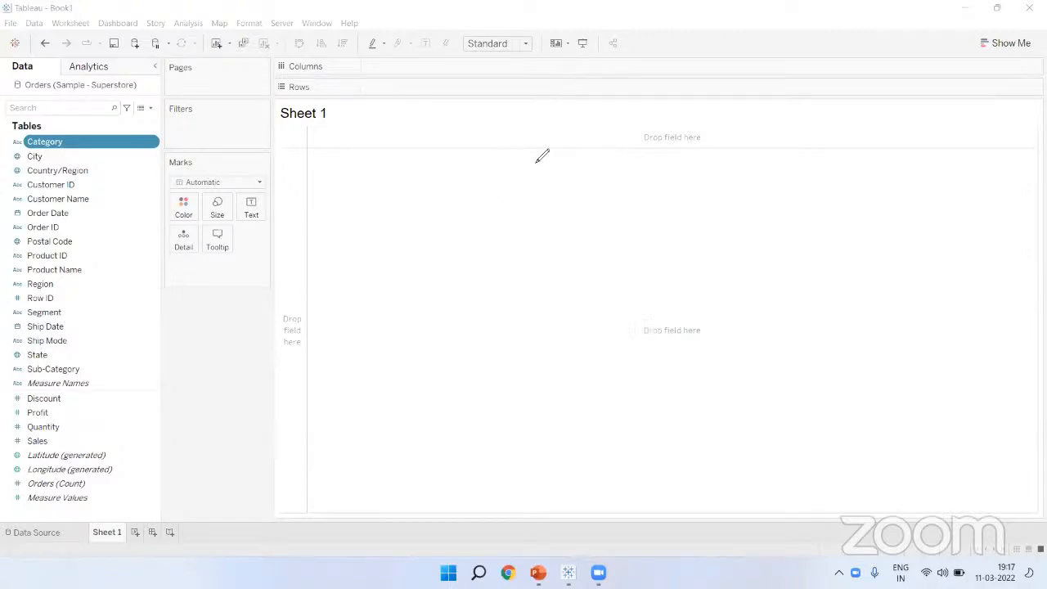
left_click(421, 190)
type("x=5")
left_click(436, 288)
left_click_drag(450, 202, 352, 249)
left_click_drag(449, 202, 542, 243)
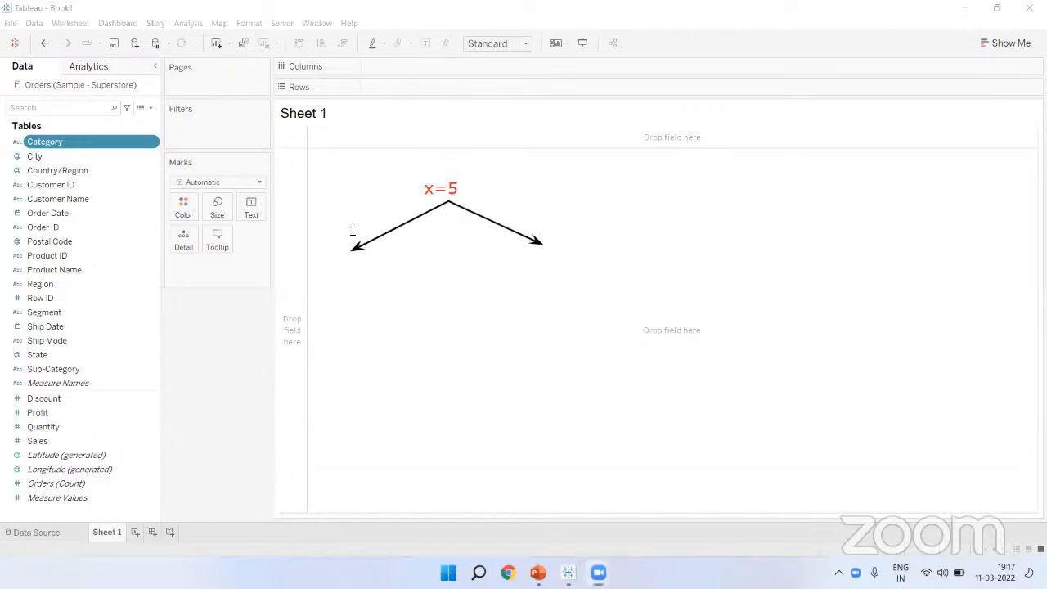
left_click(320, 272)
type("True")
left_click(396, 316)
left_click(522, 267)
type("False")
left_click(544, 345)
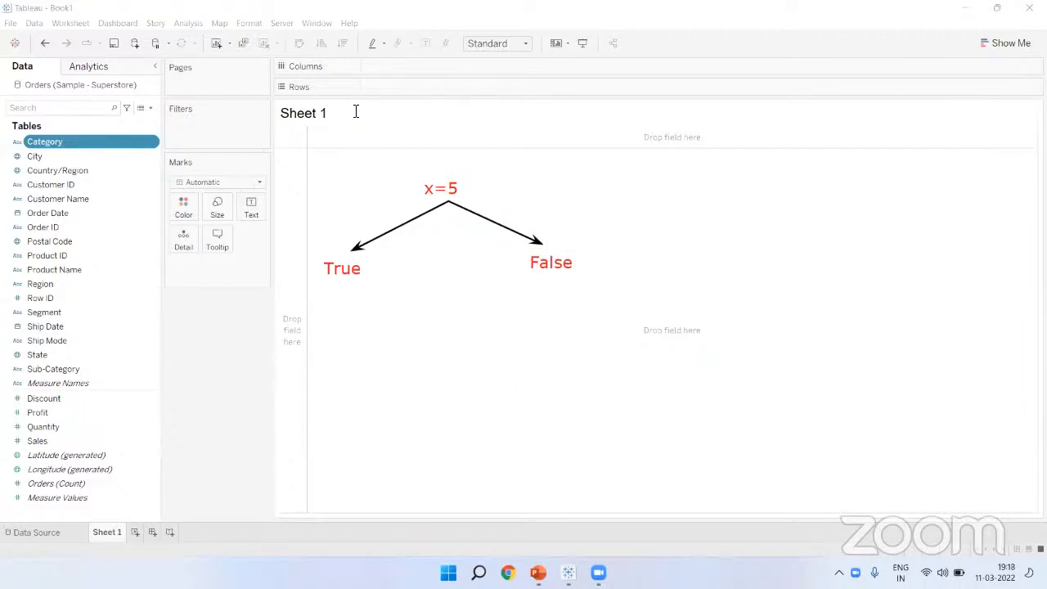
left_click(446, 188)
left_click_drag(455, 187, 461, 189)
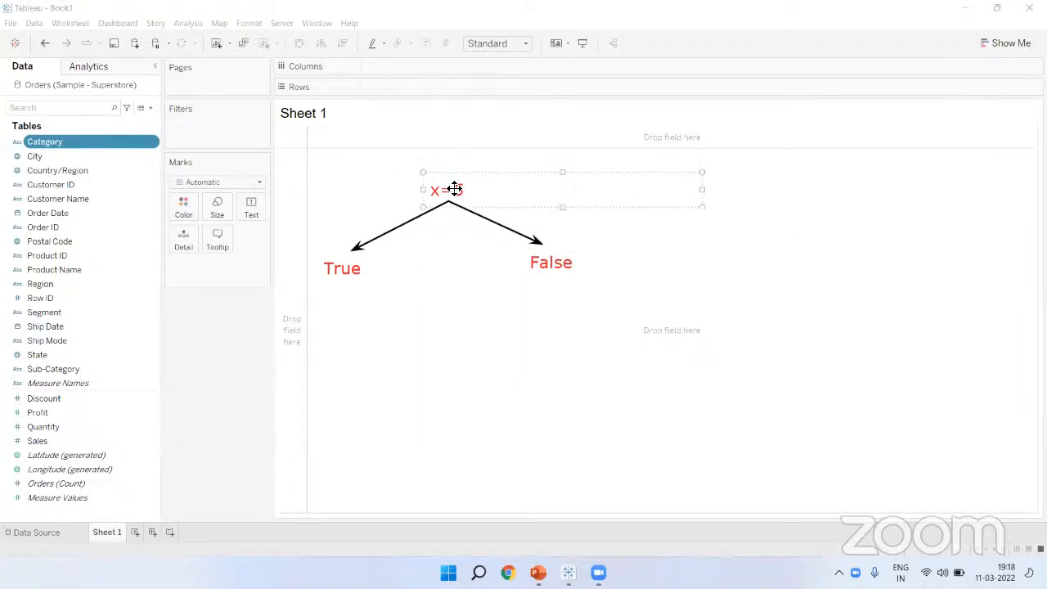
left_click(446, 232)
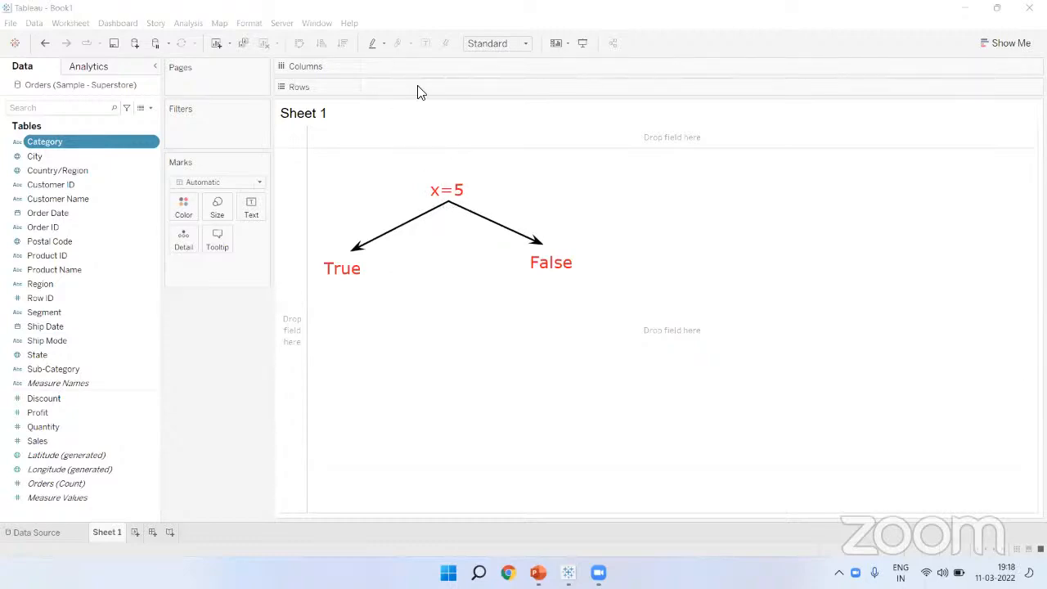
left_click_drag(414, 178, 485, 206)
left_click(493, 193)
type("(Boolean)")
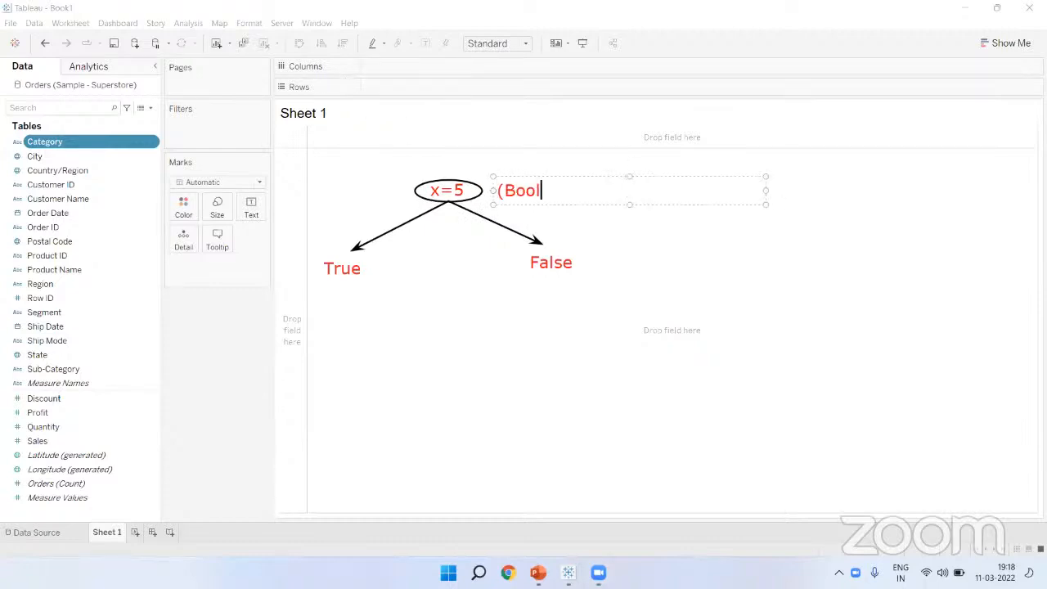
left_click(508, 331)
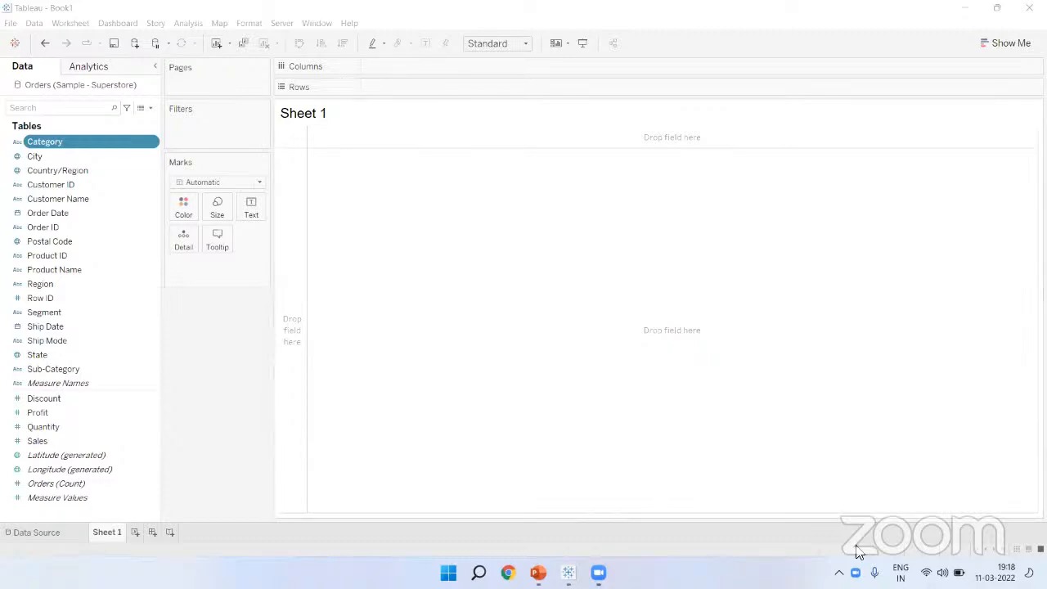
left_click_drag(742, 237, 812, 228)
left_click_drag(775, 235, 774, 307)
left_click_drag(821, 220, 838, 311)
left_click_drag(849, 237, 872, 309)
left_click_drag(841, 242, 891, 221)
left_click_drag(869, 258, 889, 251)
left_click_drag(762, 345, 973, 294)
left_click_drag(804, 342, 1002, 288)
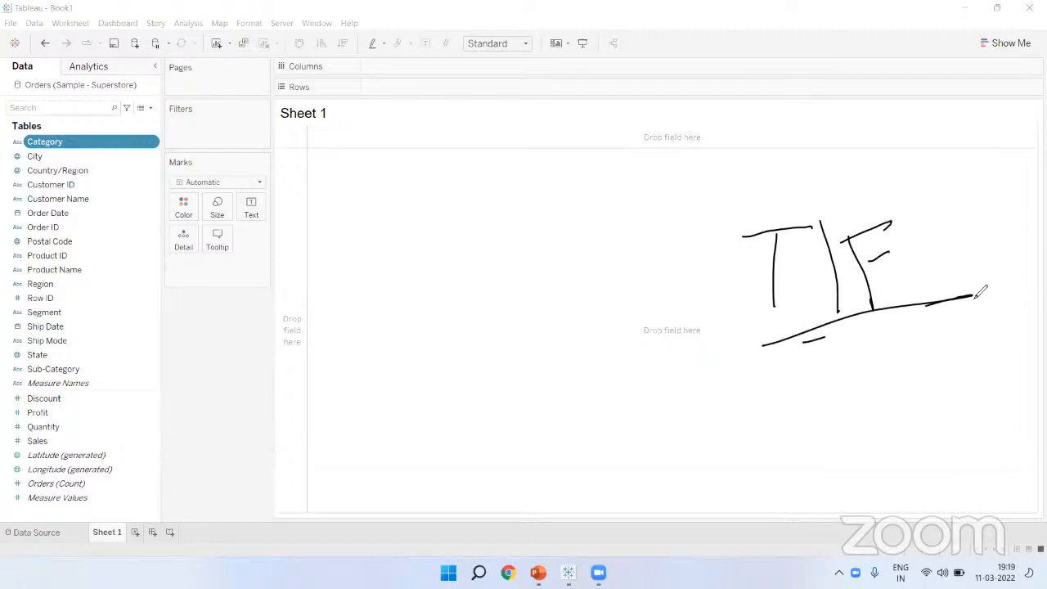
left_click(666, 95)
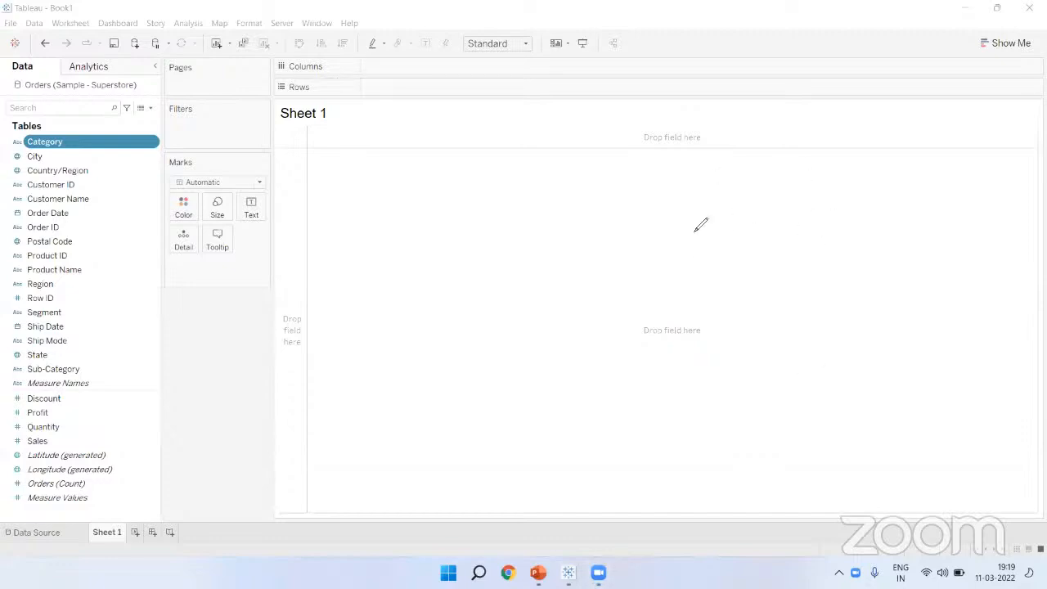
mouse_move(752, 201)
left_mouse_down()
mouse_move(741, 242)
mouse_move(791, 236)
mouse_move(851, 247)
left_mouse_up()
mouse_move(739, 319)
left_mouse_down()
mouse_move(767, 323)
mouse_move(813, 302)
mouse_move(818, 319)
left_mouse_up()
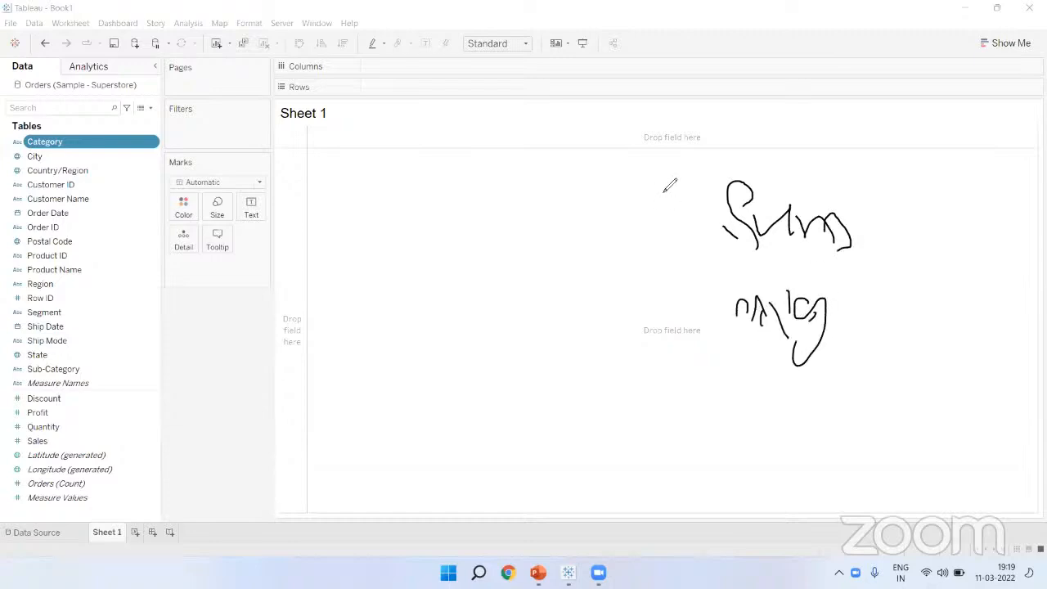
key("e")
mouse_move(763, 142)
left_mouse_down()
mouse_move(762, 174)
mouse_move(765, 150)
mouse_move(798, 189)
left_mouse_up()
left_click_drag(797, 172, 805, 231)
mouse_move(818, 193)
left_mouse_down()
mouse_move(856, 155)
mouse_move(866, 214)
left_mouse_up()
left_click_drag(844, 182, 869, 175)
left_click_drag(789, 152, 825, 185)
left_click_drag(897, 132, 898, 198)
left_click(904, 211)
left_click_drag(961, 147, 973, 198)
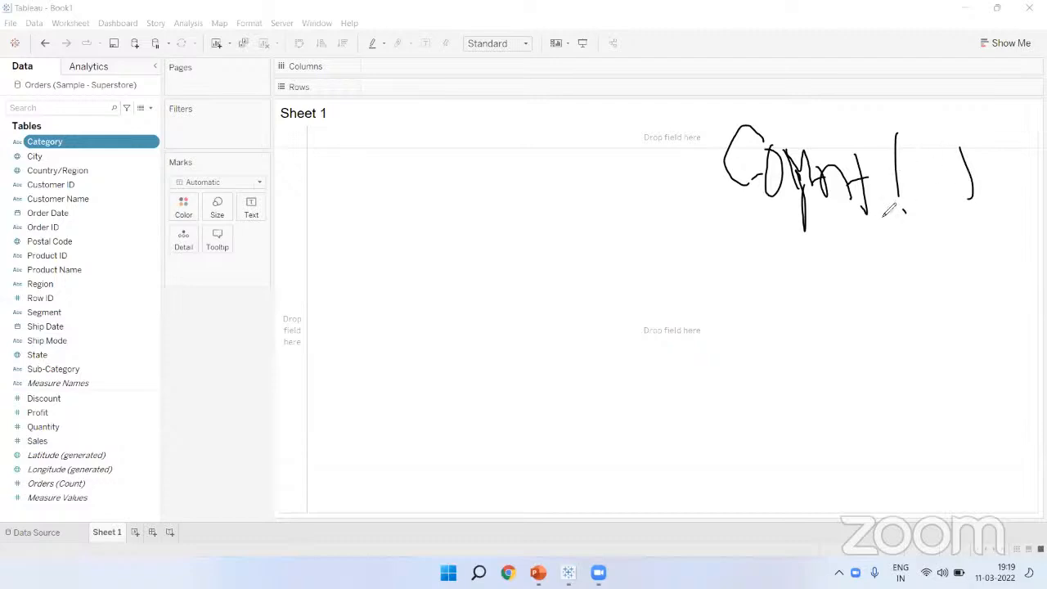
left_click_drag(724, 245, 783, 204)
mouse_move(725, 245)
left_mouse_down()
mouse_move(736, 260)
mouse_move(778, 203)
left_mouse_up()
left_click_drag(906, 206, 921, 266)
mouse_move(933, 242)
left_mouse_down()
mouse_move(942, 234)
mouse_move(923, 263)
mouse_move(945, 219)
left_mouse_up()
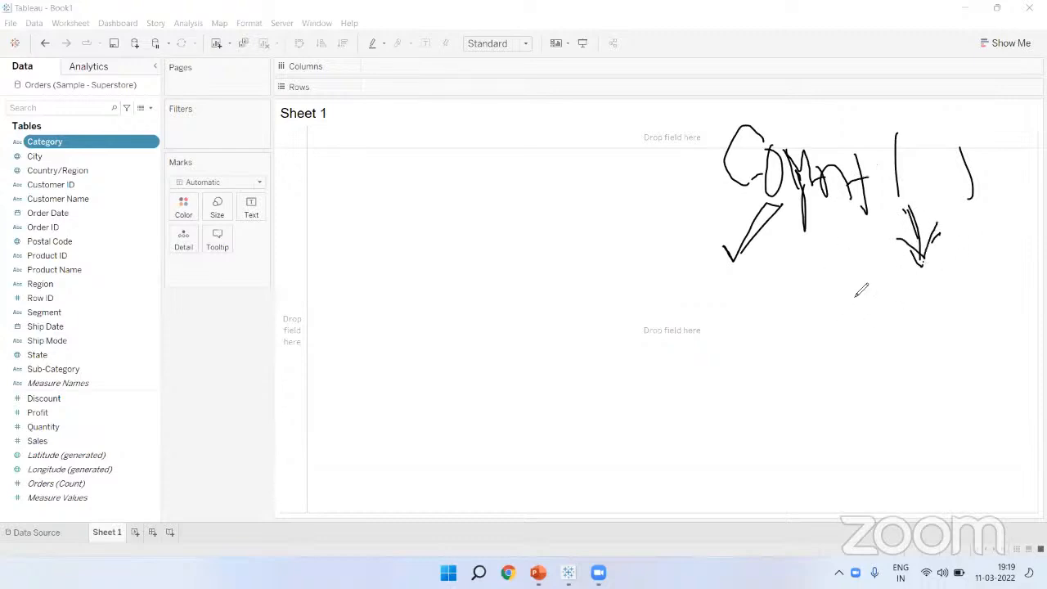
left_click(652, 94)
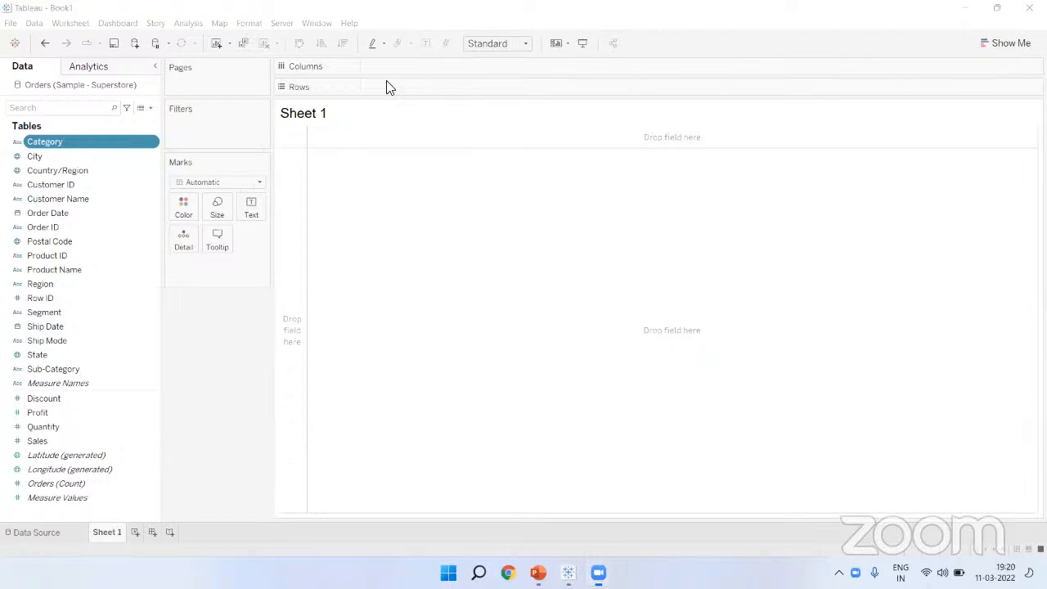
left_click(324, 85)
left_click(337, 65)
left_click(207, 162)
left_click(209, 114)
left_click(212, 69)
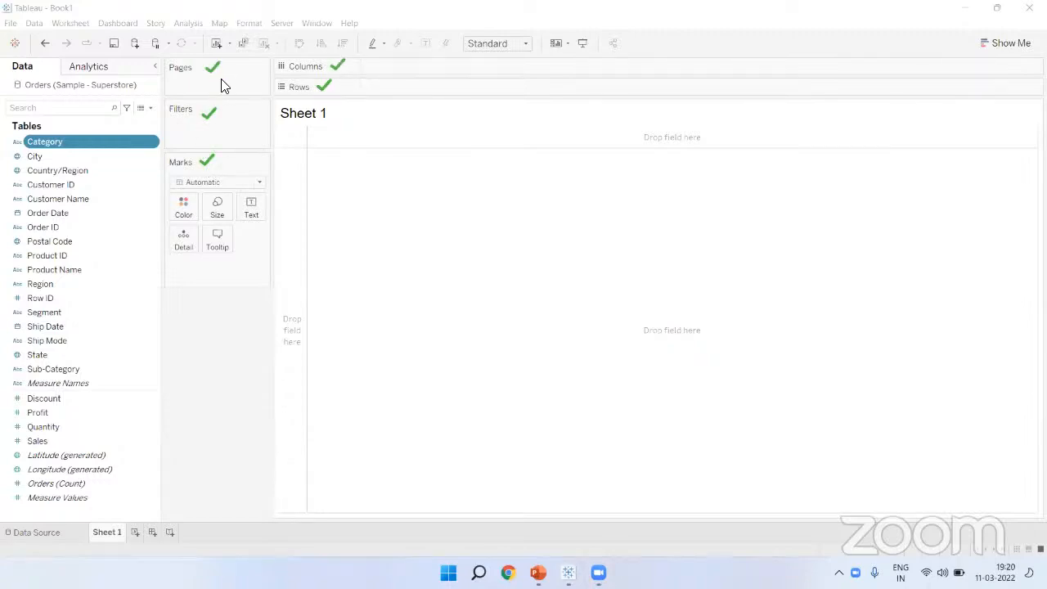
left_click(740, 213)
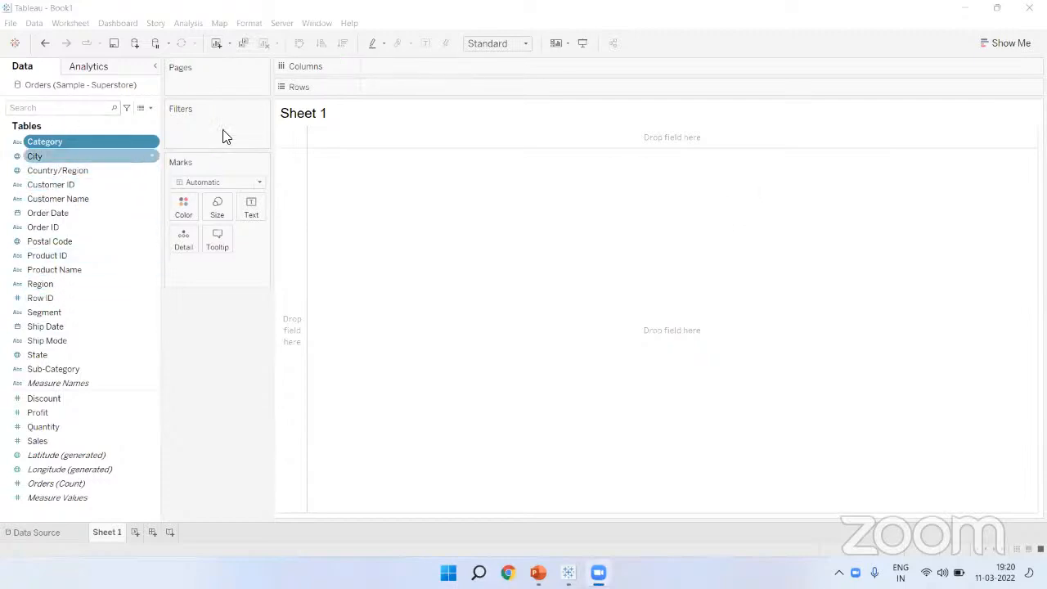
left_click(1012, 48)
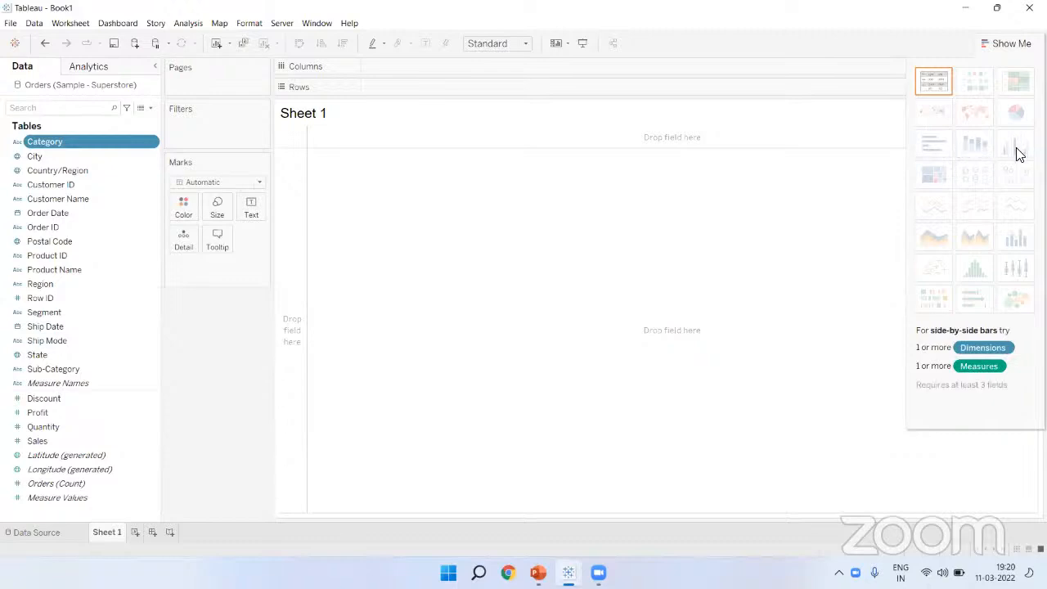
left_click(1013, 43)
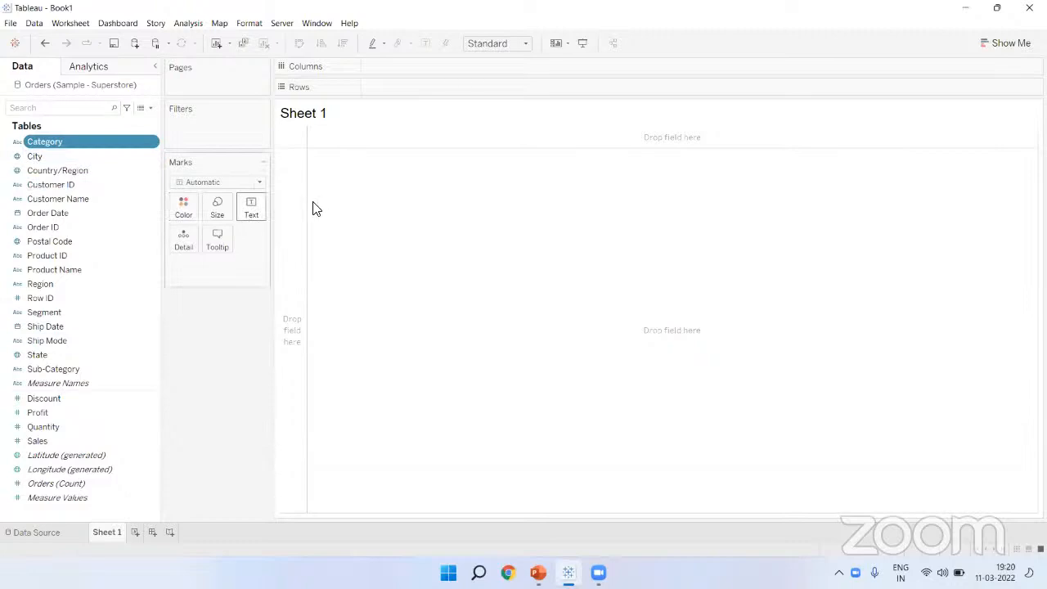
Step: Place Category on Rows and make the three category rows taller
left_click_drag(62, 141, 407, 88)
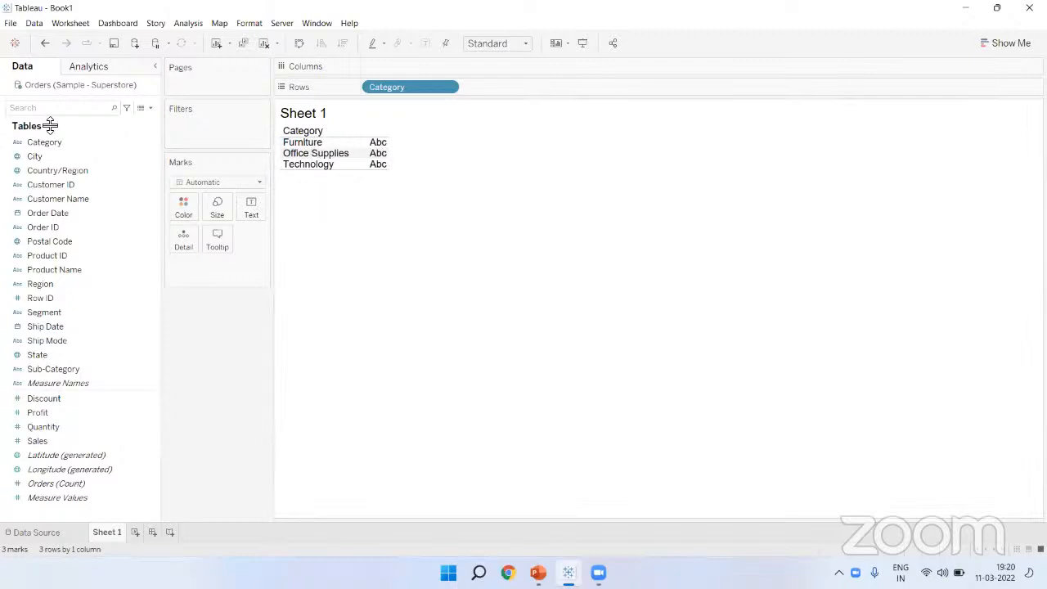
left_click_drag(59, 139, 367, 75)
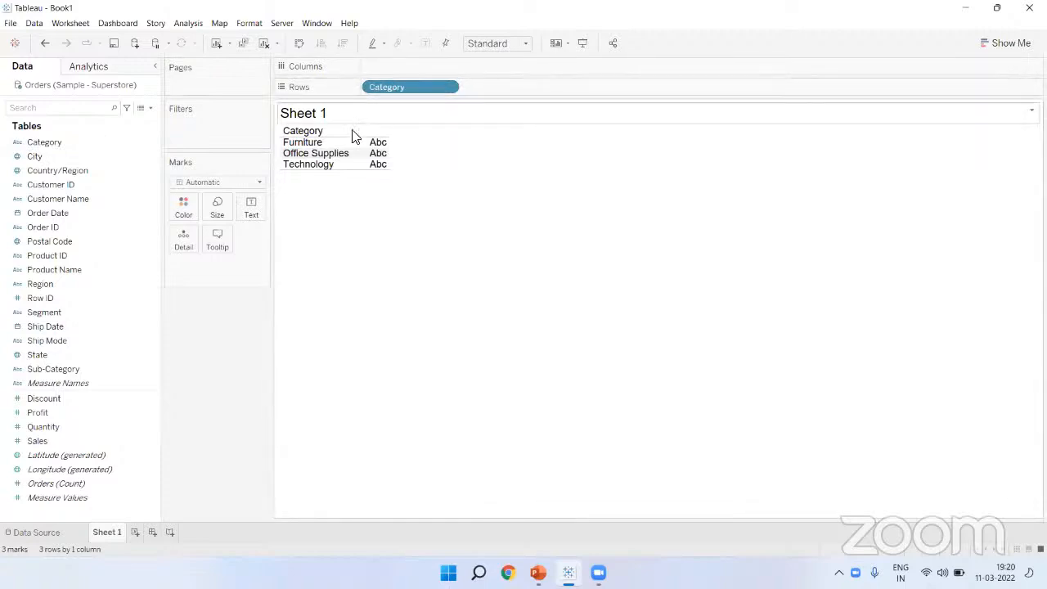
left_click_drag(325, 149, 328, 156)
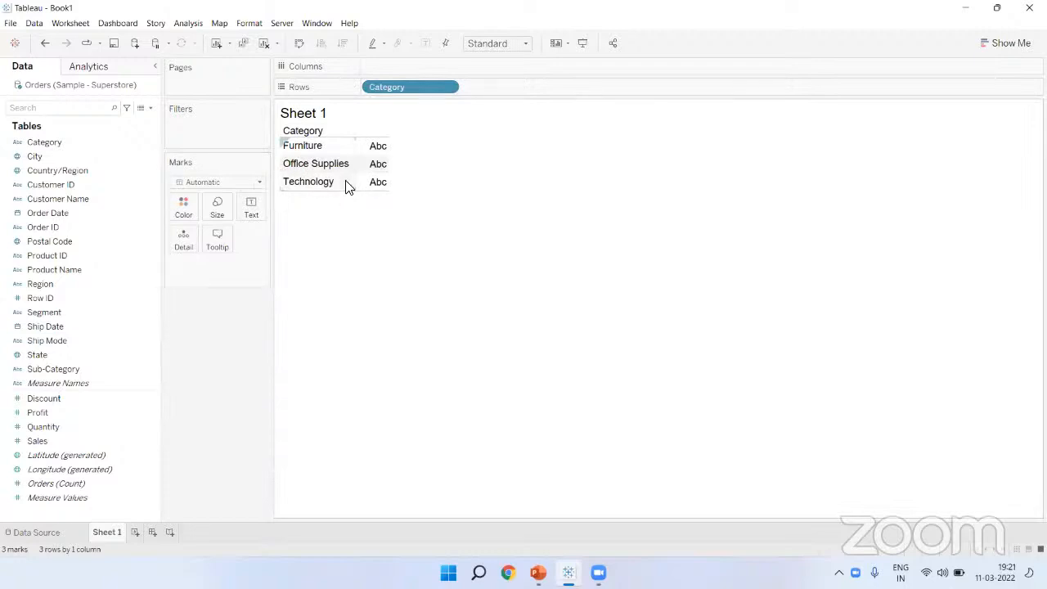
Step: Move Category to Columns, widening the columns and heightening the header row
left_click_drag(399, 89, 398, 64)
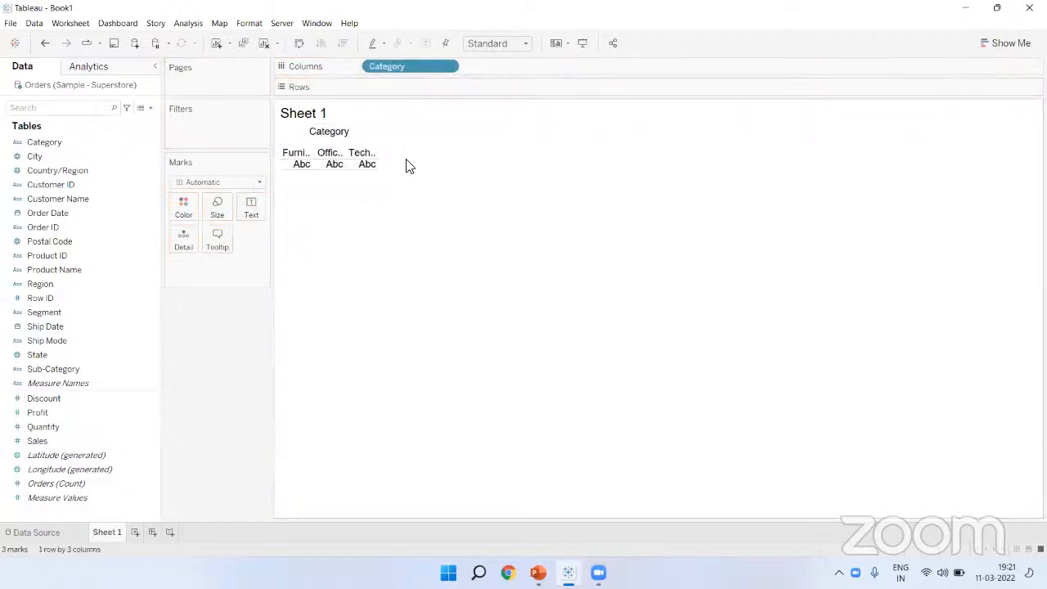
mouse_move(371, 164)
left_click_drag(379, 163, 538, 152)
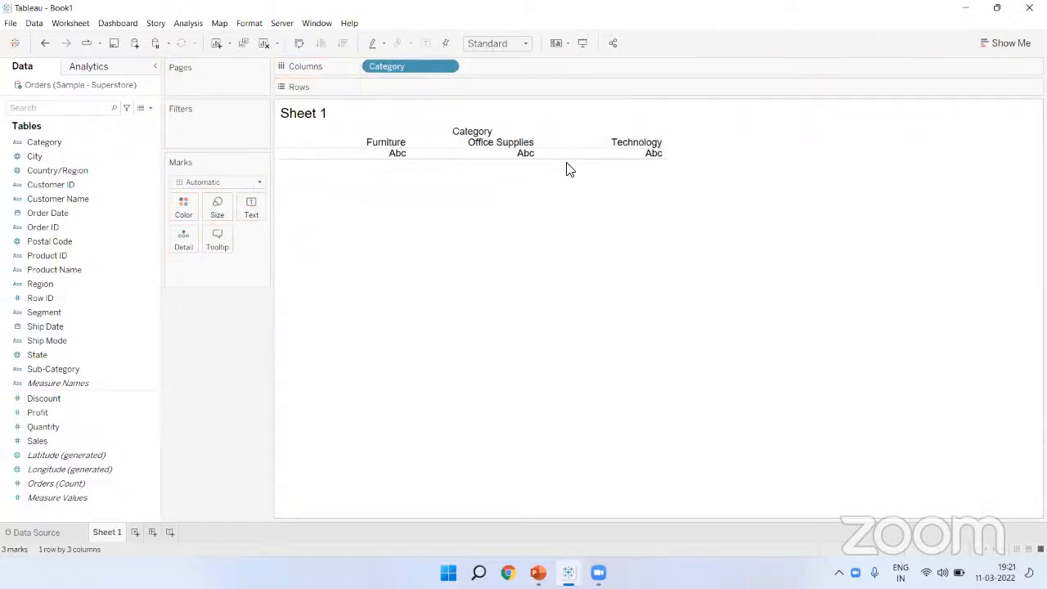
mouse_move(566, 161)
left_mouse_down()
mouse_move(559, 181)
mouse_move(572, 179)
left_mouse_up()
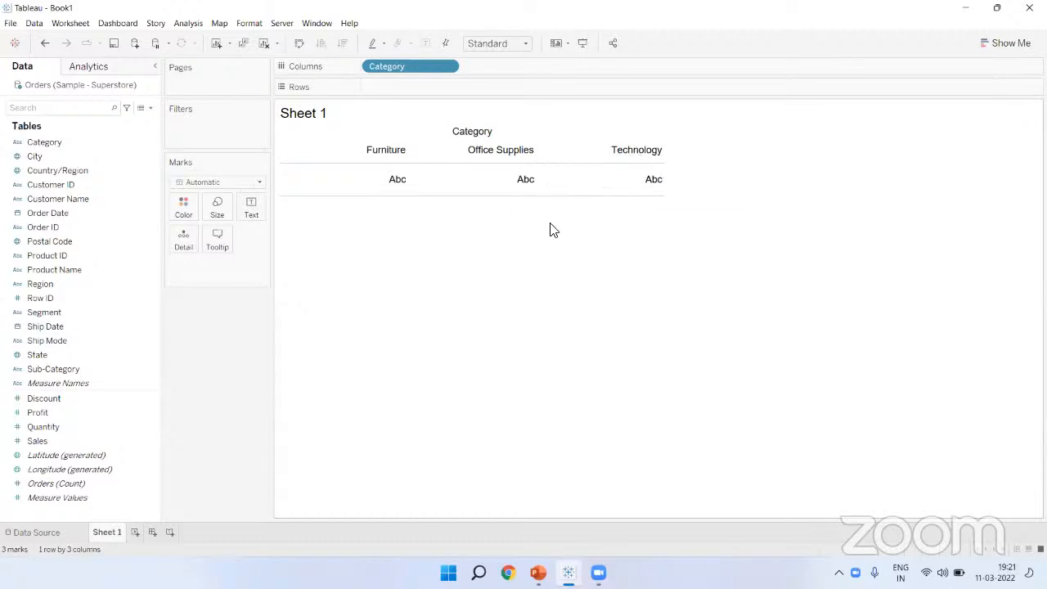
left_click(889, 491)
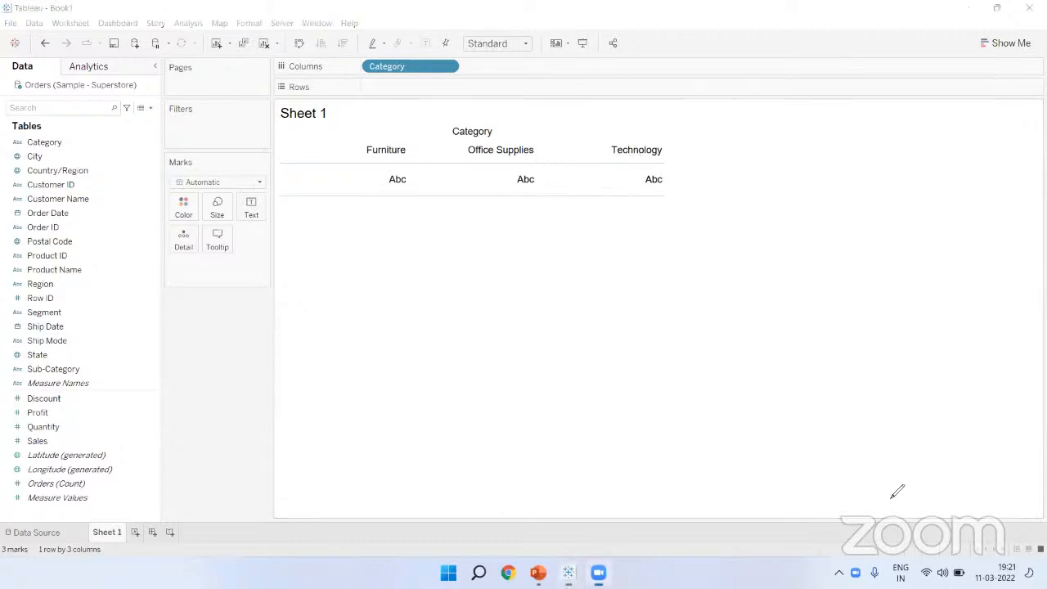
left_click(365, 65)
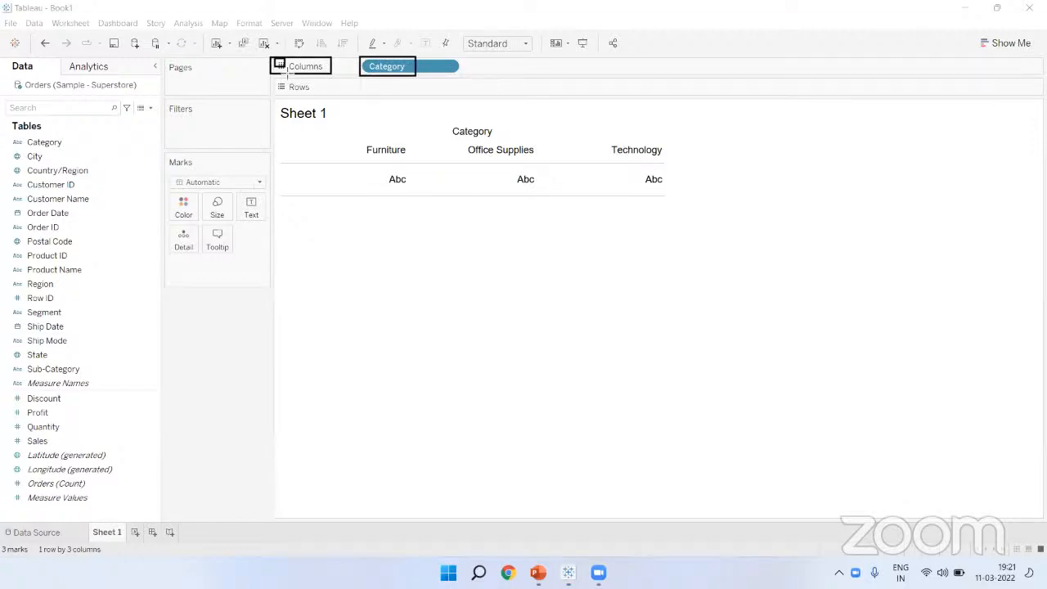
left_click_drag(340, 120, 422, 233)
left_click_drag(444, 284, 447, 319)
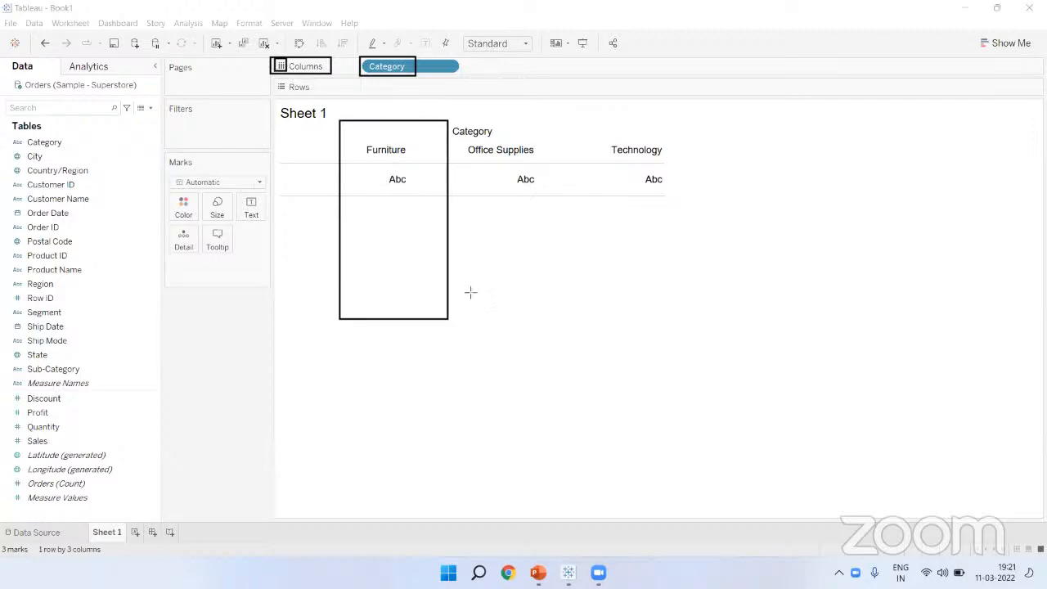
mouse_move(450, 120)
left_mouse_down()
mouse_move(575, 296)
mouse_move(568, 318)
left_mouse_up()
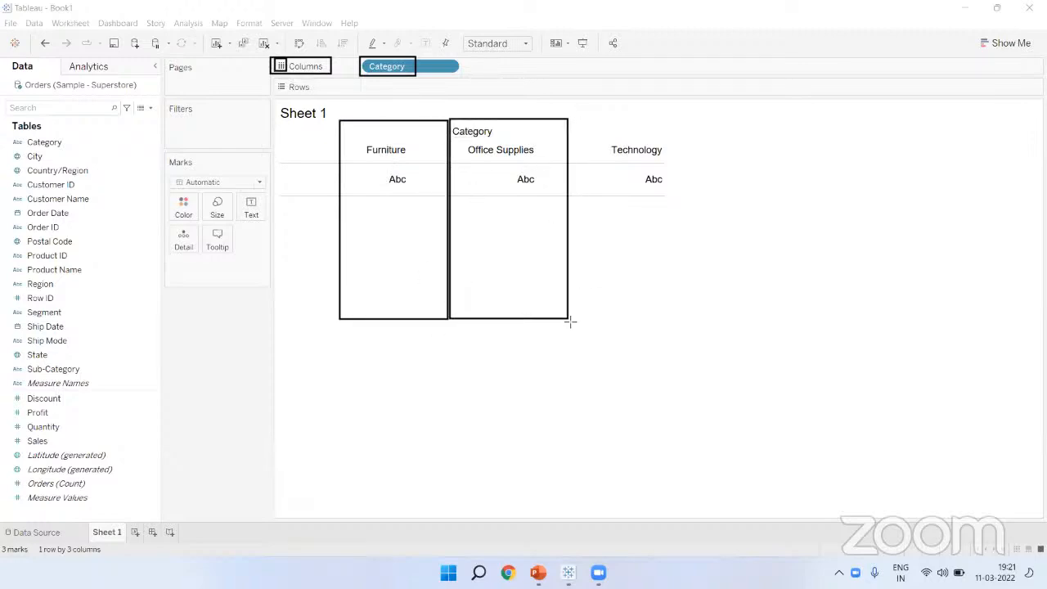
left_click_drag(568, 121, 689, 318)
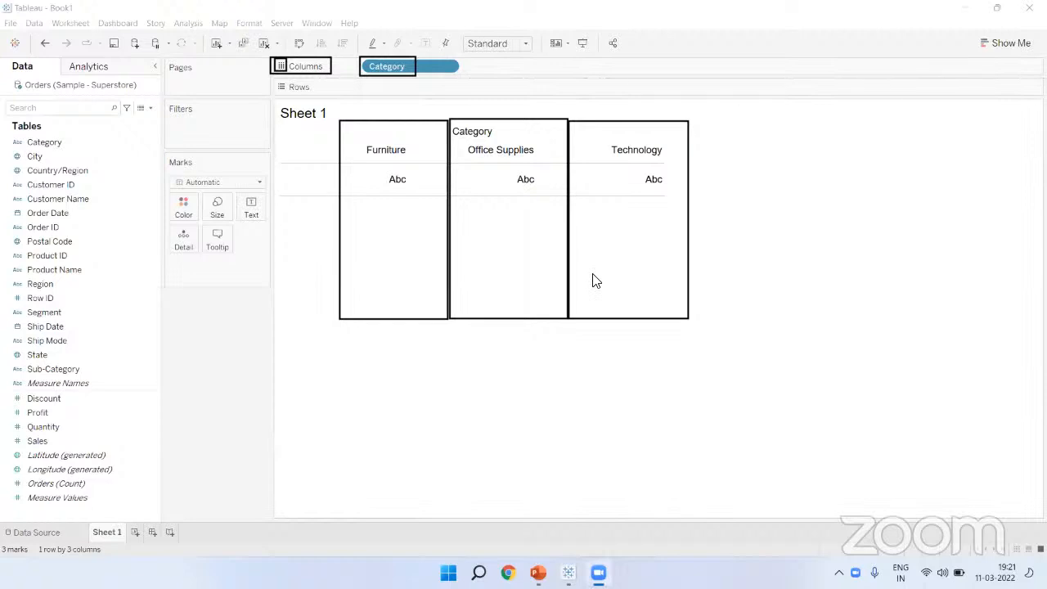
left_click(412, 149)
left_click(542, 150)
left_click(382, 105)
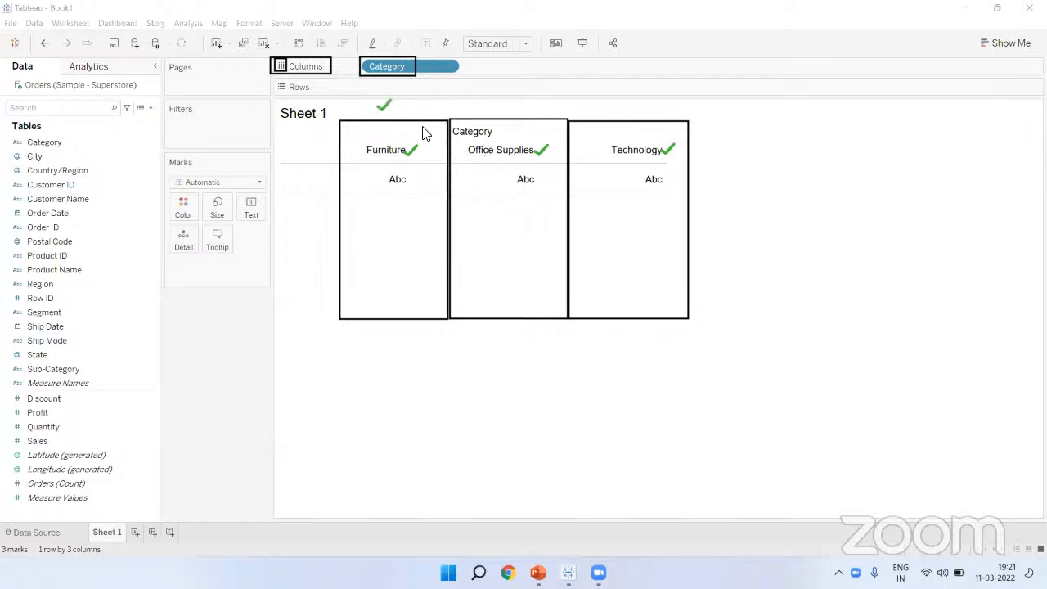
left_click(503, 105)
left_click(635, 104)
left_click(425, 67)
left_click(385, 77)
left_click(689, 490)
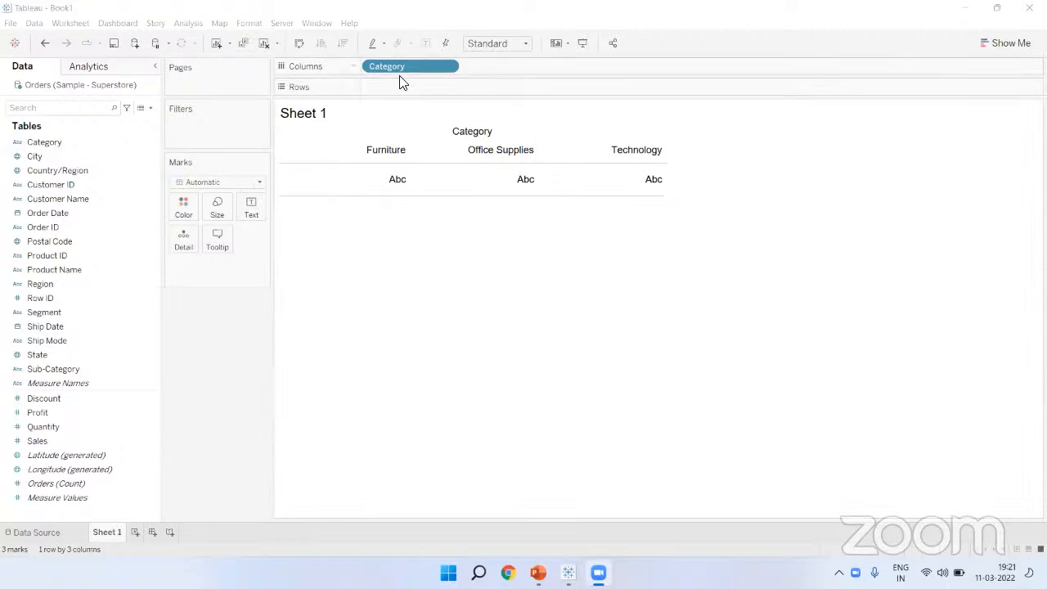
Step: Return Category to Rows and put Sales on Columns for SUM(Sales) bars
left_click_drag(399, 73, 401, 92)
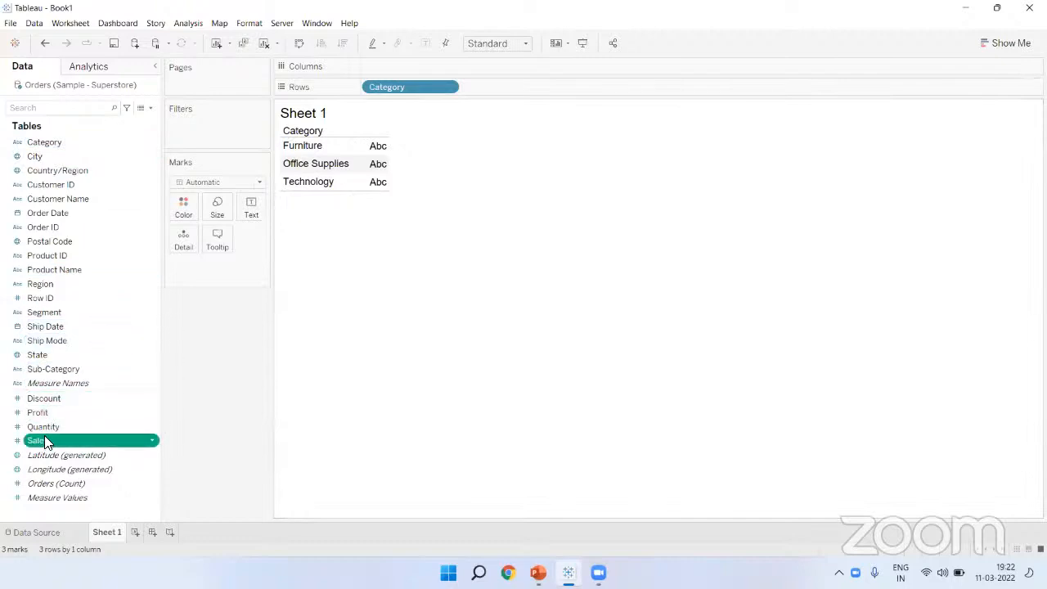
left_click_drag(45, 443, 385, 67)
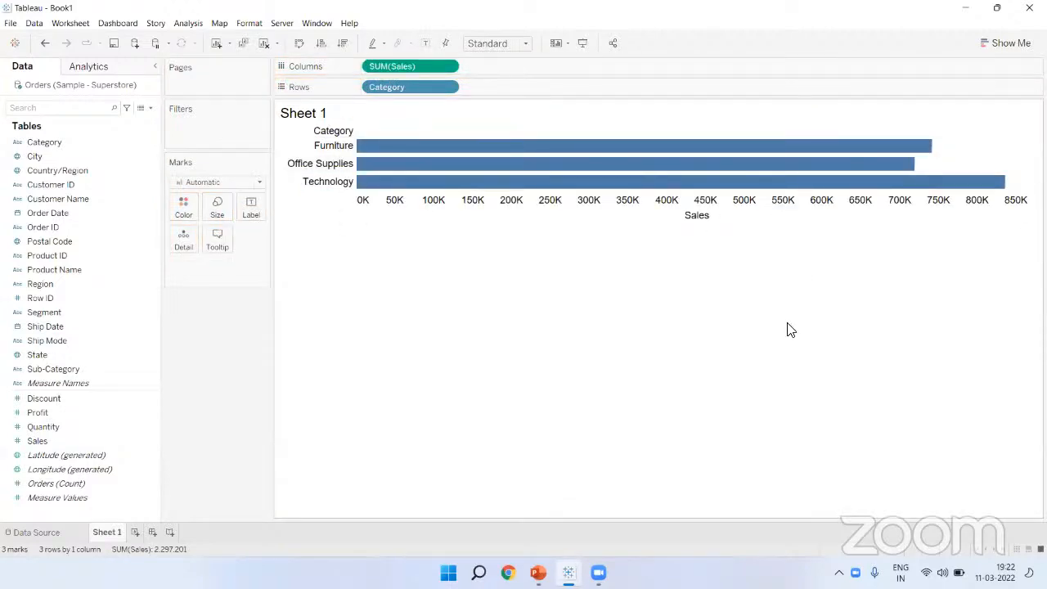
mouse_move(416, 161)
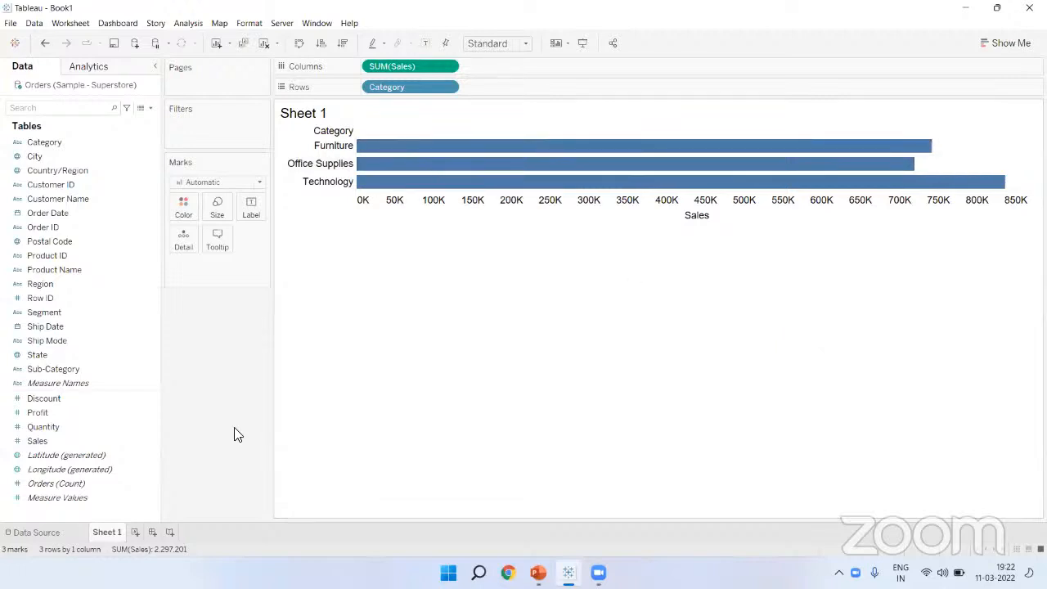
Step: Rename the Sheet 1 worksheet tab to 'Bar Chart' so the view title matches
left_click(760, 491)
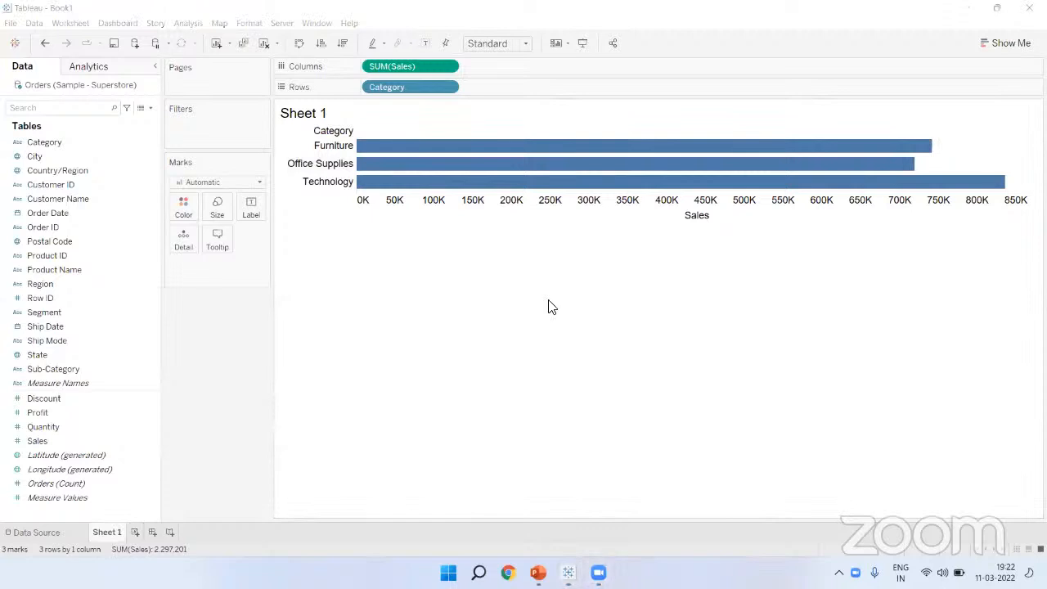
left_click(96, 530)
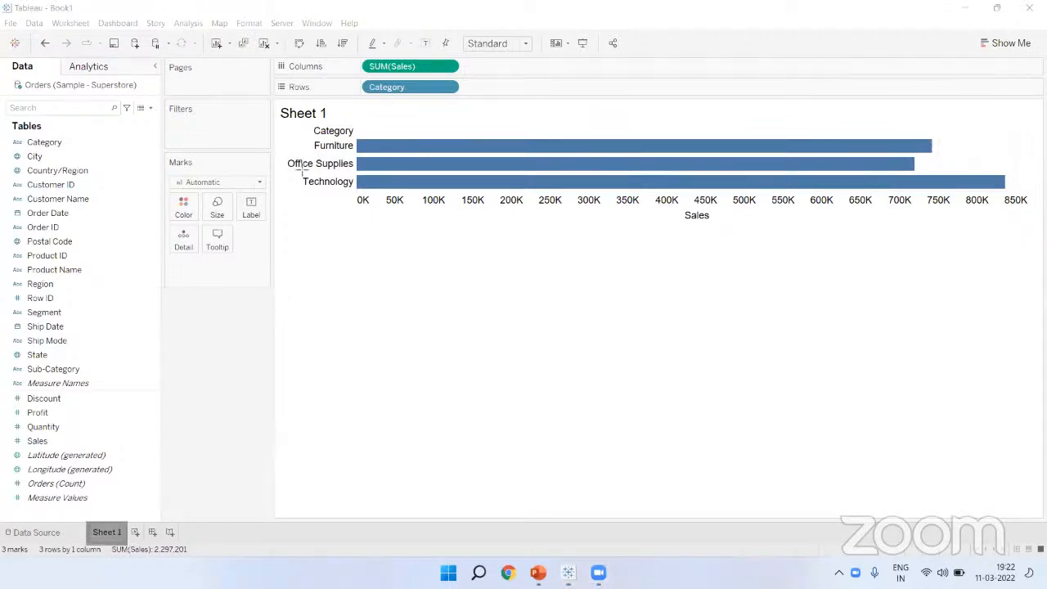
left_click(279, 111)
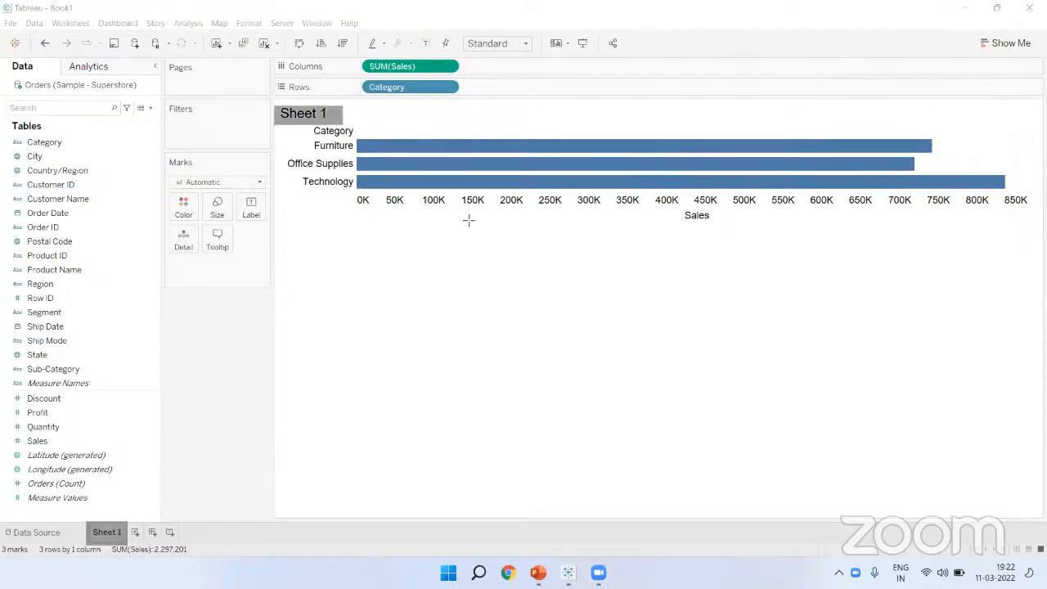
mouse_move(119, 530)
left_mouse_down()
mouse_move(286, 239)
mouse_move(297, 126)
left_mouse_up()
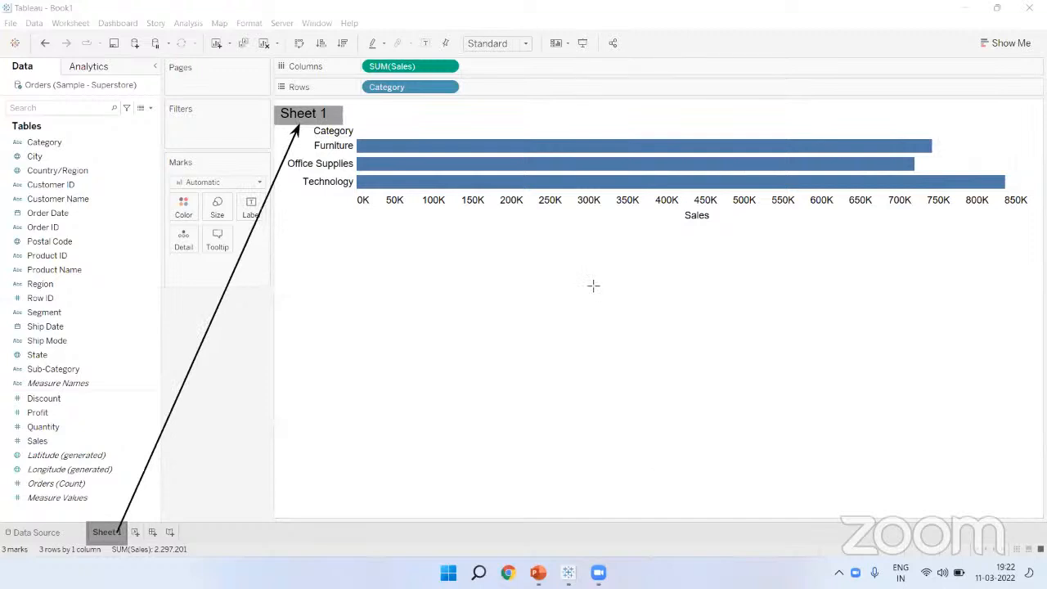
left_click_drag(85, 525, 129, 545)
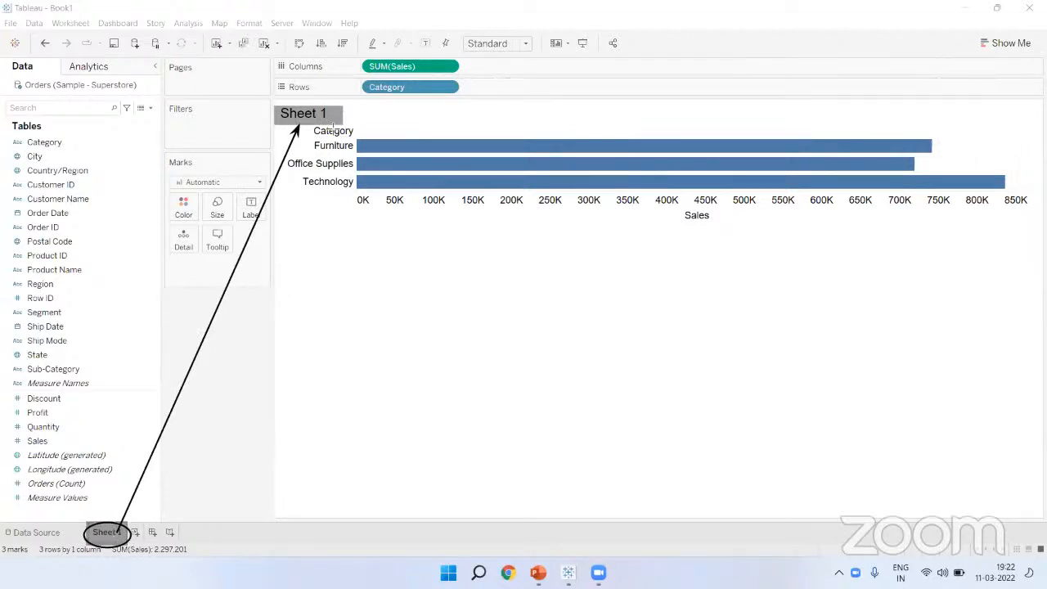
left_click_drag(282, 102, 333, 130)
double_click(113, 535)
type("Bar Chart")
key("Return")
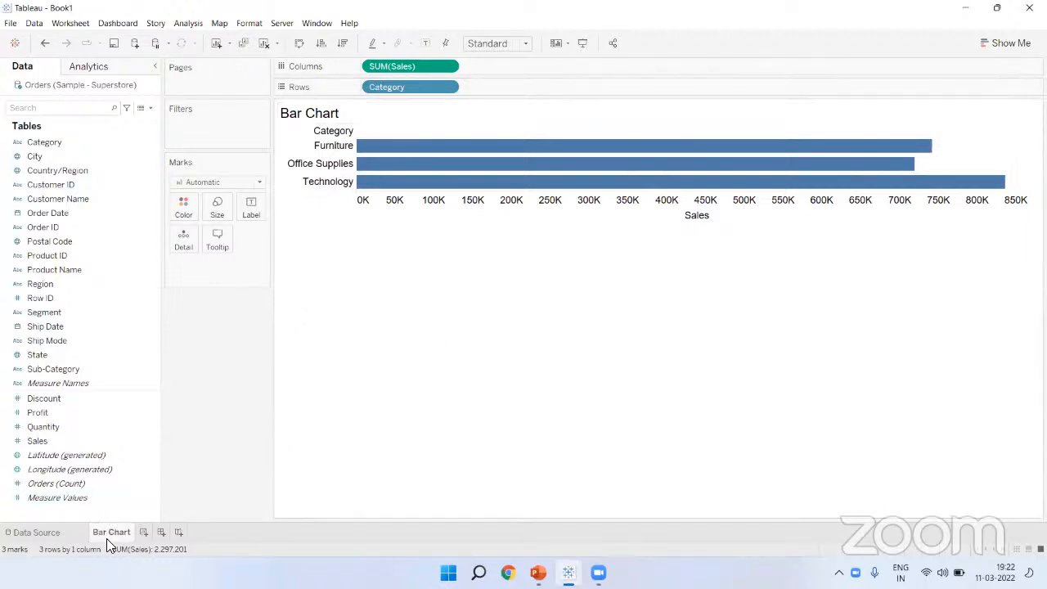
Step: Replace the chart title's <Sheet Name> placeholder with 'Category wise Sales'
right_click(316, 118)
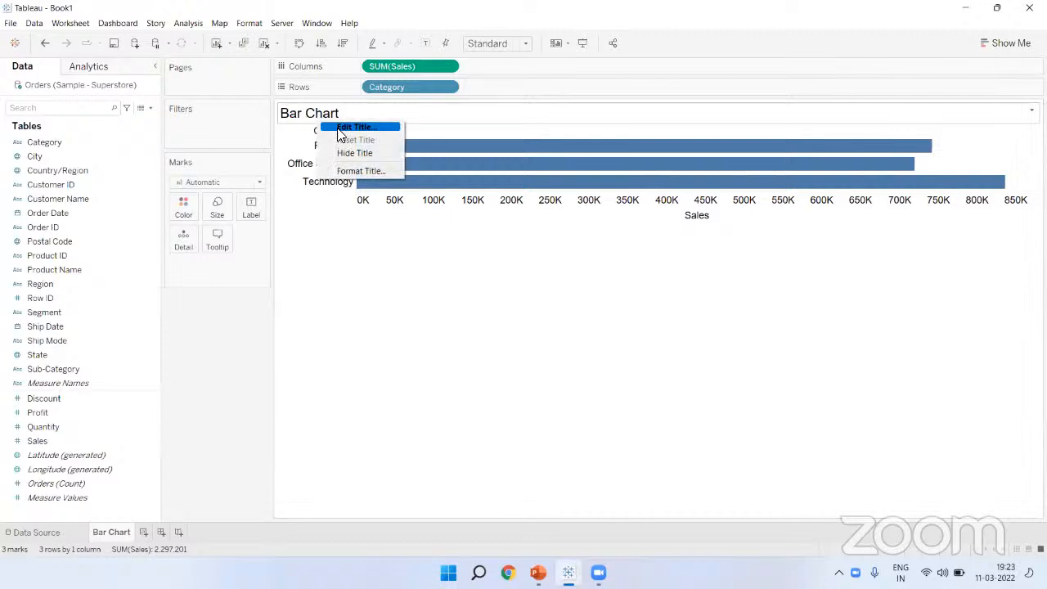
left_click(342, 134)
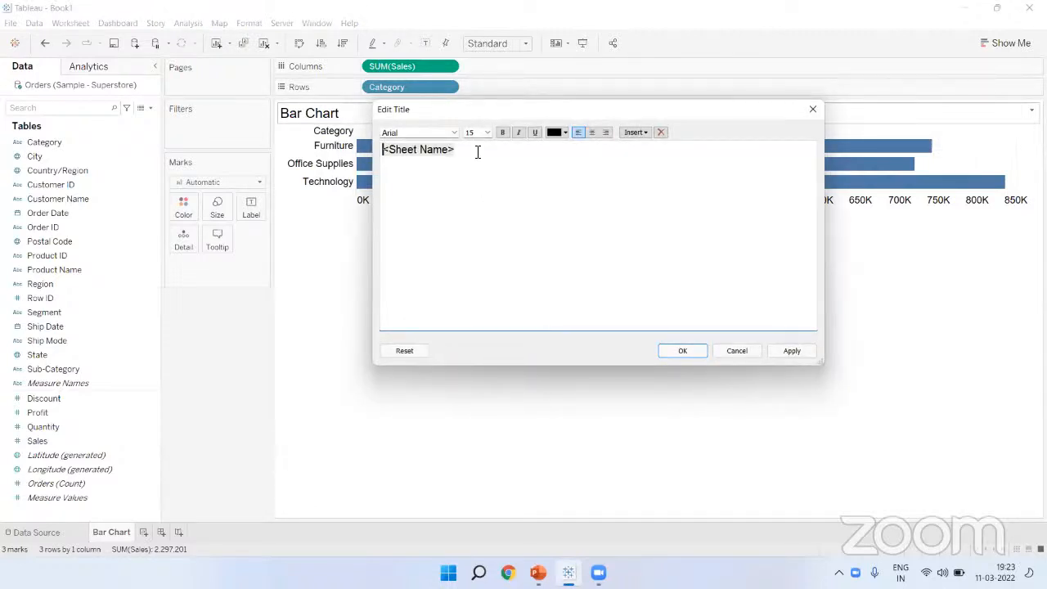
left_click_drag(480, 156, 372, 149)
key("BackSpace")
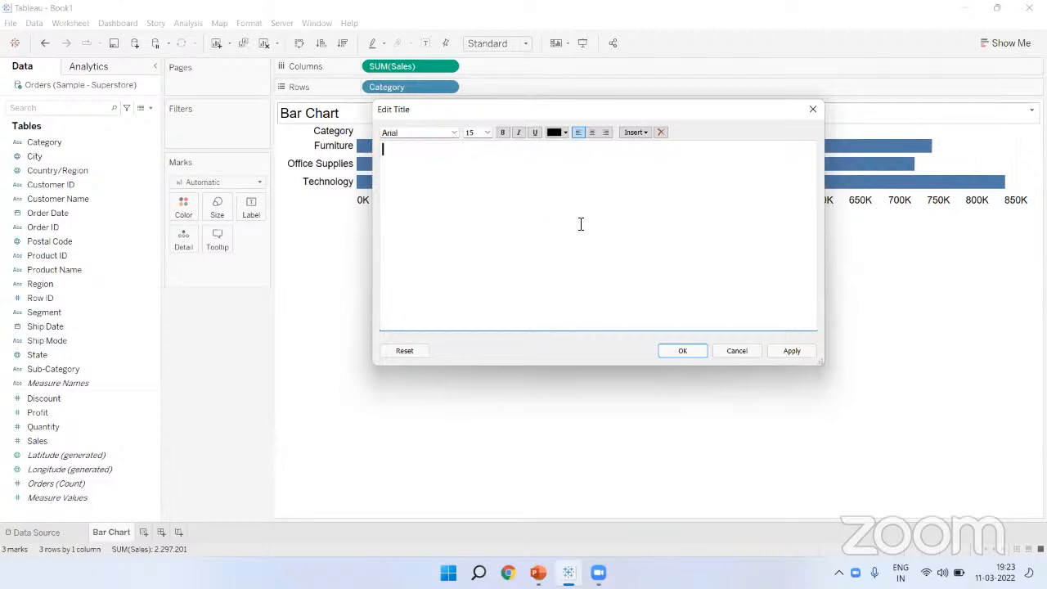
type("Category wise Sales")
Step: Keep the title in Arial and colour the text orange
key("ctrl+a")
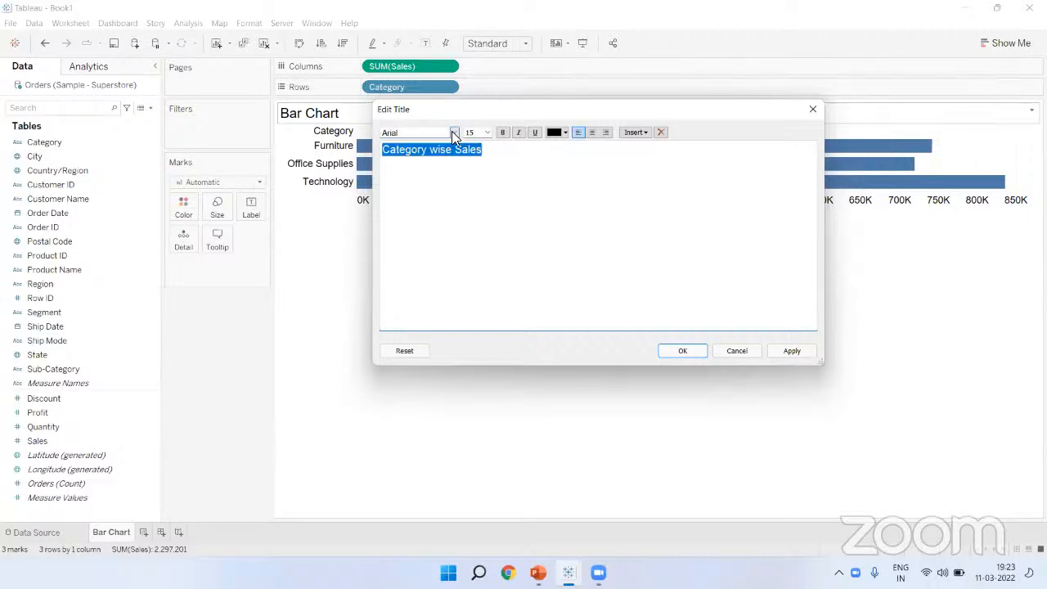
left_click(455, 133)
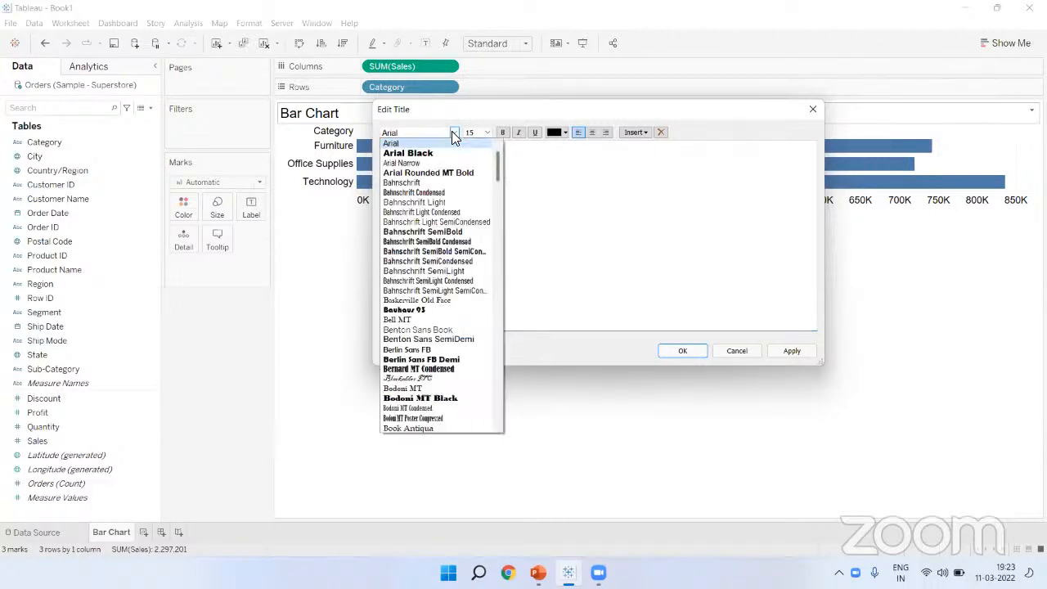
left_click(454, 133)
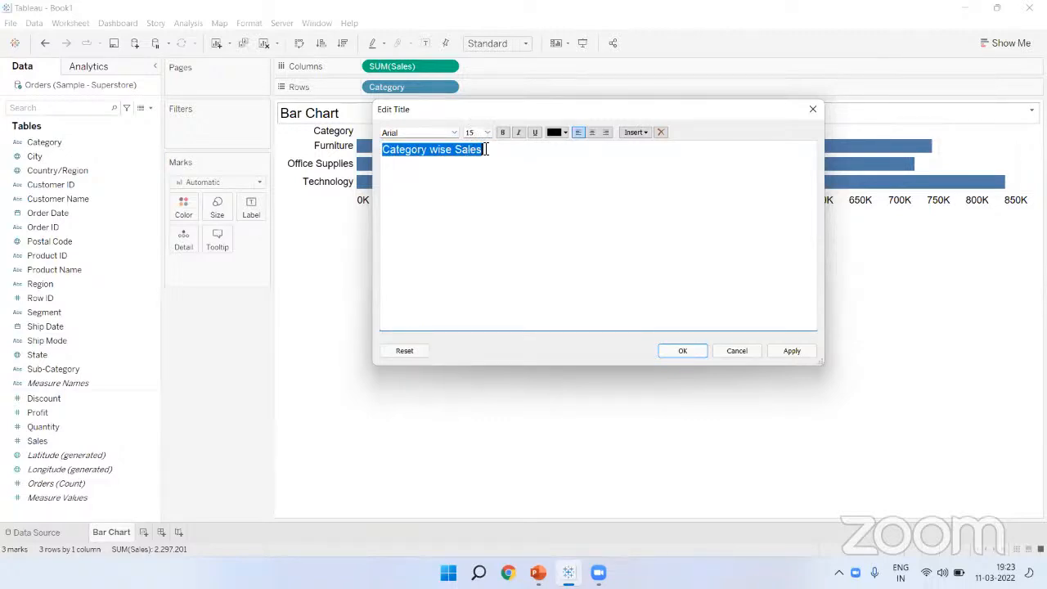
left_click(502, 133)
left_click(559, 133)
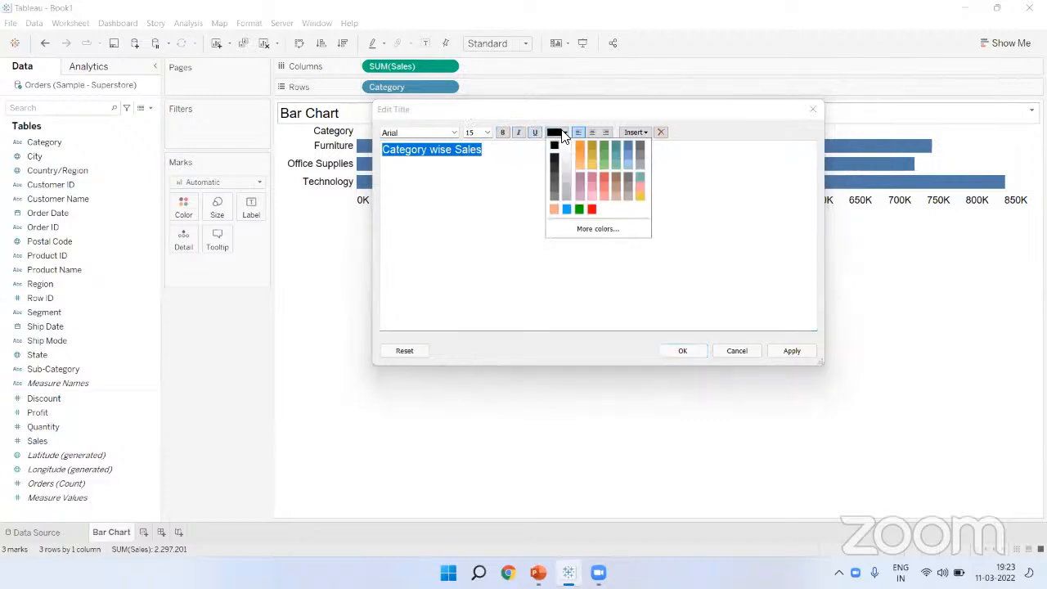
left_click(580, 145)
left_click(464, 164)
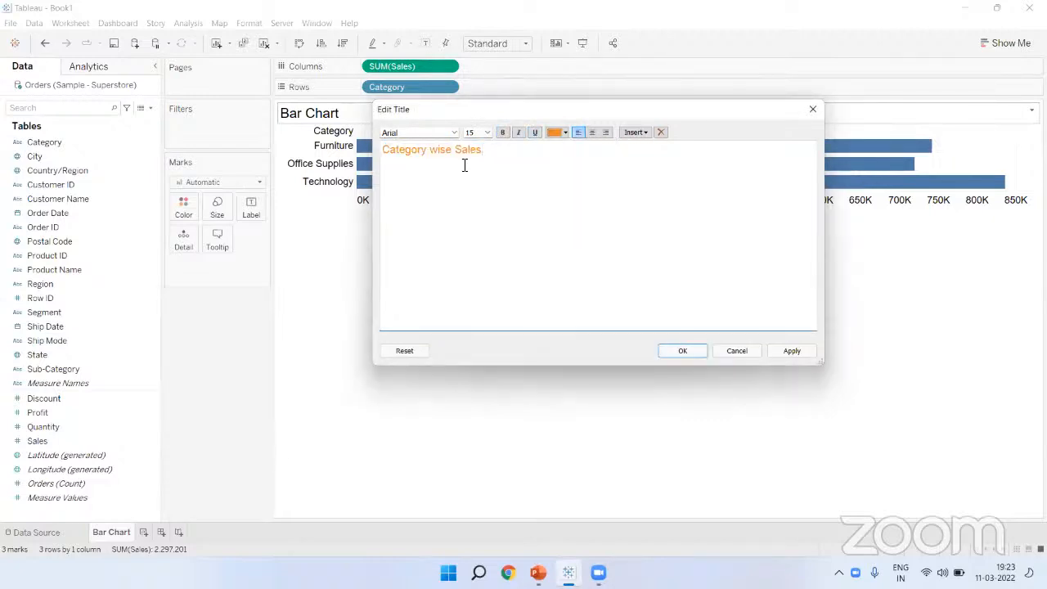
Step: Centre-align the title and apply the edited title to the chart
left_click_drag(489, 150, 372, 157)
left_click(591, 132)
left_click(606, 132)
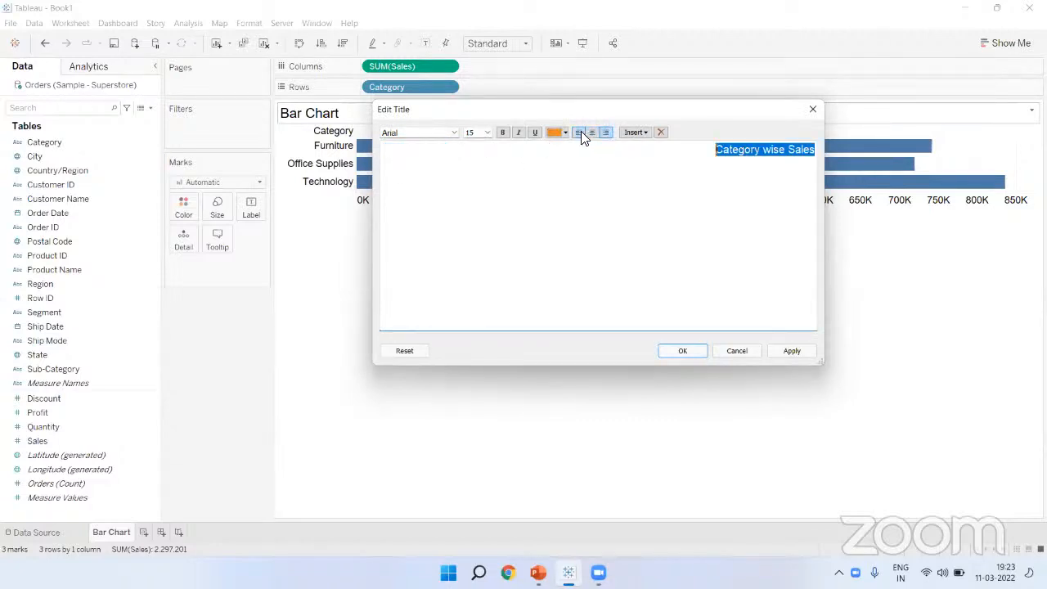
left_click(577, 133)
left_click(590, 132)
left_click(627, 197)
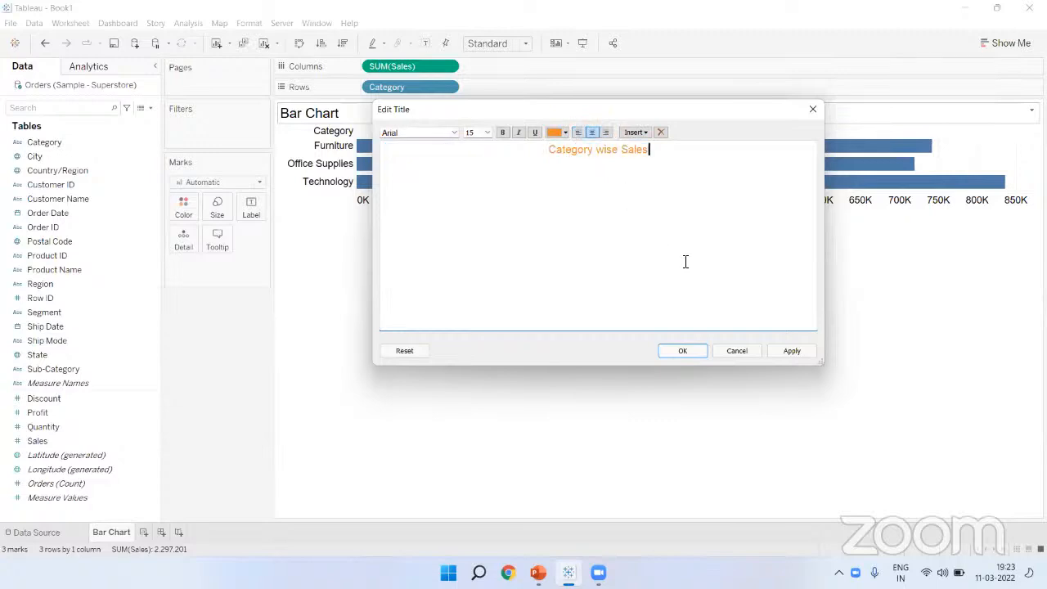
left_click(682, 353)
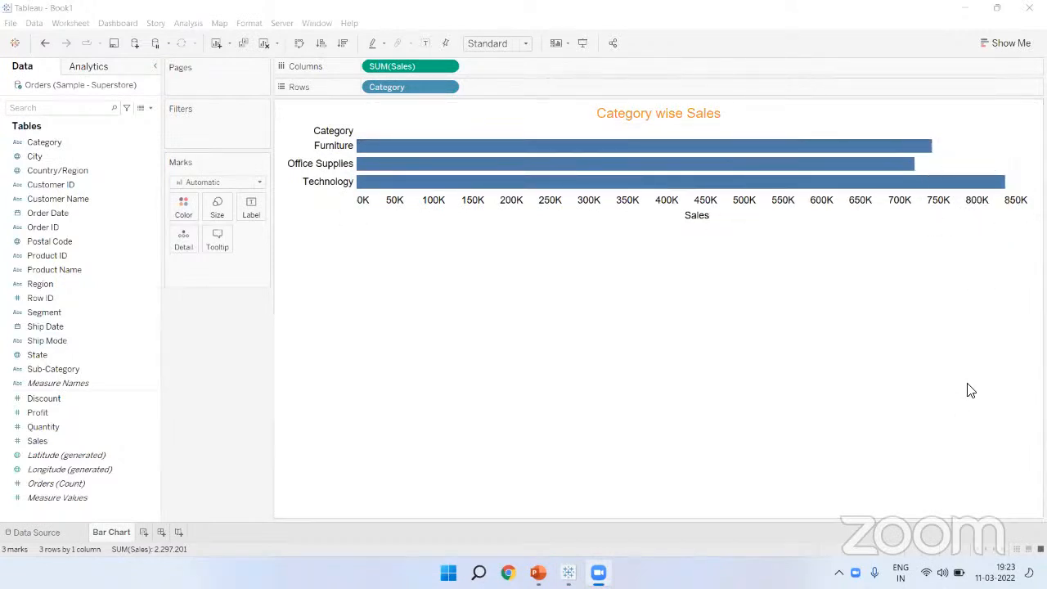
mouse_move(932, 141)
left_mouse_down()
mouse_move(949, 218)
mouse_move(918, 213)
mouse_move(955, 200)
mouse_move(942, 214)
mouse_move(919, 197)
left_mouse_up()
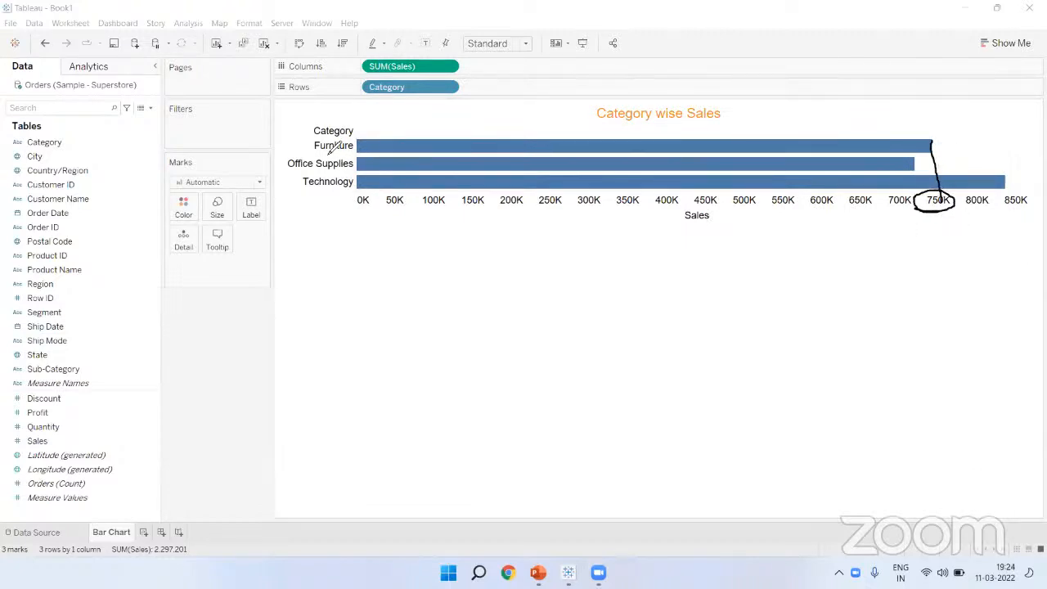
left_click_drag(355, 151, 314, 150)
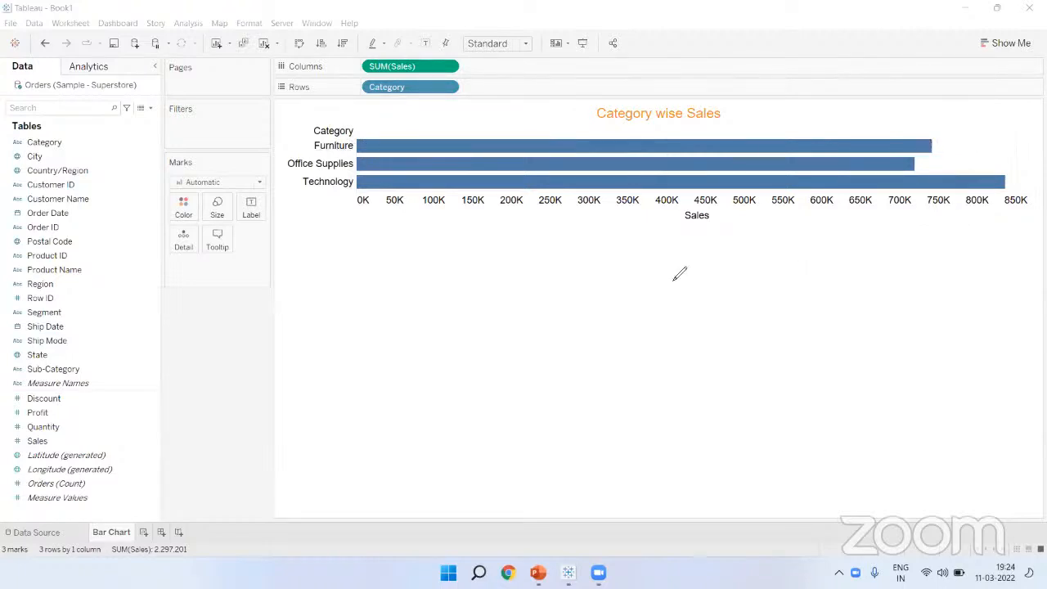
left_click_drag(942, 127, 959, 162)
mouse_move(979, 127)
left_mouse_down()
mouse_move(999, 153)
mouse_move(988, 134)
mouse_move(985, 149)
left_mouse_up()
mouse_move(2, 31)
left_mouse_down()
mouse_move(343, 29)
mouse_move(725, 44)
mouse_move(728, 57)
left_mouse_up()
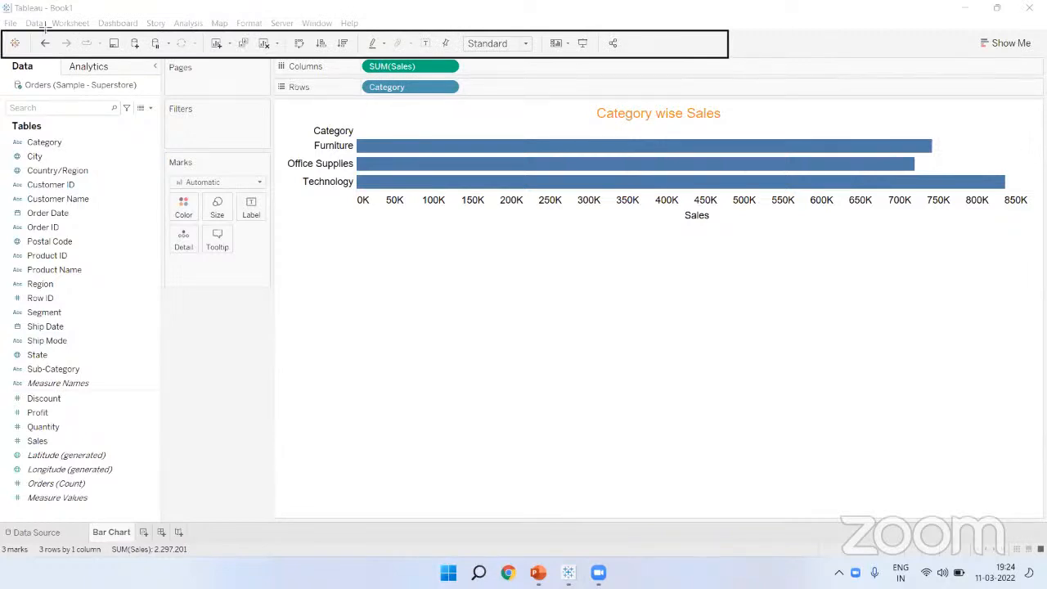
mouse_move(2, 14)
left_mouse_down()
mouse_move(373, 11)
mouse_move(399, 33)
left_mouse_up()
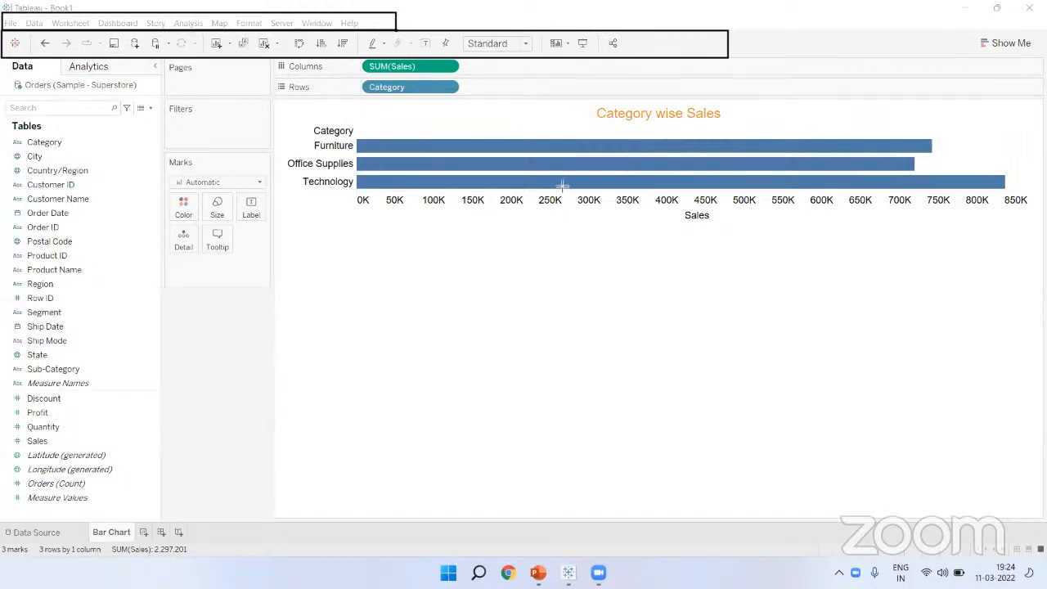
key("Escape")
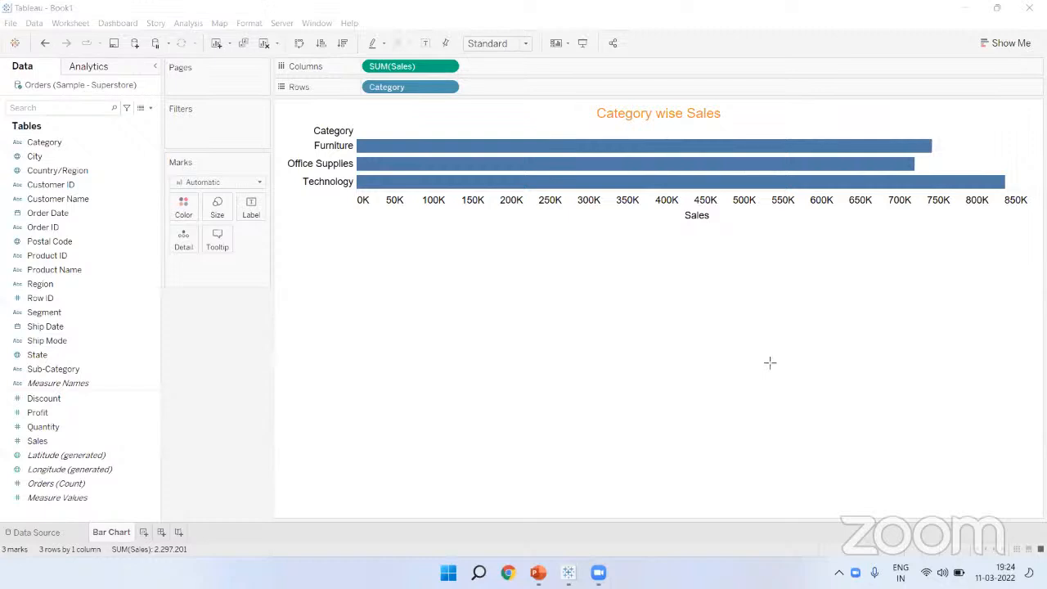
left_click(512, 285)
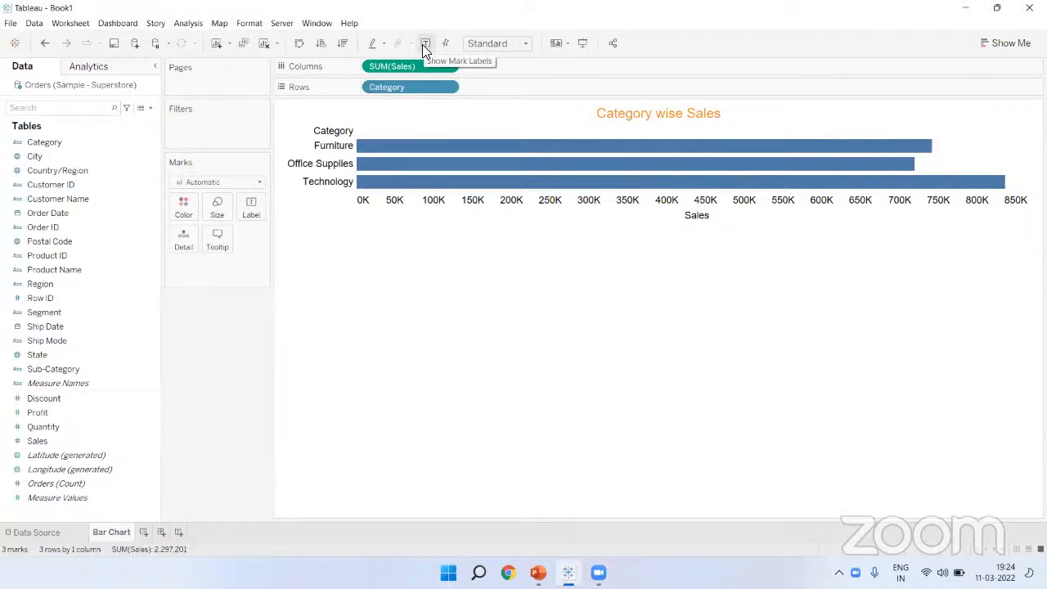
Step: Turn on mark labels so the bars show 742,000, 719,047 and 836,154
left_click(424, 44)
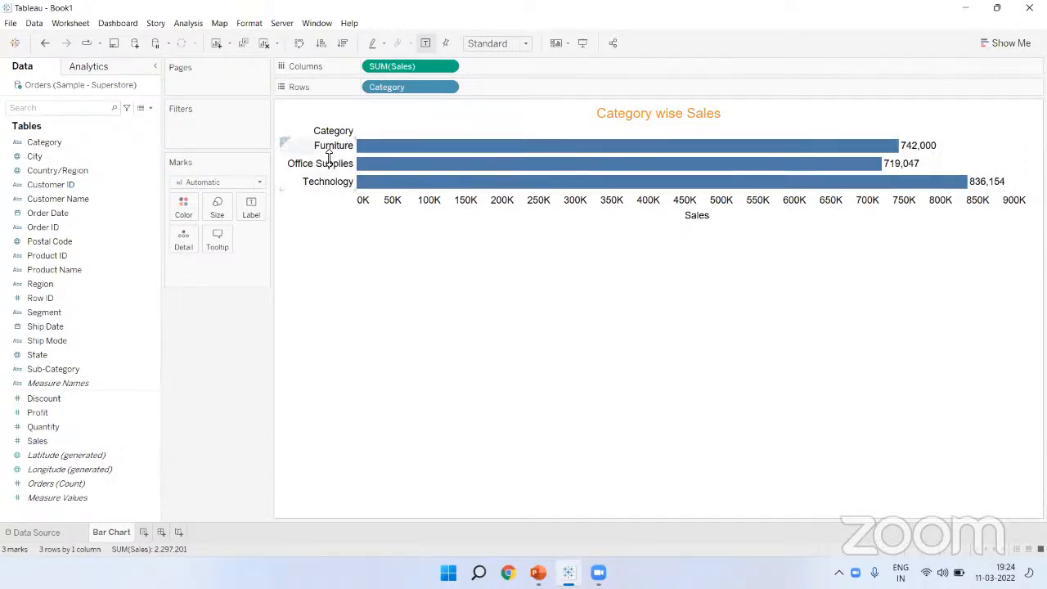
mouse_move(896, 156)
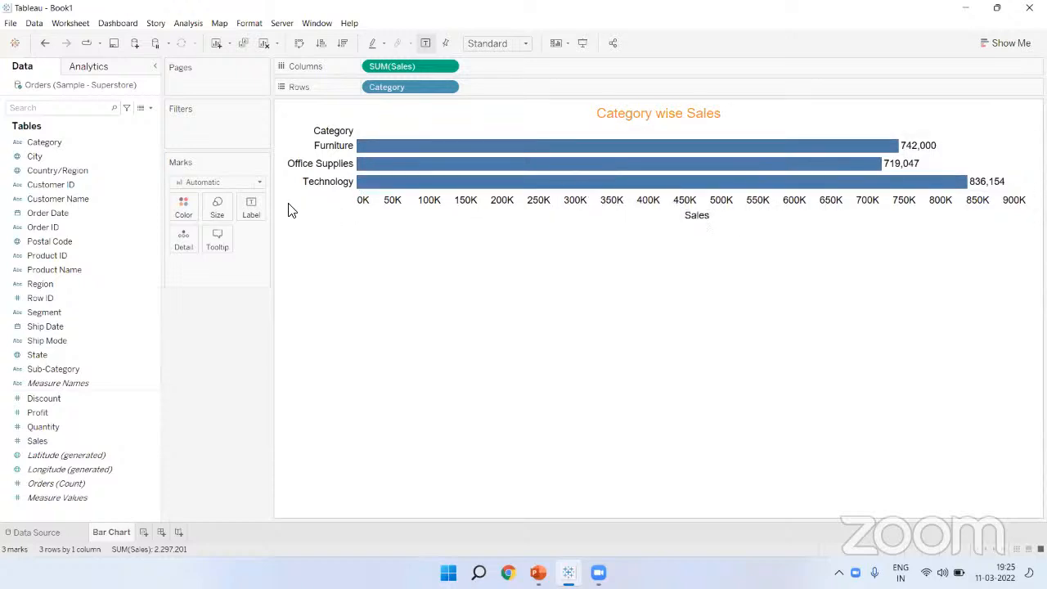
left_click(184, 215)
left_click(212, 243)
left_click(223, 245)
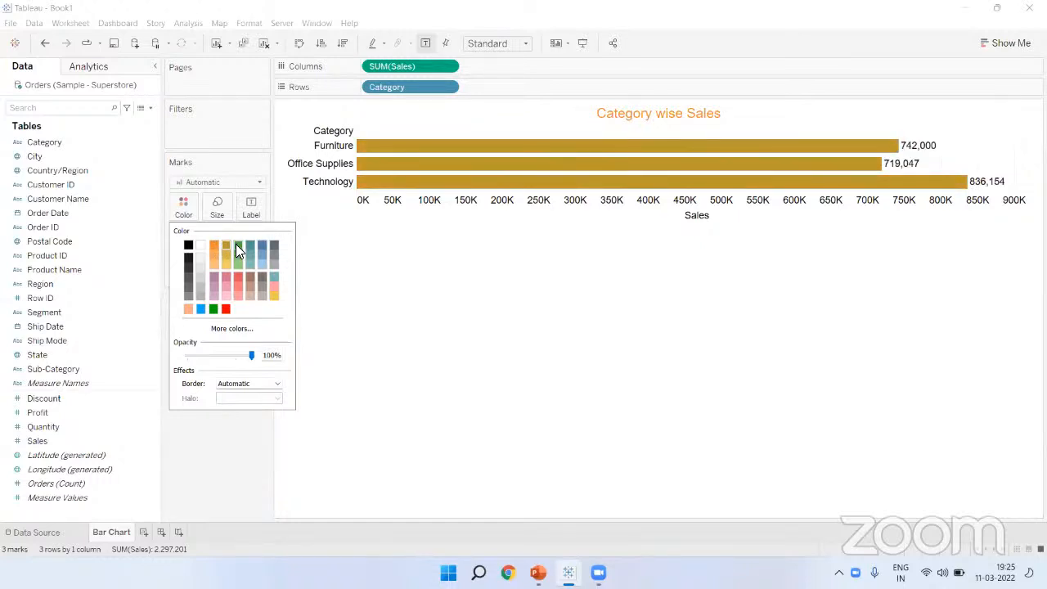
left_click(248, 244)
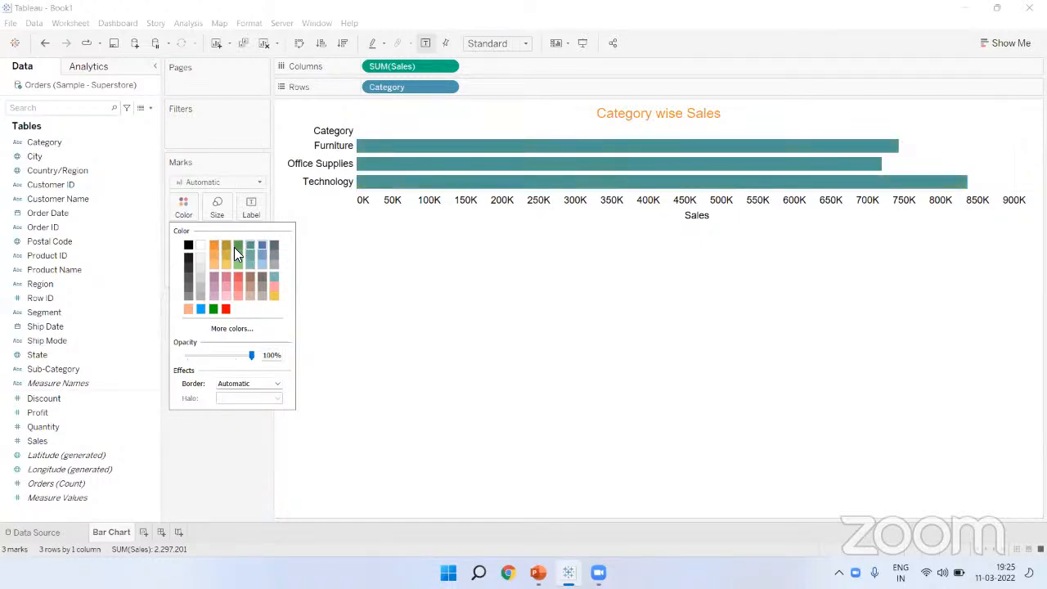
left_click(188, 247)
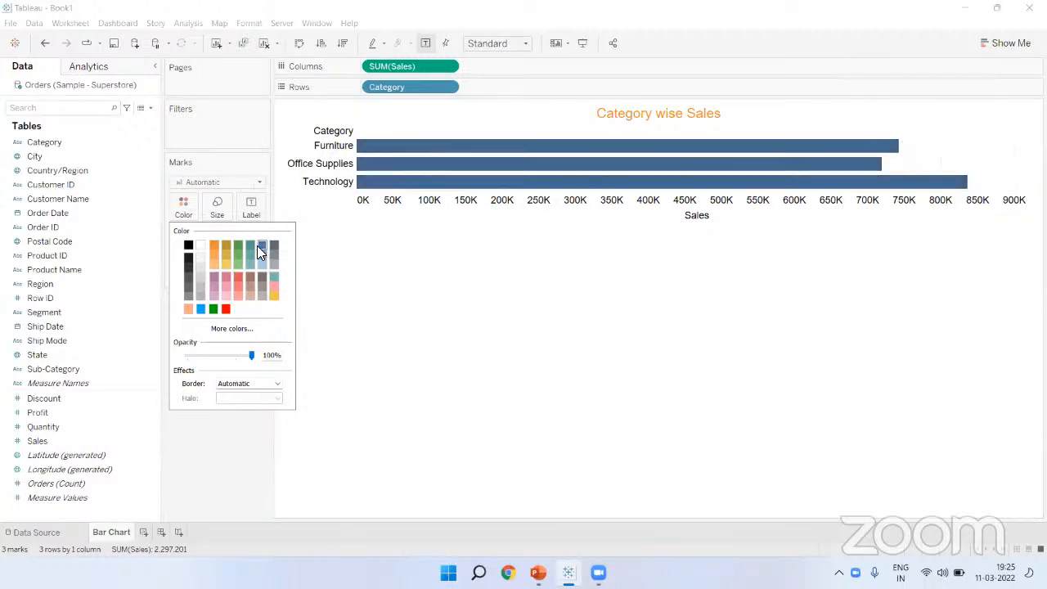
left_click(201, 310)
left_click(212, 311)
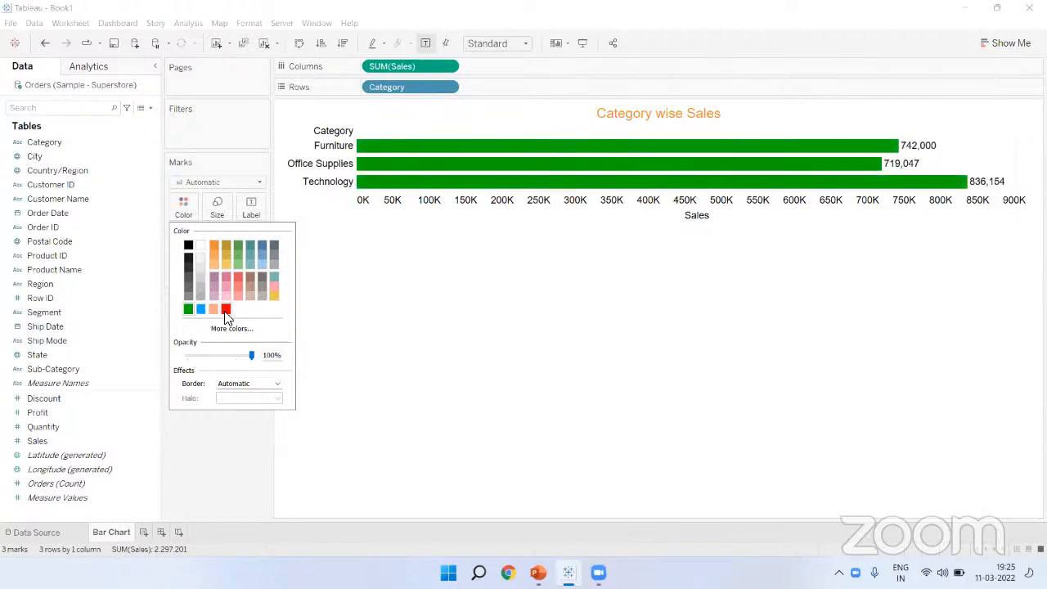
left_click(226, 311)
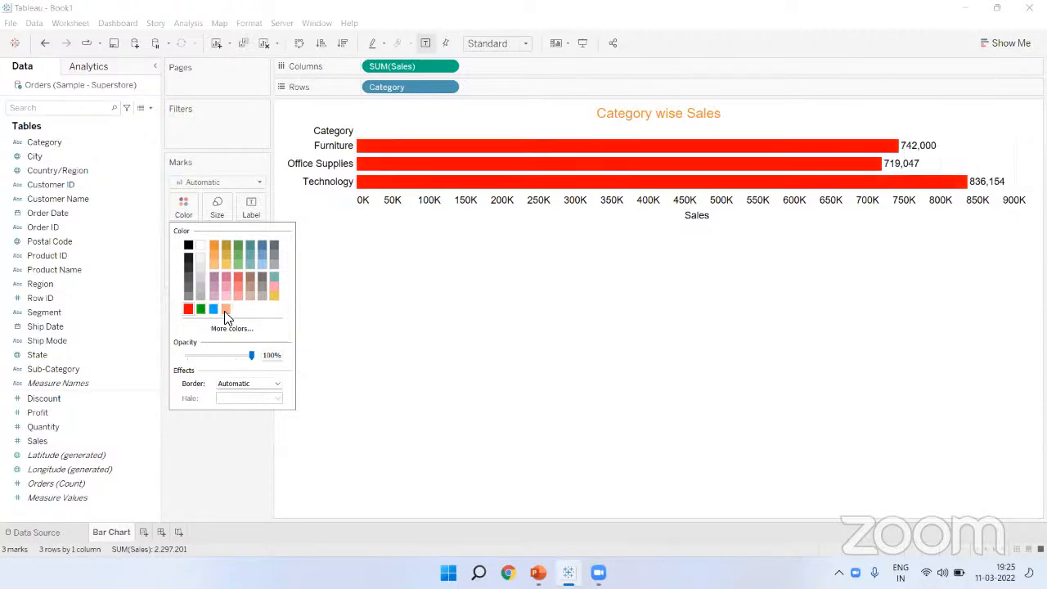
left_click(263, 242)
left_click(469, 277)
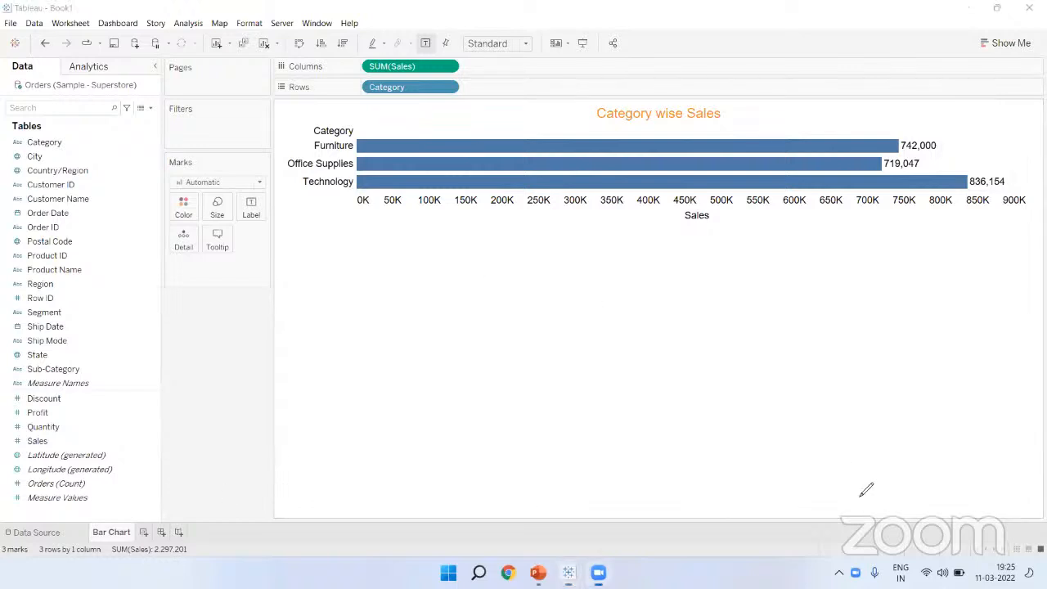
Step: Show the labelled chart in presentation mode, then exit back to the worksheet
left_click_drag(376, 276, 872, 305)
left_click_drag(888, 384, 702, 415)
left_click_drag(663, 422, 396, 293)
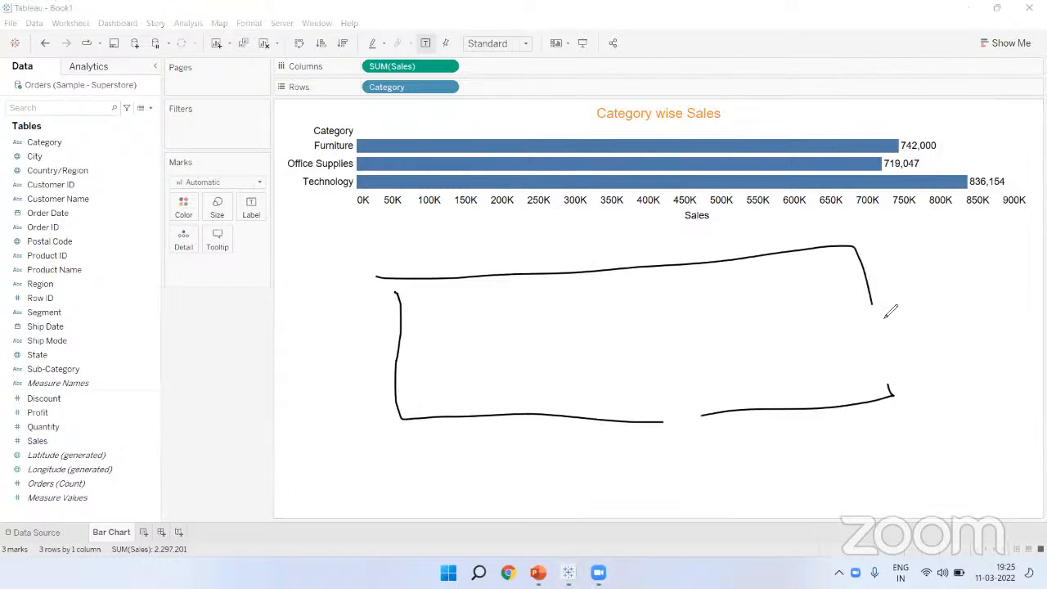
left_click_drag(873, 300, 893, 399)
left_click(765, 359)
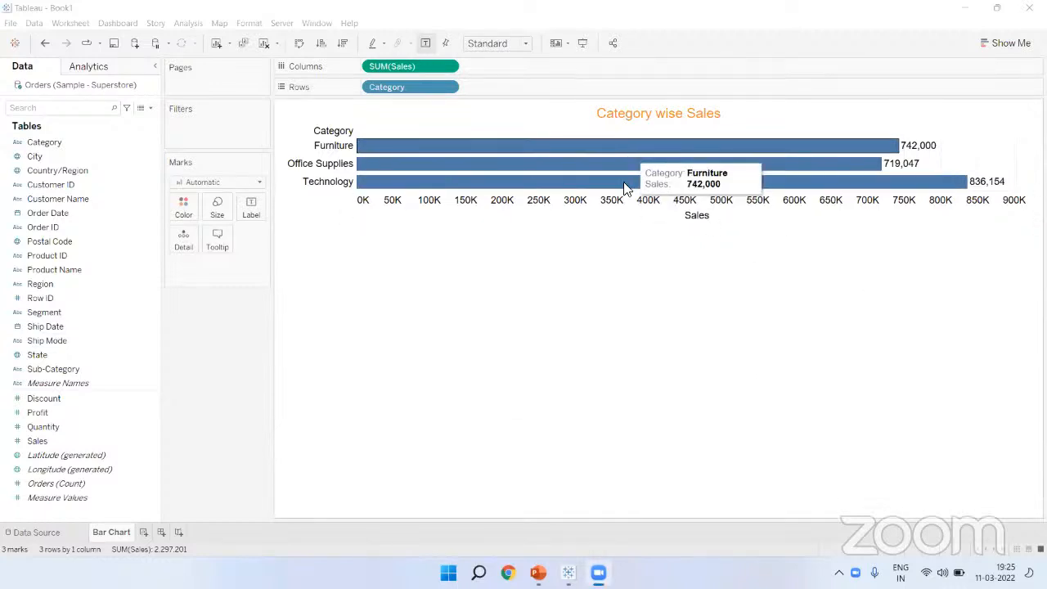
left_click(583, 45)
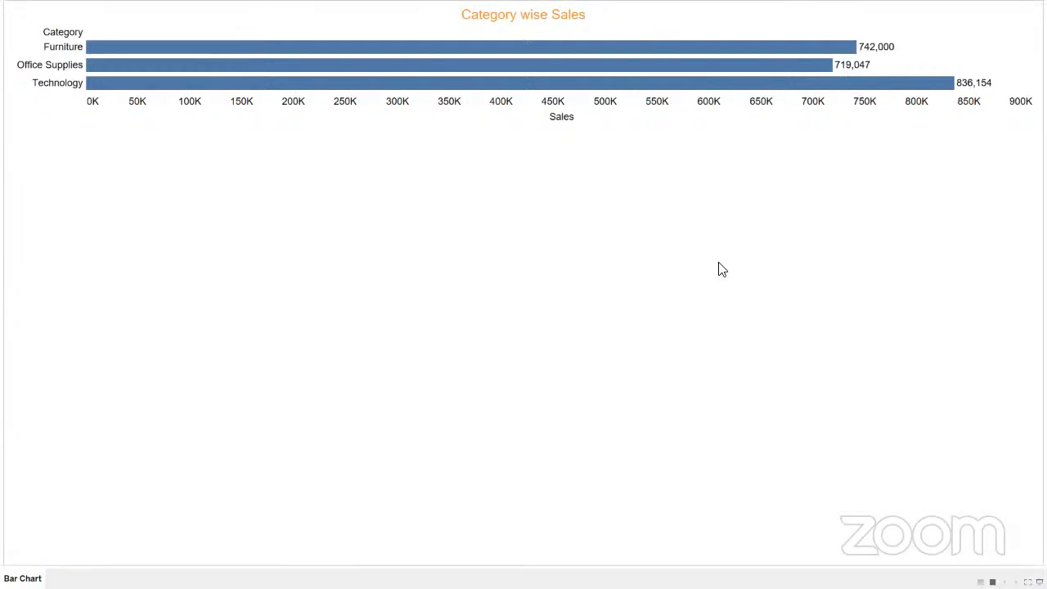
left_click(1039, 582)
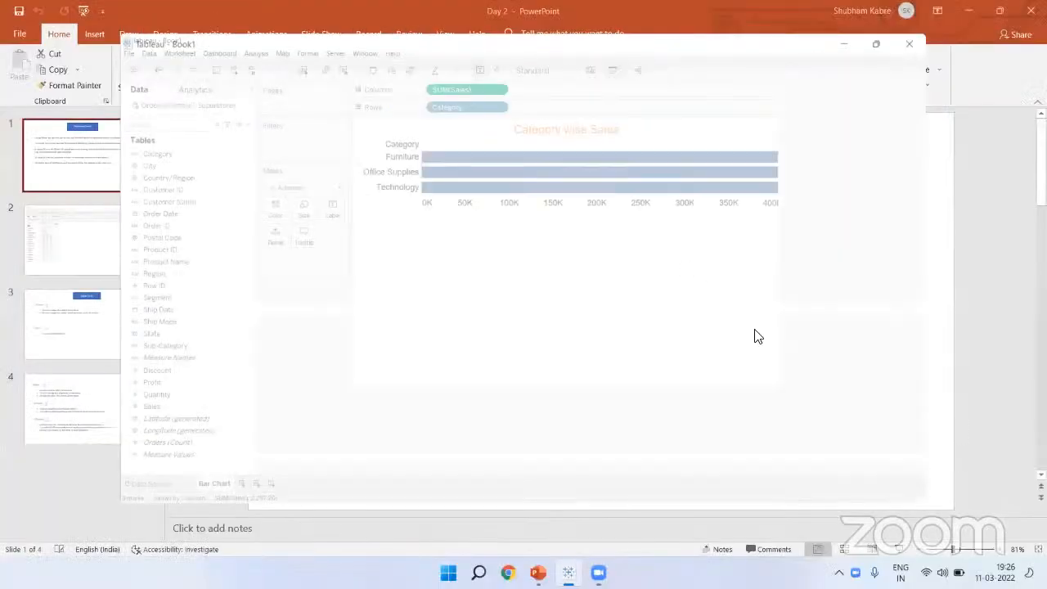
Step: Annotate the screen to highlight the view-fit setting and note Entire View
left_click(819, 496)
mouse_move(426, 267)
left_mouse_down()
mouse_move(930, 458)
mouse_move(867, 234)
left_mouse_up()
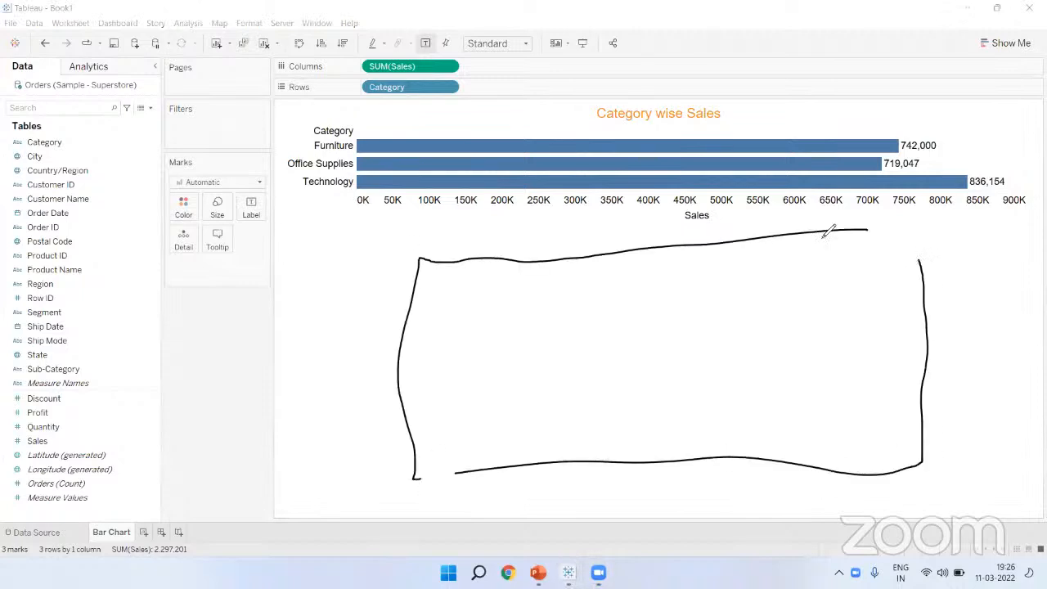
mouse_move(530, 46)
left_mouse_down()
mouse_move(479, 25)
mouse_move(500, 60)
left_mouse_up()
mouse_move(586, 72)
left_mouse_down()
mouse_move(615, 94)
mouse_move(654, 77)
mouse_move(682, 96)
mouse_move(689, 71)
mouse_move(745, 86)
mouse_move(720, 117)
mouse_move(778, 95)
mouse_move(760, 79)
mouse_move(817, 107)
mouse_move(838, 73)
left_mouse_up()
mouse_move(588, 107)
left_mouse_down()
mouse_move(536, 72)
mouse_move(555, 82)
left_mouse_up()
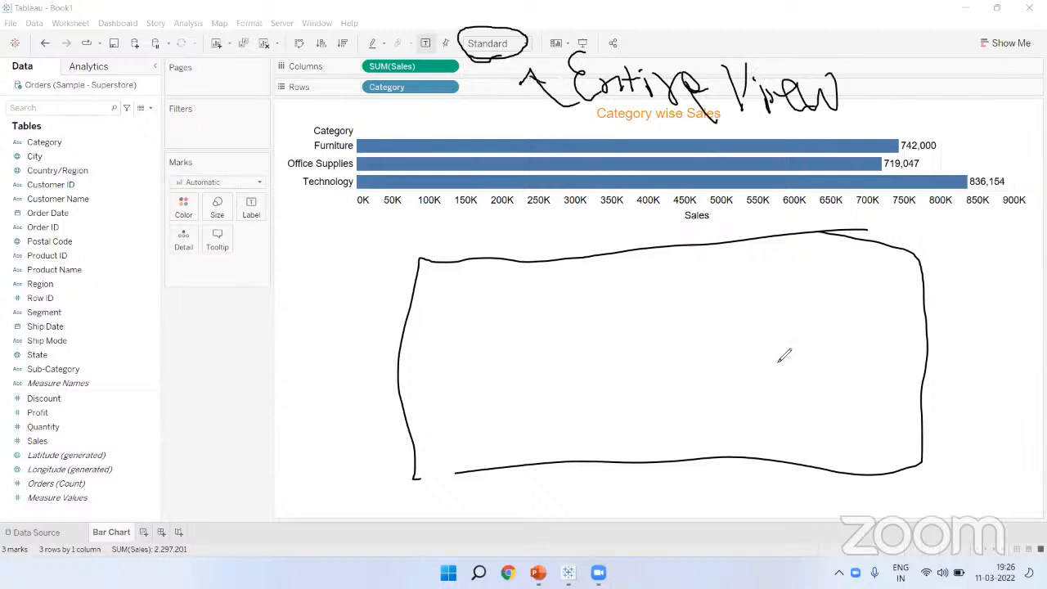
left_click(496, 45)
Step: Fit the chart to Entire View and sort categories by sales descending
left_click(495, 93)
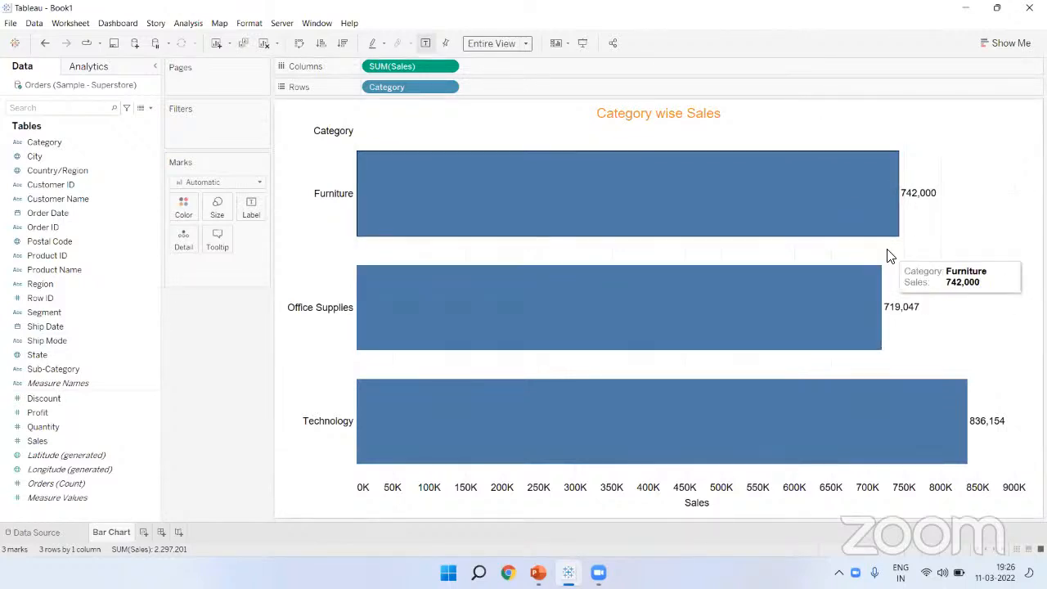
left_click(320, 44)
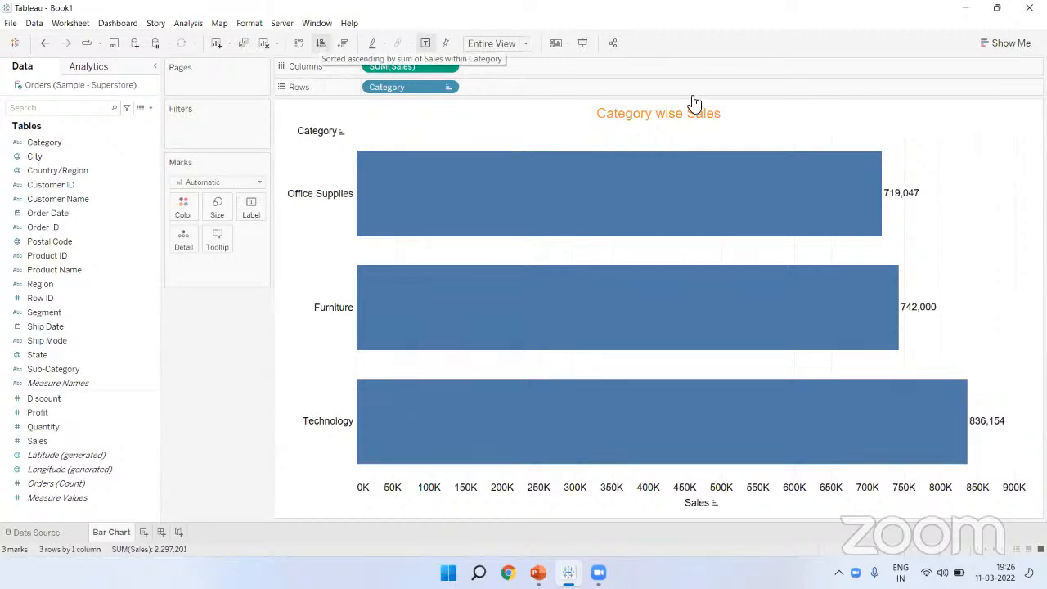
mouse_move(993, 426)
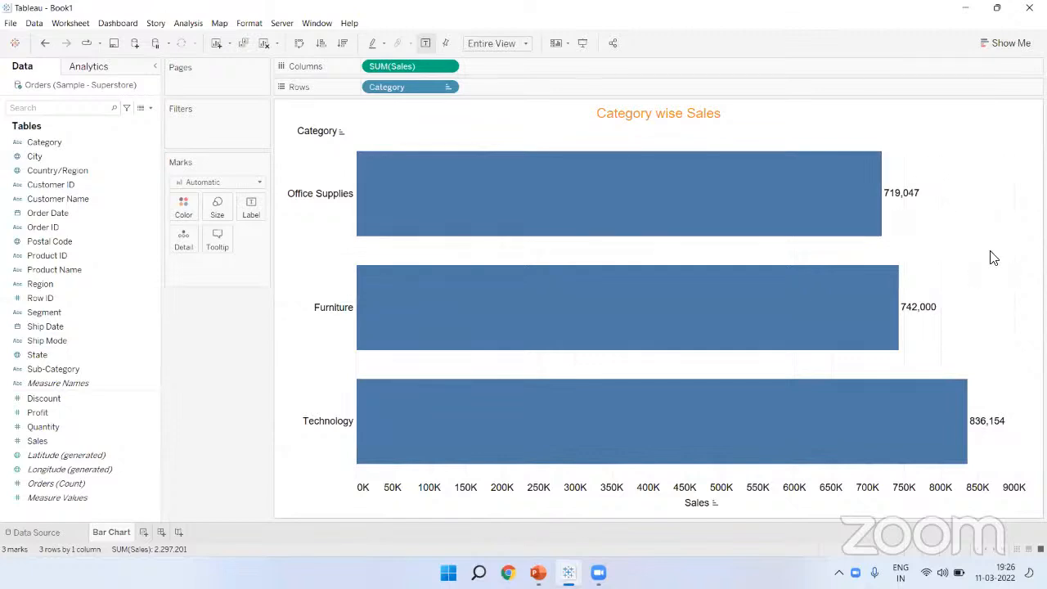
left_click(341, 44)
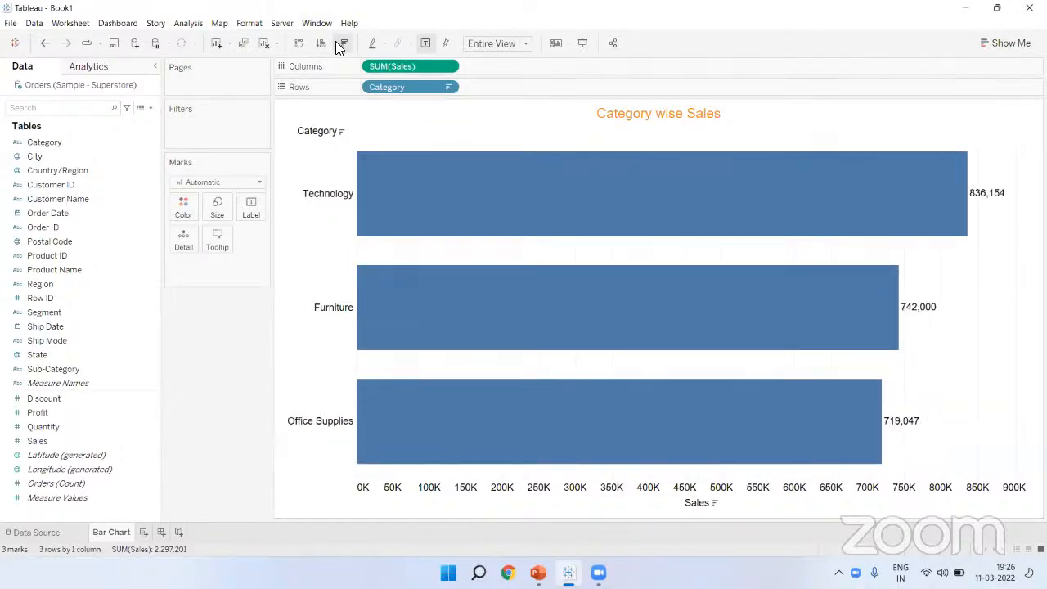
left_click(322, 44)
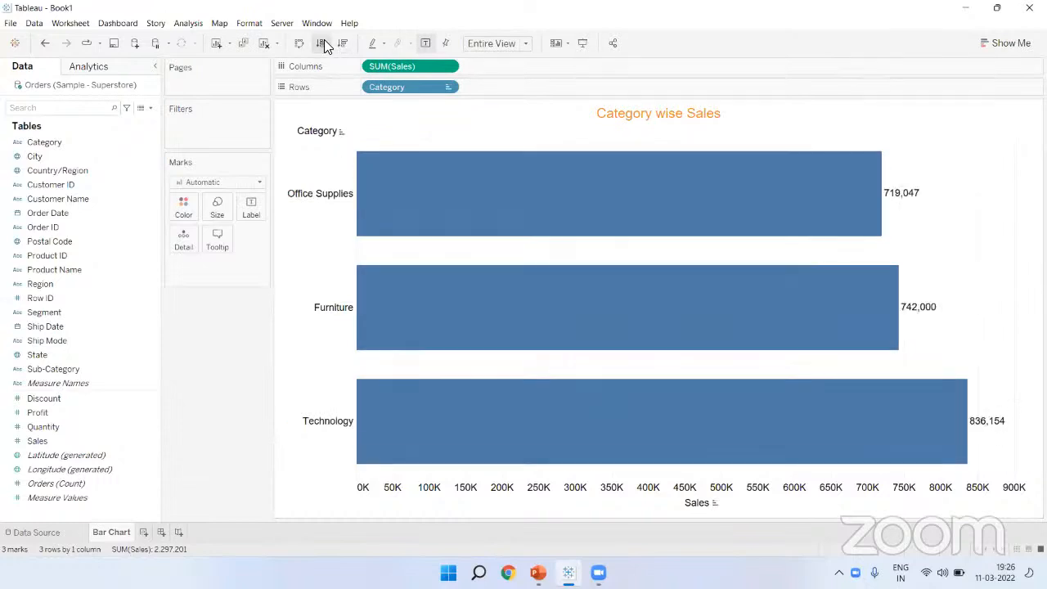
left_click(343, 39)
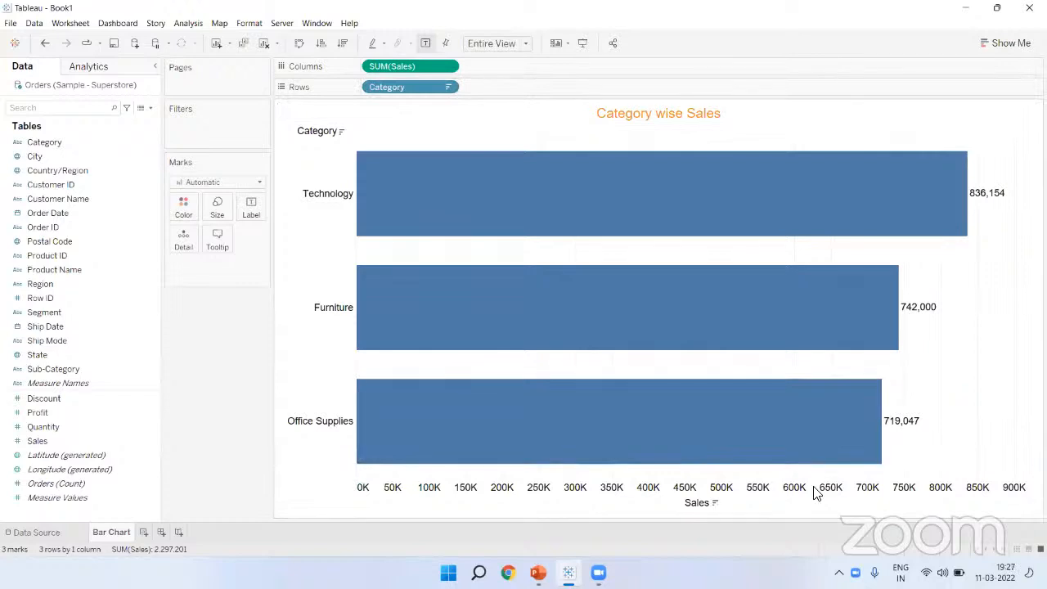
Step: Sketch arrows showing SUM(Sales) and Category swapping, then clear the annotations
mouse_move(362, 92)
left_mouse_down()
mouse_move(342, 80)
mouse_move(358, 66)
left_mouse_up()
left_click_drag(458, 69, 434, 103)
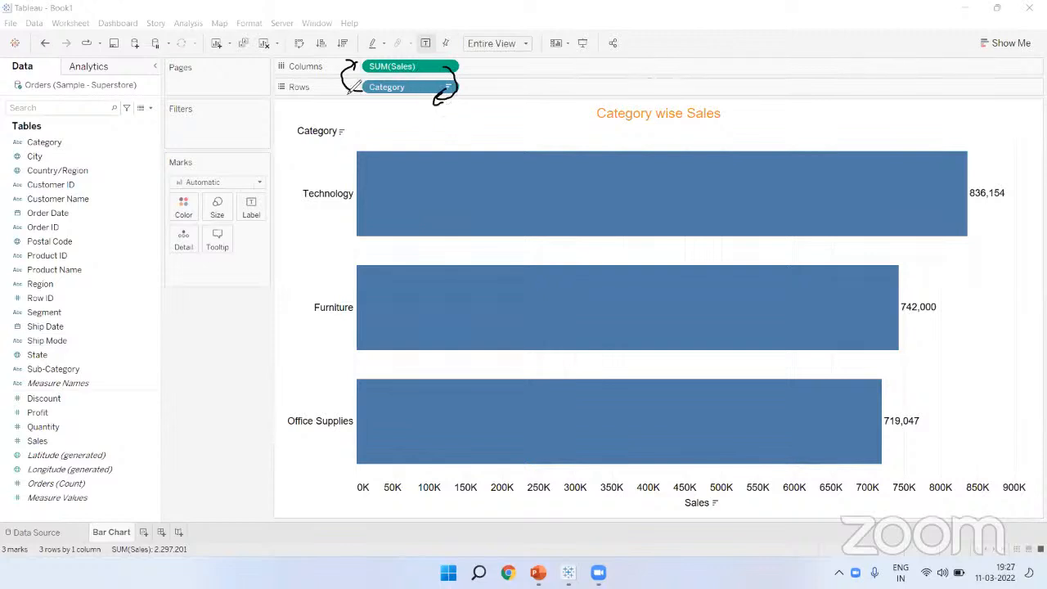
mouse_move(284, 89)
left_mouse_down()
mouse_move(305, 91)
mouse_move(318, 78)
mouse_move(323, 47)
left_mouse_up()
mouse_move(376, 89)
left_mouse_down()
mouse_move(326, 54)
mouse_move(339, 57)
mouse_move(342, 91)
left_mouse_up()
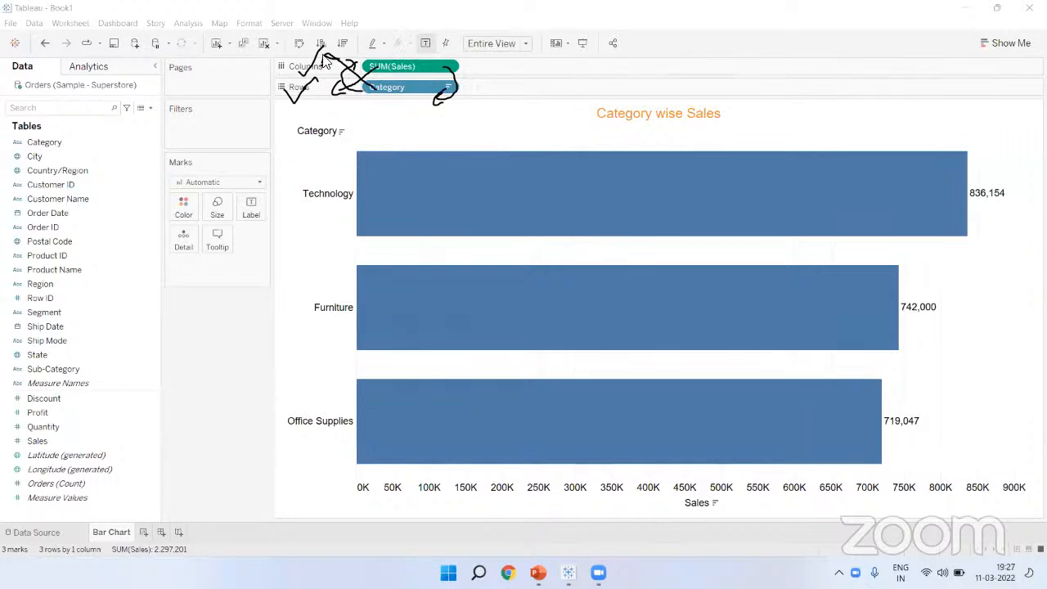
left_click(301, 47)
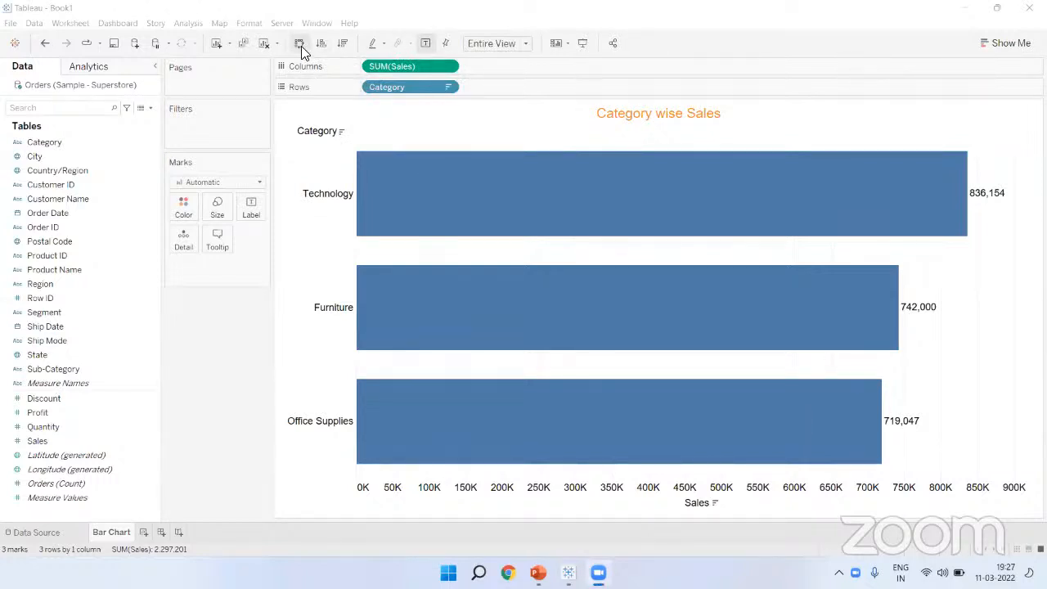
left_click(300, 46)
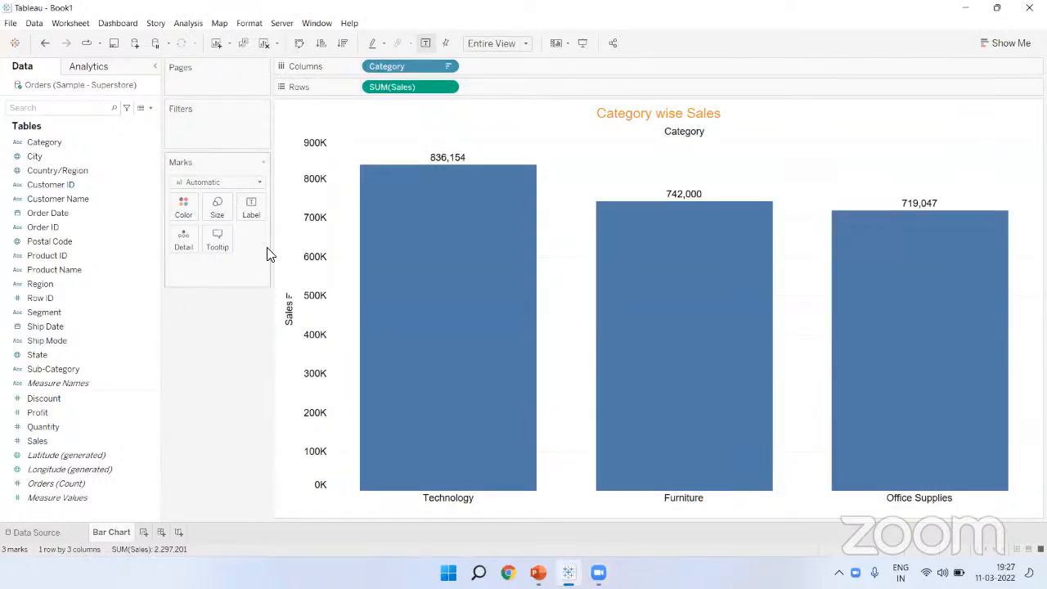
mouse_move(501, 232)
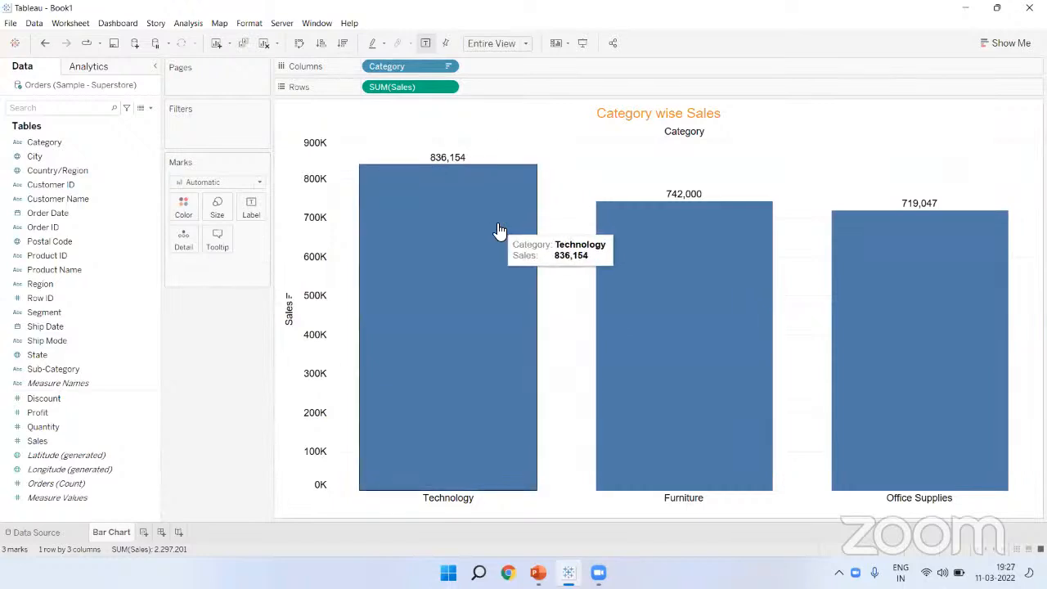
left_click(300, 43)
left_click(299, 42)
left_click(300, 43)
left_click(299, 42)
left_click(300, 45)
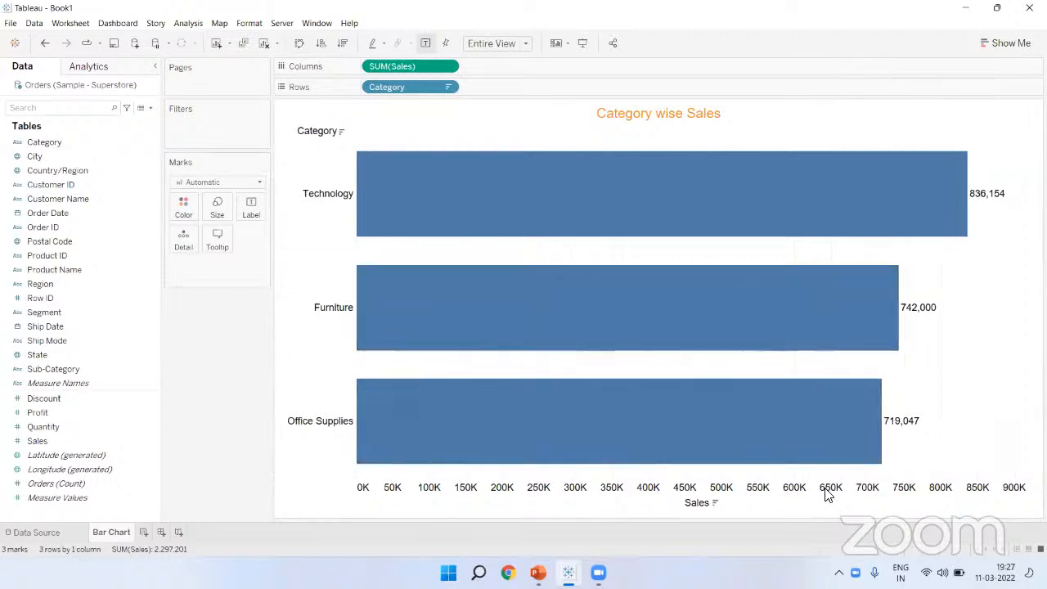
mouse_move(140, 535)
left_mouse_down()
mouse_move(153, 526)
mouse_move(137, 526)
mouse_move(148, 543)
left_mouse_up()
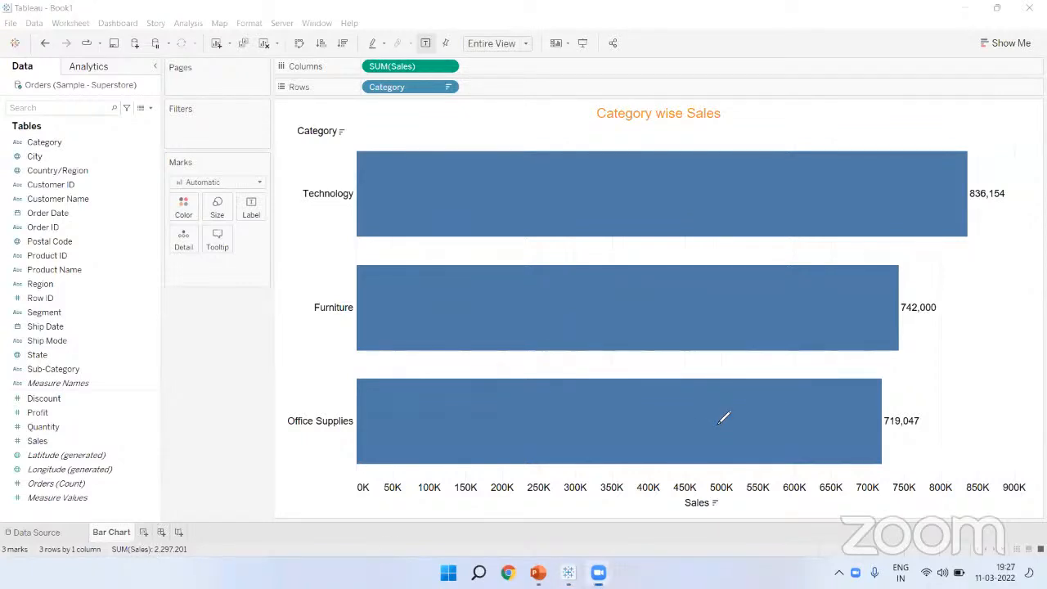
left_click(143, 532)
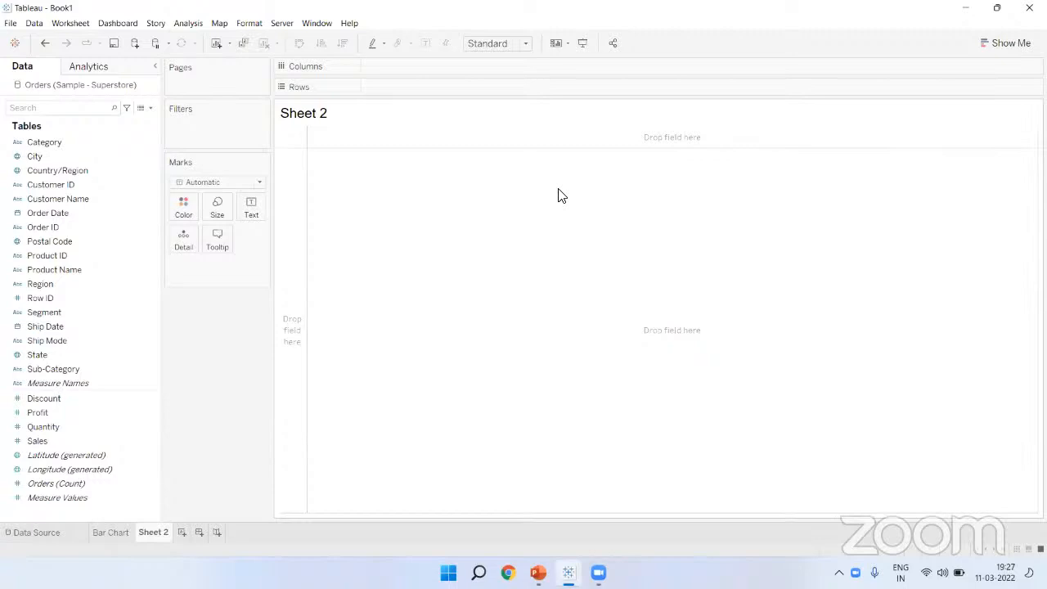
Step: On a new Sheet 2, chart Sales by Region with Region on Rows
left_click(64, 255)
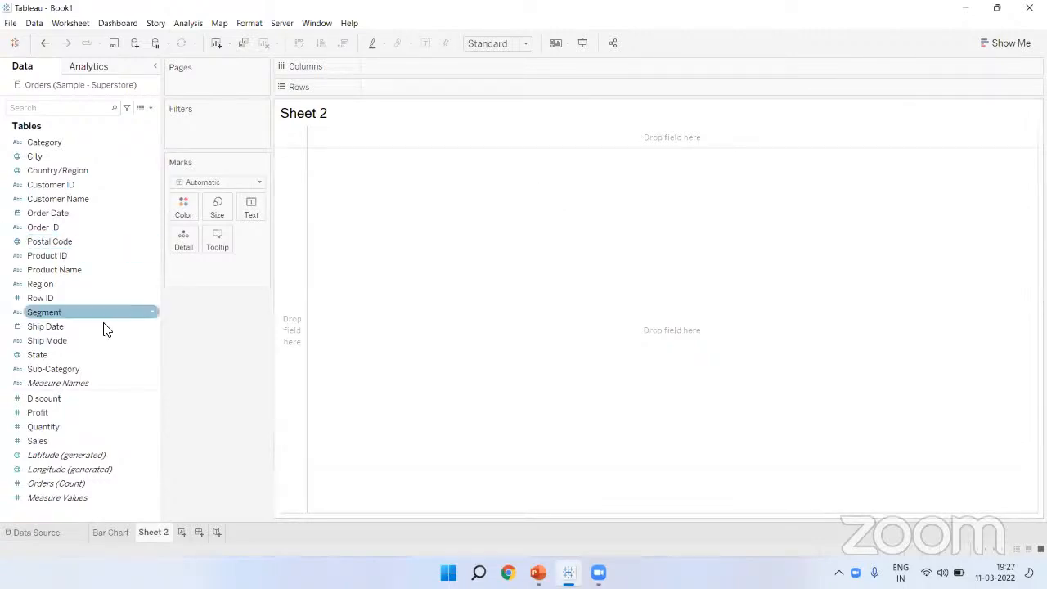
left_click_drag(56, 284, 396, 65)
mouse_move(394, 71)
left_mouse_down()
mouse_move(407, 87)
mouse_move(394, 88)
left_mouse_up()
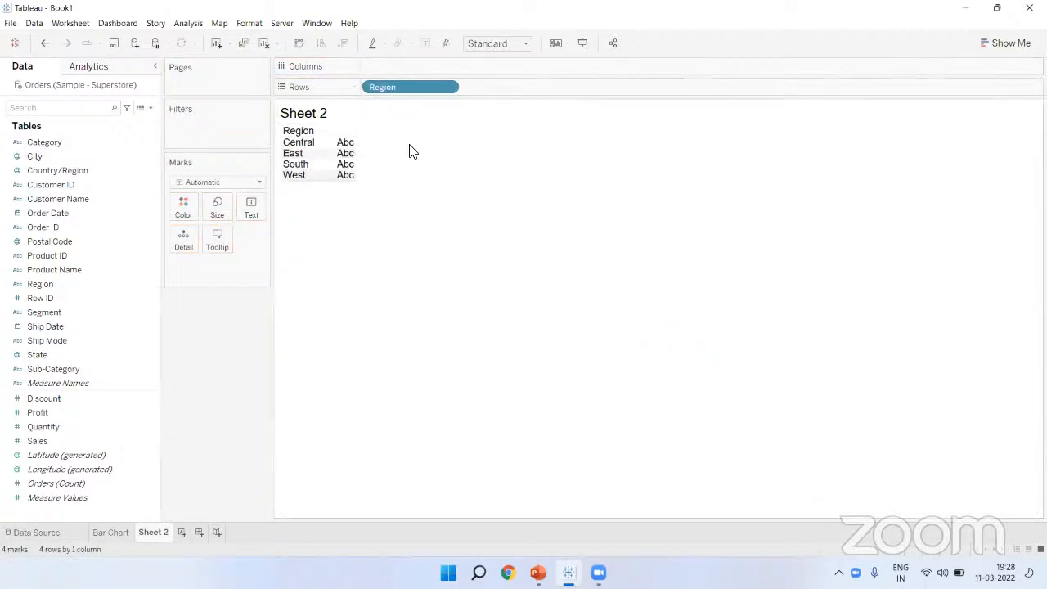
left_click_drag(76, 440, 414, 66)
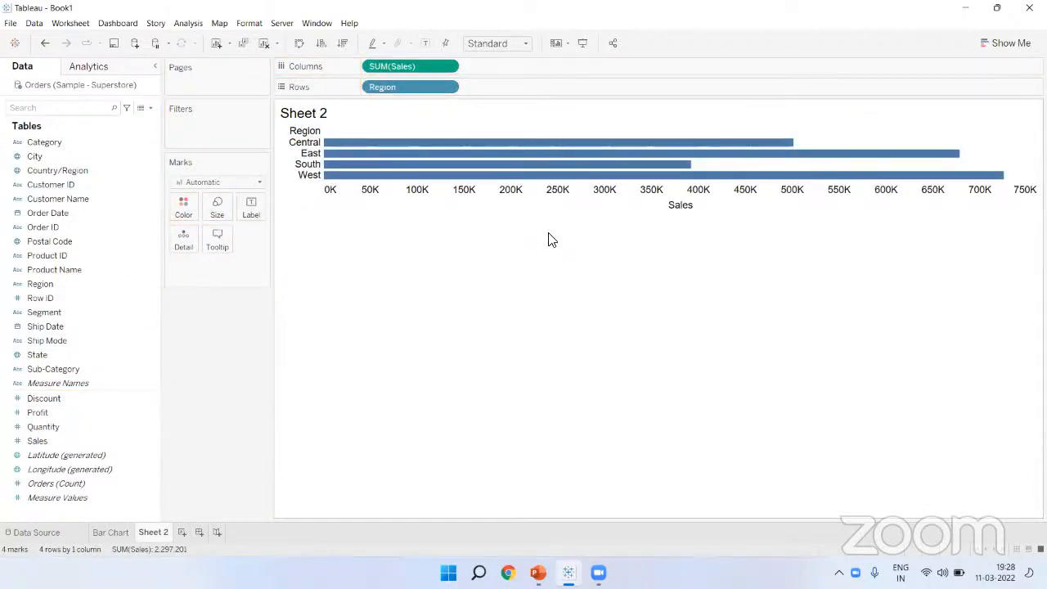
Step: Fit the Region chart to Entire View, sort descending, and label bars with sales values
left_click(508, 47)
left_click(500, 93)
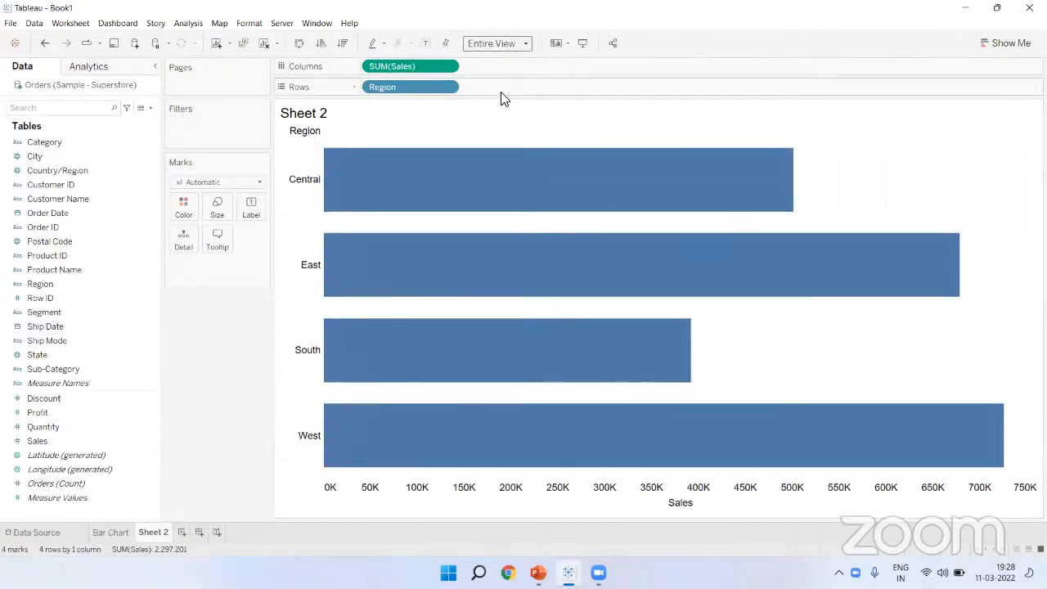
left_click(346, 42)
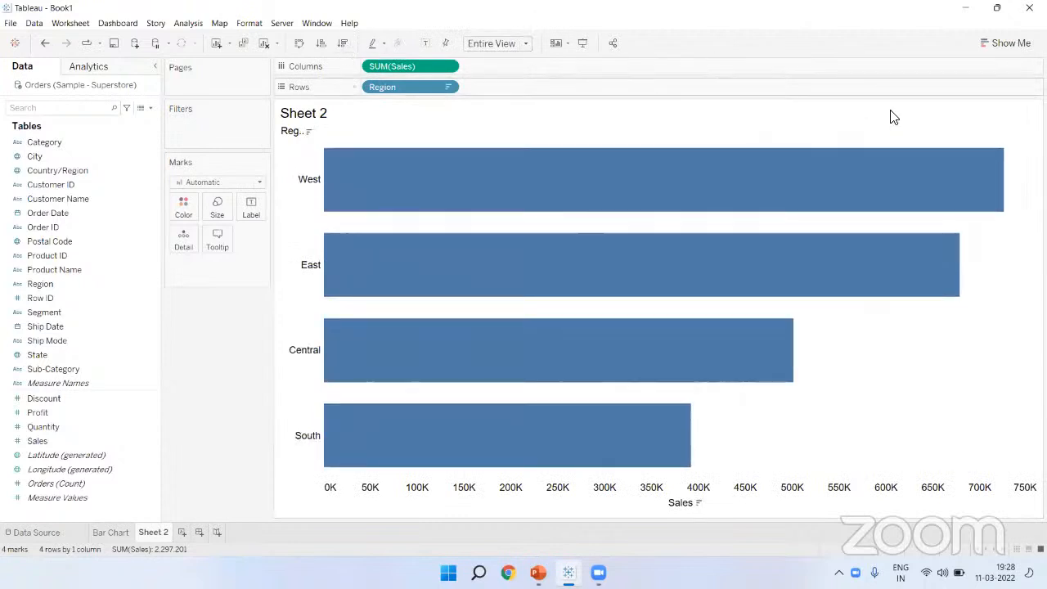
left_click(425, 43)
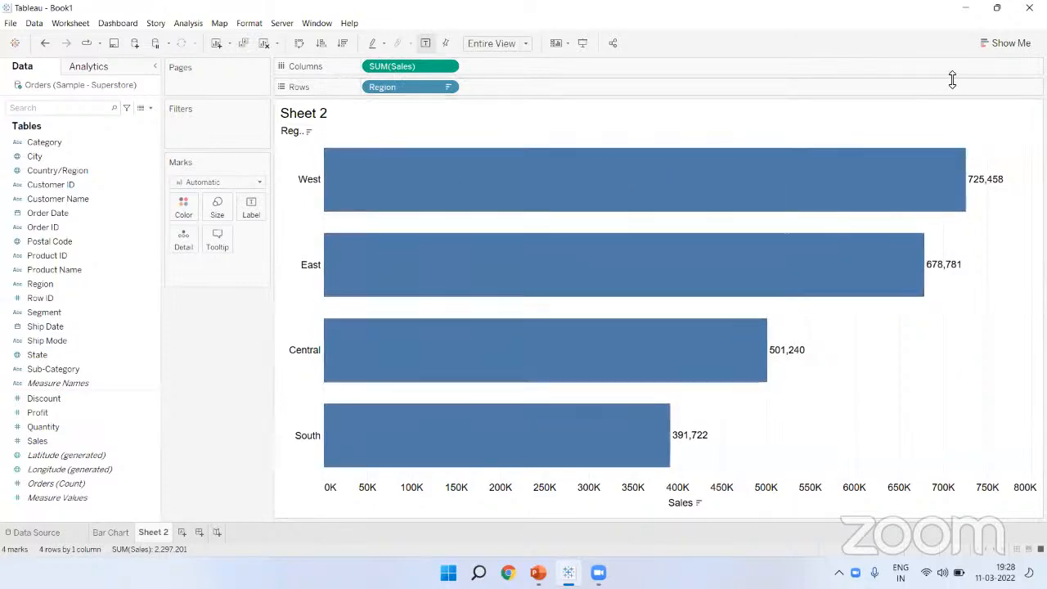
left_click(1009, 43)
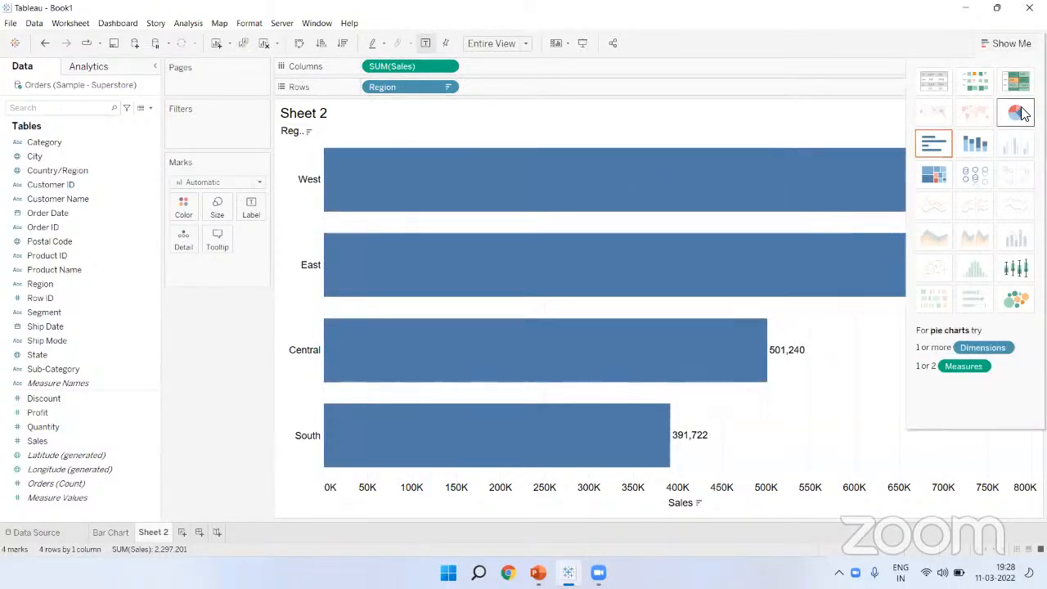
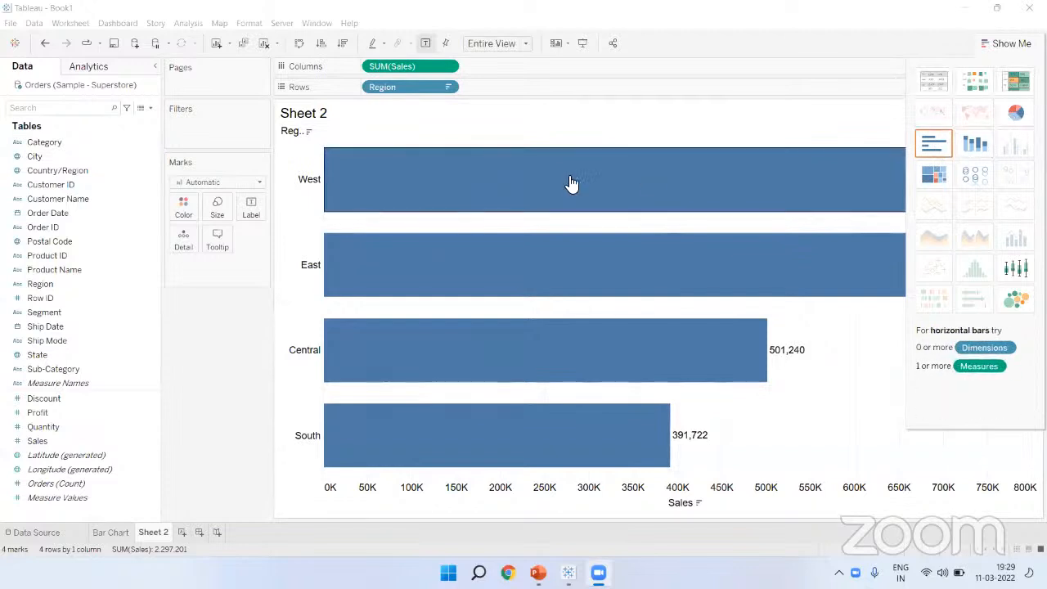
Step: Turn the Region sales bars into a pie chart fitted to Entire View, sorted descending
left_click(1016, 116)
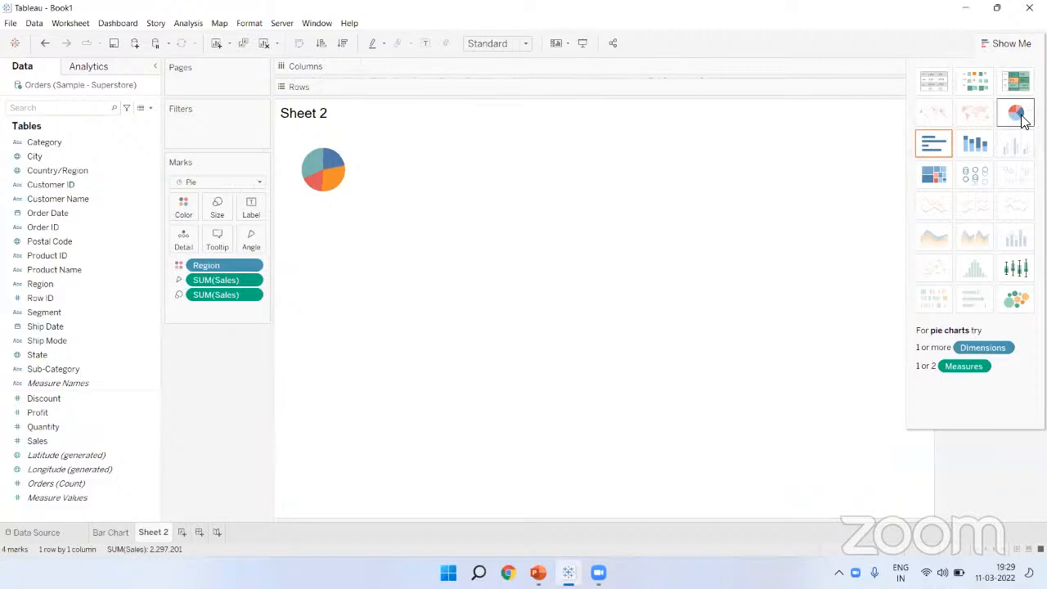
left_click(998, 42)
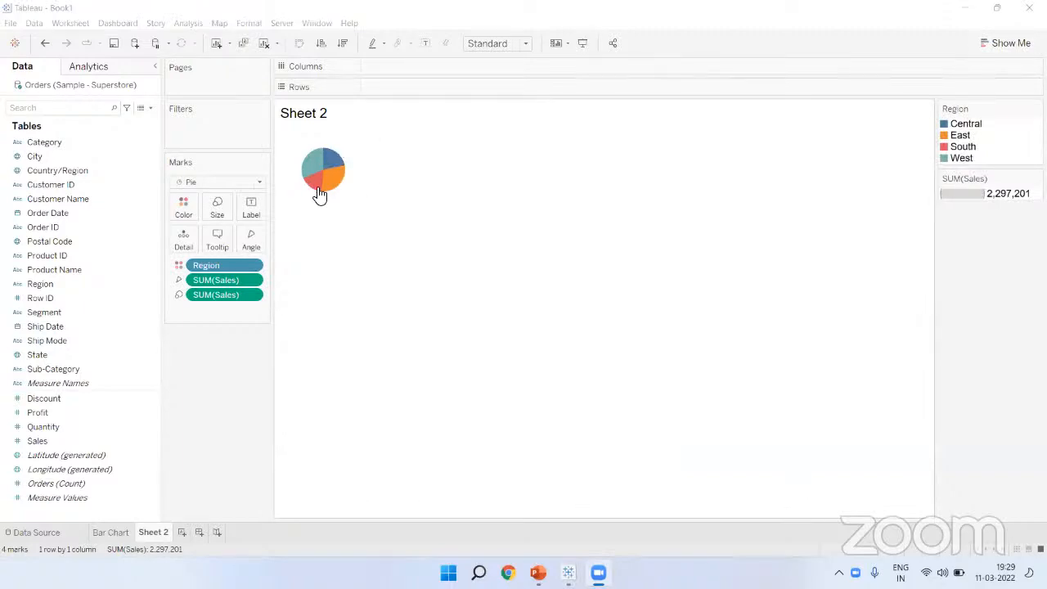
left_click(503, 50)
left_click(503, 48)
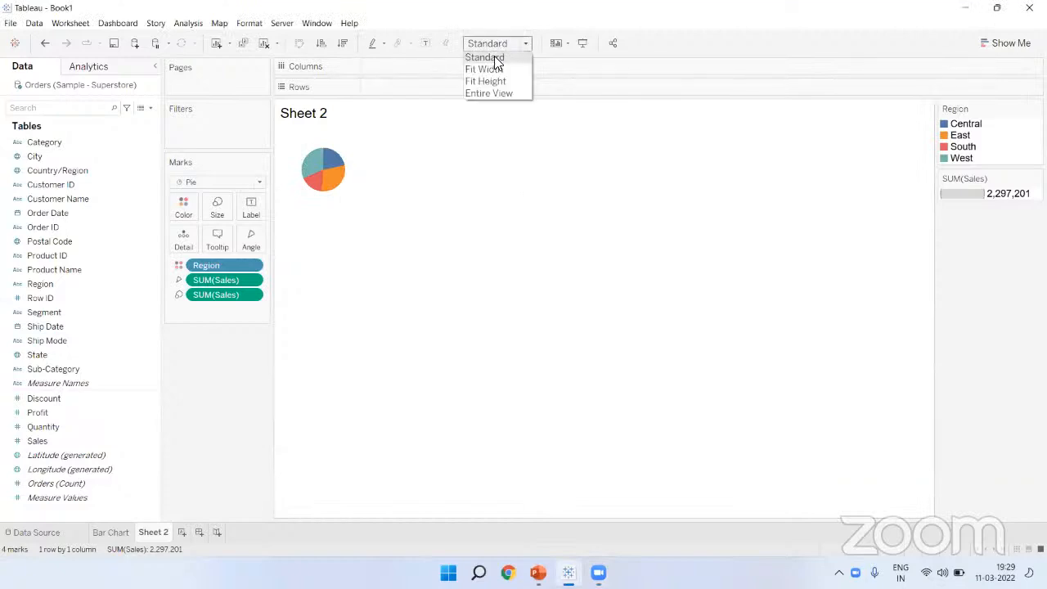
left_click(499, 93)
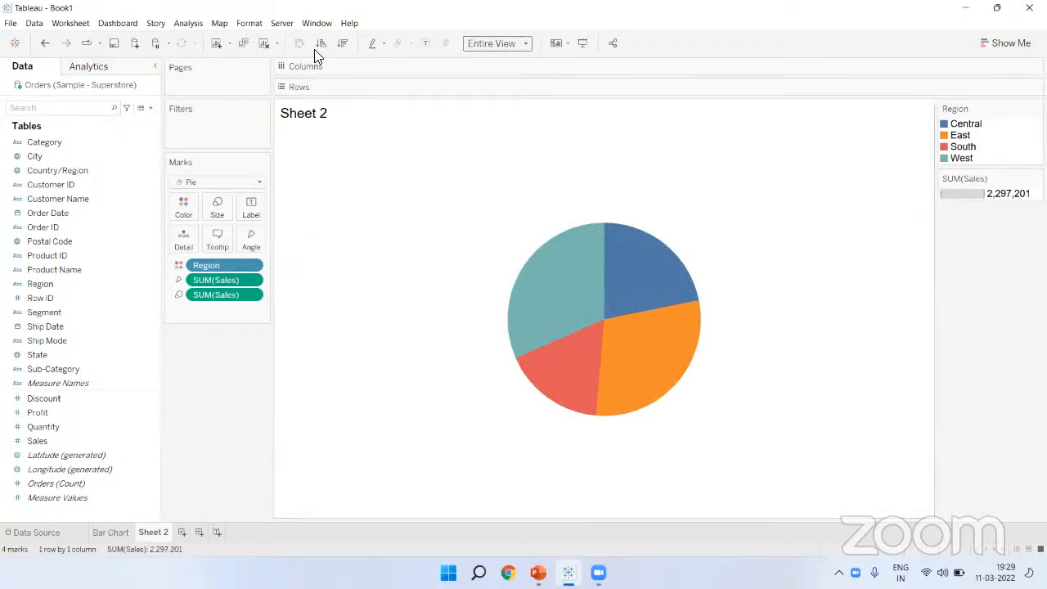
left_click(342, 45)
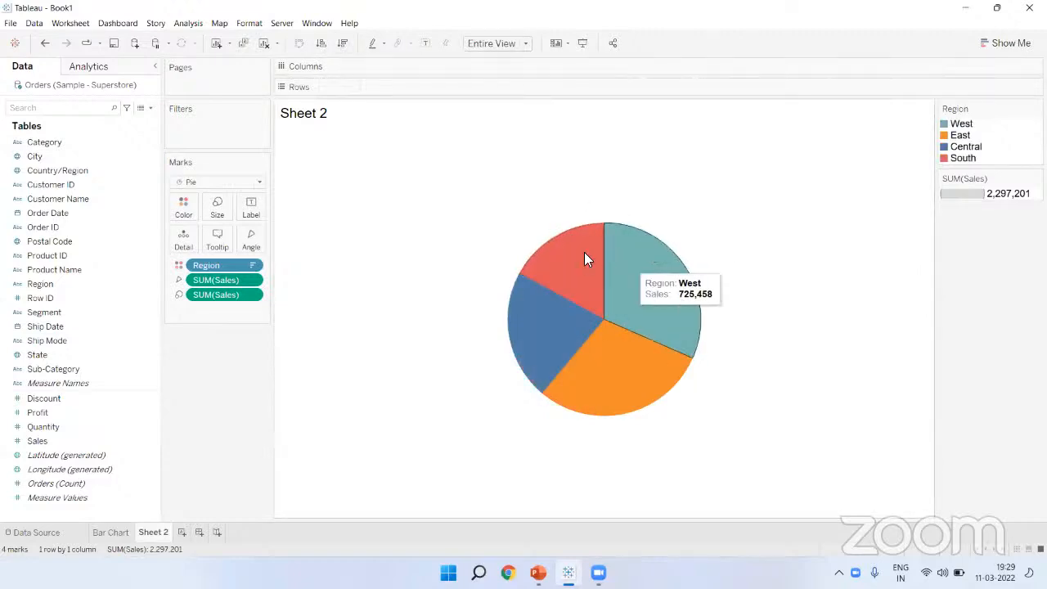
Step: Enlarge the pie with the Marks card Size slider
left_click(217, 208)
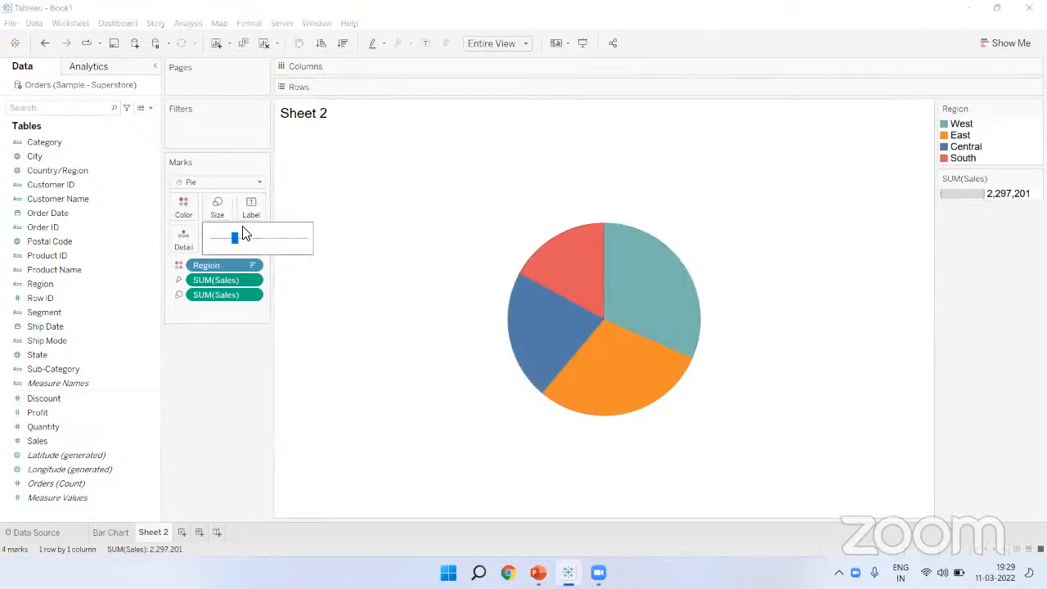
left_click_drag(235, 238, 250, 238)
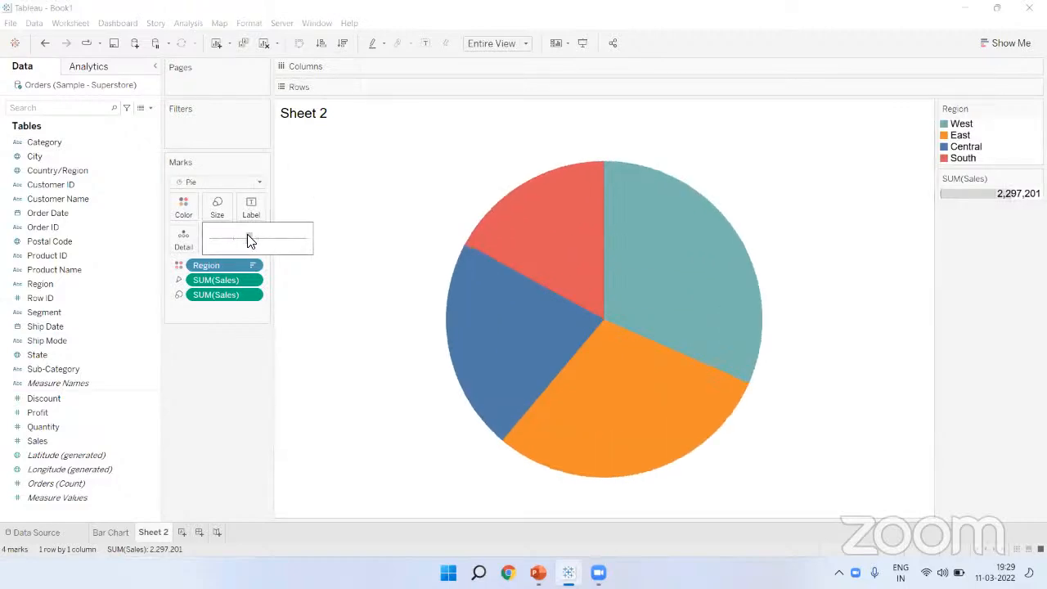
left_click(218, 205)
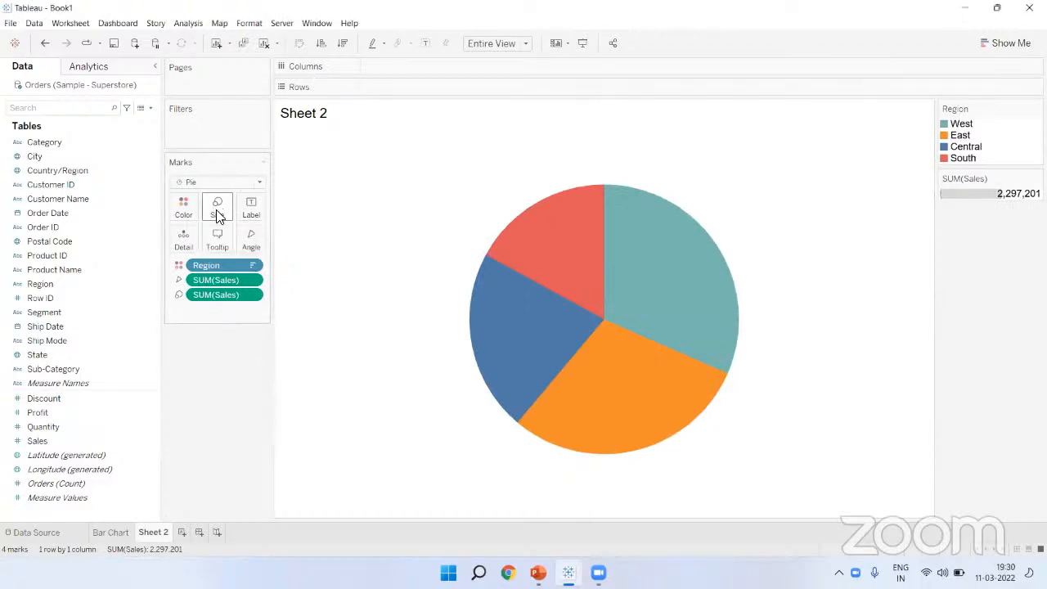
left_click(219, 209)
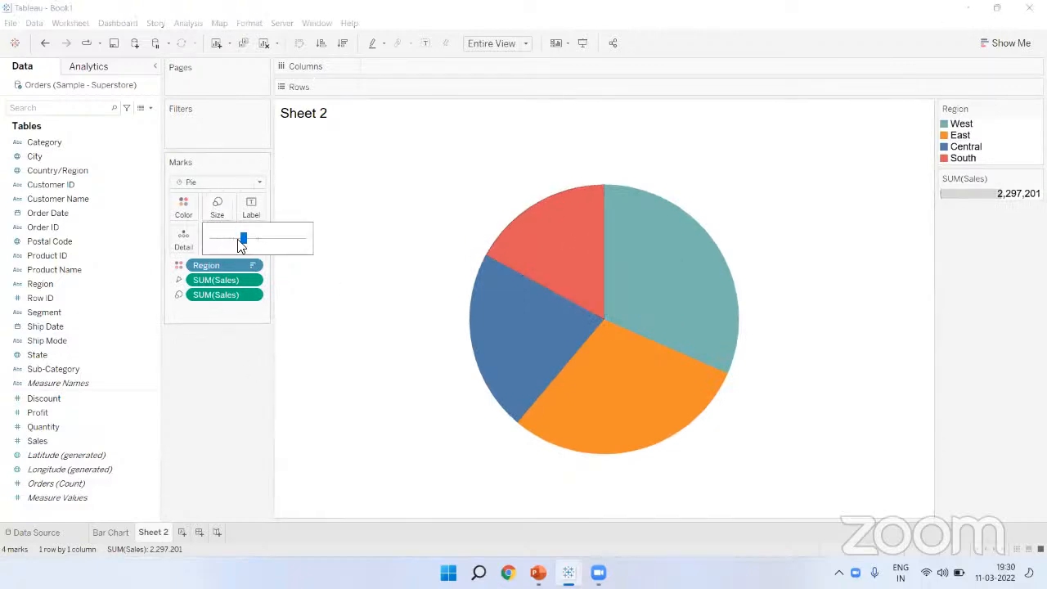
mouse_move(243, 238)
left_mouse_down()
mouse_move(219, 239)
mouse_move(244, 239)
left_mouse_up()
left_click(213, 367)
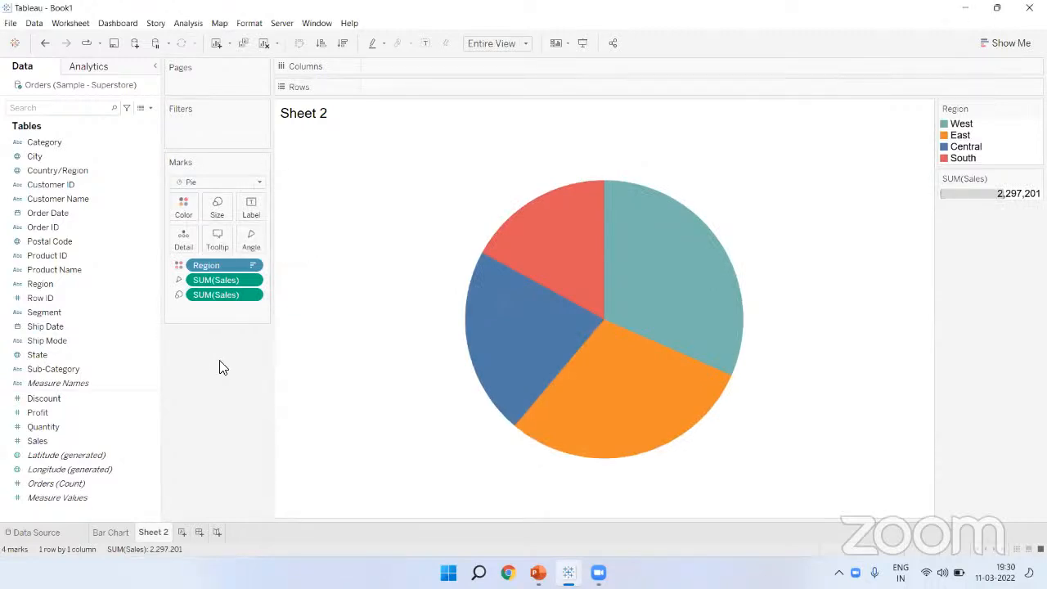
Step: Label slices with sales: West 725,458, East 678,781, Central 501,240, South 391,722
left_click(426, 44)
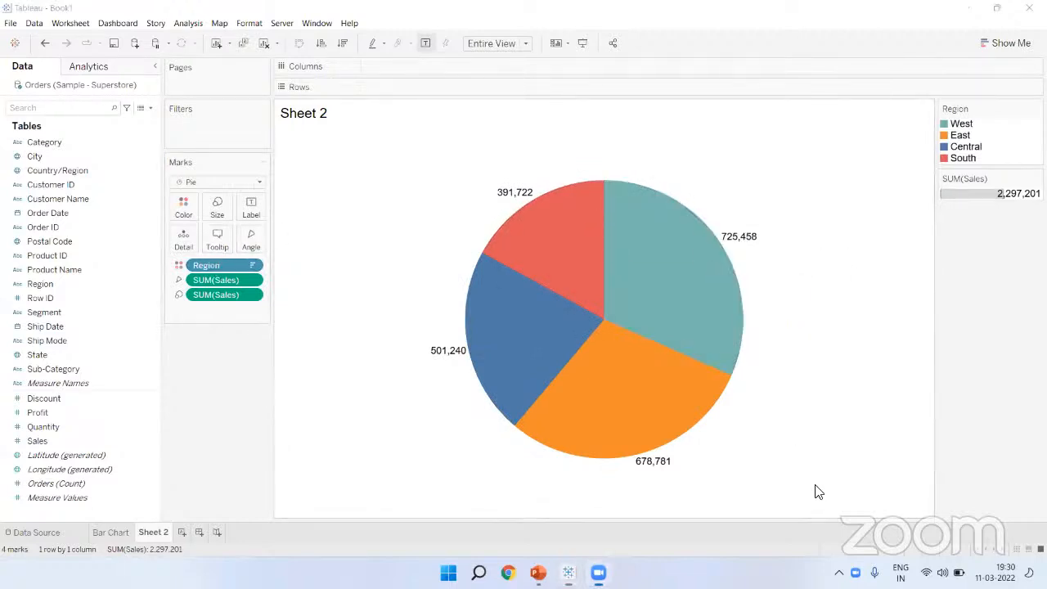
mouse_move(722, 248)
left_mouse_down()
mouse_move(778, 218)
mouse_move(713, 232)
mouse_move(717, 248)
left_mouse_up()
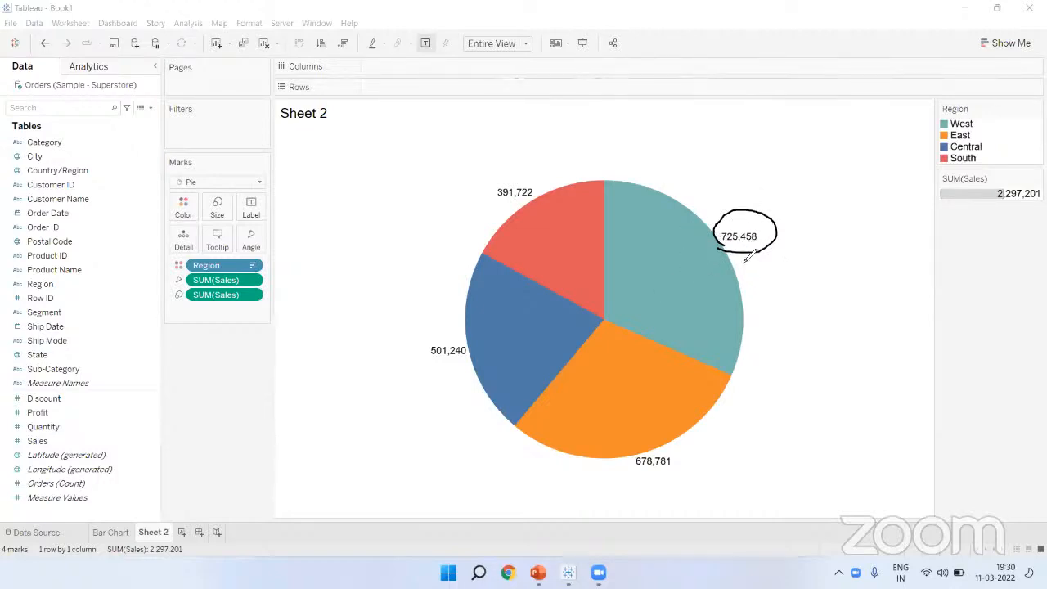
mouse_move(992, 106)
left_mouse_down()
mouse_move(967, 82)
mouse_move(933, 179)
mouse_move(998, 154)
mouse_move(988, 100)
left_mouse_up()
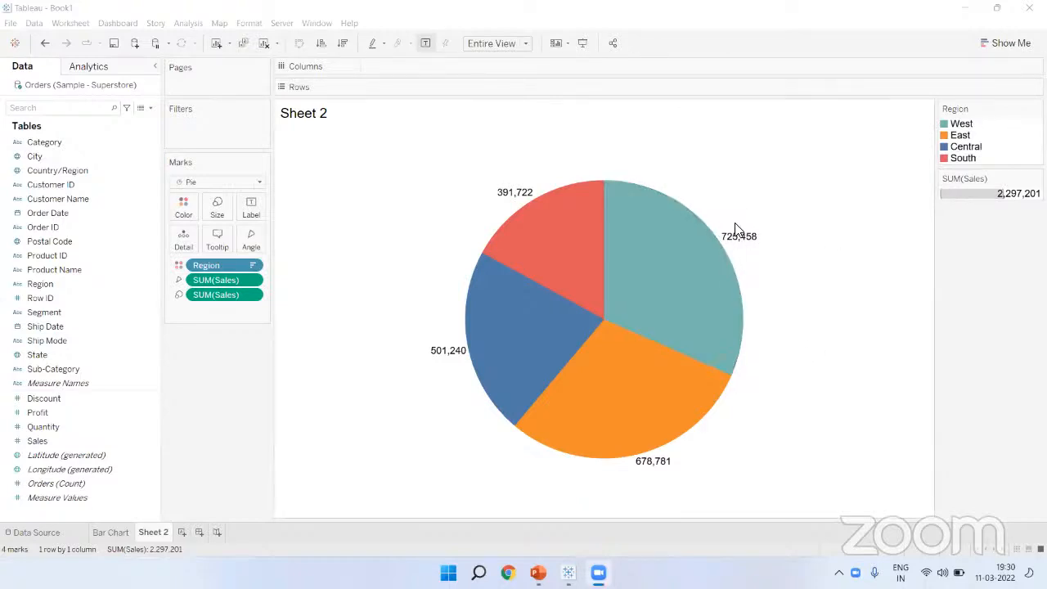
mouse_move(715, 209)
left_mouse_down()
mouse_move(746, 197)
mouse_move(771, 222)
mouse_move(717, 198)
mouse_move(723, 211)
left_mouse_up()
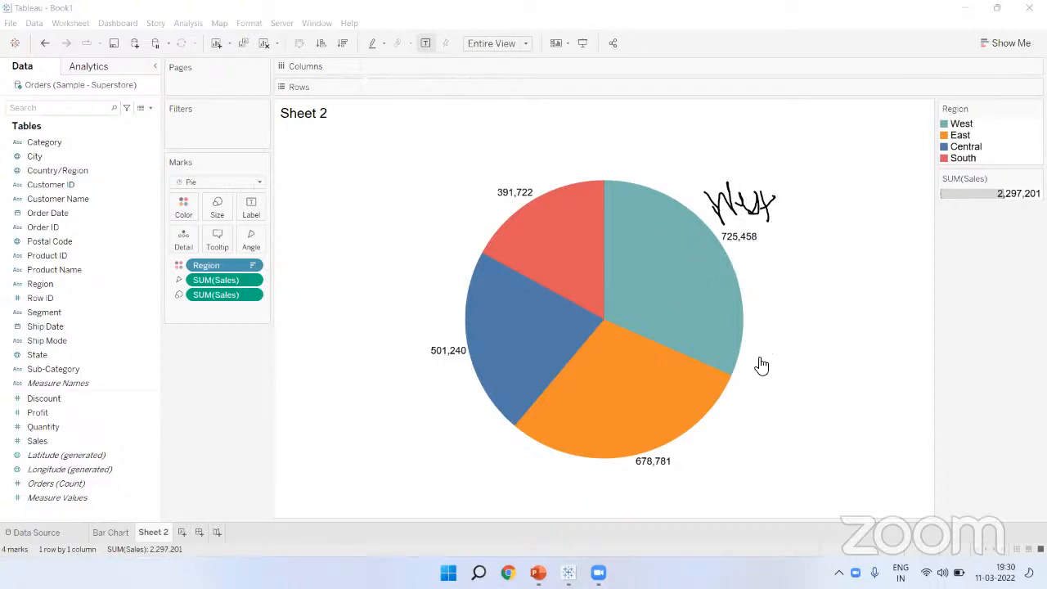
left_click(425, 46)
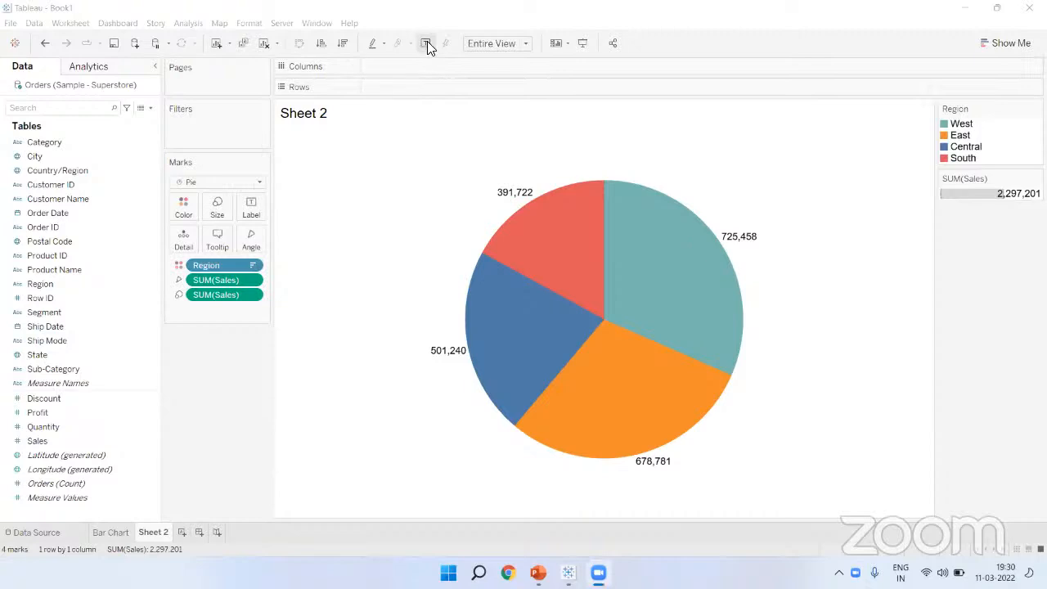
Step: Turn off the slice sales labels so regions are distinguished only by colour
left_click(427, 42)
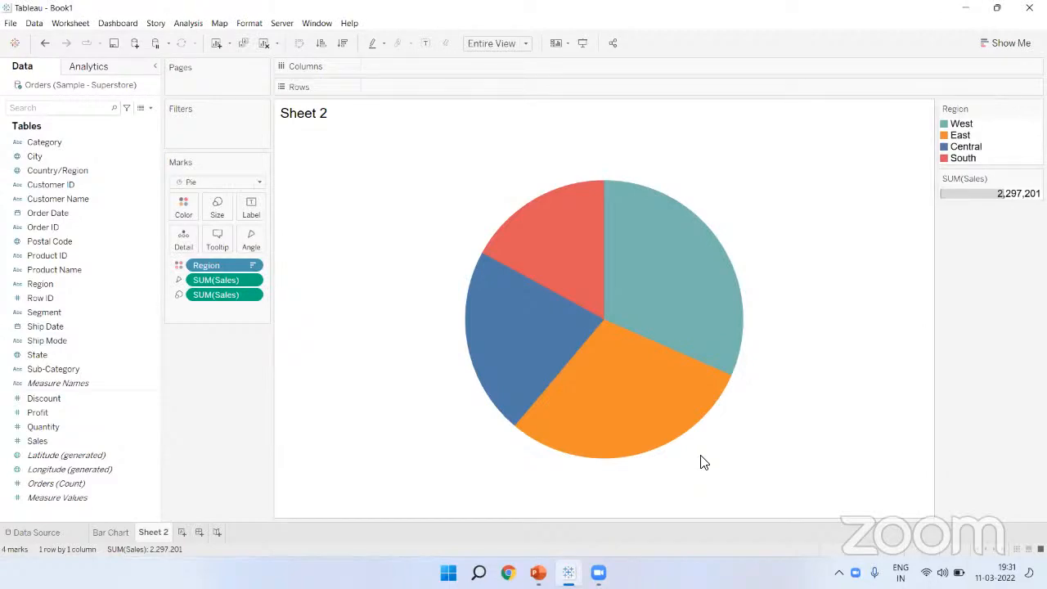
mouse_move(525, 337)
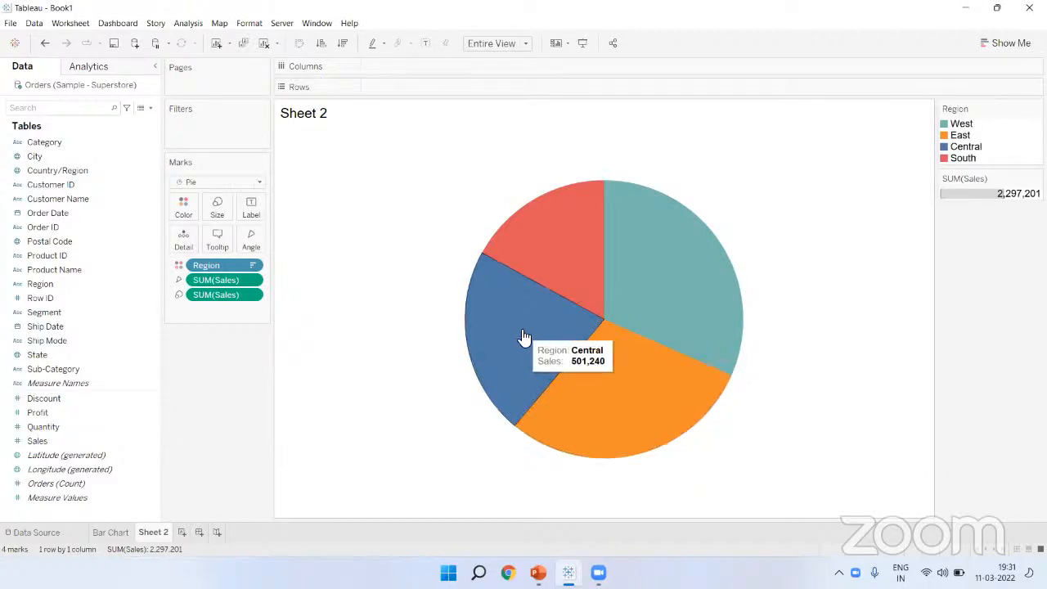
mouse_move(564, 271)
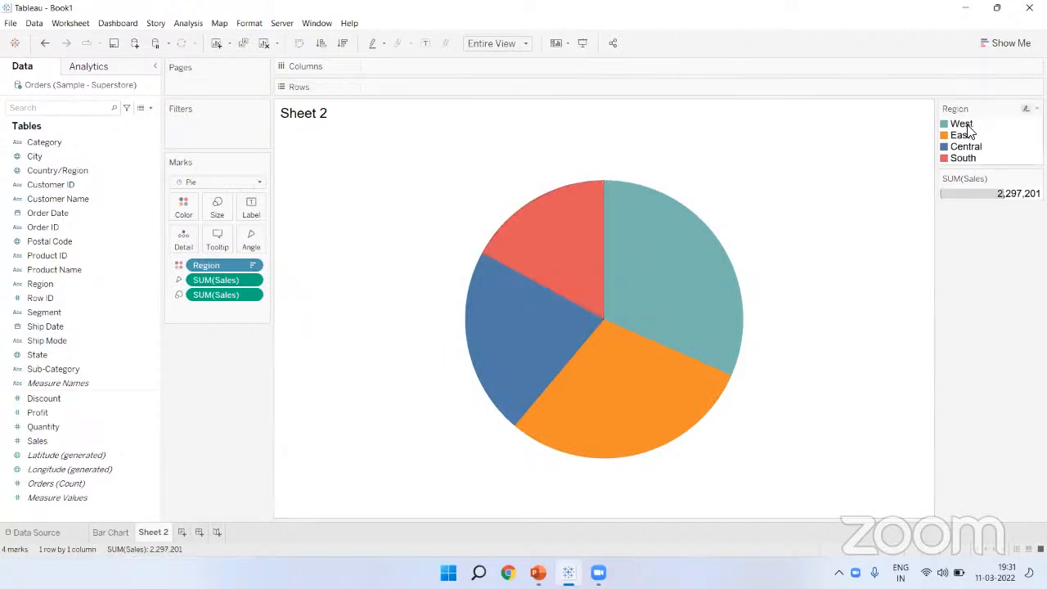
left_click(836, 488)
mouse_move(936, 118)
left_mouse_down()
mouse_move(979, 114)
mouse_move(934, 102)
mouse_move(940, 117)
left_mouse_up()
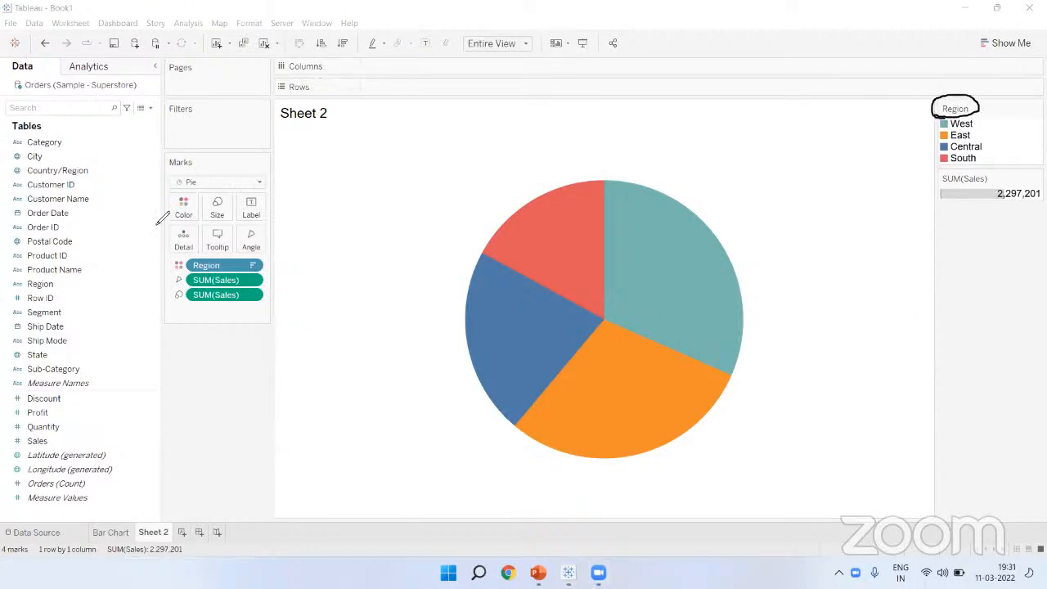
mouse_move(10, 288)
left_mouse_down()
mouse_move(70, 285)
mouse_move(45, 275)
mouse_move(6, 295)
mouse_move(15, 280)
left_mouse_up()
mouse_move(75, 276)
left_mouse_down()
mouse_move(182, 225)
mouse_move(242, 214)
mouse_move(222, 200)
mouse_move(229, 231)
left_mouse_up()
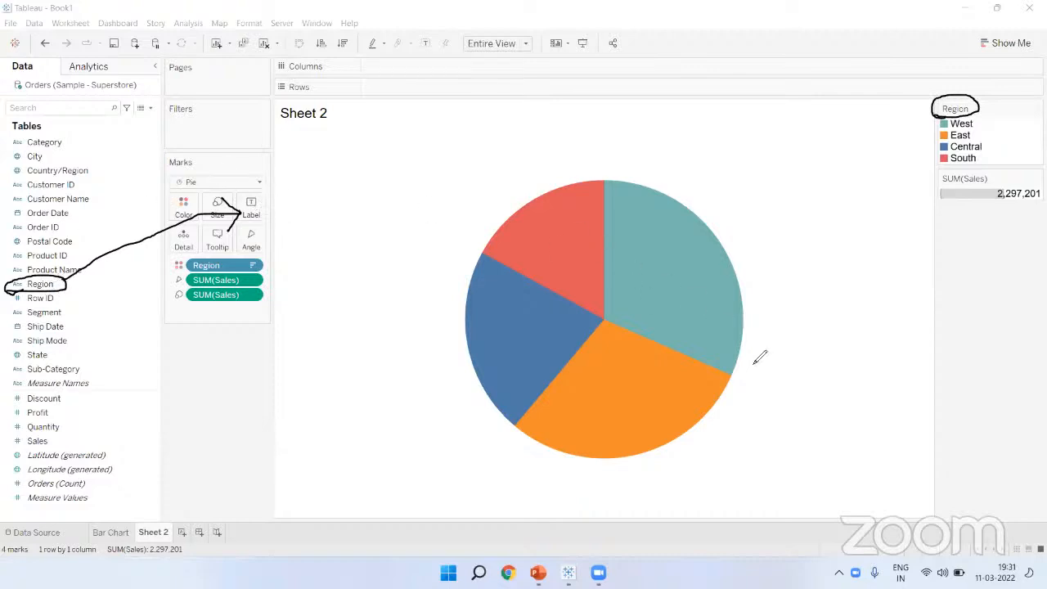
Step: Put Region and Sales on the Label card so each slice shows name and total
left_click(65, 283)
left_click_drag(65, 284, 255, 209)
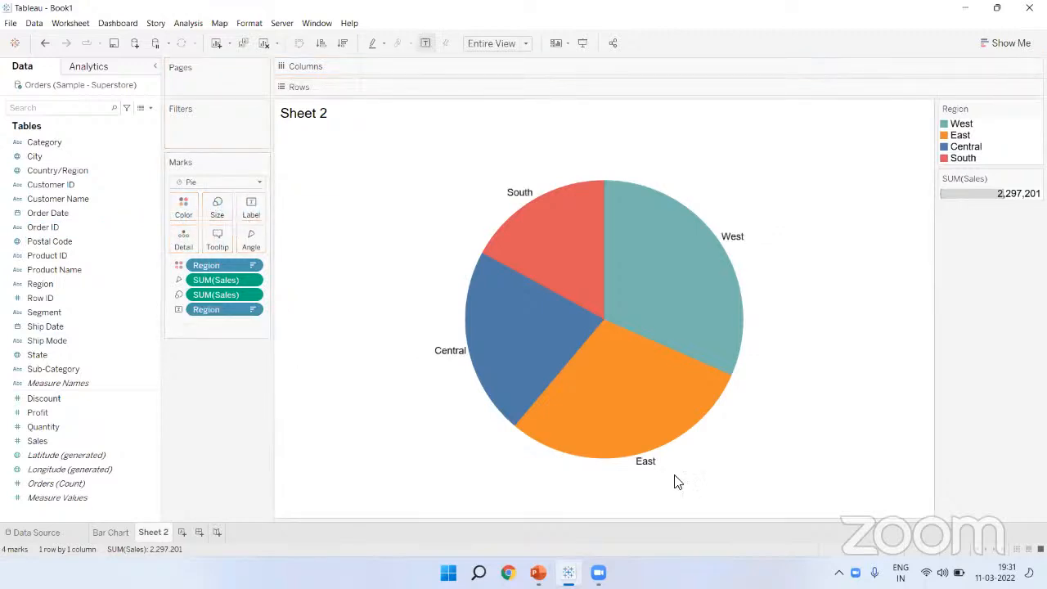
left_click(749, 484)
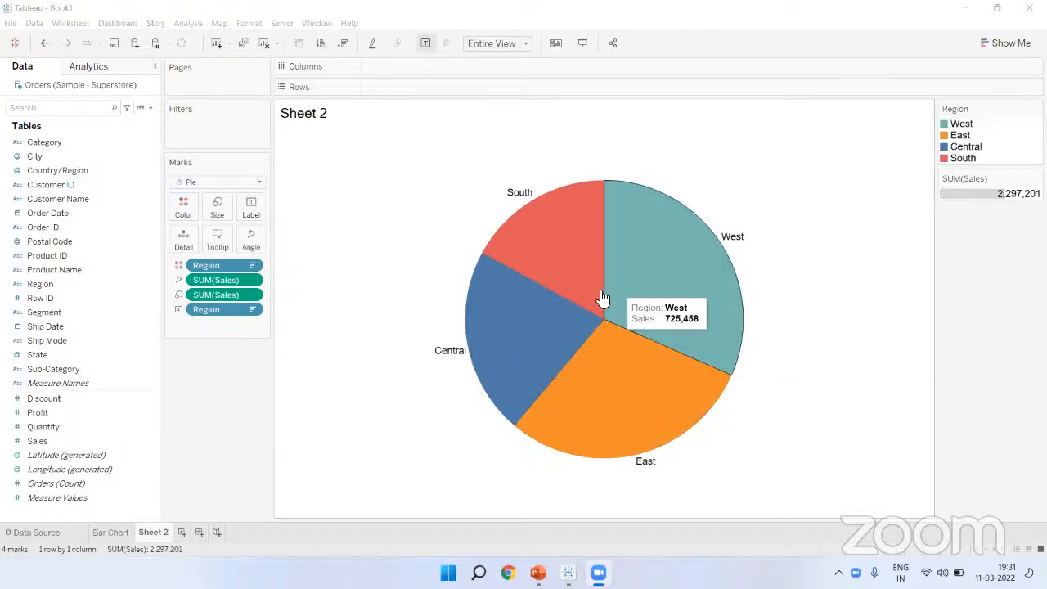
left_click(49, 441)
left_click(65, 442)
left_click_drag(101, 371, 244, 209)
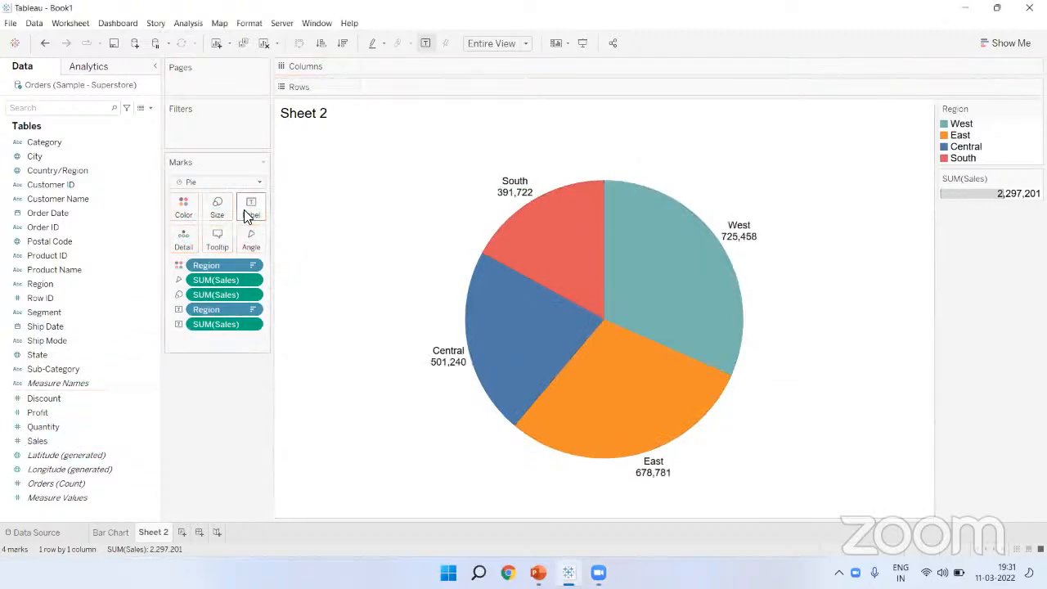
mouse_move(520, 190)
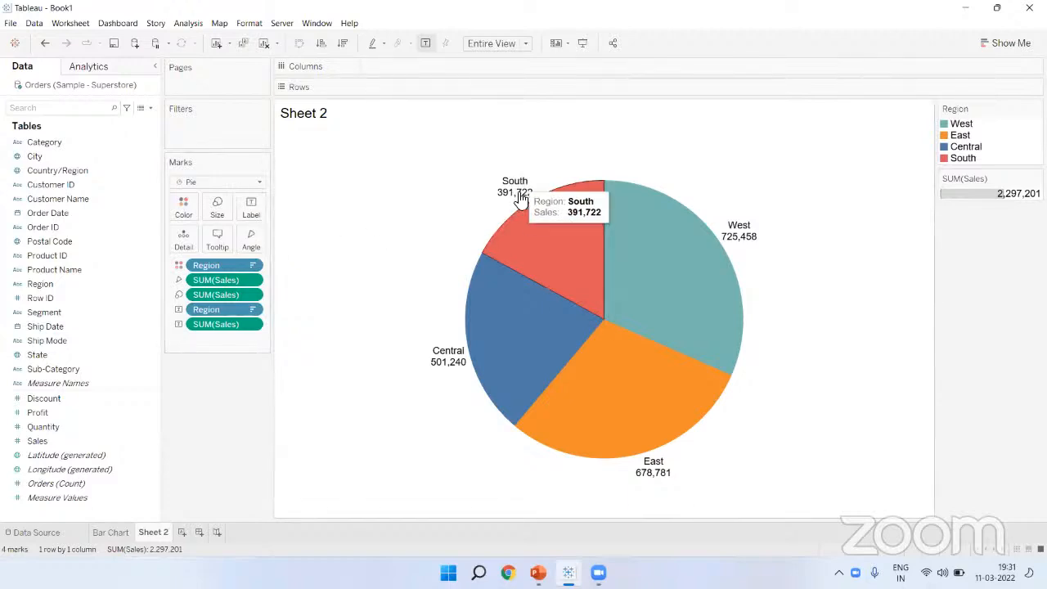
mouse_move(663, 471)
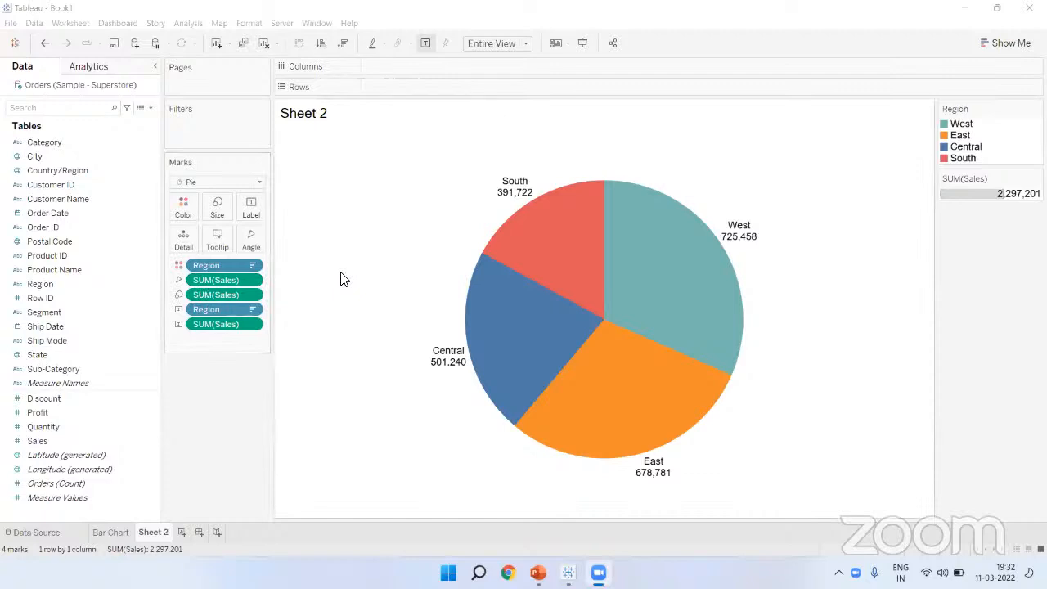
mouse_move(640, 488)
Step: Rename Sheet 2 to 'Pie Chart' and add a new blank Sheet 3
double_click(156, 533)
type("Pie")
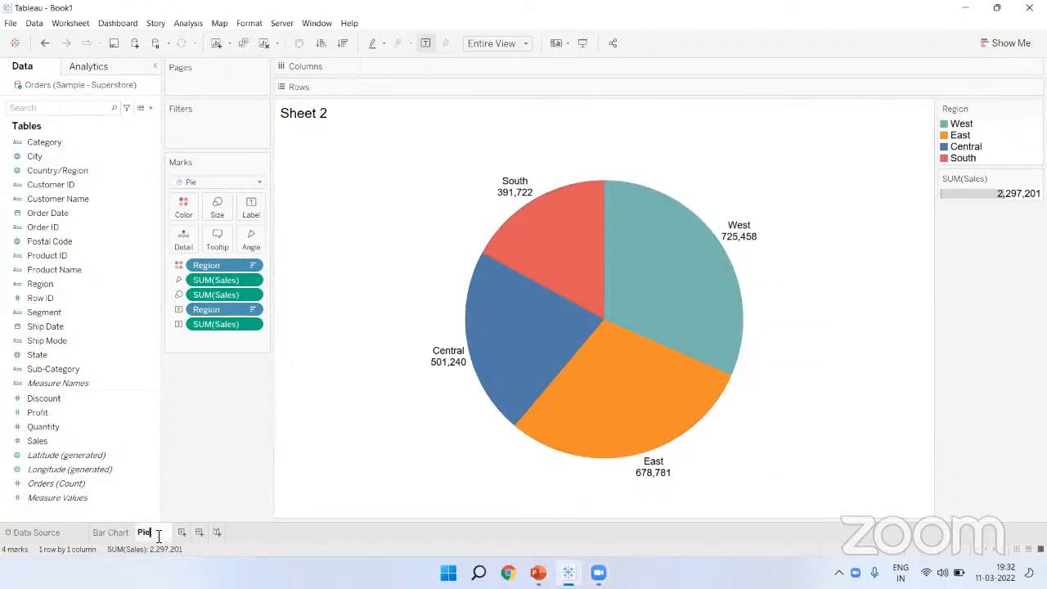
type(" Chart")
key("Return")
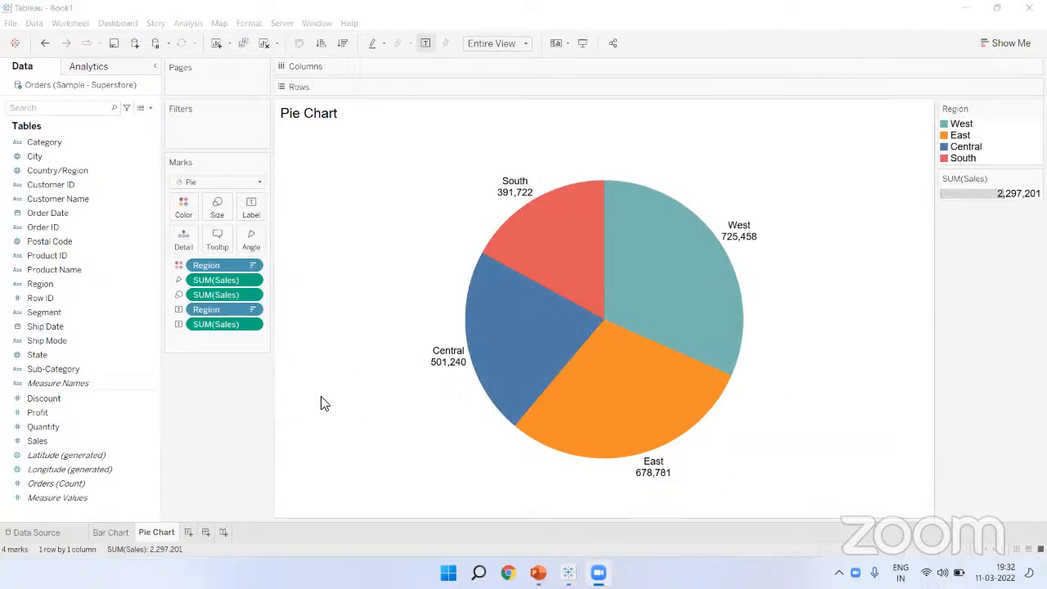
left_click(187, 533)
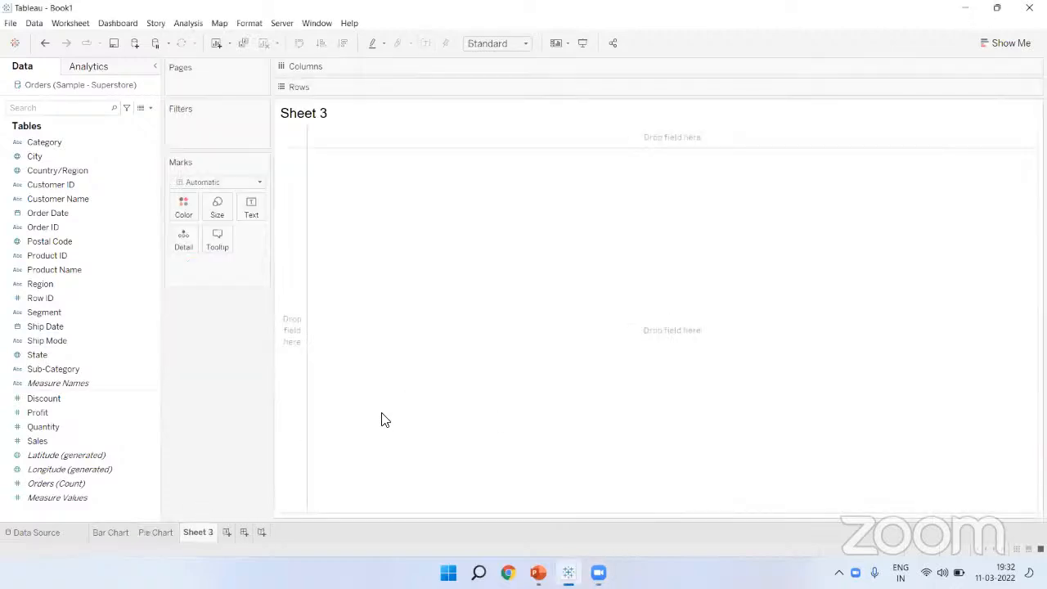
Step: Plot SUM(Sales) by YEAR(Order Date) as a line with value labels on each point
left_click(999, 43)
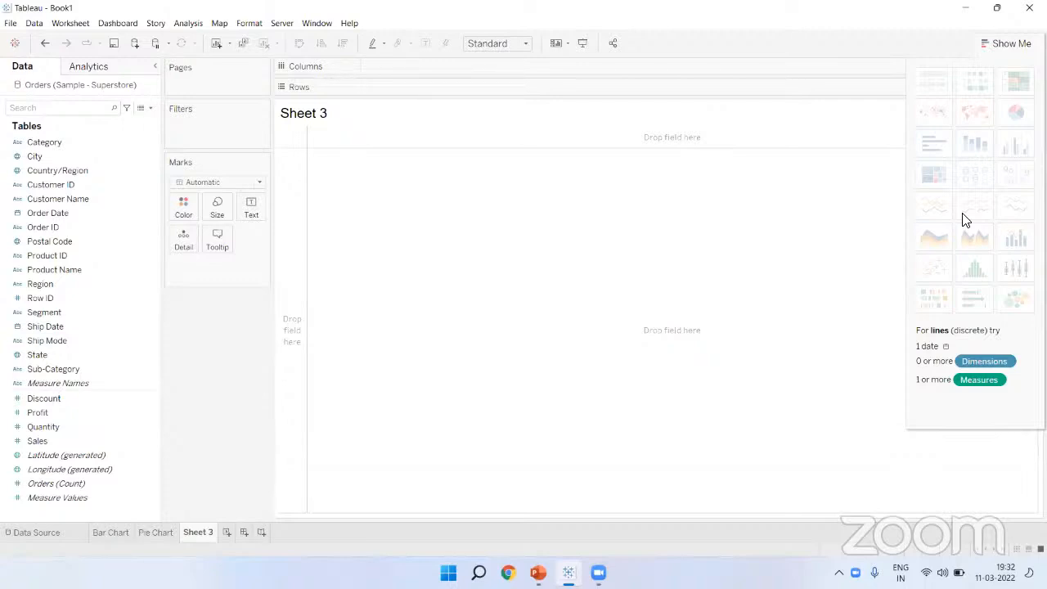
left_click(1012, 51)
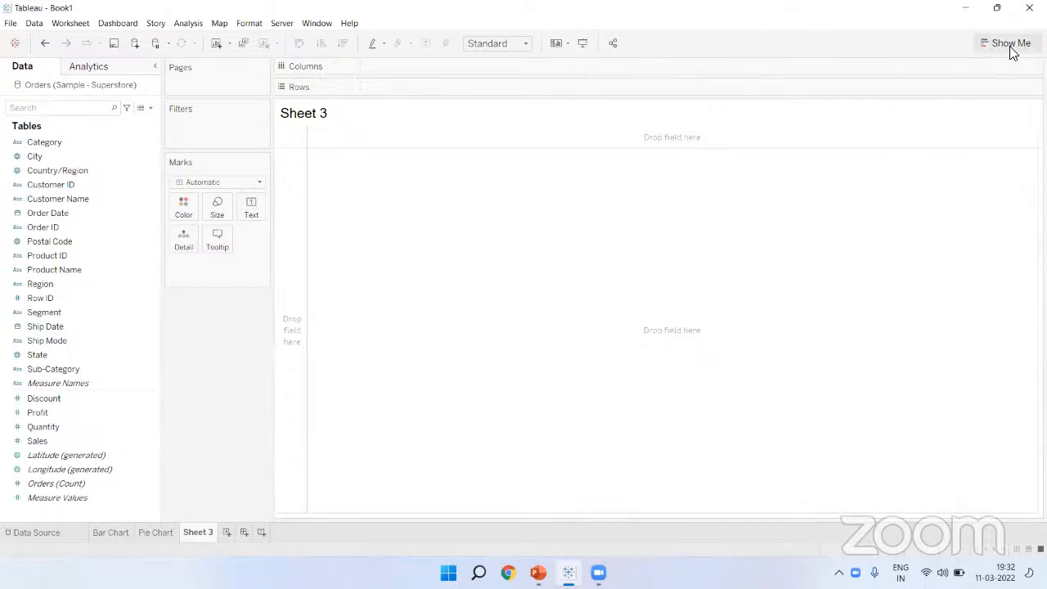
left_click(37, 213)
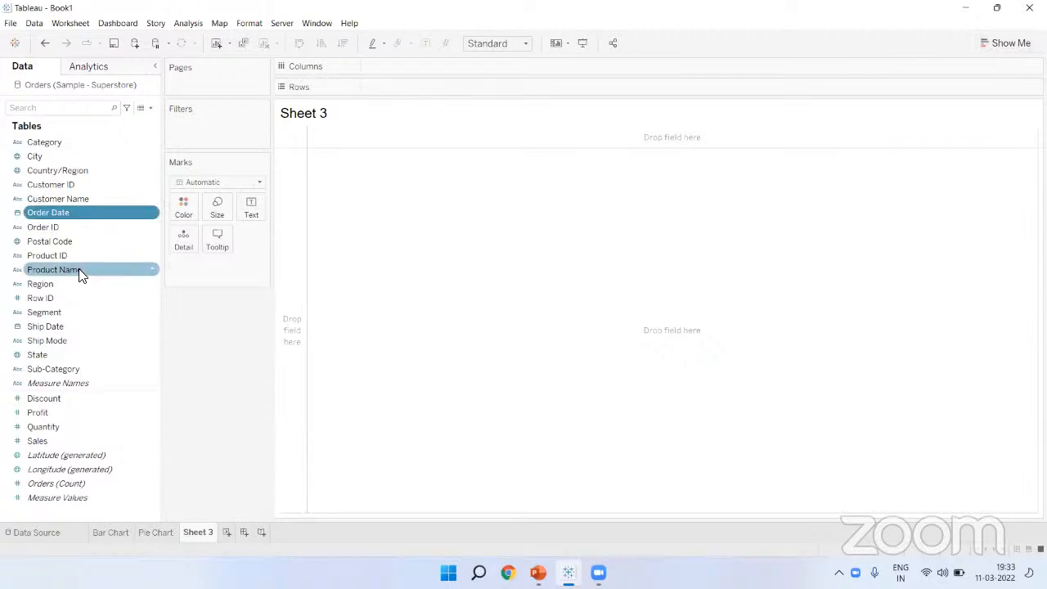
left_click_drag(78, 211, 402, 64)
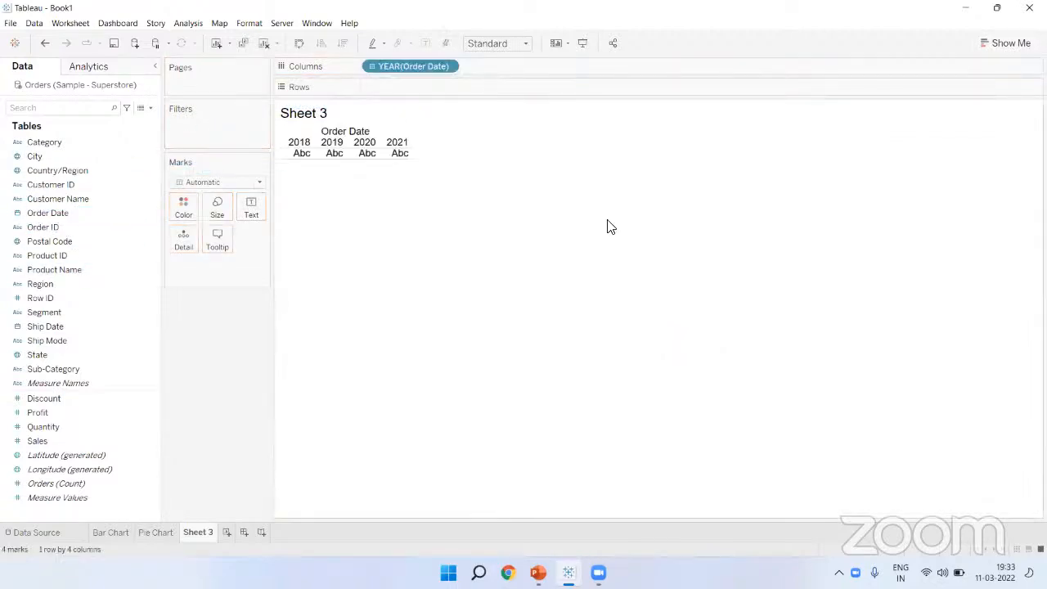
mouse_move(302, 155)
left_click_drag(81, 436, 413, 87)
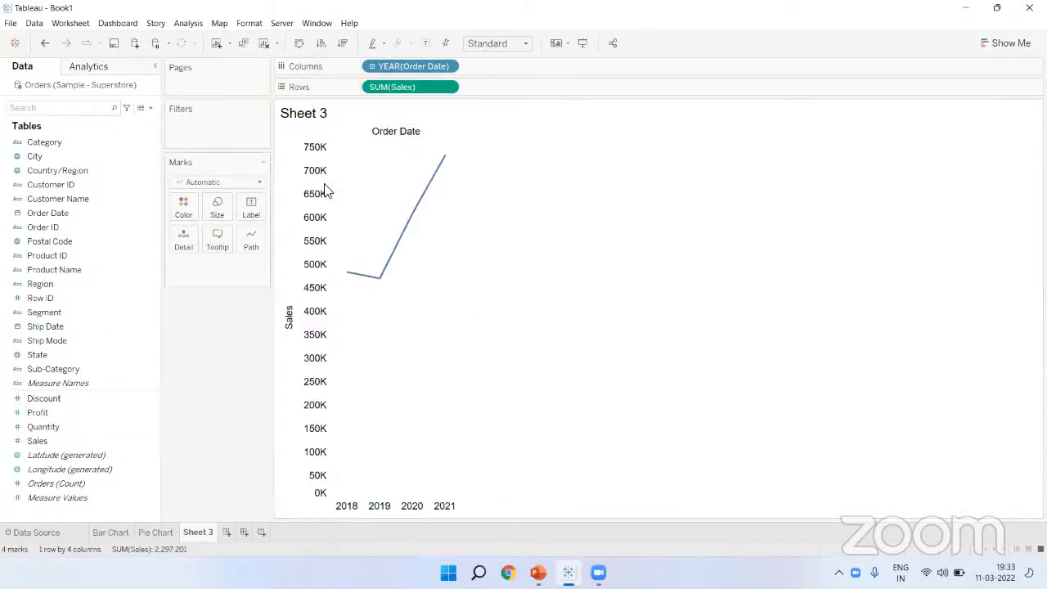
left_click(425, 42)
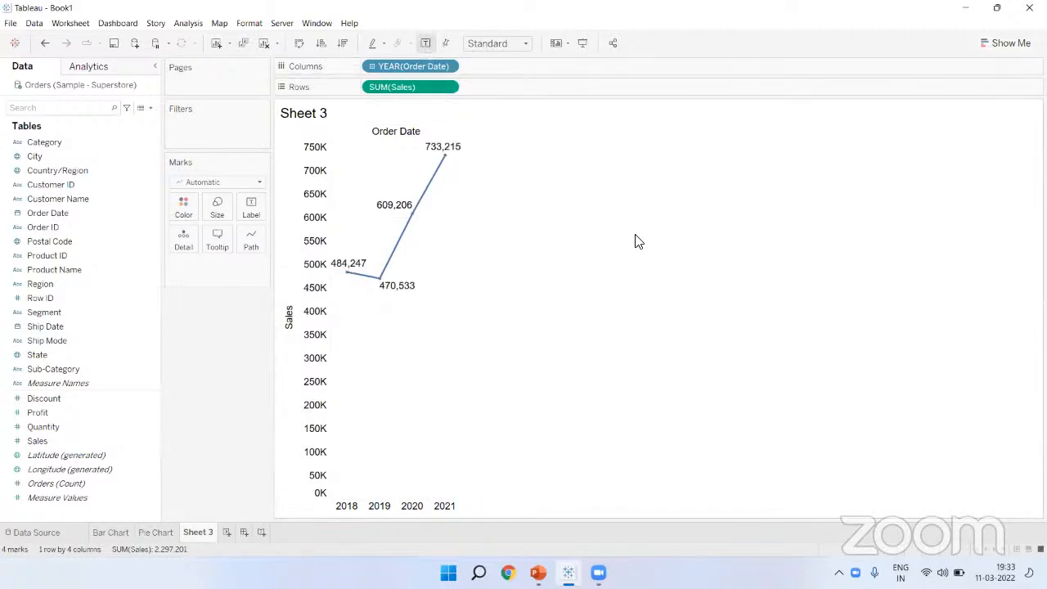
left_click(498, 45)
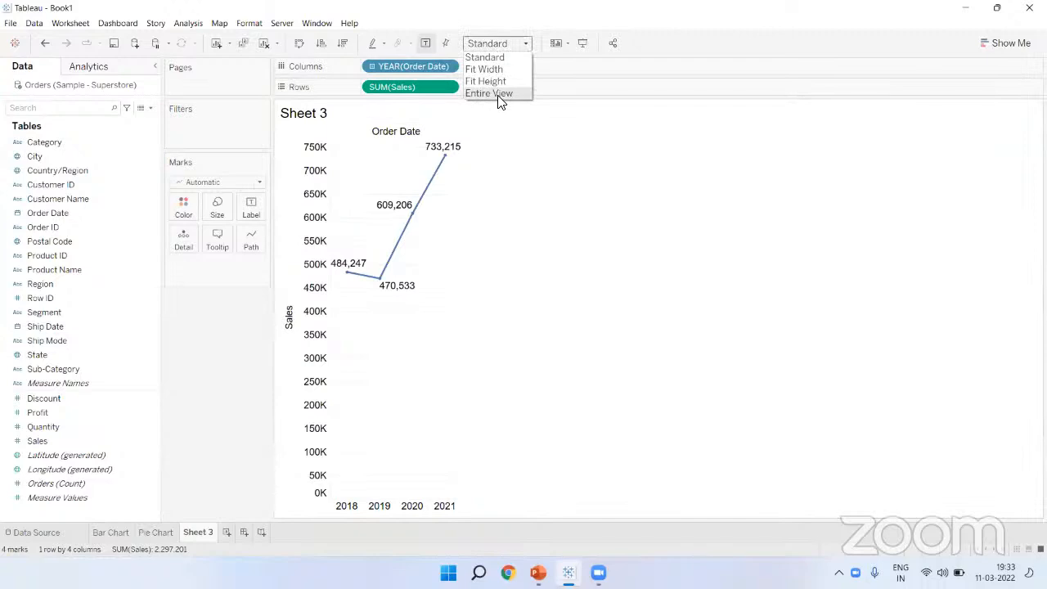
Step: Fit the yearly sales line to Entire View, showing 484,247 in 2018 rising to 733,215 in 2021
left_click(498, 95)
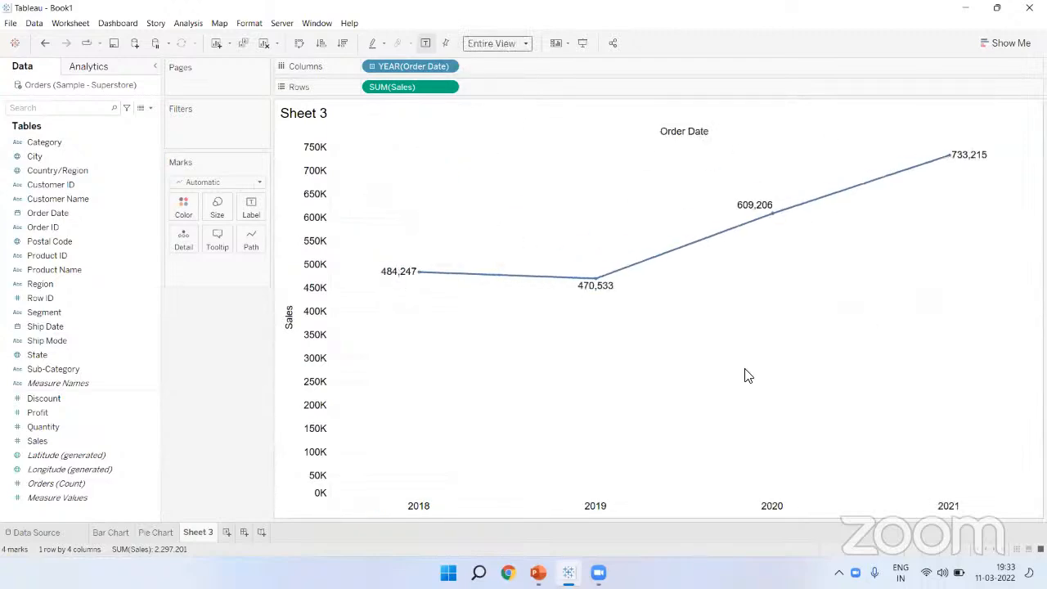
mouse_move(419, 276)
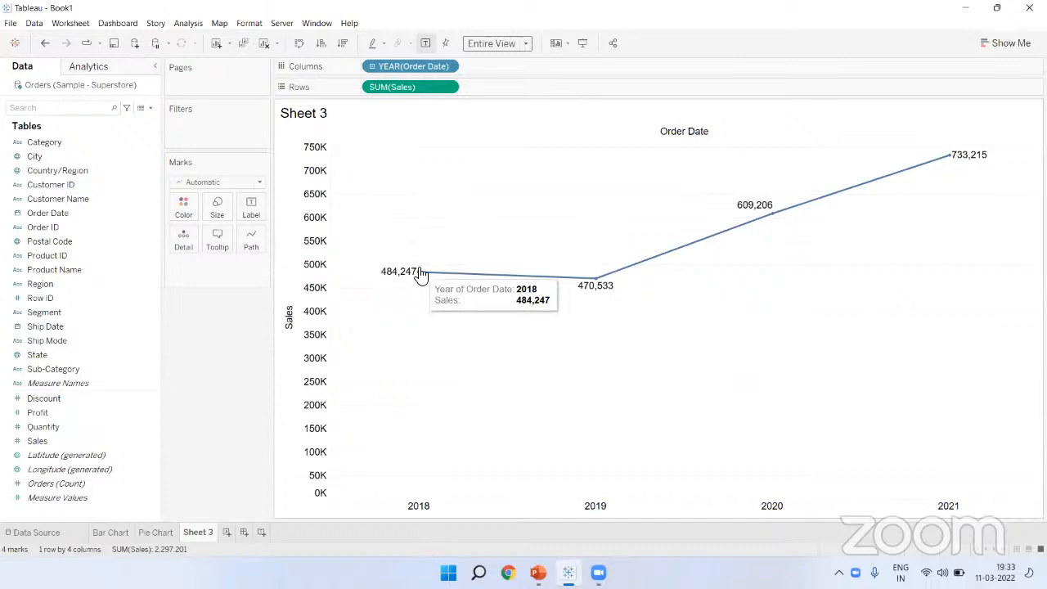
mouse_move(592, 287)
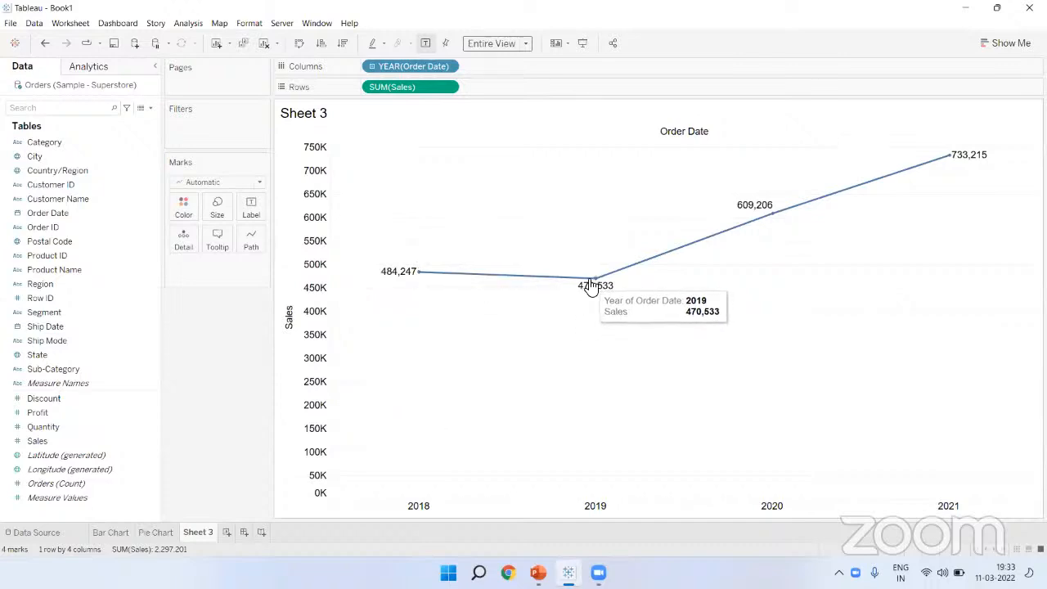
mouse_move(775, 221)
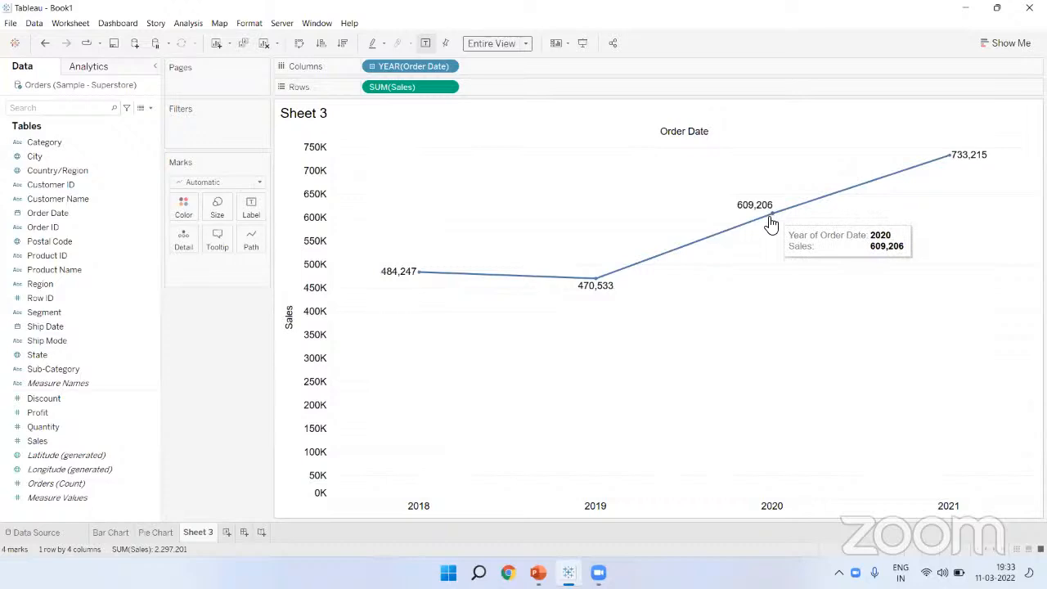
mouse_move(947, 163)
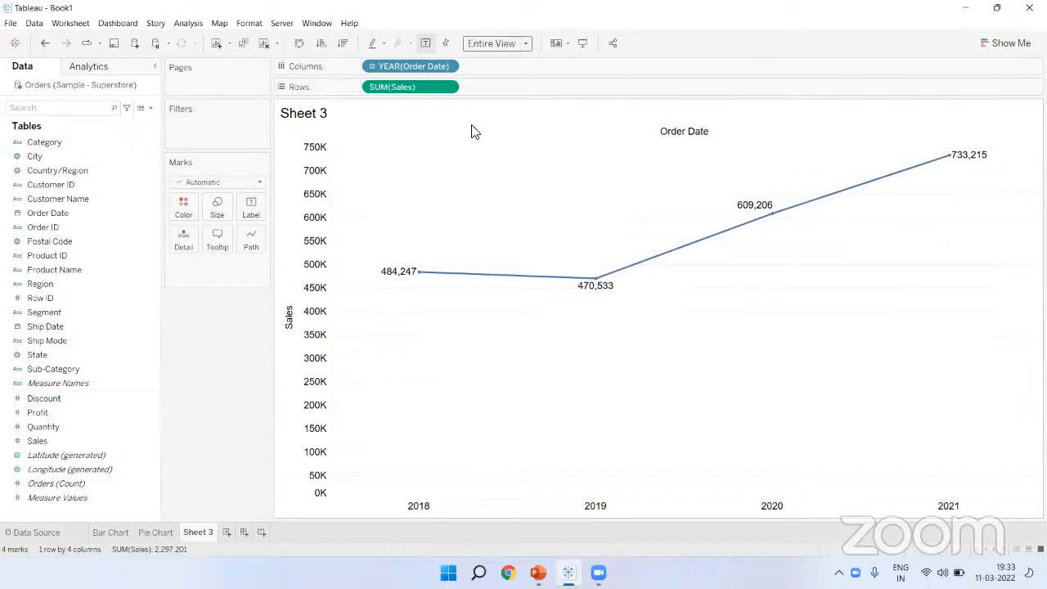
left_click(447, 65)
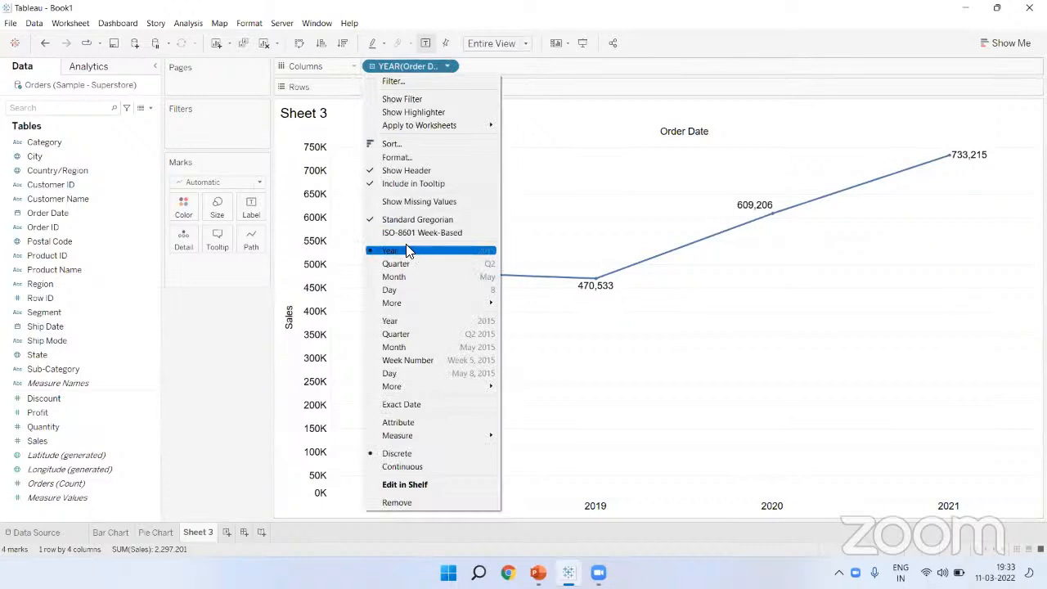
Step: Switch the date level from year to quarter, then to month January–December, peaking at 352,461 in November
left_click(401, 264)
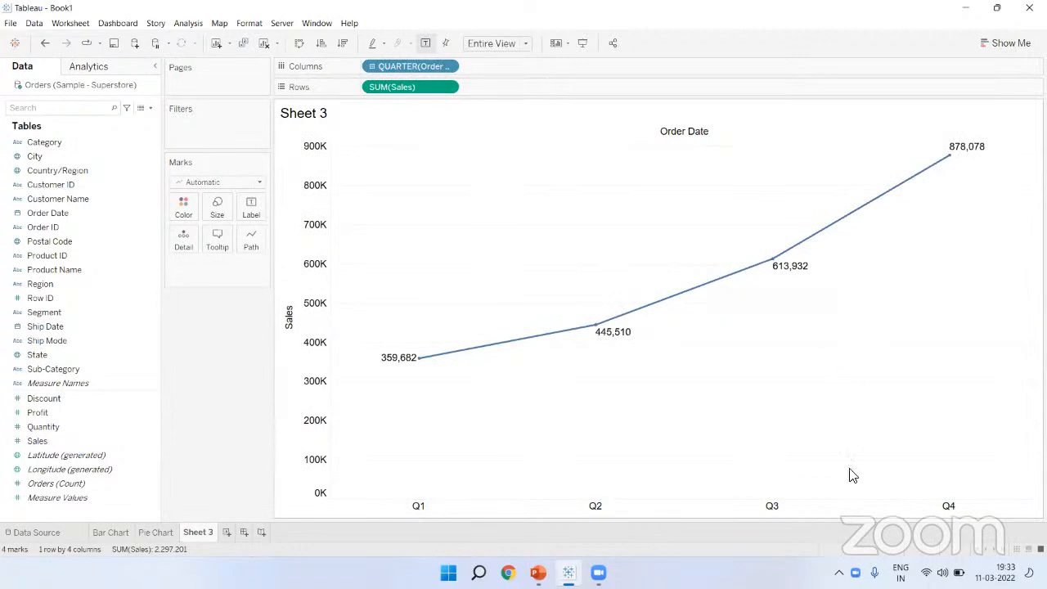
mouse_move(422, 362)
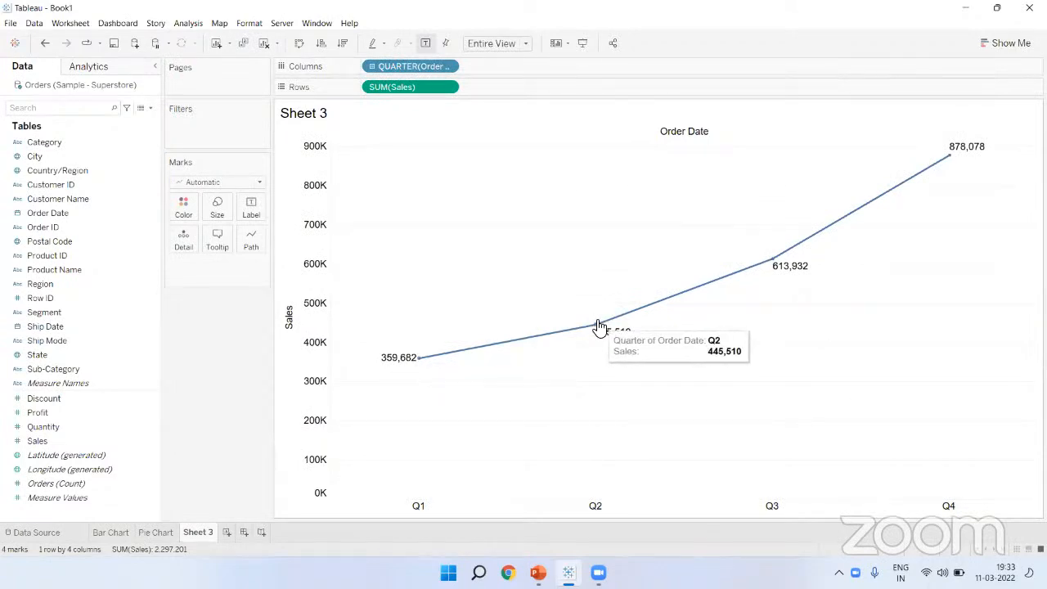
mouse_move(775, 264)
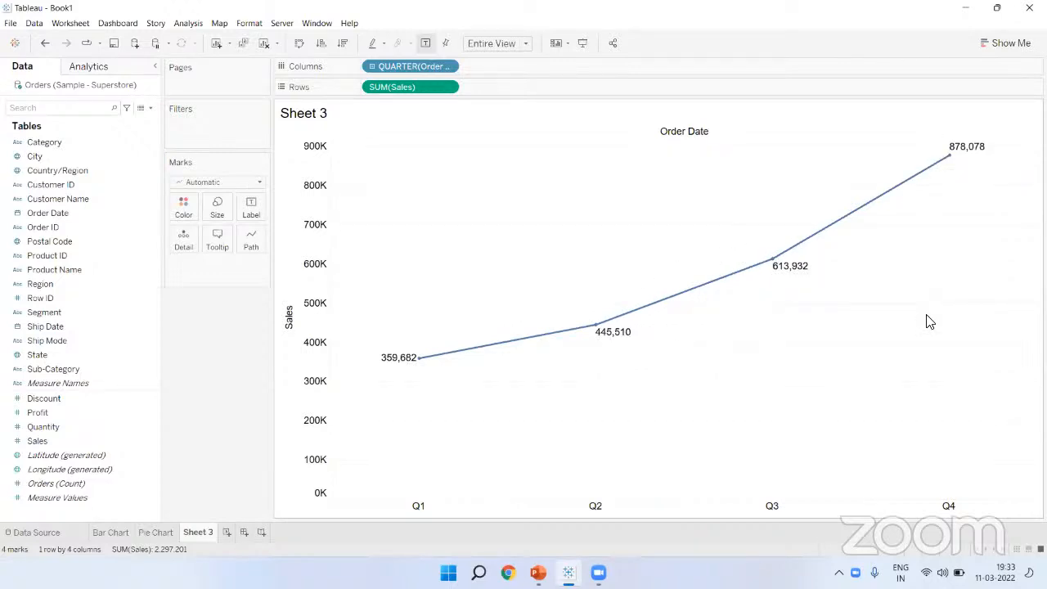
left_click(449, 69)
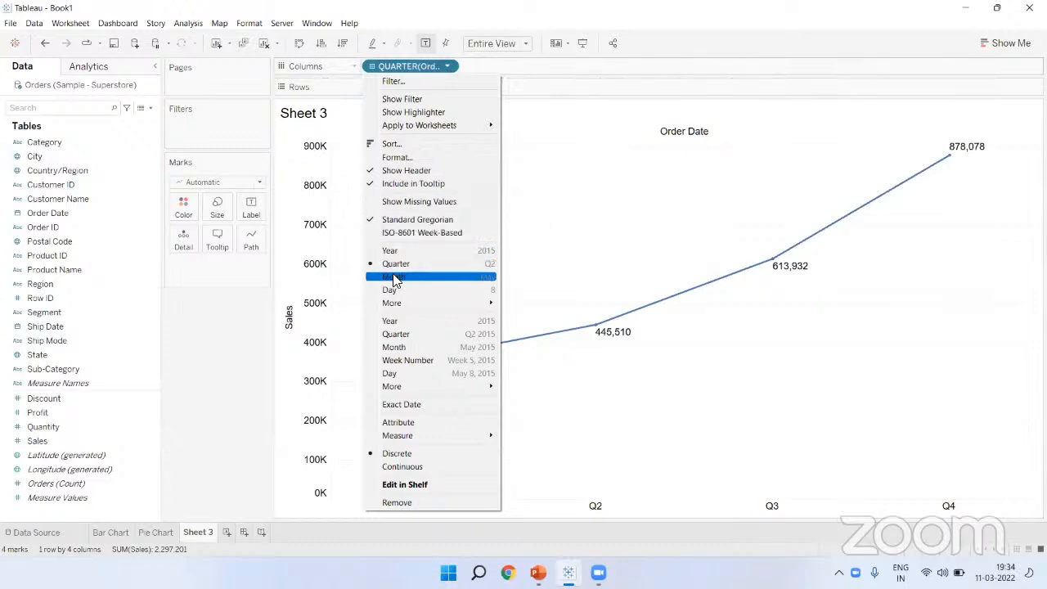
left_click(399, 279)
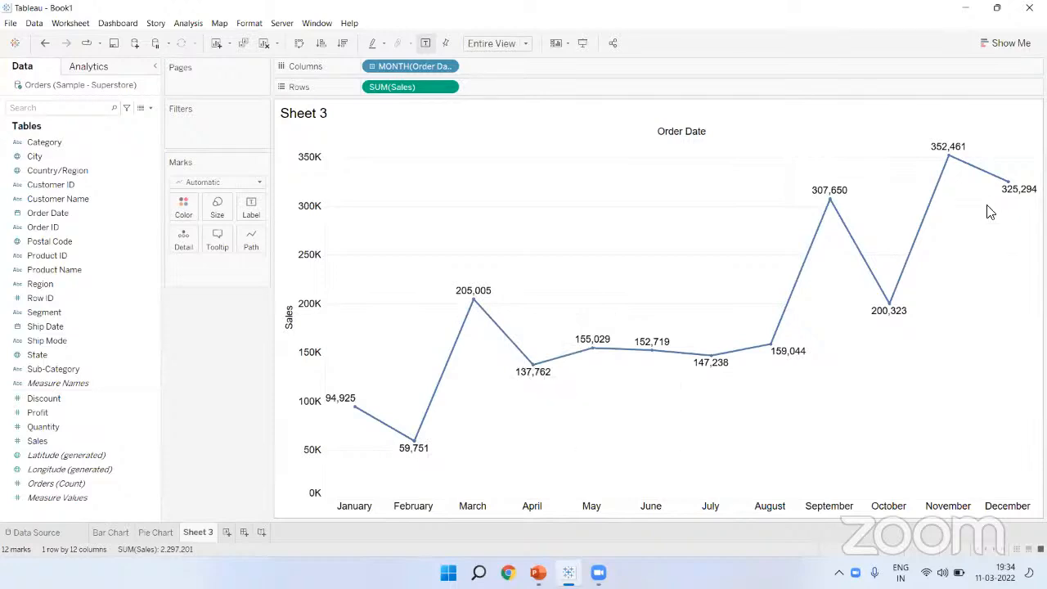
mouse_move(1005, 193)
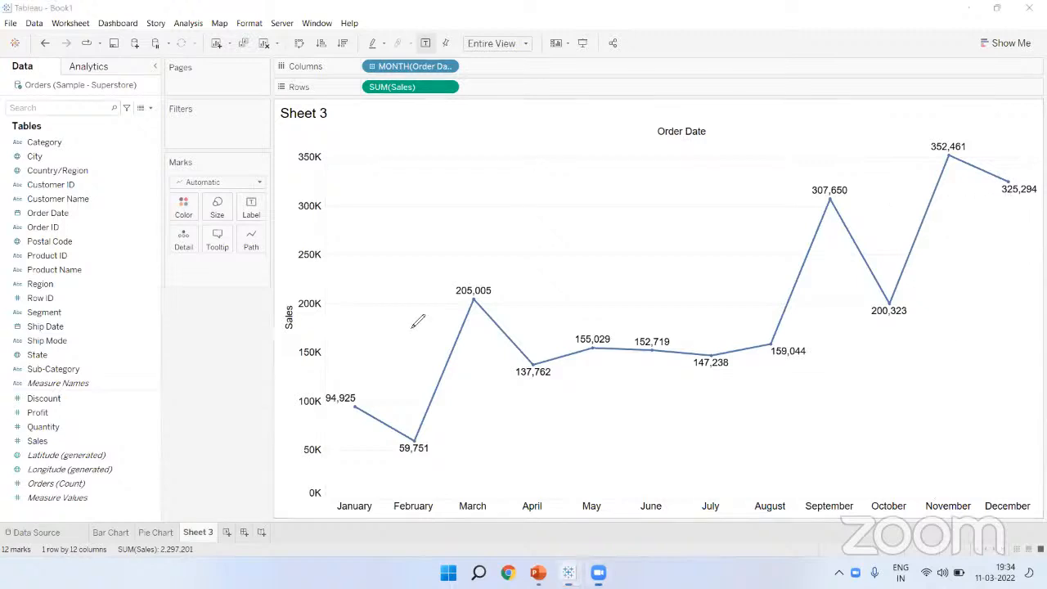
left_click(406, 161)
type("2018")
key("Return")
type("2019")
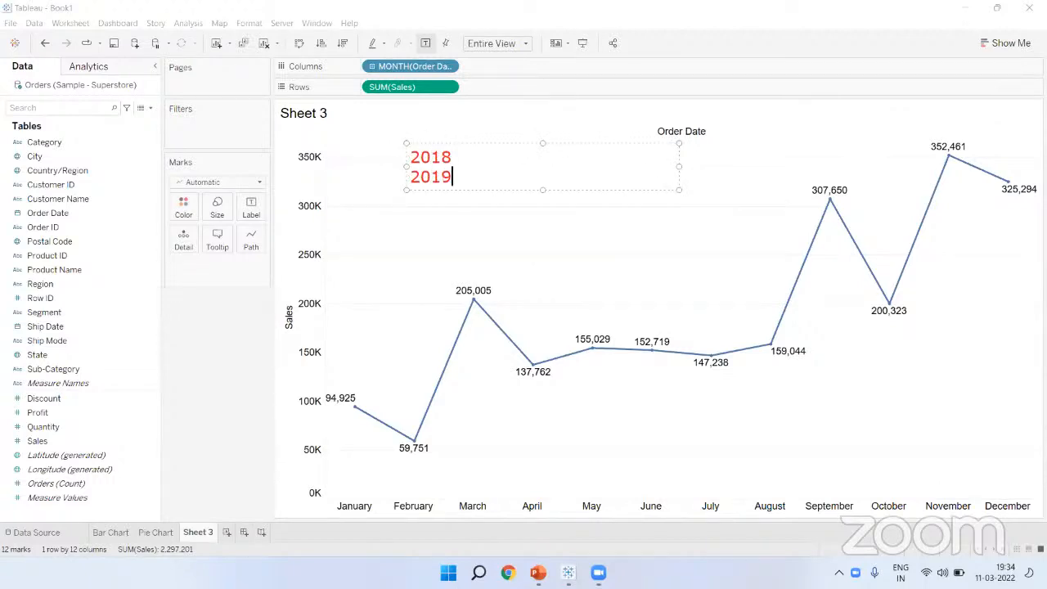
key("Return")
type("2020")
key("Return")
type("2021")
left_click(356, 344)
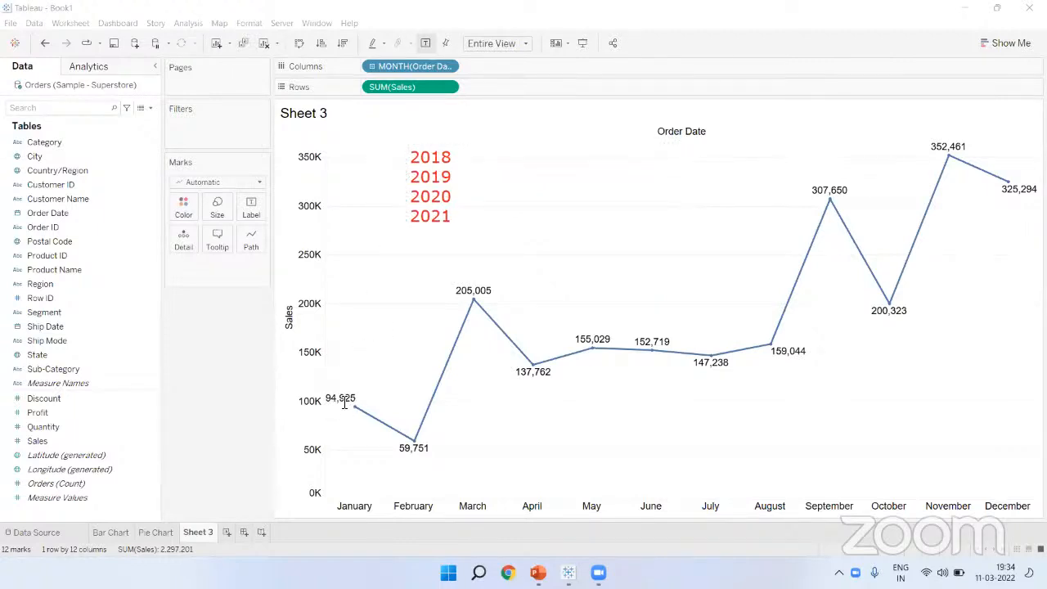
left_click(467, 162)
type("Jan")
key("Return")
type("Jan")
key("Return")
type("Jan")
key("Return")
type("Jan")
left_click(410, 245)
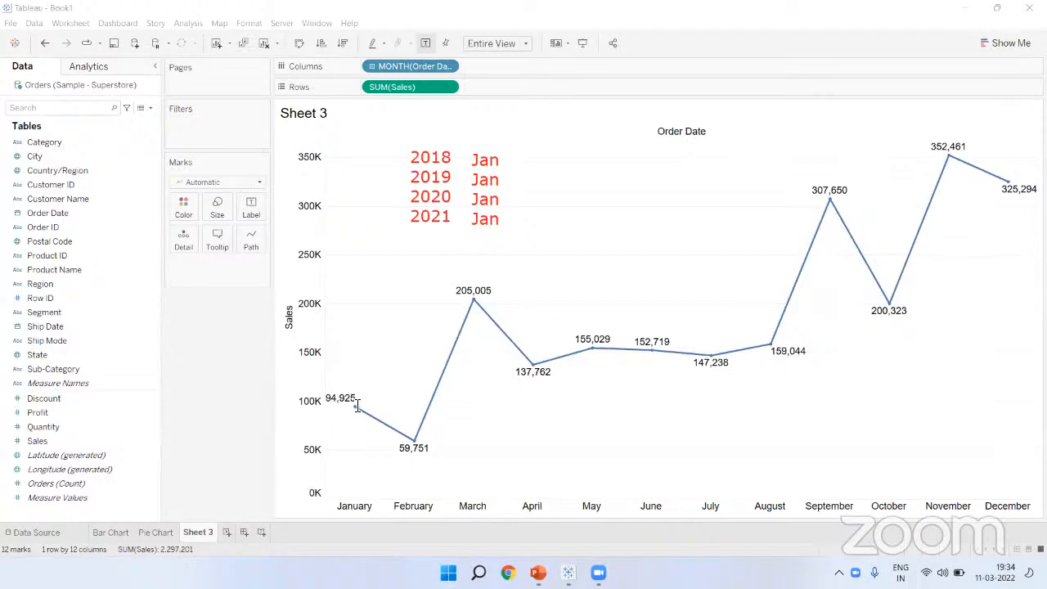
mouse_move(491, 168)
left_mouse_down()
mouse_move(517, 214)
mouse_move(514, 241)
left_mouse_up()
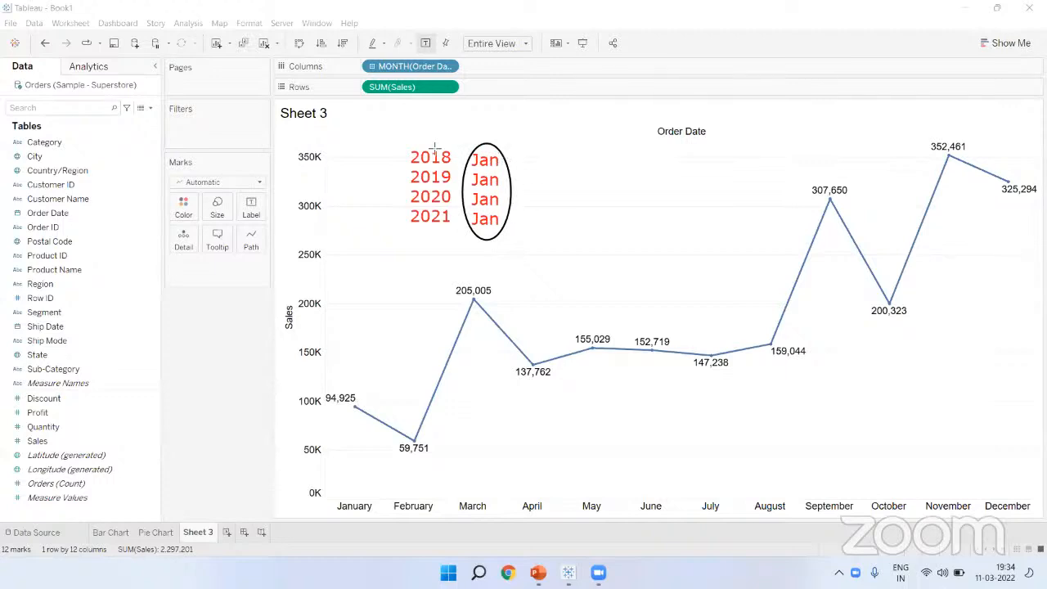
left_click_drag(401, 144, 440, 177)
left_click_drag(473, 221, 472, 235)
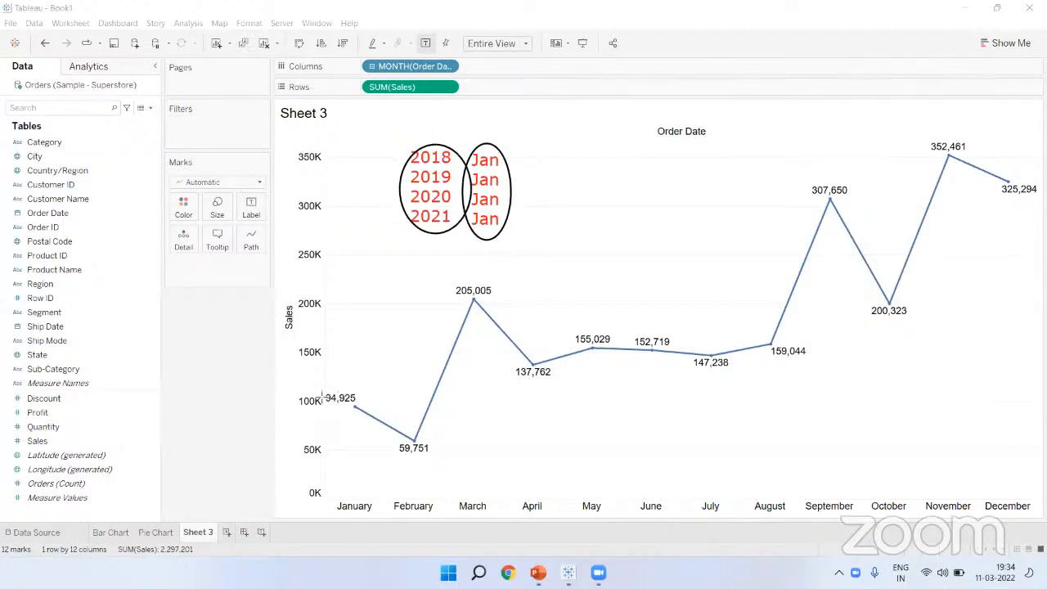
left_click_drag(316, 387, 361, 411)
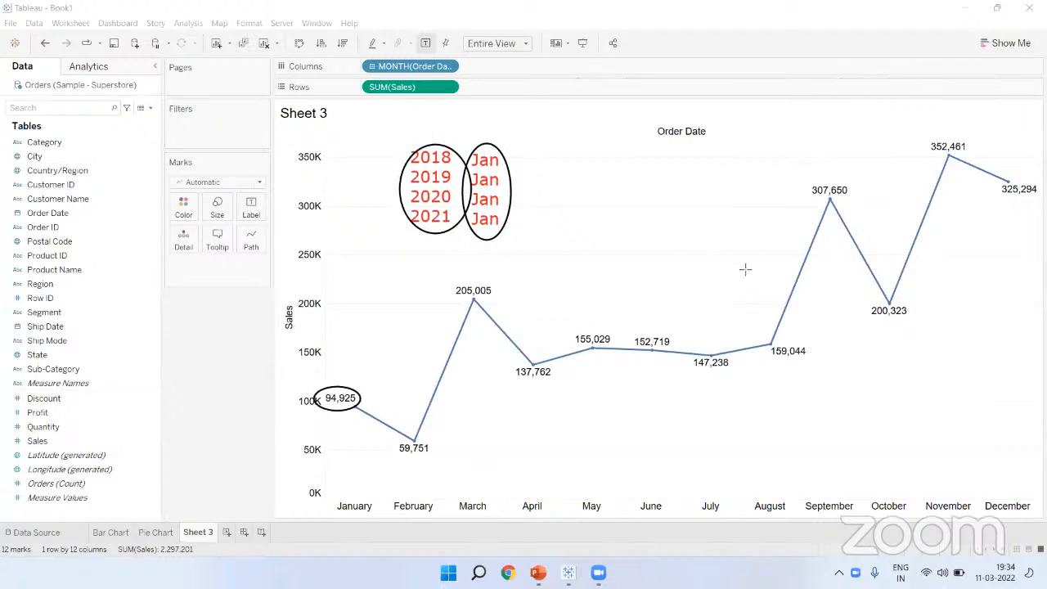
mouse_move(362, 54)
left_mouse_down()
mouse_move(378, 69)
mouse_move(463, 80)
left_mouse_up()
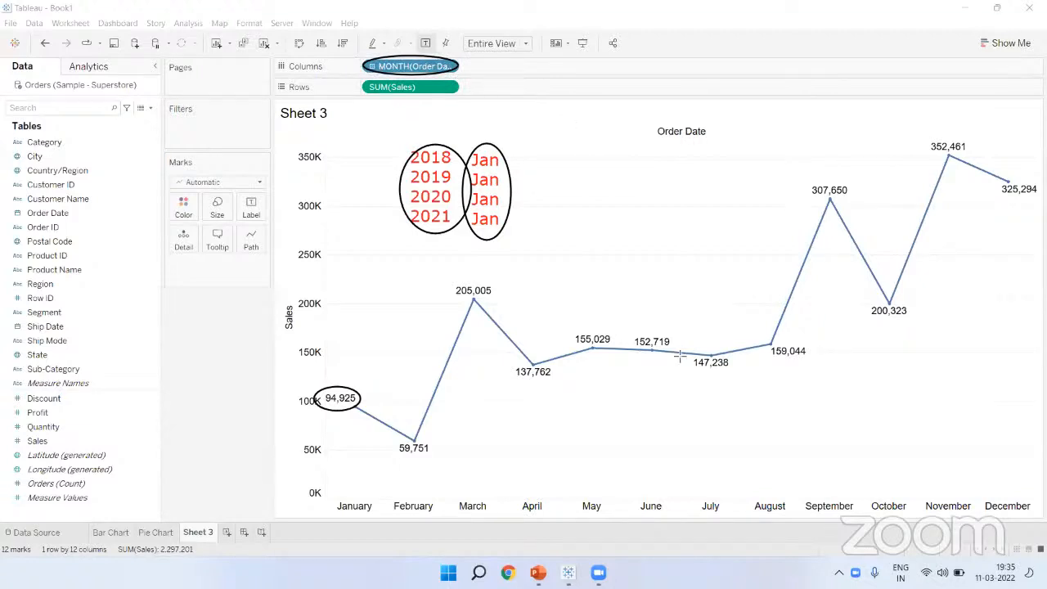
key("Escape")
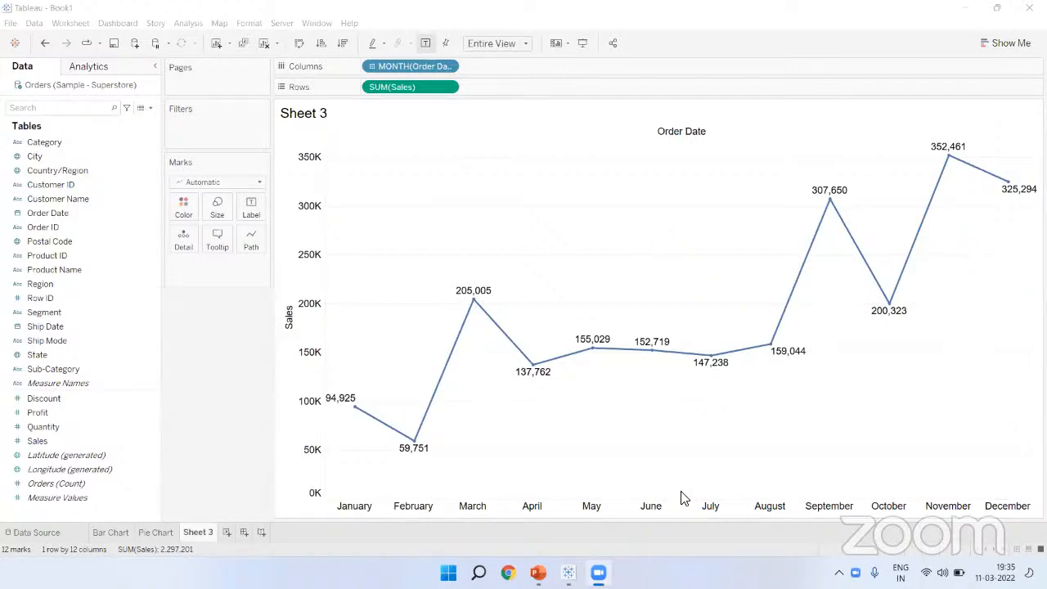
Step: Make the date a continuous month timeline for 2018–2021 and enter Presentation Mode
left_click(448, 69)
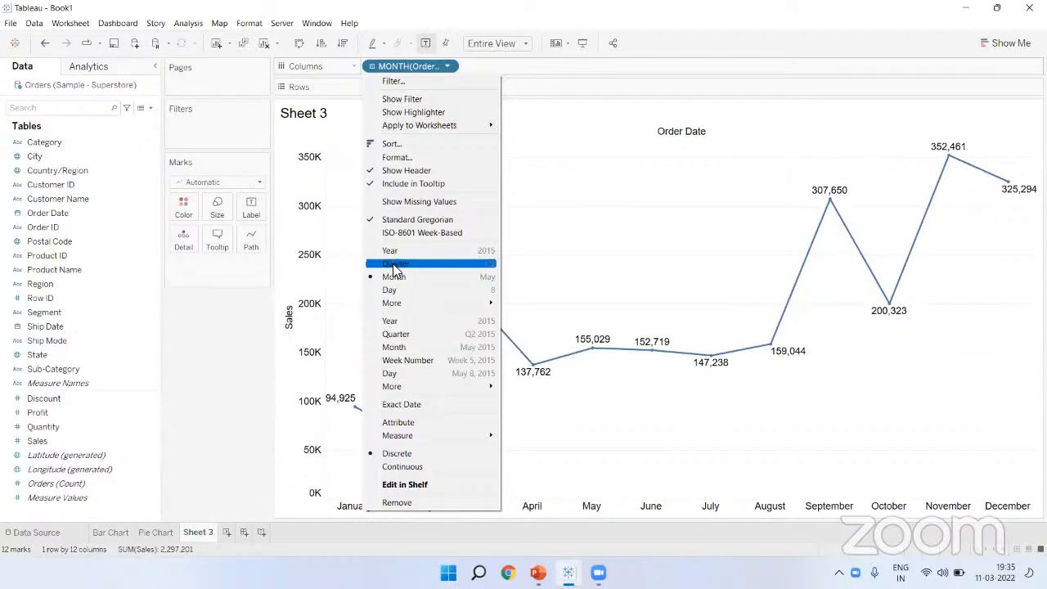
left_click(409, 347)
left_click(582, 43)
mouse_move(99, 473)
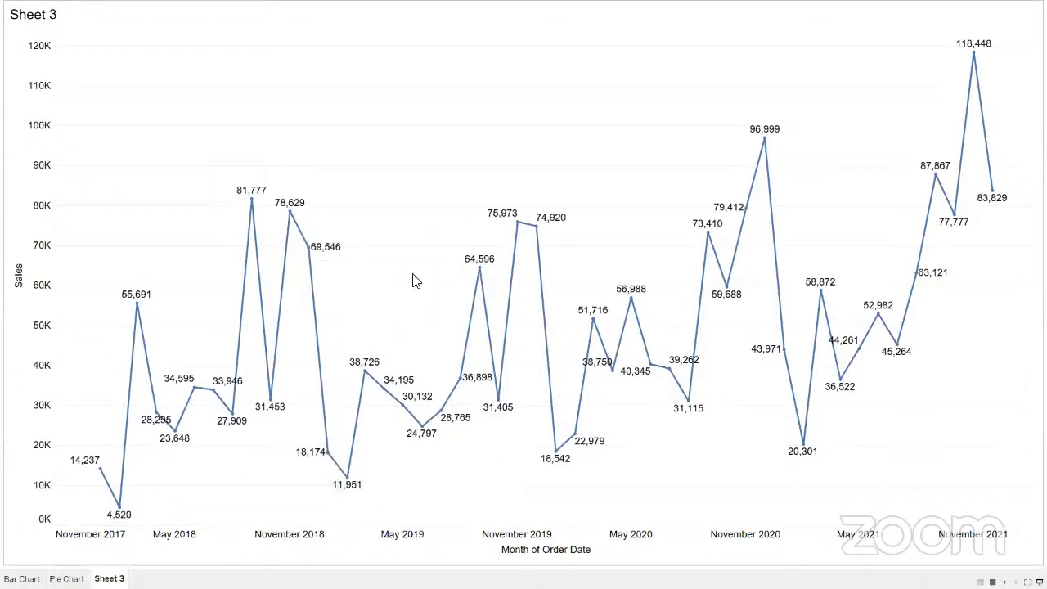
Step: Exit Presentation Mode, annotate the green and blue pills, and view the Show Me suggestions
key("Escape")
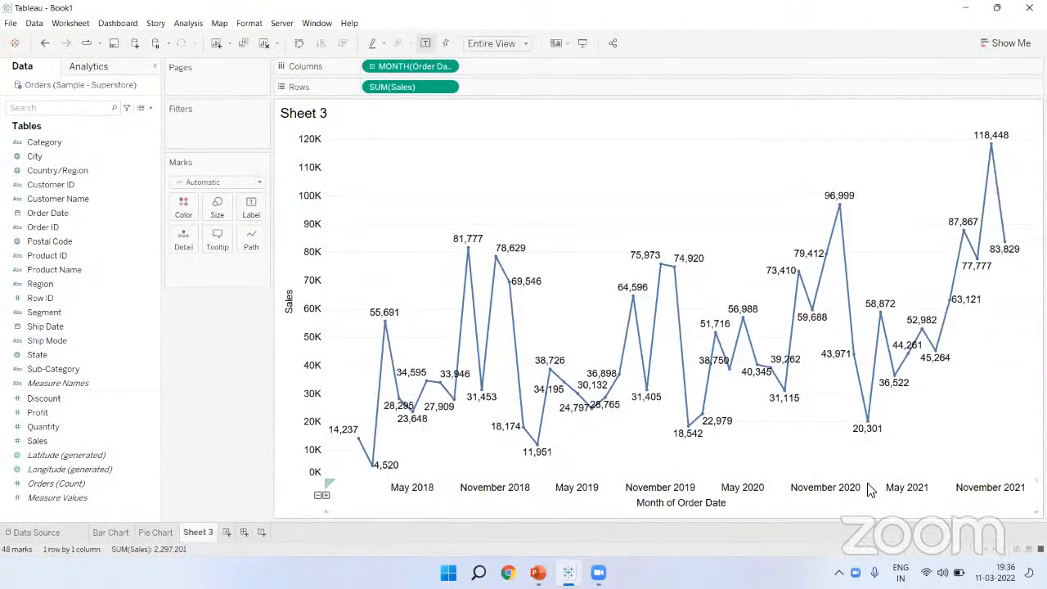
mouse_move(367, 70)
left_mouse_down()
mouse_move(458, 69)
mouse_move(423, 40)
mouse_move(360, 90)
mouse_move(352, 74)
left_mouse_up()
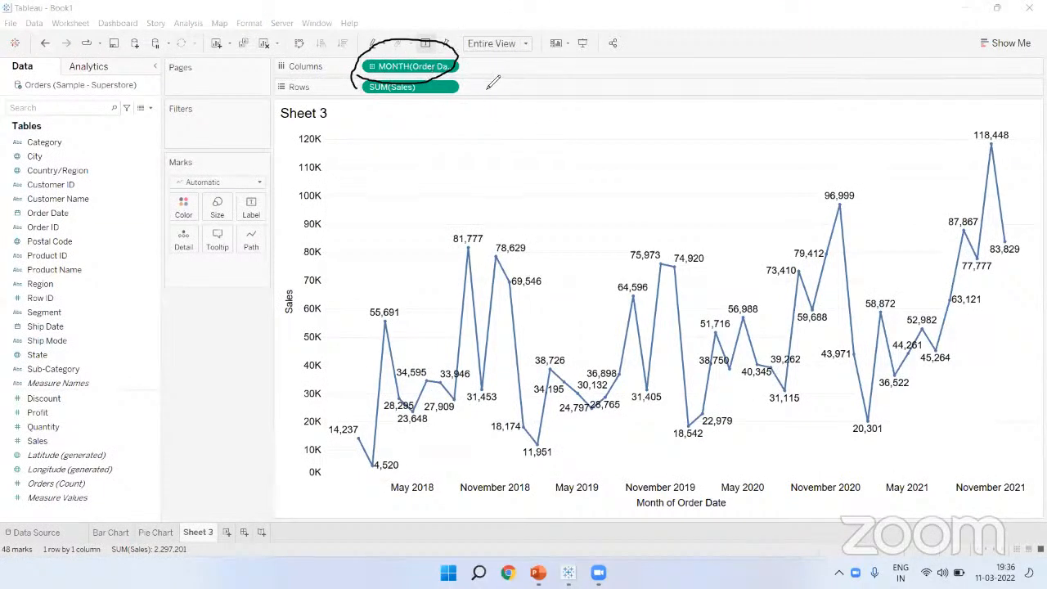
mouse_move(543, 99)
left_mouse_down()
mouse_move(545, 88)
mouse_move(618, 83)
mouse_move(642, 103)
left_mouse_up()
mouse_move(553, 160)
left_mouse_down()
mouse_move(561, 177)
mouse_move(619, 185)
left_mouse_up()
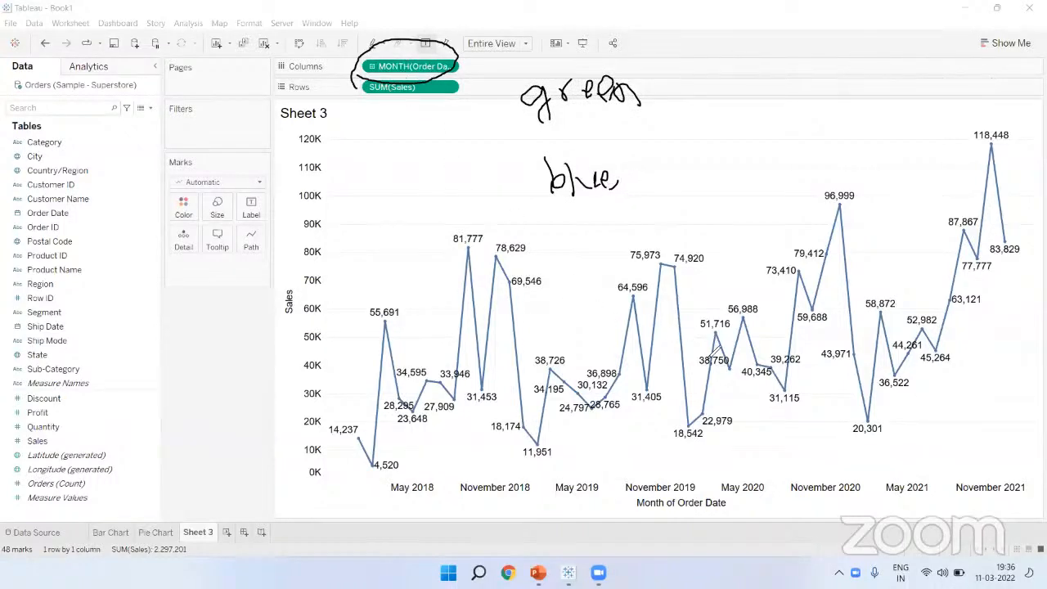
left_click(1006, 43)
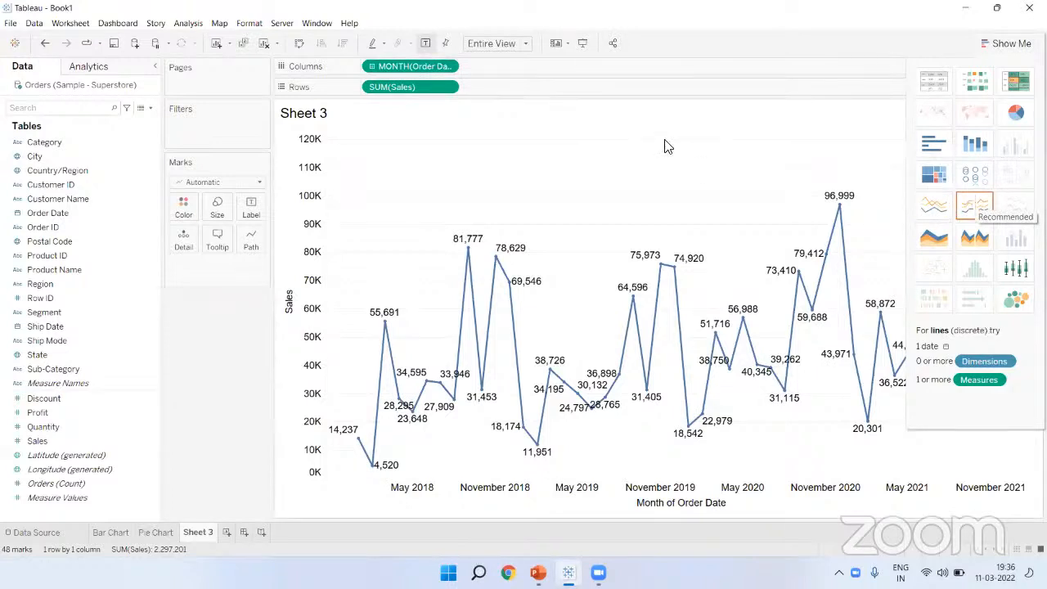
Step: Hide Show Me and rename Sheet 3 to 'Line Chart'
left_click(994, 42)
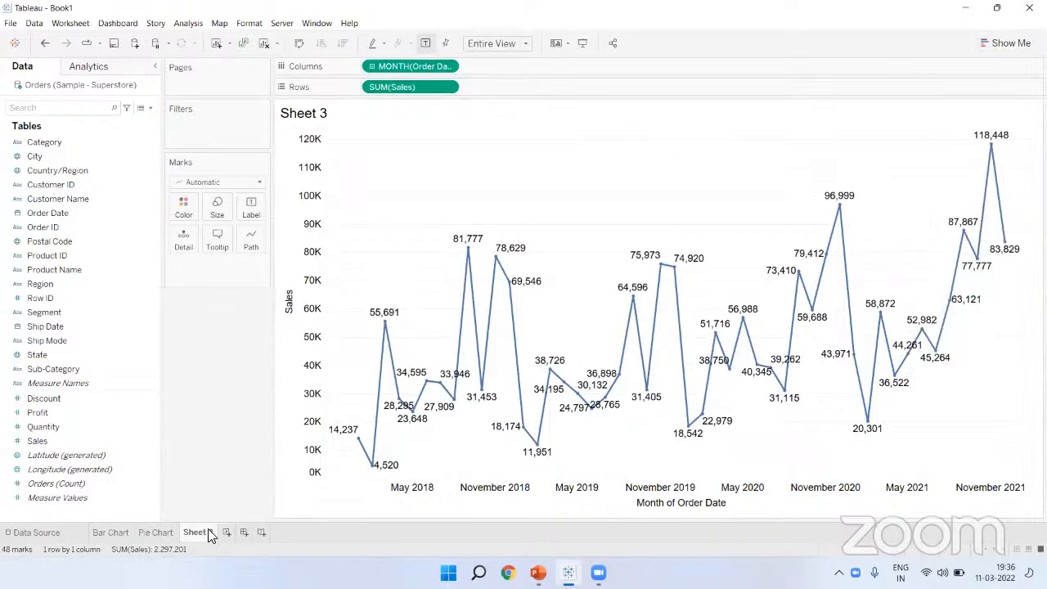
type("Line Chart")
key("Return")
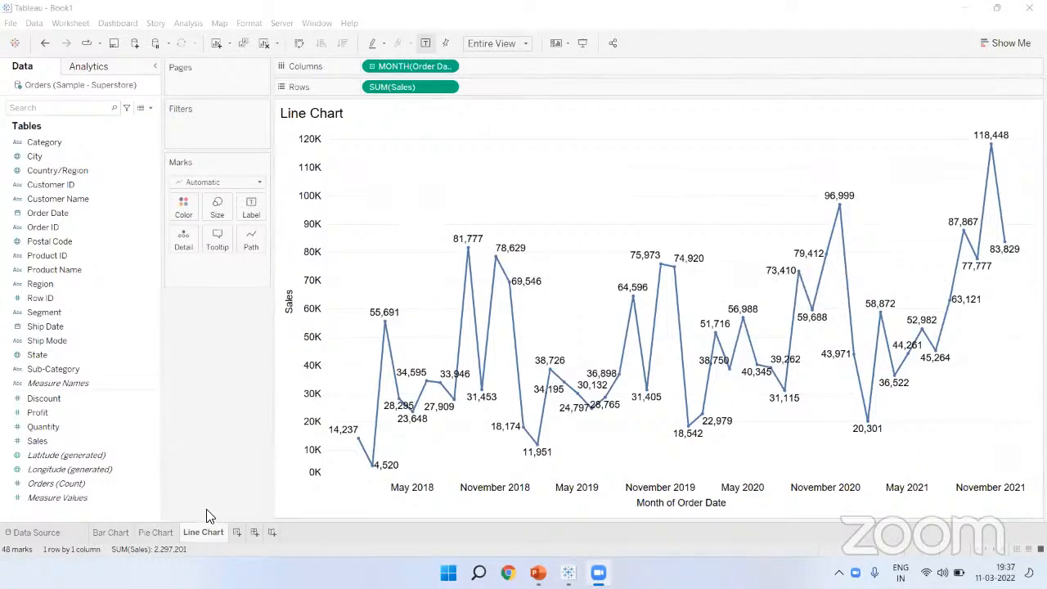
Step: Check the Bar Chart and Pie Chart sheets, then add a new blank Sheet 4
left_click(116, 534)
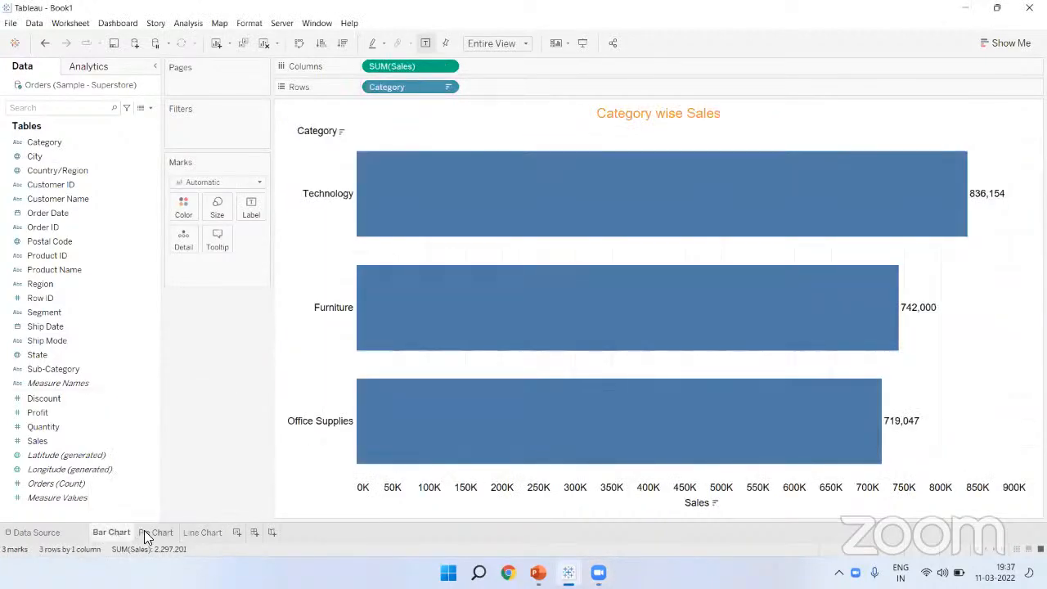
left_click(147, 533)
left_click(204, 532)
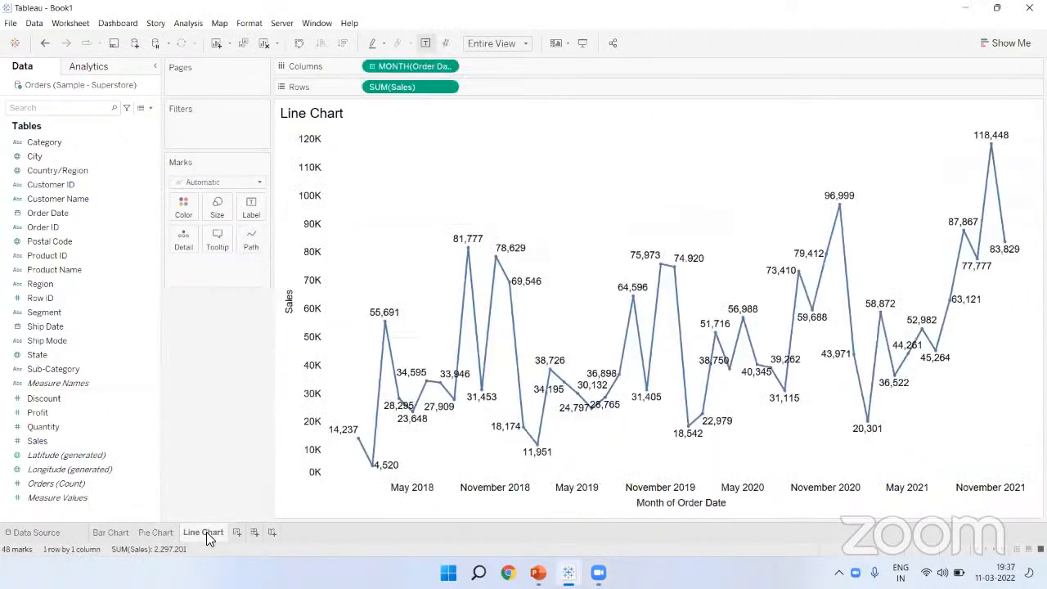
left_click(237, 532)
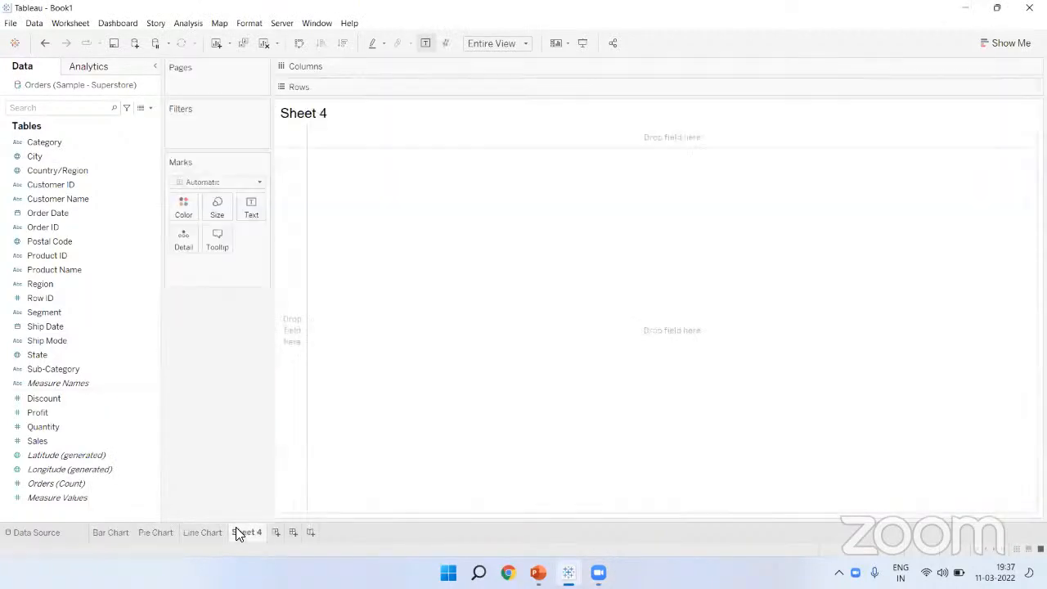
Step: Put Category then Sub-Category on Rows and Sales on Columns for horizontal bars
left_click(1006, 43)
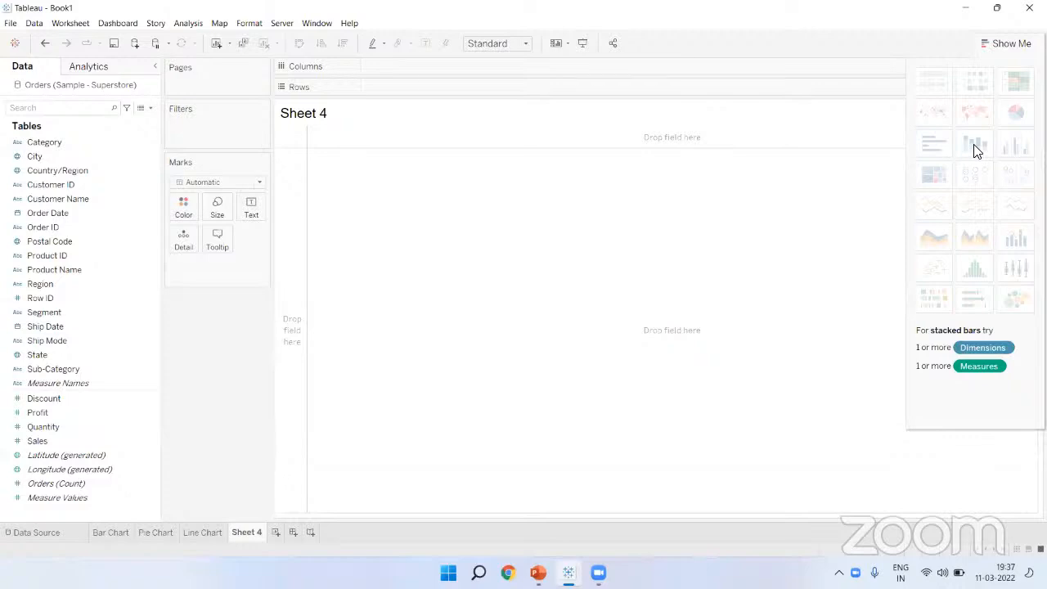
left_click(1008, 43)
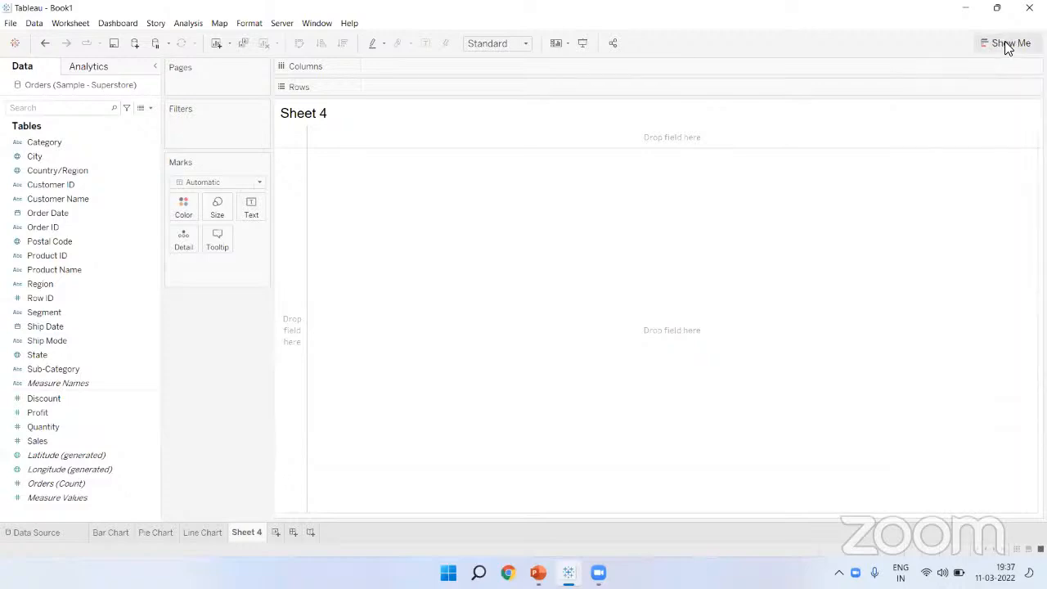
left_click(116, 142)
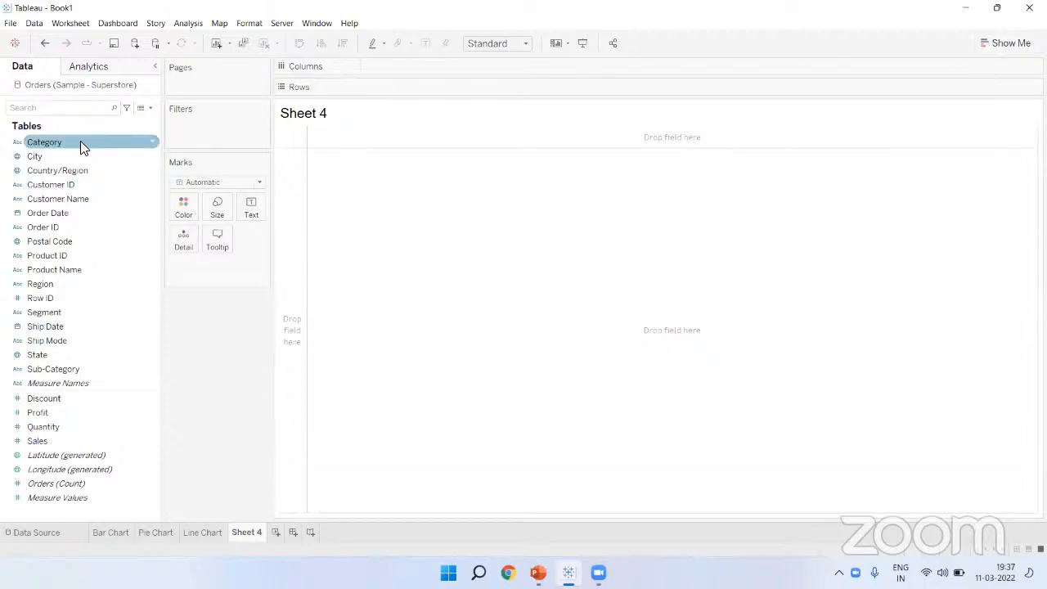
left_click_drag(80, 146, 413, 94)
left_click(64, 374)
left_click_drag(64, 373, 503, 90)
left_click(87, 427)
mouse_move(89, 442)
left_mouse_down()
mouse_move(358, 168)
mouse_move(417, 59)
left_mouse_up()
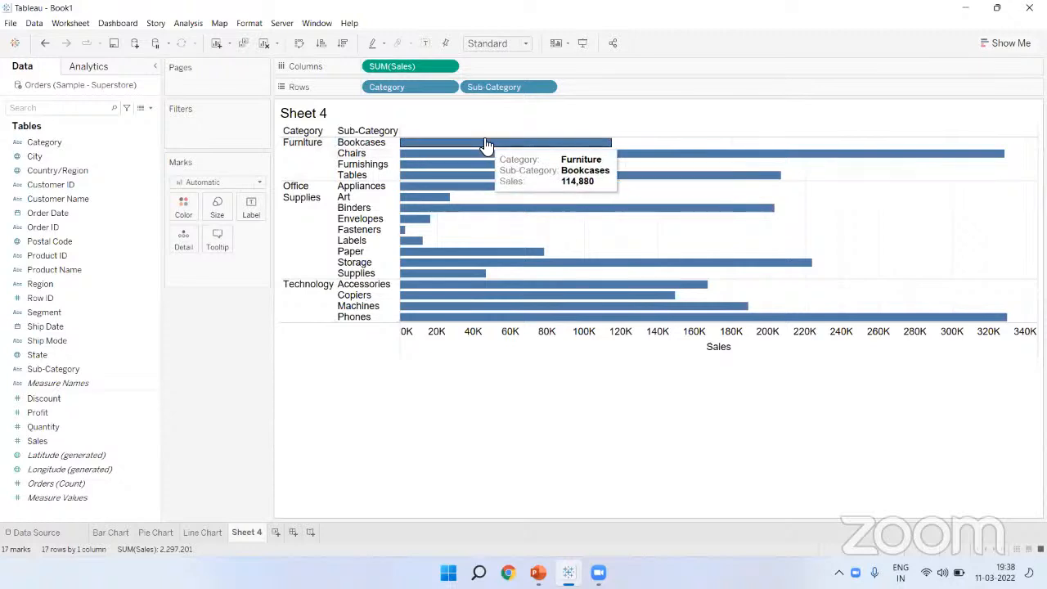
Step: Show mark labels on the bars, fit to Entire View, and widen the Category header
left_click(427, 42)
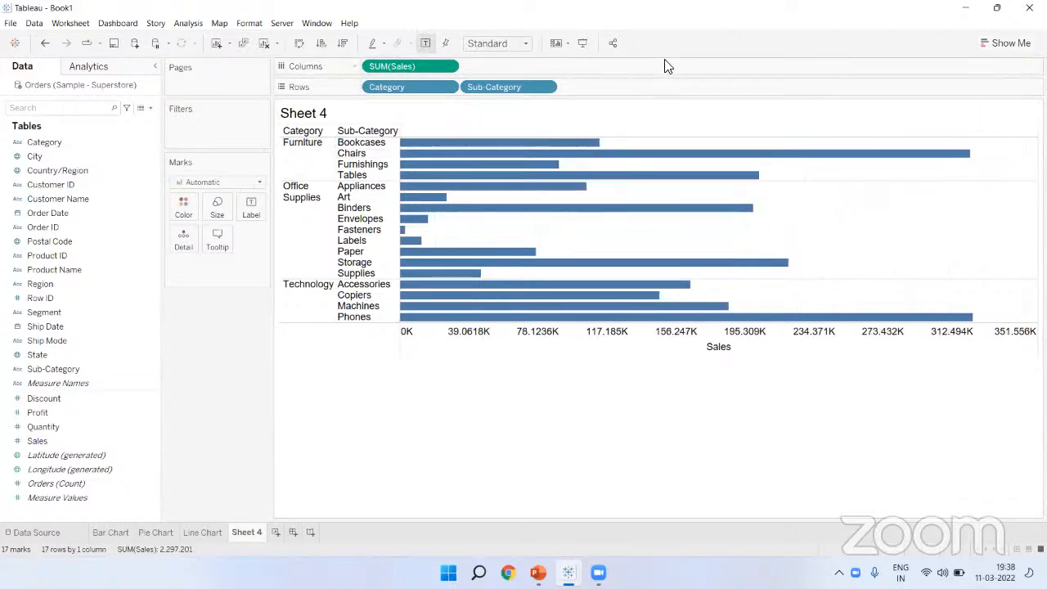
left_click(499, 44)
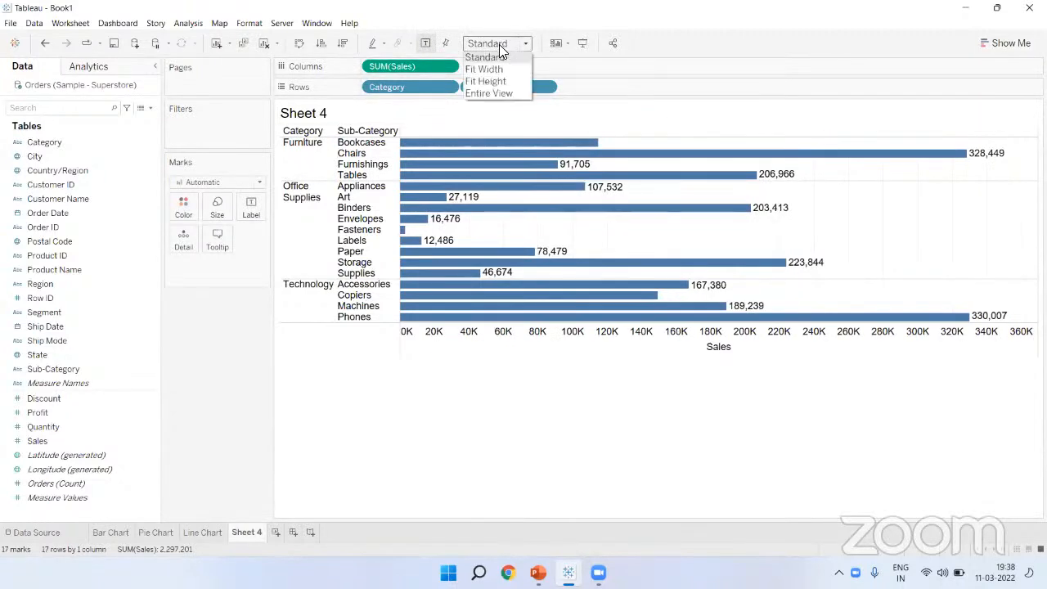
left_click(491, 93)
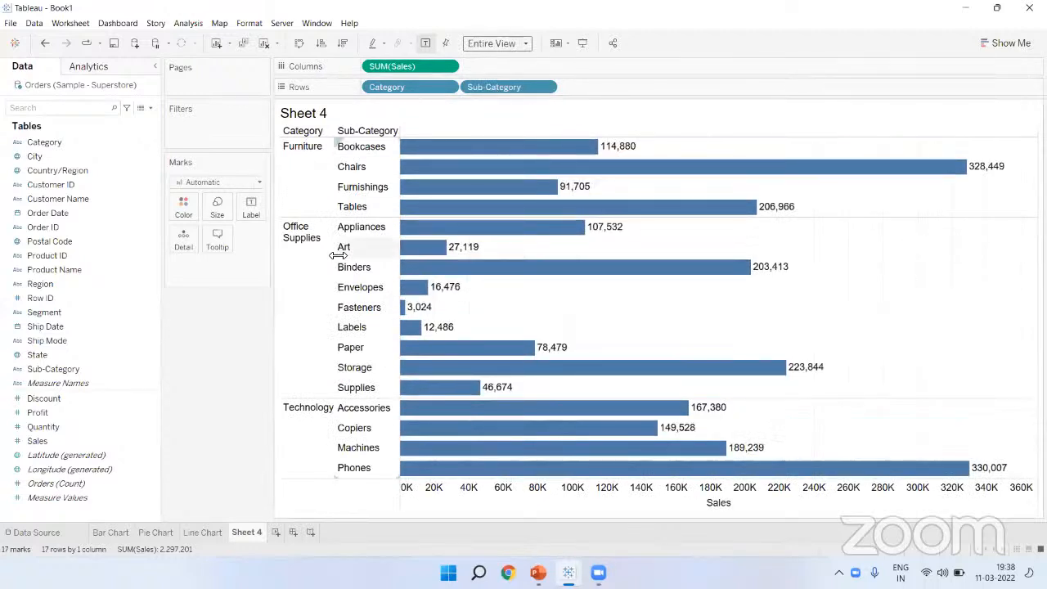
left_click_drag(395, 246, 458, 247)
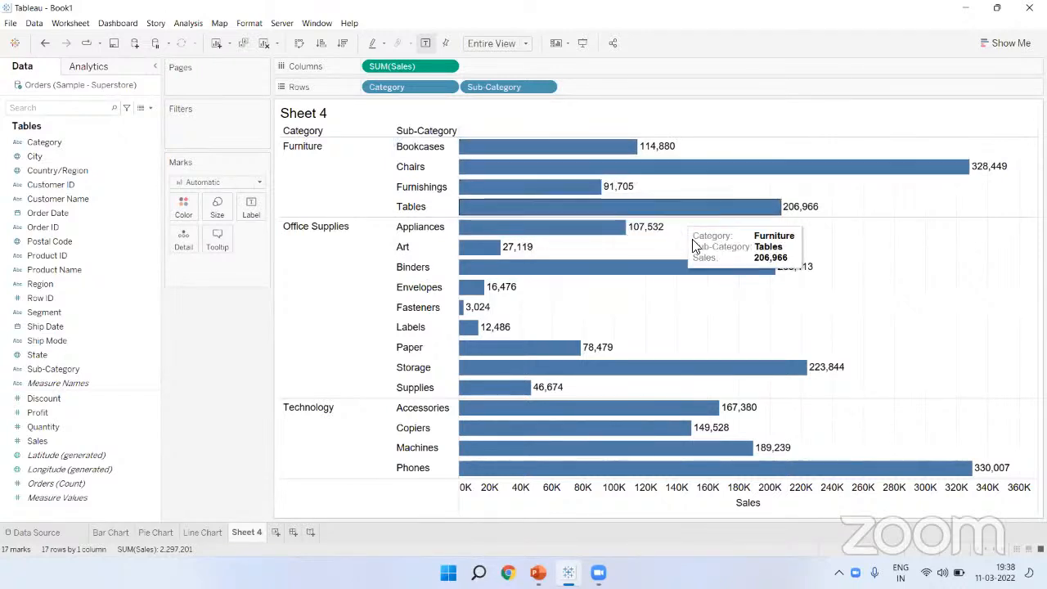
Step: Sort the sub-category bars by Sales descending and widen the Sub-Category header
left_click(345, 47)
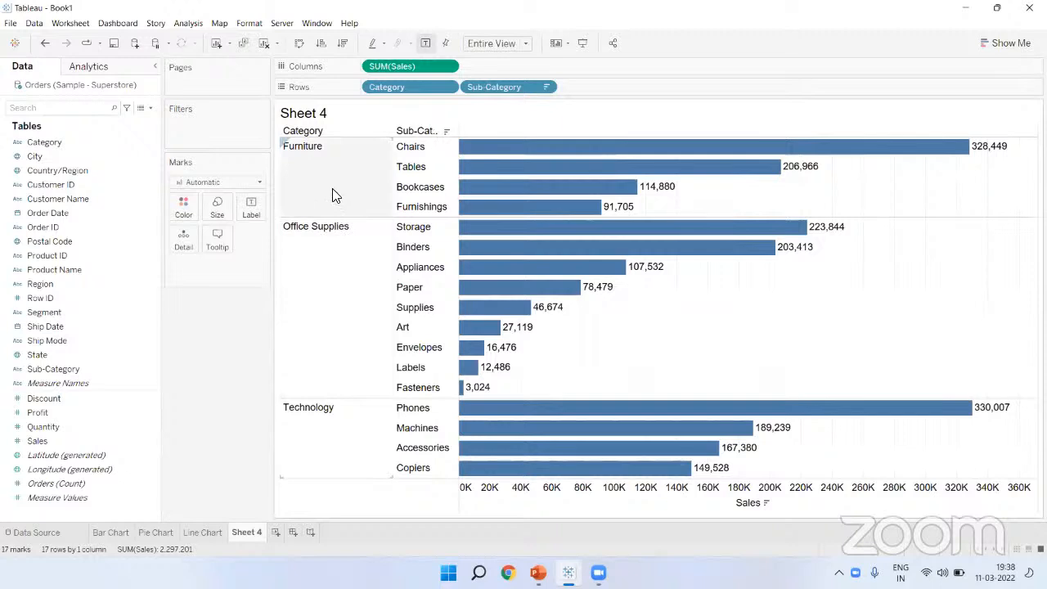
left_click(488, 167)
left_click_drag(459, 168, 489, 167)
left_click(266, 344)
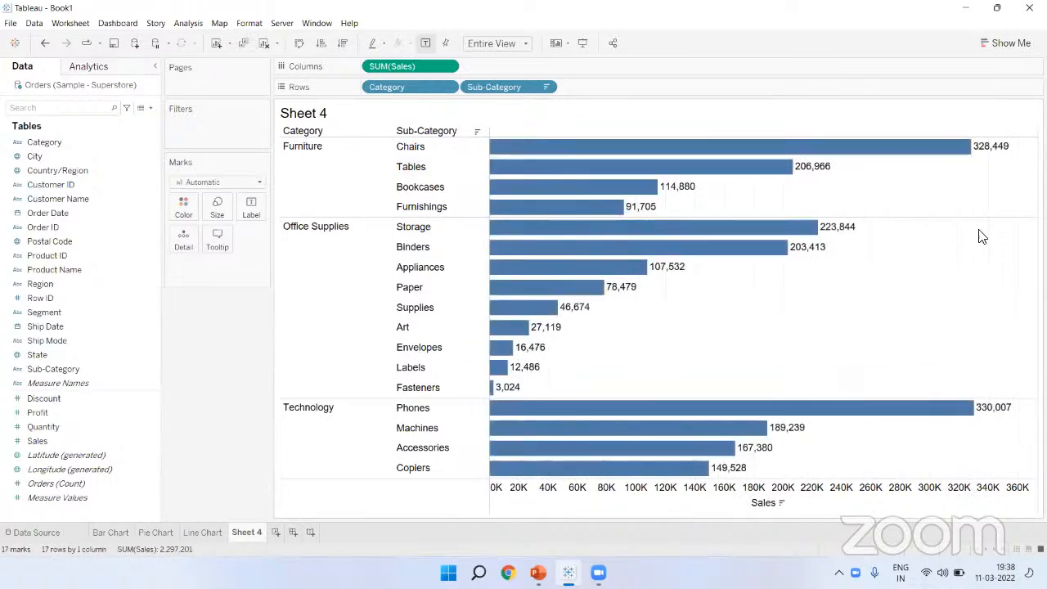
mouse_move(653, 247)
Step: Switch to stacked bars, fit to Entire View, show mark labels, and sort descending
left_click(1007, 43)
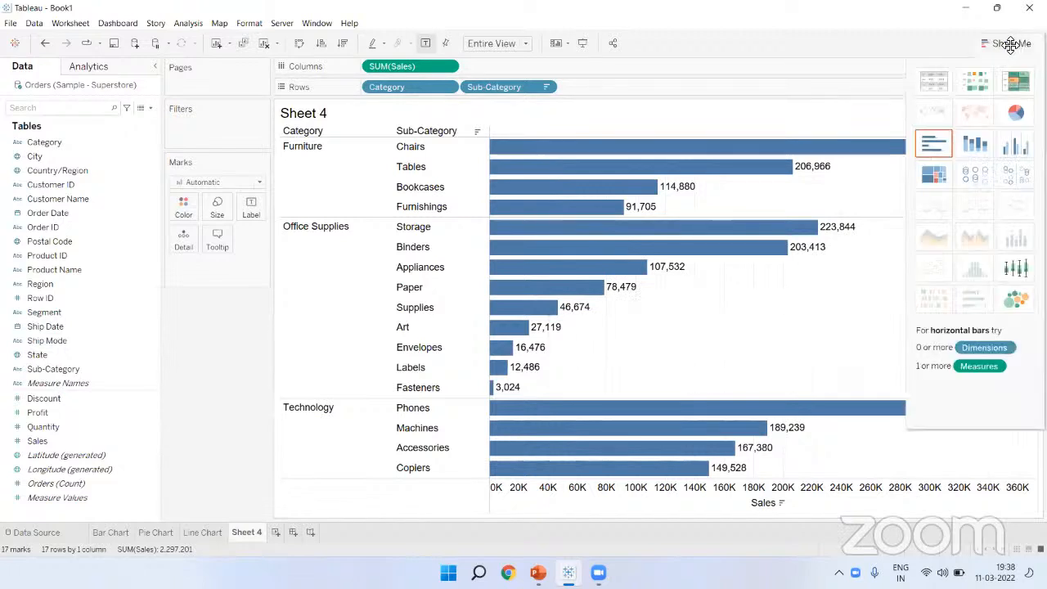
left_click(974, 145)
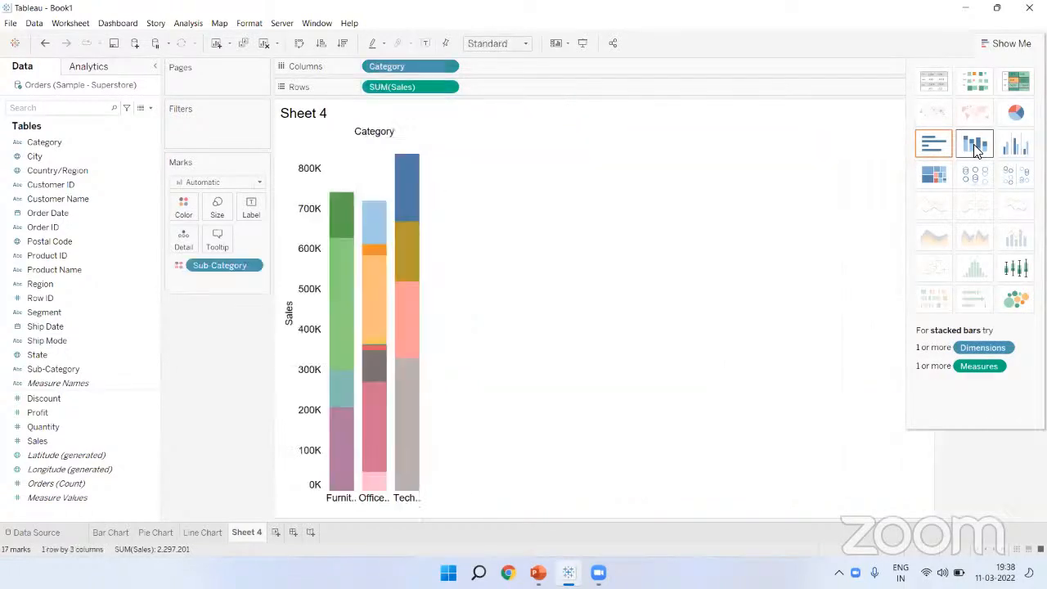
left_click(1012, 44)
left_click(502, 43)
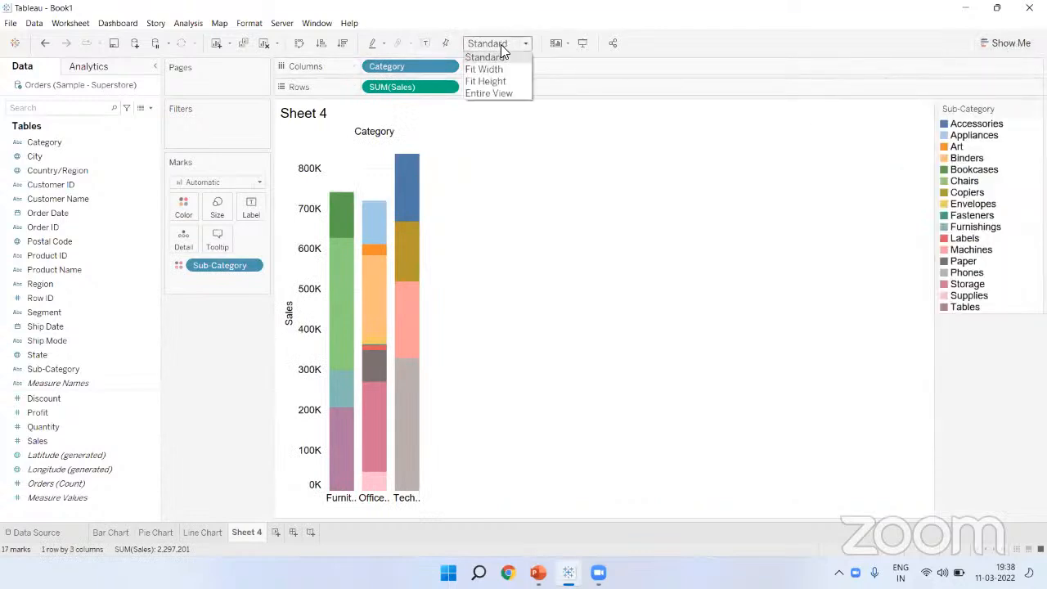
left_click(502, 93)
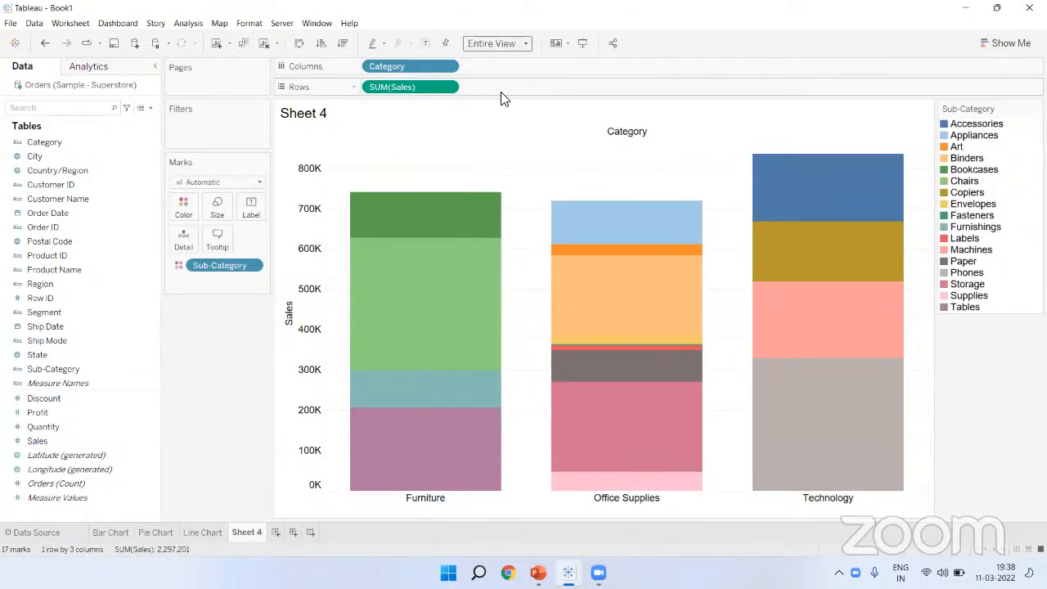
left_click(426, 44)
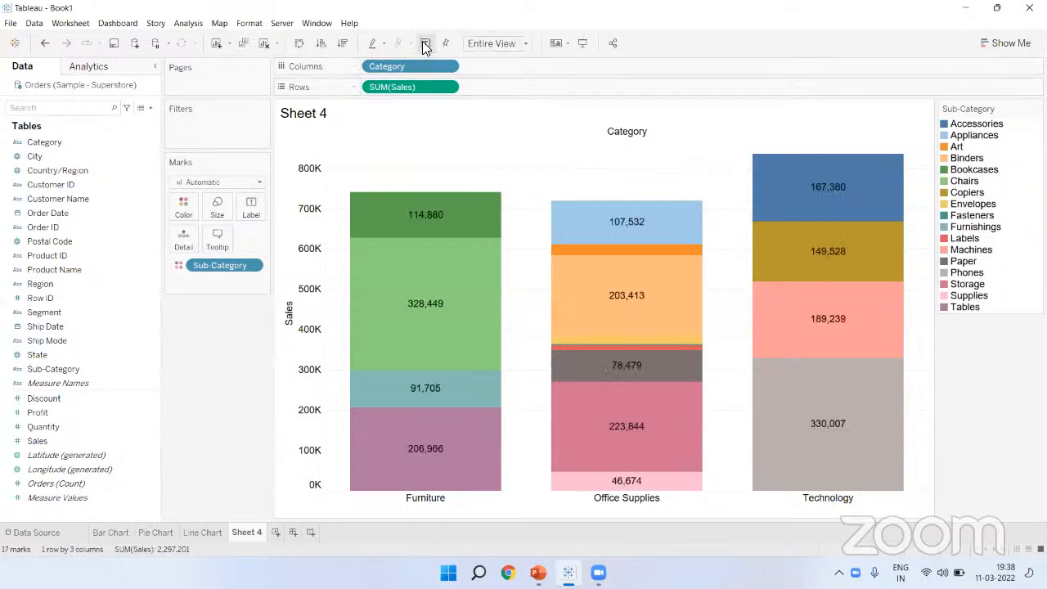
left_click(347, 41)
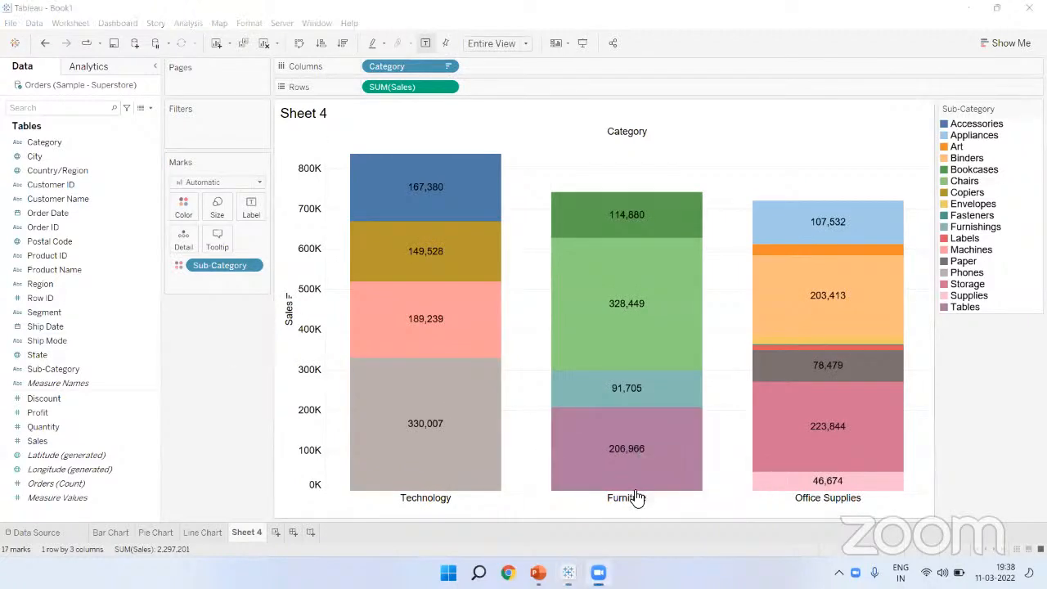
Step: Rename Sheet 4 to 'Stacked Bar Chart'
double_click(246, 531)
type("Stacked Bar Chart")
key("Return")
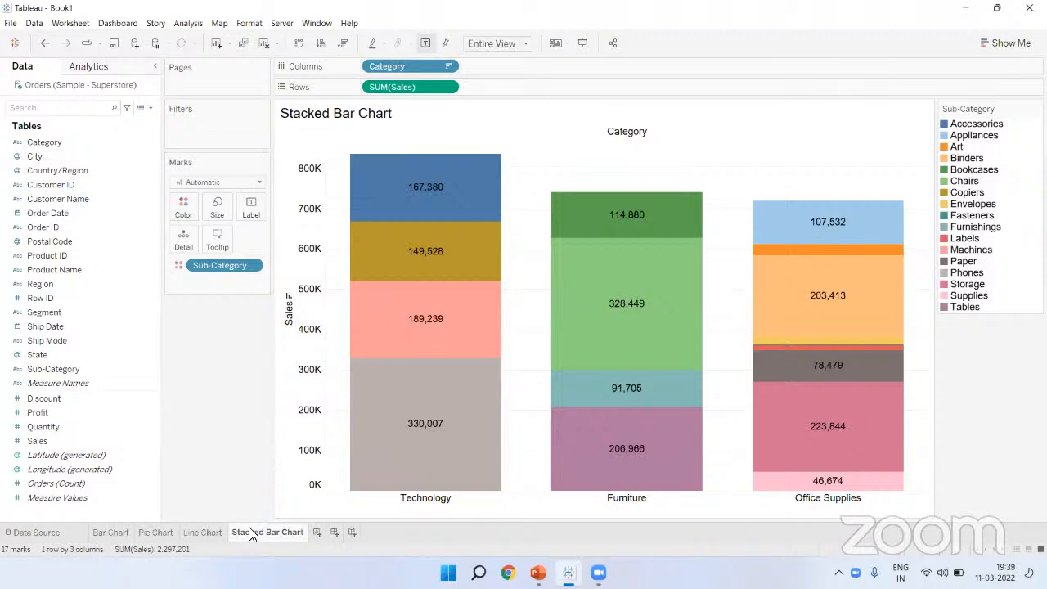
Step: Add Sheet 5, rename it 'Symbol Map', and check Show Me's map requirements
left_click(317, 532)
double_click(321, 533)
type("S")
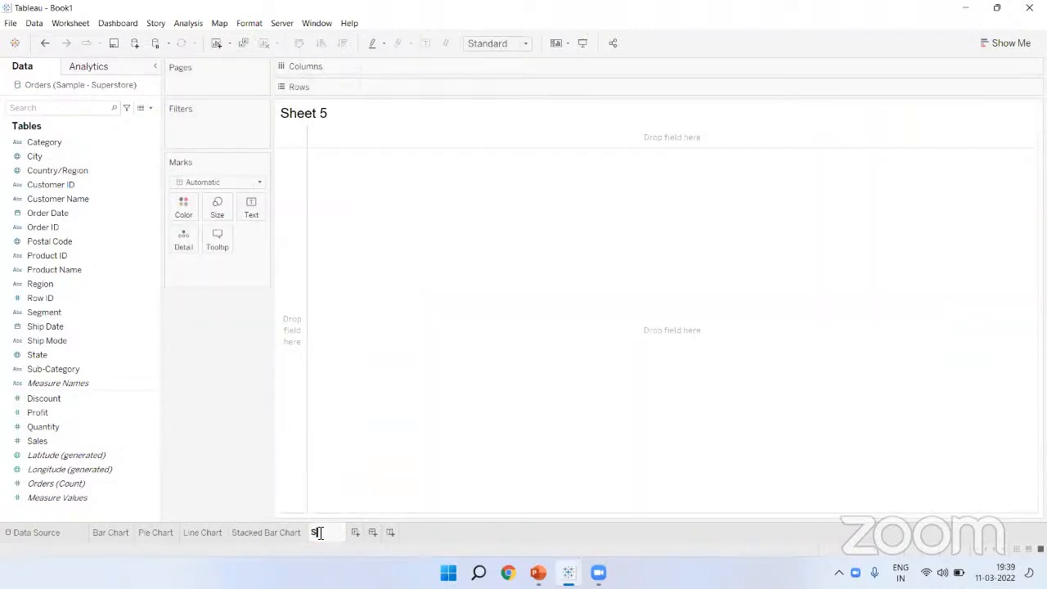
type("ymbol Map")
key("Return")
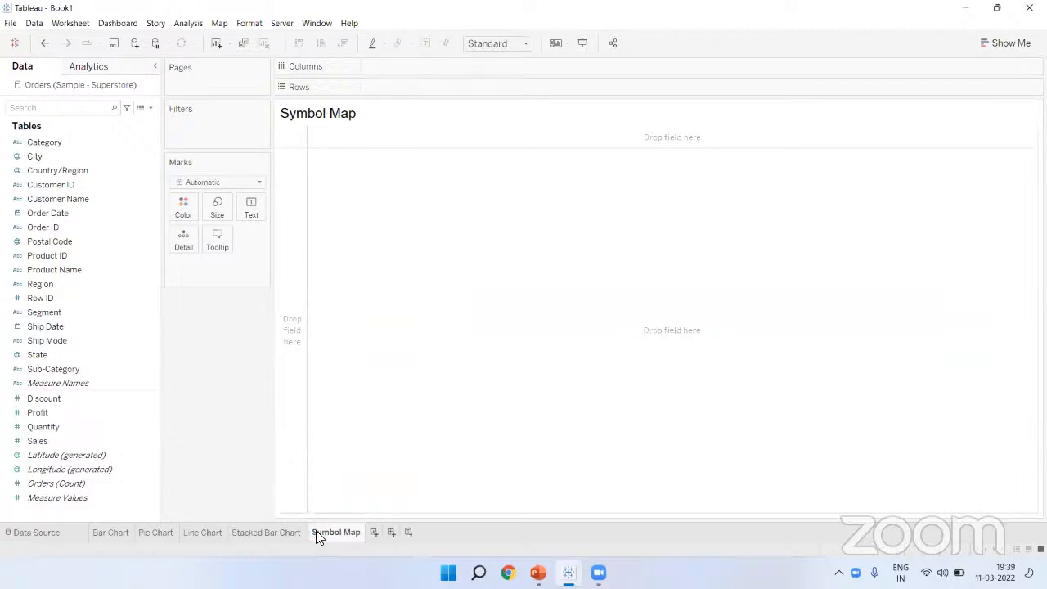
left_click(1003, 45)
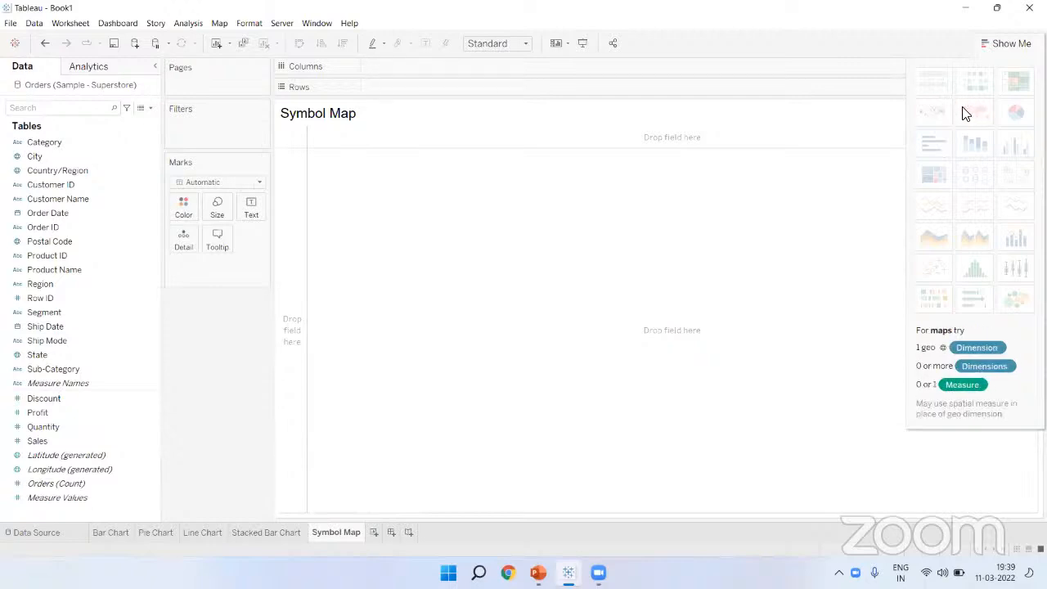
left_click(1002, 45)
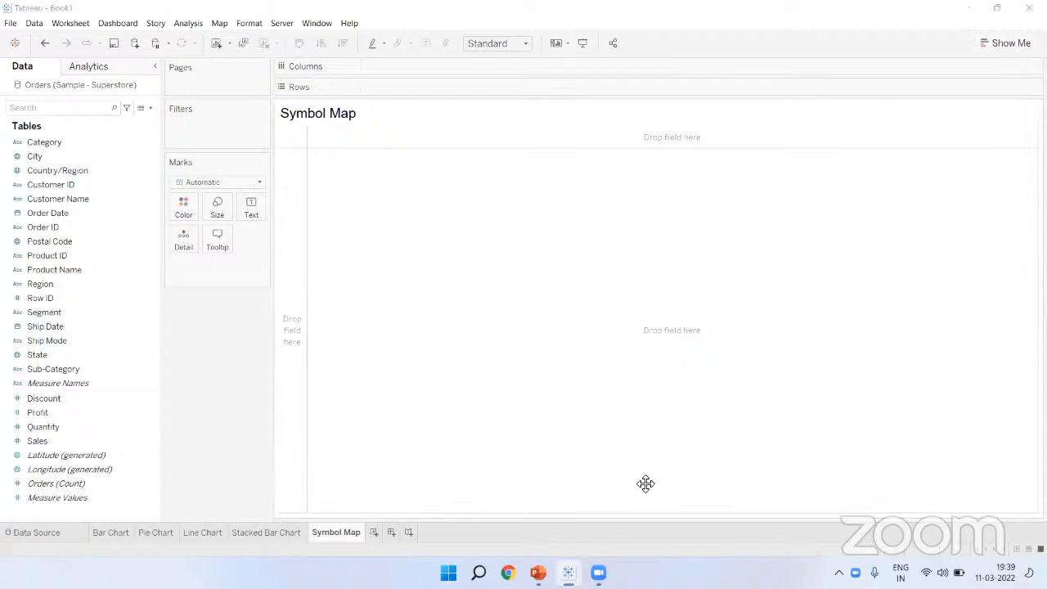
left_click(645, 8)
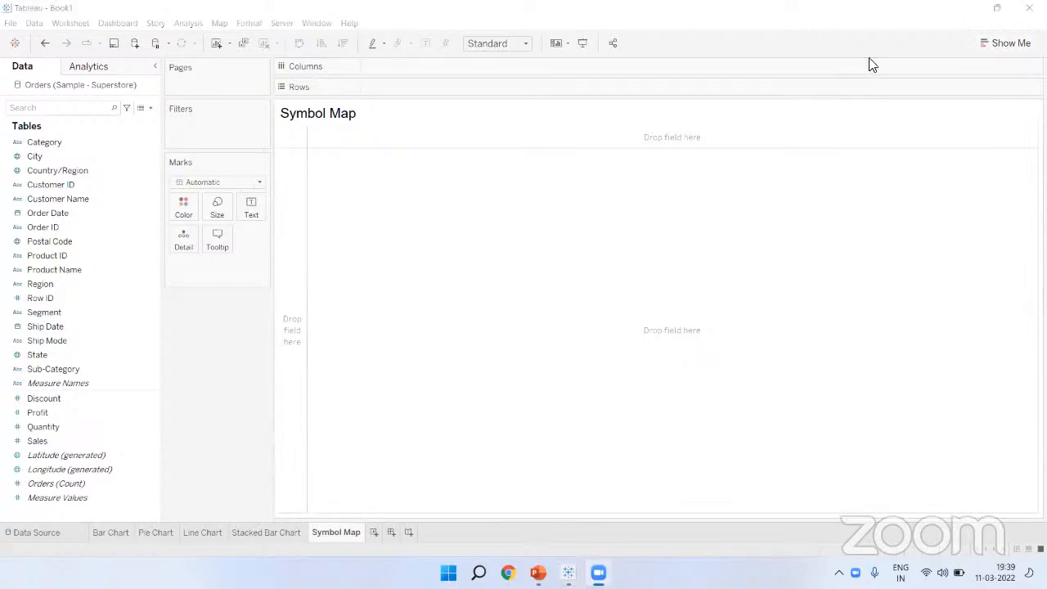
left_click_drag(542, 176, 322, 313)
mouse_move(332, 397)
left_mouse_down()
mouse_move(337, 464)
mouse_move(947, 296)
mouse_move(355, 156)
mouse_move(295, 164)
left_mouse_up()
left_click_drag(315, 312, 319, 398)
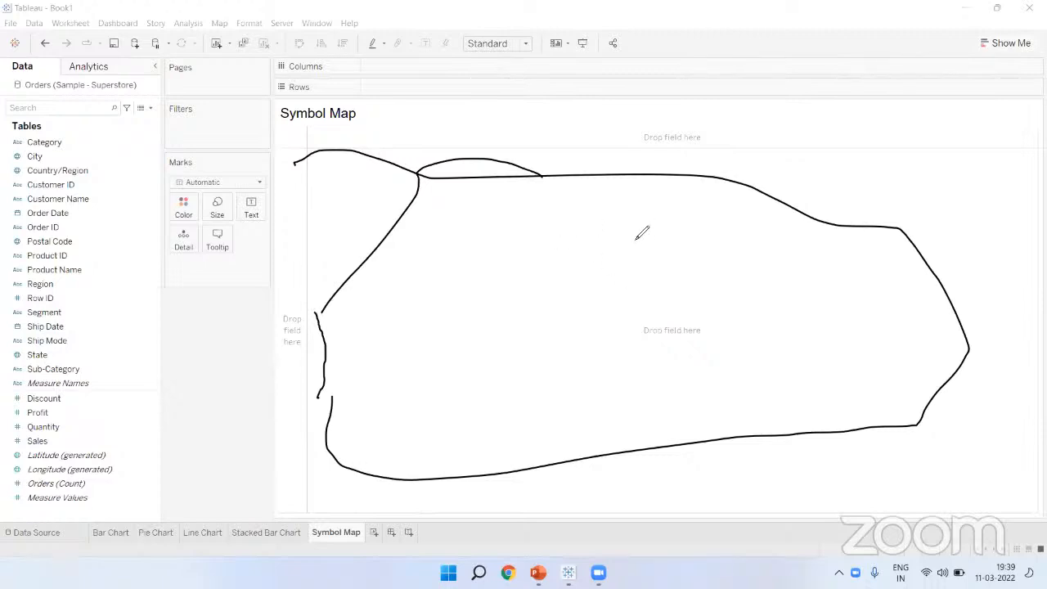
left_click_drag(780, 99, 800, 183)
mouse_move(816, 113)
left_mouse_down()
mouse_move(837, 117)
mouse_move(820, 173)
mouse_move(805, 175)
left_mouse_up()
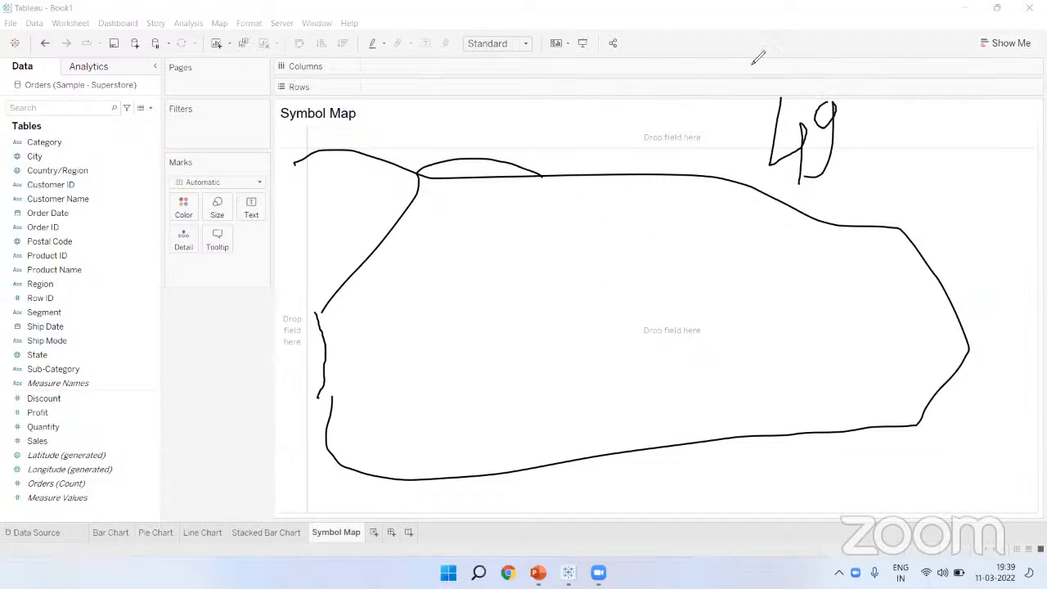
left_click(793, 505)
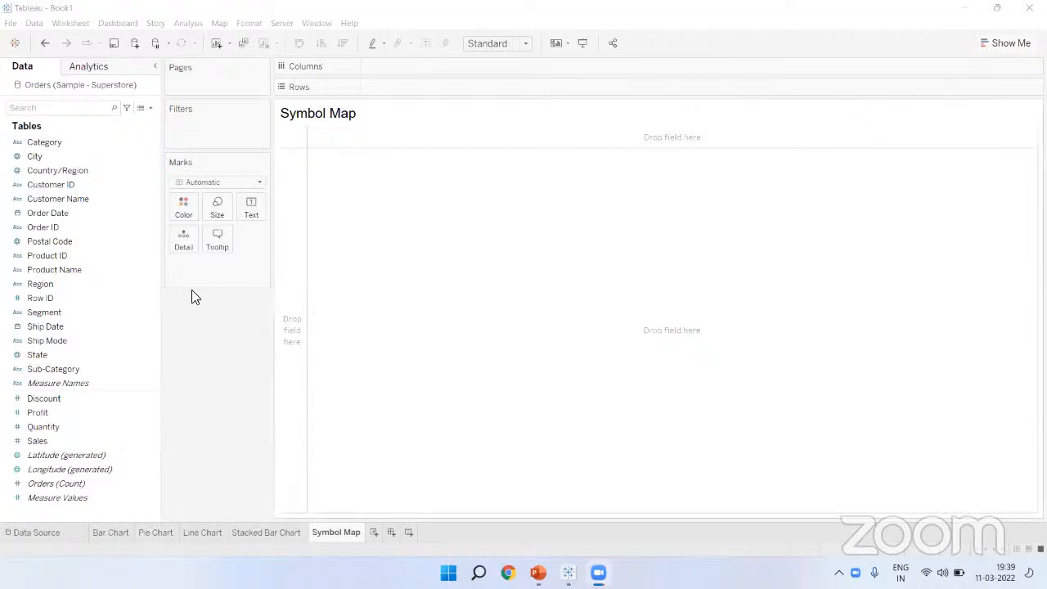
Step: Add the State dimension to the Symbol Map view, generating Latitude and Longitude
left_click(40, 356)
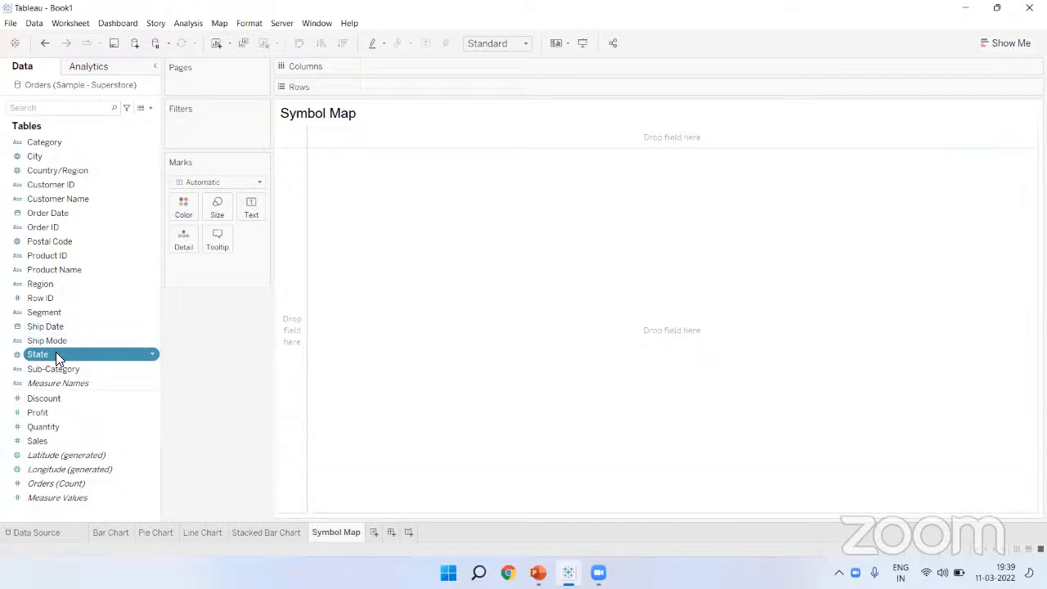
left_click_drag(55, 354, 357, 213)
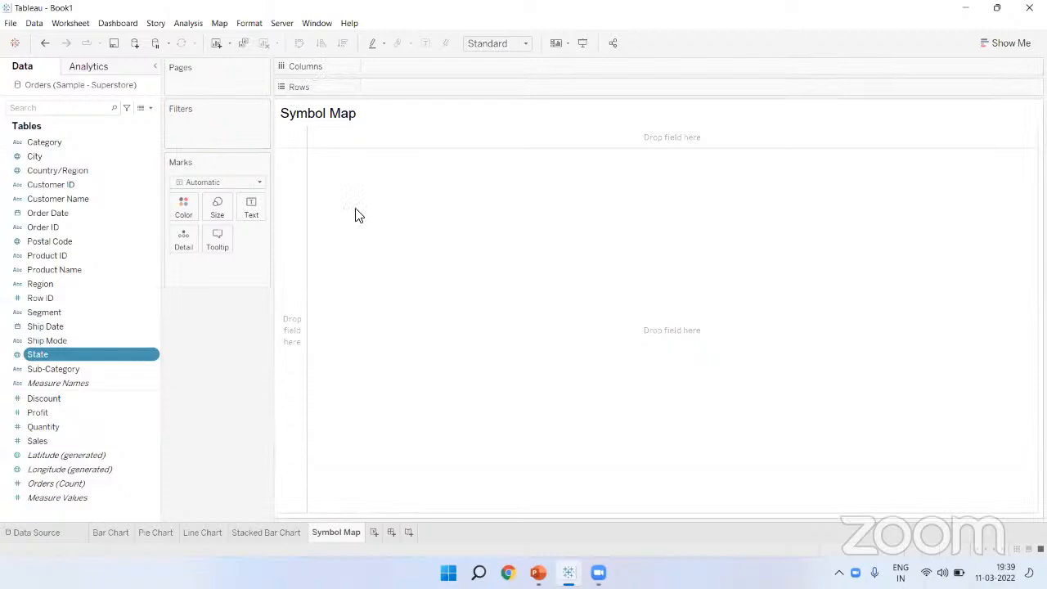
double_click(48, 353)
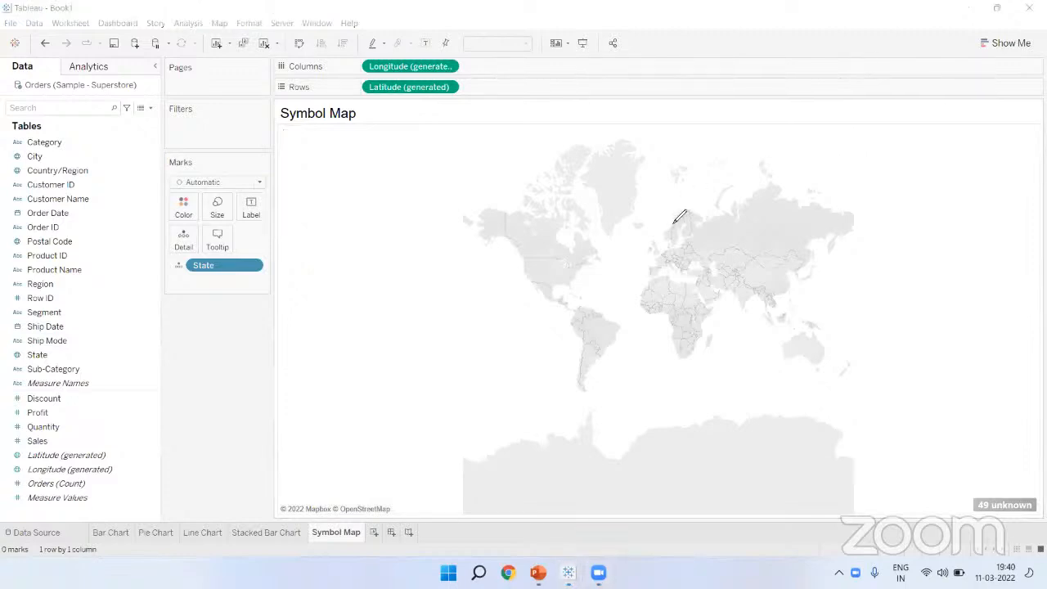
Step: Pan around the world map, then open the '49 unknown' Special Values options
mouse_move(816, 295)
left_mouse_down()
mouse_move(963, 432)
mouse_move(998, 489)
mouse_move(982, 481)
mouse_move(1024, 452)
left_mouse_up()
mouse_move(402, 149)
left_mouse_down()
mouse_move(417, 253)
mouse_move(362, 222)
left_mouse_up()
mouse_move(424, 202)
left_mouse_down()
mouse_move(399, 208)
mouse_move(428, 199)
left_mouse_up()
left_click_drag(447, 162, 434, 260)
left_click_drag(546, 150, 586, 128)
left_click_drag(605, 201, 635, 196)
mouse_move(648, 222)
left_mouse_down()
mouse_move(646, 136)
mouse_move(687, 199)
mouse_move(713, 201)
mouse_move(743, 174)
mouse_move(830, 182)
mouse_move(792, 215)
left_mouse_up()
left_click_drag(741, 174, 702, 203)
mouse_move(546, 255)
left_mouse_down()
mouse_move(759, 208)
mouse_move(630, 237)
left_mouse_up()
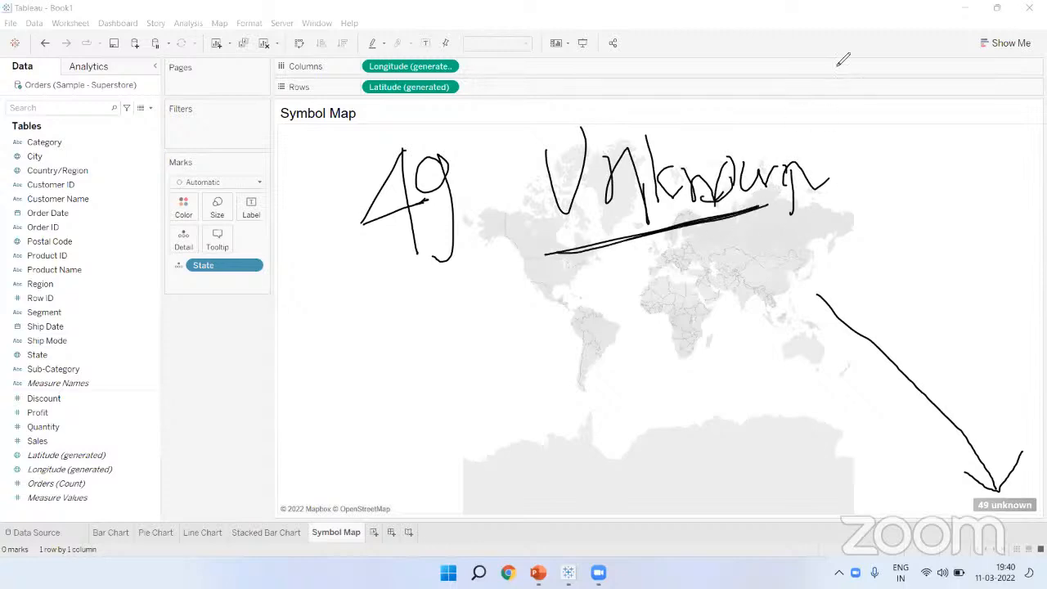
key("Escape")
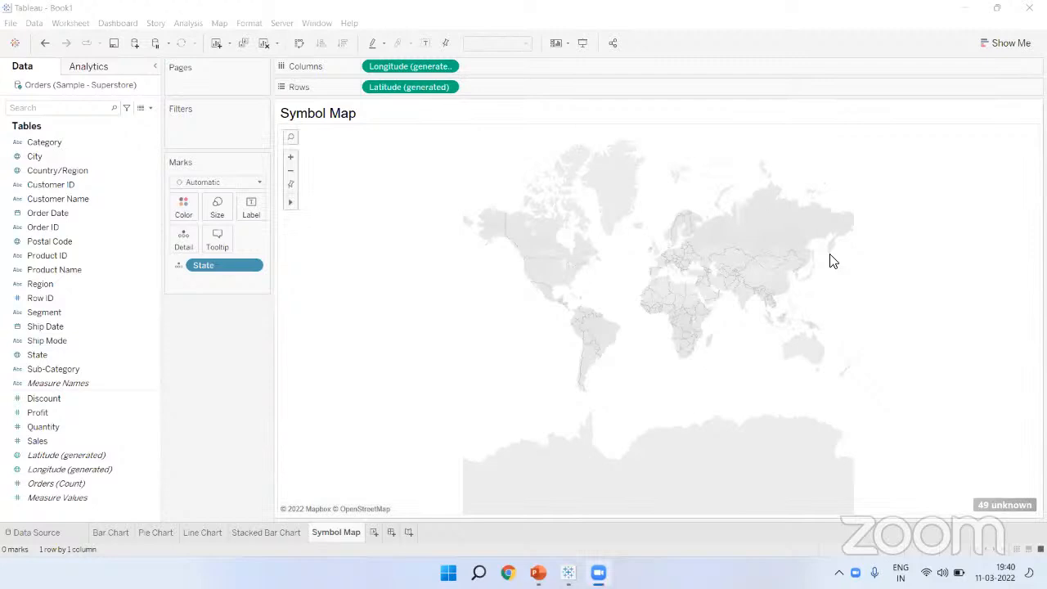
left_click(1004, 505)
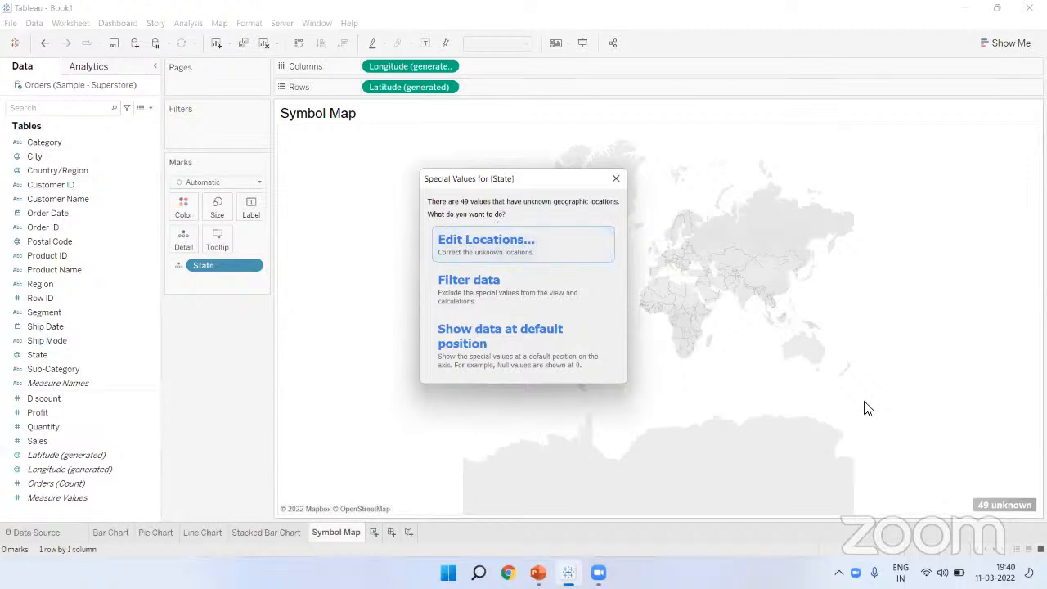
Step: Open Edit Locations for the unmatched State values
left_click(459, 249)
left_click(718, 103)
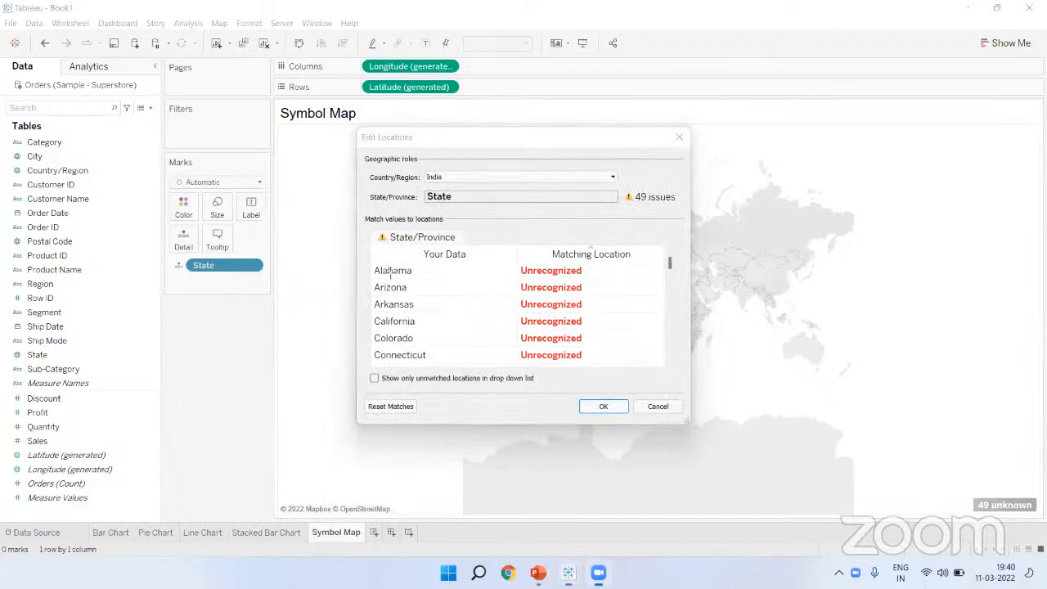
left_click_drag(366, 262, 632, 373)
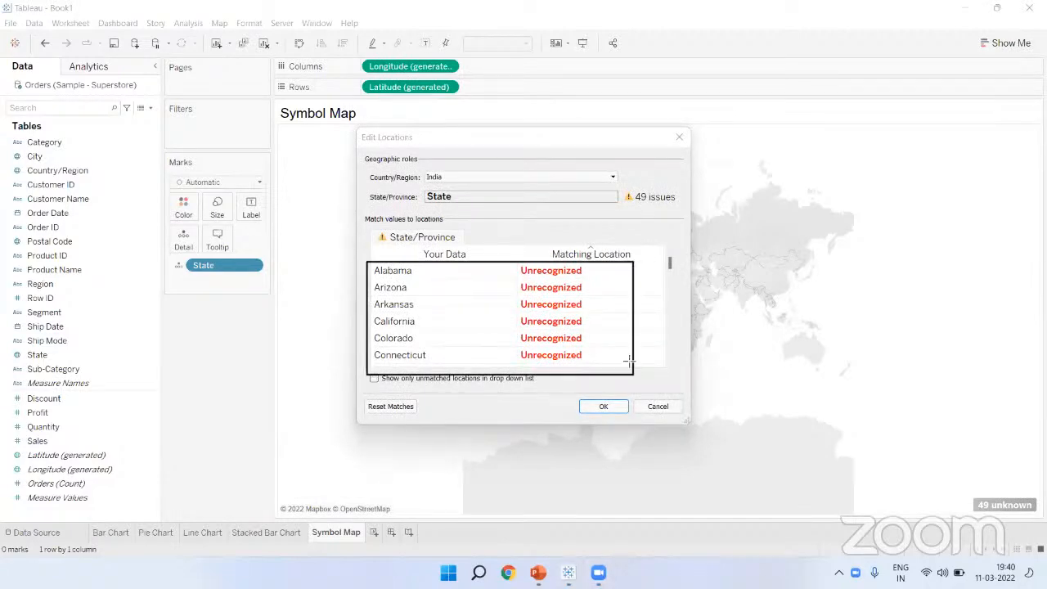
left_click_drag(362, 166, 476, 190)
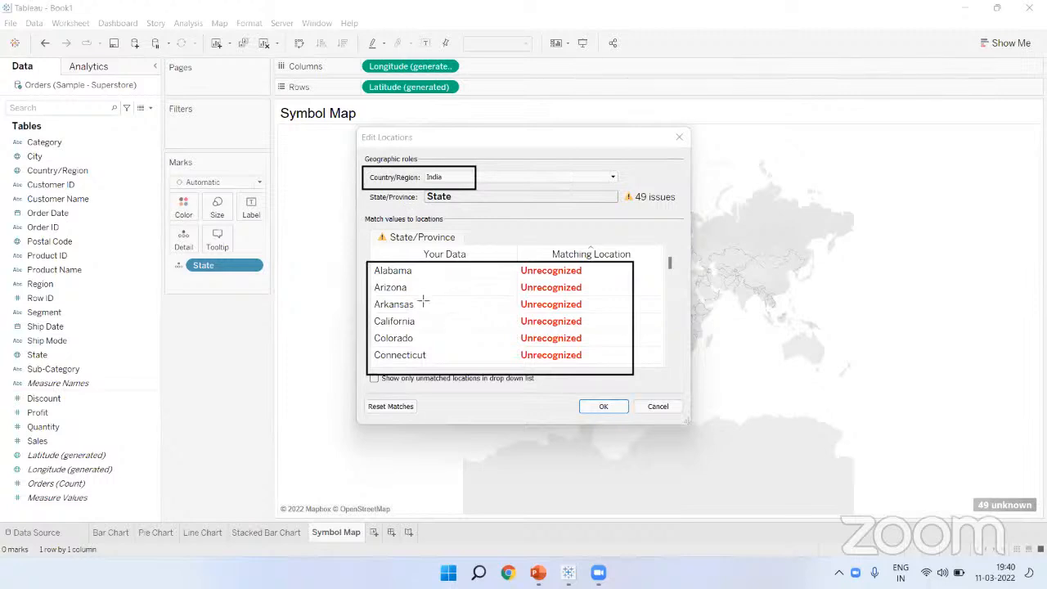
left_click_drag(367, 263, 443, 358)
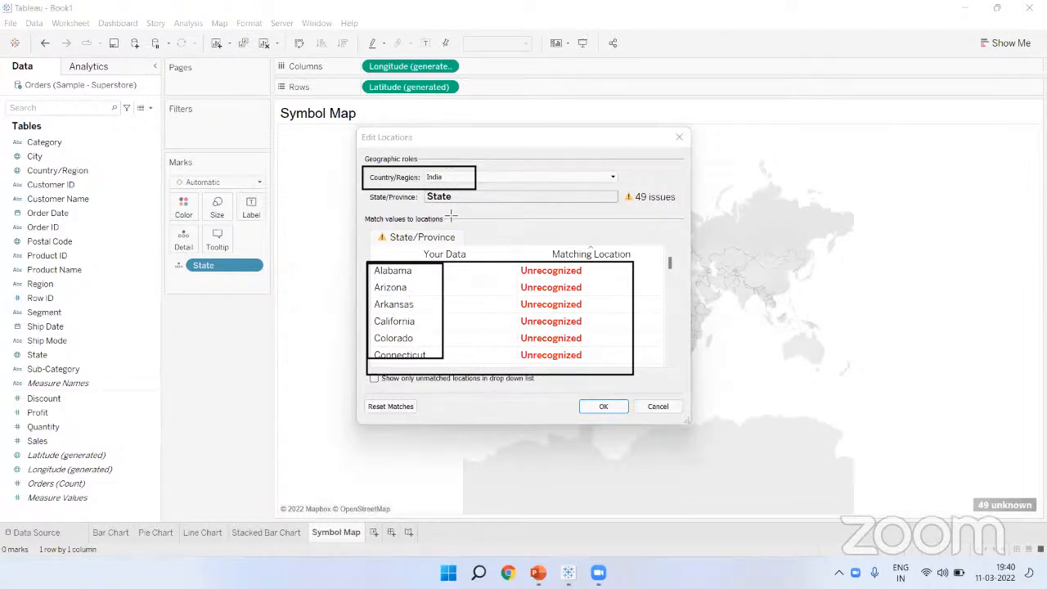
left_click_drag(425, 172, 444, 188)
left_click_drag(515, 260, 598, 360)
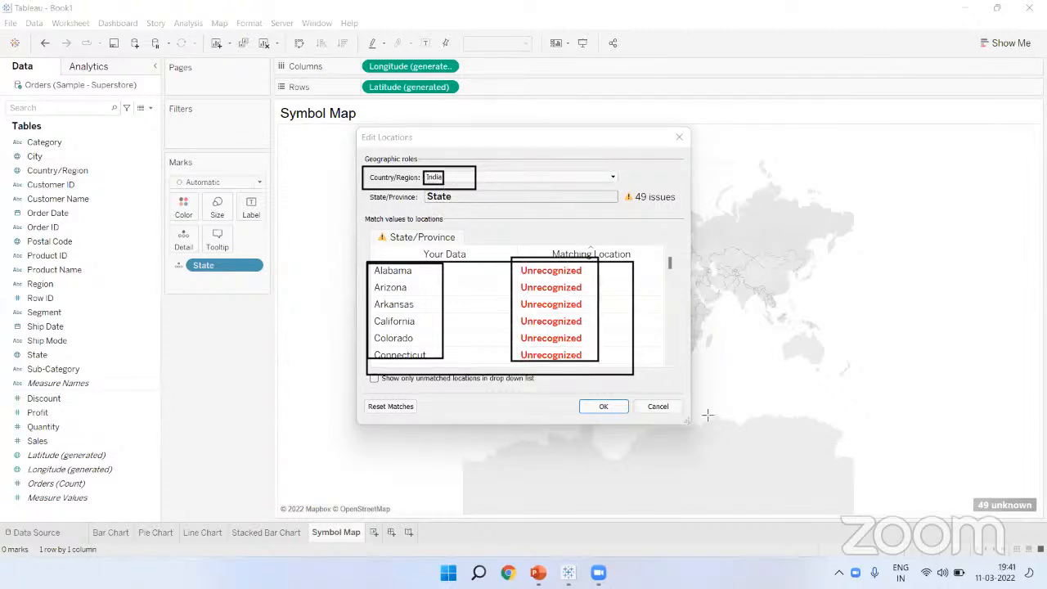
Step: Set Country/Region to United States, spot-check Alabama, Arizona, Arkansas, and confirm
left_click(446, 176)
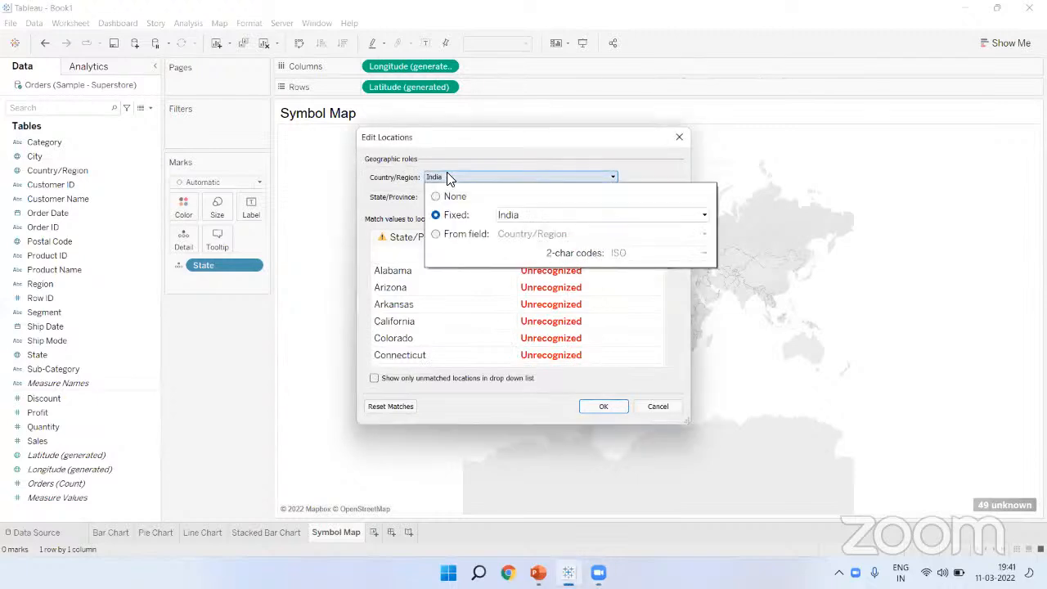
left_click(516, 217)
type("united")
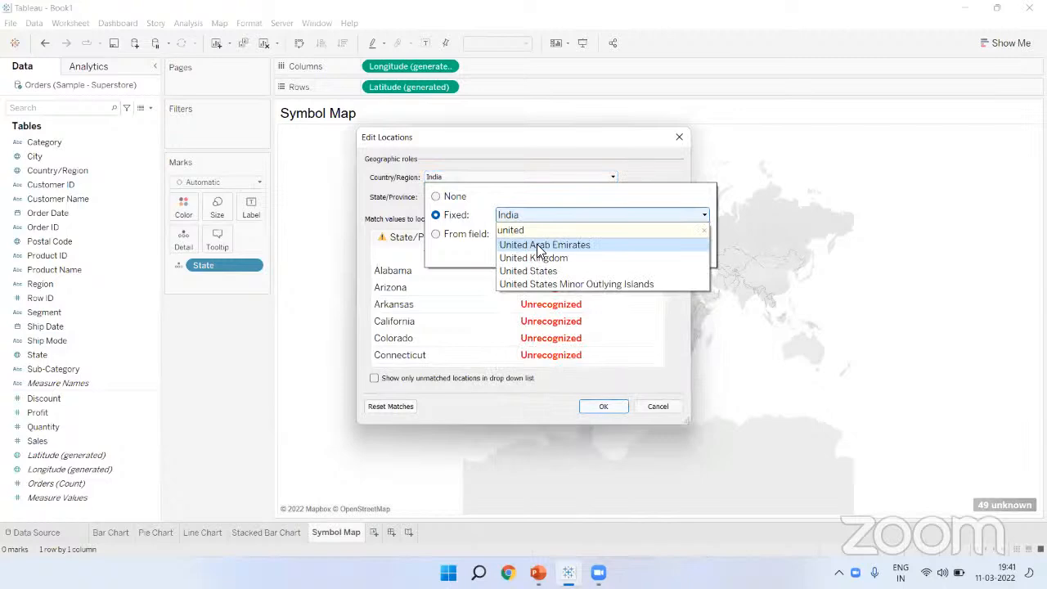
left_click(536, 272)
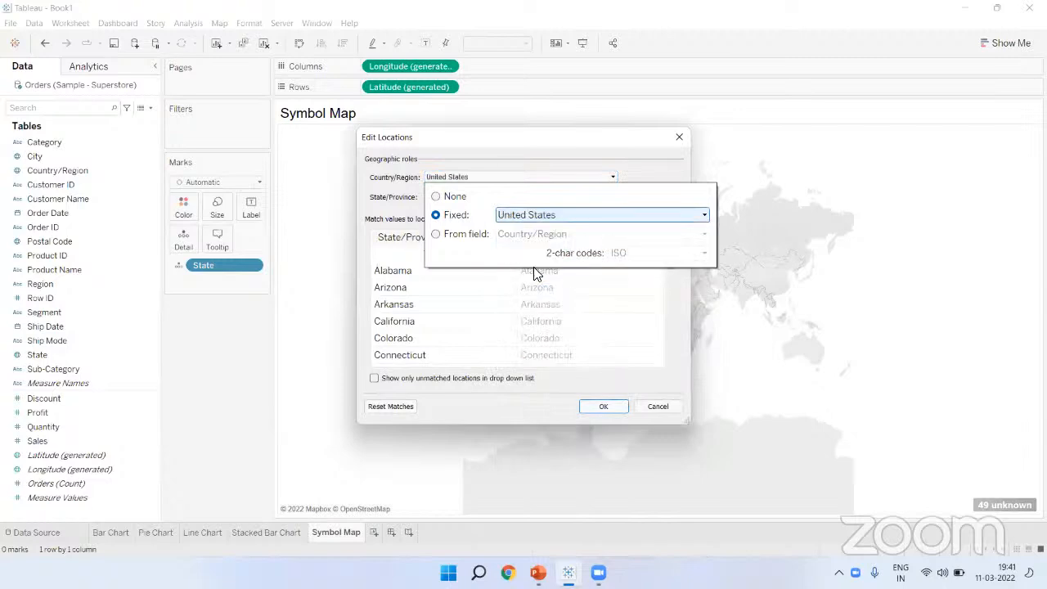
left_click(644, 171)
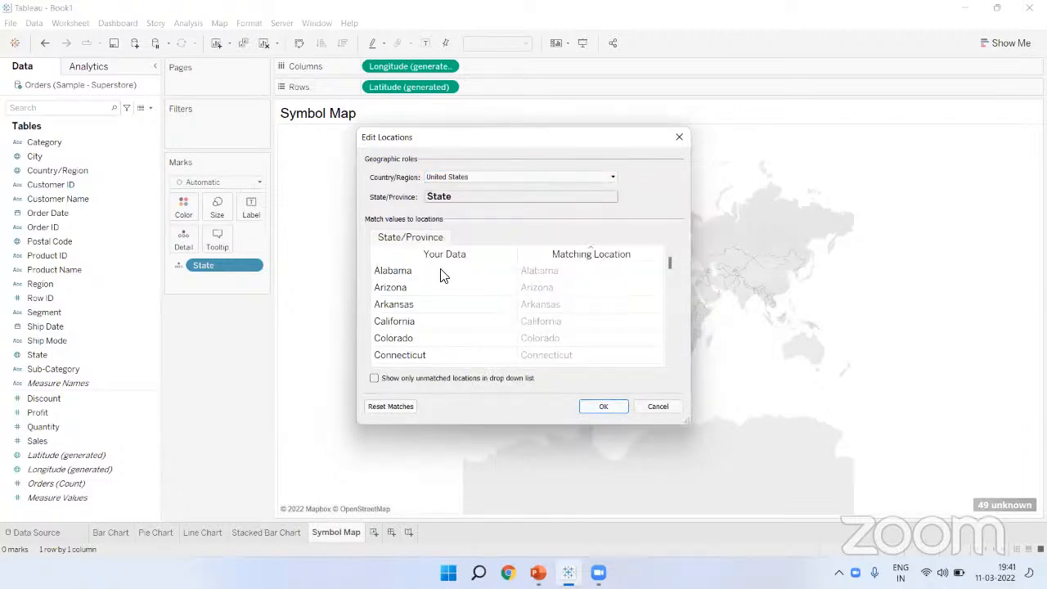
left_click(395, 274)
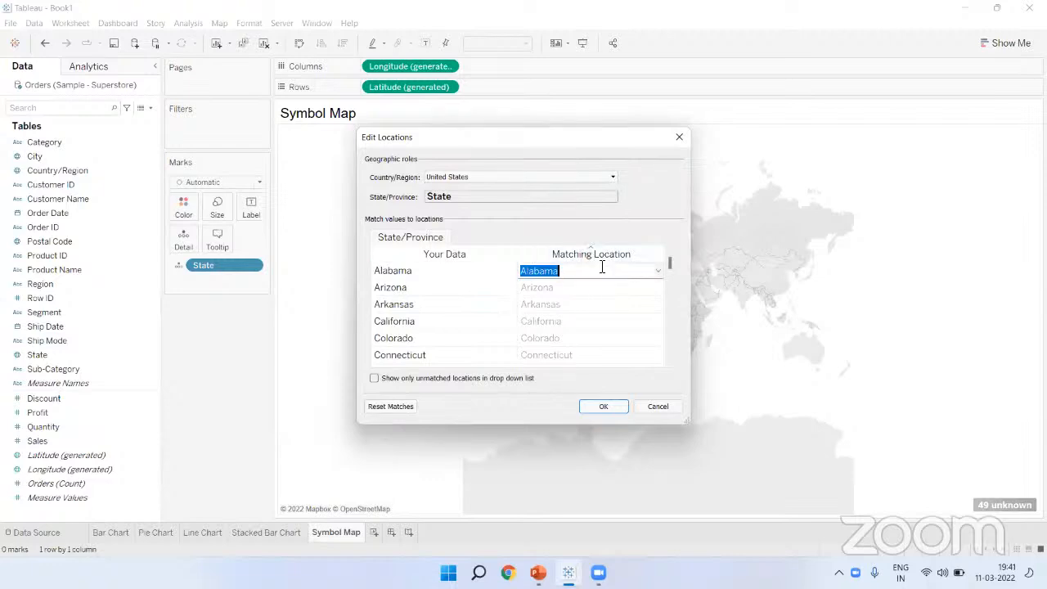
left_click(442, 290)
left_click(424, 307)
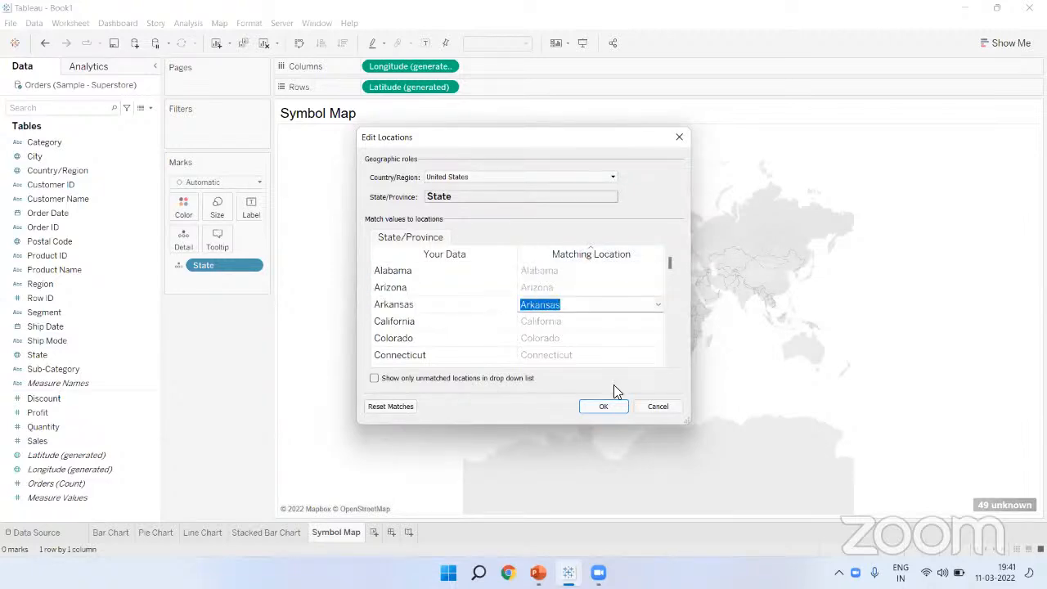
left_click(614, 407)
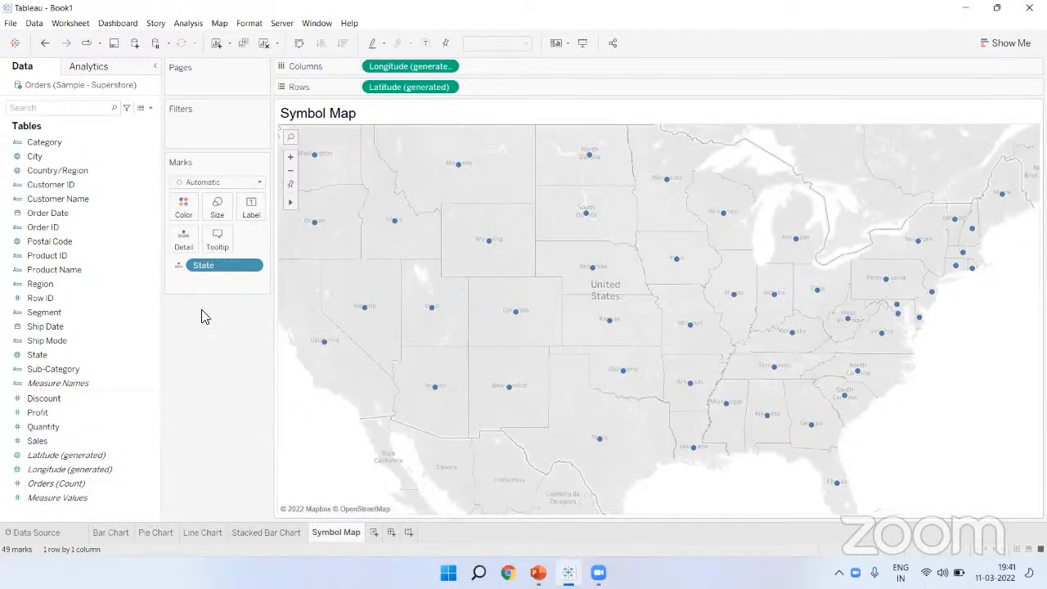
Step: Size the state circles by Sales and enlarge them with the Size slider
left_click(78, 440)
left_click_drag(79, 440, 479, 261)
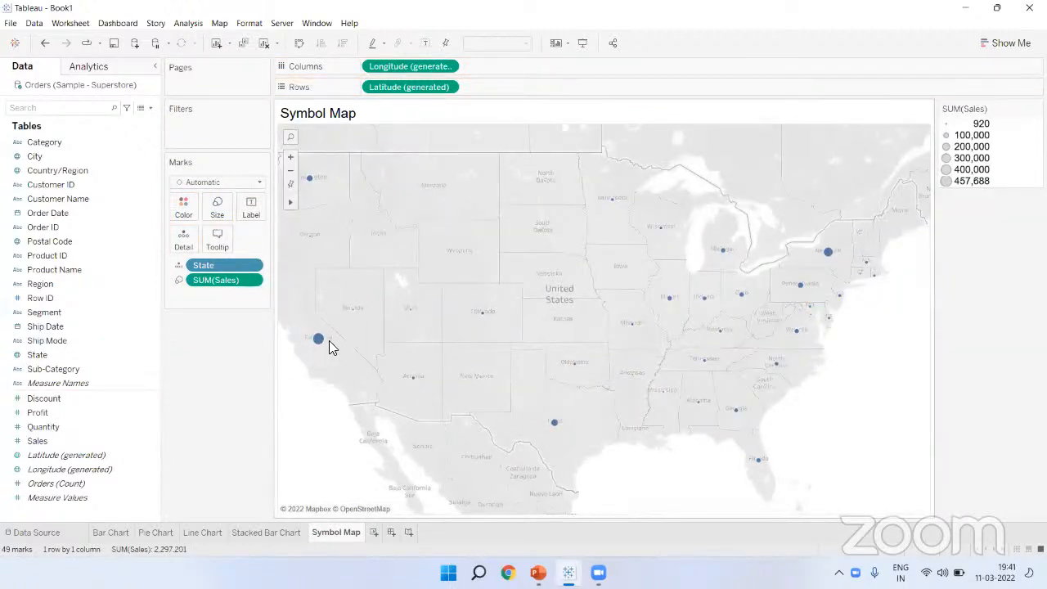
left_click(216, 206)
left_click_drag(229, 237, 286, 241)
left_click(247, 387)
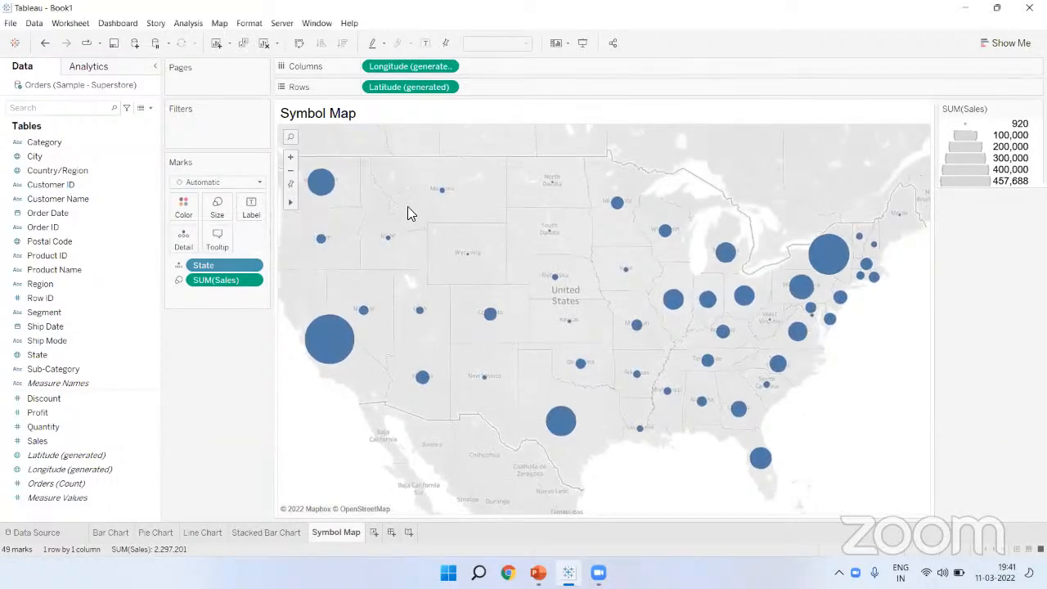
Step: Label each state with its name and Sales total, and hide the size legend
mouse_move(320, 199)
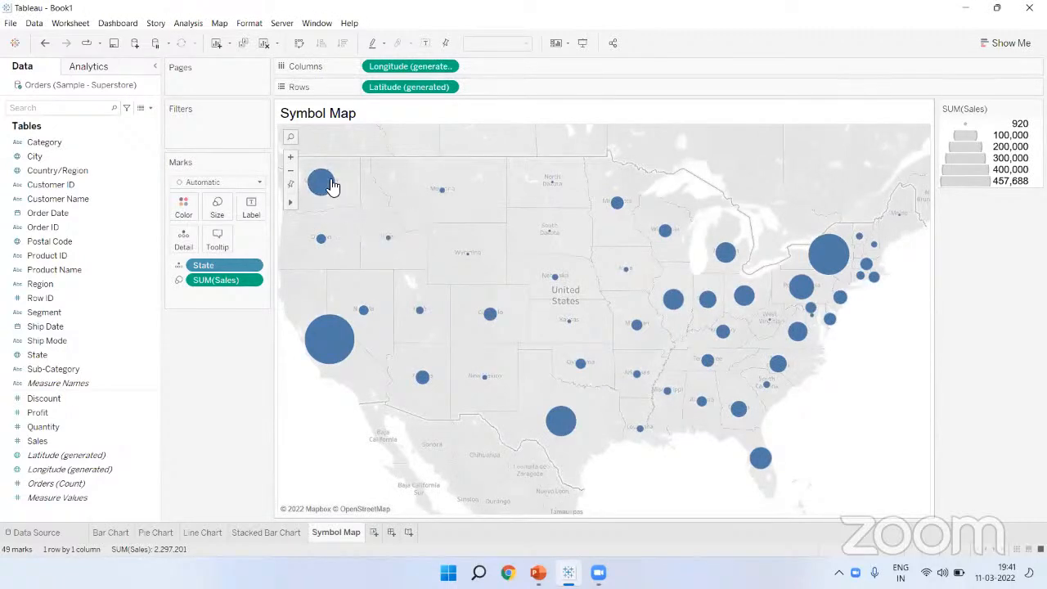
left_click(61, 413)
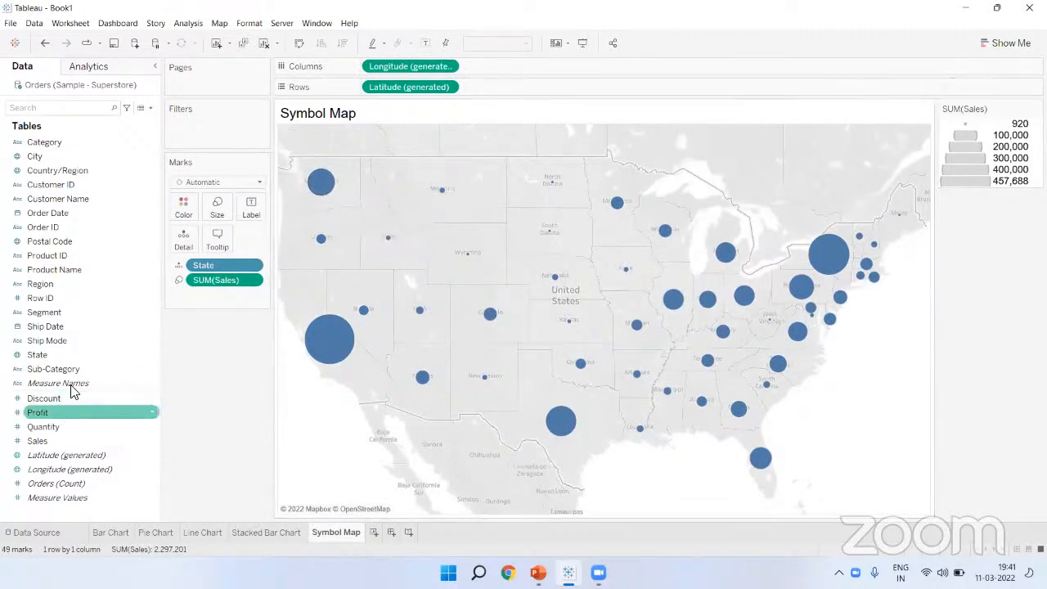
left_click_drag(60, 355, 249, 213)
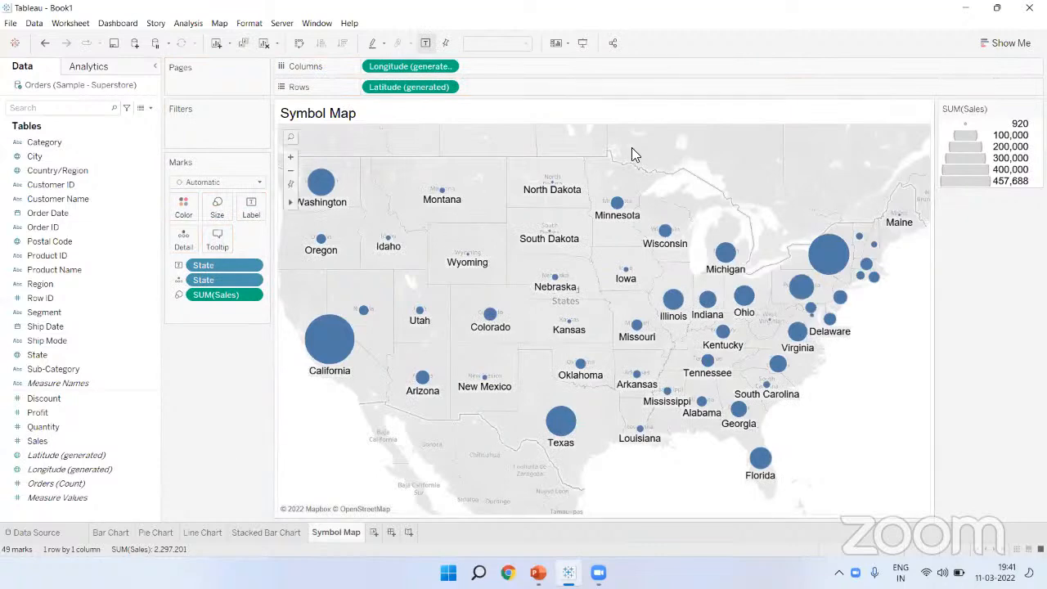
left_click(1037, 108)
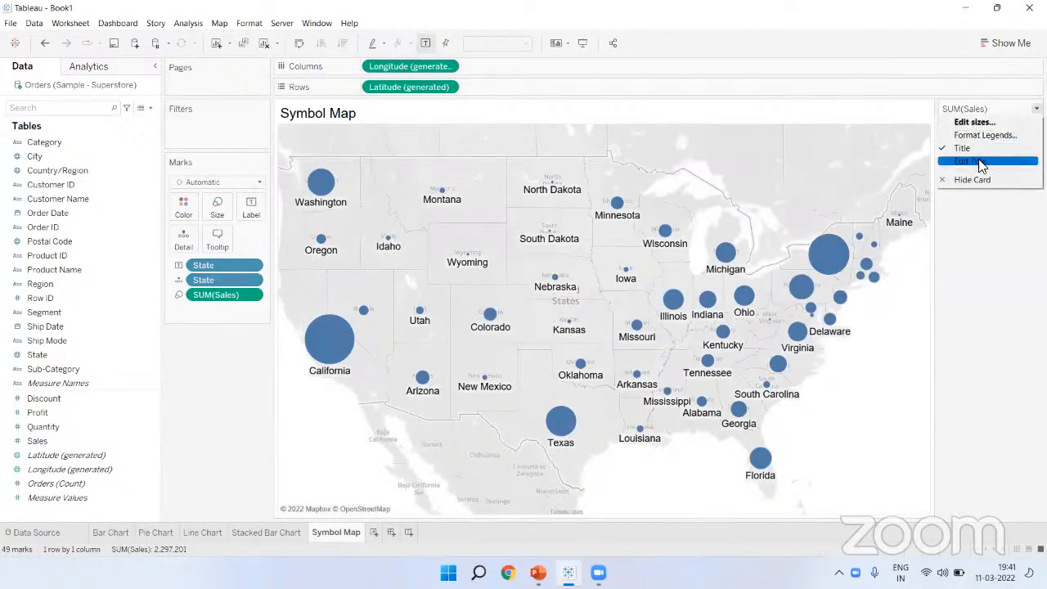
left_click(975, 174)
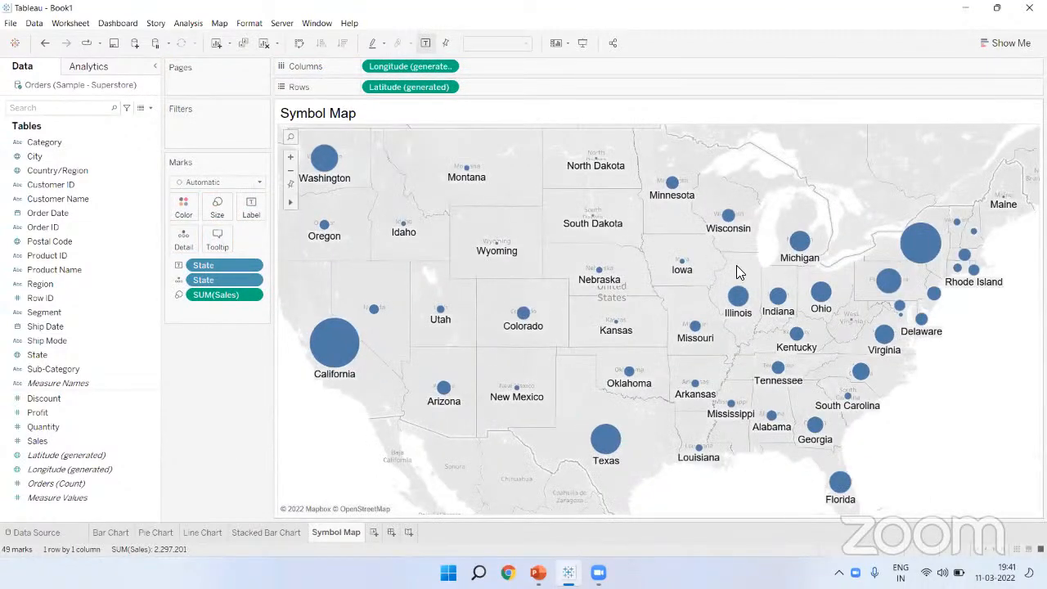
mouse_move(337, 186)
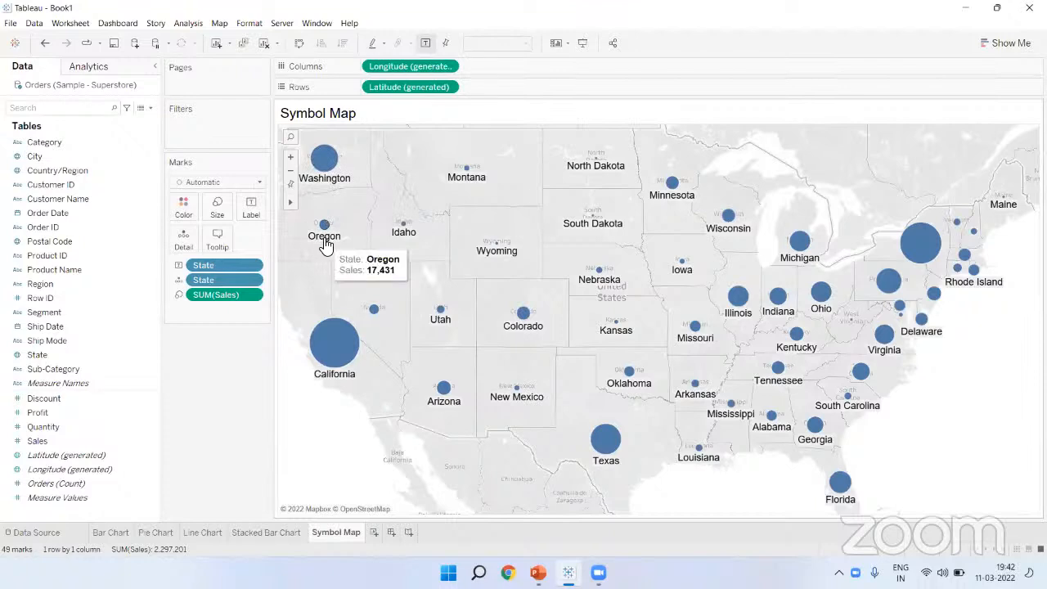
left_click(68, 441)
left_click_drag(67, 442, 251, 219)
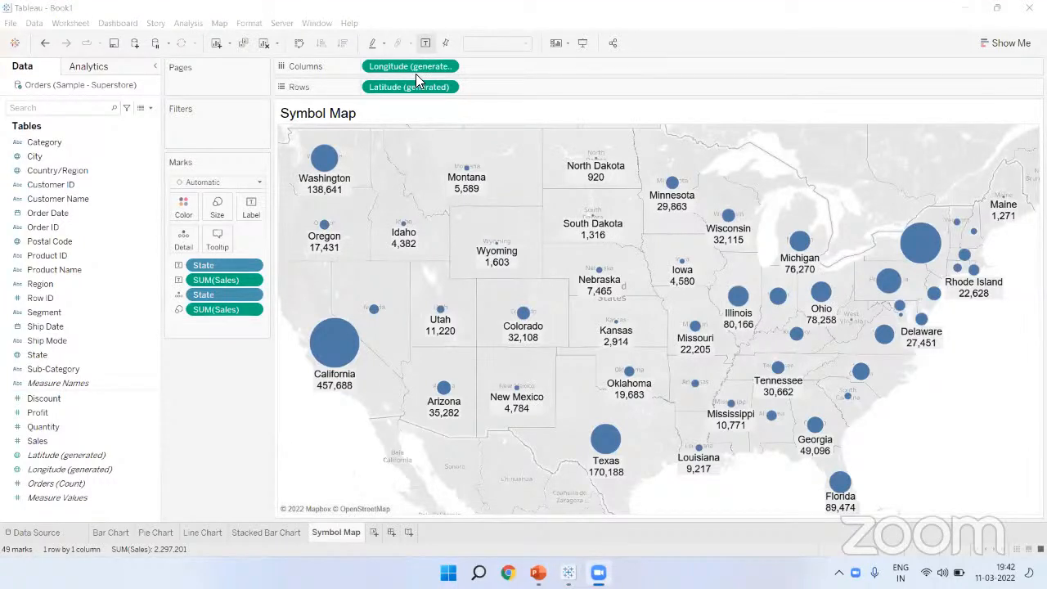
left_click(242, 466)
mouse_move(314, 263)
left_mouse_down()
mouse_move(282, 262)
mouse_move(413, 385)
mouse_move(409, 413)
mouse_move(375, 419)
mouse_move(348, 391)
mouse_move(314, 383)
mouse_move(275, 252)
left_mouse_up()
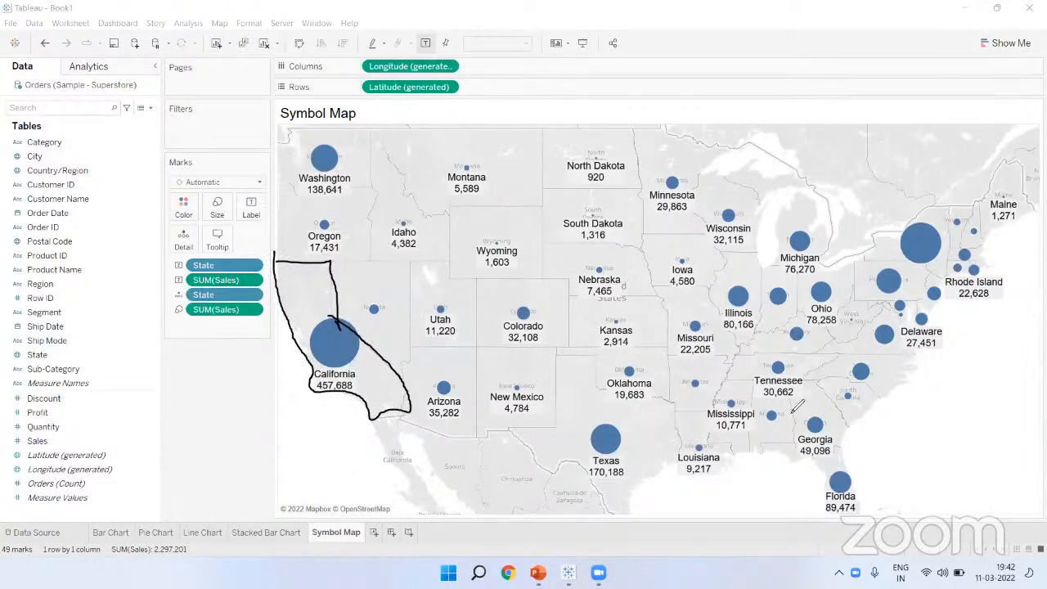
mouse_move(474, 152)
left_mouse_down()
mouse_move(441, 190)
mouse_move(490, 147)
mouse_move(446, 189)
left_mouse_up()
mouse_move(345, 135)
left_mouse_down()
mouse_move(307, 131)
mouse_move(347, 151)
mouse_move(334, 125)
left_mouse_up()
left_click_drag(601, 266, 621, 270)
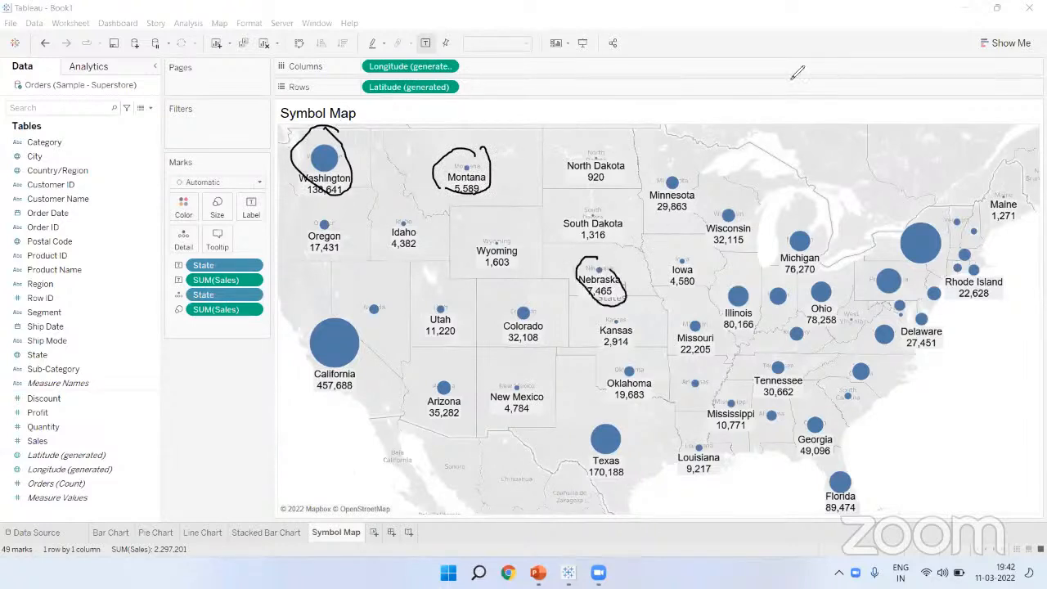
key("Escape")
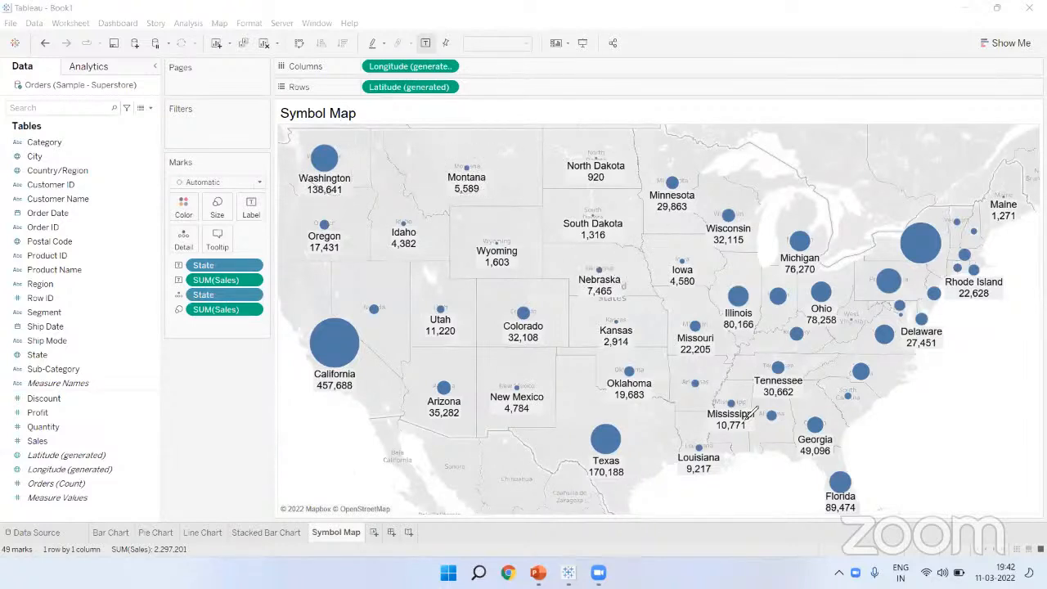
Step: Duplicate the Symbol Map sheet and name the copy 'Filled Map'
right_click(348, 535)
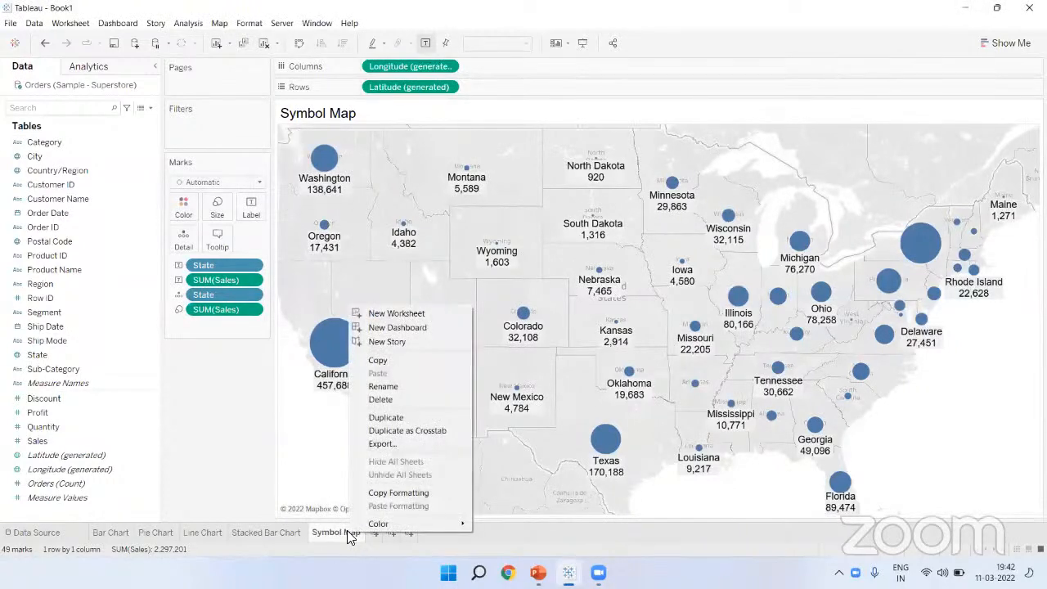
right_click(338, 532)
right_click(338, 532)
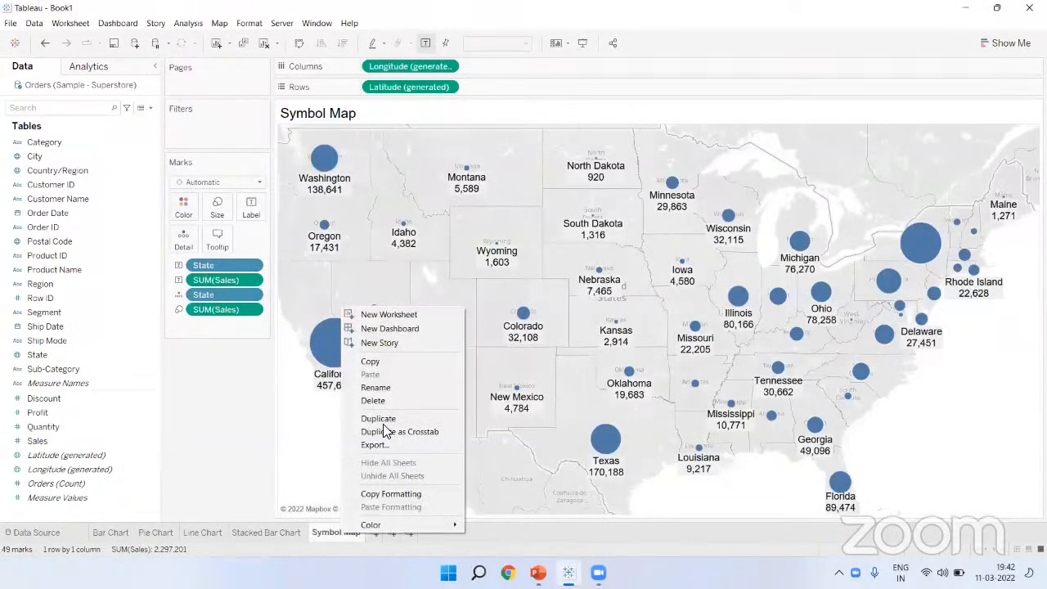
left_click(383, 420)
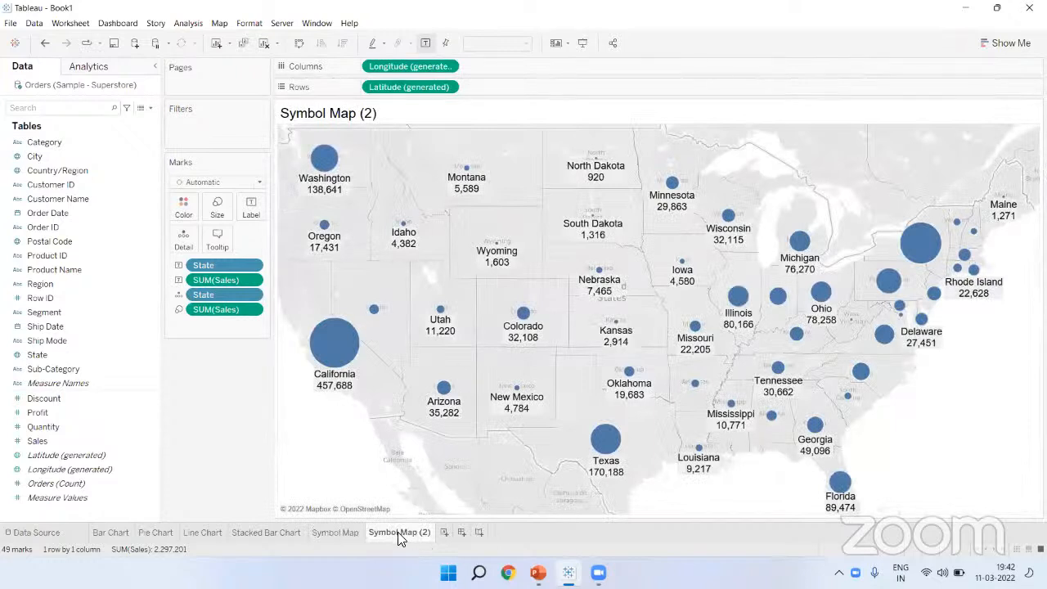
double_click(397, 532)
type("Filled Map")
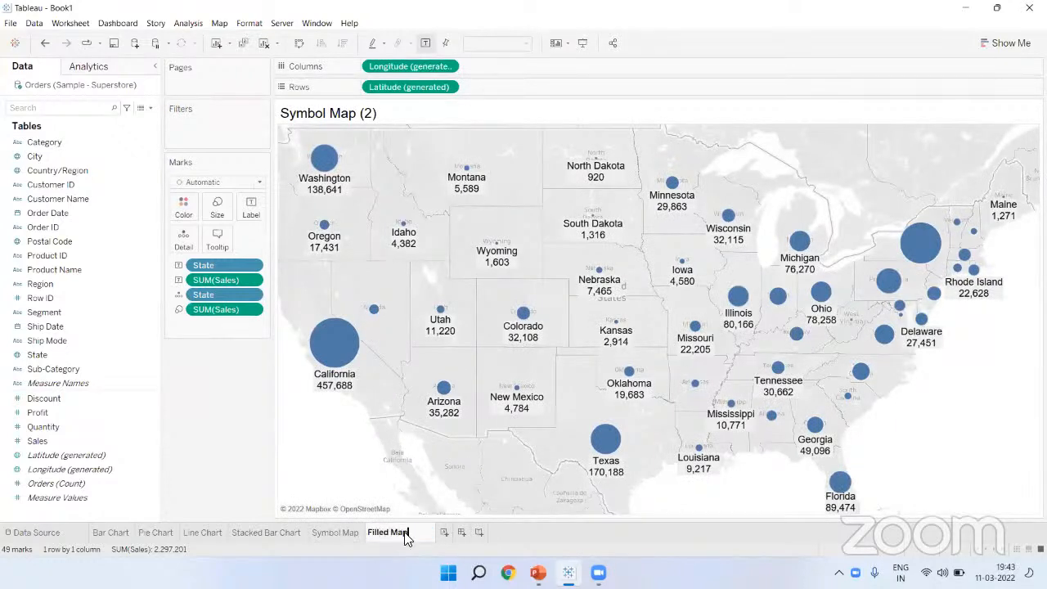
key("Return")
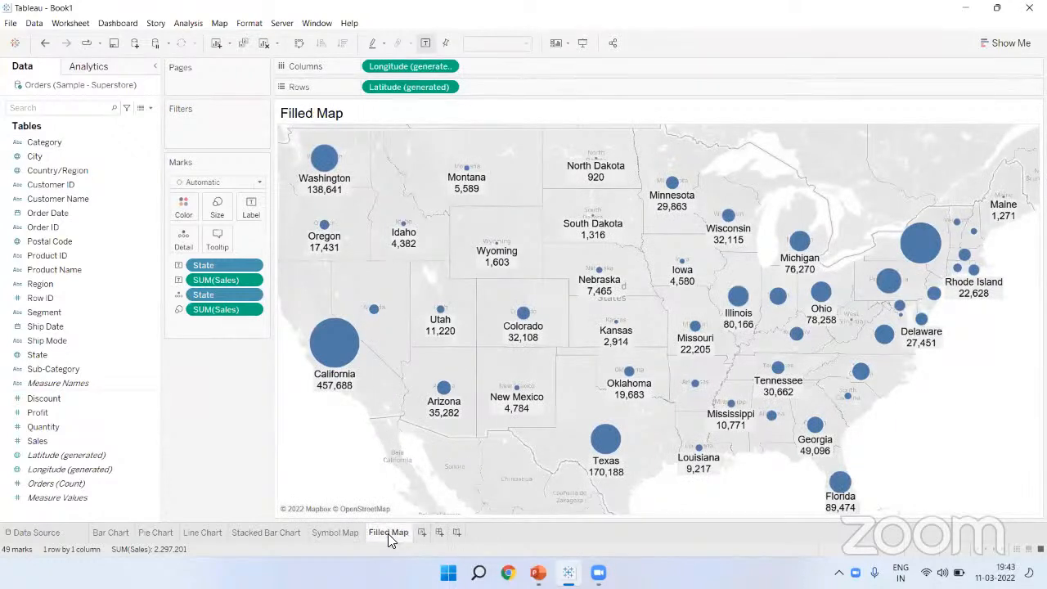
Step: Convert it to a filled map and label each state with its name and Sales
left_click(1003, 44)
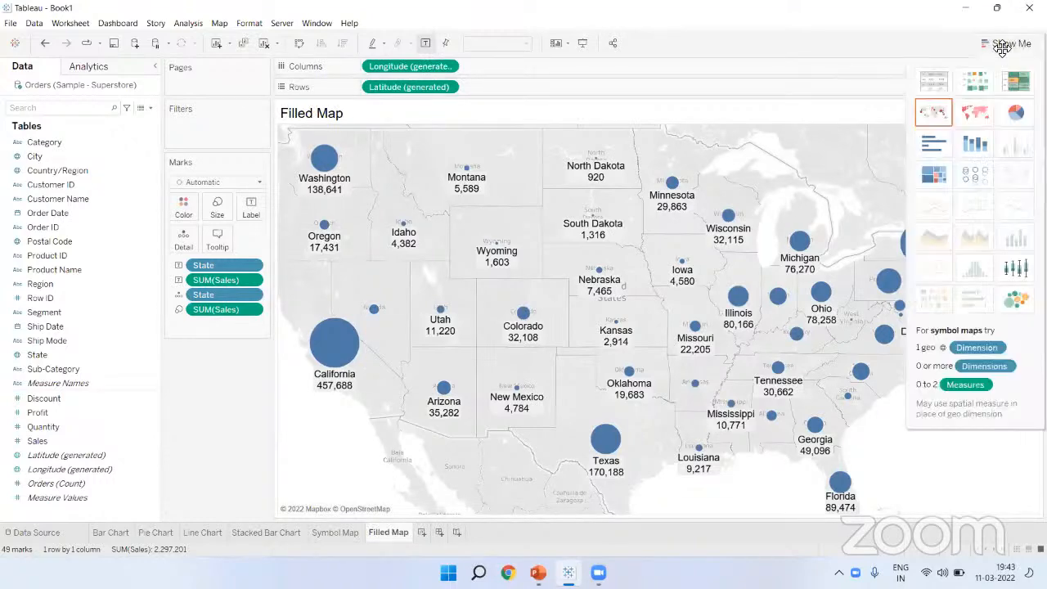
left_click(982, 119)
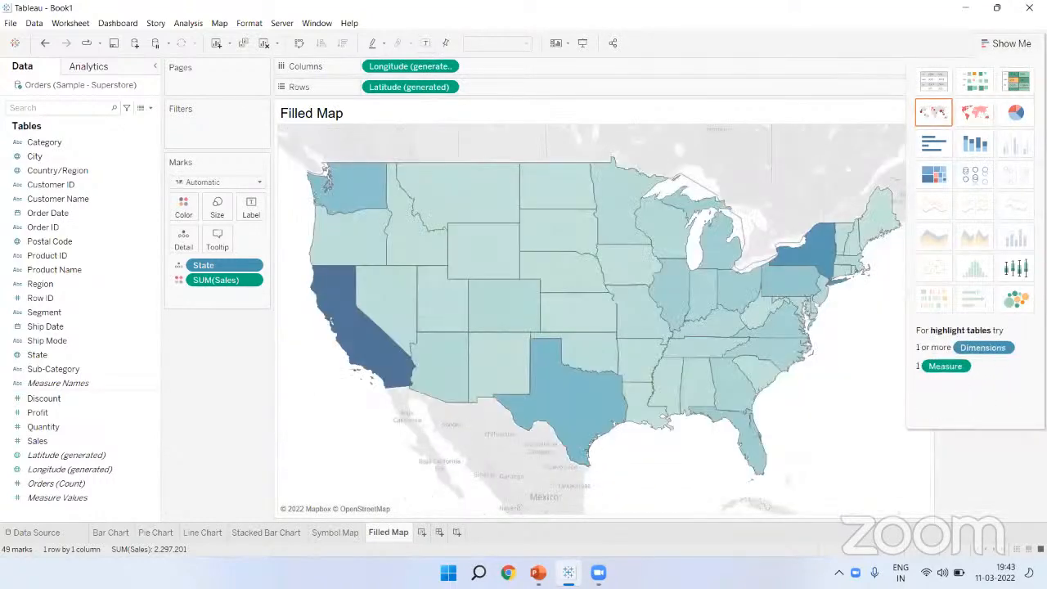
left_click(1007, 44)
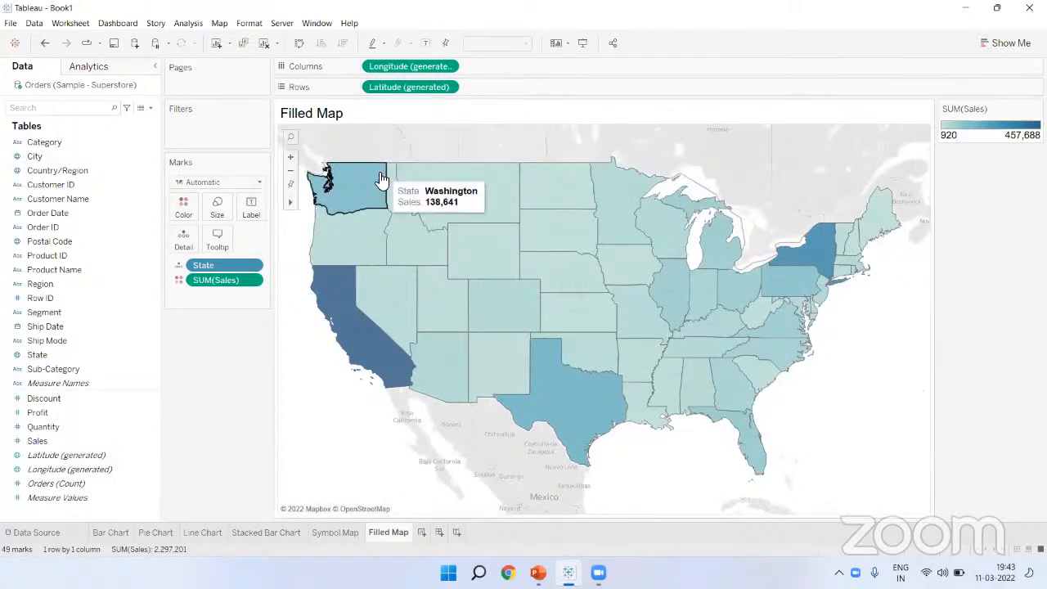
mouse_move(463, 200)
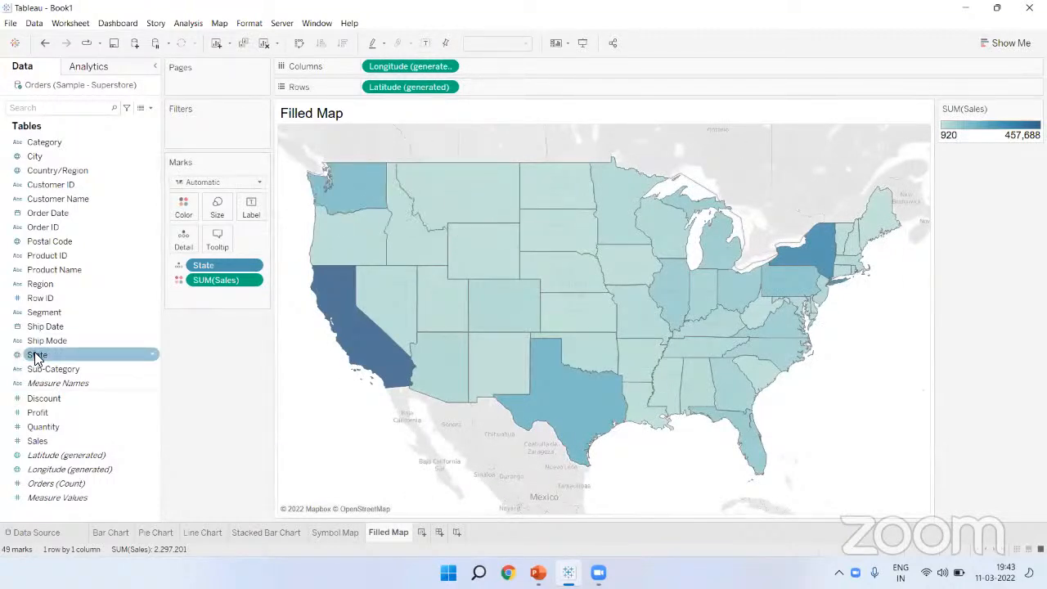
left_click_drag(35, 355, 248, 209)
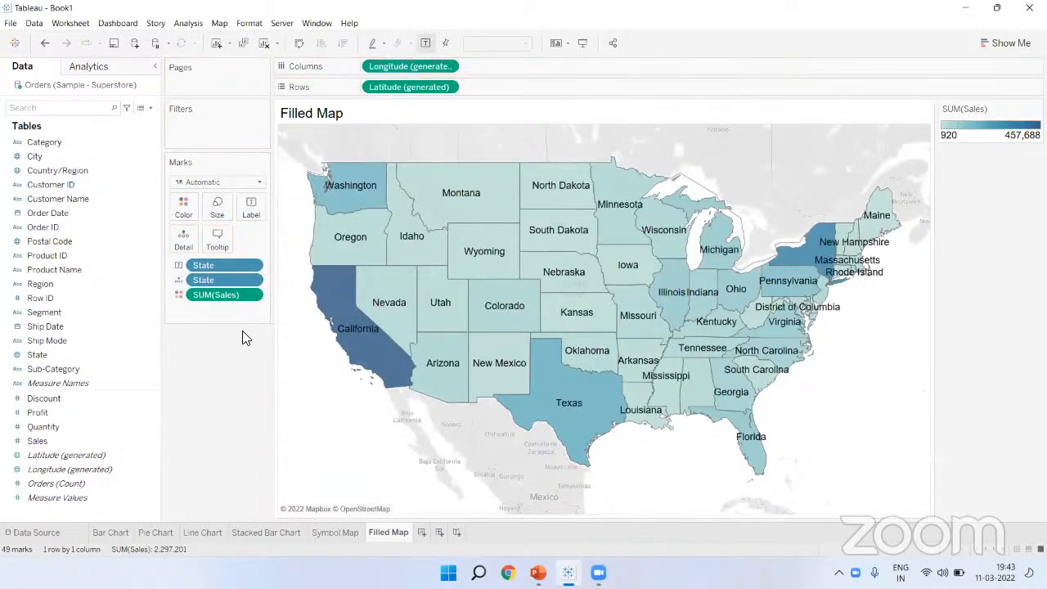
mouse_move(349, 200)
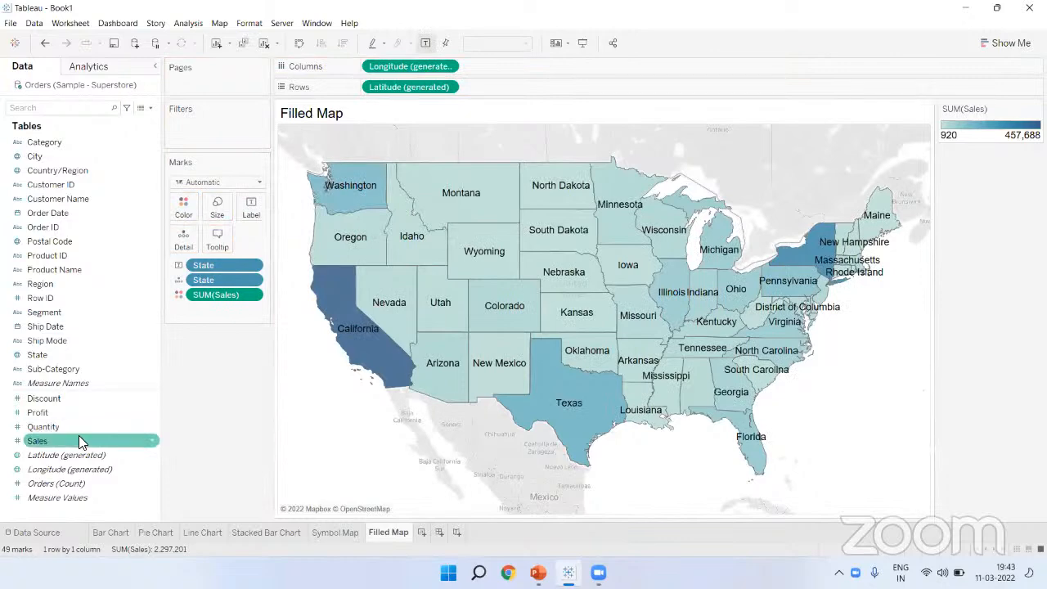
left_click_drag(78, 440, 251, 203)
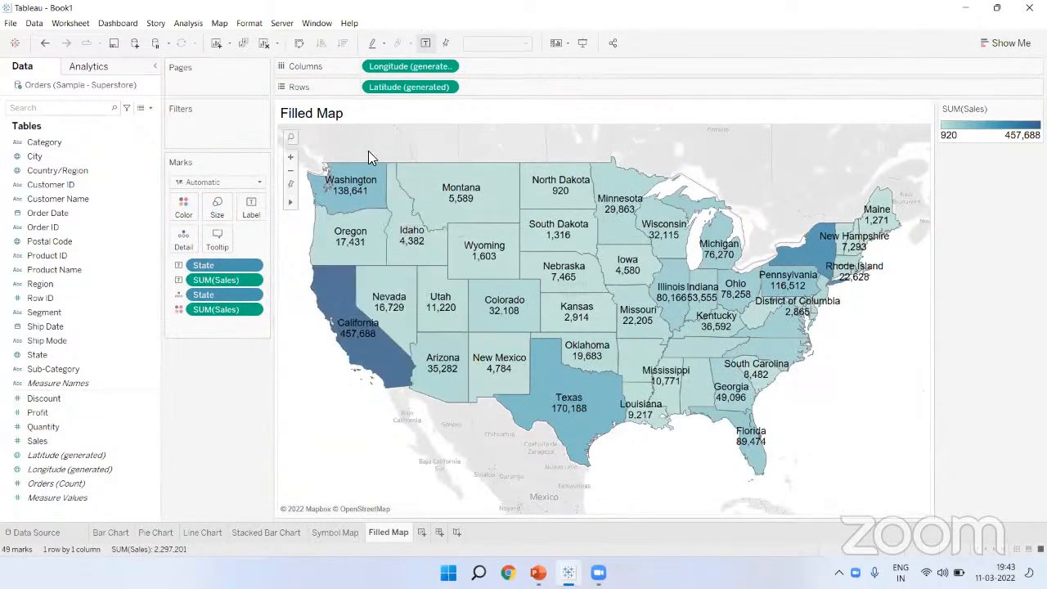
mouse_move(388, 302)
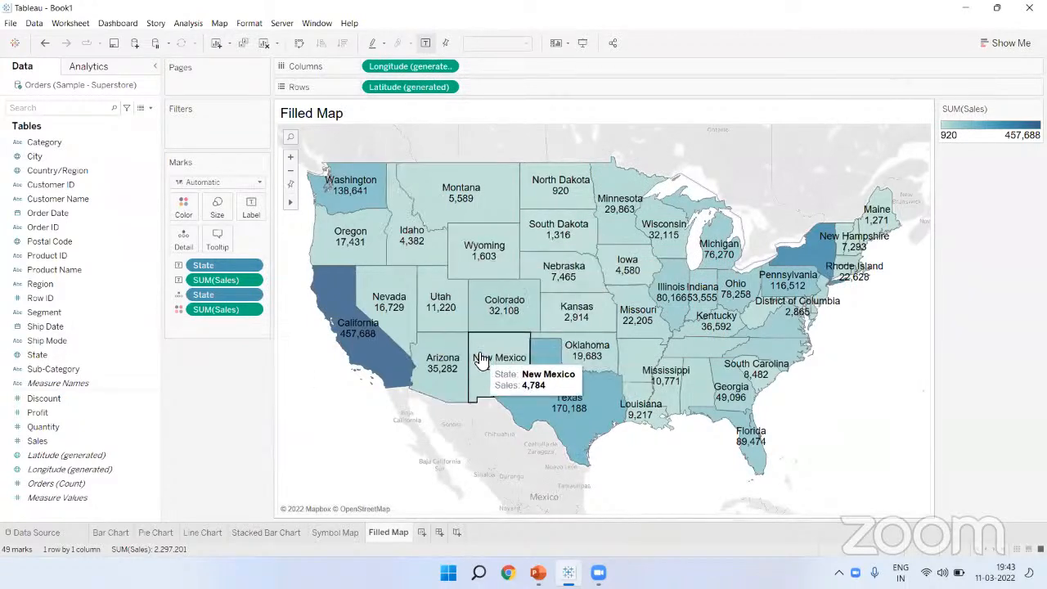
Step: Return to the Stacked Bar Chart sheet and bring up the Show Me chart suggestions
left_click(335, 532)
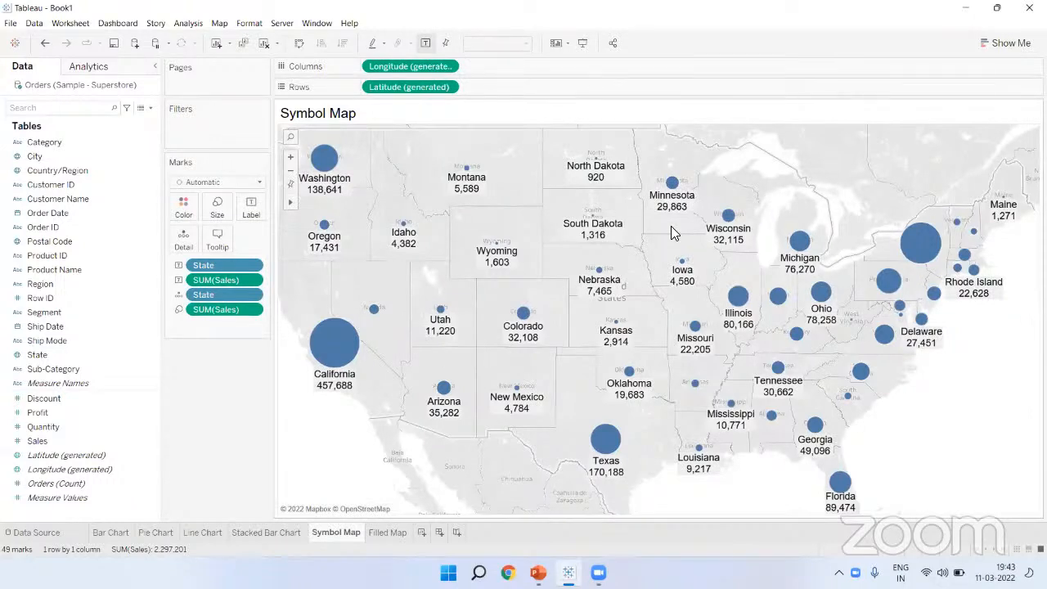
mouse_move(689, 202)
left_click(266, 533)
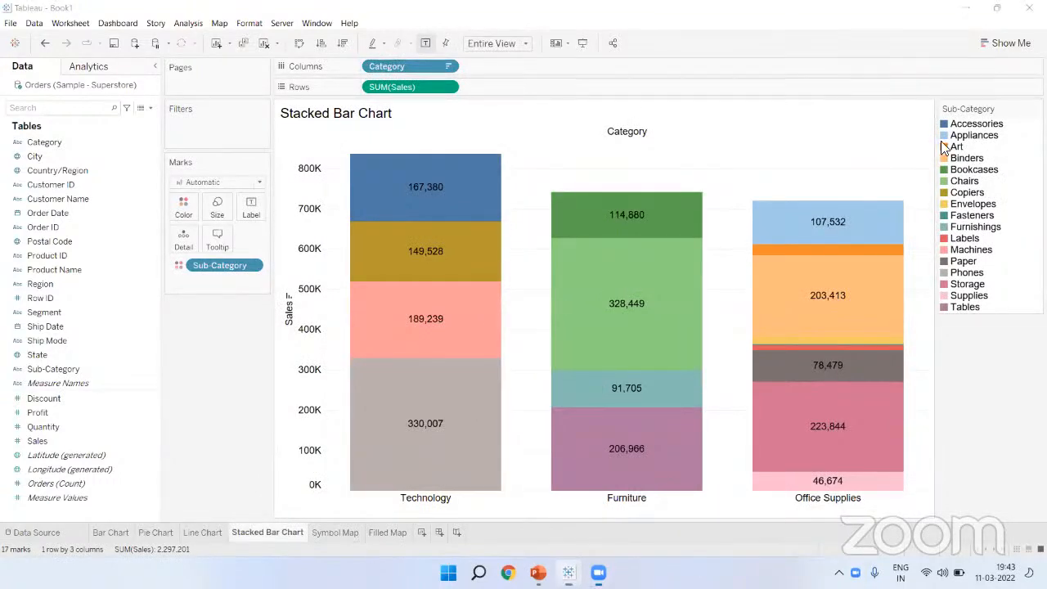
left_click(1007, 41)
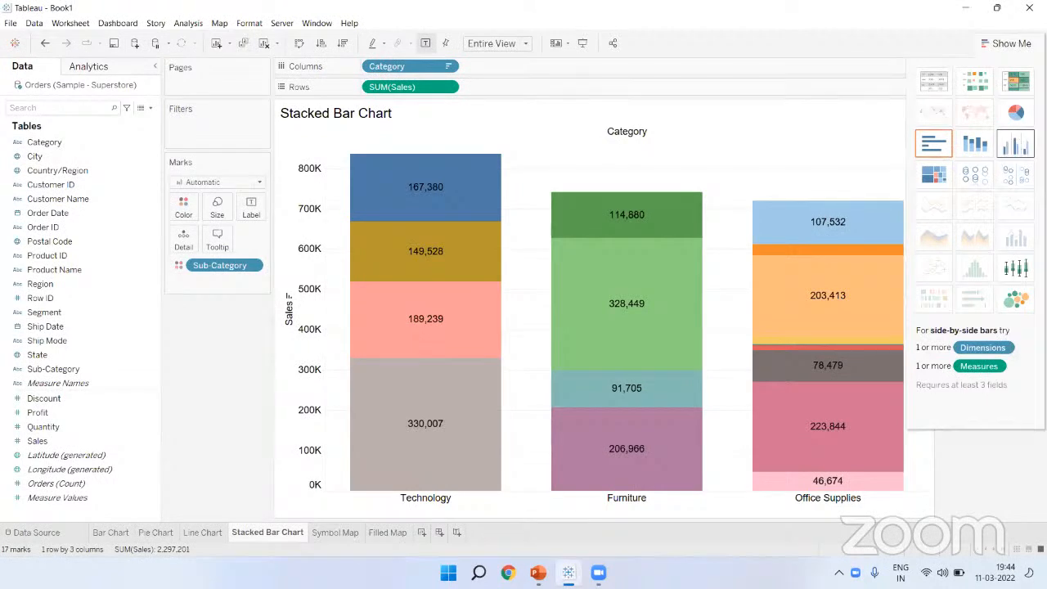
Step: Switch to side-by-side sub-category bars, sorted descending by sales with value labels
left_click(1015, 144)
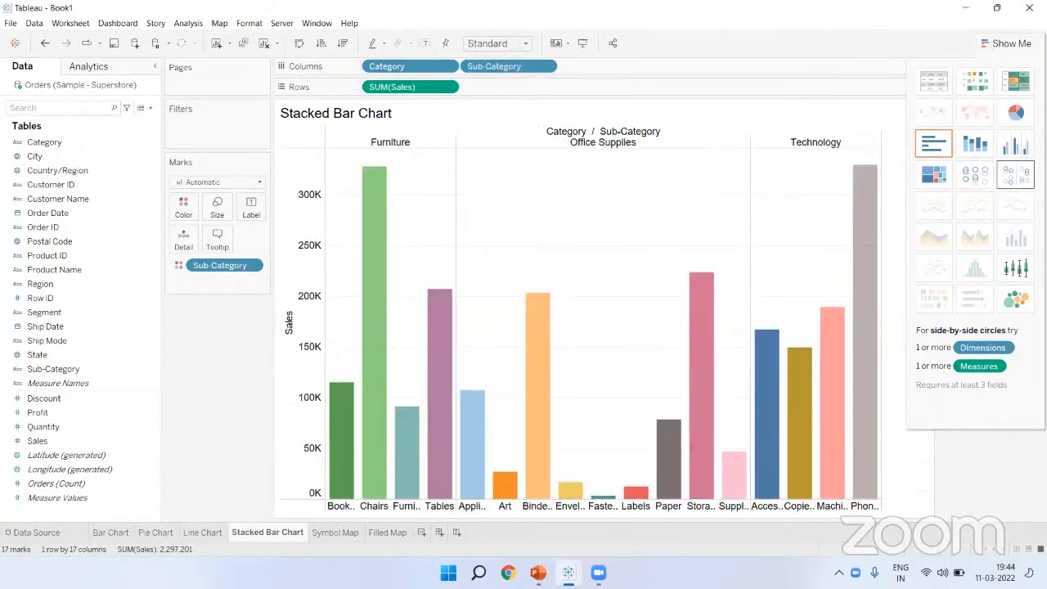
left_click(1012, 43)
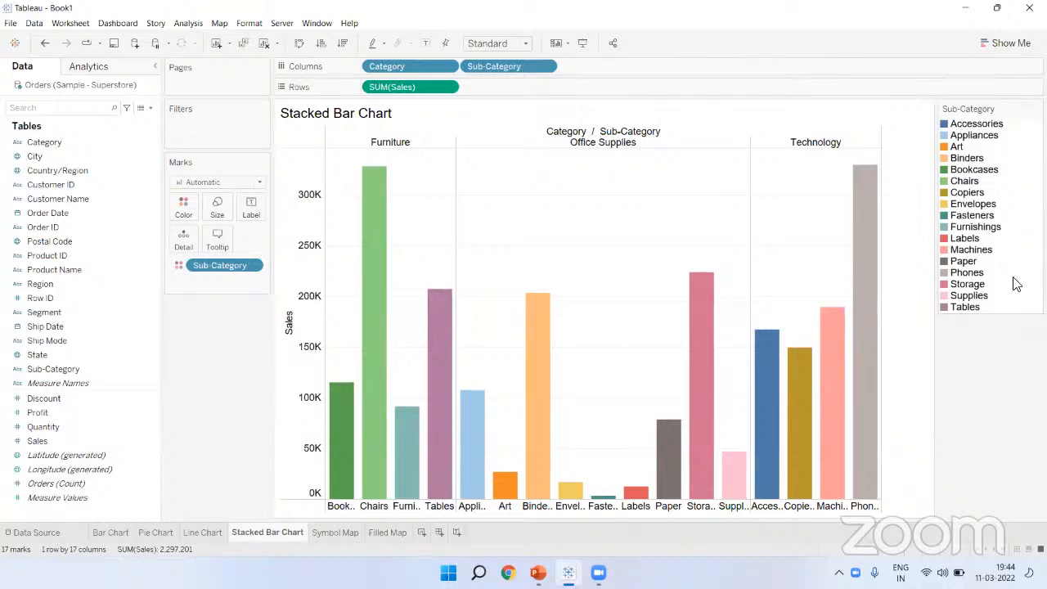
left_click(343, 43)
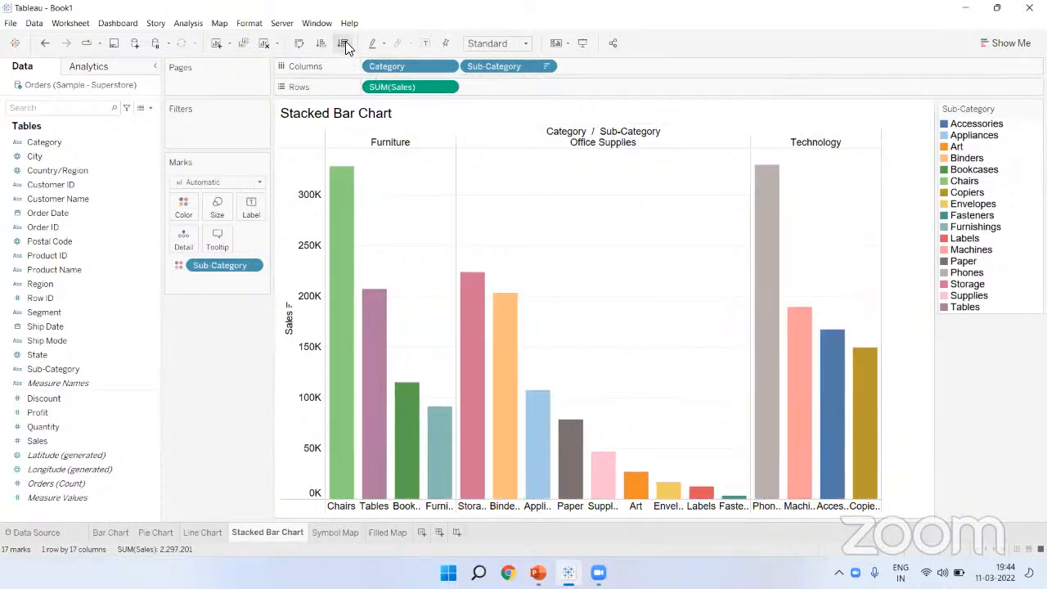
left_click(427, 43)
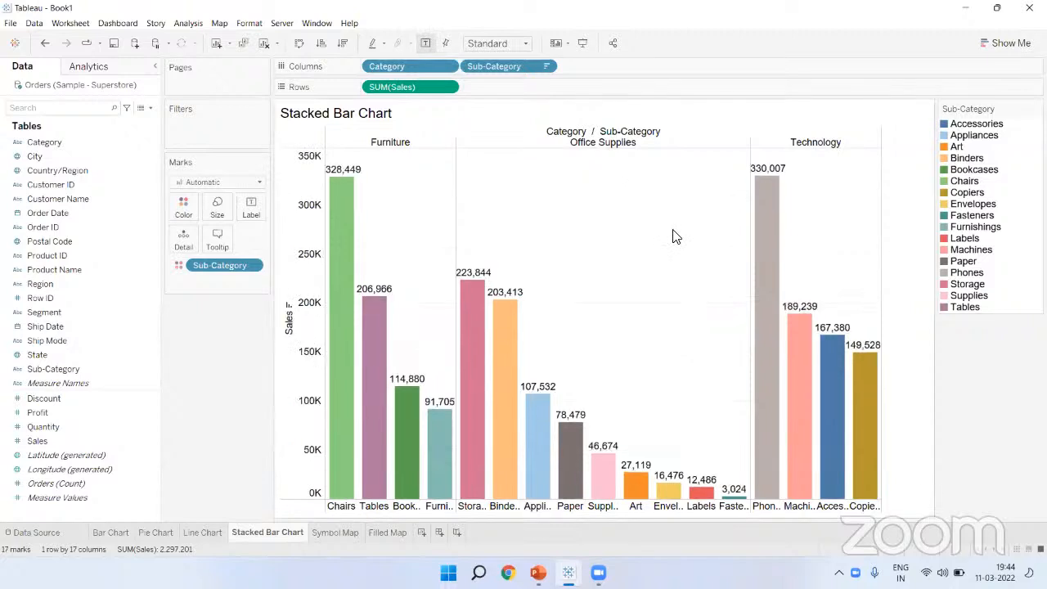
Step: Hide the sub-category colour legend and fit the chart to Entire View
left_click(1036, 108)
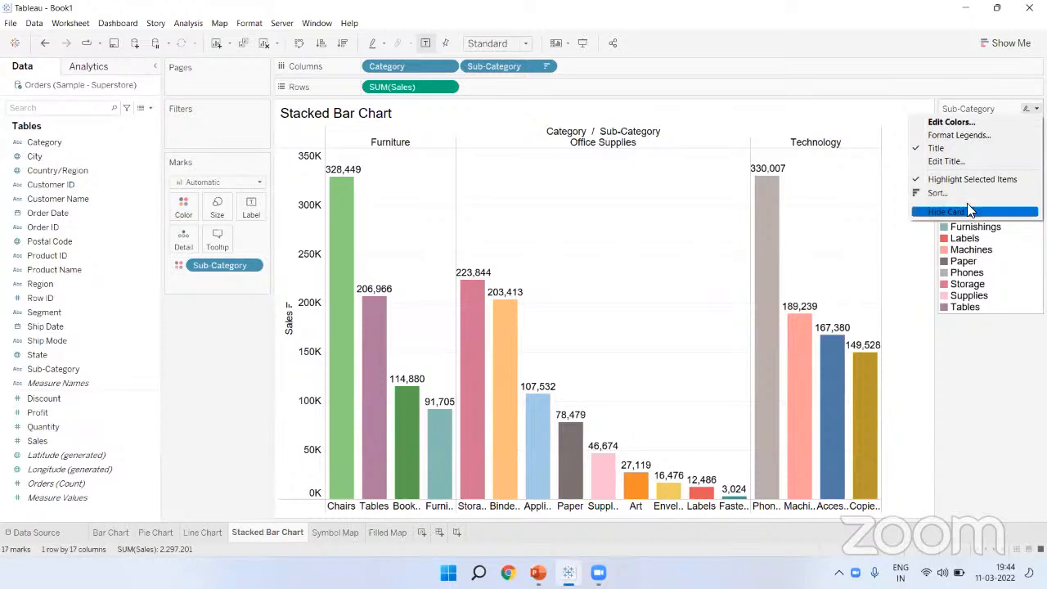
left_click(970, 212)
left_click(489, 42)
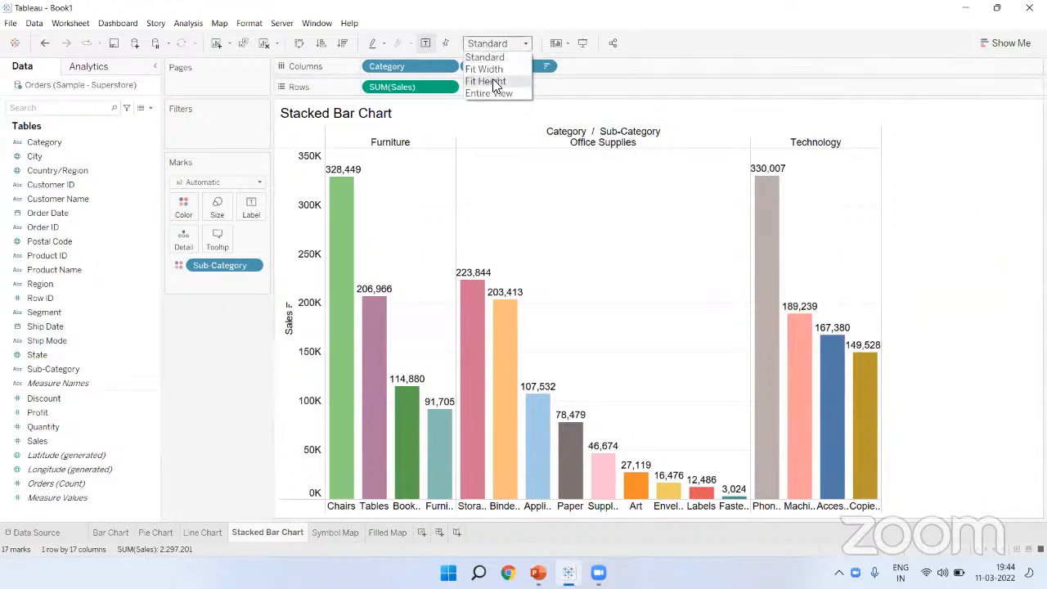
left_click(495, 94)
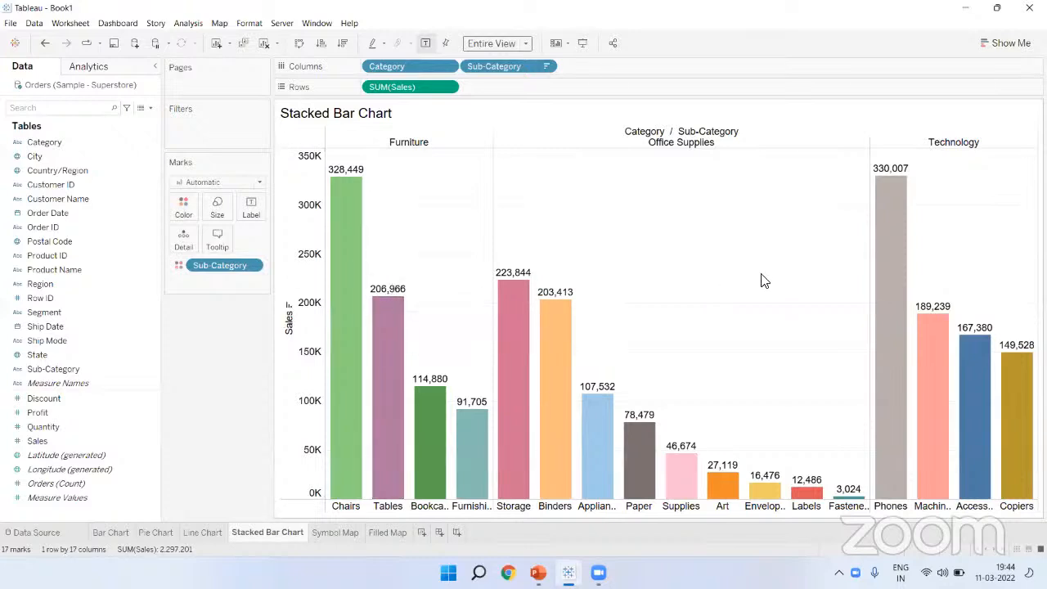
Step: Start a new Sheet 7 with Sub-Category on Rows
left_click(1008, 42)
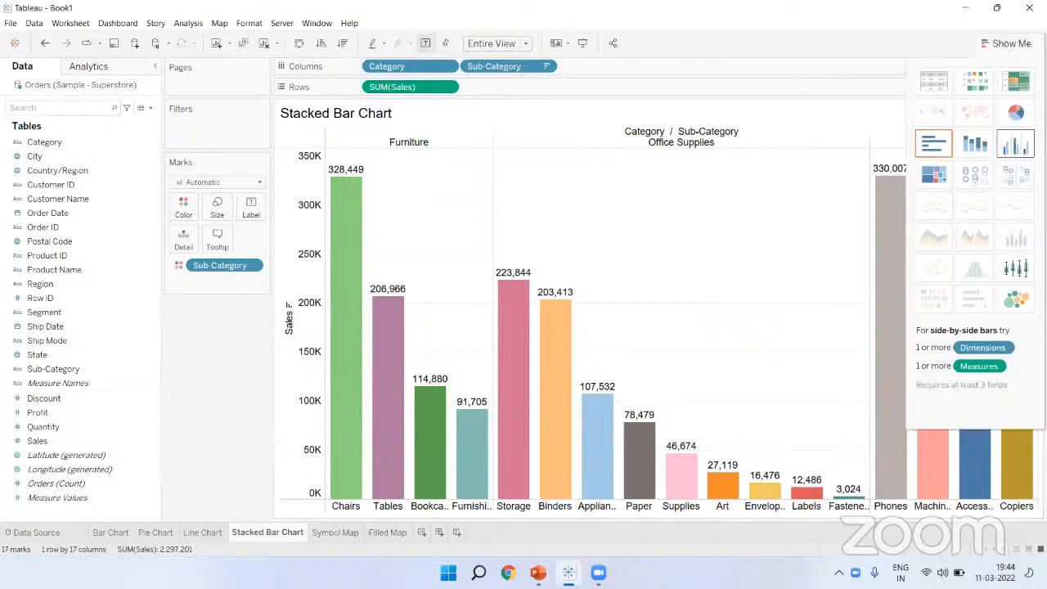
left_click(1008, 43)
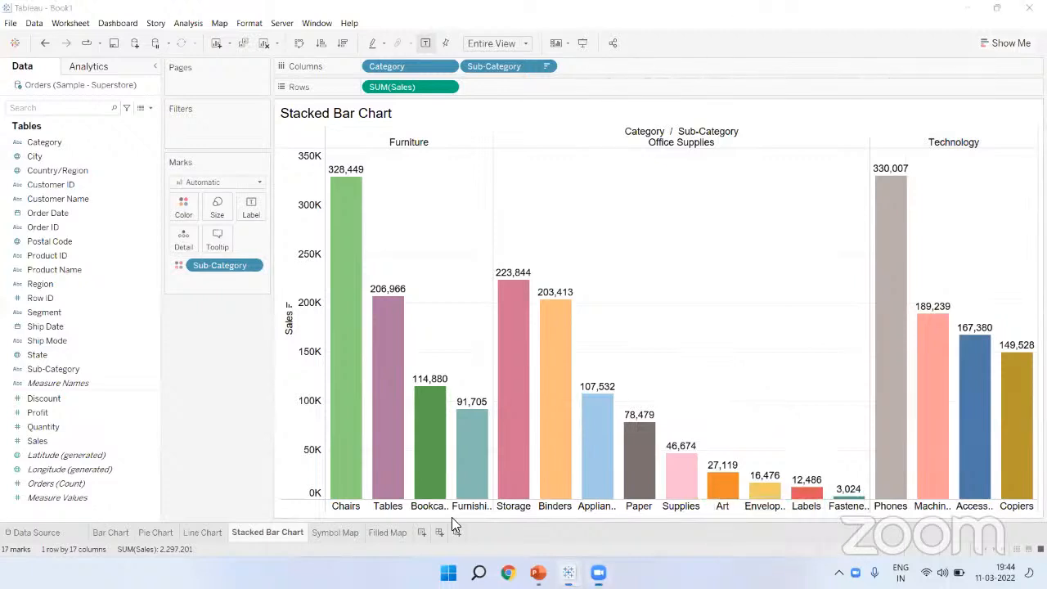
left_click(422, 532)
left_click_drag(88, 373, 379, 95)
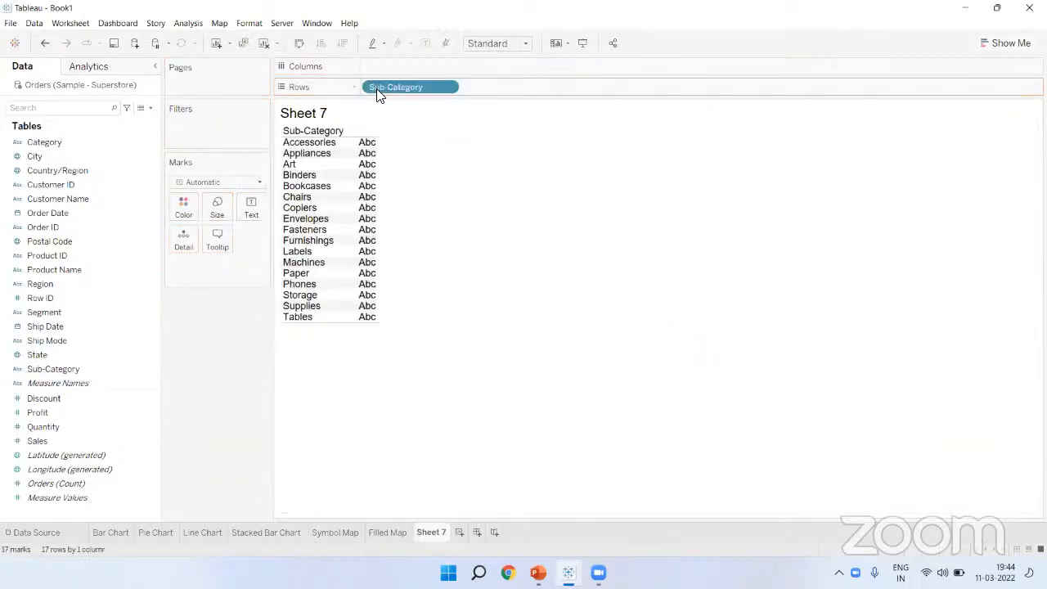
Step: Plot Profit by Sub-Category and convert it into a treemap
left_click_drag(62, 414, 393, 61)
left_click_drag(399, 70, 400, 67)
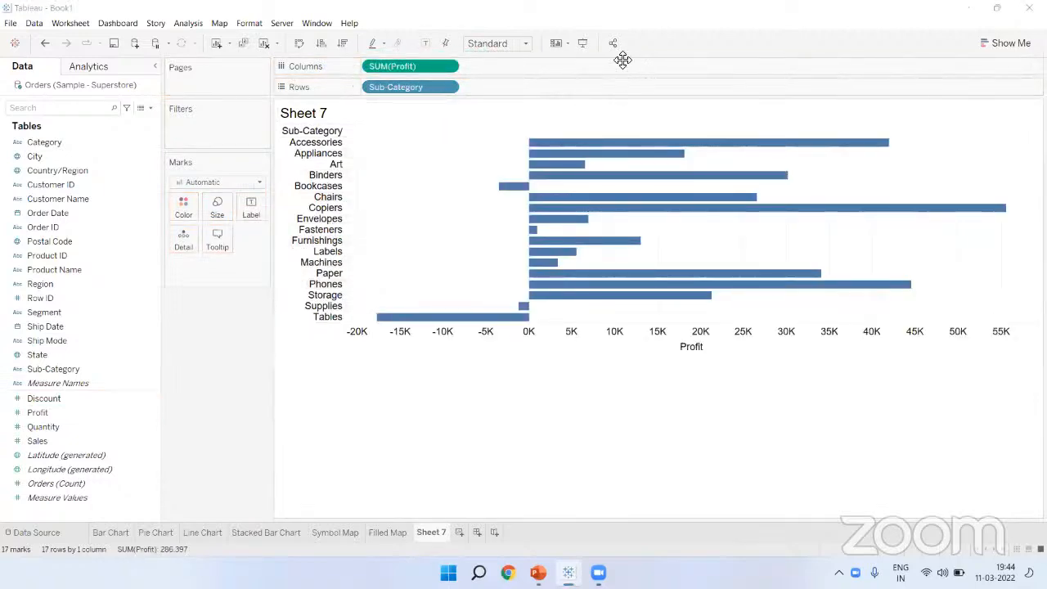
key("ctrl+1")
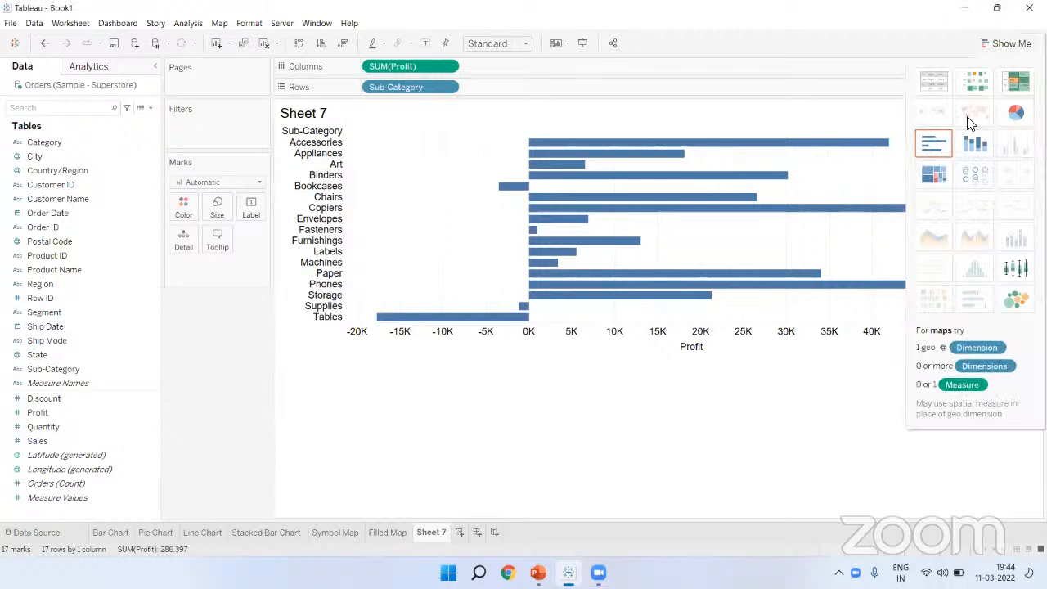
left_click(931, 178)
left_click(1005, 43)
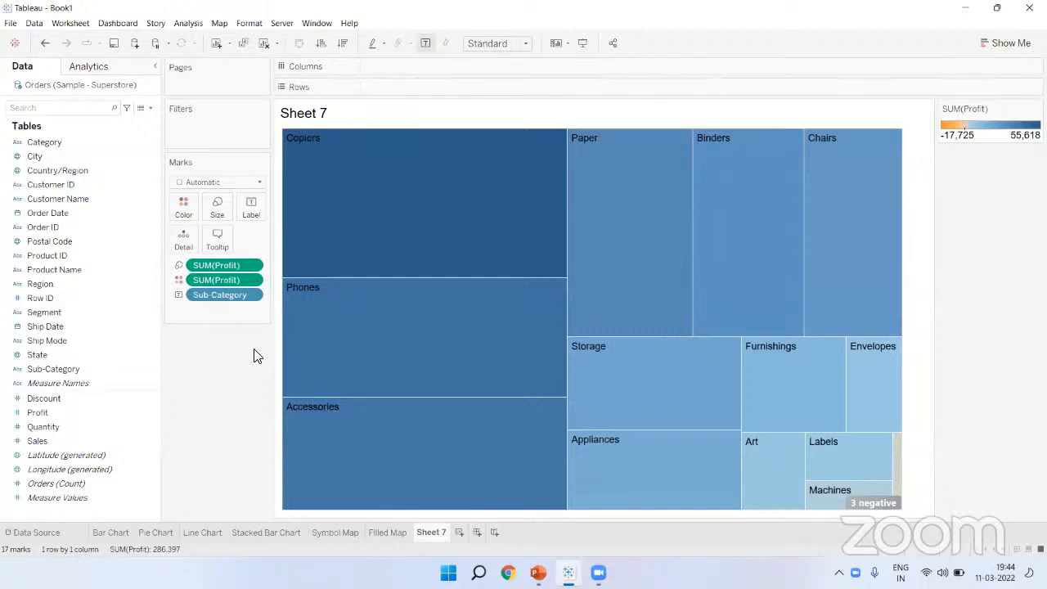
Step: Label each treemap tile with its profit and hide the profit colour legend
mouse_move(314, 180)
left_click_drag(80, 417, 239, 217)
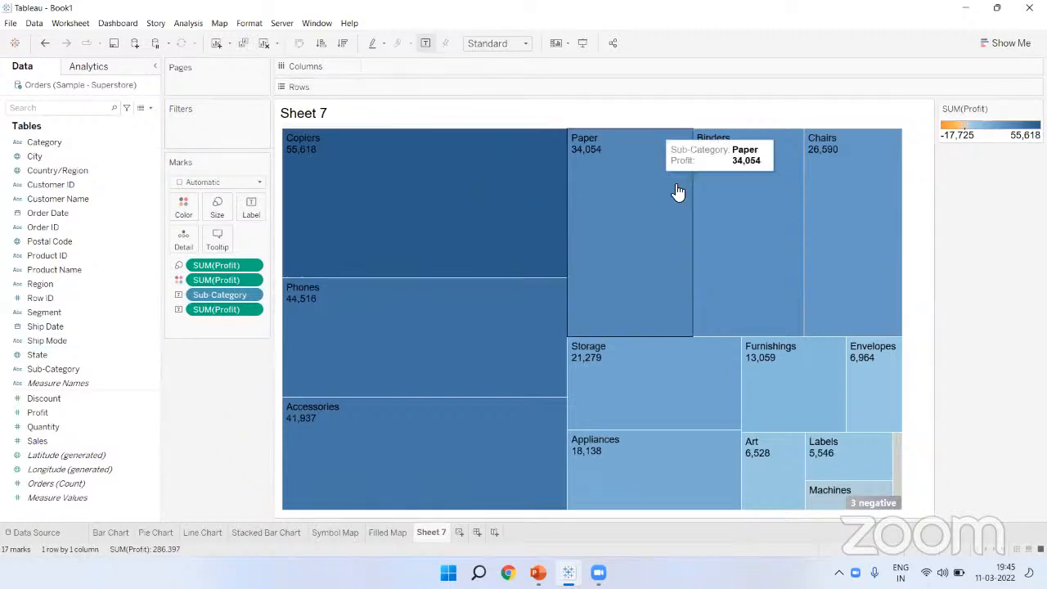
mouse_move(520, 153)
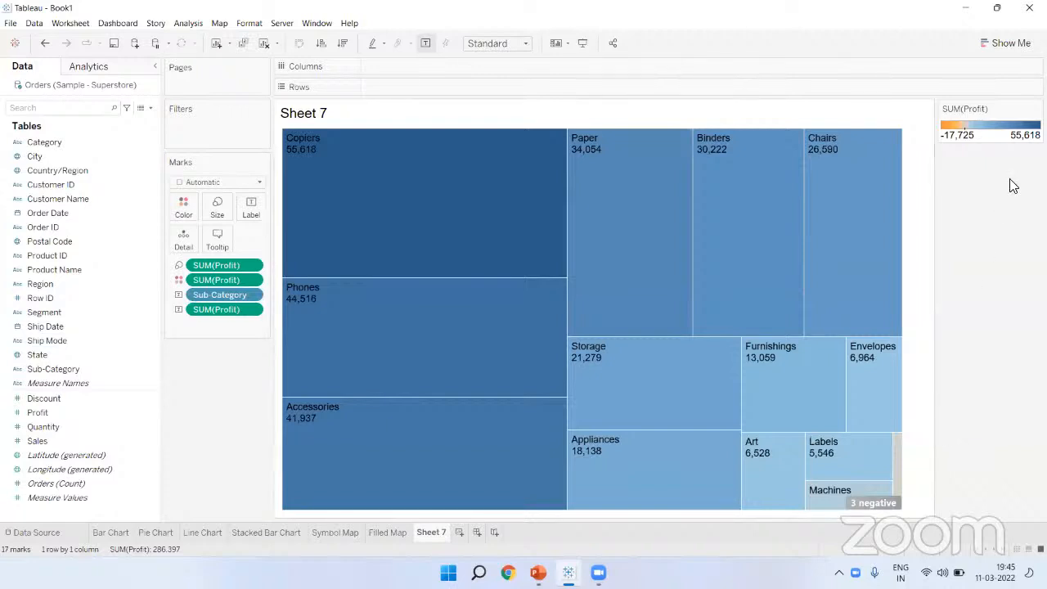
left_click(1037, 109)
left_click(990, 177)
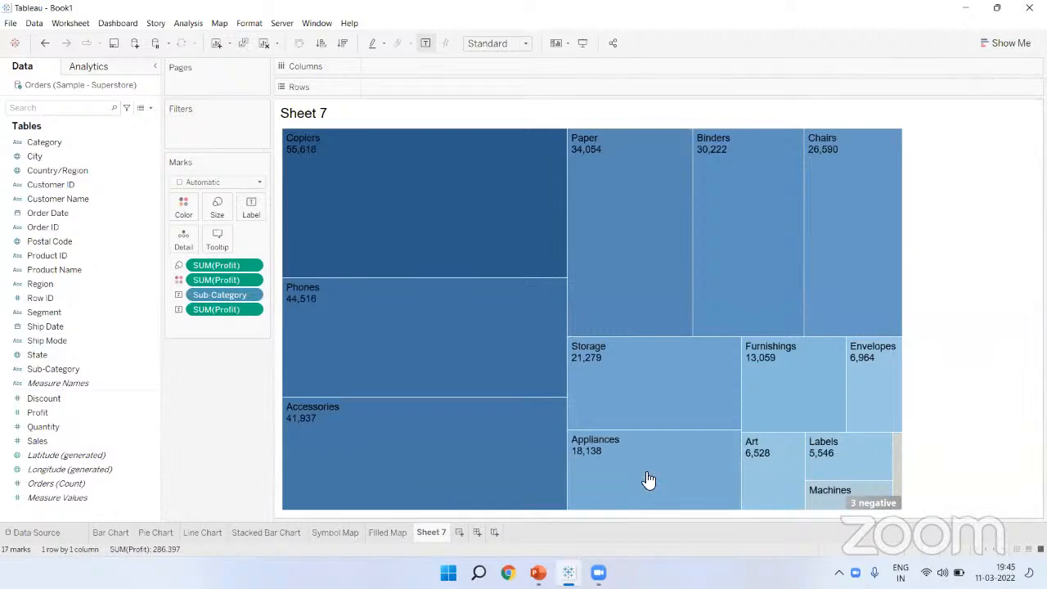
Step: Rename Sheet 7 to 'Treemap'
double_click(445, 534)
type("Treemap")
key("Return")
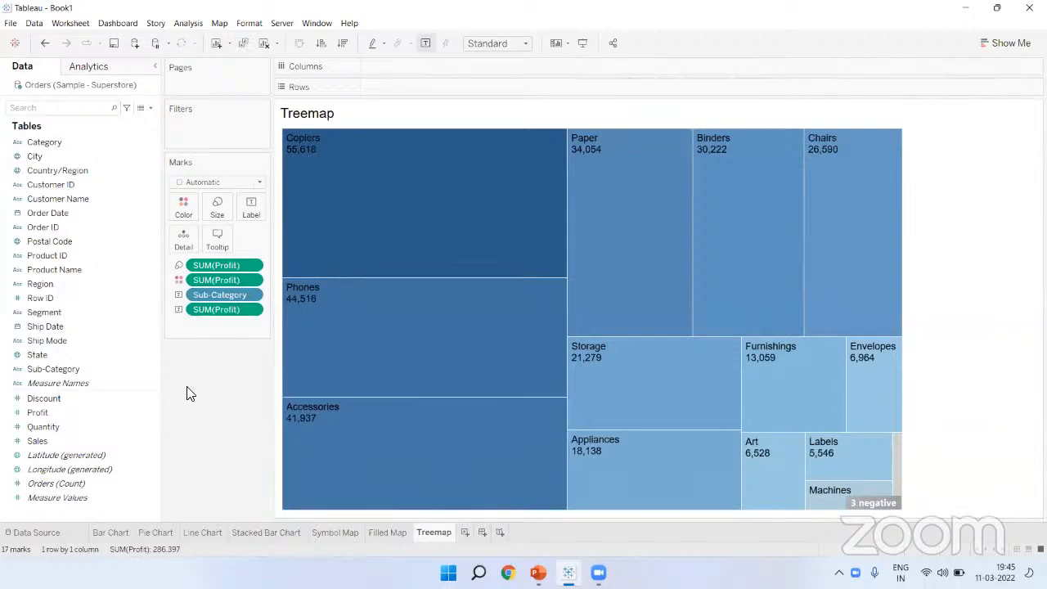
left_click(154, 398)
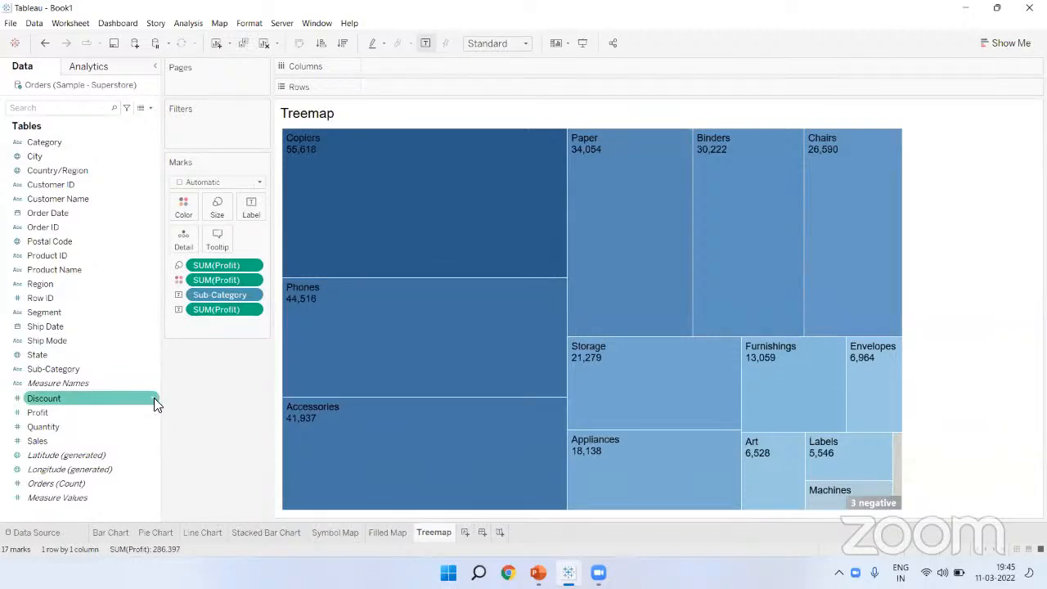
Step: Add a new worksheet named 'Bubble Chart'
left_click(466, 534)
double_click(469, 534)
type("B")
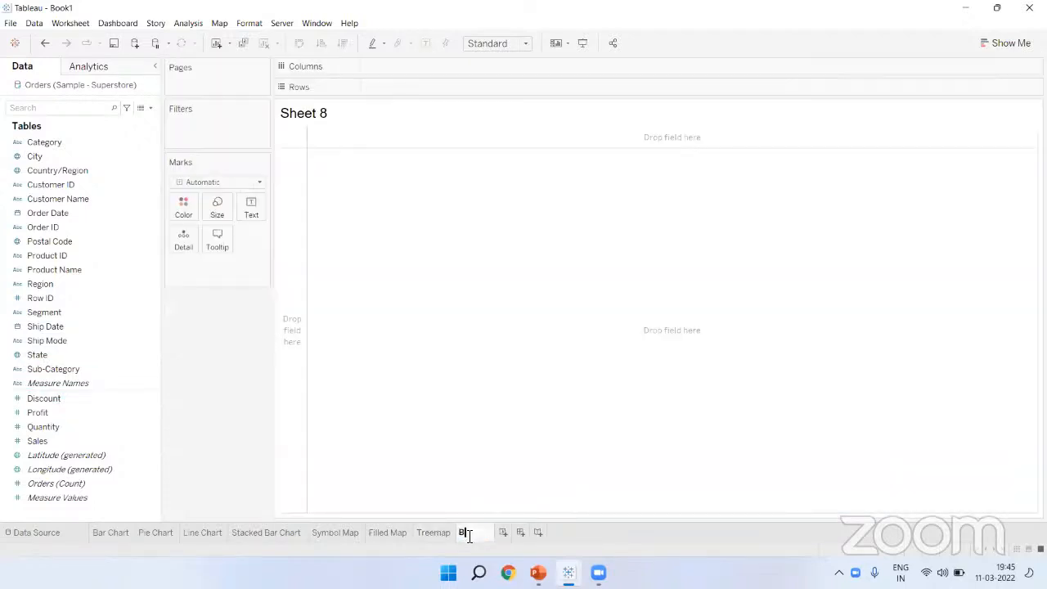
type("ubble Chart")
key("Return")
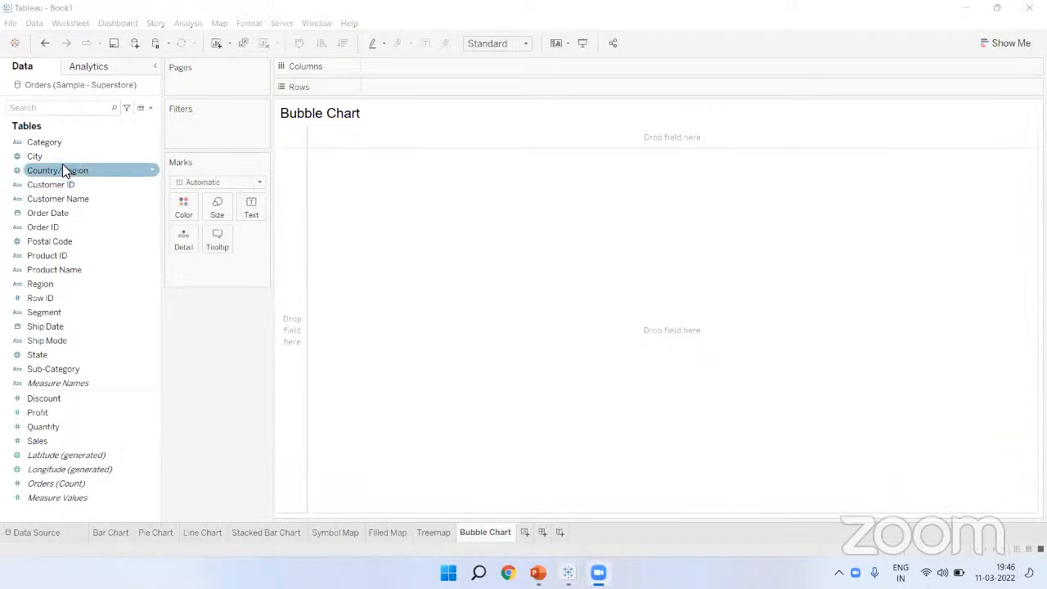
Step: Build a Sales bar chart per Product Name, sorted descending with value labels
left_click_drag(72, 265, 415, 86)
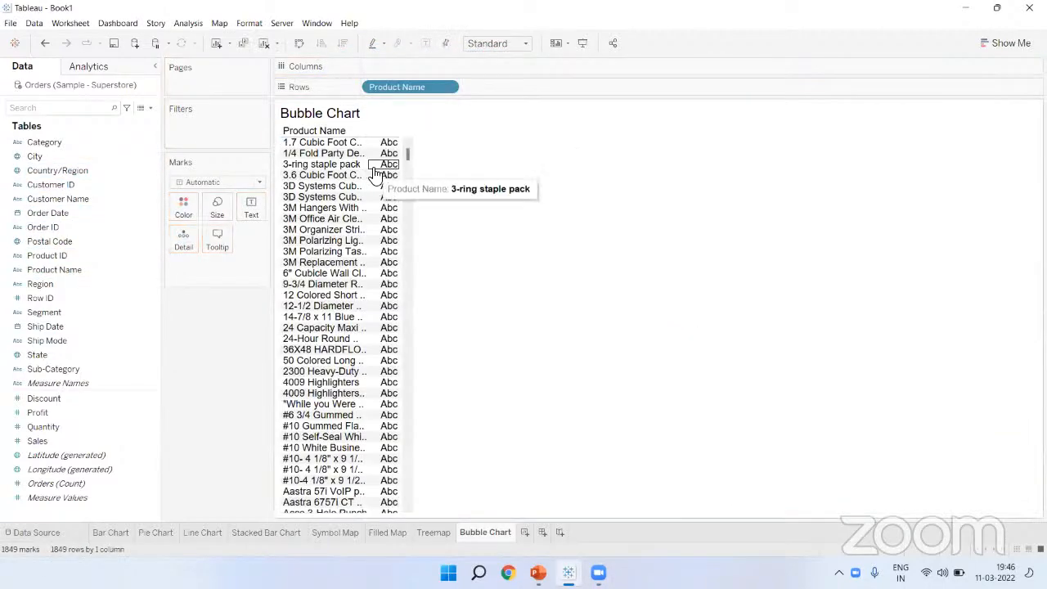
left_click_drag(372, 167, 569, 154)
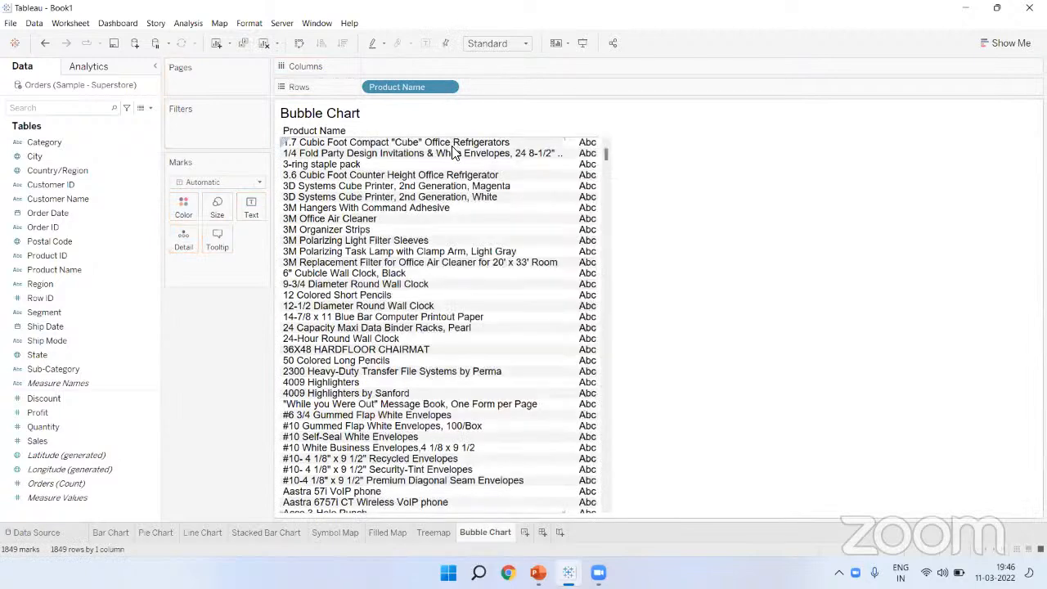
left_click_drag(454, 146, 456, 154)
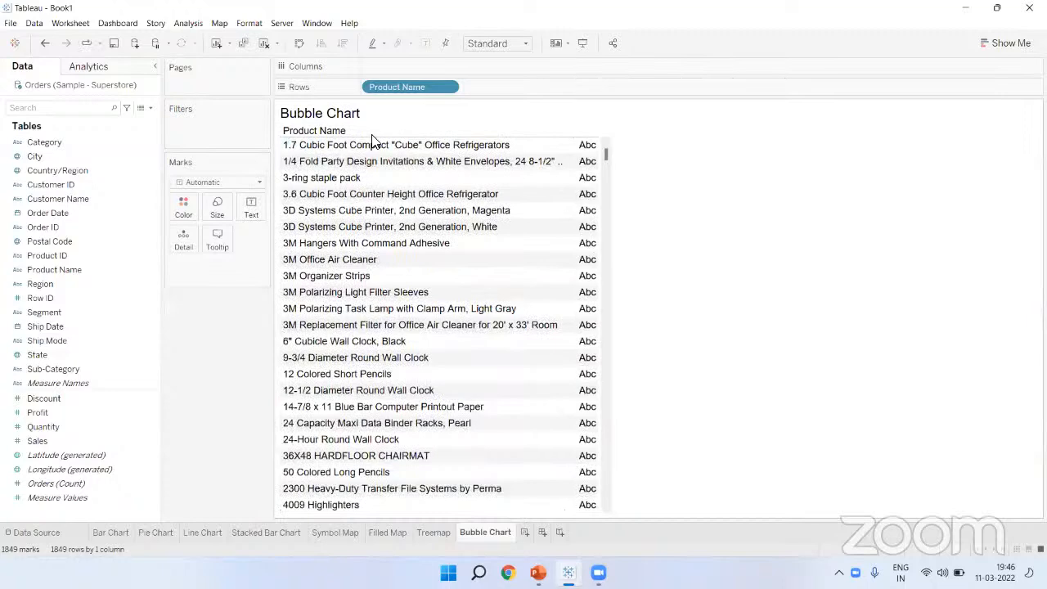
left_click_drag(37, 444, 375, 62)
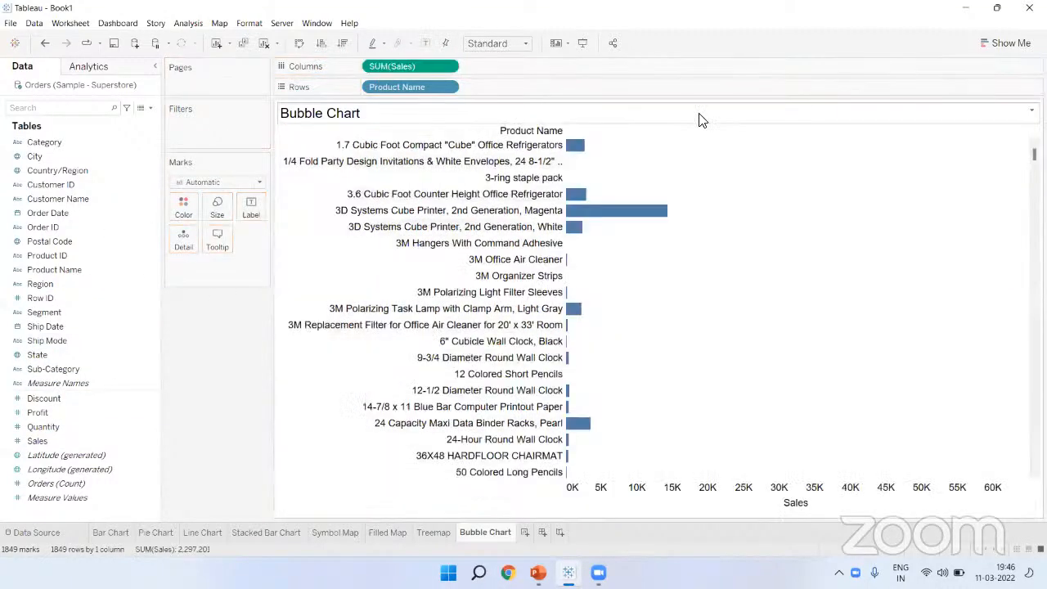
left_click(344, 47)
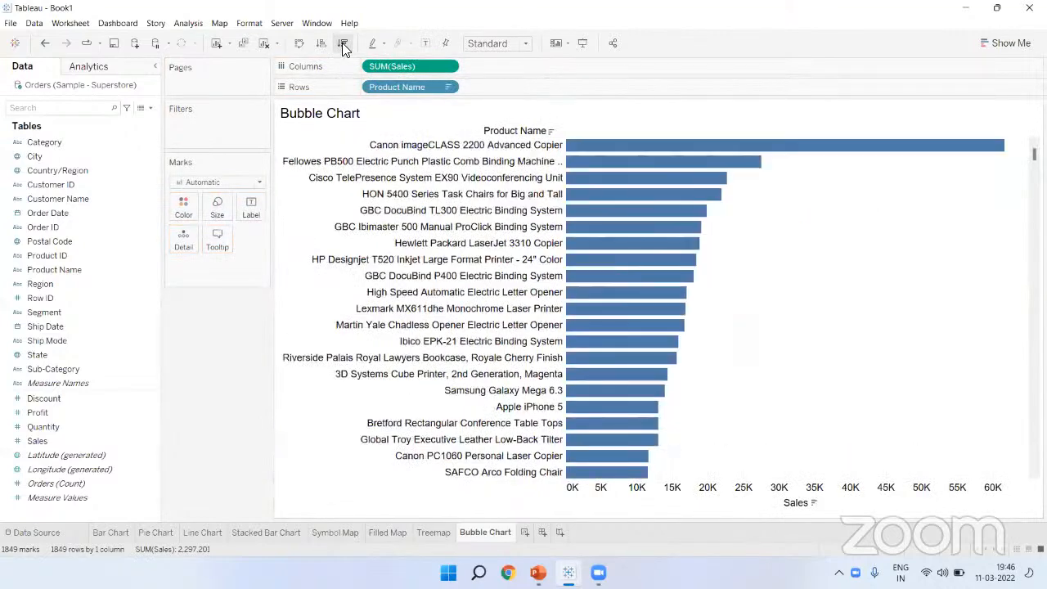
left_click(422, 46)
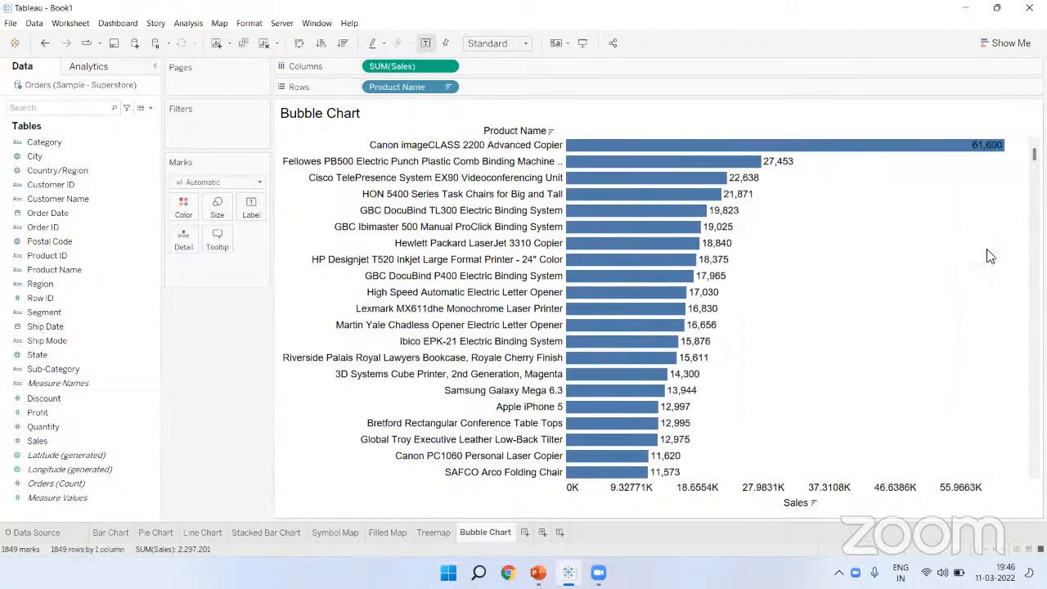
Step: Convert to packed bubbles filling Entire View, sorted descending so the largest bubbles sit centre
left_click(1006, 43)
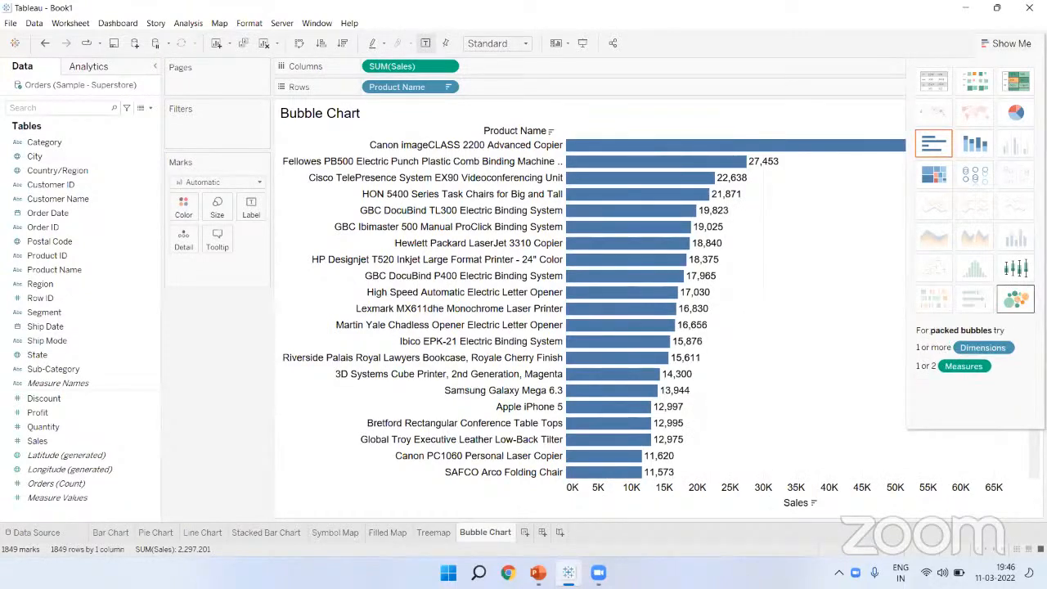
left_click(1017, 302)
left_click(1011, 43)
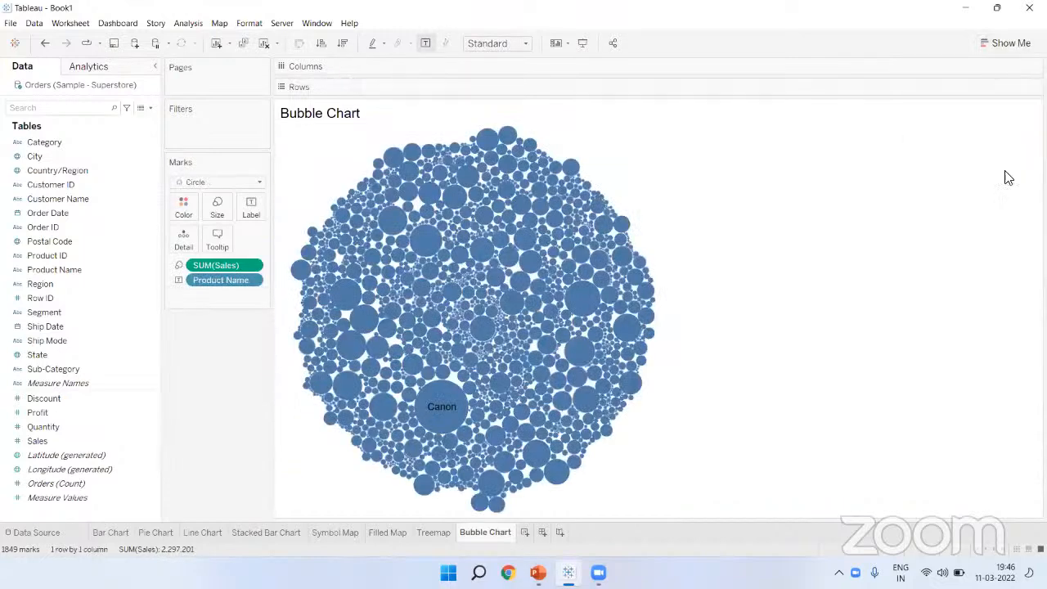
left_click(490, 44)
left_click(489, 93)
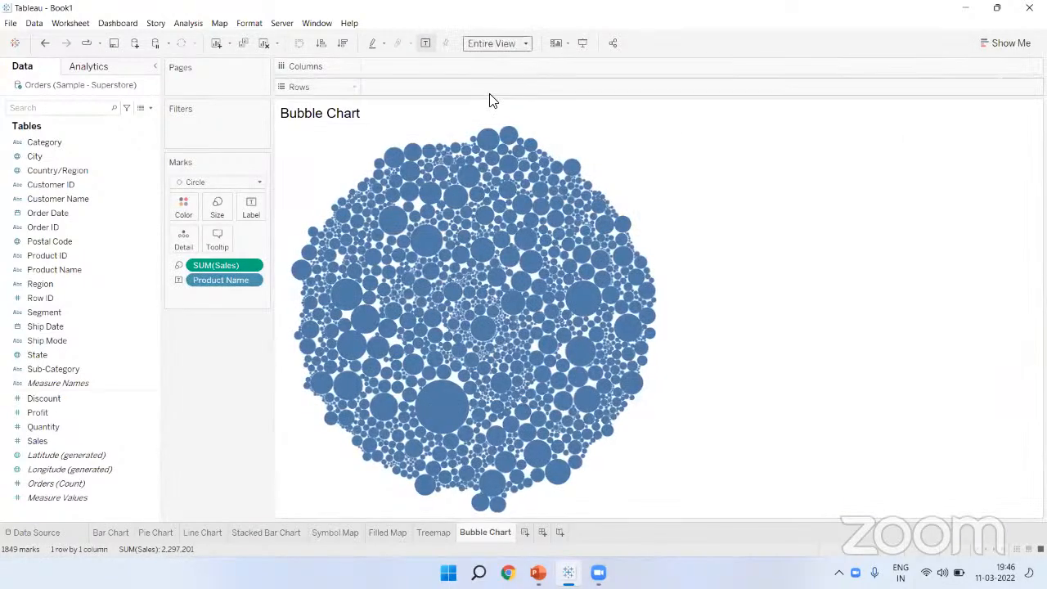
left_click(347, 42)
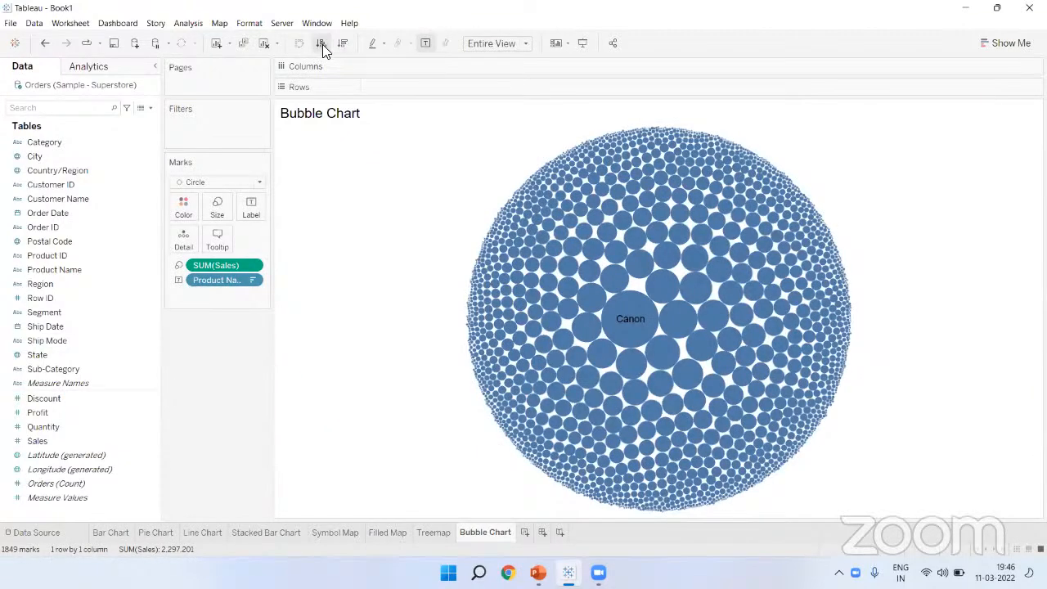
left_click(322, 44)
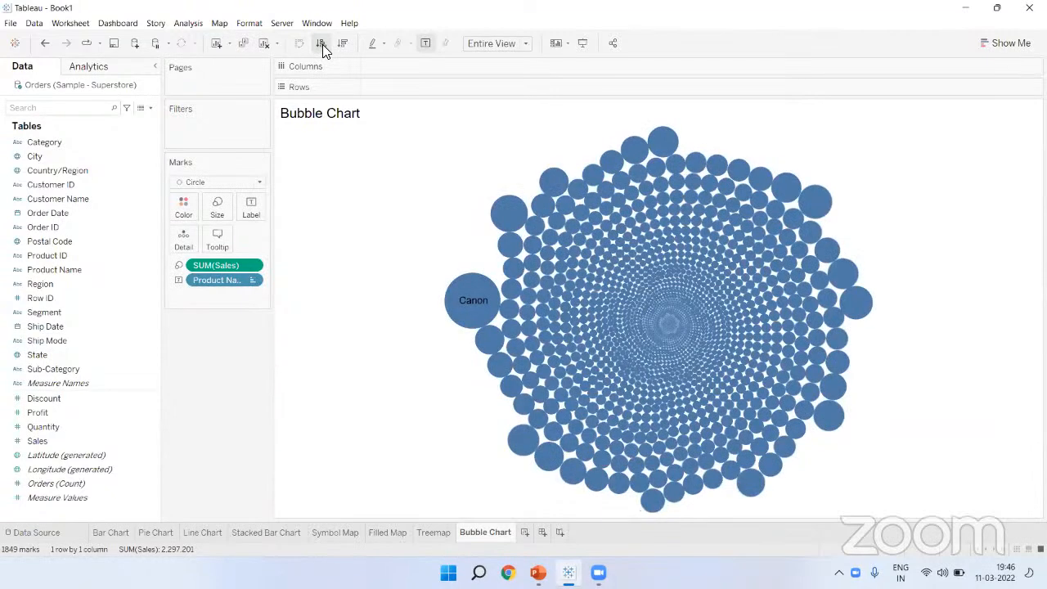
left_click(342, 44)
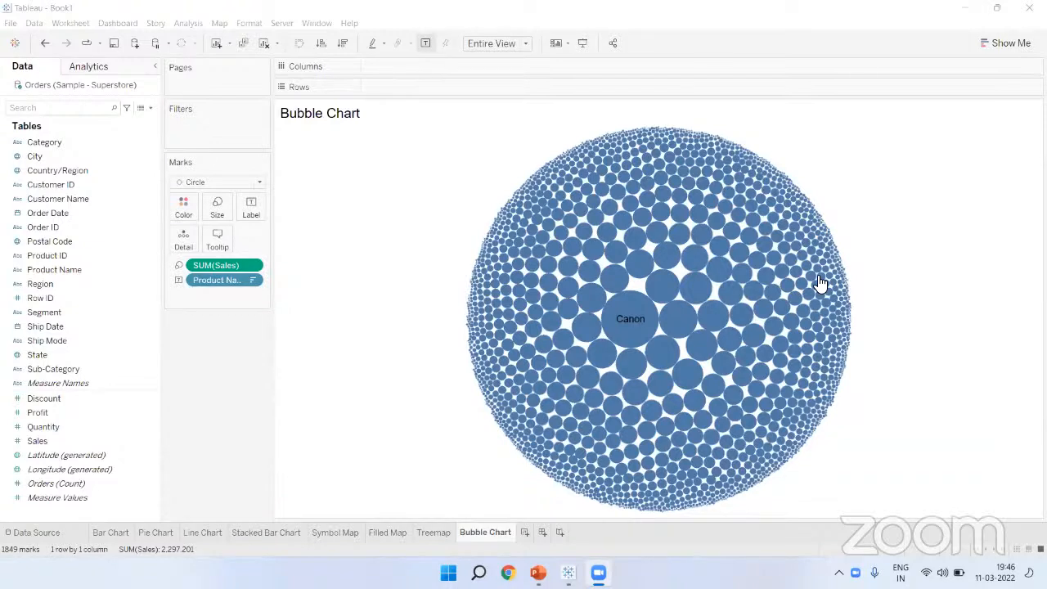
left_click(280, 532)
Step: Convert to stacked bars per Category, fit Entire View, sort descending and show labels
left_click(1011, 43)
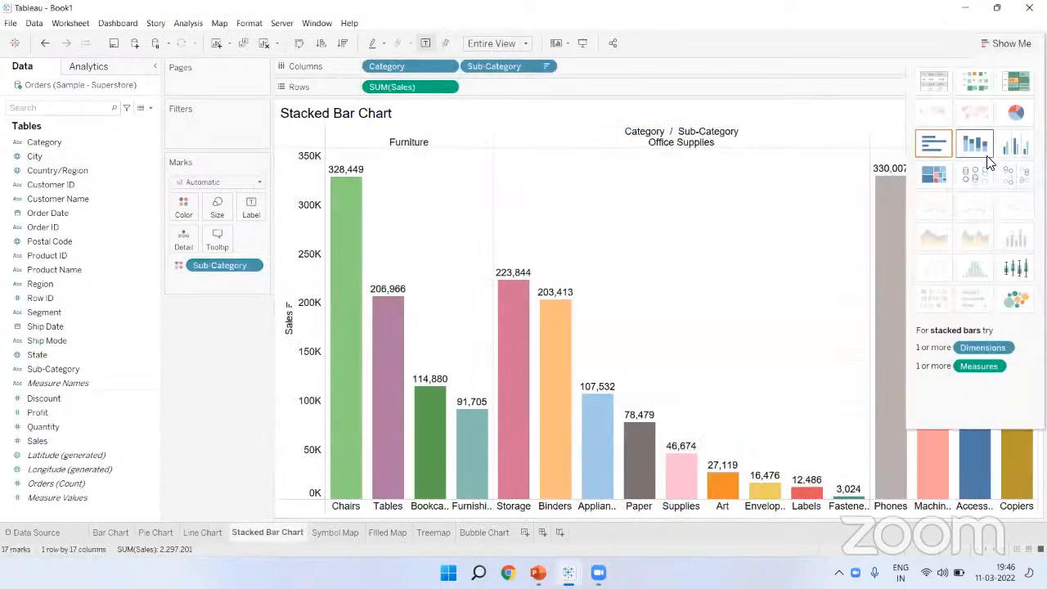
left_click(975, 146)
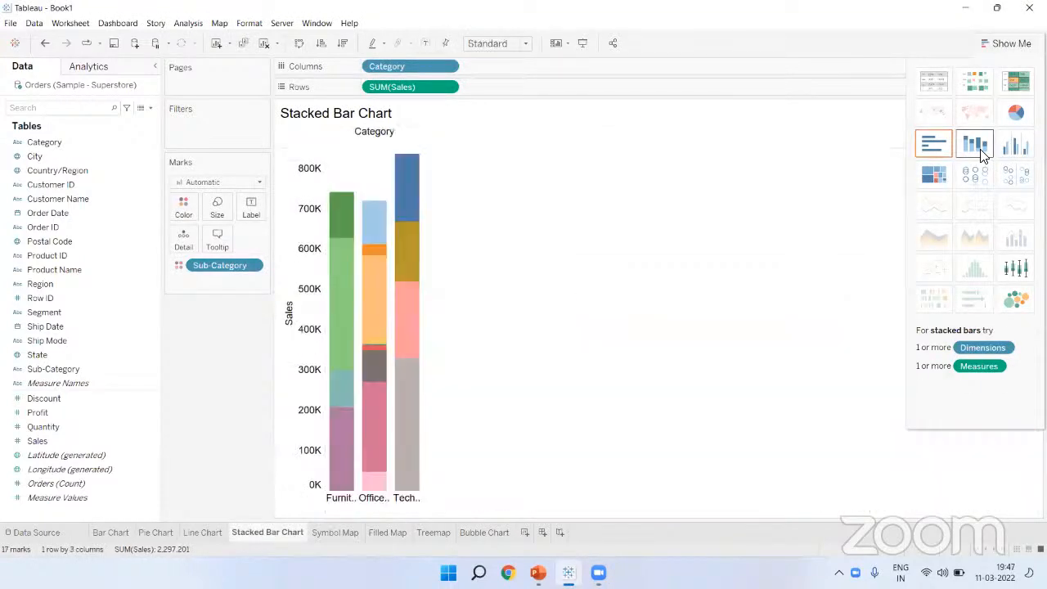
left_click(1011, 43)
left_click(497, 43)
left_click(488, 93)
left_click(343, 42)
left_click(424, 43)
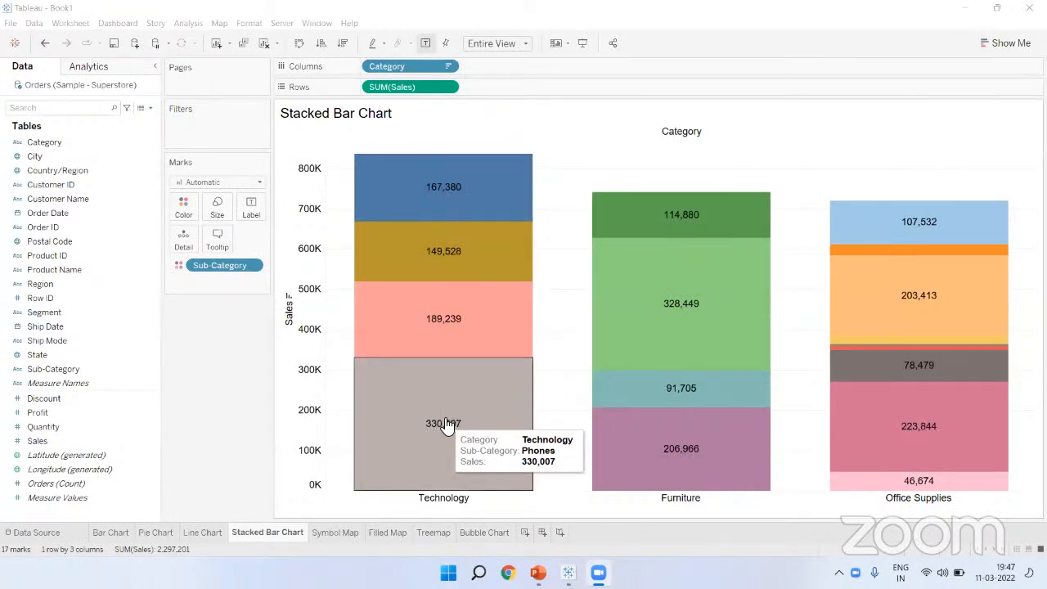
Step: Add Sub-Category names and Sales values to each segment's label
left_click_drag(93, 369, 249, 210)
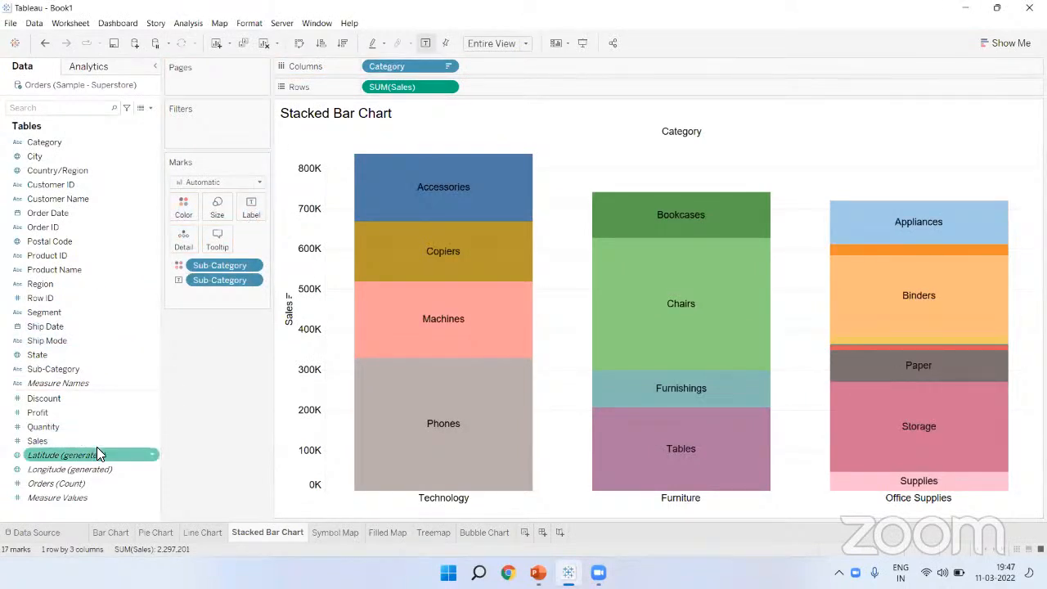
left_click_drag(98, 441, 251, 211)
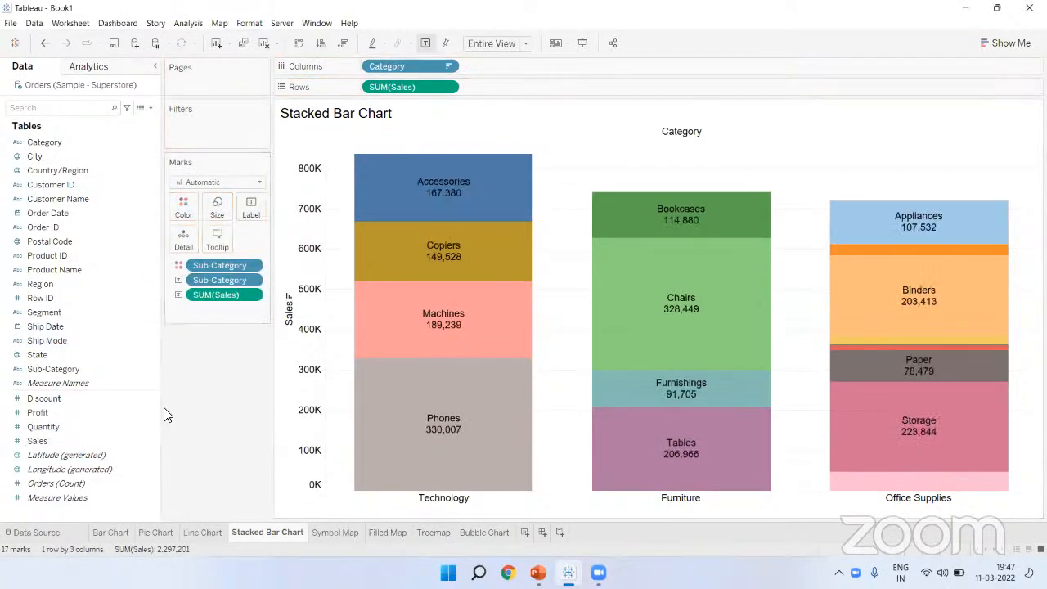
mouse_move(687, 480)
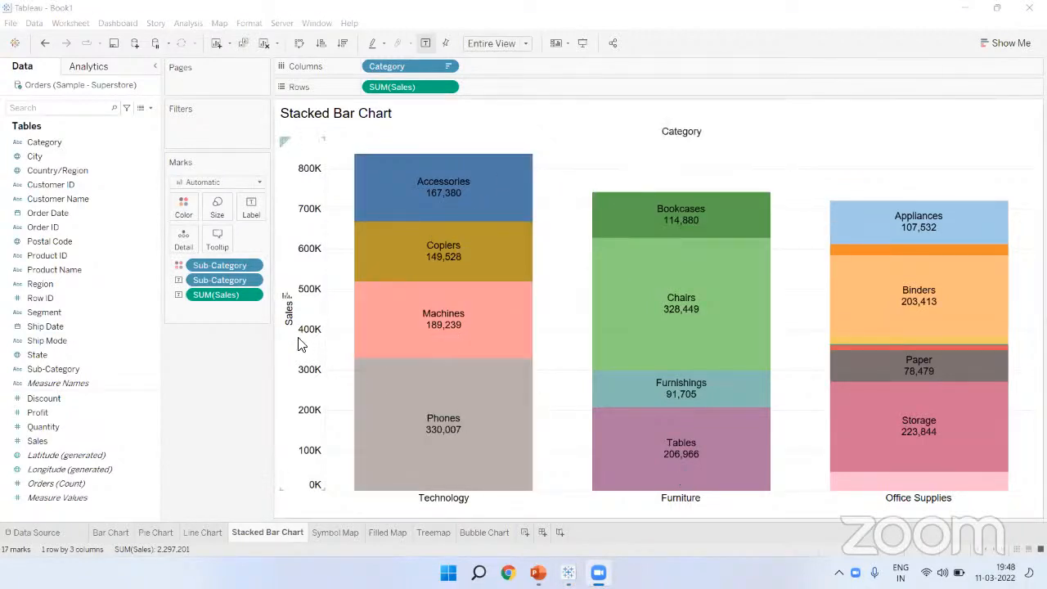
mouse_move(450, 189)
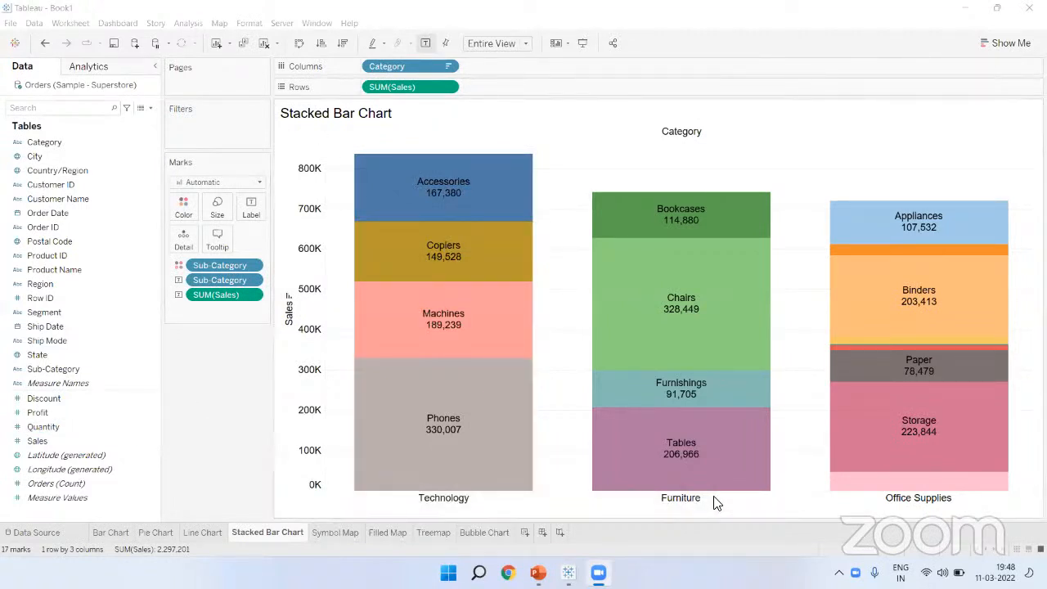
Step: Cycle through all eight sheet tabs and settle back on the Bar Chart sheet
left_click(102, 531)
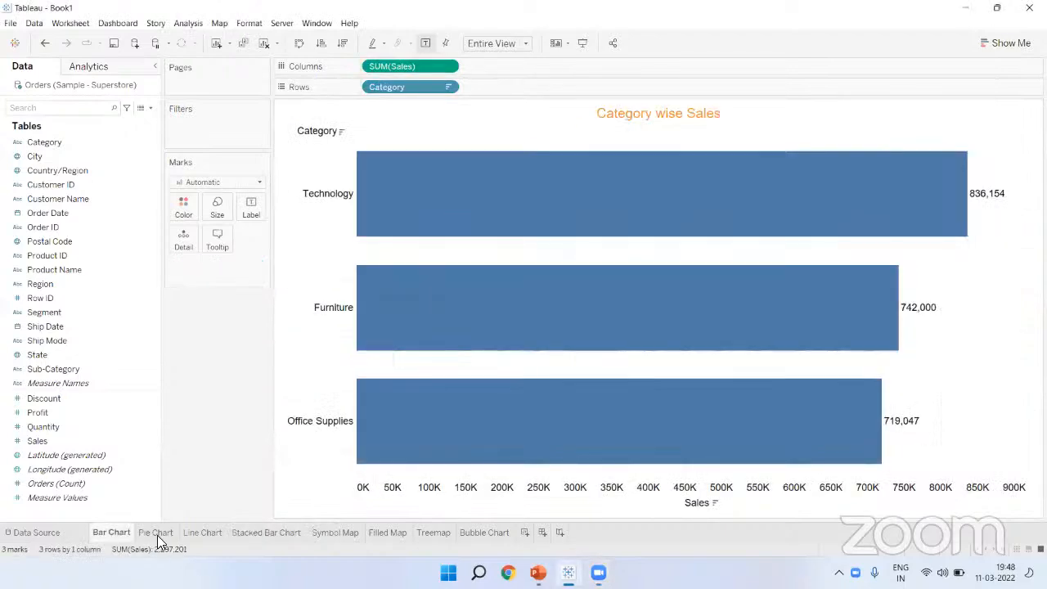
left_click(157, 534)
left_click(198, 532)
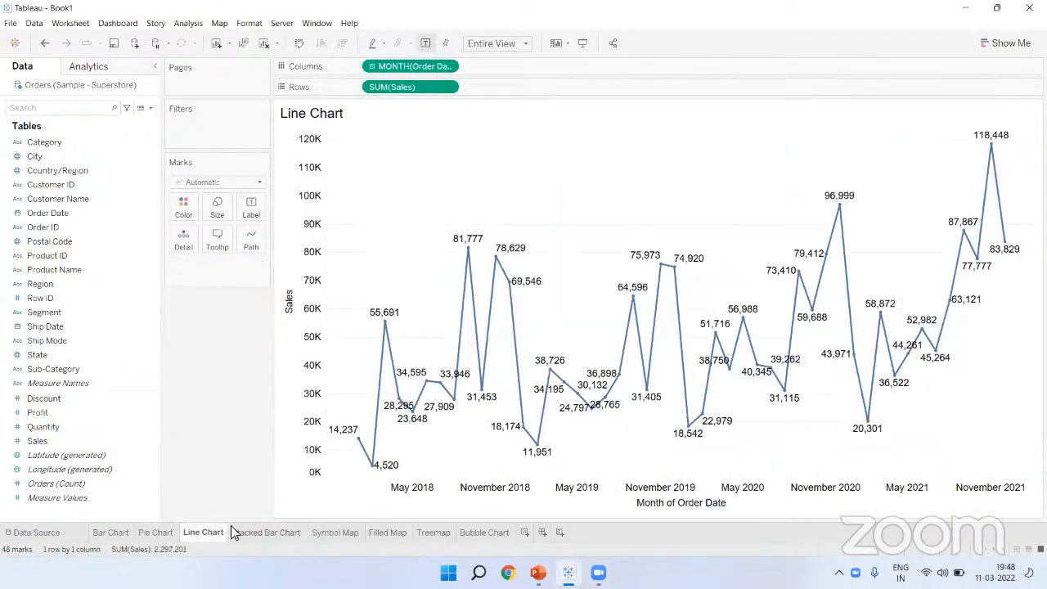
left_click(260, 532)
left_click(340, 530)
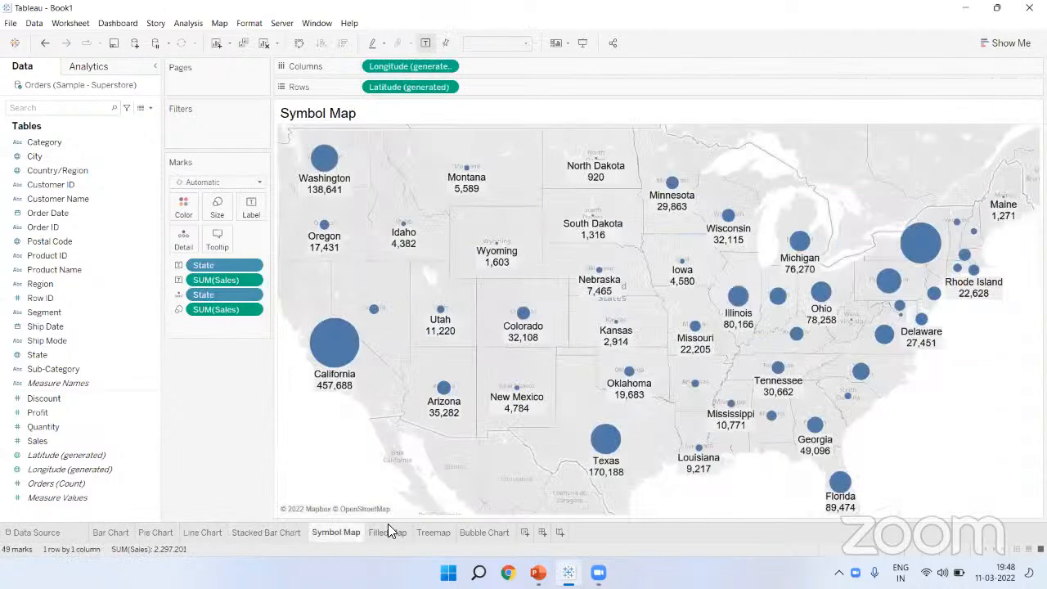
left_click(388, 530)
left_click(418, 528)
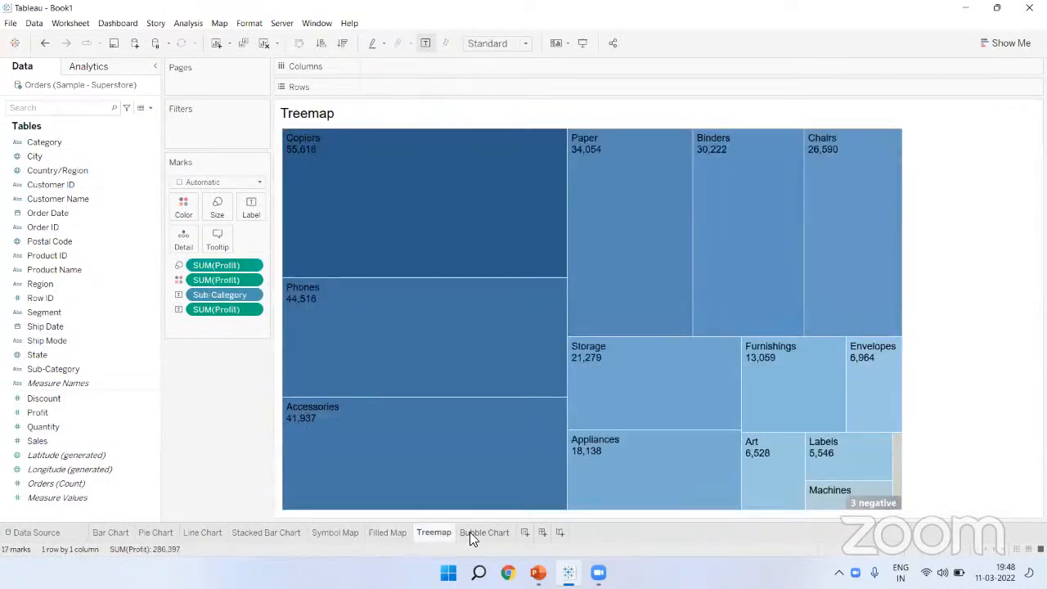
left_click(469, 531)
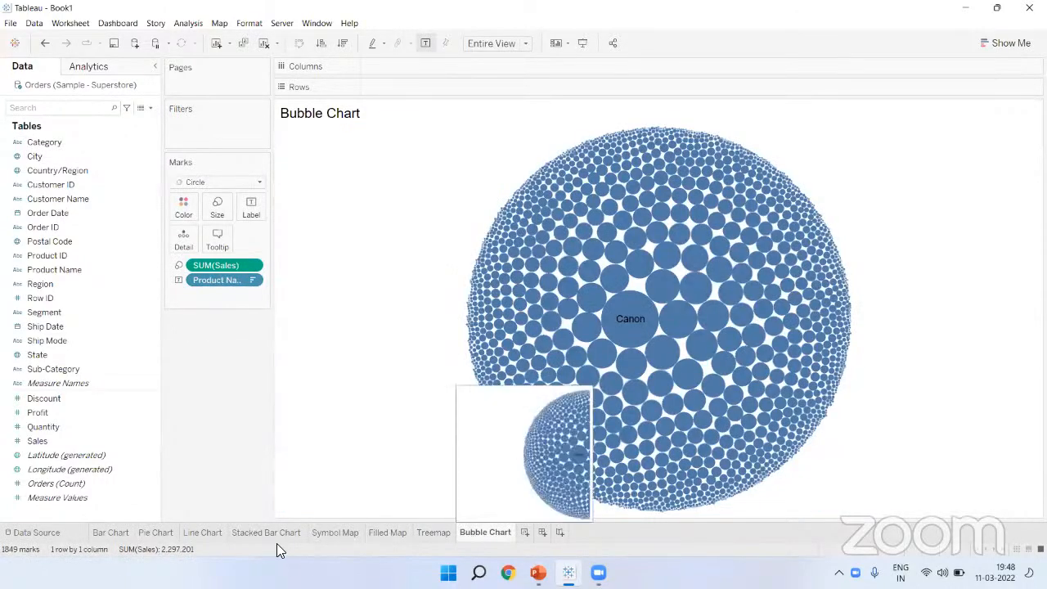
left_click(111, 530)
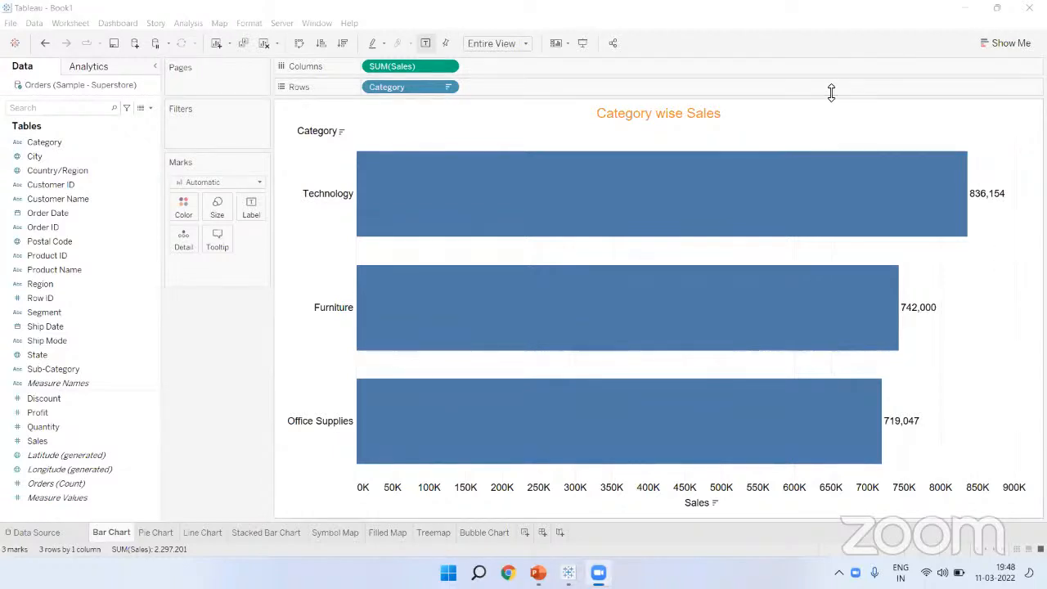
left_click(1002, 45)
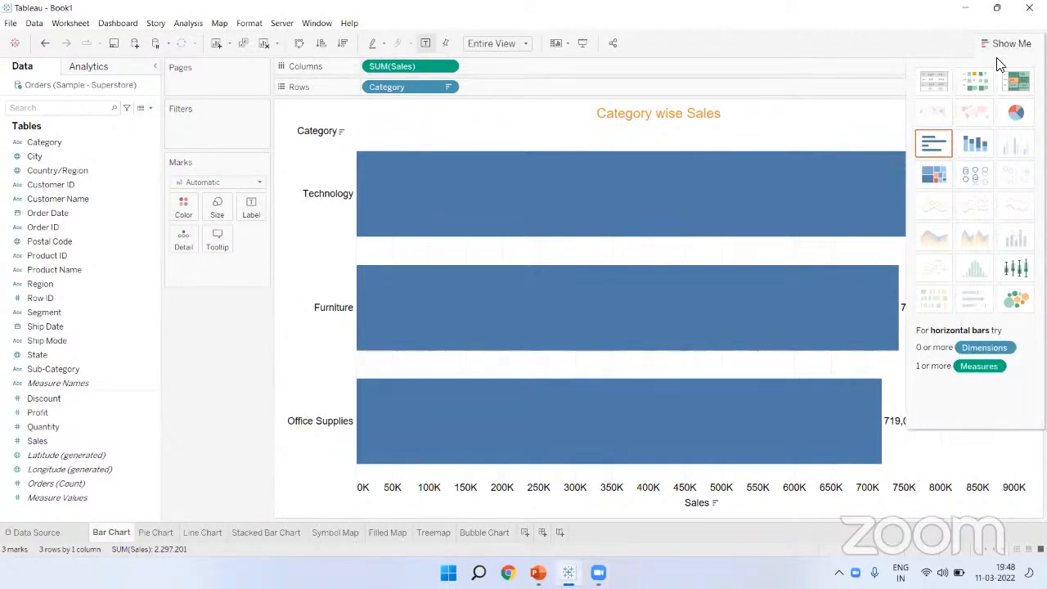
left_click(998, 50)
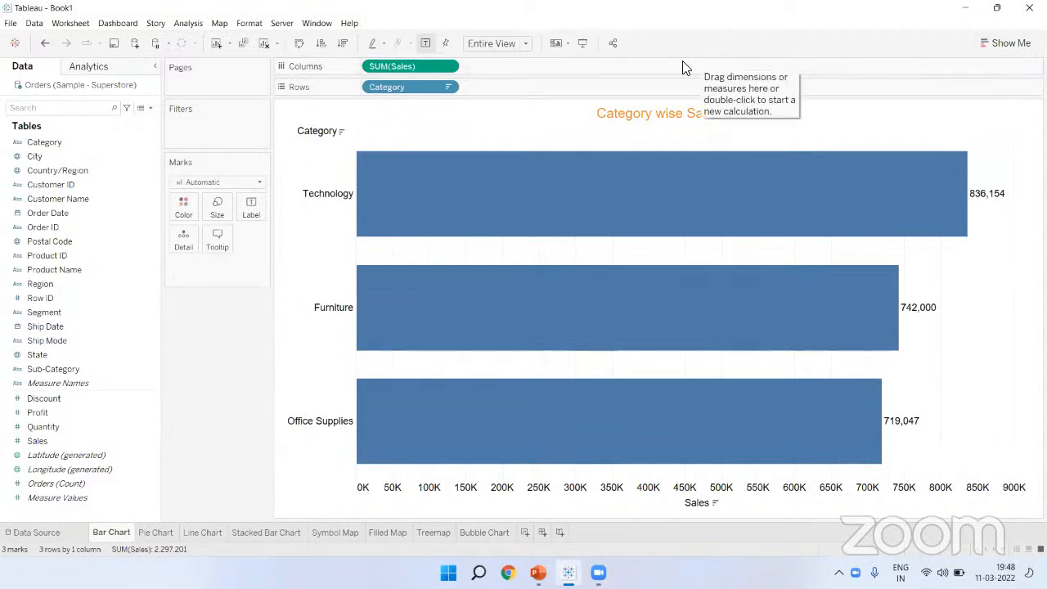
left_click(839, 149)
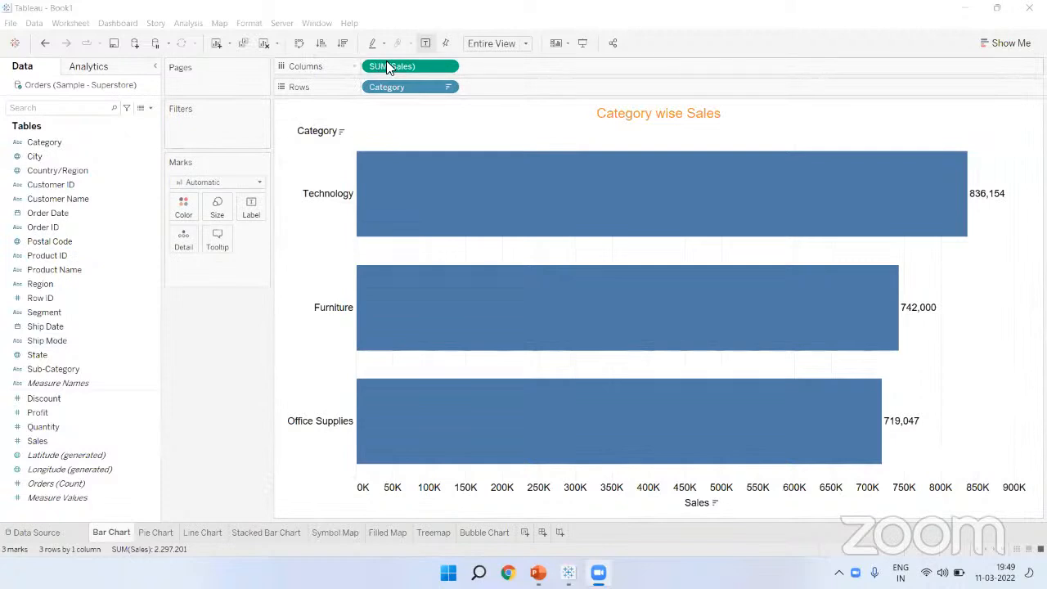
Step: Swap rows and columns so the Category wise Sales bars run horizontally
left_click(299, 43)
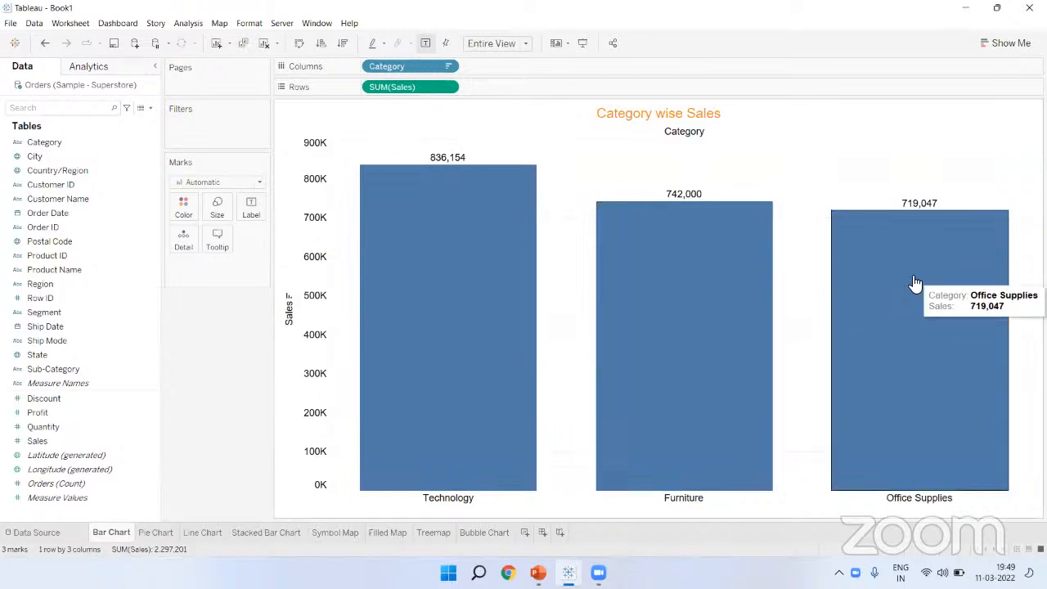
left_click(299, 43)
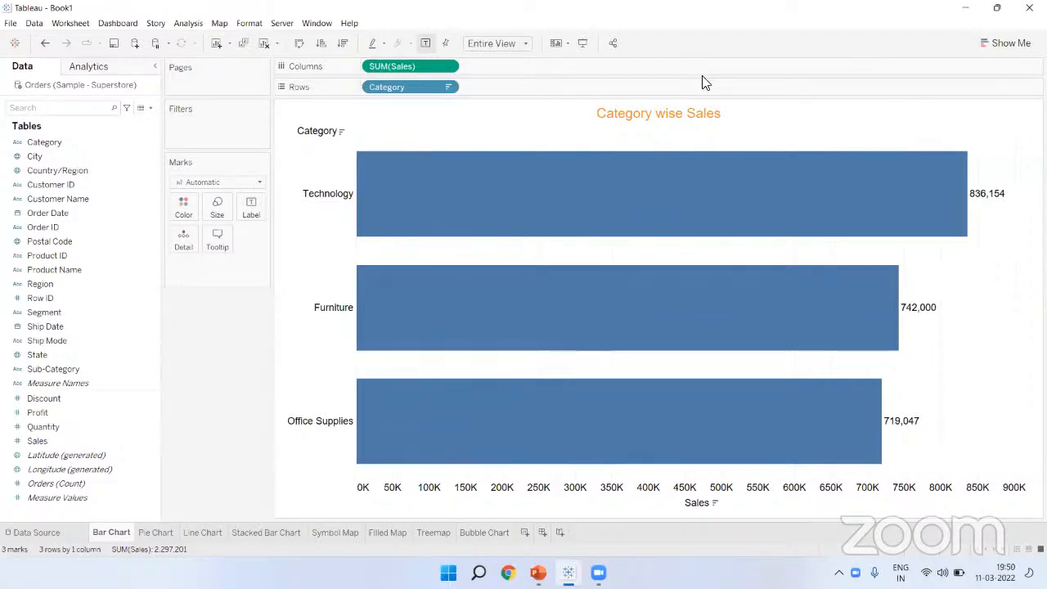
mouse_move(953, 171)
Step: Open the Pie Chart sheet and draw an X mark beside the West slice
left_click(161, 532)
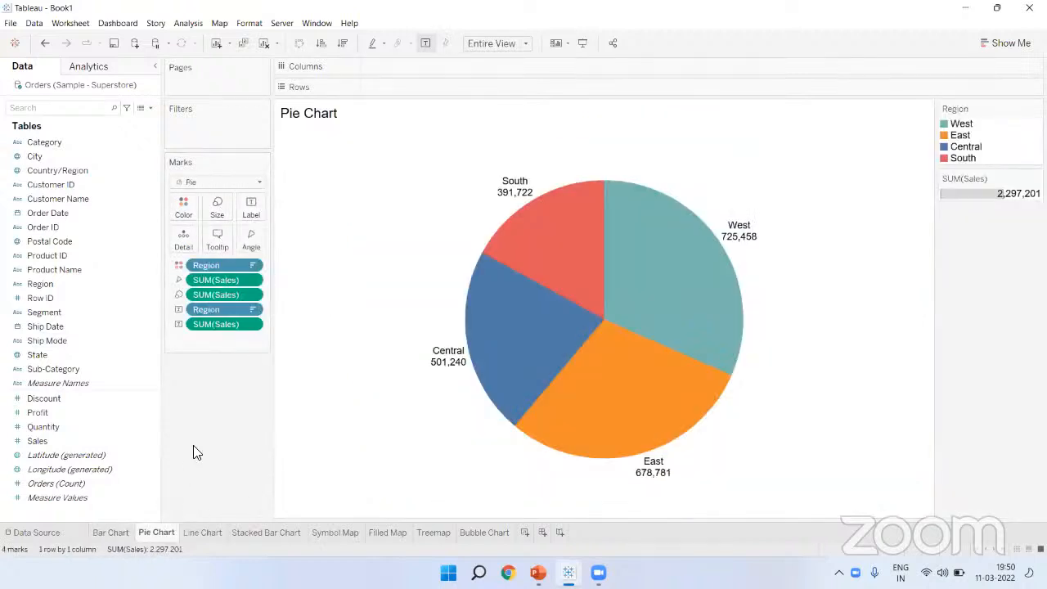
mouse_move(557, 233)
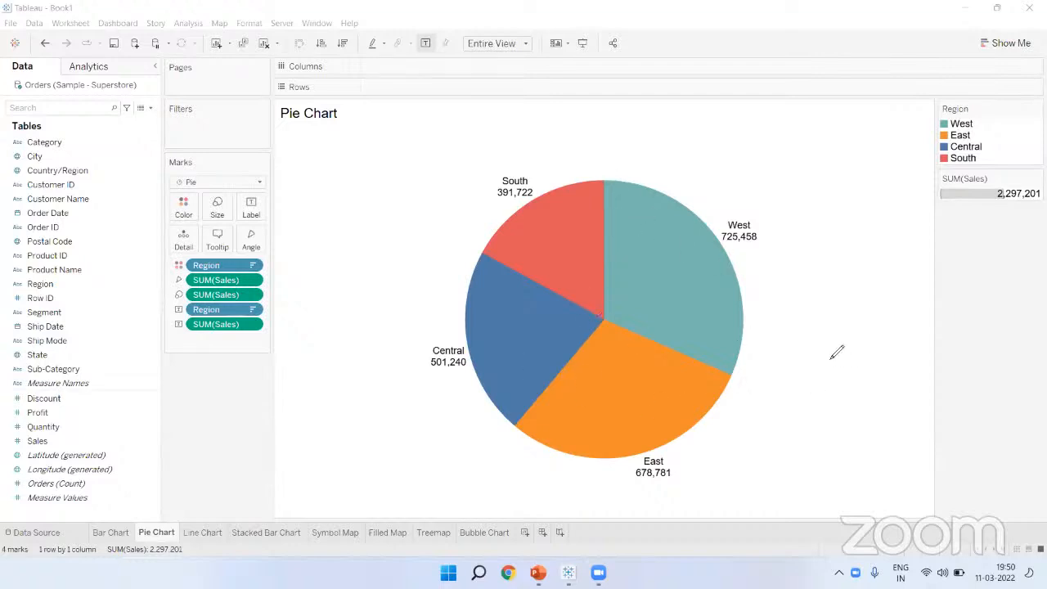
left_click_drag(777, 242, 853, 312)
left_click_drag(832, 231, 785, 316)
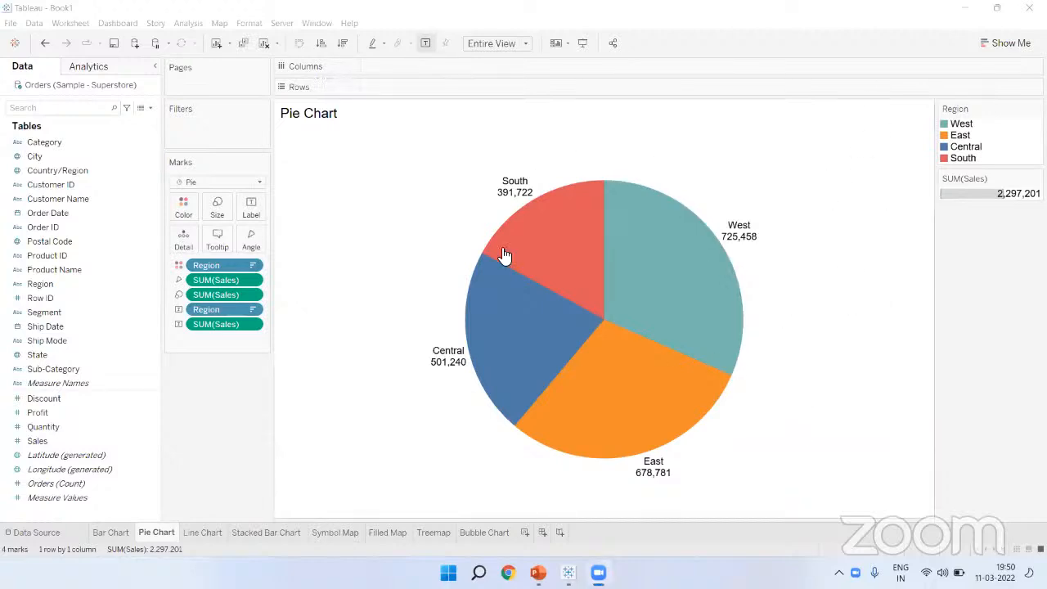
Step: Give the pie slices black borders via Color effects and hide the slice labels
left_click(185, 210)
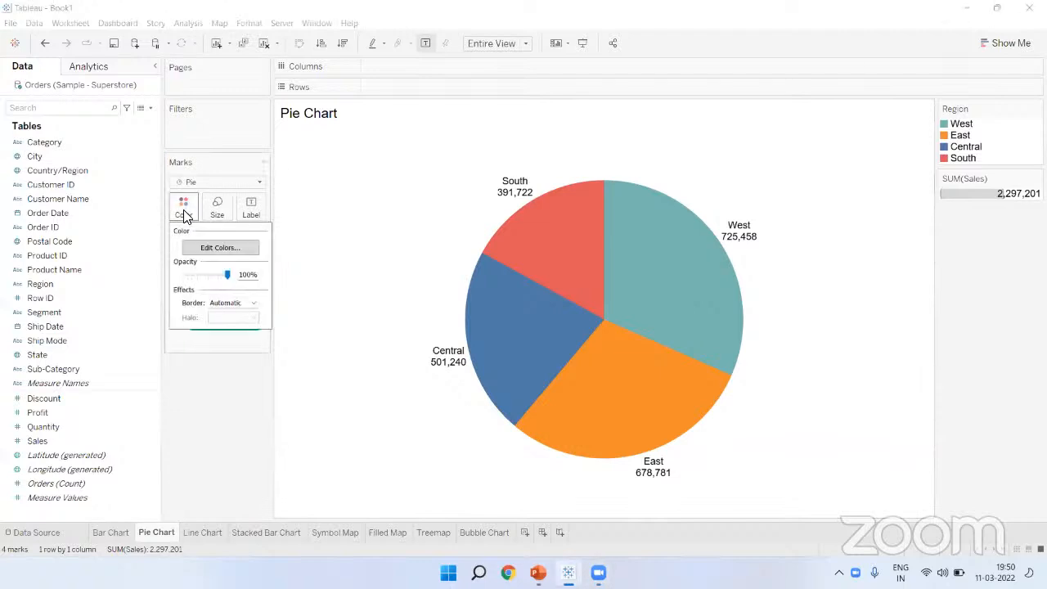
left_click(219, 302)
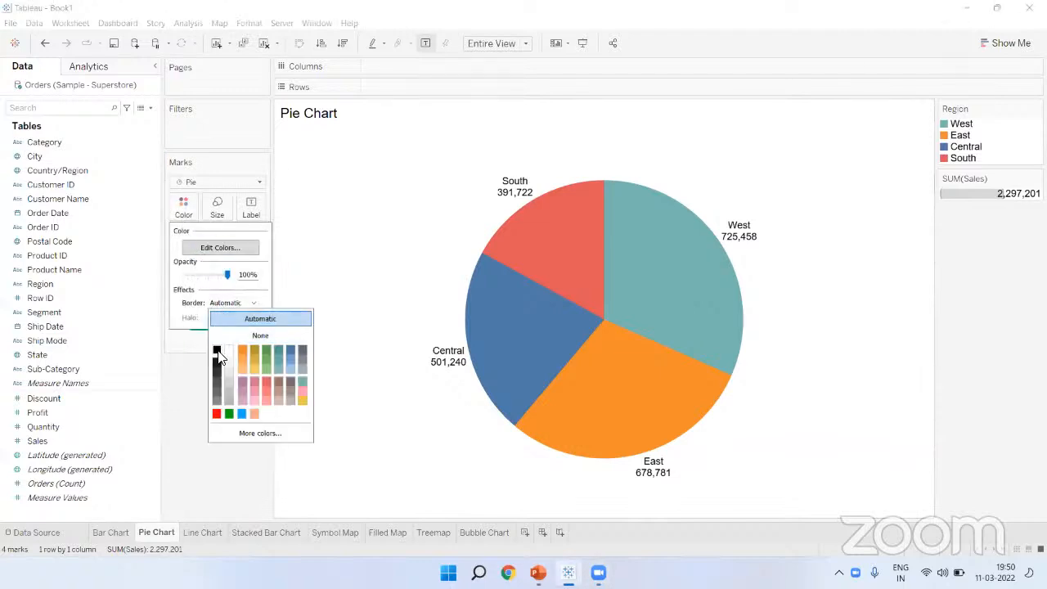
left_click(217, 349)
left_click(180, 485)
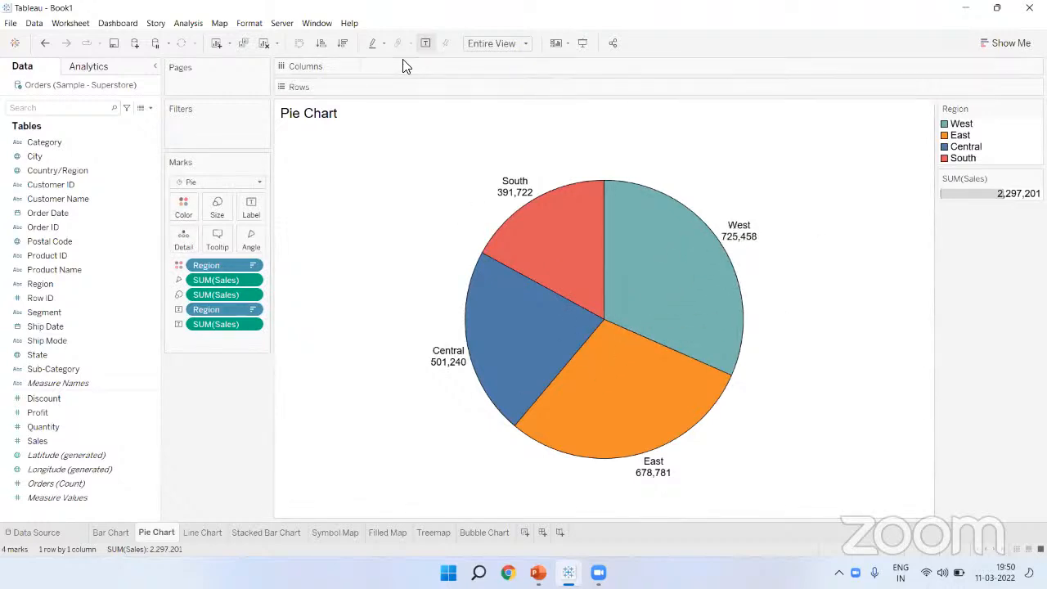
left_click(425, 42)
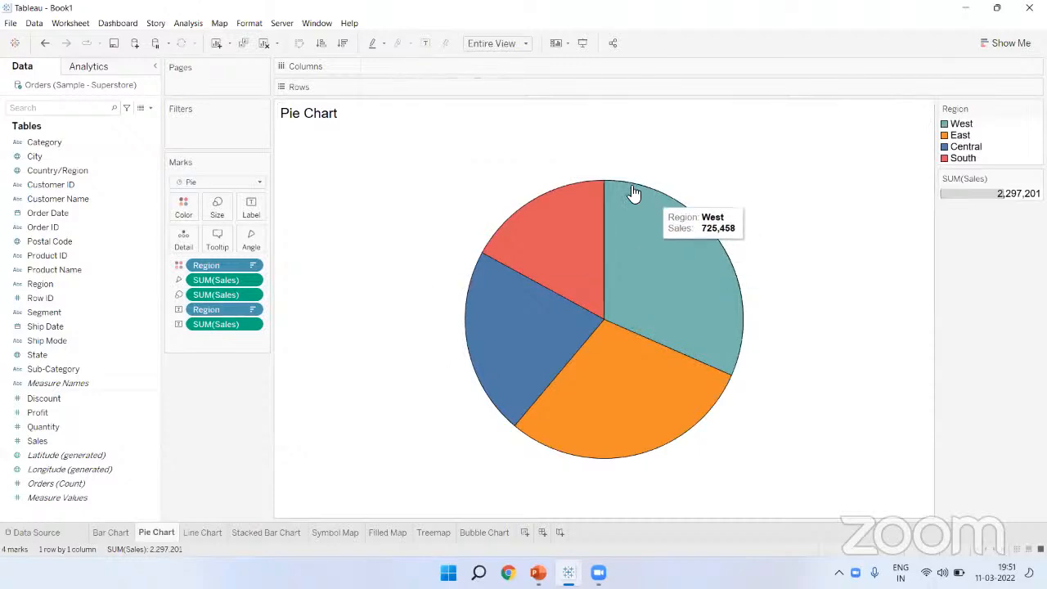
Step: Show the slice labels again and annotate the West 725,458 label with its handwritten figure
left_click(425, 43)
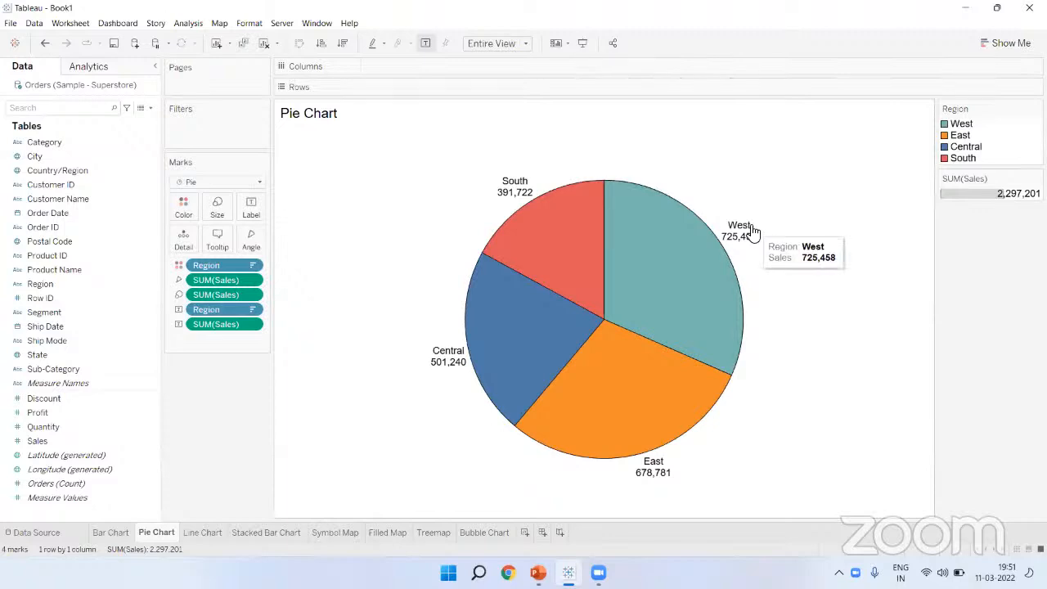
left_click(818, 64)
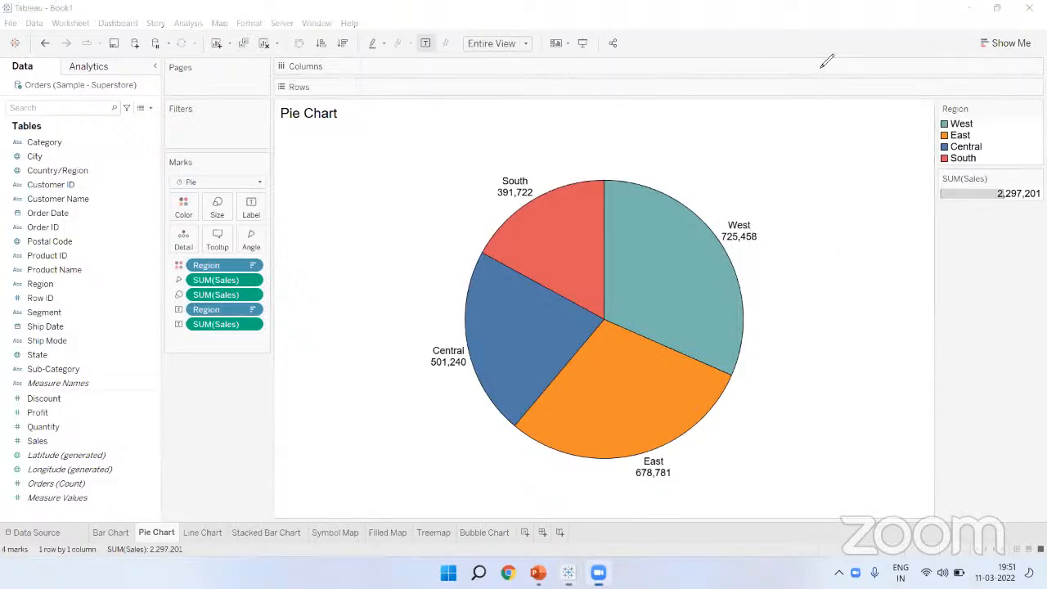
mouse_move(719, 246)
left_mouse_down()
mouse_move(759, 252)
mouse_move(764, 221)
mouse_move(720, 244)
mouse_move(728, 252)
left_mouse_up()
left_click_drag(824, 206, 828, 254)
mouse_move(856, 211)
left_mouse_down()
mouse_move(867, 248)
mouse_move(892, 246)
left_mouse_up()
mouse_move(890, 214)
left_mouse_down()
mouse_move(898, 237)
mouse_move(916, 199)
mouse_move(963, 215)
mouse_move(939, 215)
mouse_move(989, 244)
mouse_move(1033, 237)
left_mouse_up()
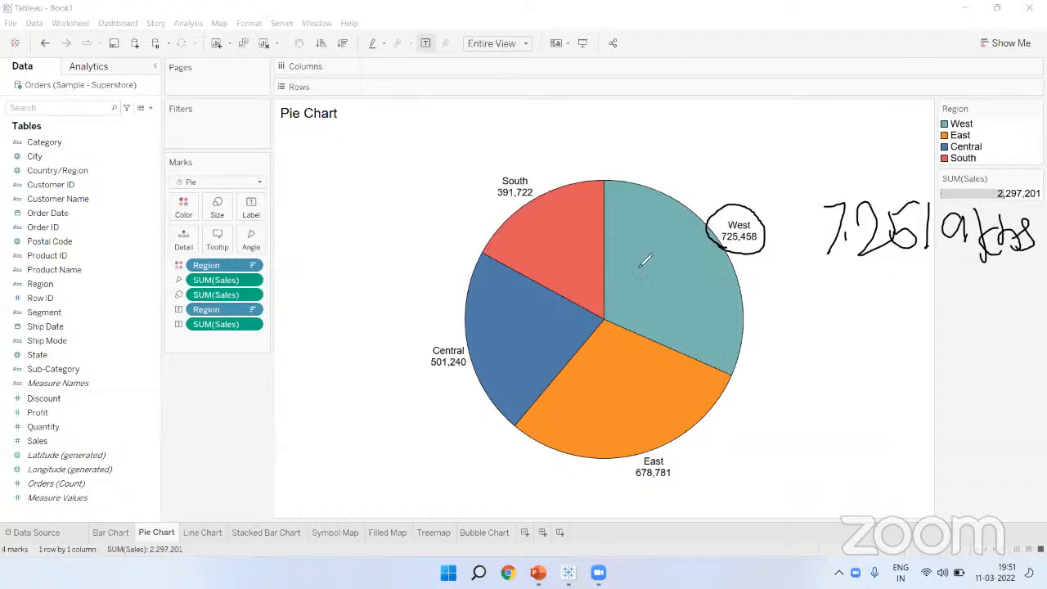
Step: Sketch the West slice divided into S2 and S3 segment parts, then clear all annotations
mouse_move(31, 321)
left_mouse_down()
mouse_move(71, 322)
mouse_move(51, 298)
mouse_move(31, 317)
left_mouse_up()
left_click_drag(603, 319, 696, 213)
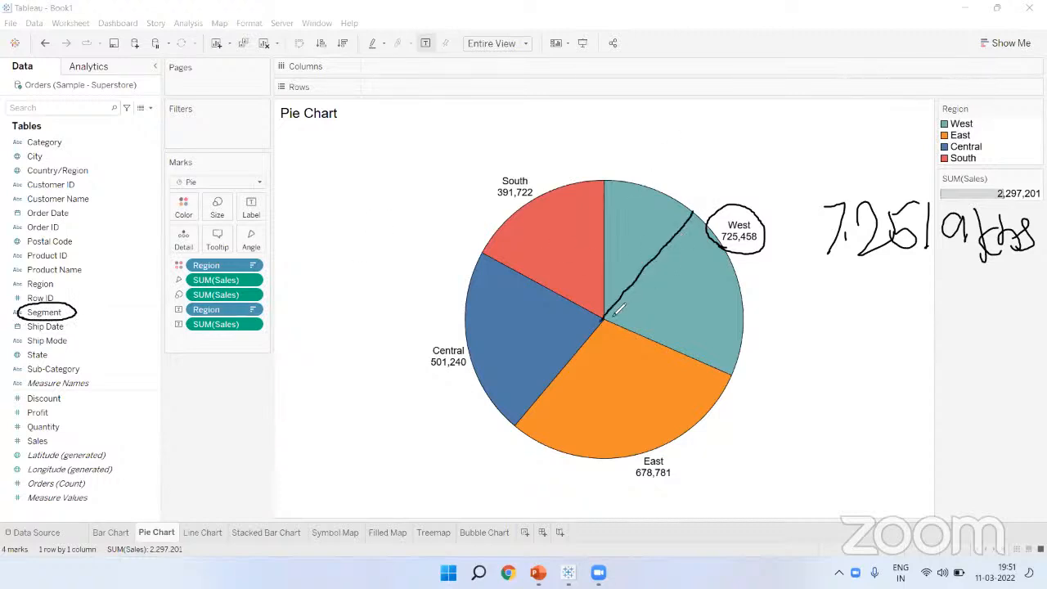
left_click_drag(602, 319, 740, 278)
mouse_move(636, 202)
left_mouse_down()
mouse_move(683, 268)
mouse_move(711, 280)
mouse_move(709, 322)
left_mouse_up()
mouse_move(723, 306)
left_mouse_down()
mouse_move(737, 313)
mouse_move(718, 332)
left_mouse_up()
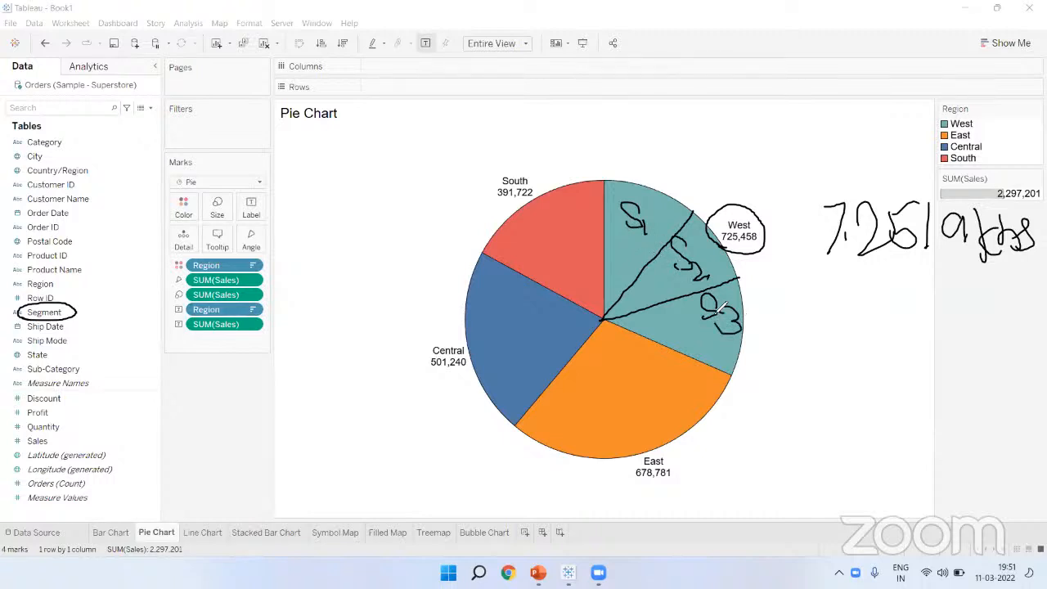
mouse_move(794, 230)
left_mouse_down()
mouse_move(806, 247)
mouse_move(843, 209)
left_mouse_up()
mouse_move(167, 250)
left_mouse_down()
mouse_move(201, 236)
mouse_move(177, 252)
left_mouse_up()
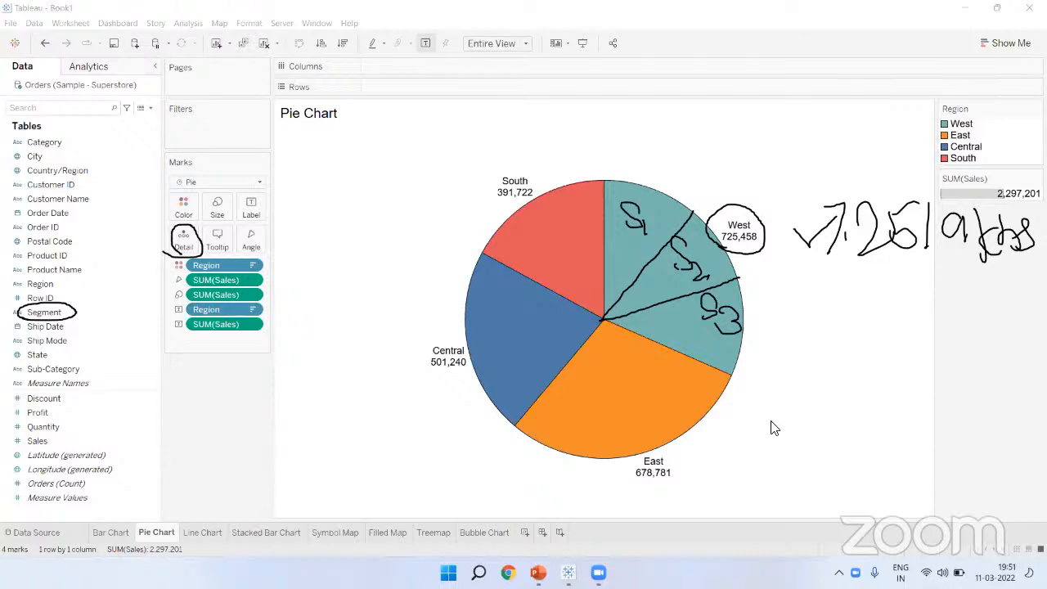
left_click(433, 59)
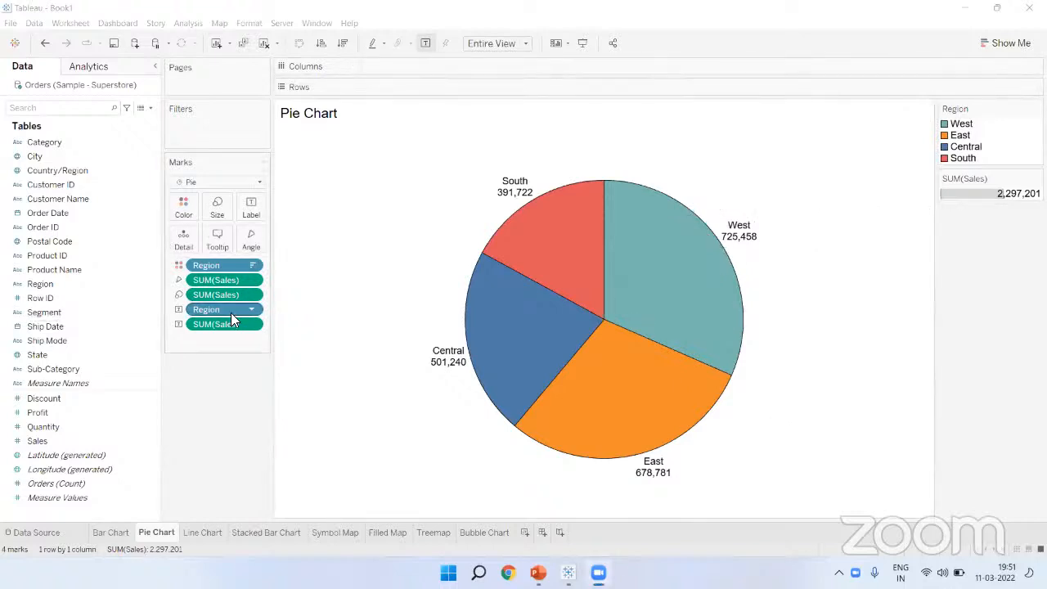
Step: Remove Region and Sales labels, add Segment to Detail for 12 wedges, and enlarge the pie
left_click_drag(228, 311, 200, 391)
left_click_drag(221, 314, 221, 382)
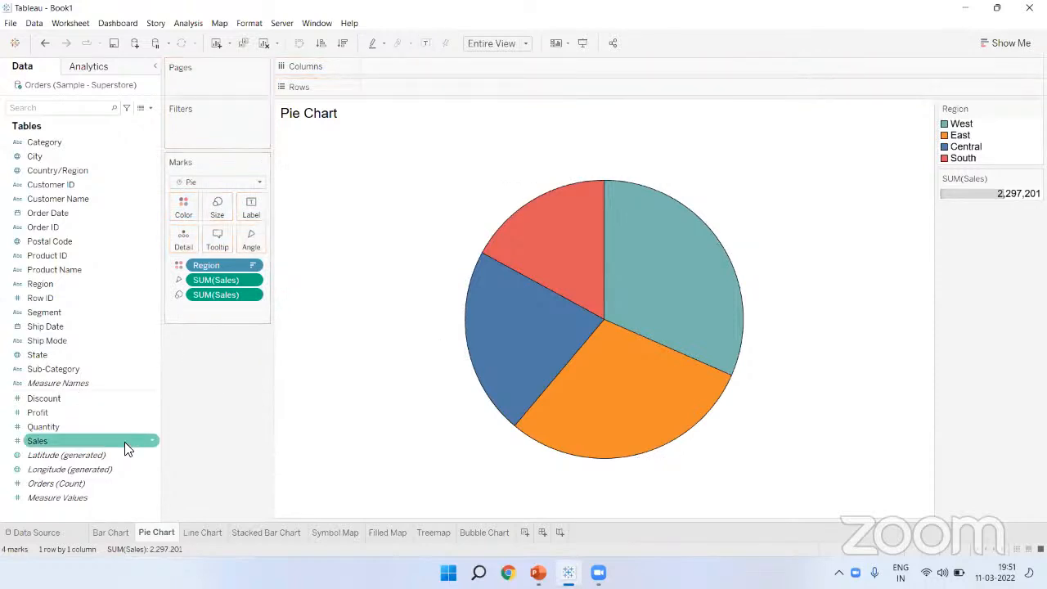
left_click_drag(49, 308, 183, 239)
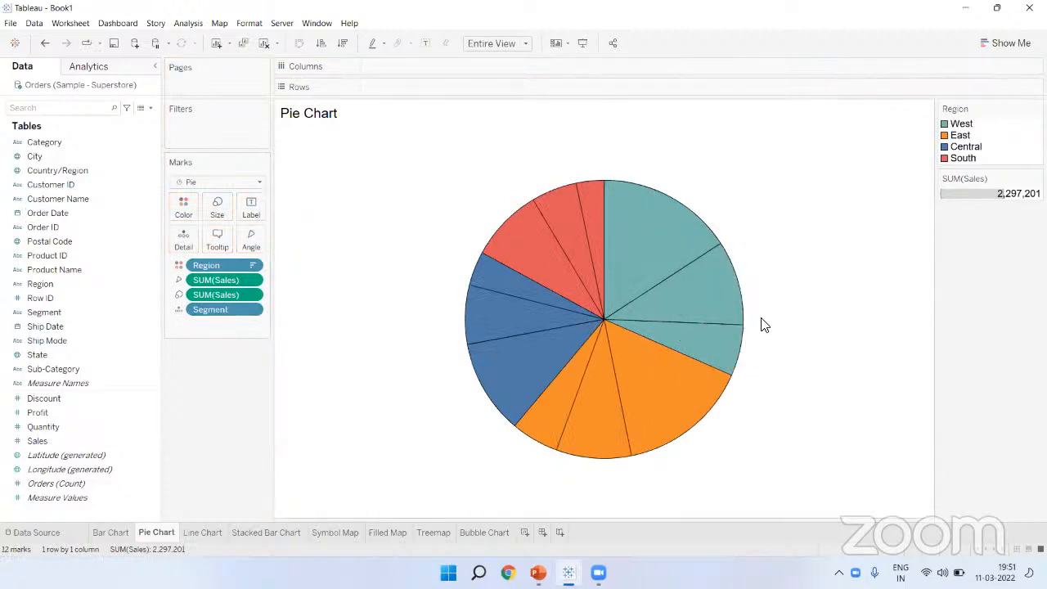
left_click(218, 208)
left_click_drag(242, 236, 259, 243)
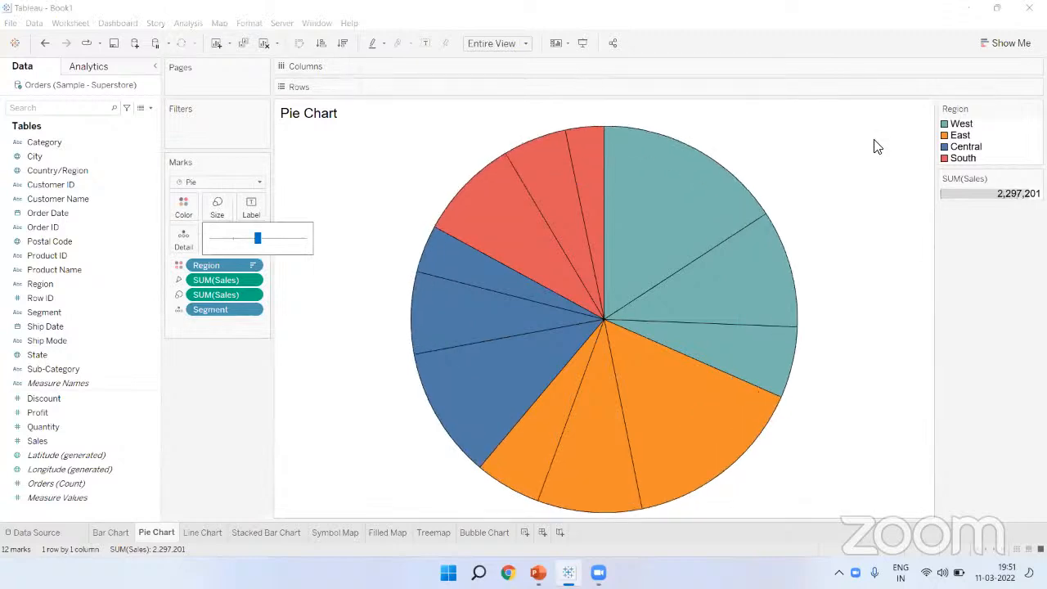
left_click(885, 71)
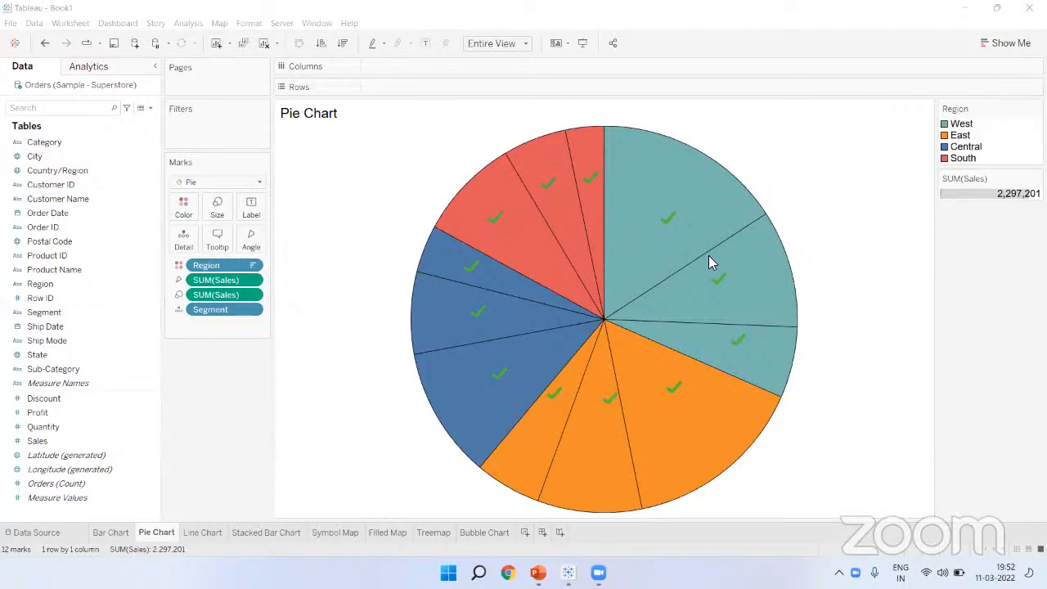
left_click(748, 369)
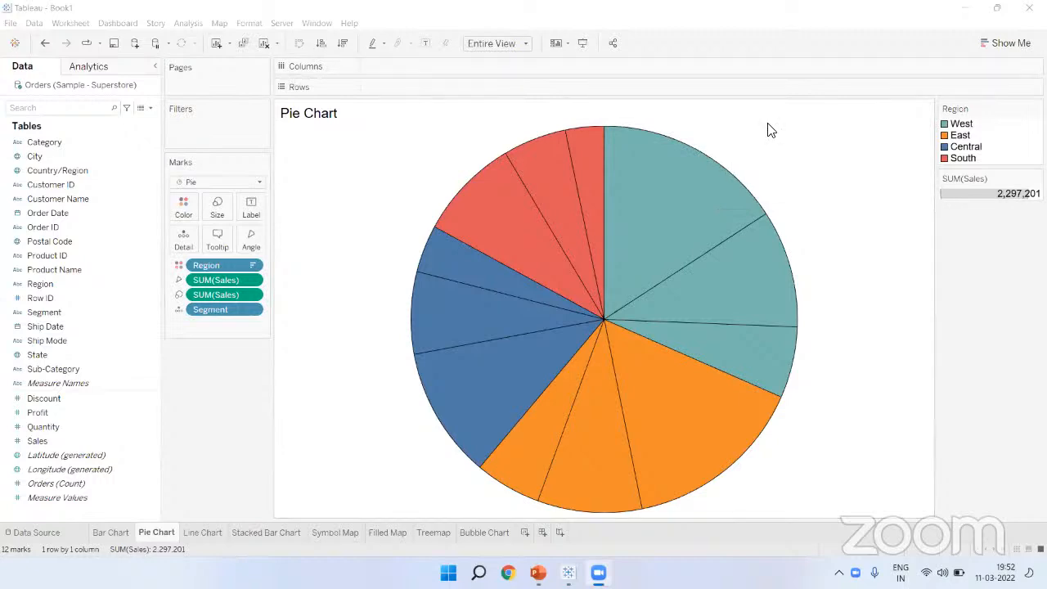
Step: Label each pie wedge with Region, Segment and Sales, e.g. West Consumer 362,881
mouse_move(695, 125)
left_mouse_down()
mouse_move(734, 107)
mouse_move(723, 122)
mouse_move(741, 126)
left_mouse_up()
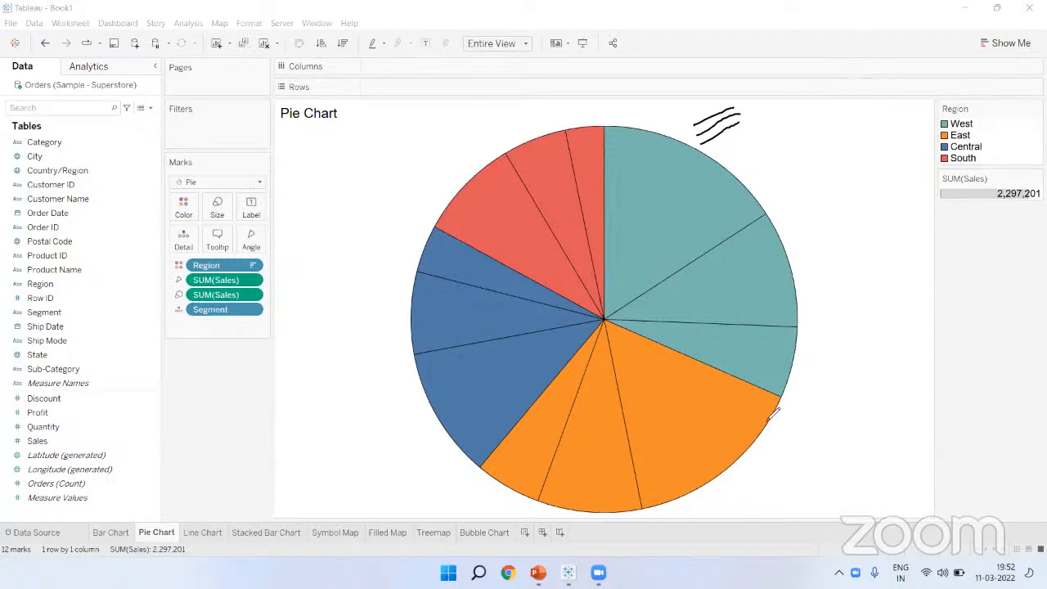
mouse_move(86, 283)
left_mouse_down()
mouse_move(222, 207)
mouse_move(251, 208)
left_mouse_up()
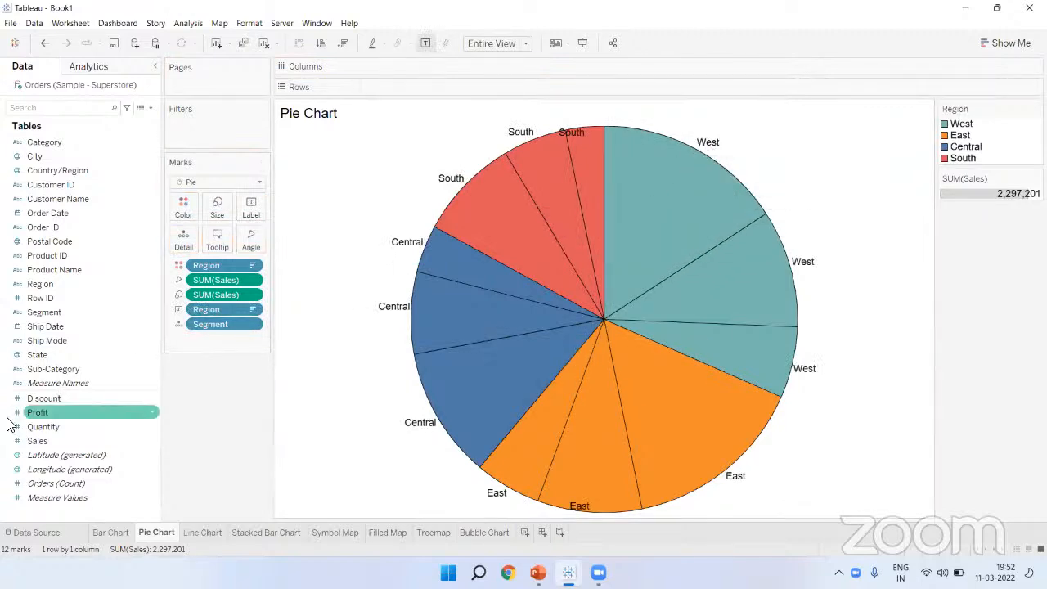
left_click_drag(59, 314, 251, 214)
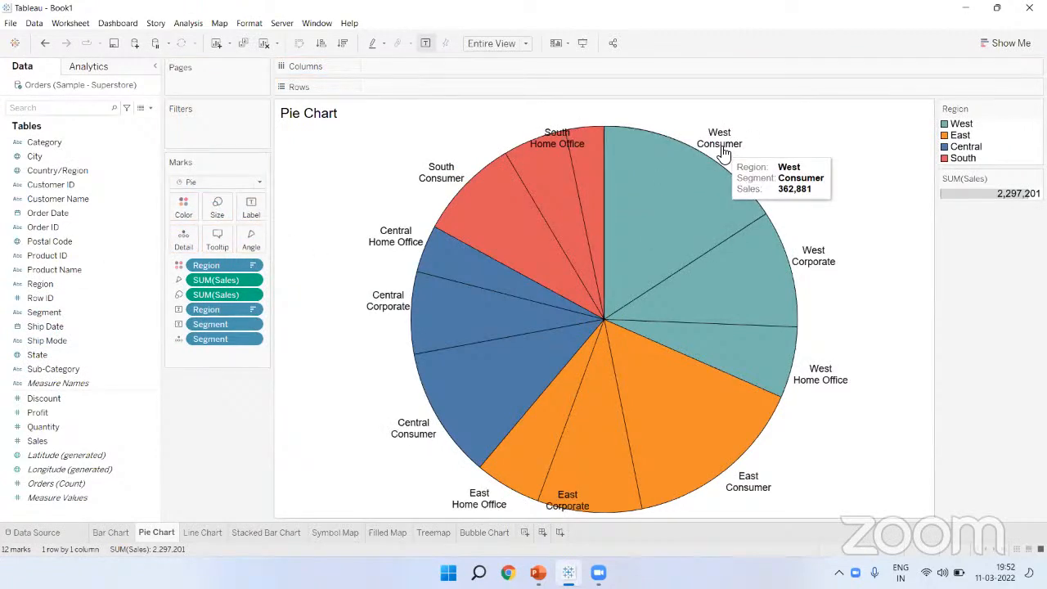
left_click_drag(64, 439, 253, 215)
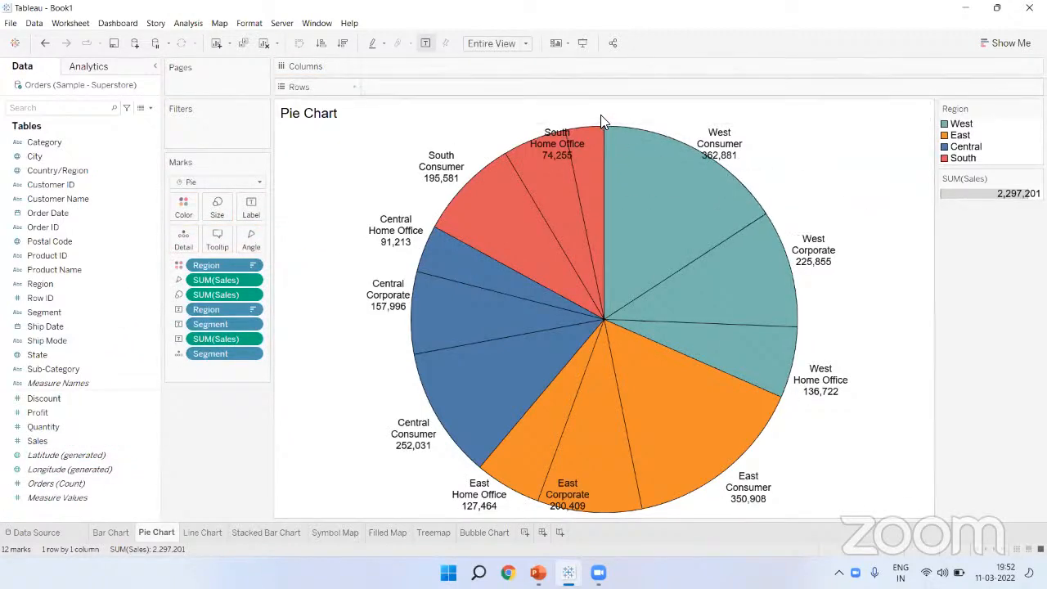
left_click(662, 64)
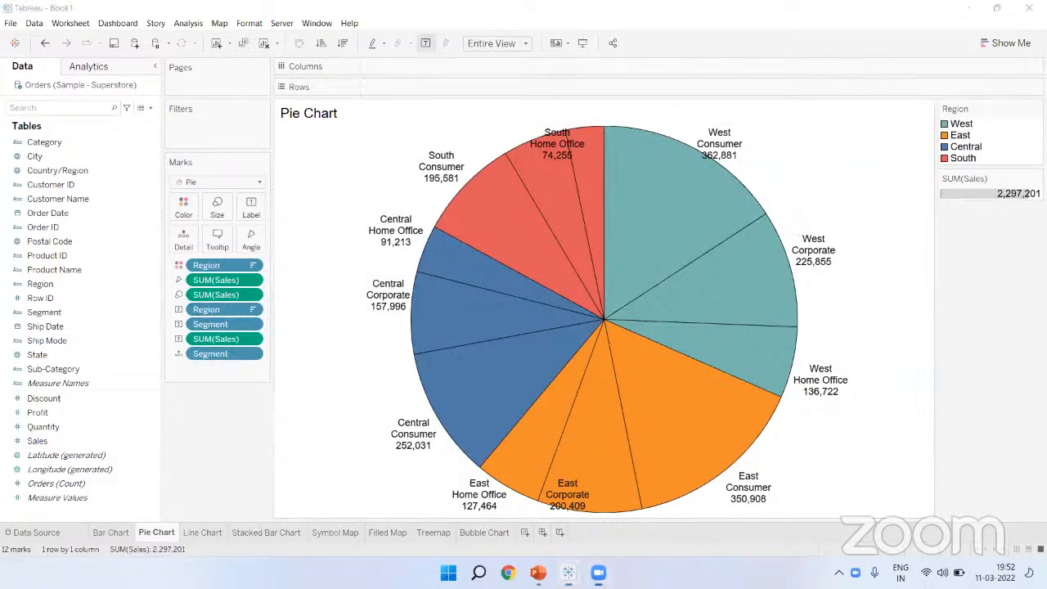
left_click(1034, 108)
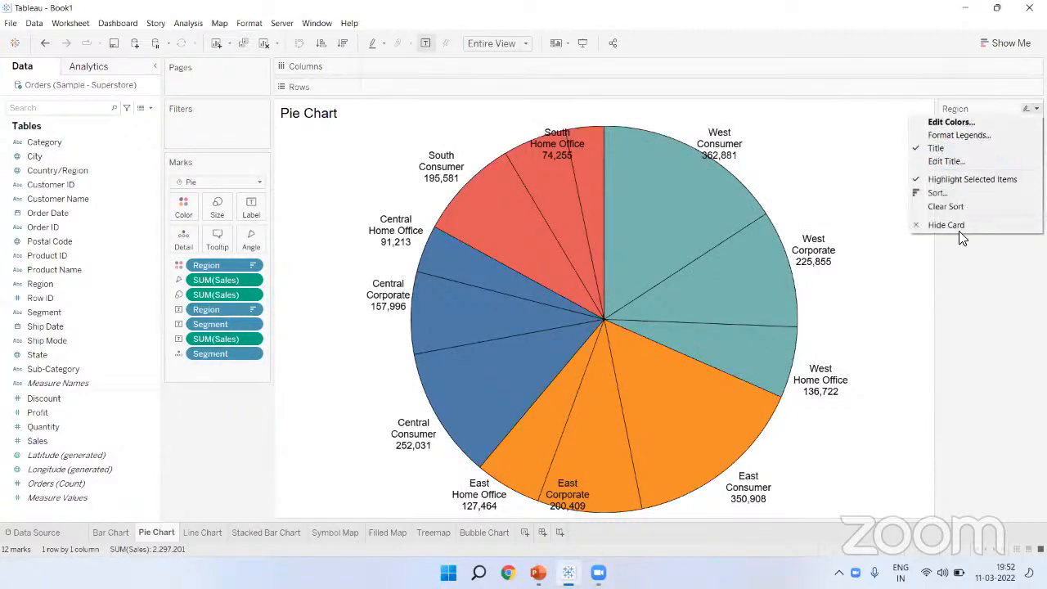
left_click(959, 229)
left_click(1037, 109)
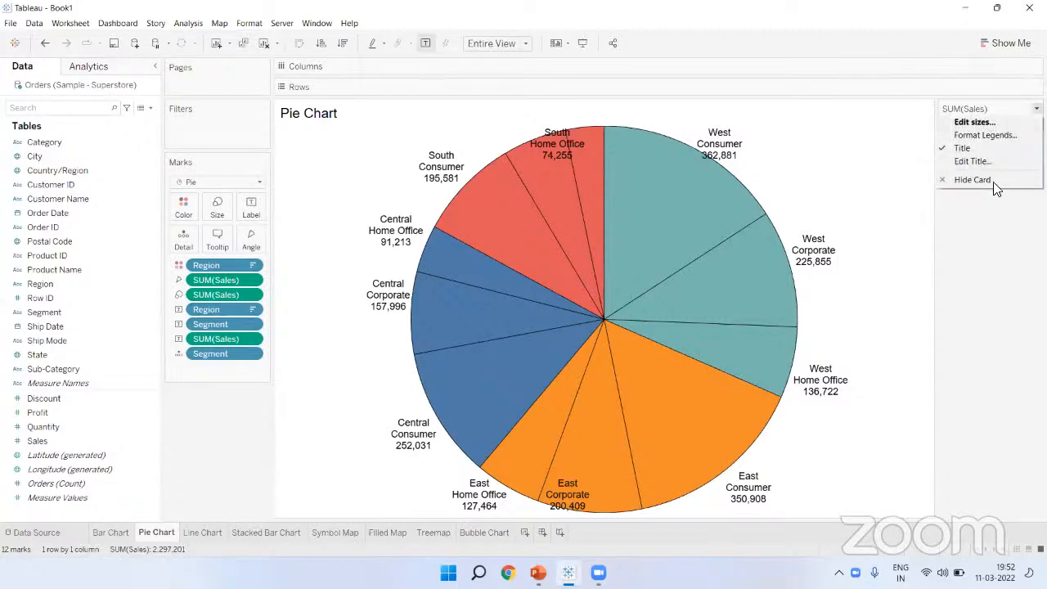
left_click(993, 185)
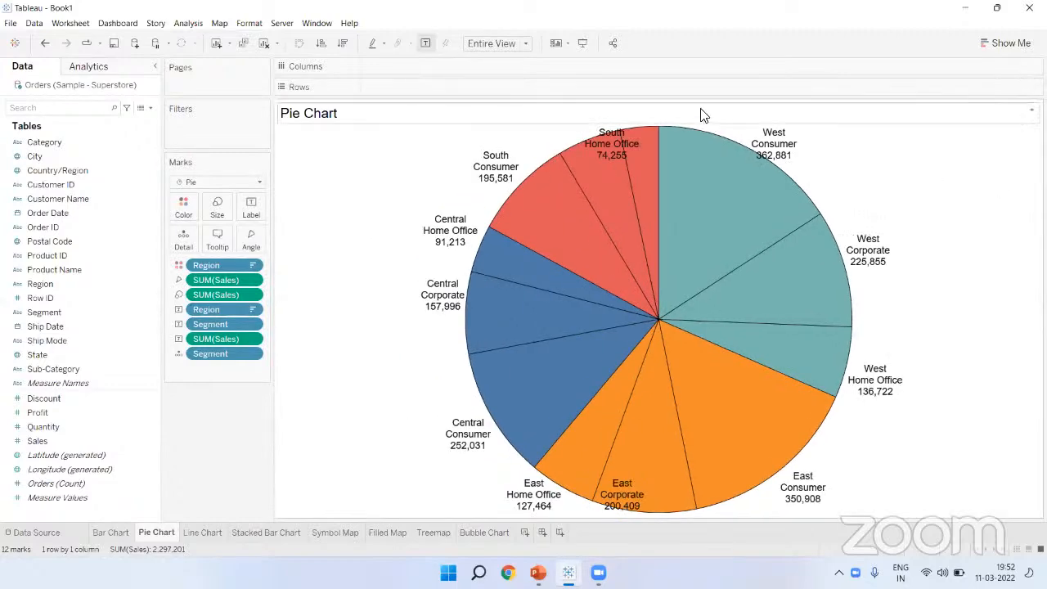
left_click(583, 43)
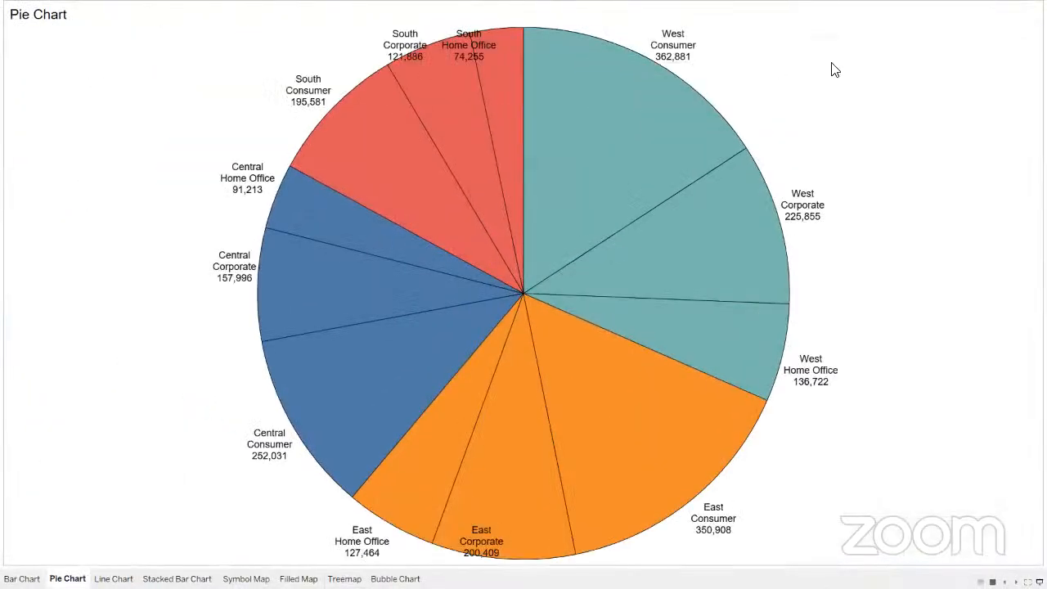
key("Escape")
left_click(217, 206)
left_click_drag(258, 241, 251, 237)
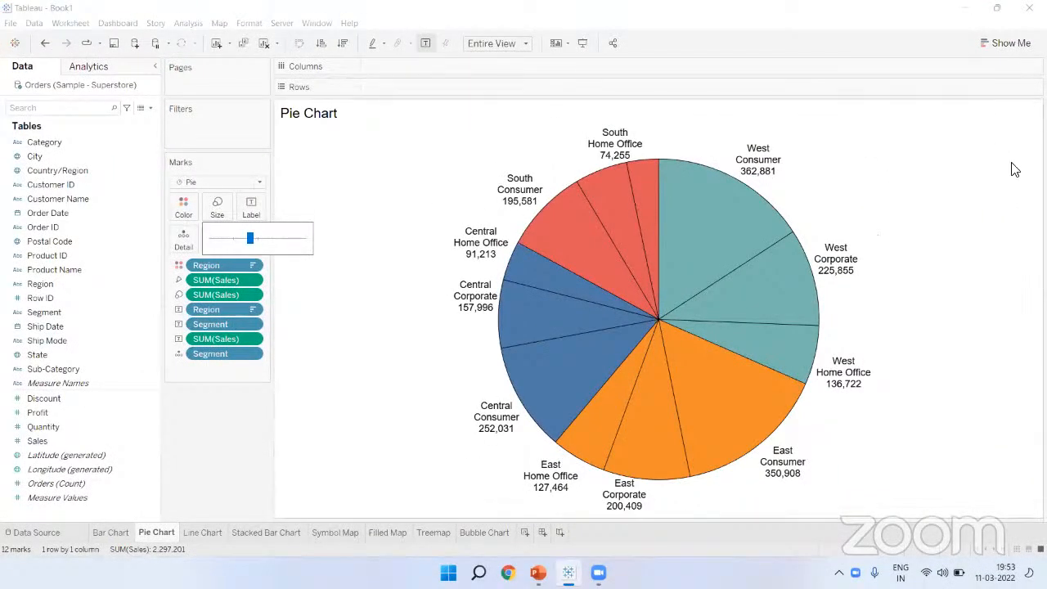
mouse_move(769, 164)
left_click(924, 370)
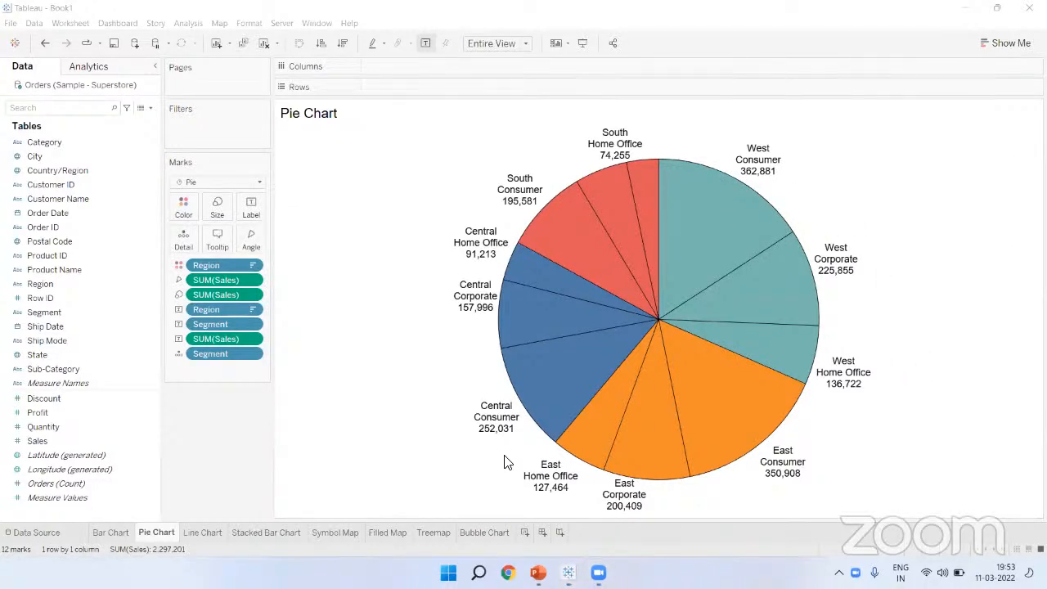
mouse_move(740, 165)
left_mouse_down()
mouse_move(788, 173)
mouse_move(741, 168)
left_mouse_up()
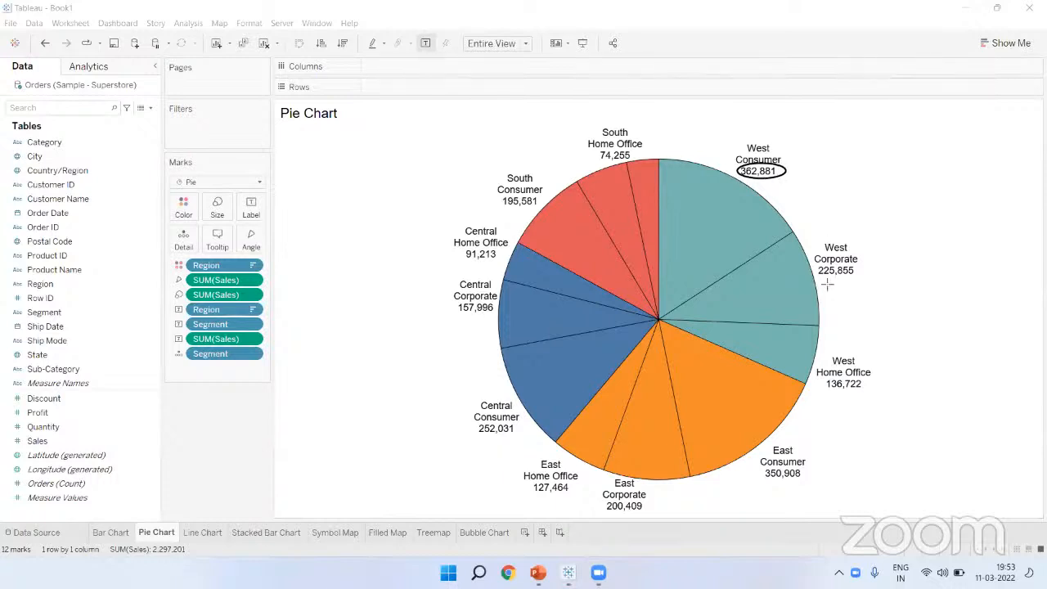
left_click_drag(812, 268, 865, 278)
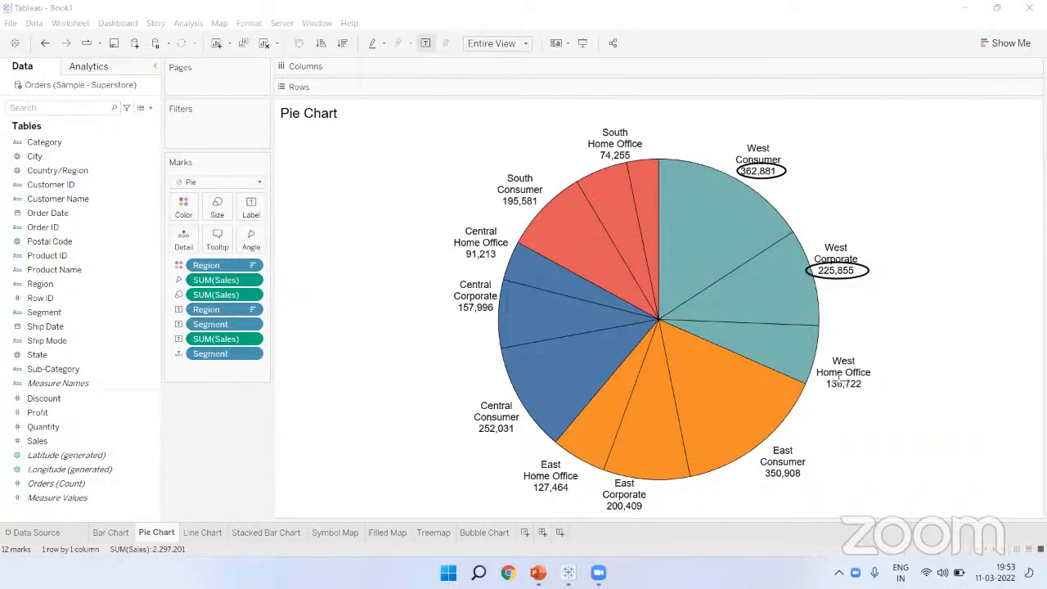
mouse_move(821, 378)
left_mouse_down()
mouse_move(873, 386)
mouse_move(819, 379)
left_mouse_up()
left_click_drag(887, 382, 808, 365)
left_click_drag(803, 249, 875, 271)
left_click_drag(733, 153, 791, 166)
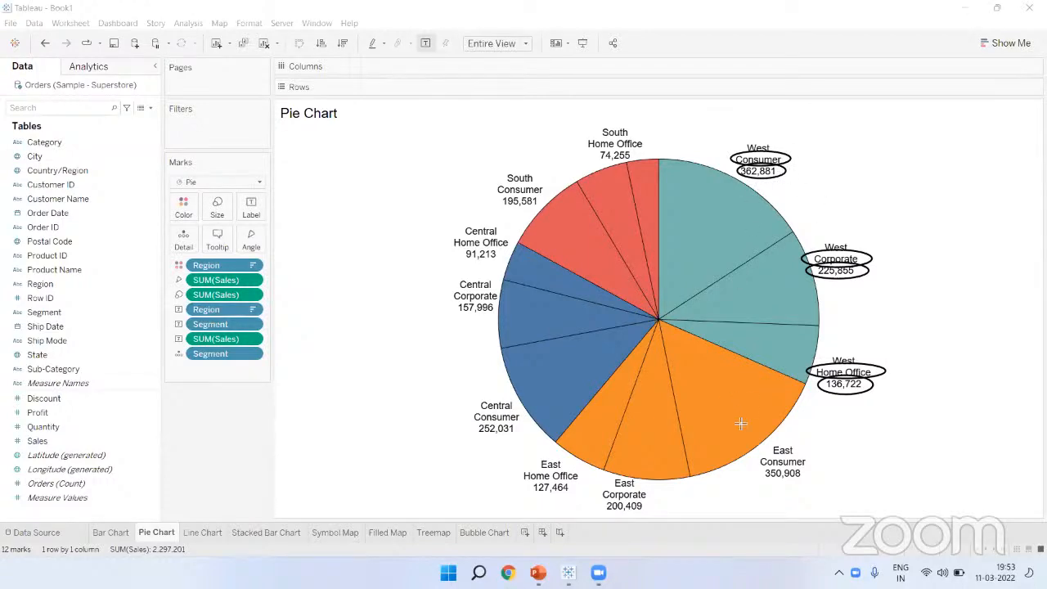
key("Escape")
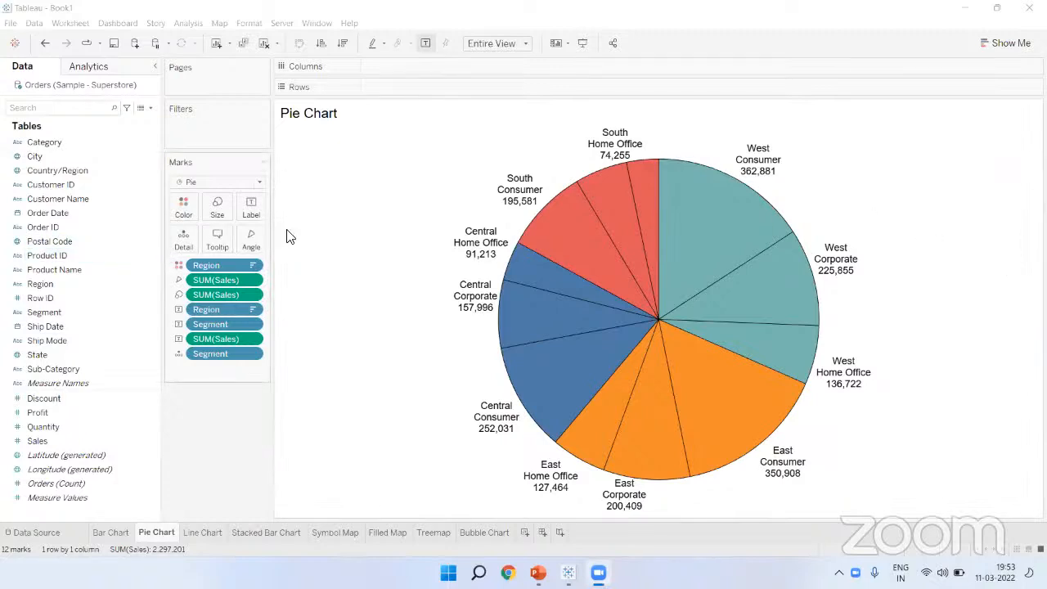
Step: Go to the Symbol Map sheet and check the default state tooltips, e.g. California 457,688
left_click(332, 532)
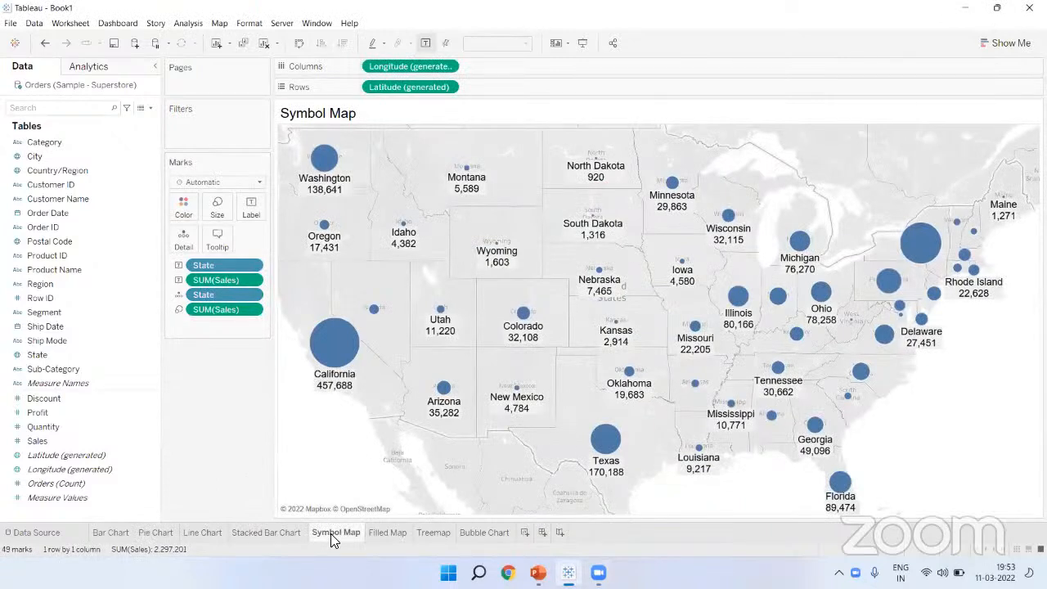
mouse_move(336, 171)
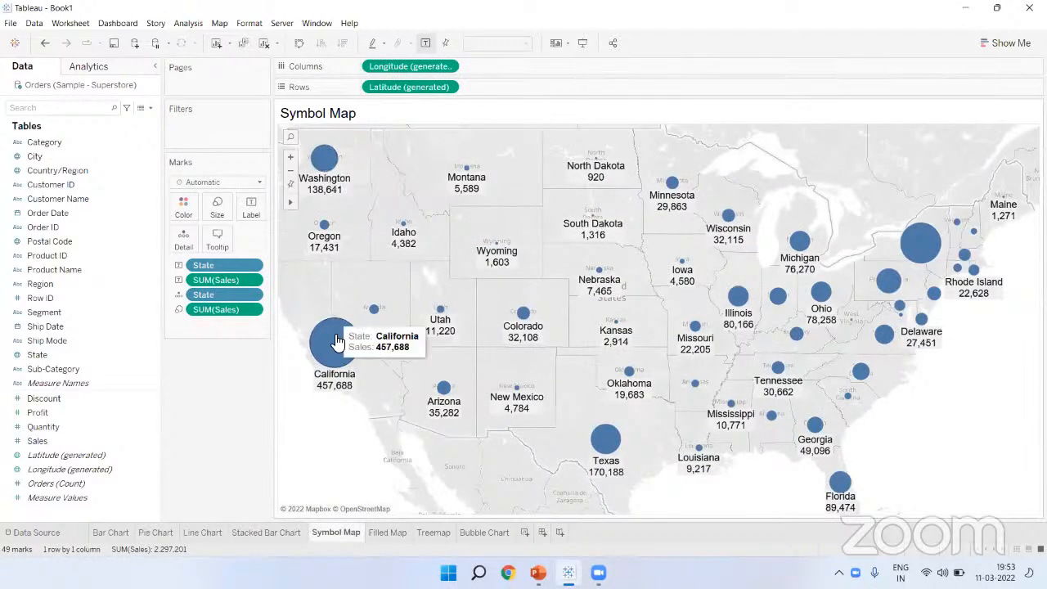
mouse_move(378, 313)
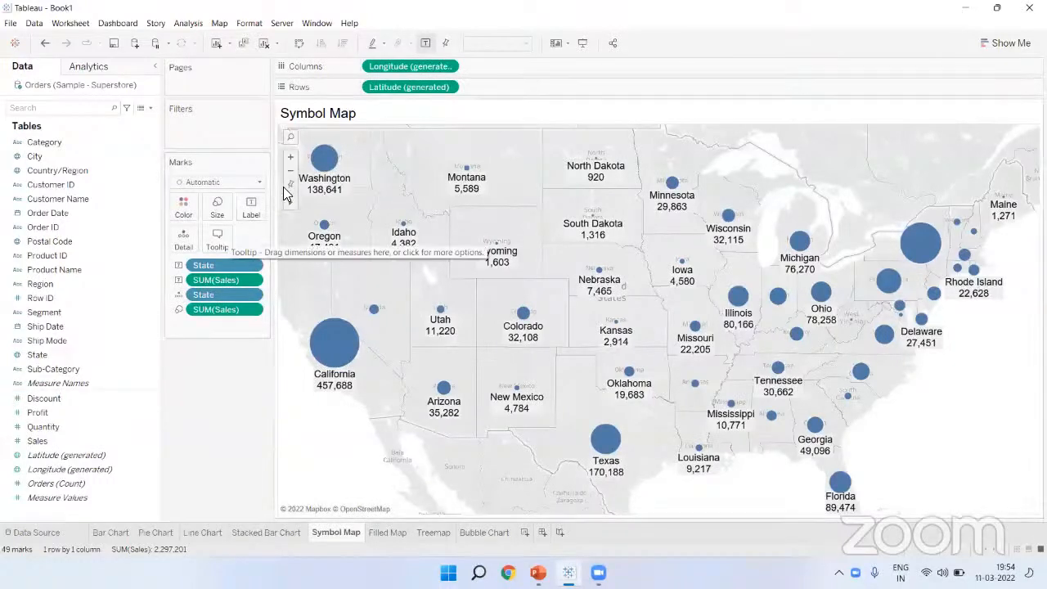
Step: Centre-align all the text in the map marks' tooltip
left_click(223, 237)
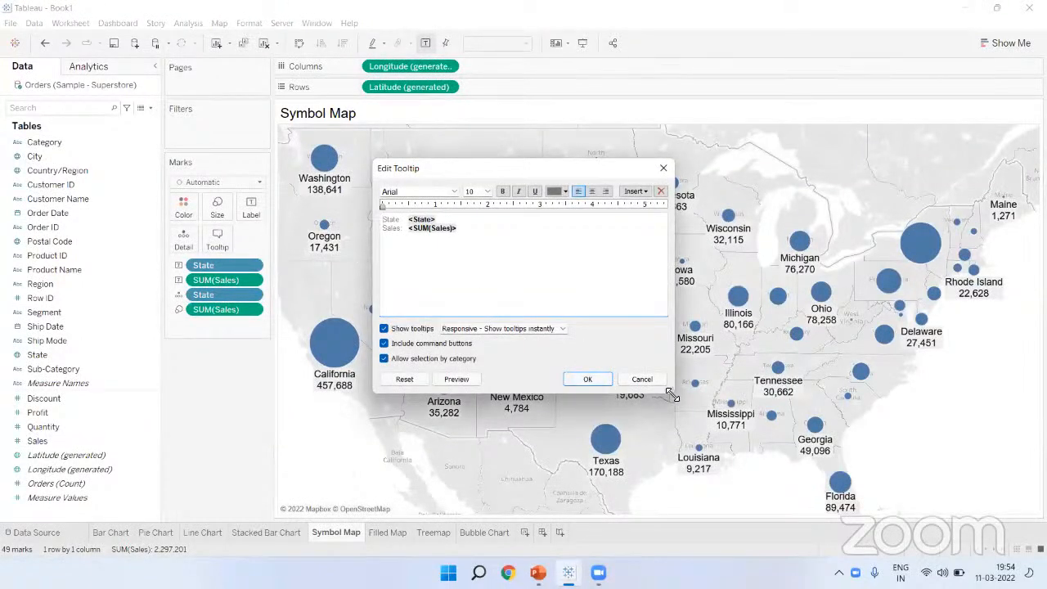
left_click_drag(669, 396, 870, 486)
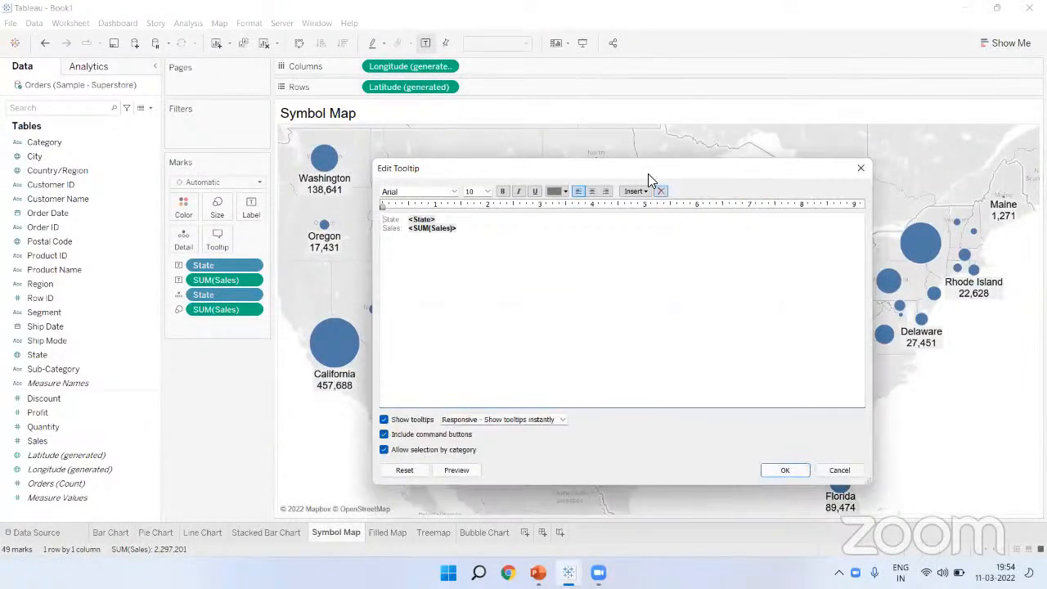
left_click_drag(635, 160, 505, 70)
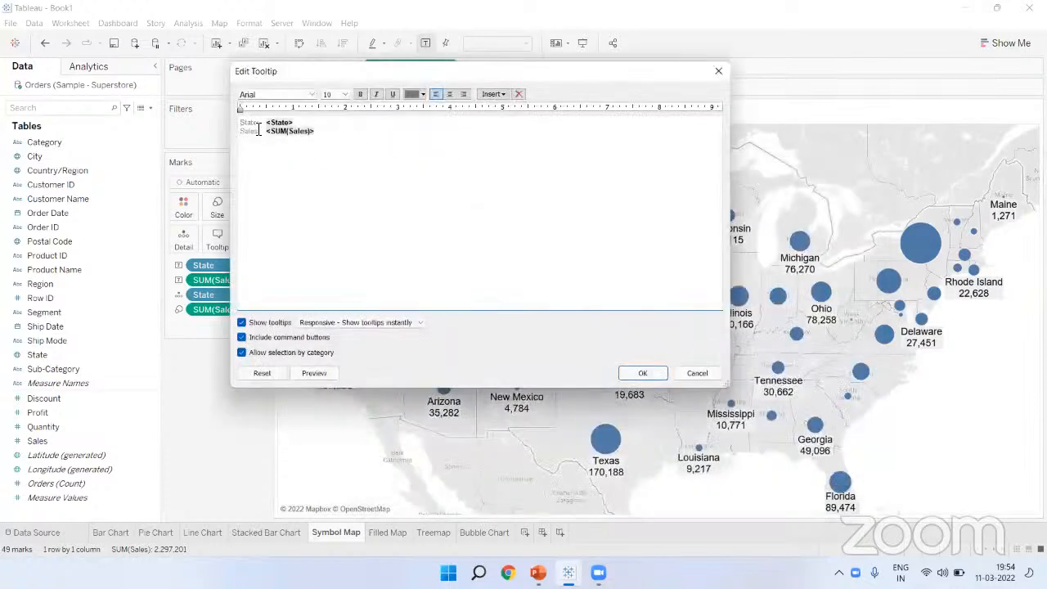
left_click_drag(337, 139, 172, 115)
left_click(448, 94)
left_click(473, 148)
Step: Delete the 'State:' label and make the state name size 14 and orange
left_click_drag(481, 123, 443, 124)
key("Delete")
double_click(486, 122)
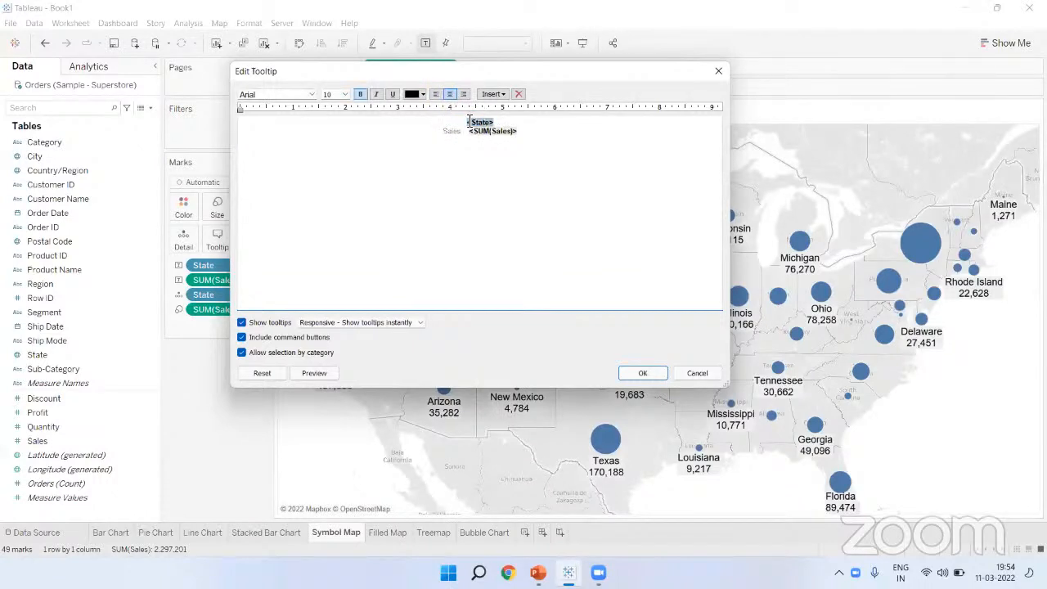
left_click(346, 95)
left_click(341, 151)
left_click(422, 94)
left_click(436, 106)
left_click(453, 173)
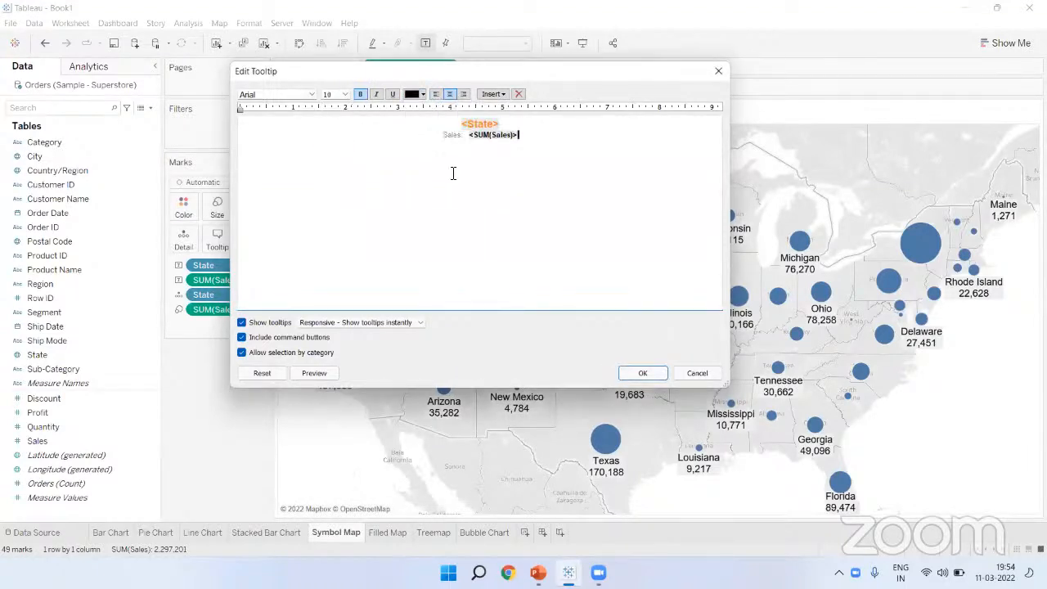
left_click(313, 375)
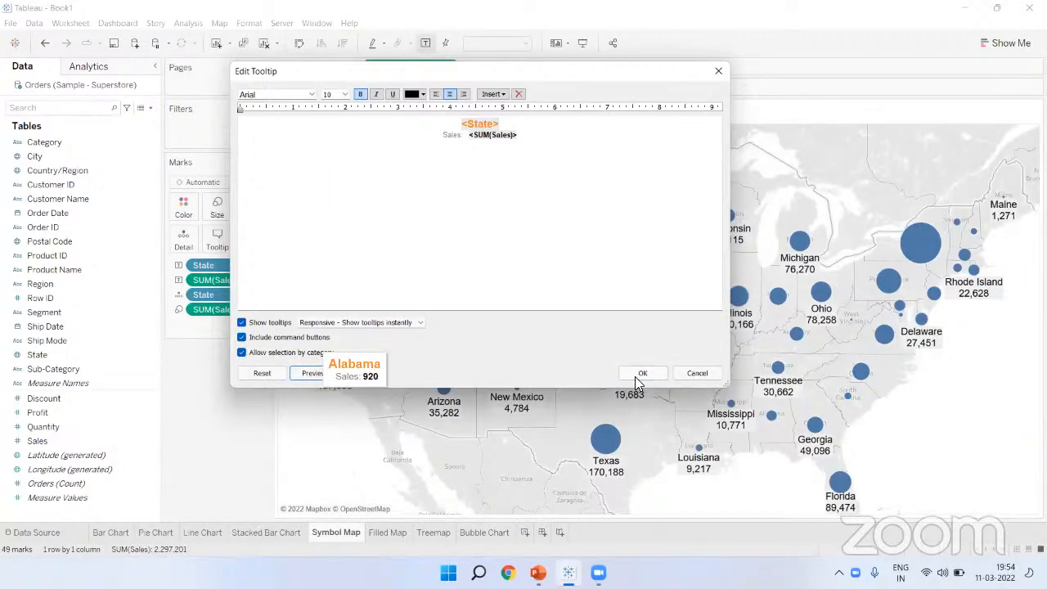
left_click(640, 375)
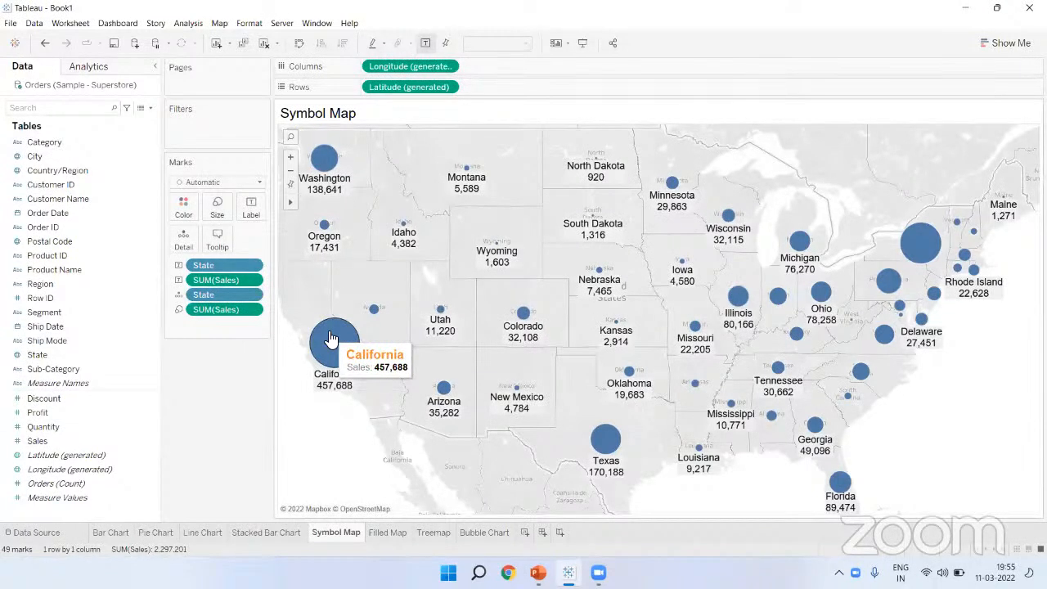
Step: Delete the 'Sales:' label and make the sales value blue at size 9
left_click(223, 247)
mouse_move(447, 138)
left_mouse_down()
mouse_move(461, 145)
mouse_move(445, 135)
left_mouse_up()
left_click(468, 135)
key("BackSpace")
double_click(499, 136)
left_click(422, 94)
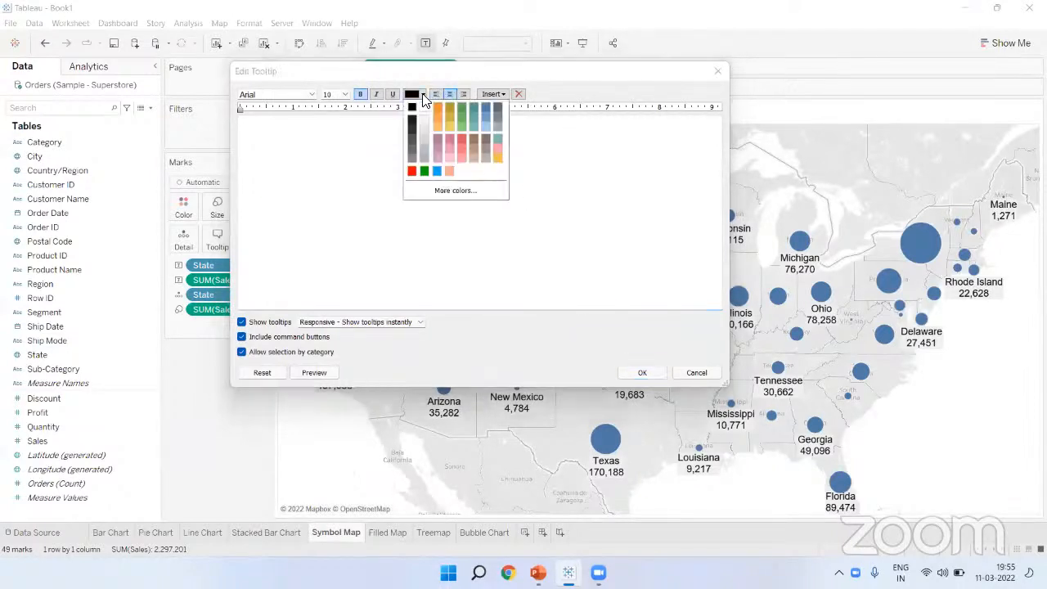
left_click(484, 113)
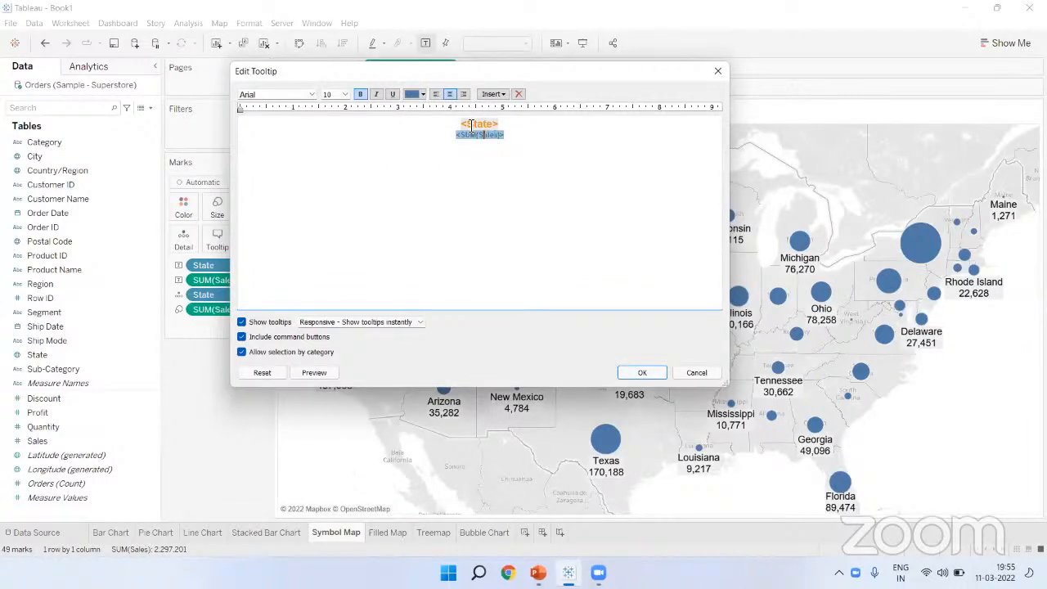
left_click(345, 94)
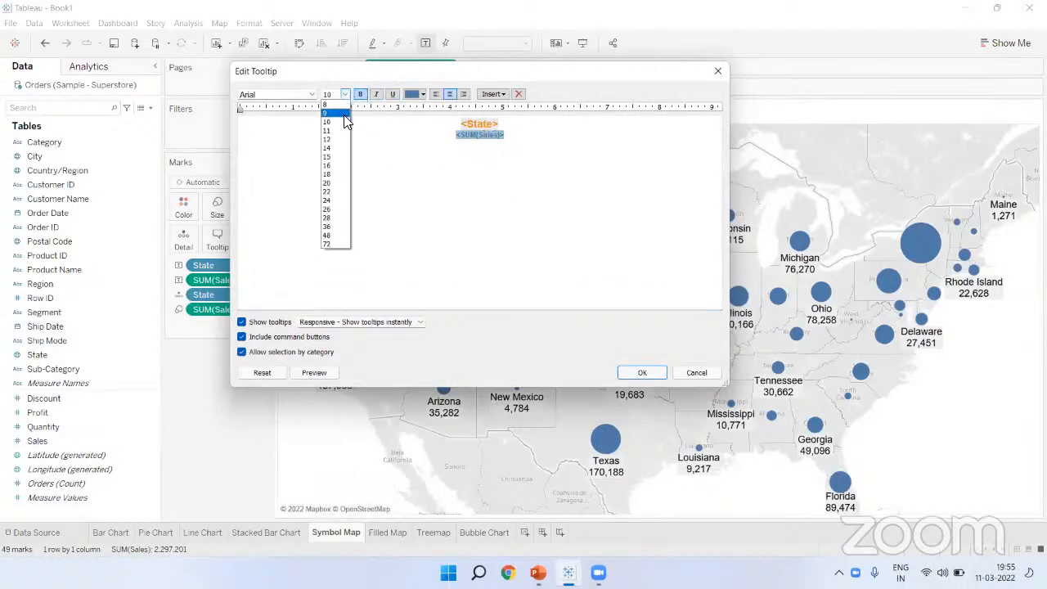
left_click(344, 115)
left_click(630, 372)
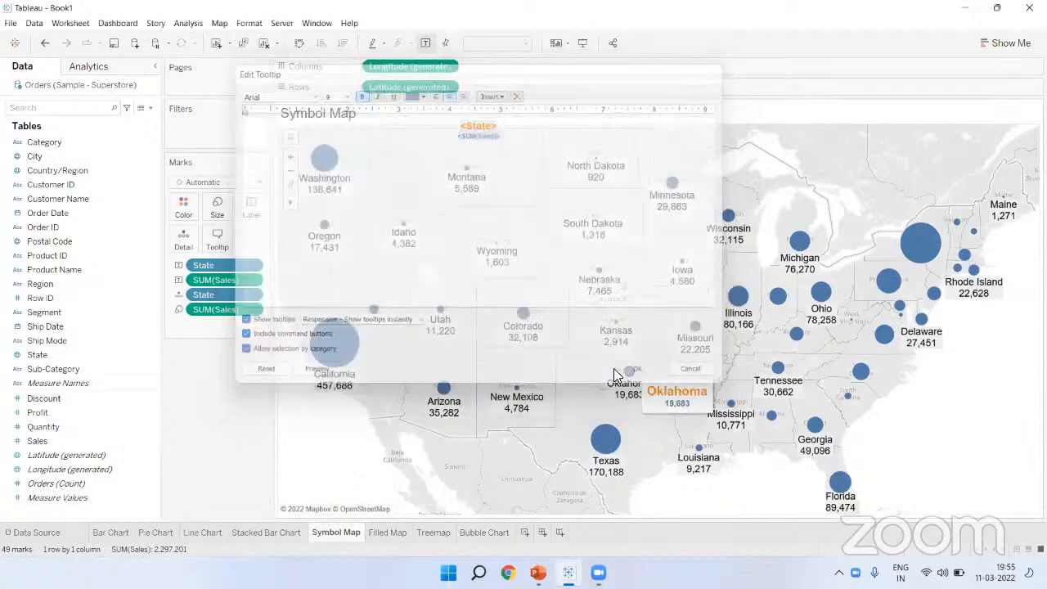
mouse_move(325, 164)
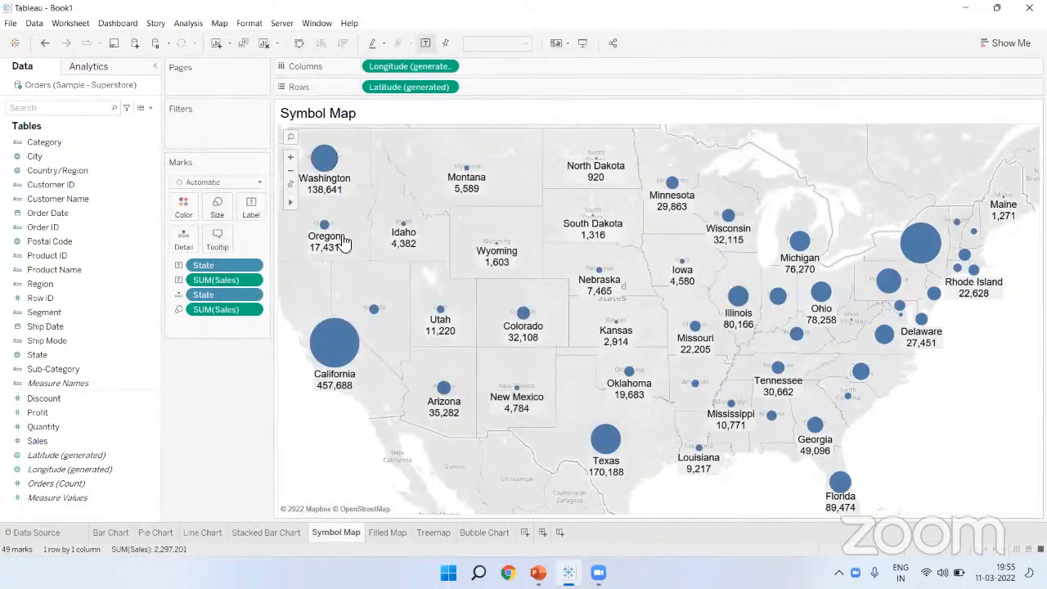
Step: Check the restyled state tooltips in full-screen presentation mode
mouse_move(337, 348)
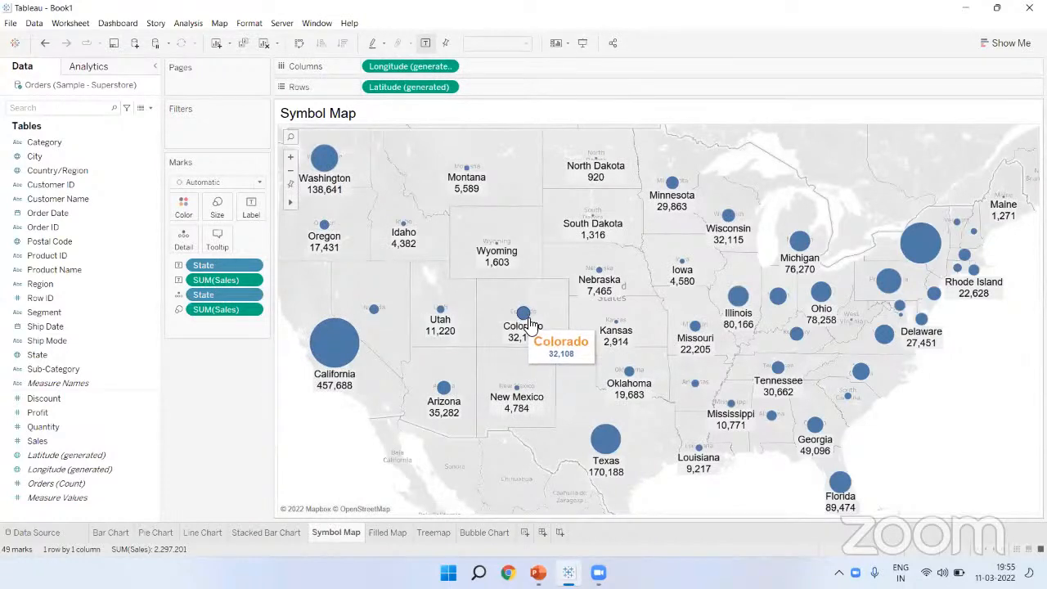
mouse_move(599, 274)
mouse_move(673, 184)
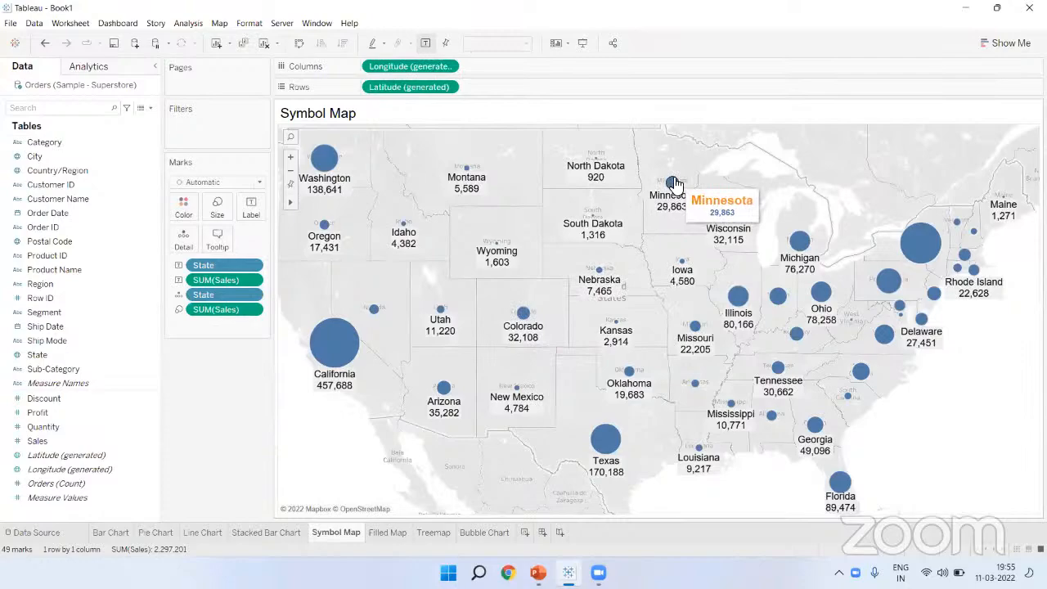
left_click(582, 44)
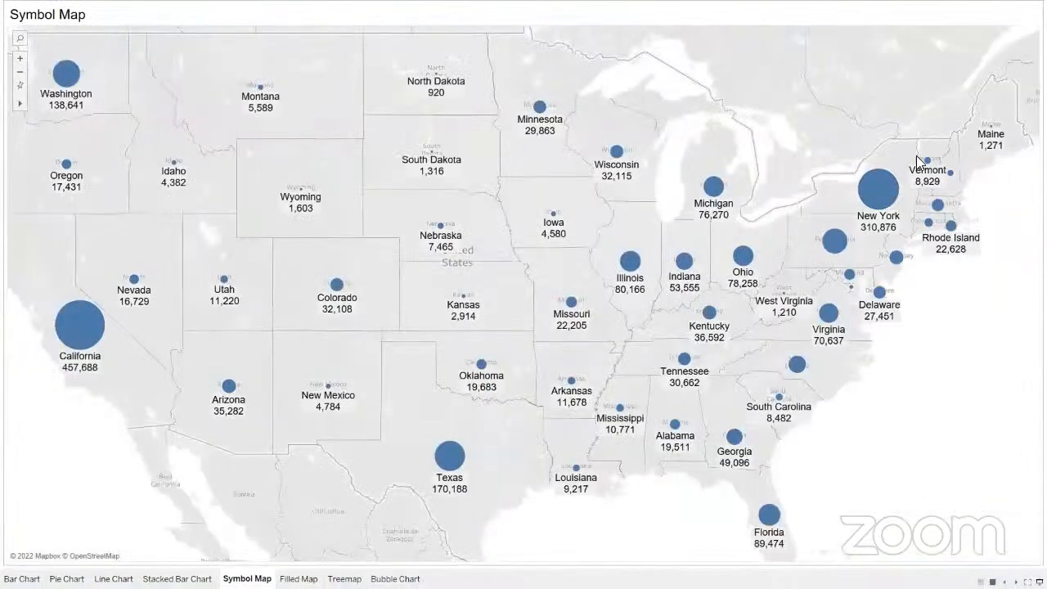
mouse_move(932, 161)
key("Escape")
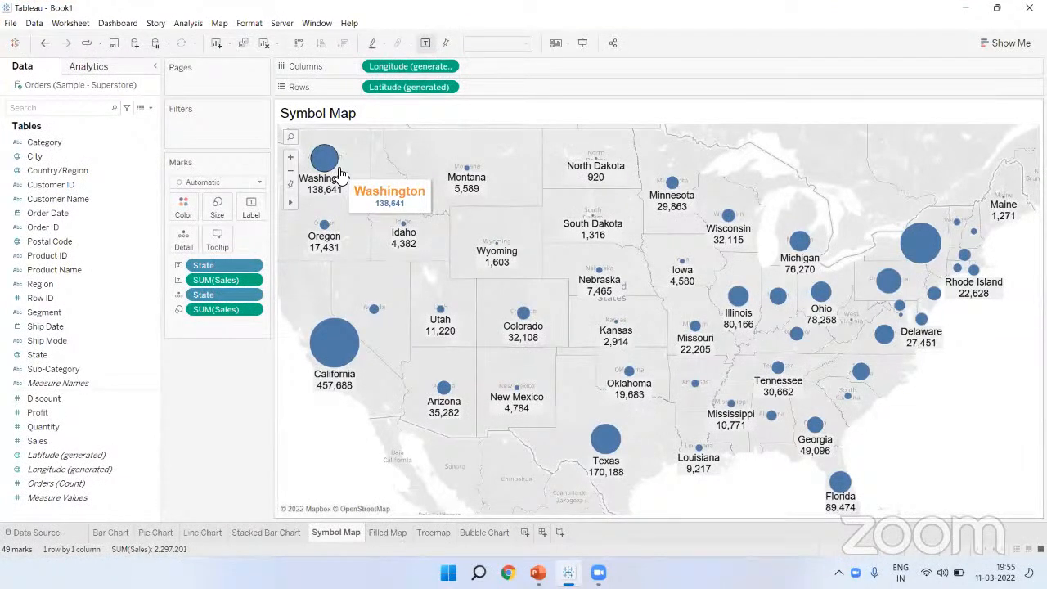
Step: Glance at the Bar Chart sheet, then reopen the Symbol Map tooltip editor
left_click(122, 532)
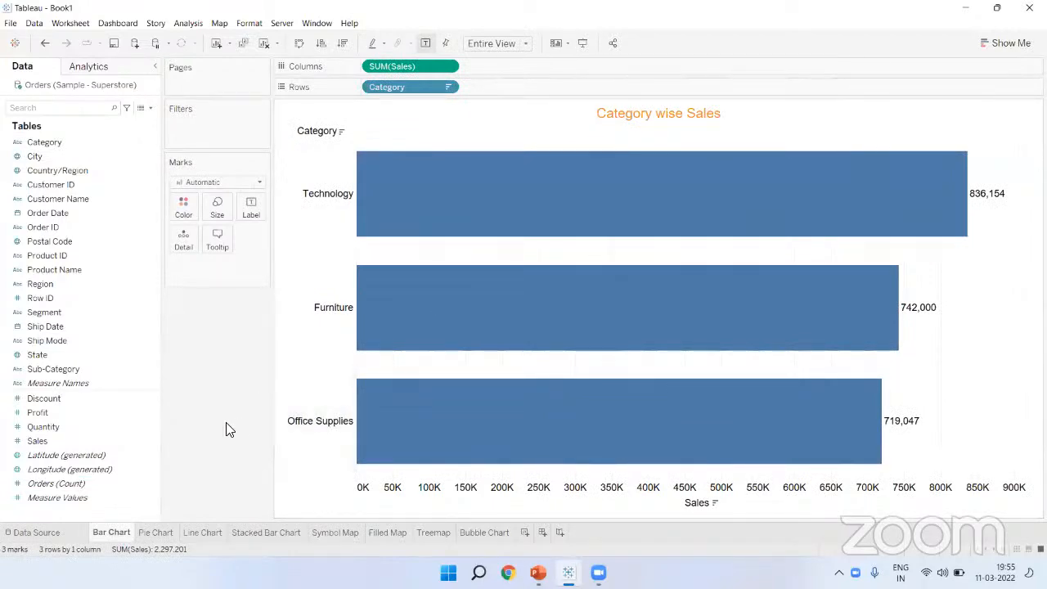
left_click(329, 533)
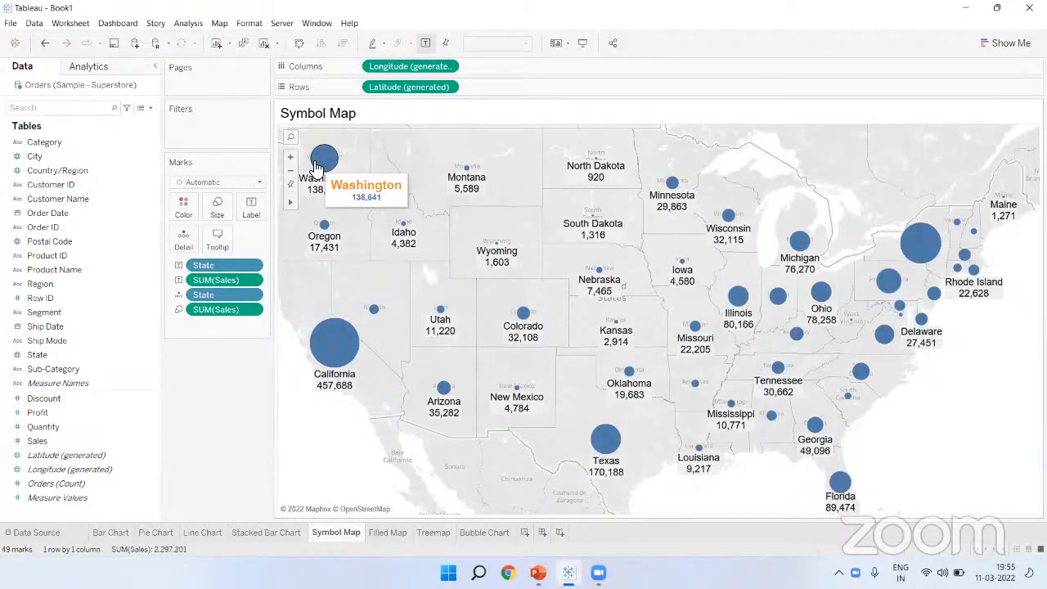
left_click(217, 237)
Step: Insert the Bar Chart sheet into the tooltip below the sales value
left_click(520, 129)
left_click(511, 137)
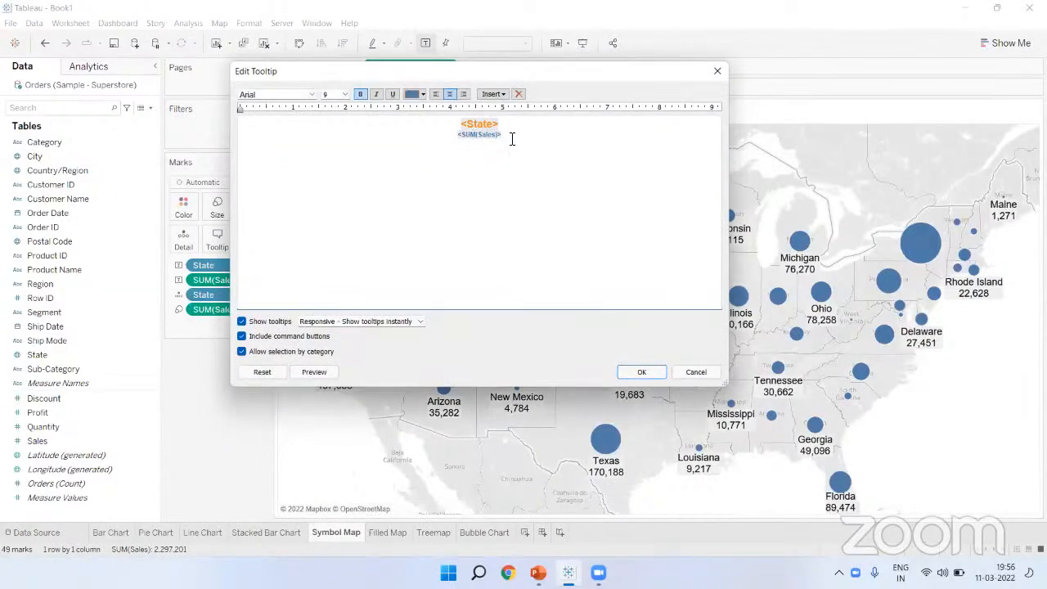
left_click(495, 94)
mouse_move(533, 109)
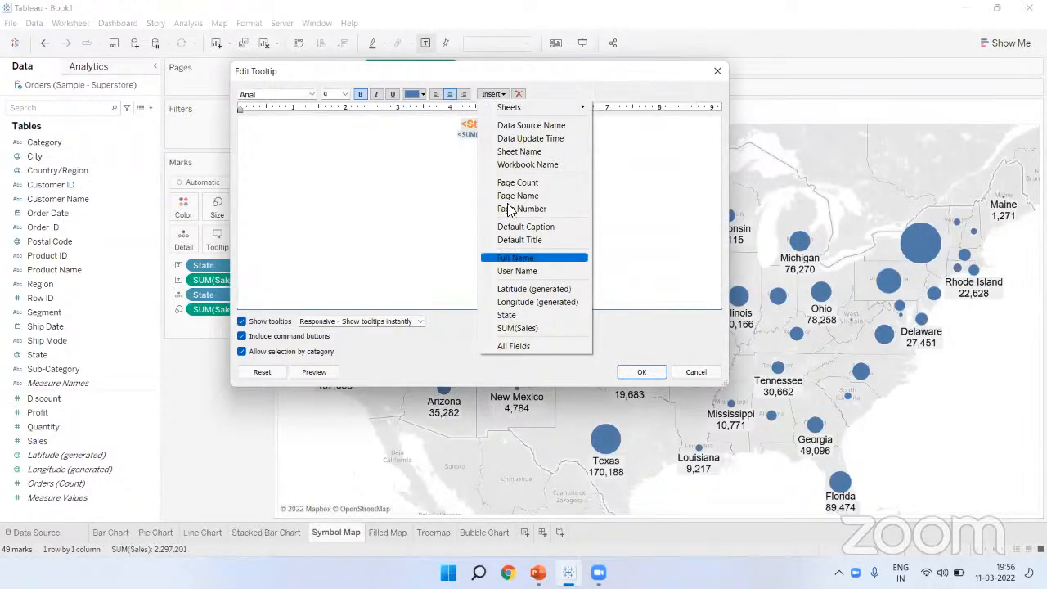
mouse_move(568, 110)
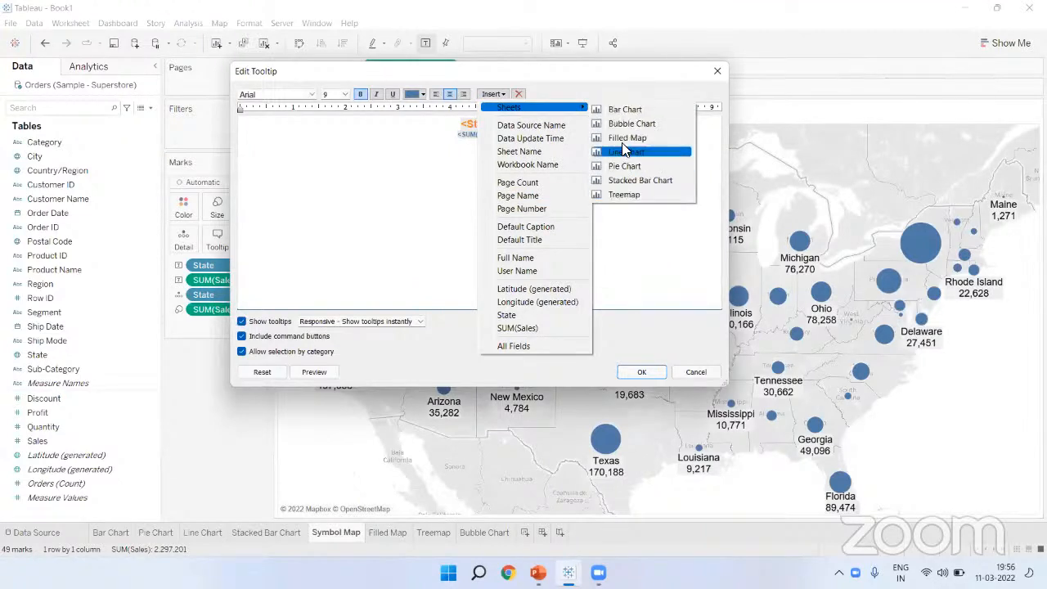
left_click(617, 112)
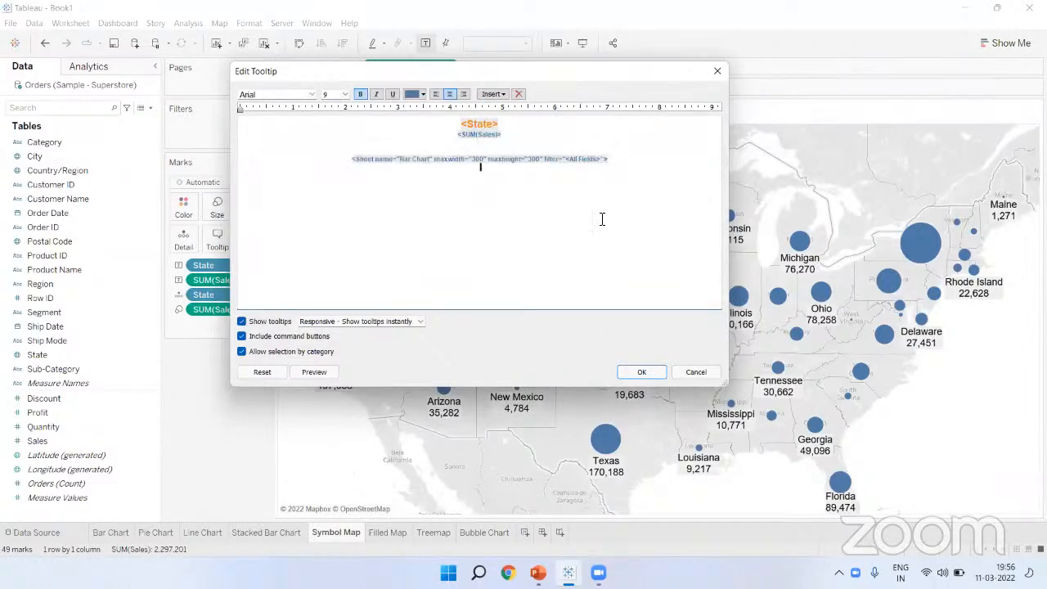
key("Return")
Step: Enlarge the embedded sheet tag's font and check each state's category bar chart tooltip
mouse_move(355, 159)
left_mouse_down()
mouse_move(555, 160)
mouse_move(393, 129)
mouse_move(355, 168)
mouse_move(347, 152)
left_mouse_up()
left_click(622, 239)
left_click(346, 94)
left_click(337, 135)
left_click(420, 222)
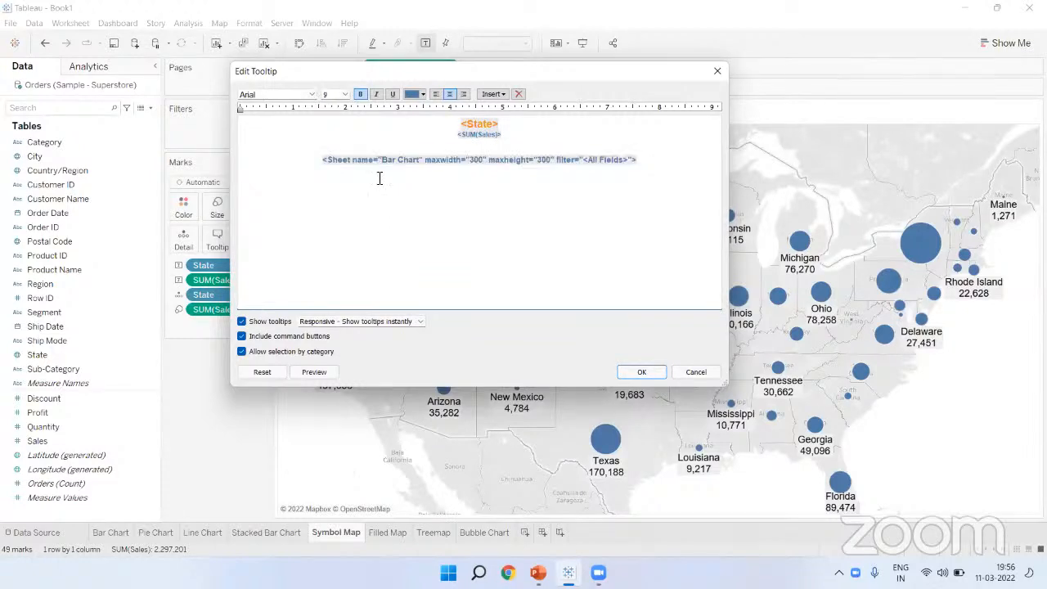
triple_click(416, 160)
left_click(652, 369)
mouse_move(327, 164)
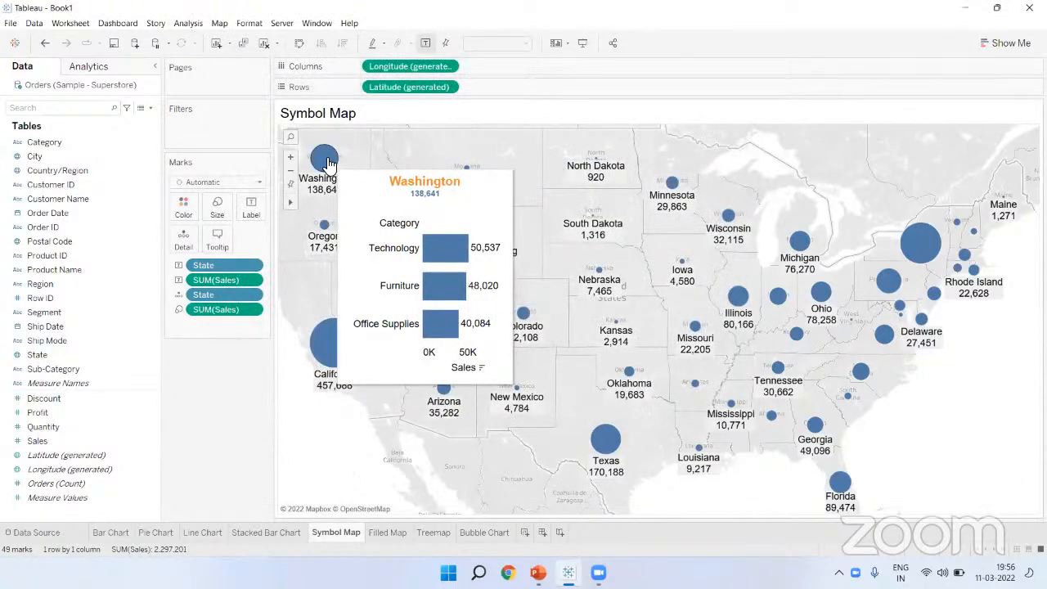
mouse_move(314, 316)
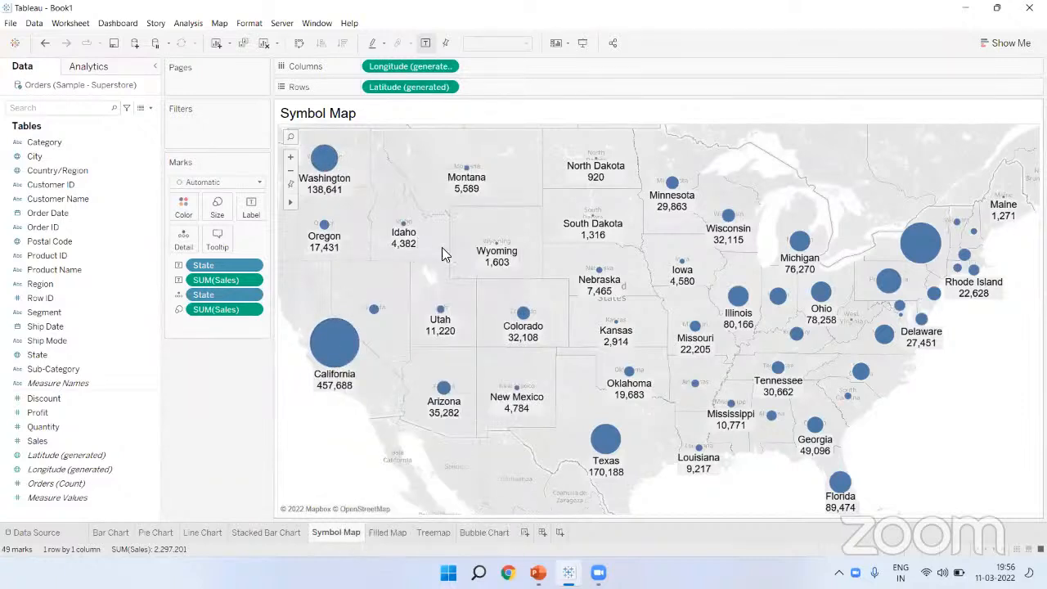
mouse_move(495, 245)
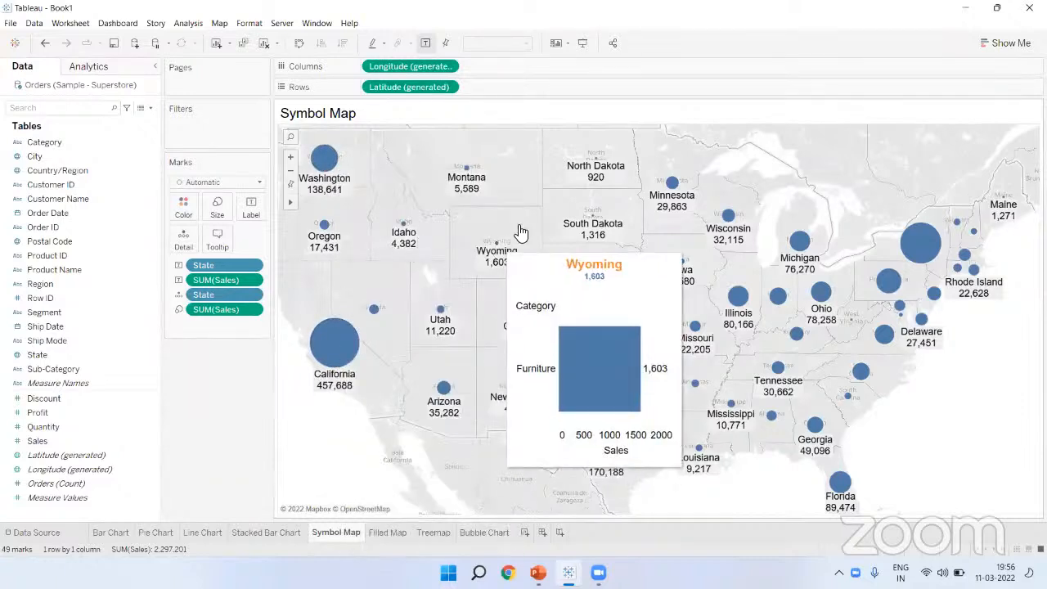
mouse_move(919, 258)
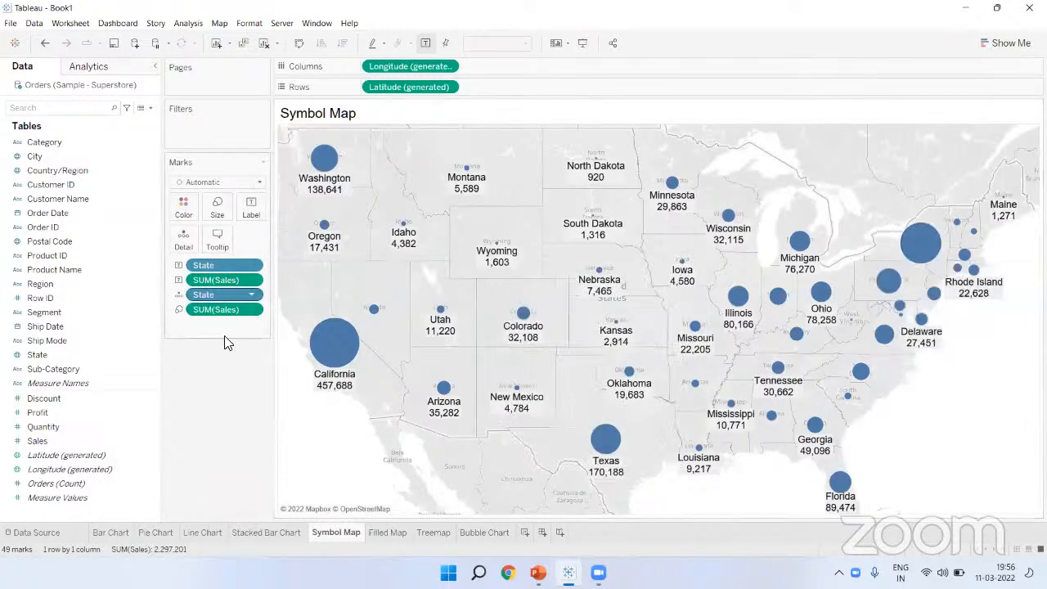
Step: Reopen the map tooltip editor and locate the embedded Bar Chart sheet tag
left_click(218, 244)
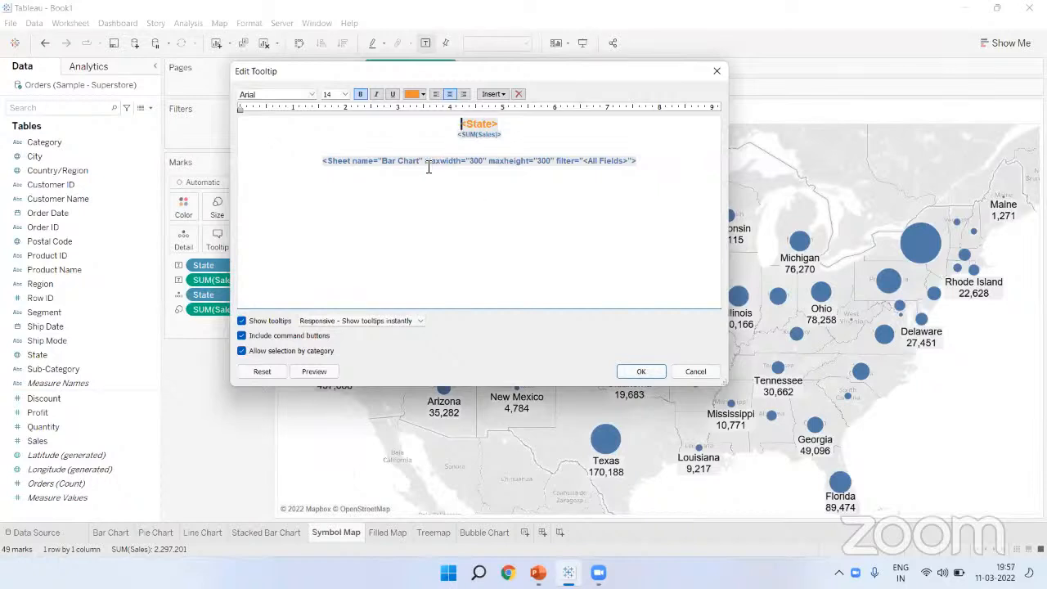
left_click(795, 481)
left_click_drag(420, 172, 554, 166)
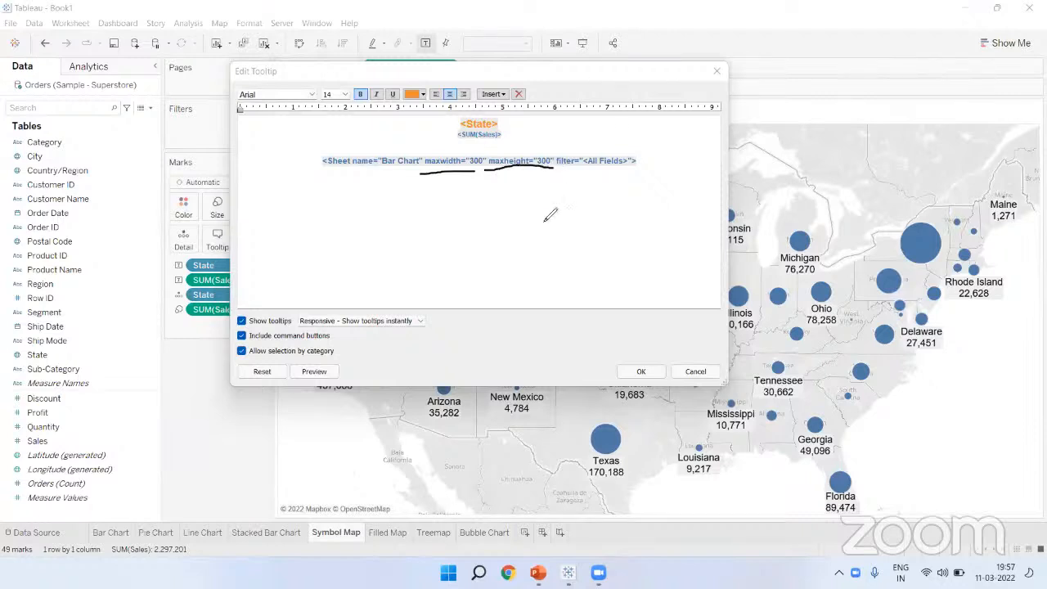
mouse_move(472, 157)
left_mouse_down()
mouse_move(495, 141)
mouse_move(481, 136)
left_mouse_up()
left_click_drag(547, 145, 530, 161)
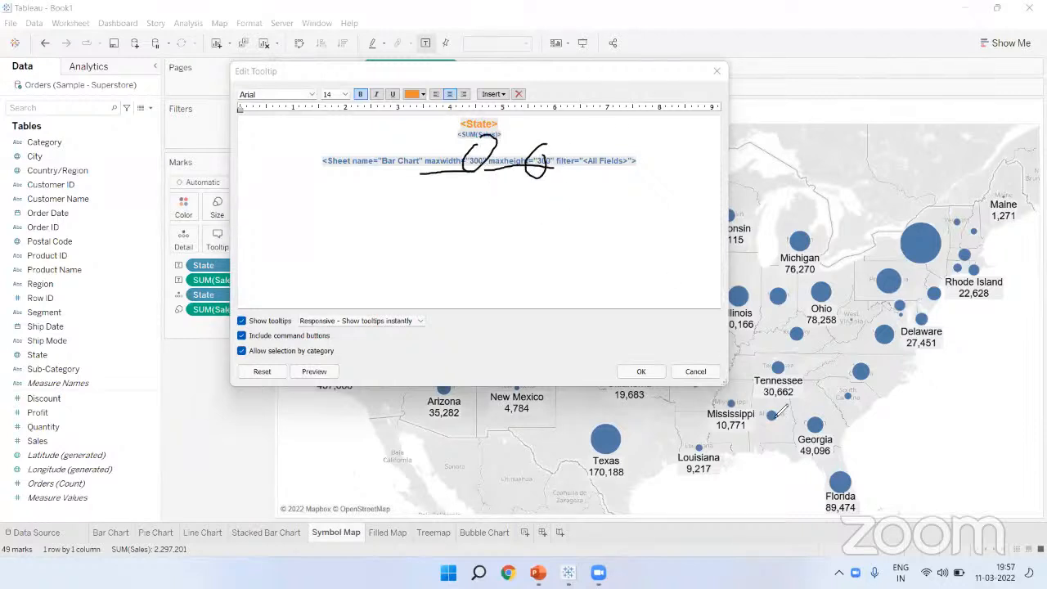
key("Escape")
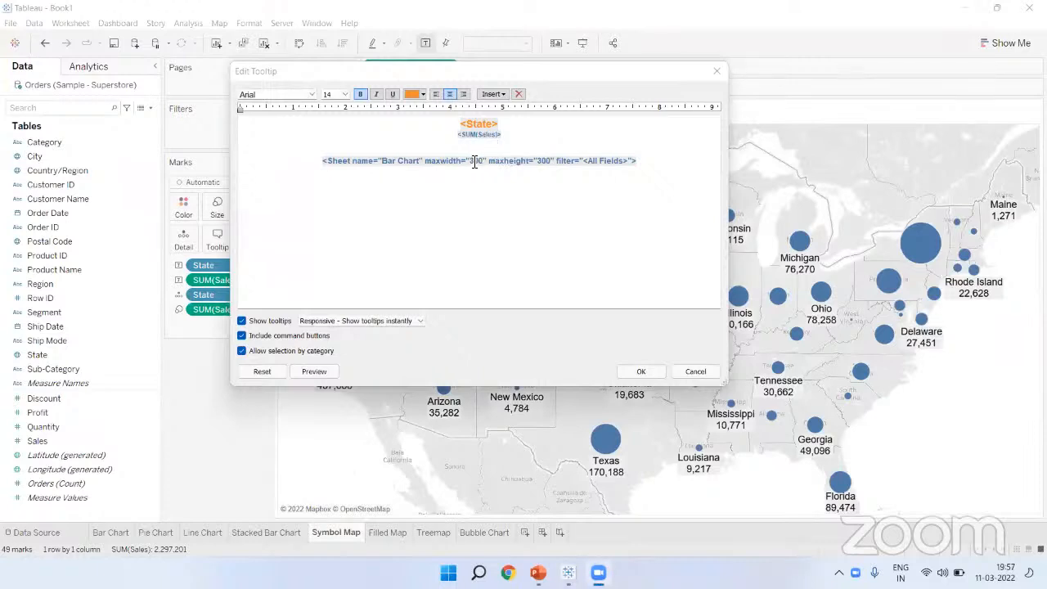
Step: Change the sheet tag to maxwidth 500 and maxheight 400 and check the larger chart
left_click(473, 163)
key("BackSpace")
type("5")
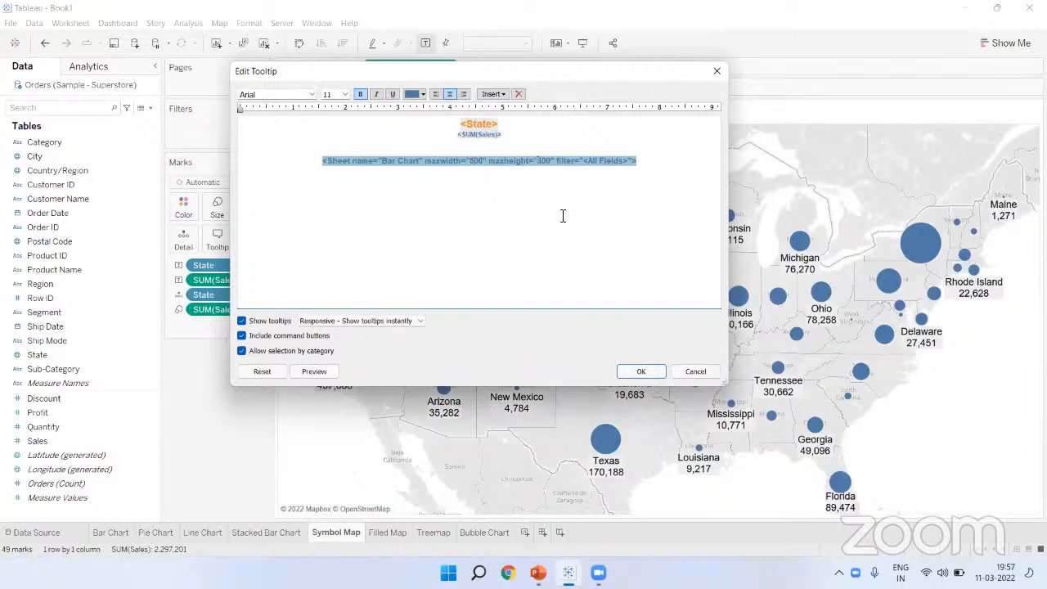
key("BackSpace")
type("4")
left_click(564, 217)
left_click(643, 372)
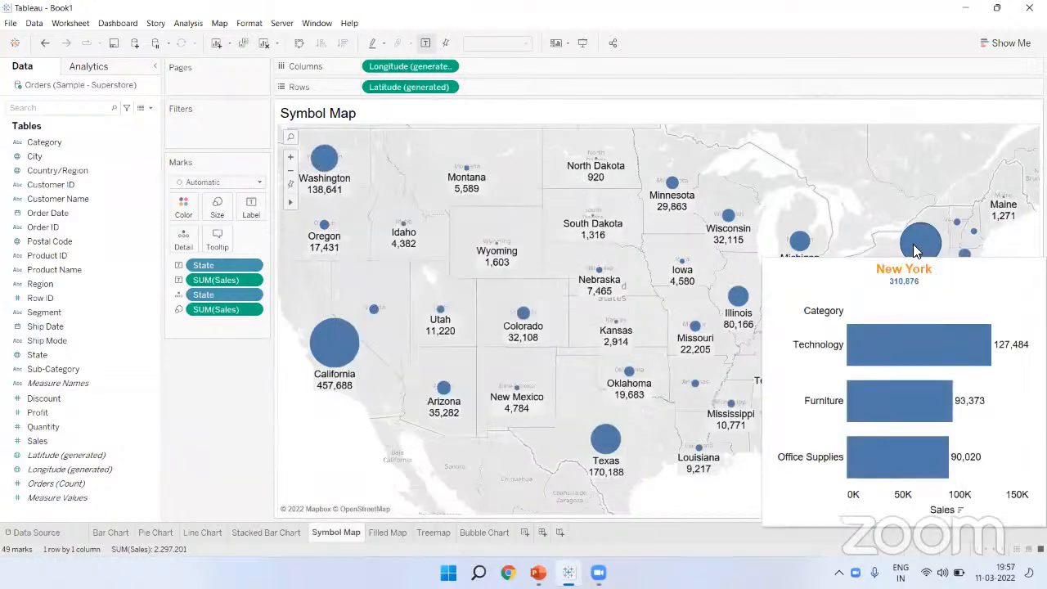
mouse_move(342, 350)
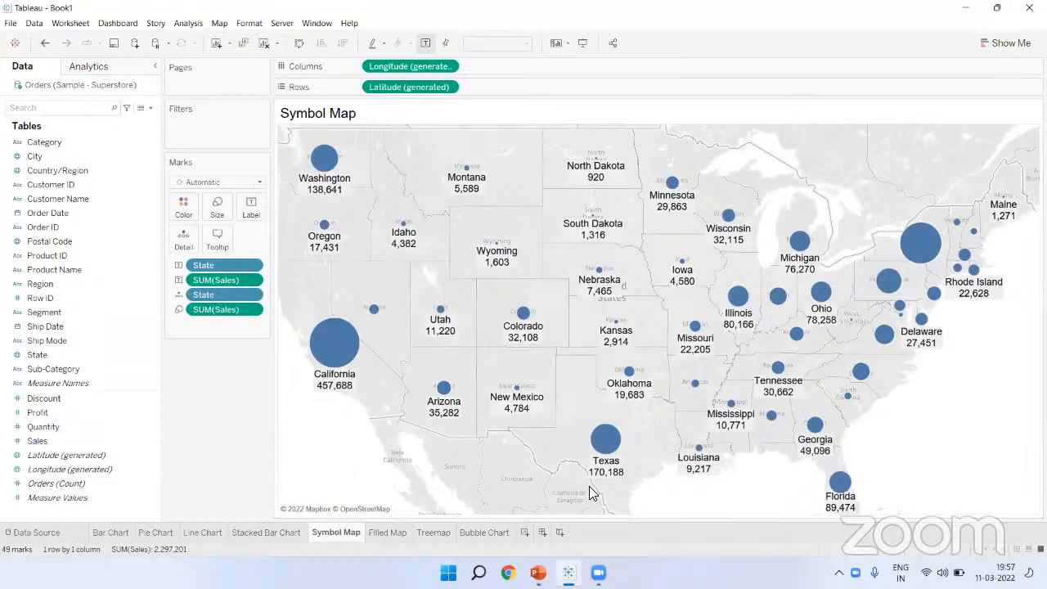
left_click(590, 486)
Step: Colour the map circles by State and hide the State colour legend
left_click_drag(57, 355, 181, 206)
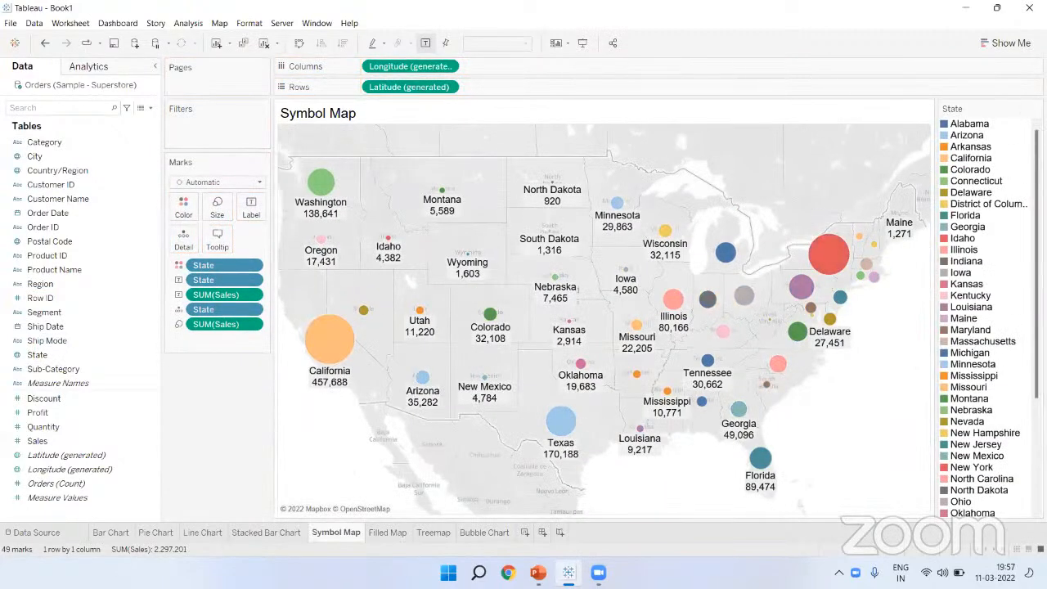
left_click(919, 212)
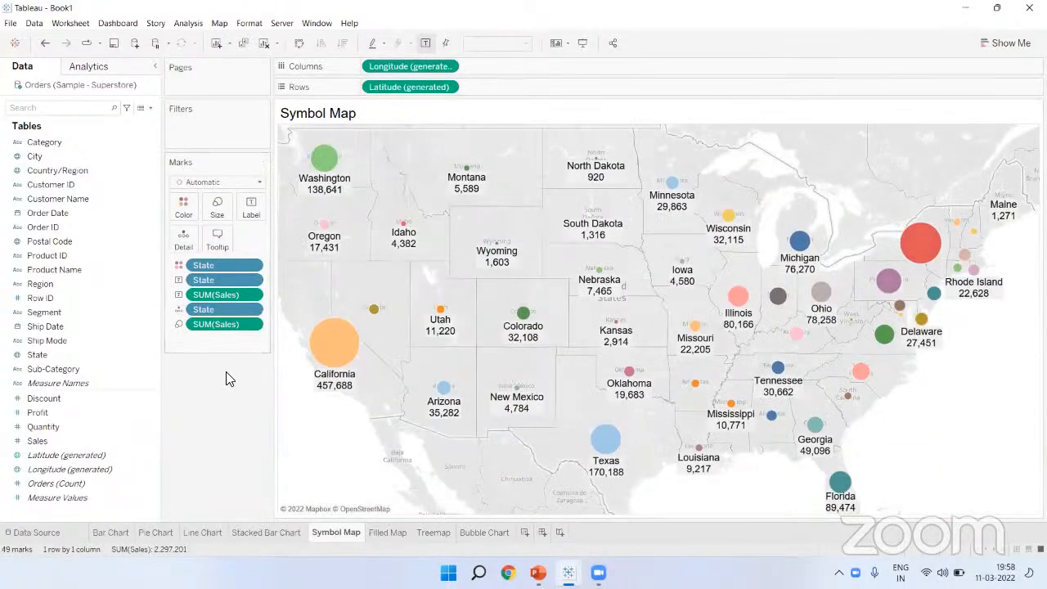
left_click(74, 357)
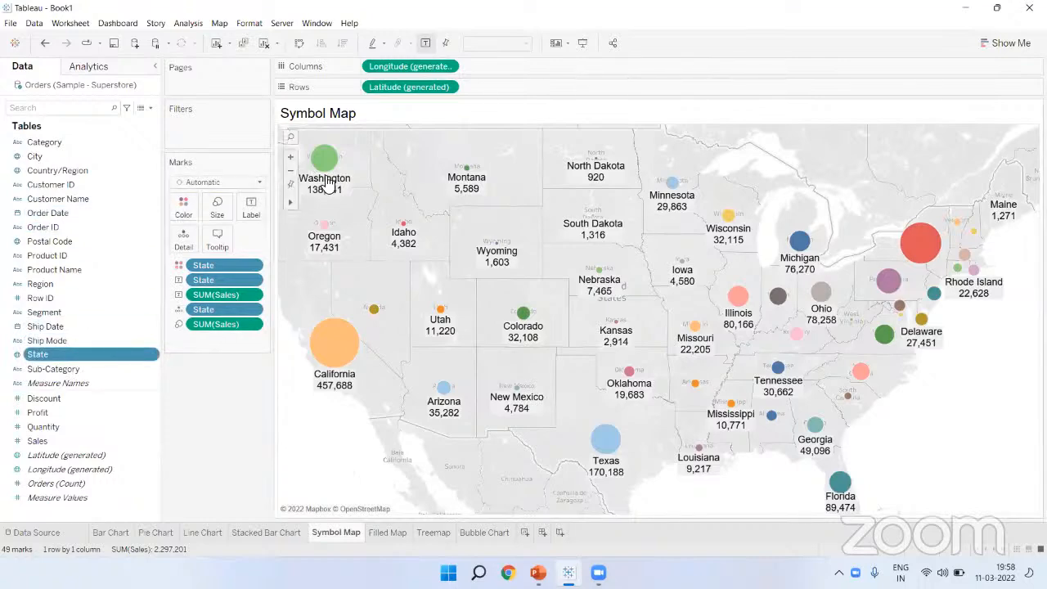
mouse_move(325, 247)
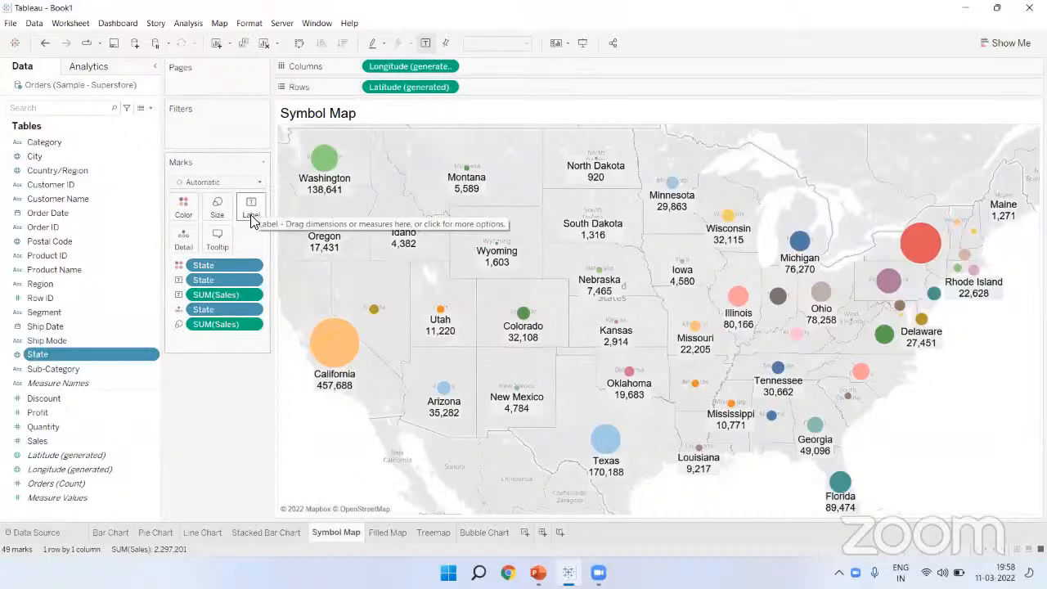
mouse_move(328, 185)
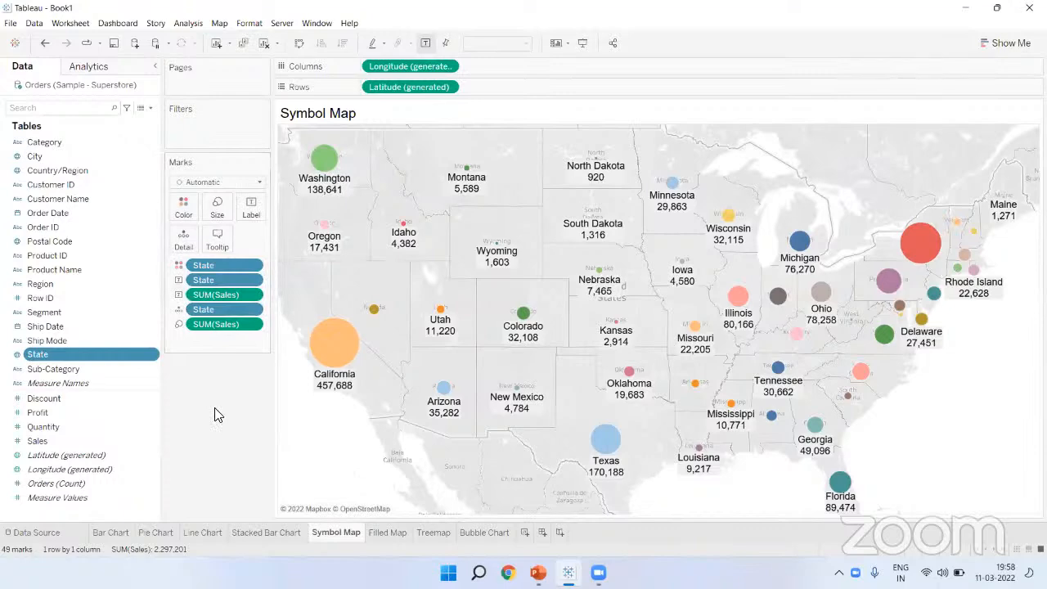
Step: Colour the Category wise Sales bars by Category
left_click(113, 532)
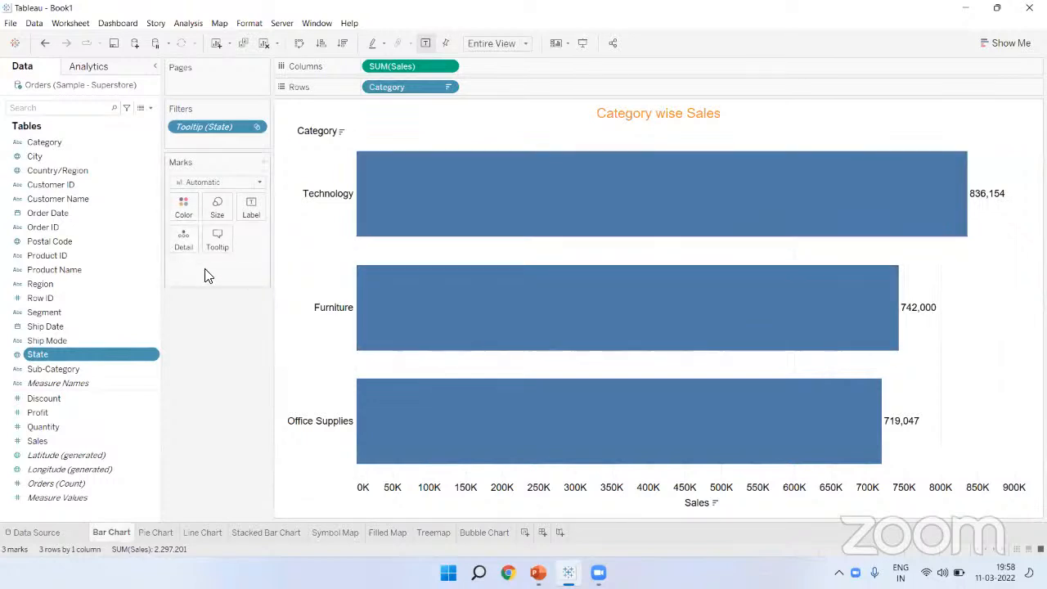
left_click_drag(51, 144, 184, 209)
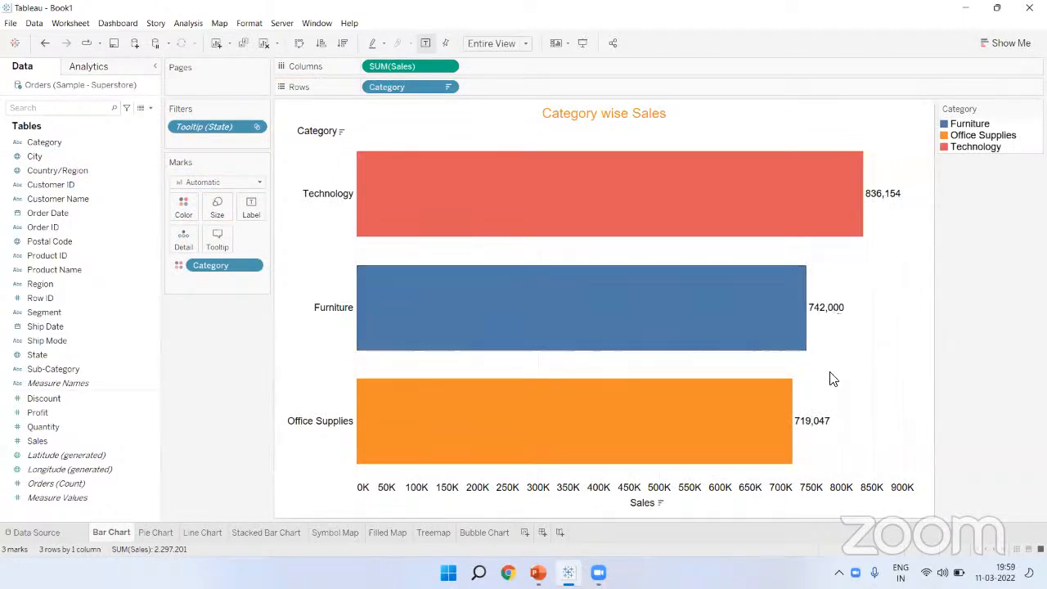
mouse_move(822, 319)
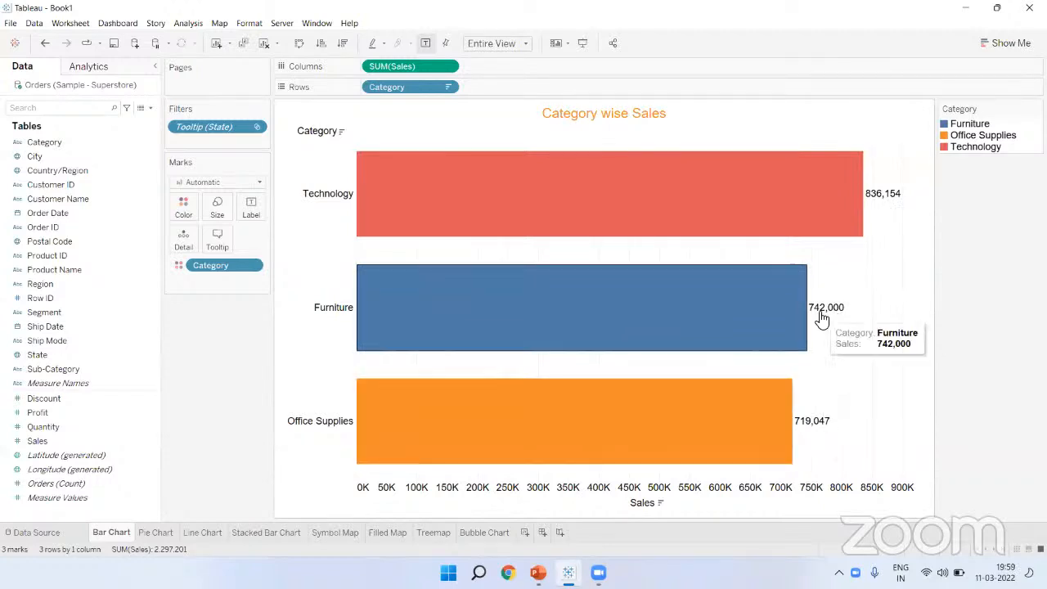
Step: Set the bar value labels' font size to 15pt
left_click(253, 211)
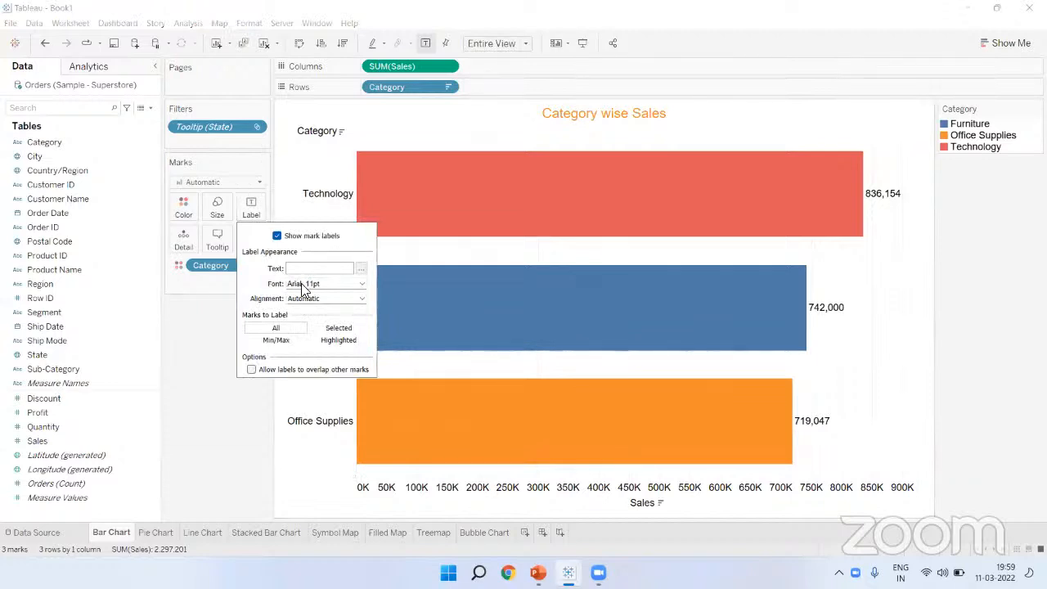
left_click(361, 284)
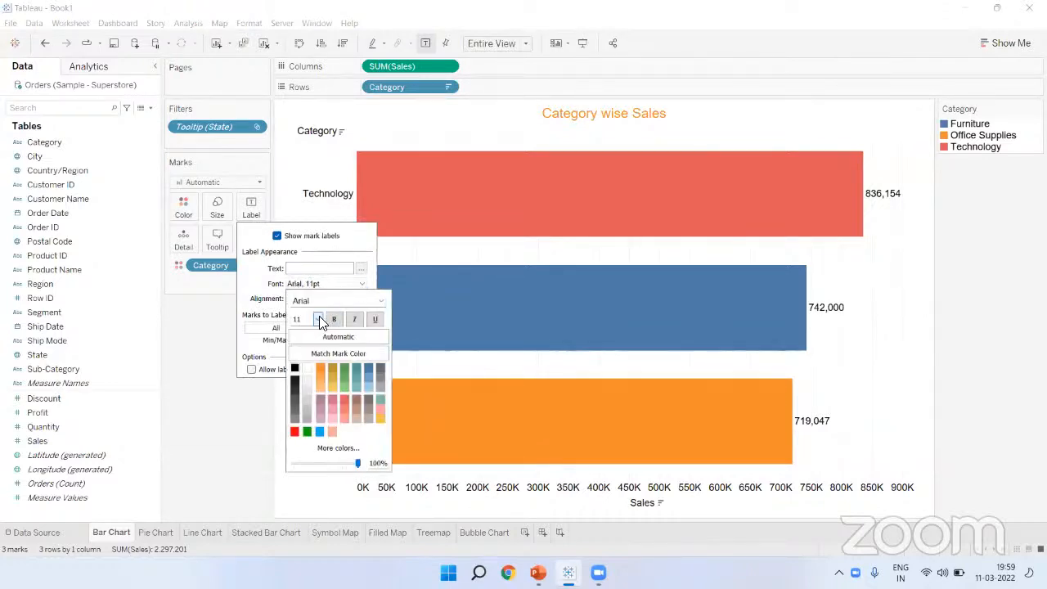
left_click(318, 319)
left_click(306, 383)
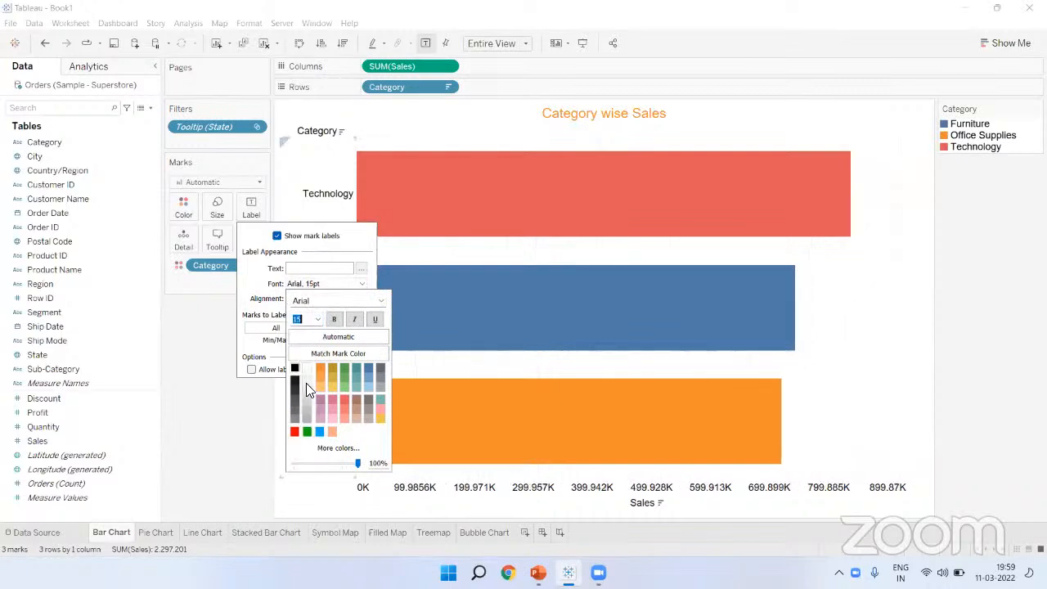
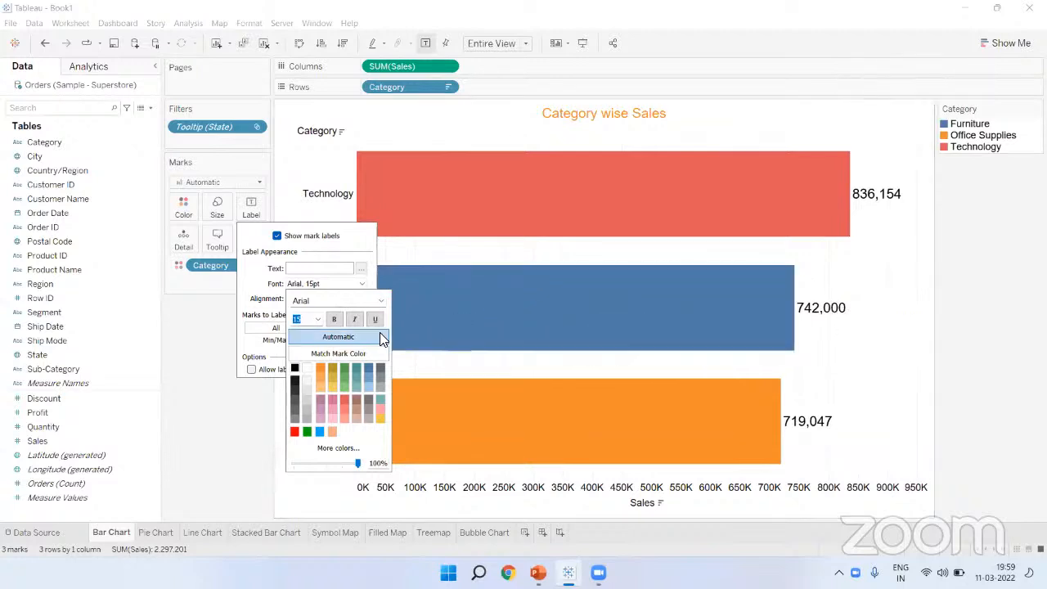
Step: Set the Category wise Sales label font colour to Match Mark Color
left_click(337, 352)
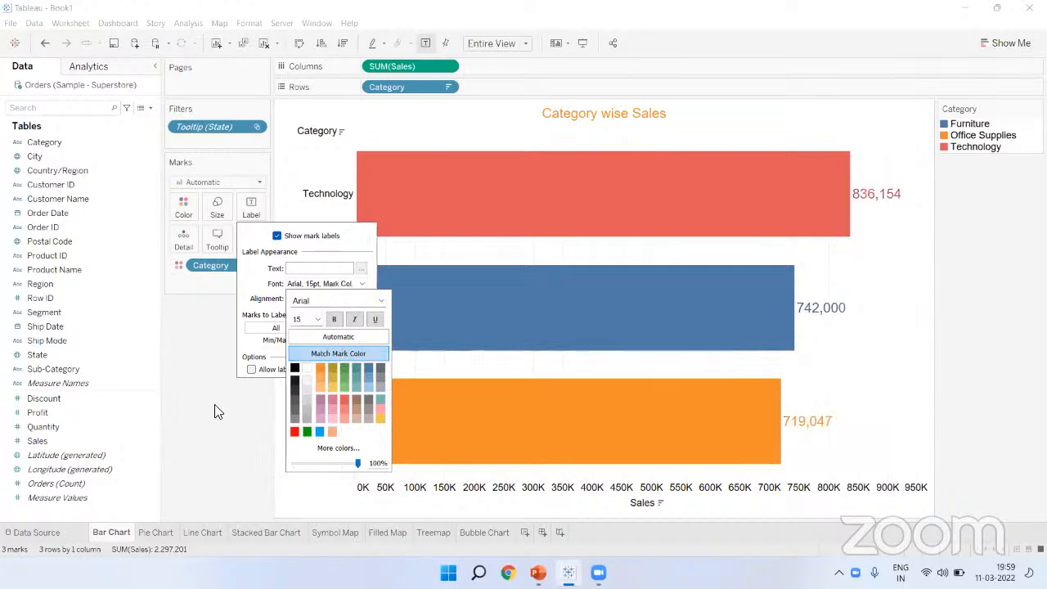
left_click(196, 423)
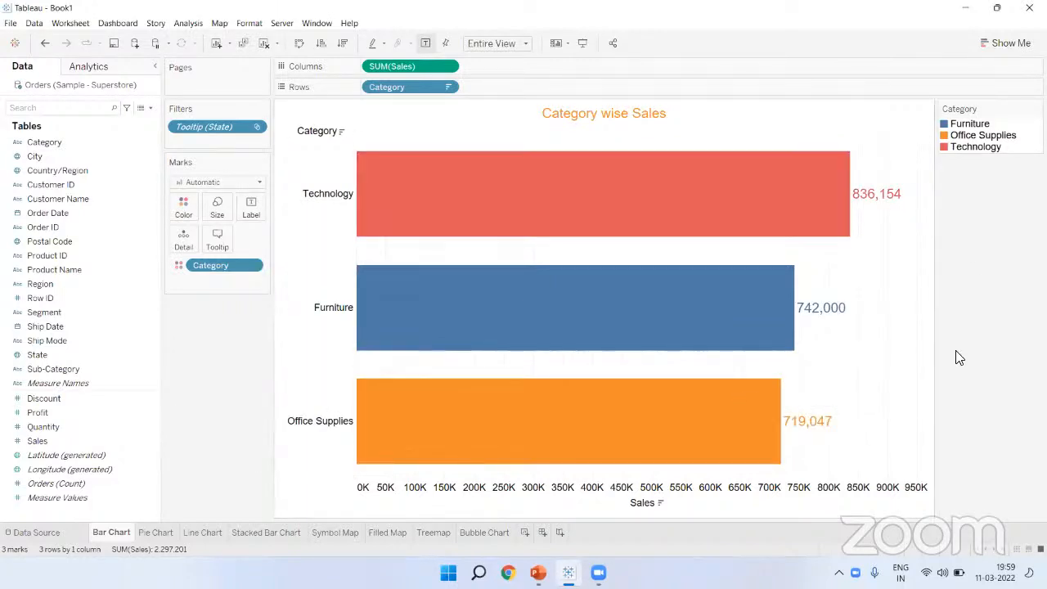
mouse_move(773, 383)
Step: On the Symbol Map, read the category sales tooltips for Washington, California and New York
left_click(335, 533)
mouse_move(326, 166)
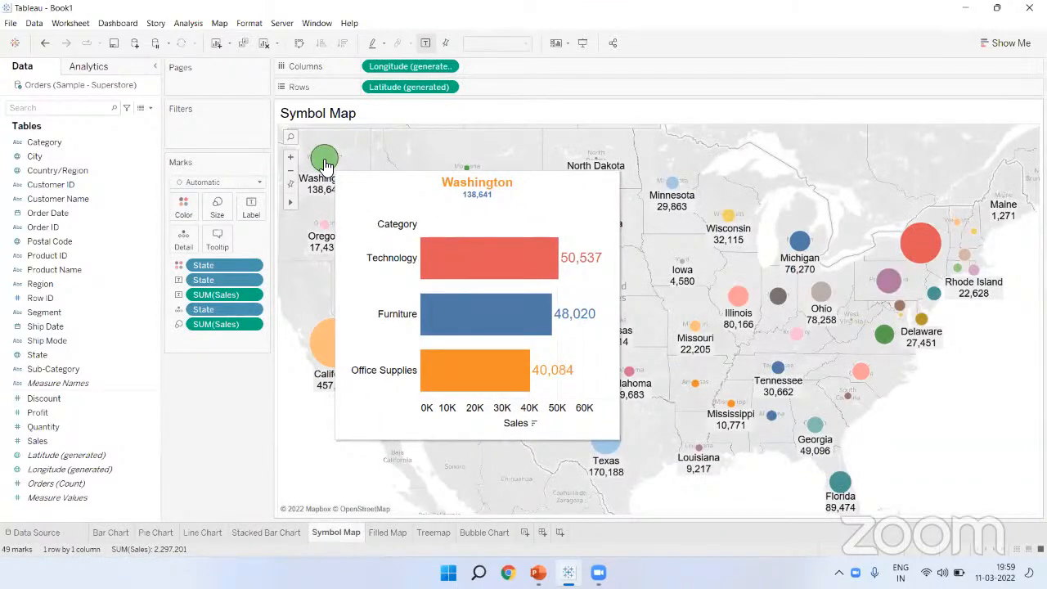
mouse_move(338, 337)
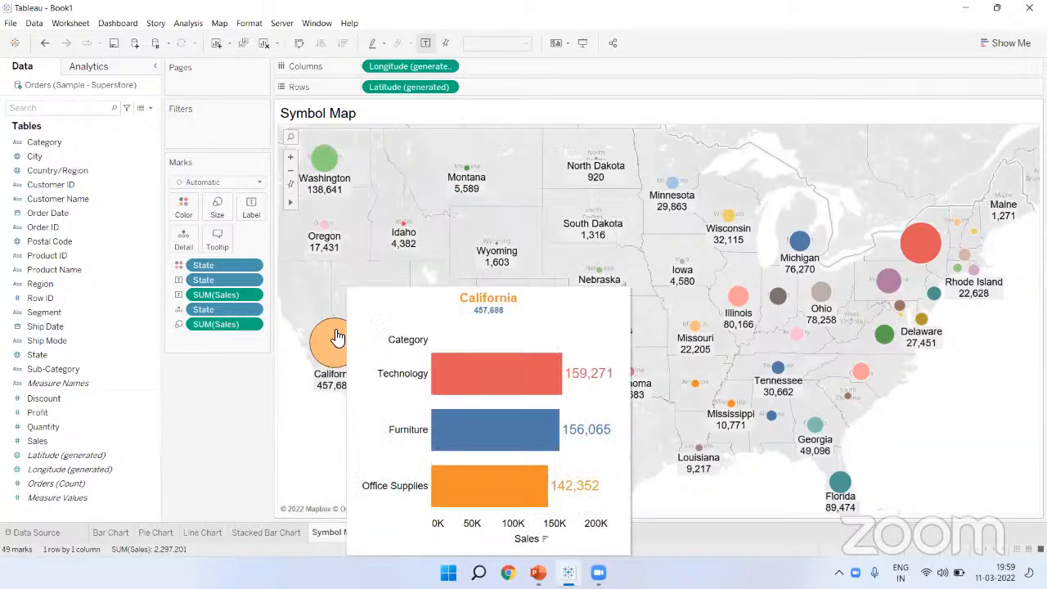
mouse_move(475, 178)
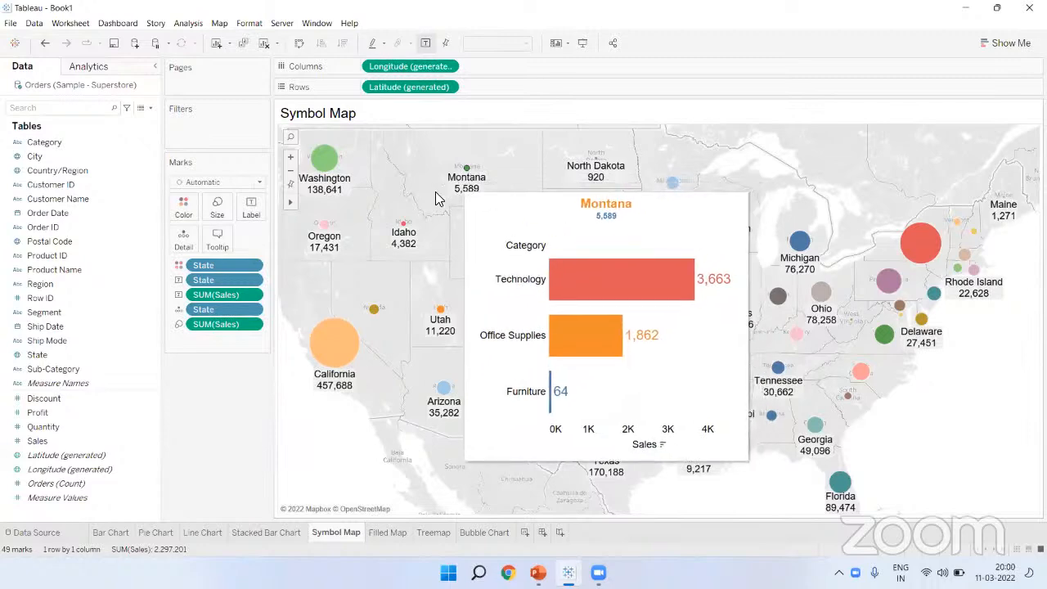
mouse_move(405, 227)
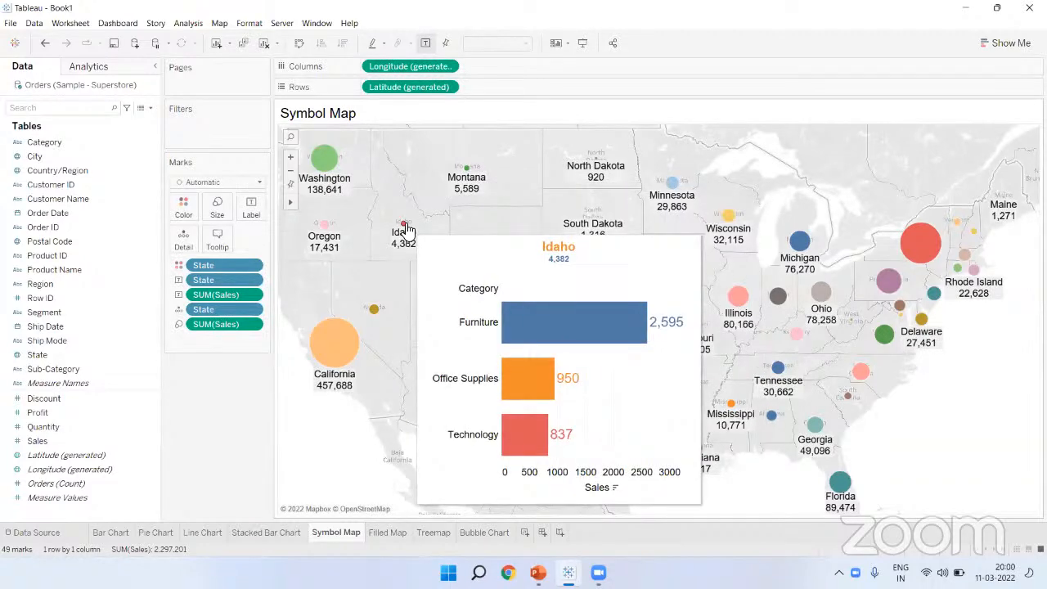
mouse_move(941, 260)
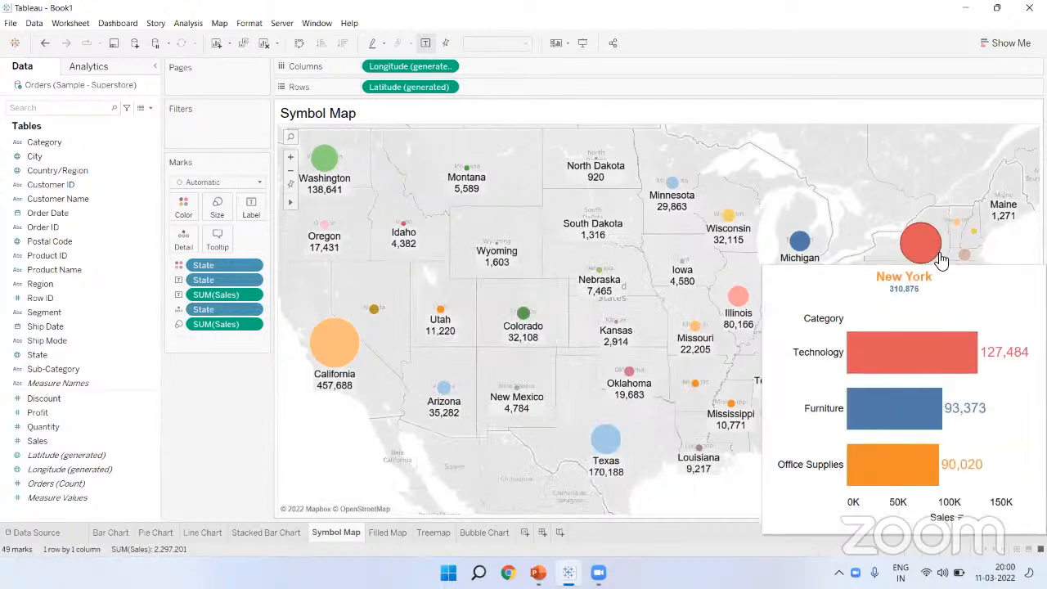
mouse_move(615, 450)
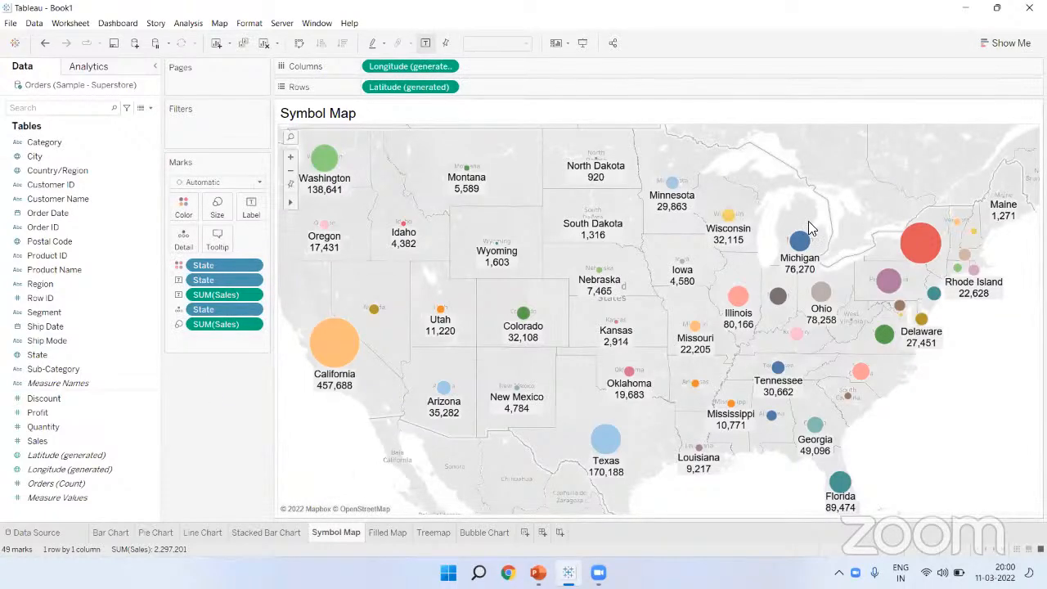
Step: Nudge the Marks card size up so states like Nevada and Indiana gain labels
left_click(1013, 46)
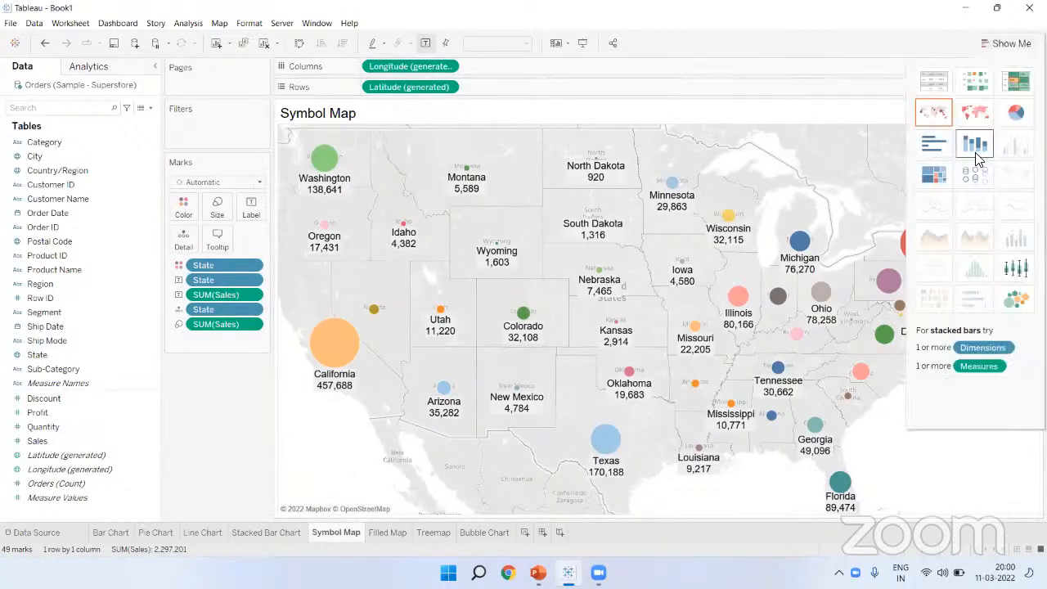
left_click(1014, 49)
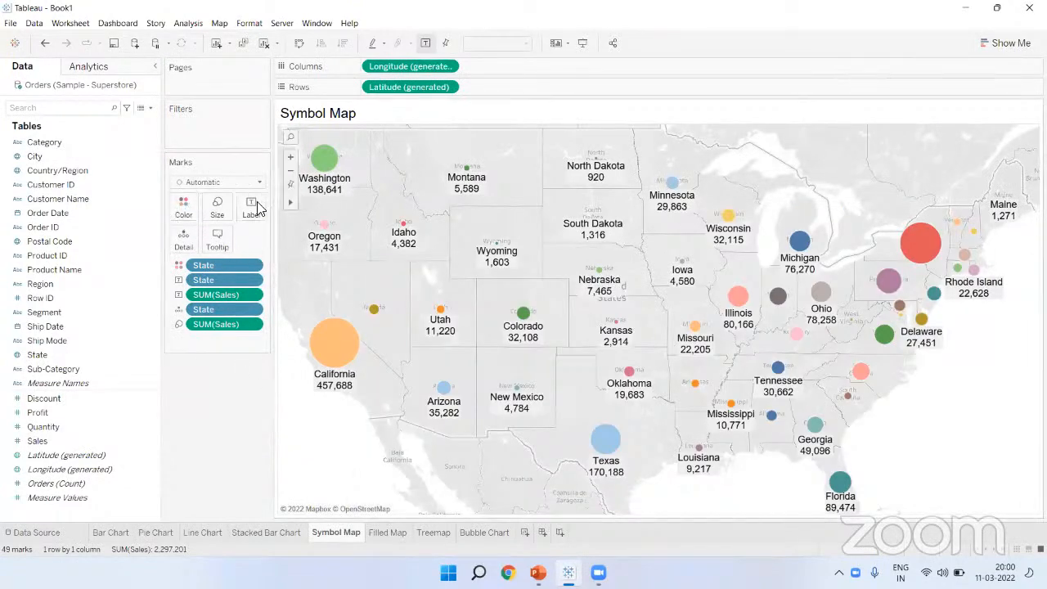
left_click(227, 219)
left_click_drag(260, 237, 284, 244)
left_click(250, 316)
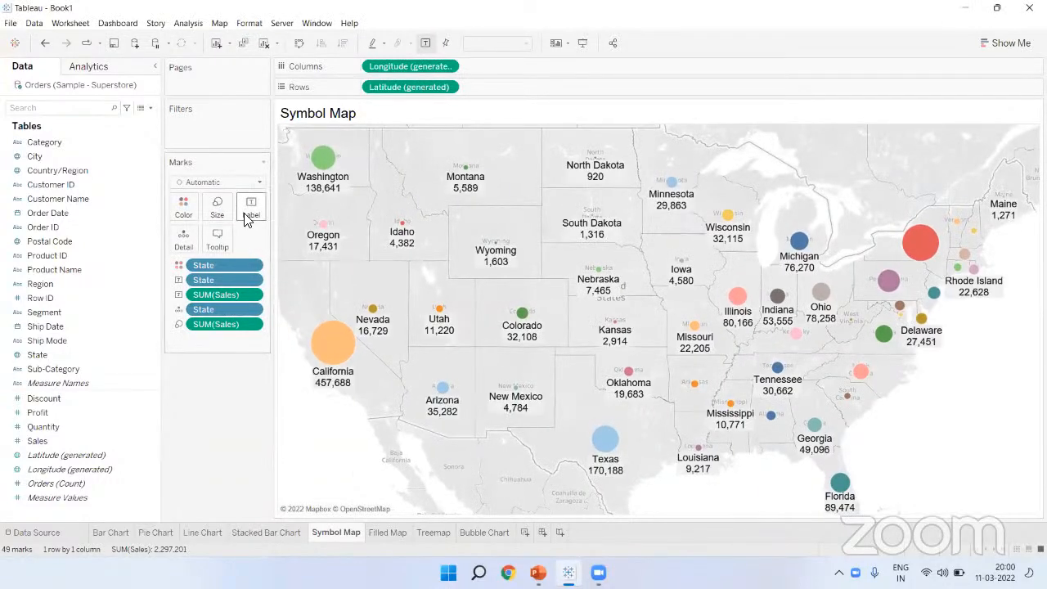
mouse_move(334, 196)
Step: Review the Pie Chart's region and segment slices, e.g. West Consumer 362,881, then return to the bar chart
left_click(153, 532)
mouse_move(746, 179)
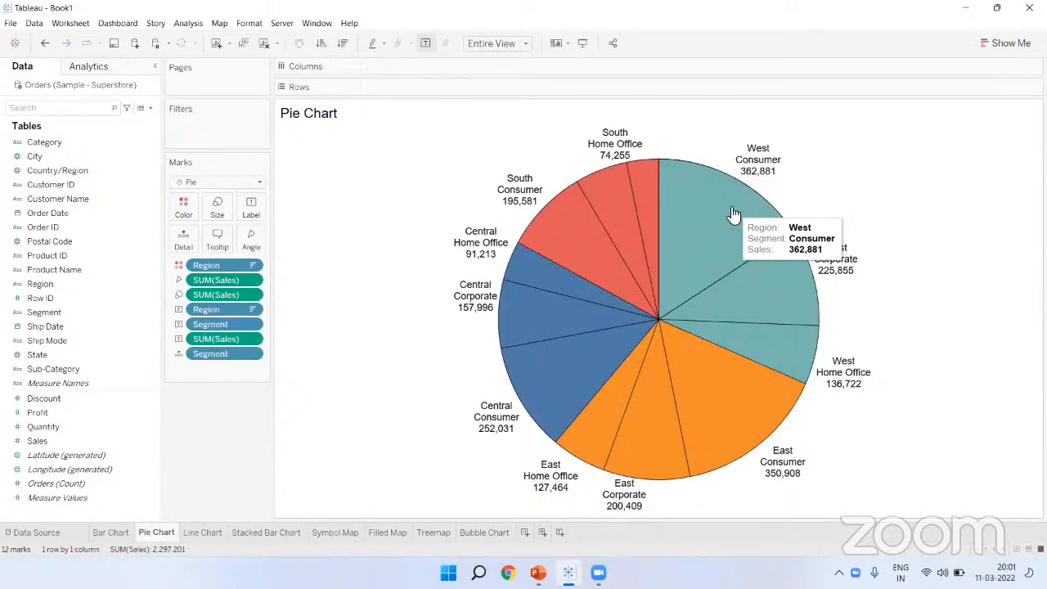
mouse_move(750, 278)
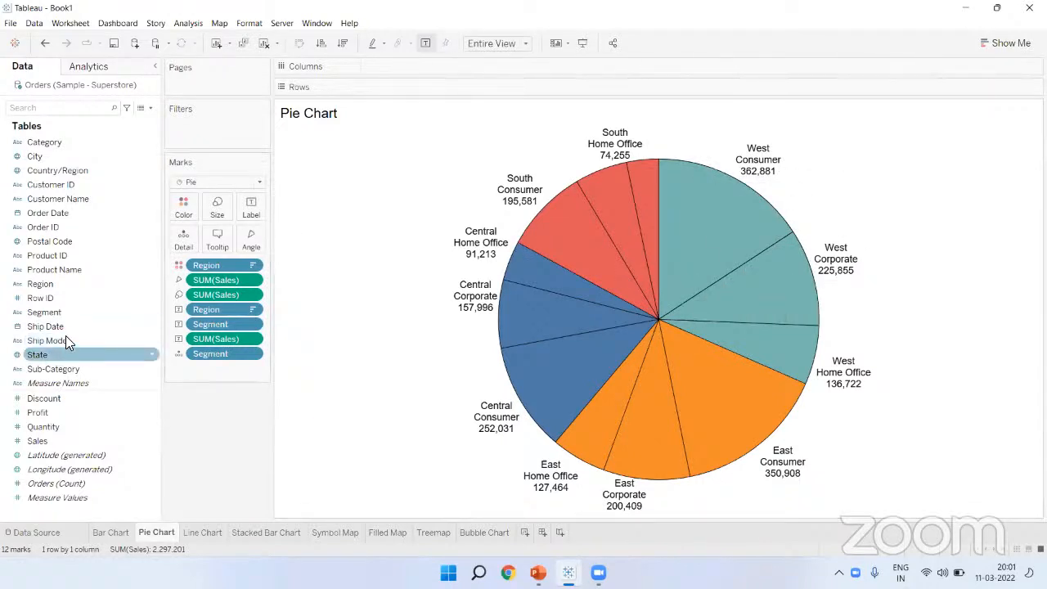
left_click(64, 311)
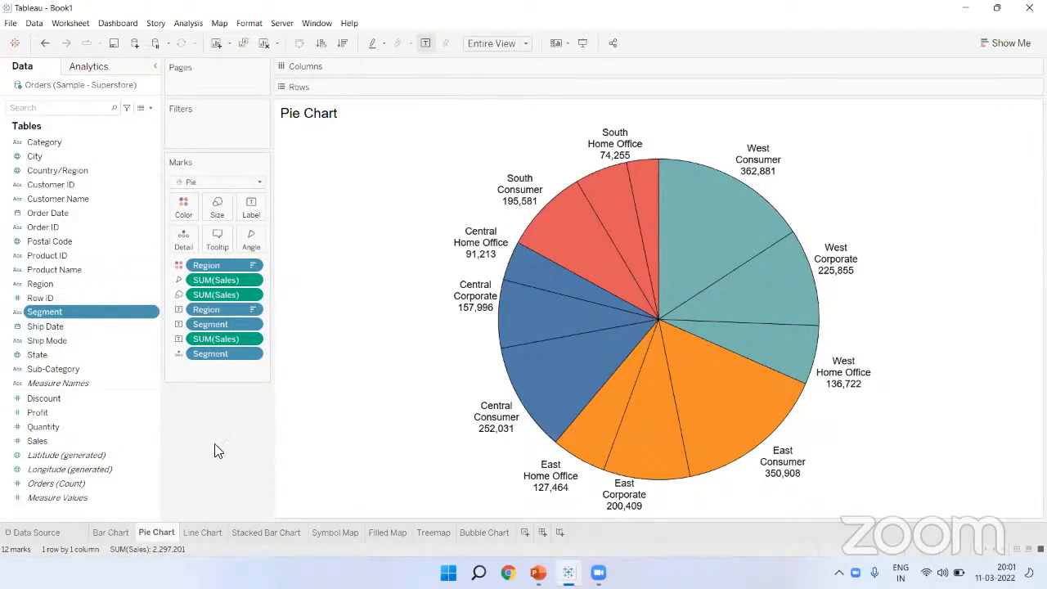
mouse_move(574, 241)
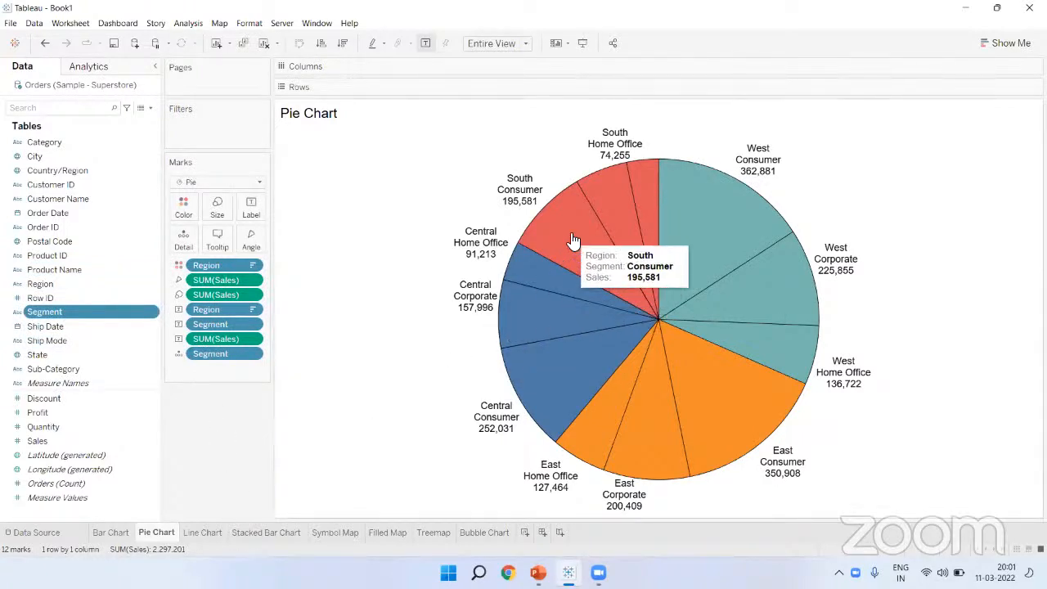
mouse_move(703, 205)
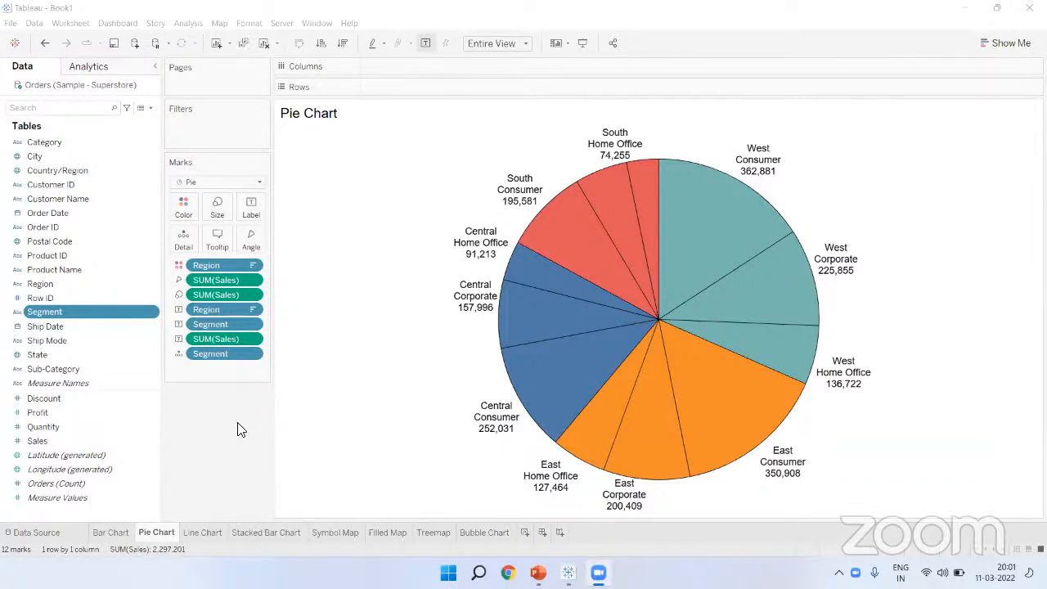
left_click(105, 531)
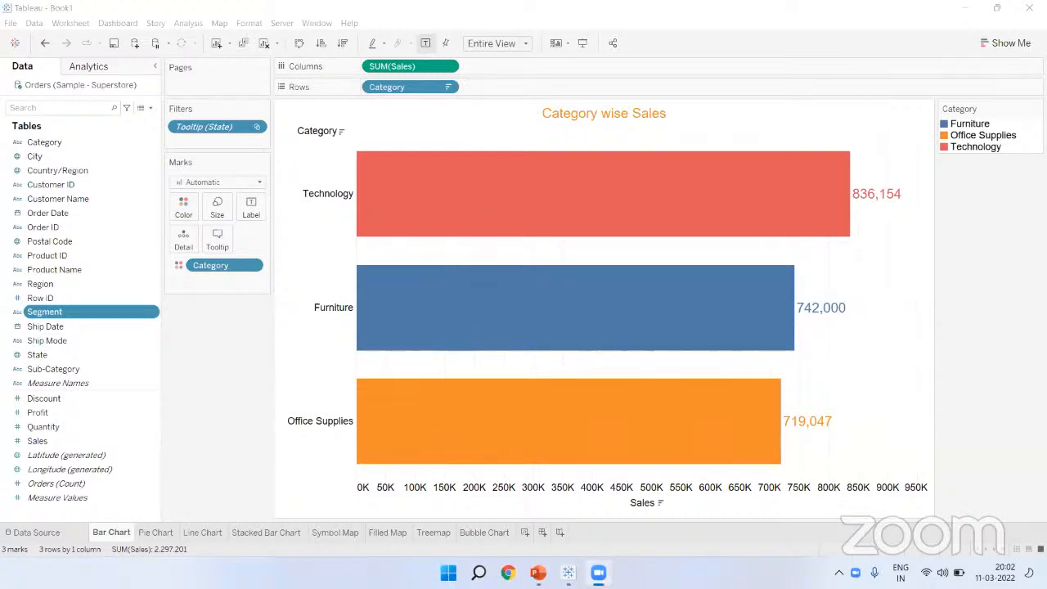
left_click(151, 532)
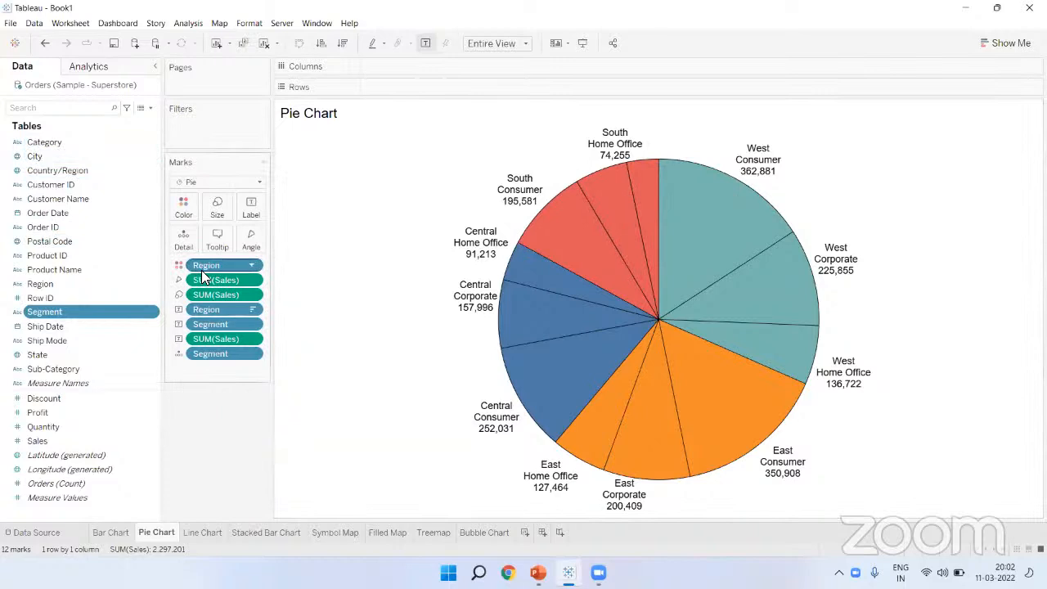
left_click(67, 281)
left_click_drag(67, 282, 140, 425)
left_click_drag(59, 440, 222, 411)
left_click(1014, 46)
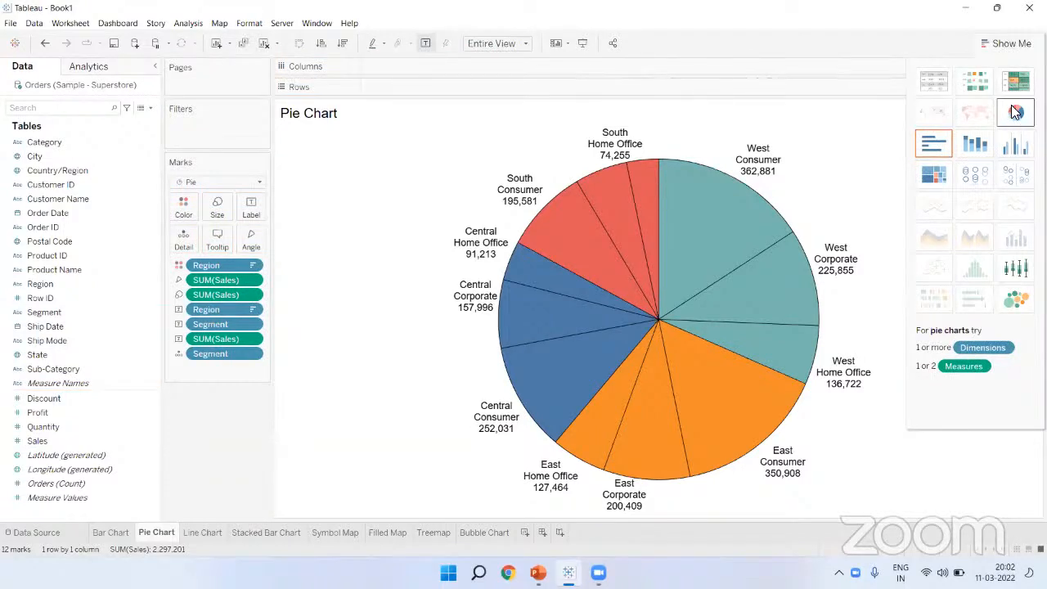
left_click(1011, 43)
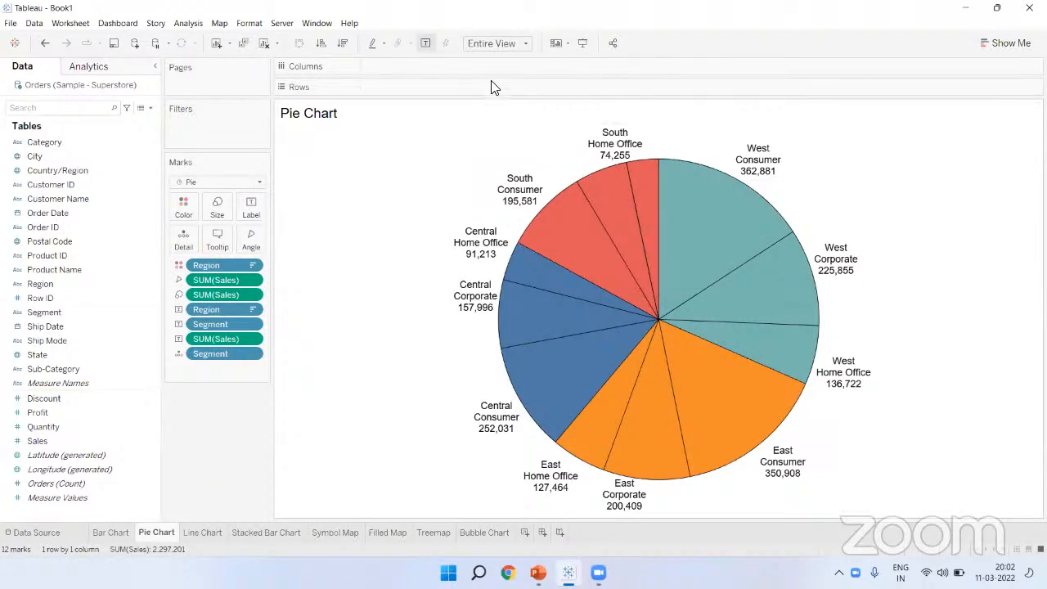
left_click(494, 47)
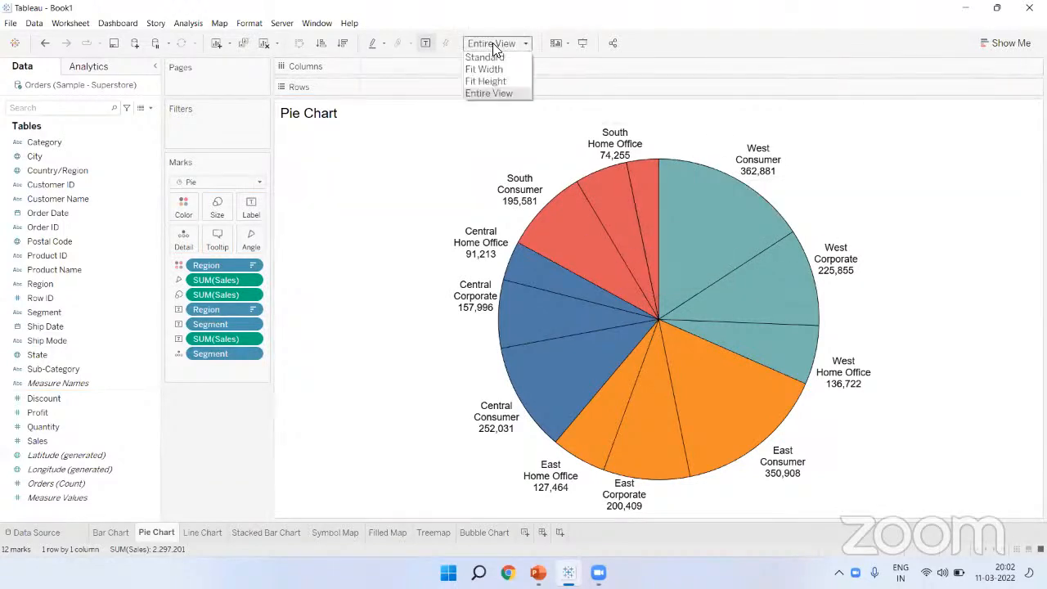
left_click(501, 92)
left_click(228, 217)
mouse_move(243, 238)
left_mouse_down()
mouse_move(262, 239)
mouse_move(250, 238)
left_mouse_up()
left_click(223, 406)
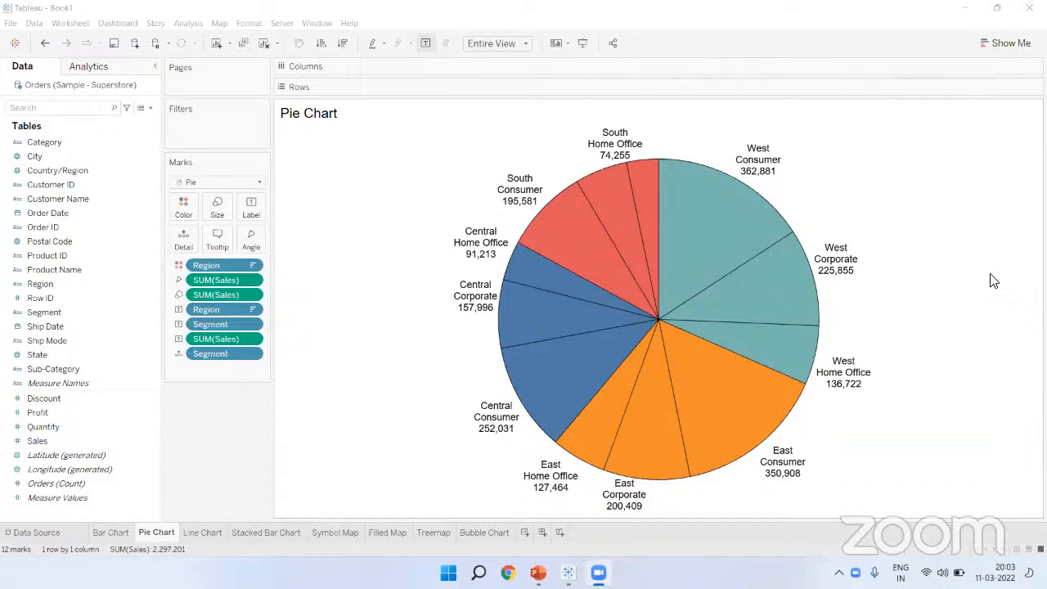
left_click(117, 533)
left_click(744, 500)
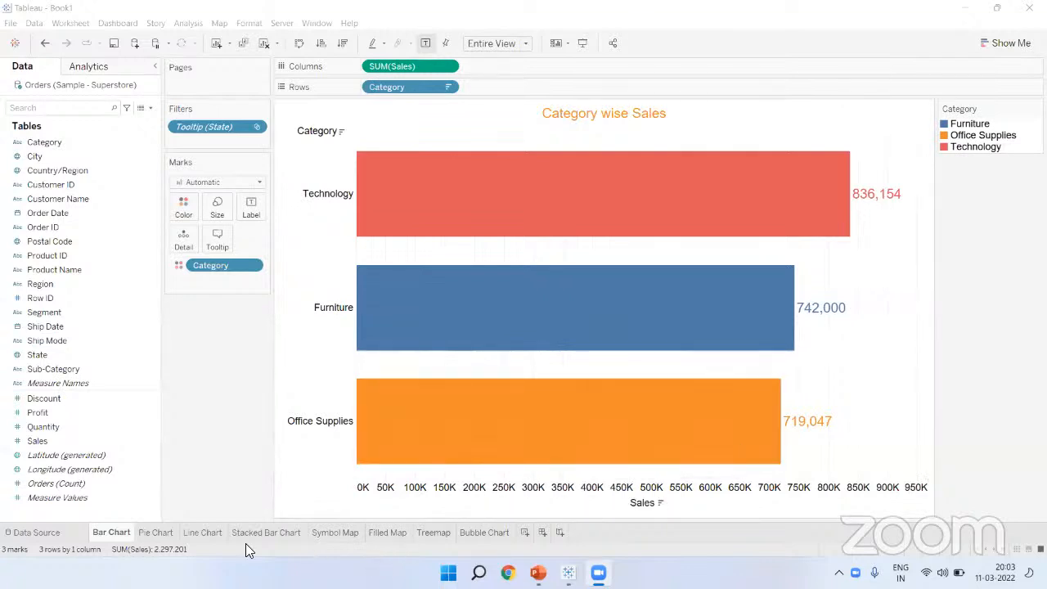
Step: Return to the Symbol Map and drop Sales onto the map for sales-sized state bubbles
left_click(329, 534)
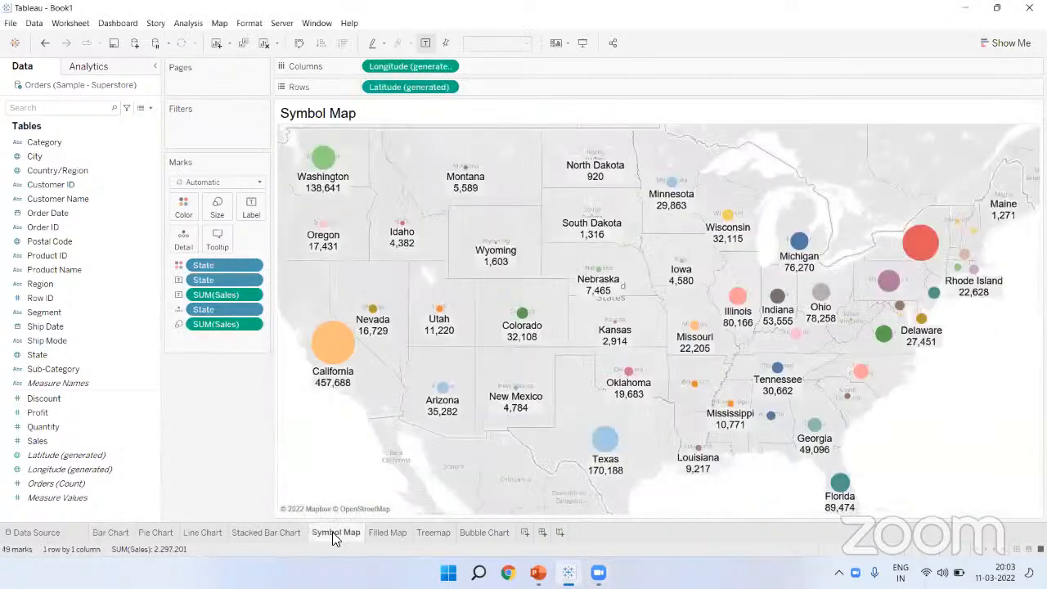
left_click(70, 354)
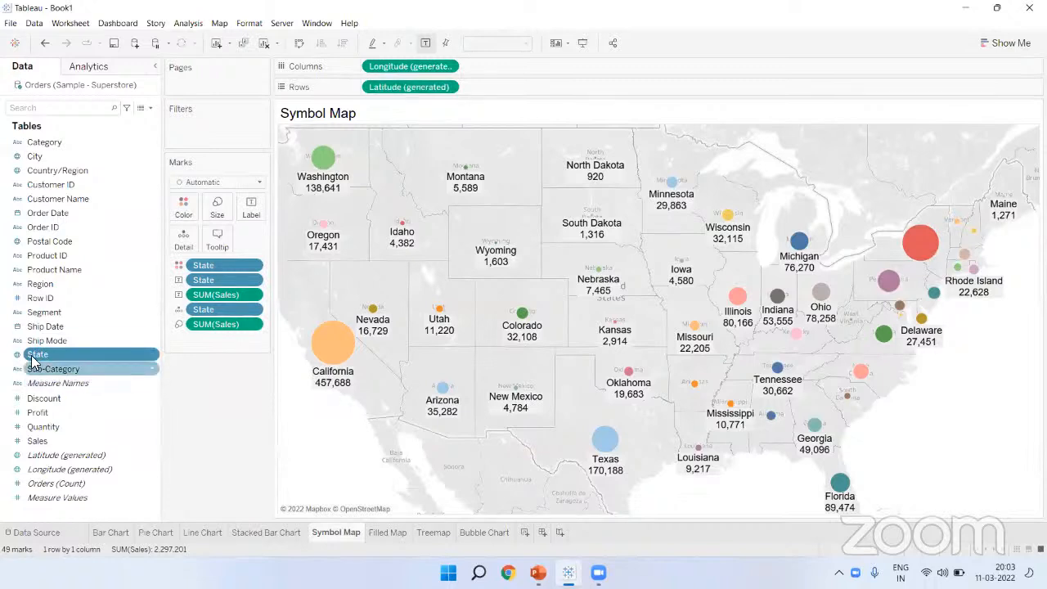
left_click(64, 442)
left_click_drag(64, 442, 209, 419)
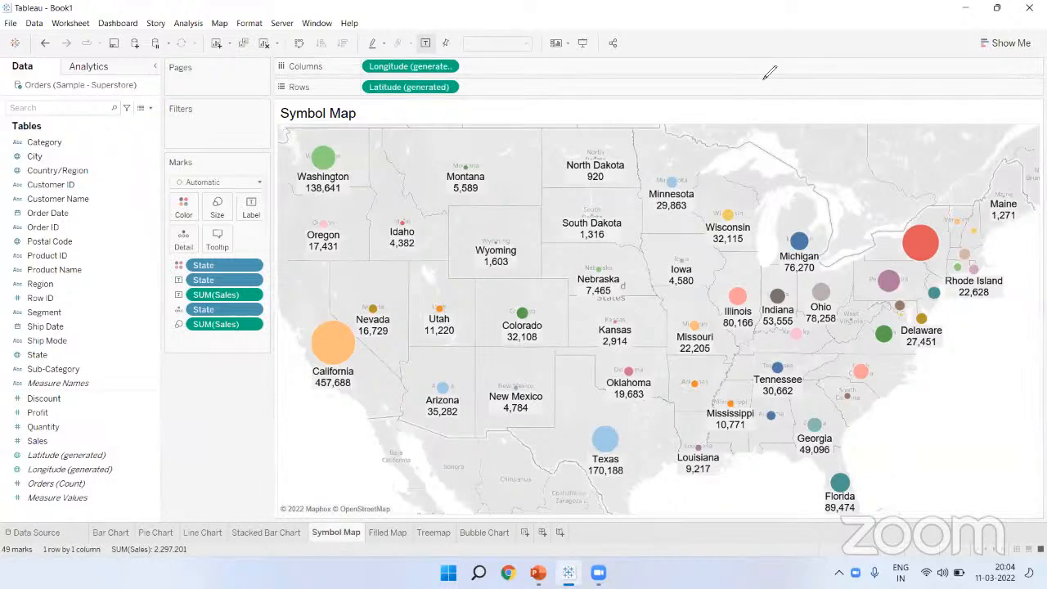
mouse_move(918, 457)
left_mouse_down()
mouse_move(931, 503)
mouse_move(956, 448)
mouse_move(959, 506)
mouse_move(910, 505)
left_mouse_up()
mouse_move(926, 398)
left_mouse_down()
mouse_move(935, 430)
mouse_move(978, 394)
mouse_move(999, 409)
mouse_move(1018, 401)
mouse_move(1018, 424)
mouse_move(1036, 439)
left_mouse_up()
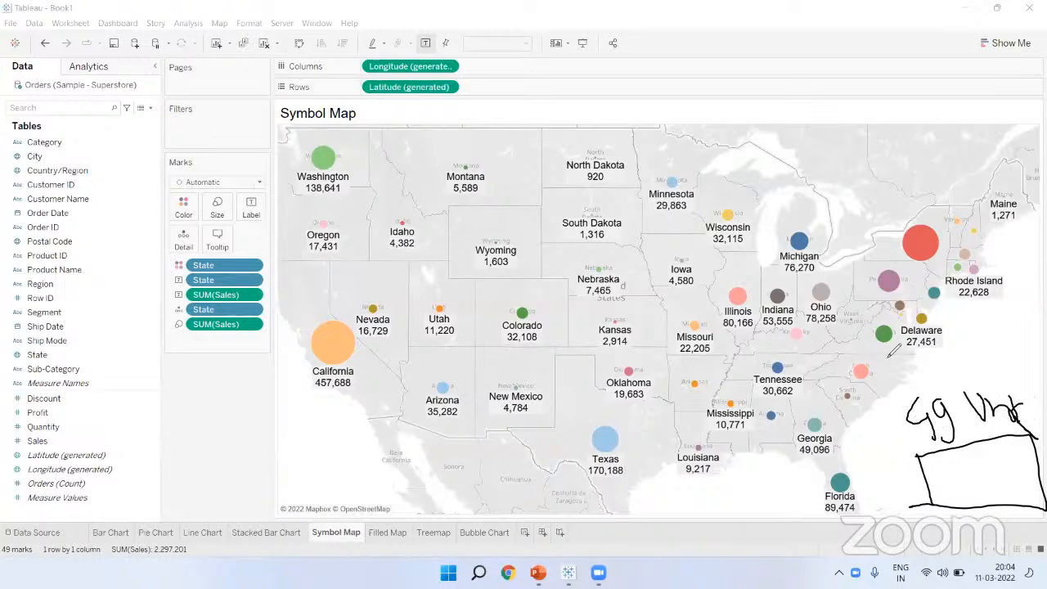
left_click_drag(894, 396, 894, 432)
mouse_move(891, 395)
left_mouse_down()
mouse_move(910, 394)
mouse_move(931, 441)
mouse_move(906, 401)
left_mouse_up()
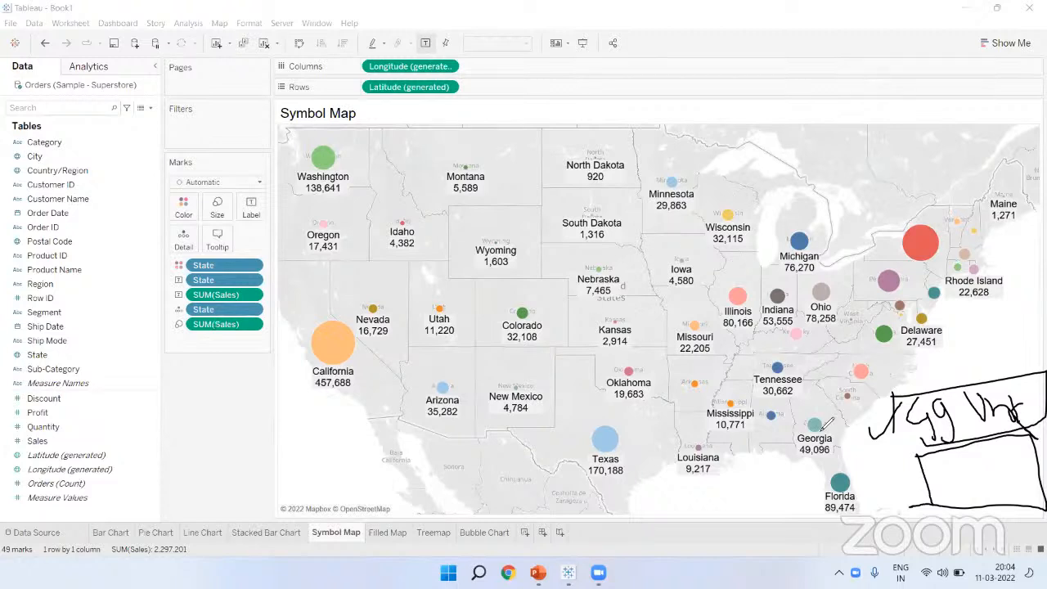
Step: Raise the Marks card size so the state bubbles grow, with California largest at 457,688
left_click(746, 67)
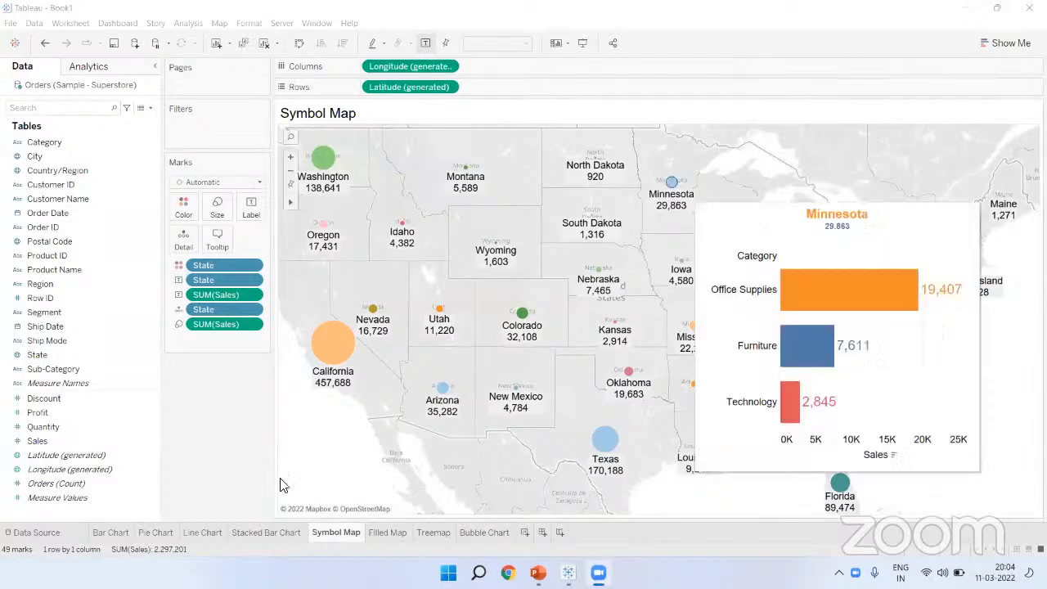
mouse_move(342, 362)
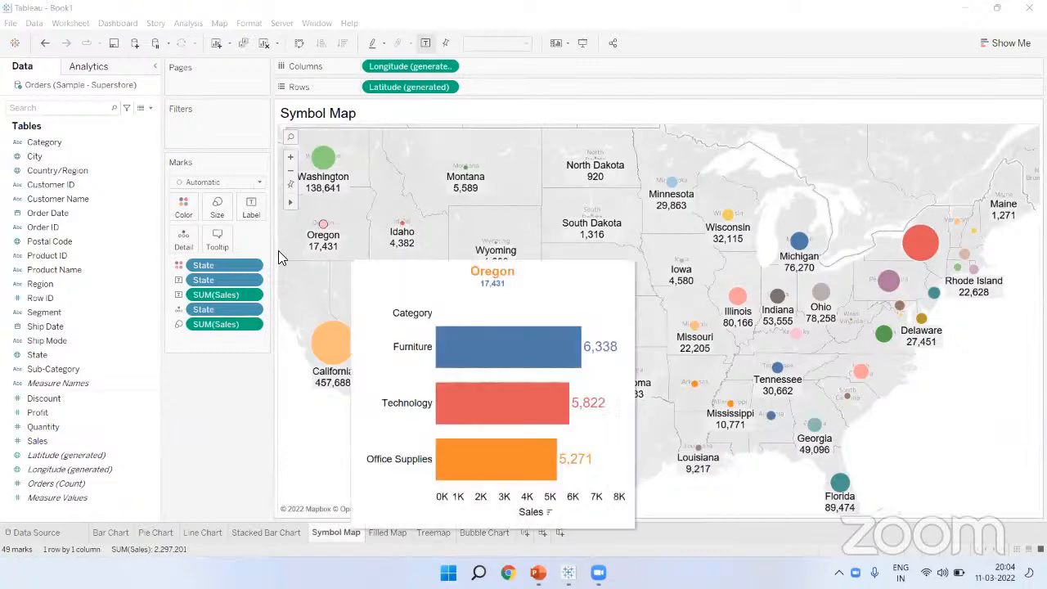
left_click(220, 217)
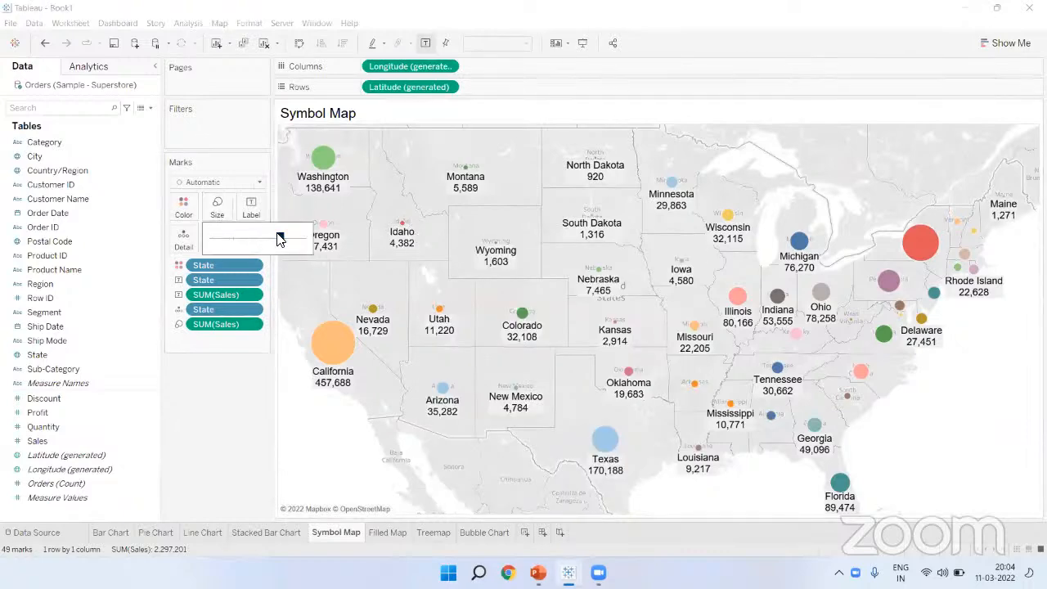
left_click_drag(284, 237, 286, 236)
left_click(215, 383)
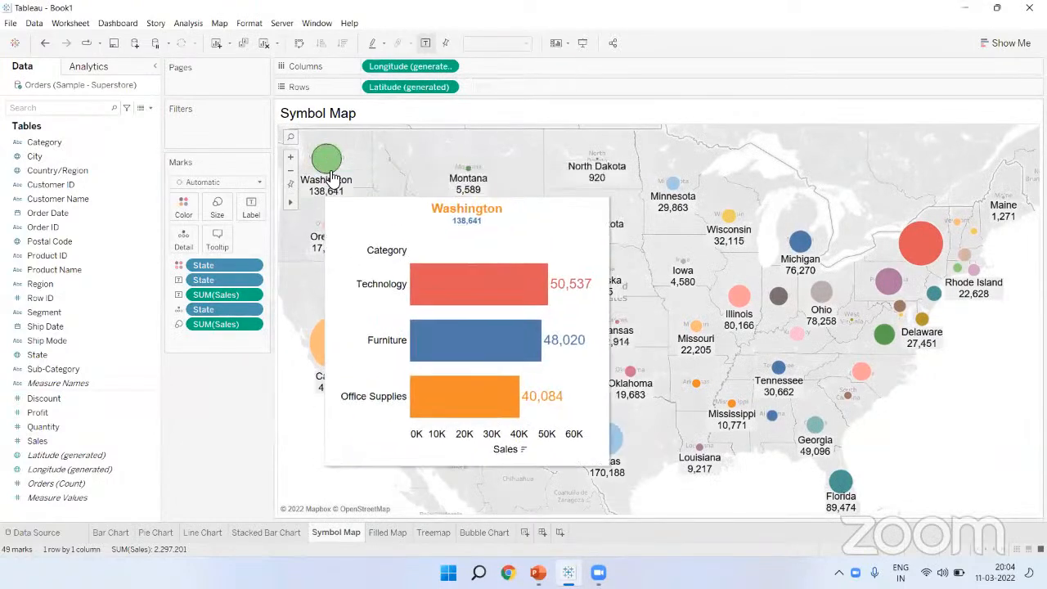
mouse_move(347, 351)
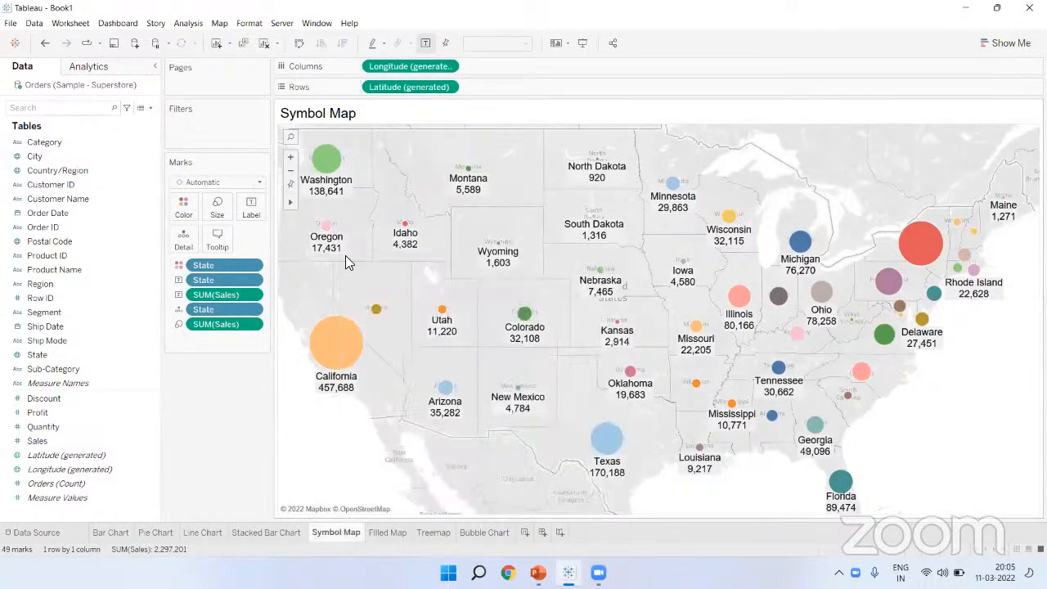
mouse_move(333, 257)
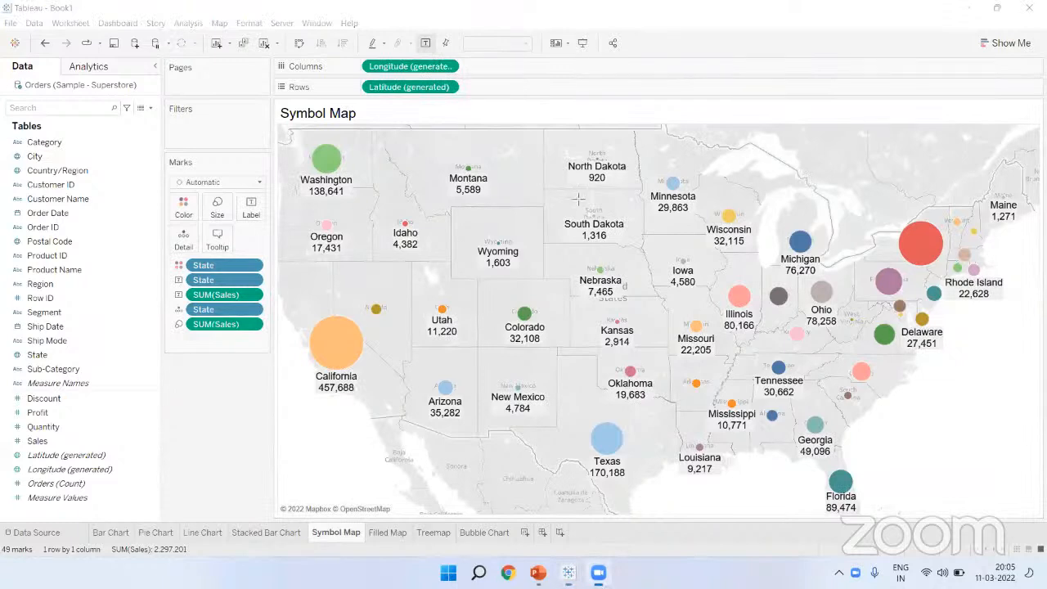
left_click_drag(563, 143, 632, 191)
left_click_drag(286, 307, 378, 404)
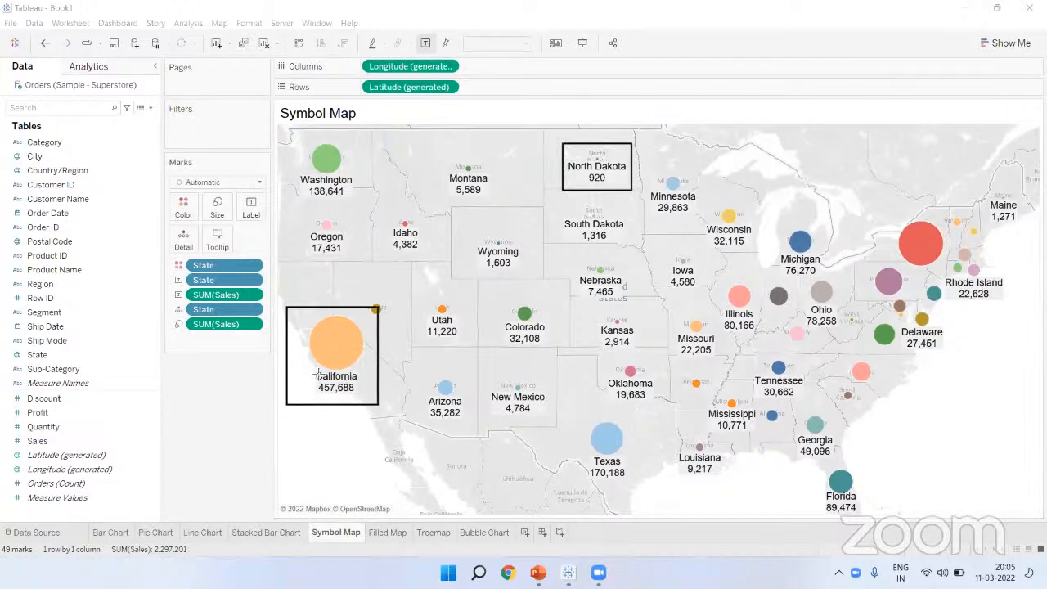
mouse_move(306, 366)
left_mouse_down()
mouse_move(370, 404)
mouse_move(365, 396)
left_mouse_up()
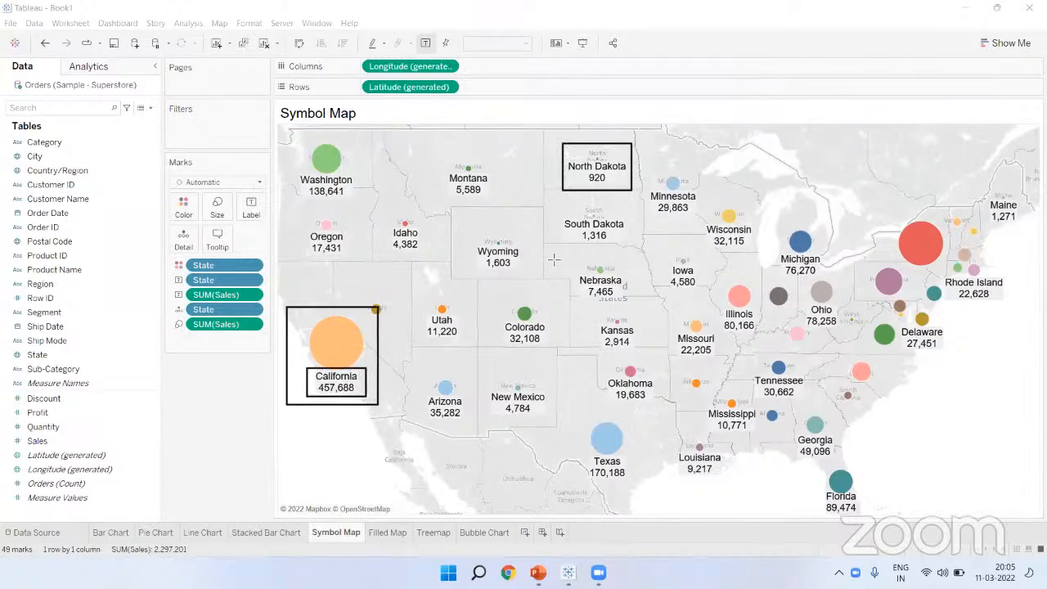
left_click_drag(581, 169, 612, 188)
left_click_drag(589, 153, 605, 163)
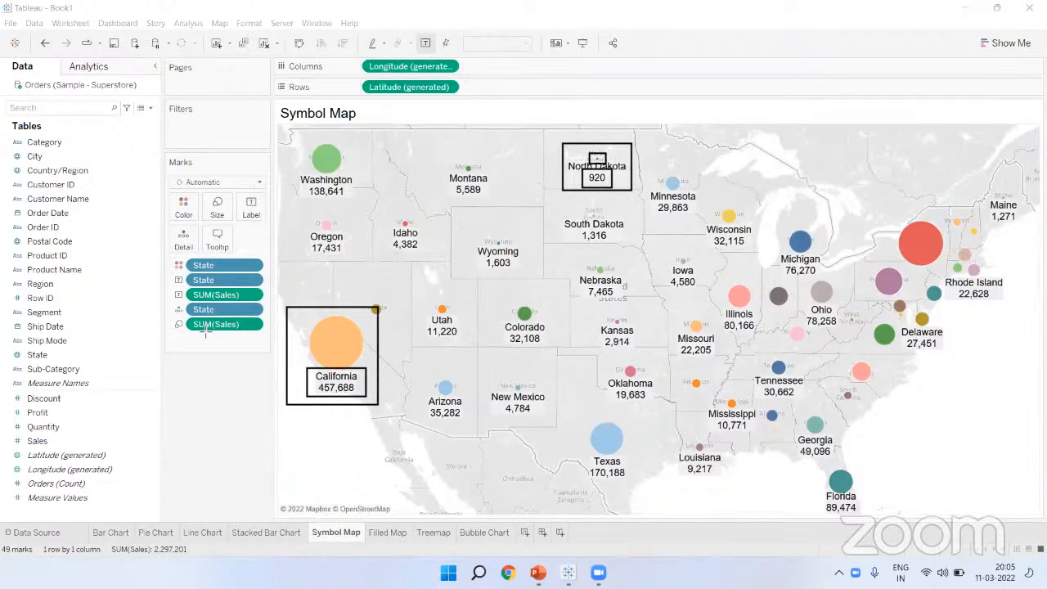
left_click_drag(204, 195, 230, 211)
left_click_drag(167, 315, 259, 333)
mouse_move(169, 316)
left_mouse_down()
mouse_move(195, 343)
mouse_move(186, 333)
left_mouse_up()
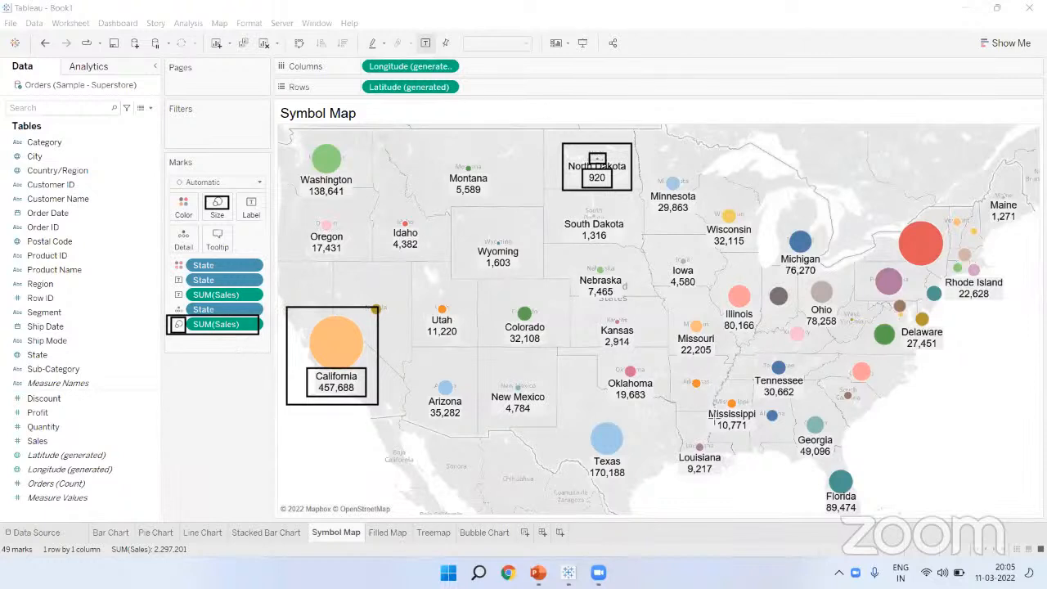
key("e")
left_click_drag(7, 346, 54, 366)
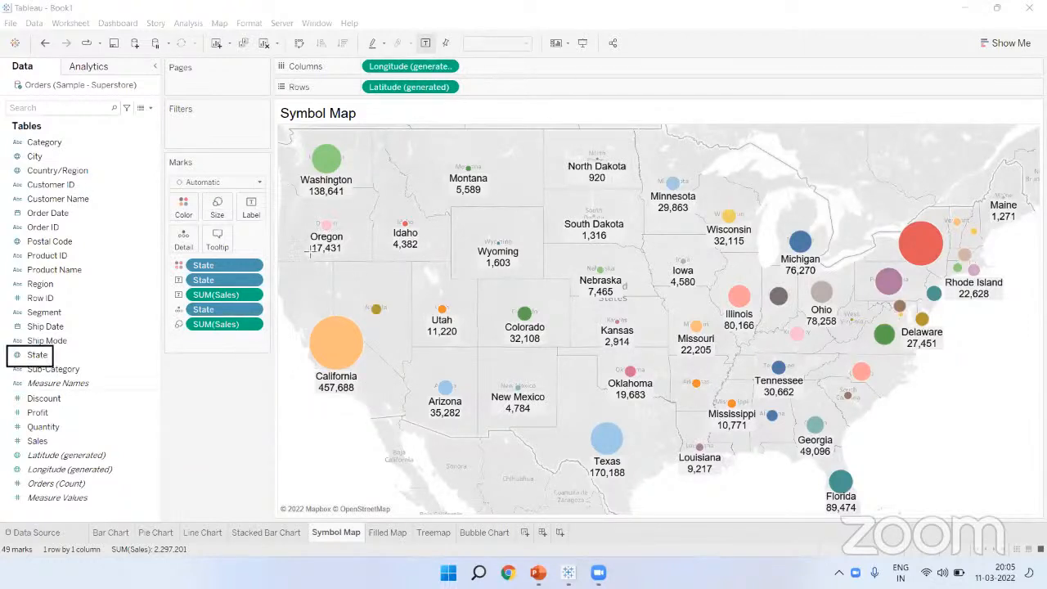
left_click_drag(7, 433, 62, 454)
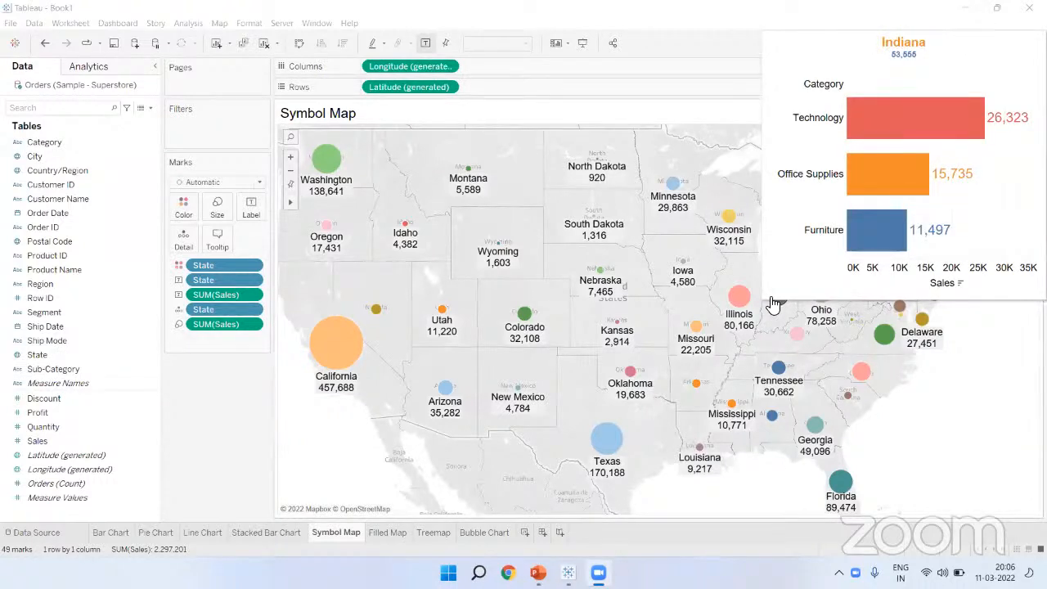
Step: Tour the Bar, Pie, Line, Stacked Bar, Symbol Map, Filled Map, Treemap and Bubble Chart sheets
left_click(113, 531)
left_click(155, 532)
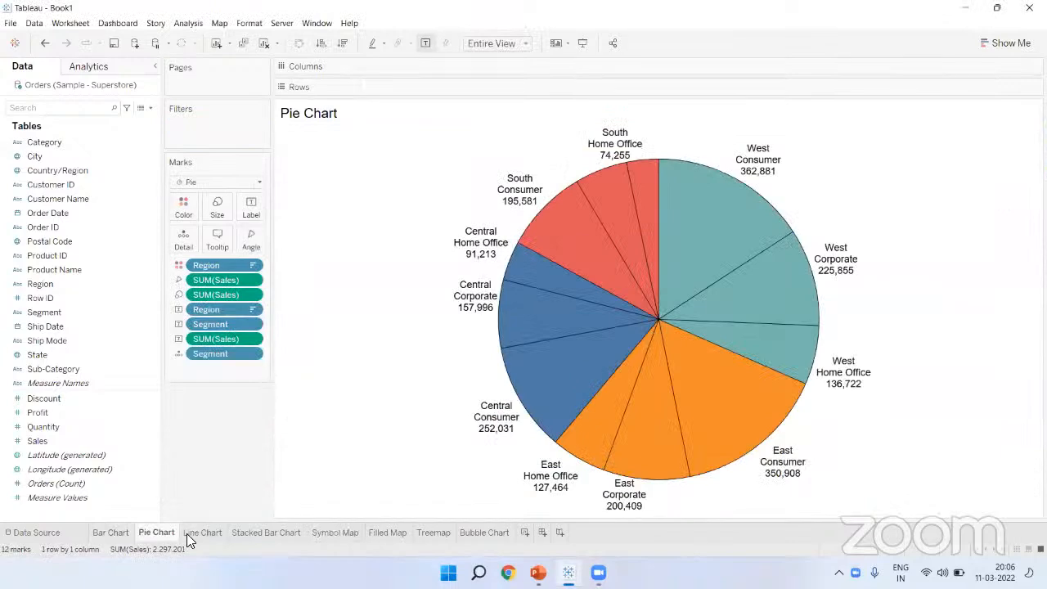
left_click(203, 532)
left_click(270, 532)
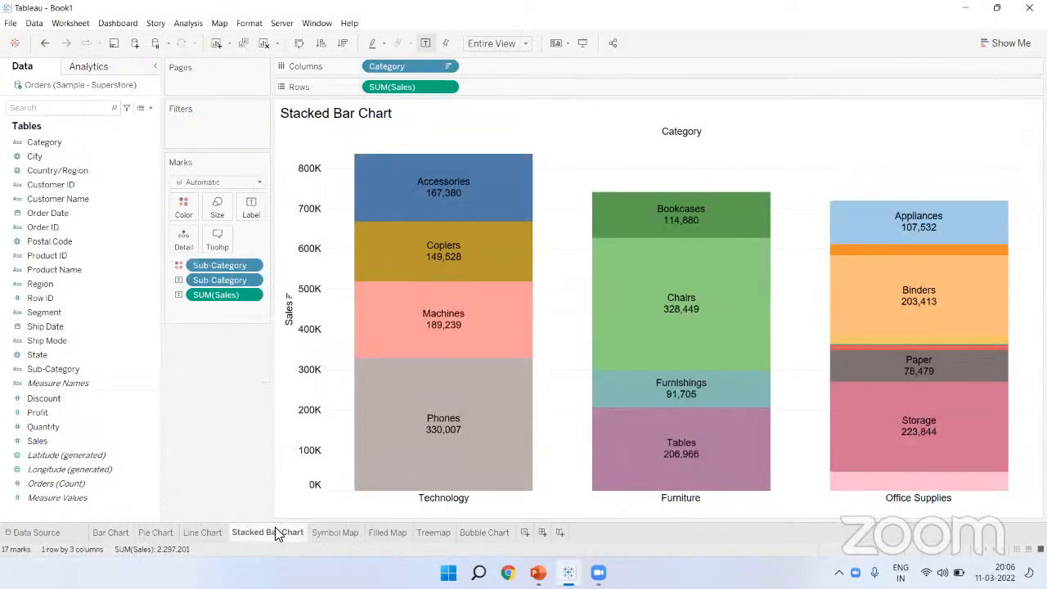
left_click(332, 533)
left_click(387, 532)
left_click(431, 533)
left_click(481, 531)
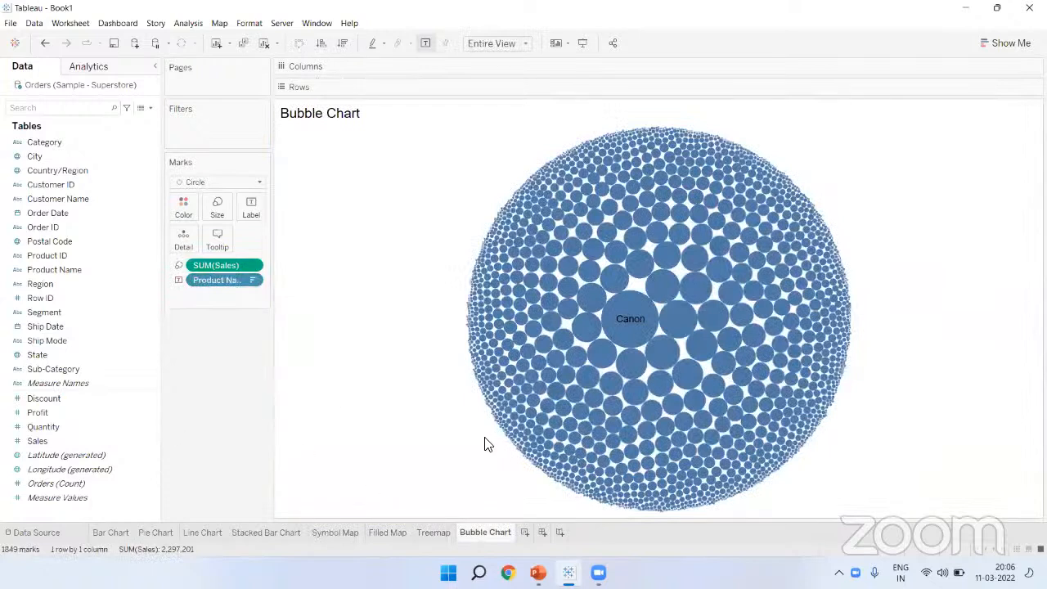
Step: Add four blank worksheets, Sheets 9–12, then delete them all together
left_click(525, 533)
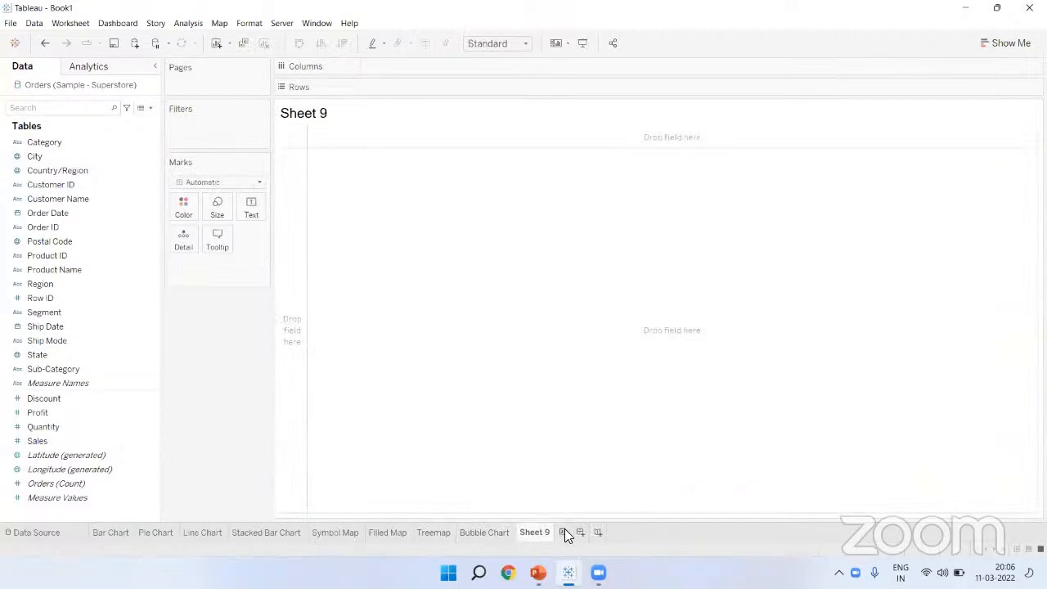
left_click(563, 532)
left_click(604, 533)
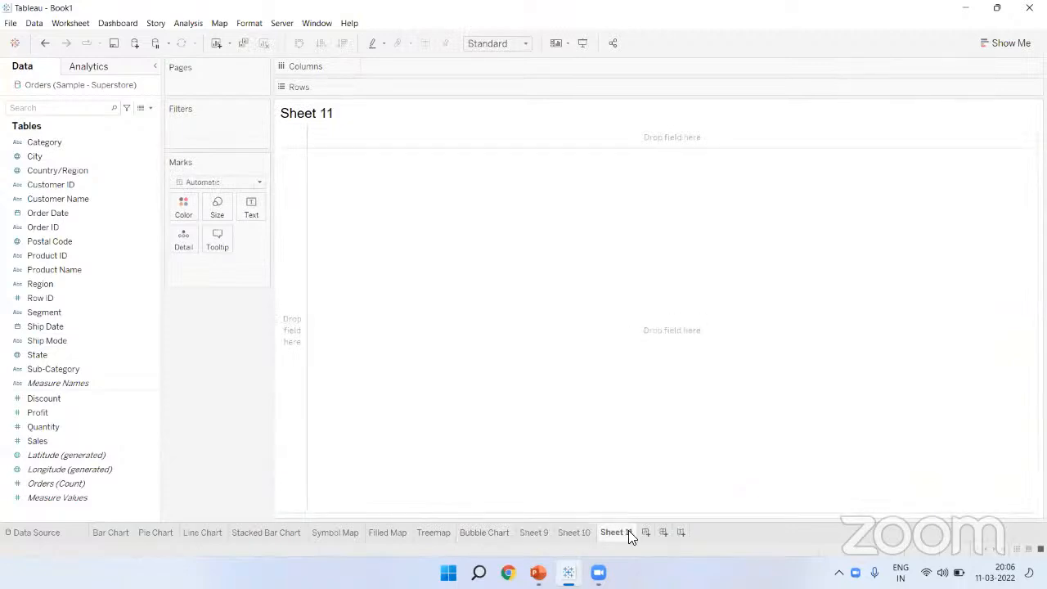
left_click(645, 533)
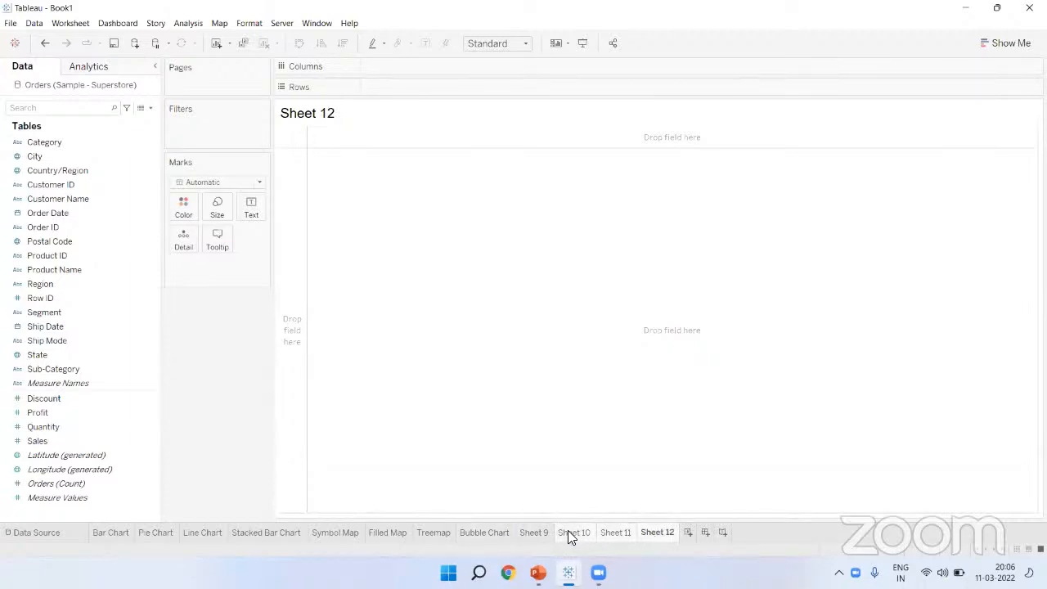
left_click(544, 530, "ctrl")
right_click(544, 530)
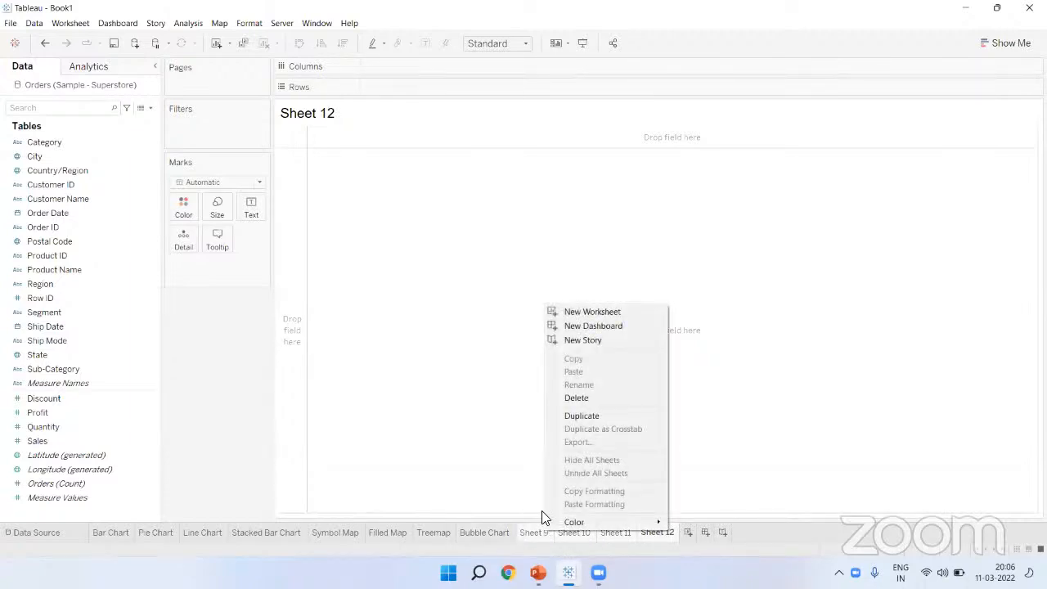
left_click(575, 398)
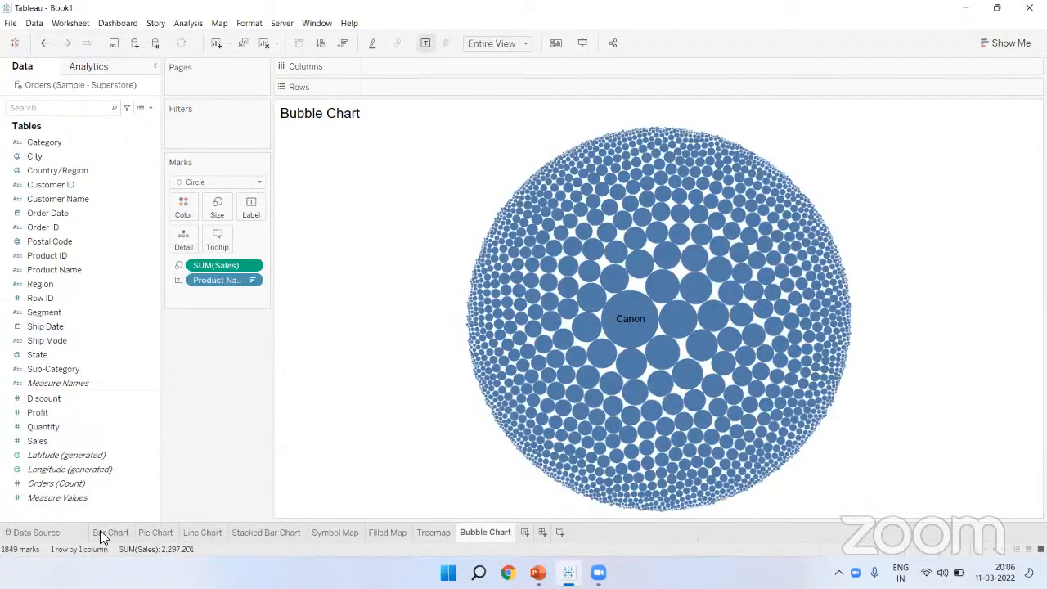
left_click(99, 530)
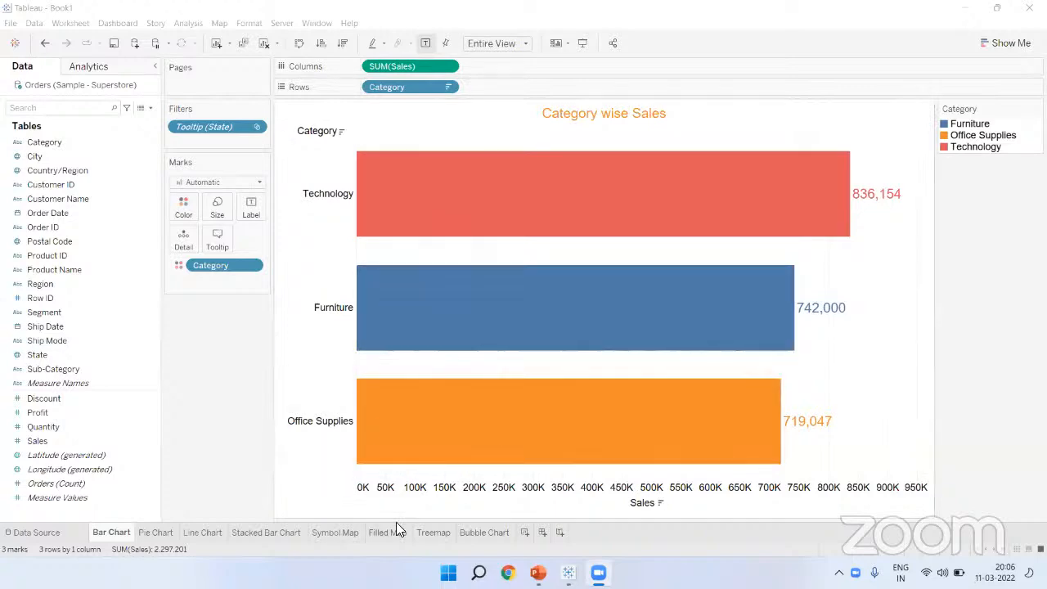
Step: Go back to the Symbol Map sheet after viewing the Category wise Sales chart
left_click(327, 537)
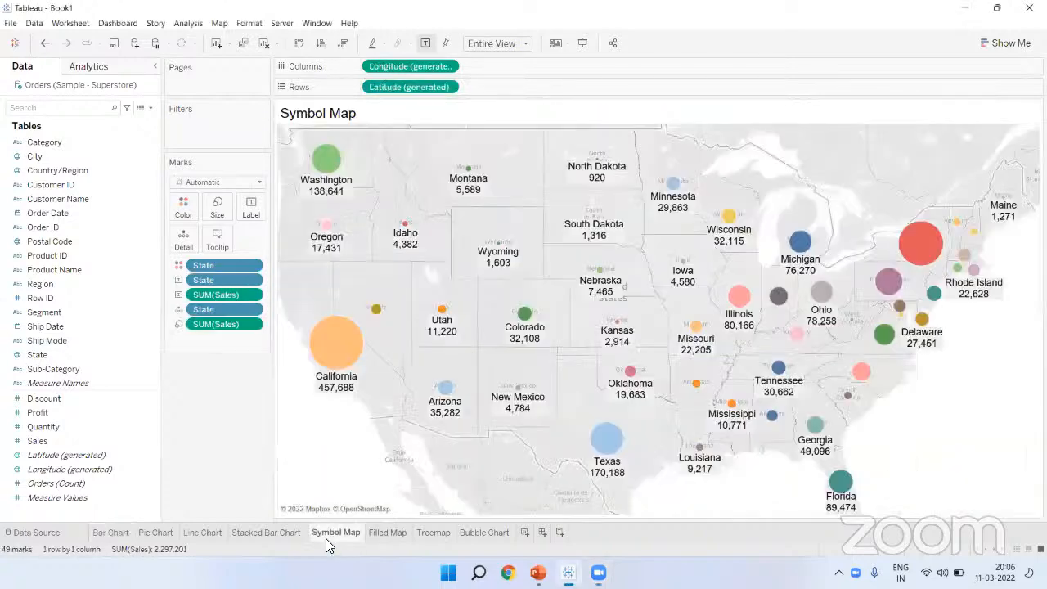
Step: Set the map tooltip's embedded Bar Chart to maxwidth 700 and maxheight 500
left_click(213, 244)
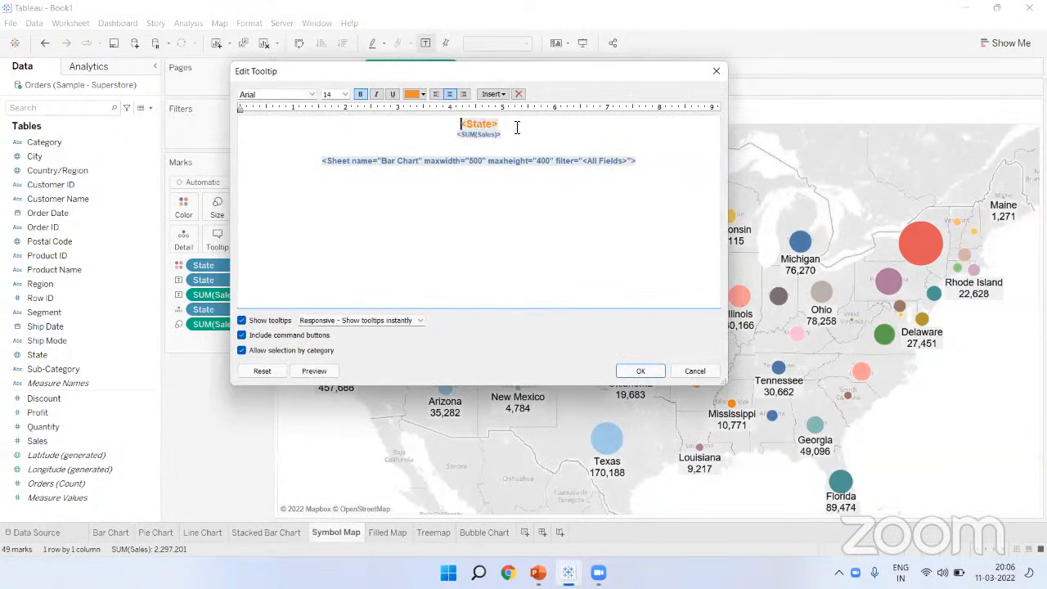
left_click(651, 165)
left_click(491, 94)
mouse_move(516, 108)
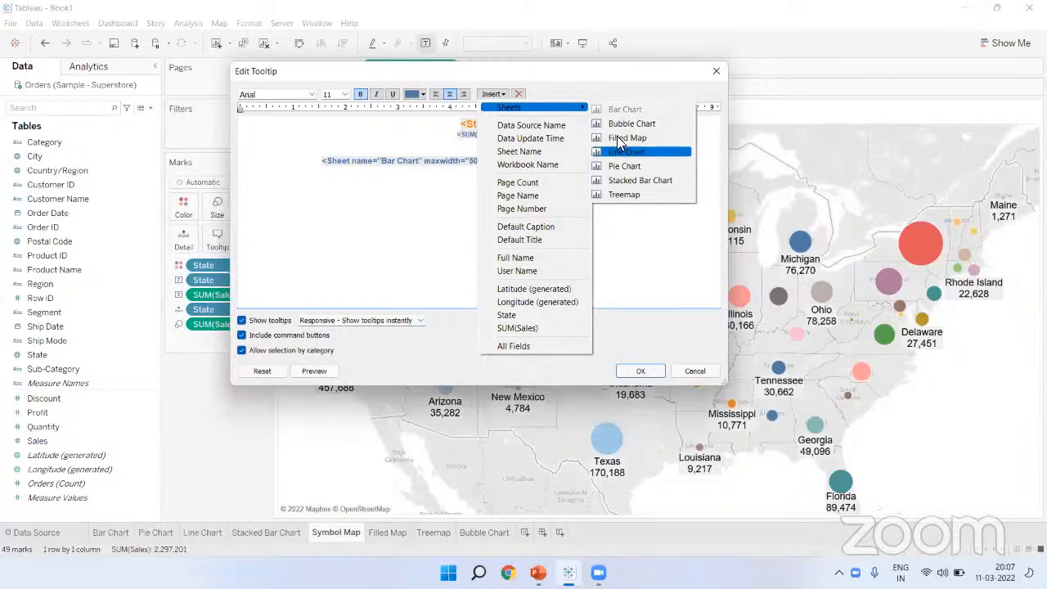
left_click(400, 227)
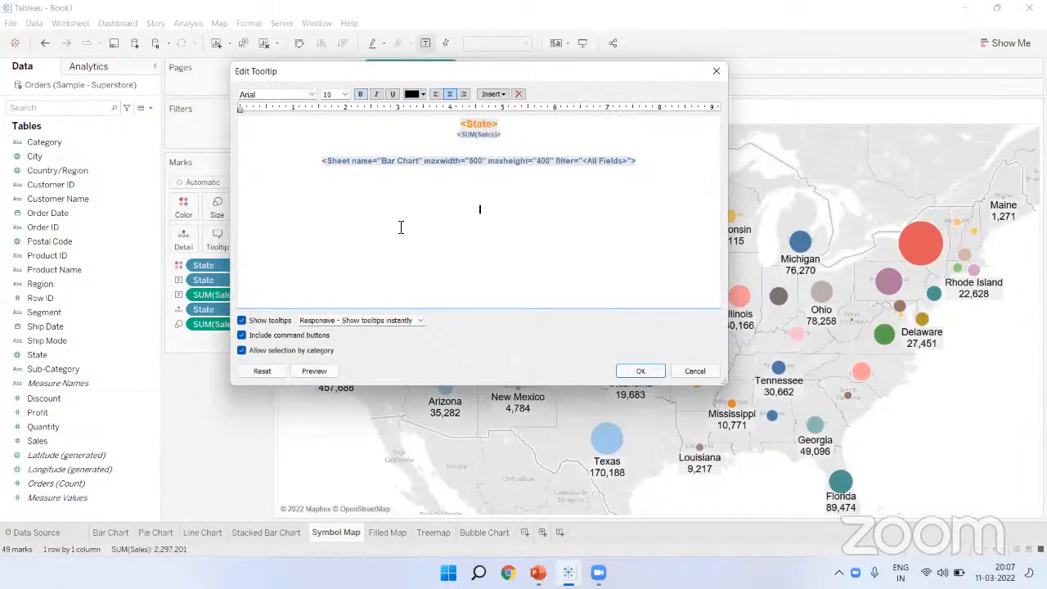
triple_click(476, 163)
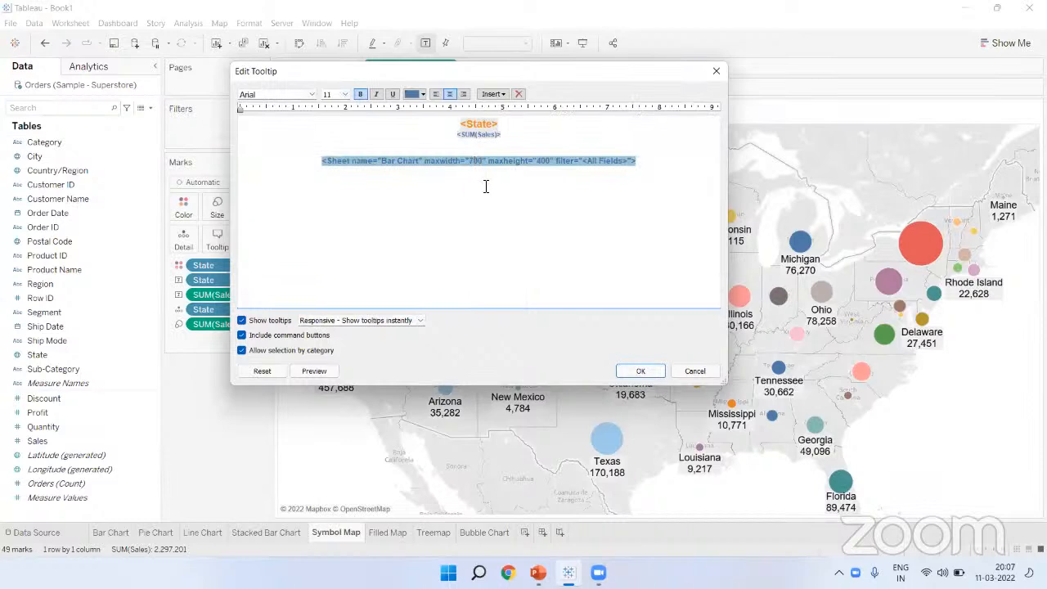
left_click(540, 162)
left_click(638, 371)
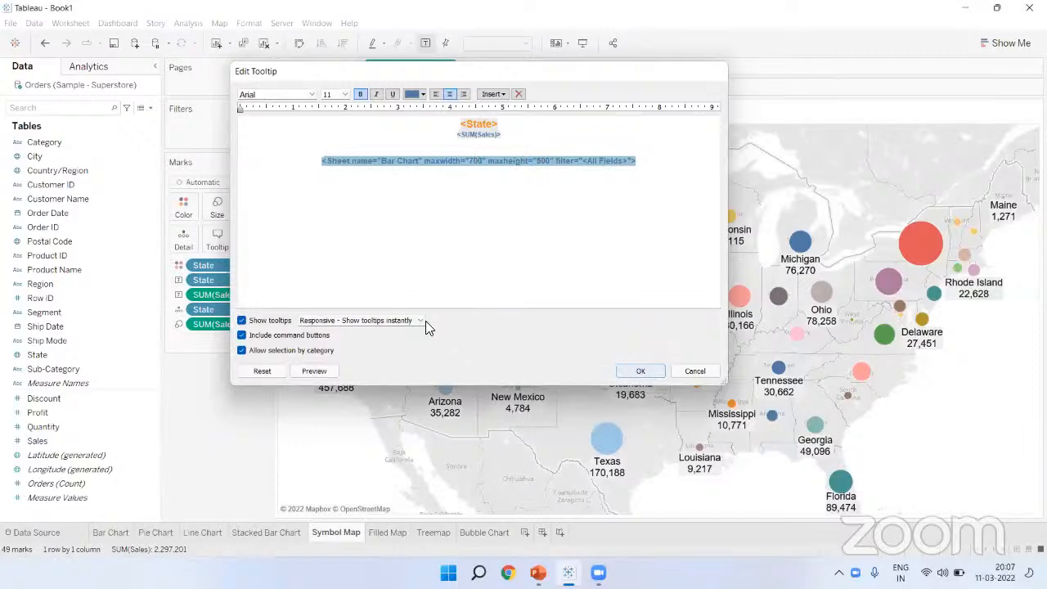
mouse_move(328, 180)
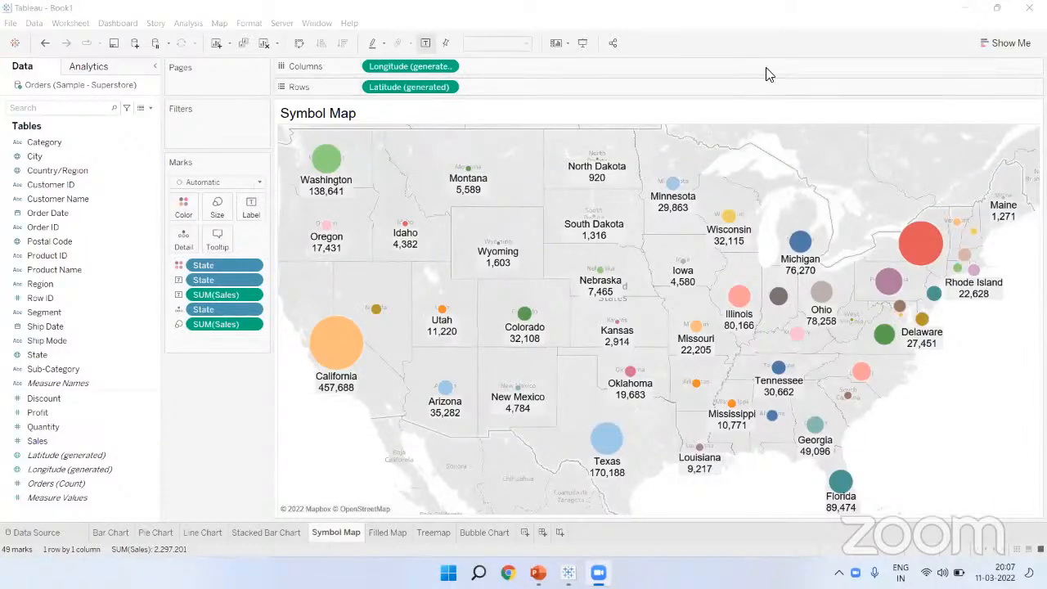
Step: Open the Automatic mark-type dropdown on the Symbol Map's Marks card
mouse_move(326, 160)
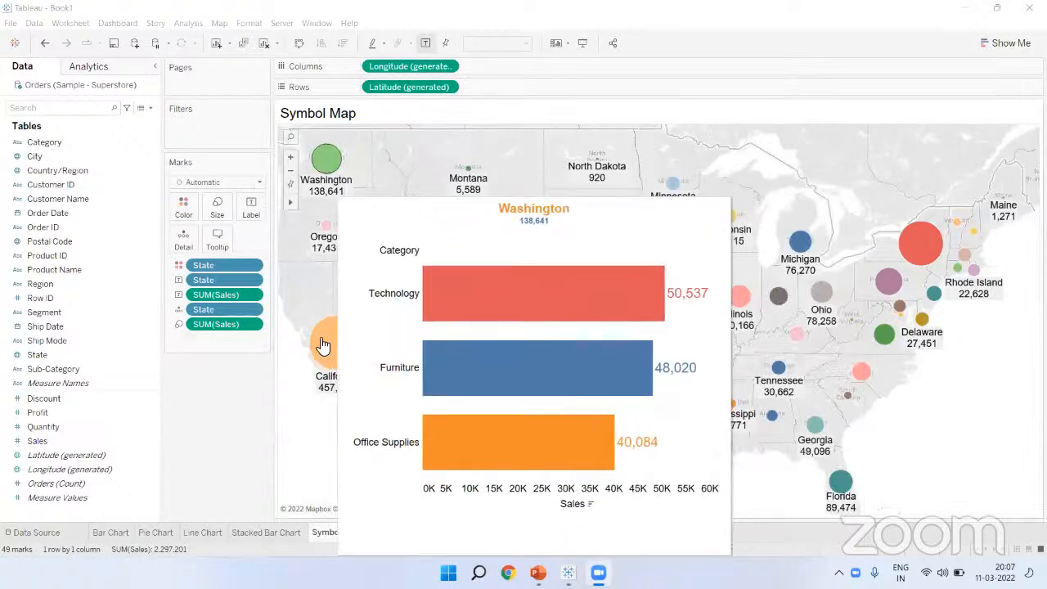
left_click(224, 187)
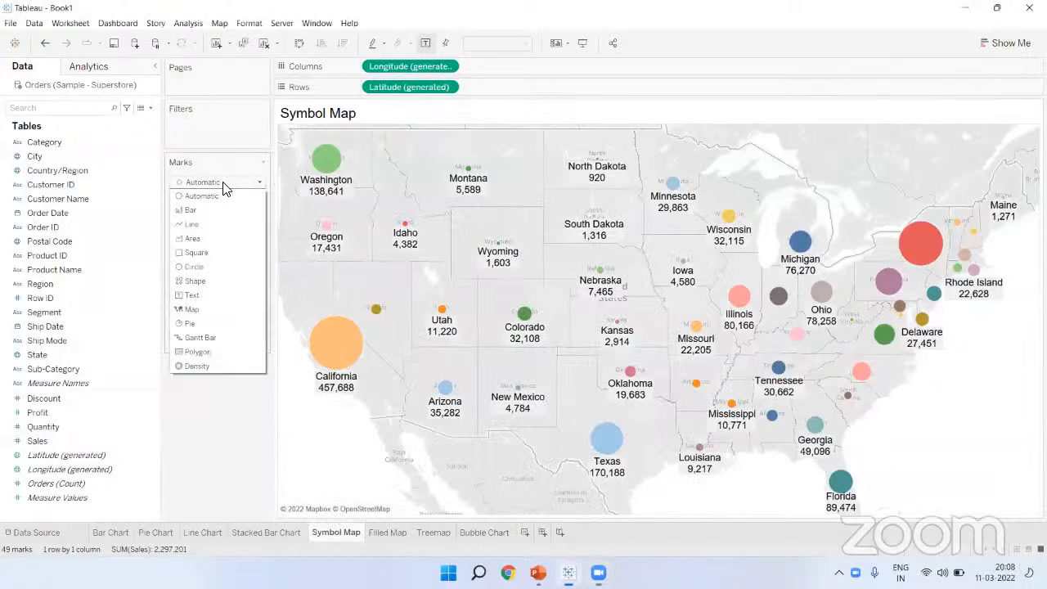
Step: Switch the symbol map marks to Shape and try hollow squares, plus signs, crosses and asterisks
left_click(193, 281)
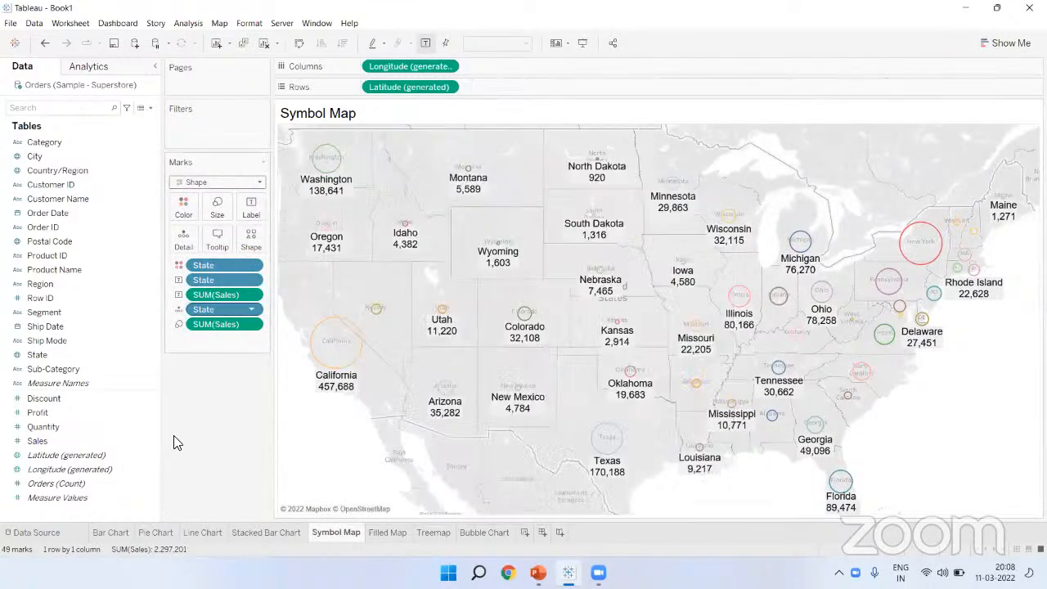
left_click(254, 232)
left_click(259, 264)
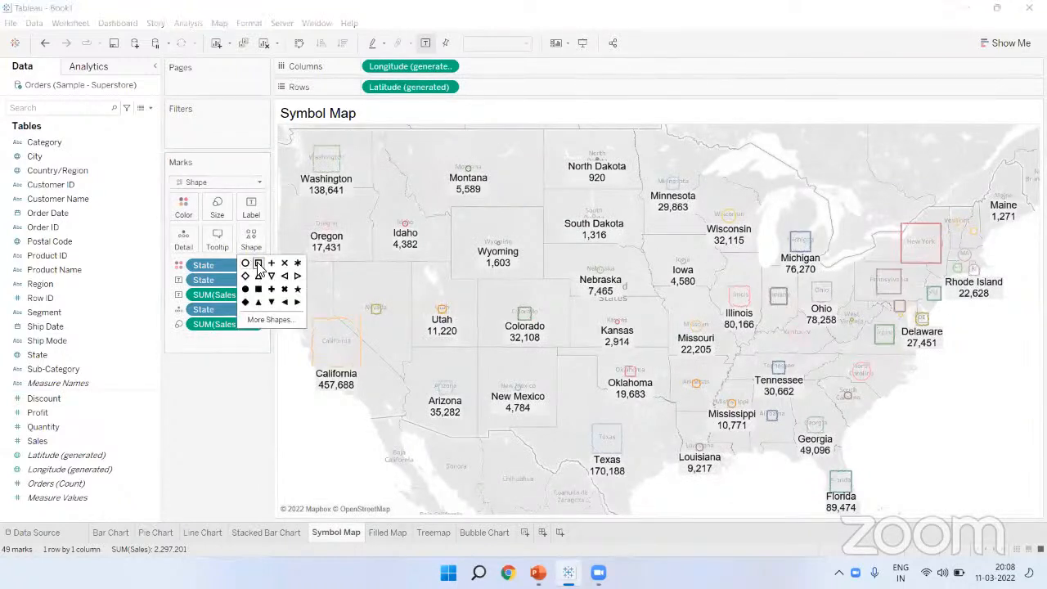
left_click(272, 264)
left_click(285, 263)
left_click(298, 263)
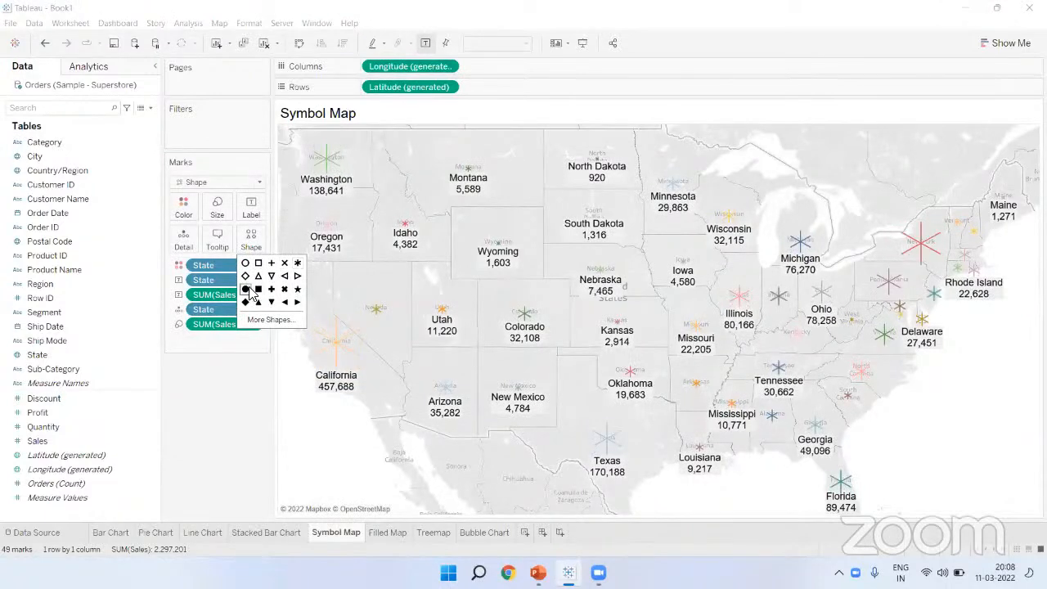
Step: Try filled circles, squares, plus signs, crosses, stars, diamonds and triangles as map markers
left_click(245, 288)
left_click(258, 288)
left_click(271, 289)
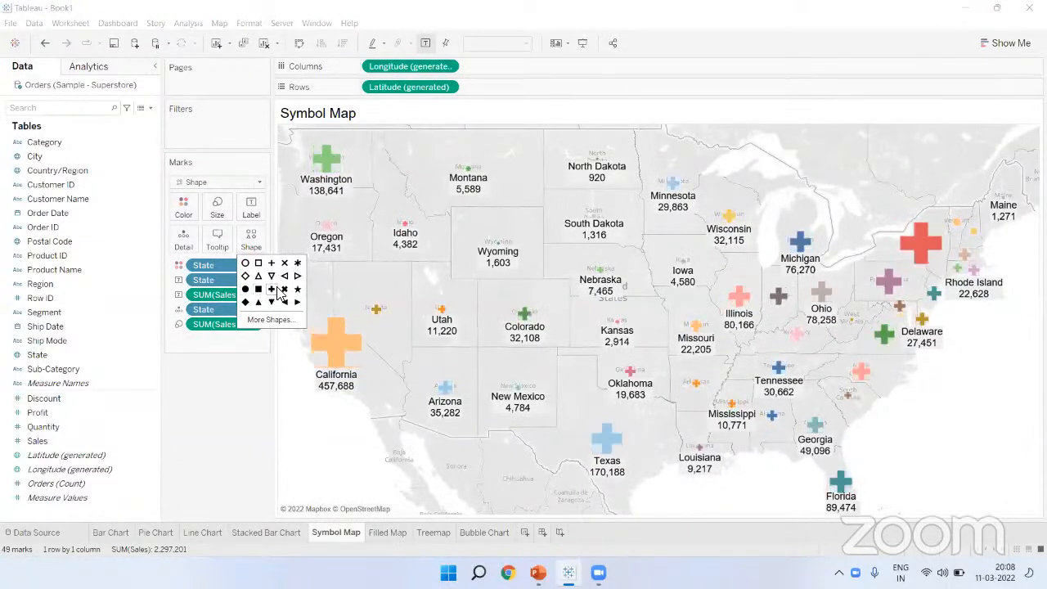
left_click(285, 289)
left_click(297, 289)
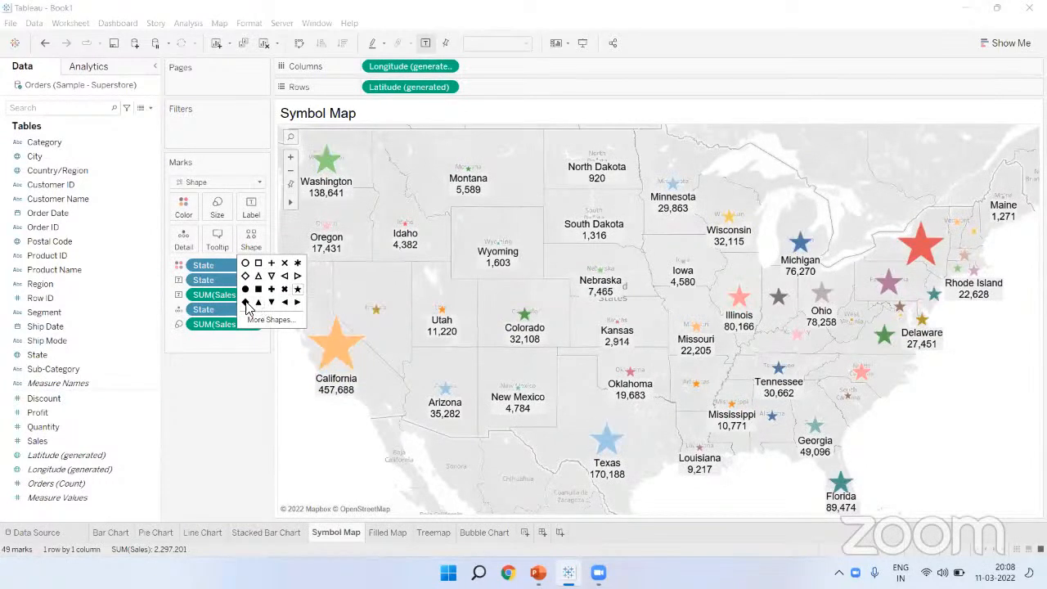
left_click(246, 302)
left_click(259, 302)
Step: Apply the green right-arrow shape from the Arrows palette to the map markers
left_click(273, 320)
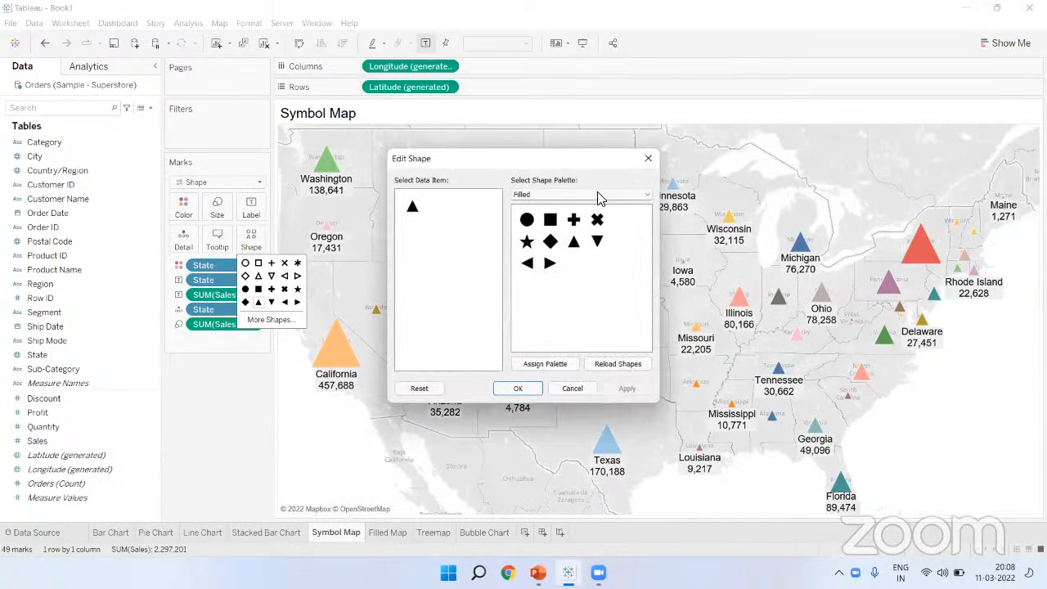
left_click(597, 197)
left_click(575, 226)
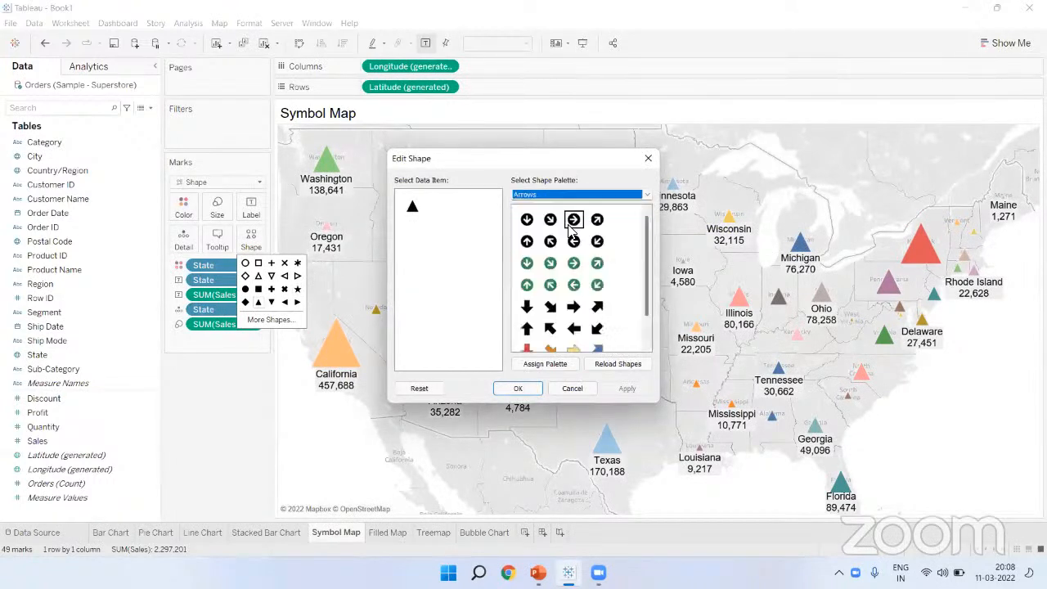
left_click(570, 269)
left_click(517, 389)
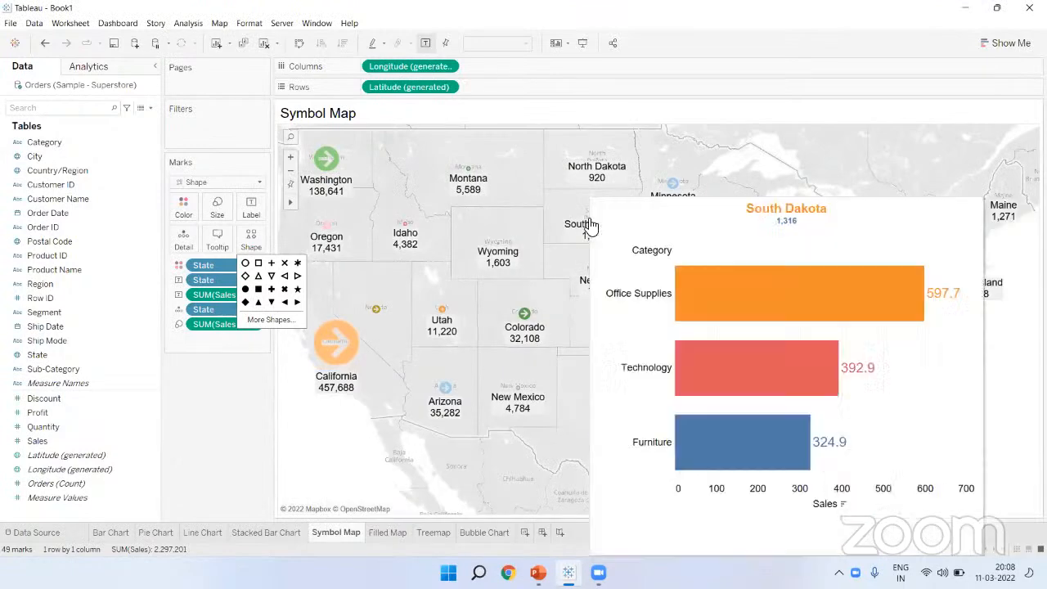
left_click(590, 62)
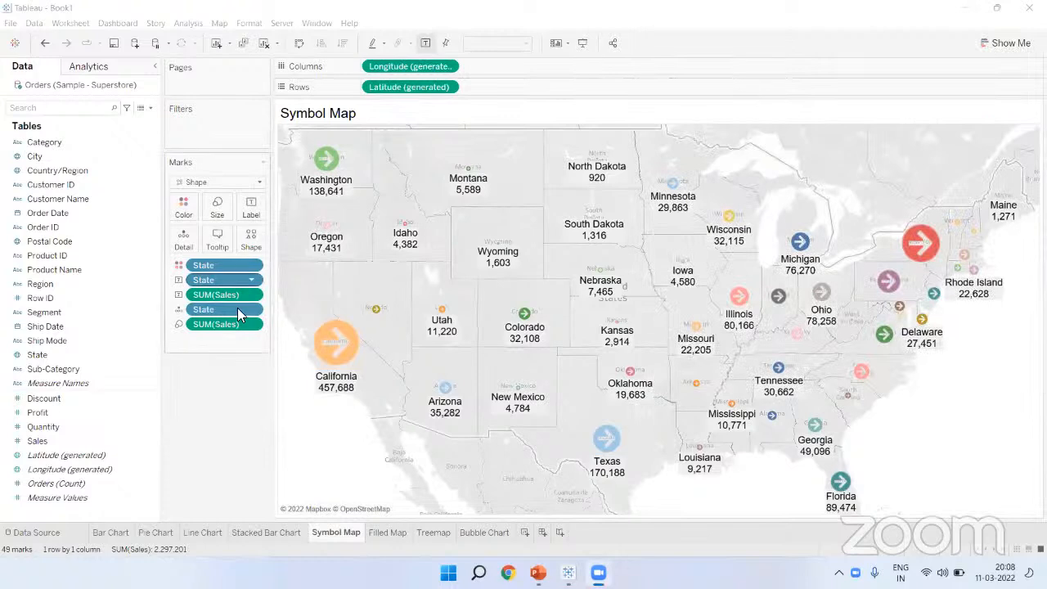
Step: Return the map markers to Automatic circles and move on to the Treemap sheet
left_click(251, 239)
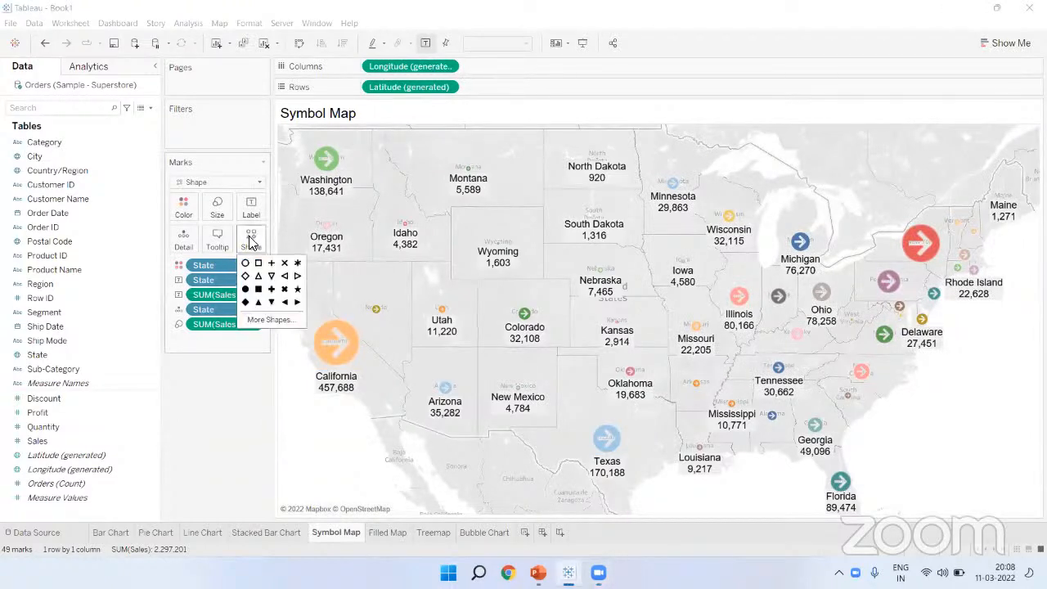
left_click(259, 182)
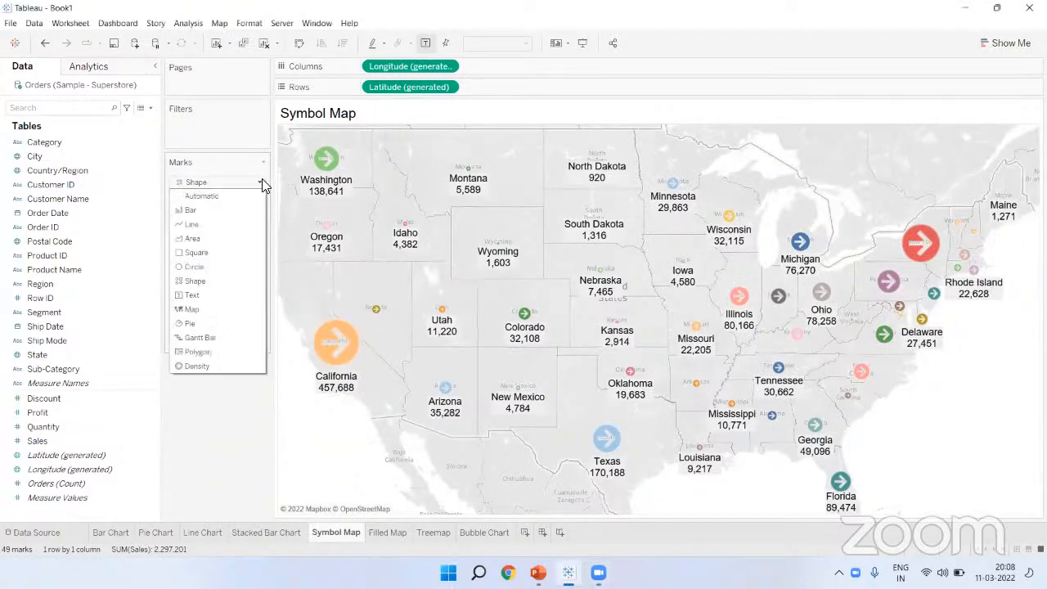
left_click(239, 195)
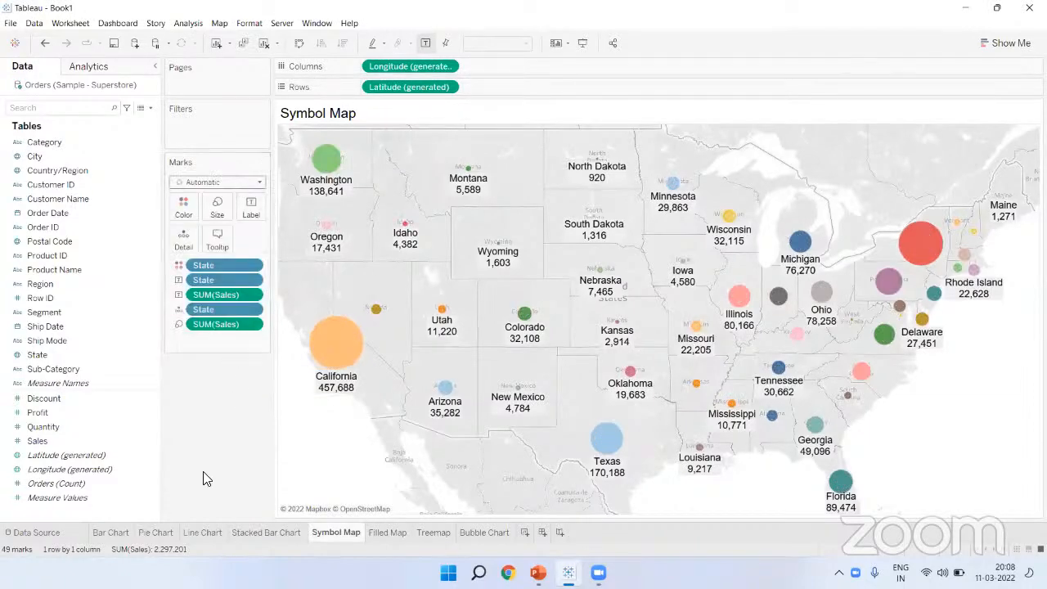
left_click(389, 533)
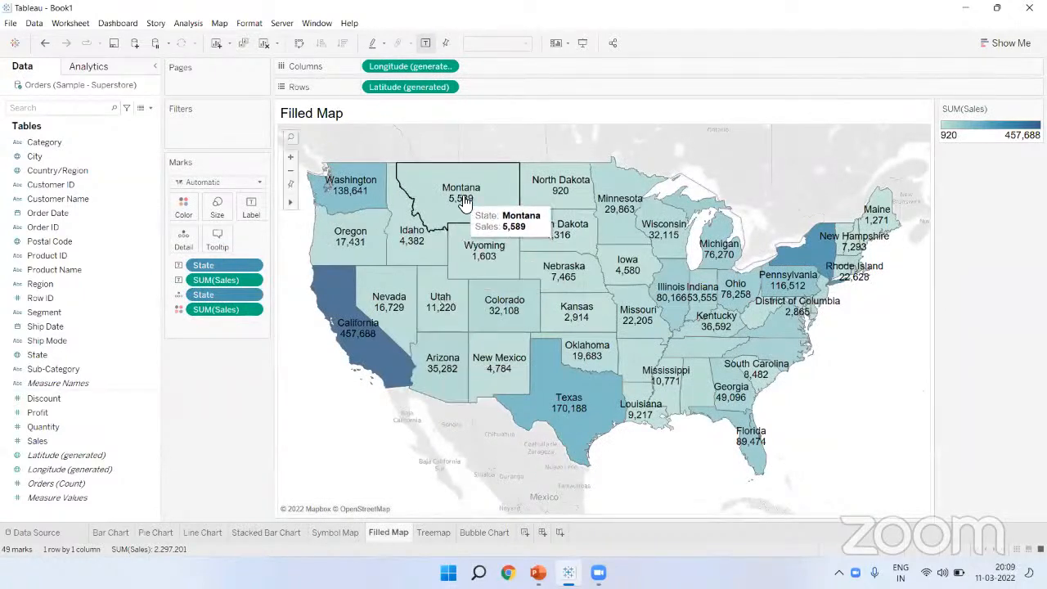
left_click(446, 536)
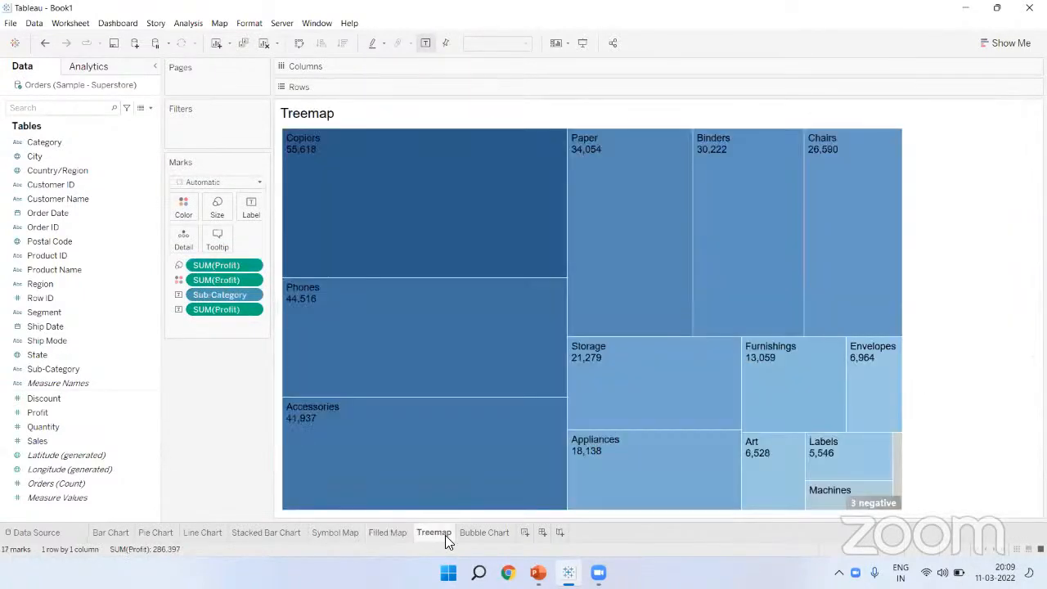
Step: Colour the bubble chart by Category, try ascending and descending sorts, then return to Bar Chart
left_click(483, 532)
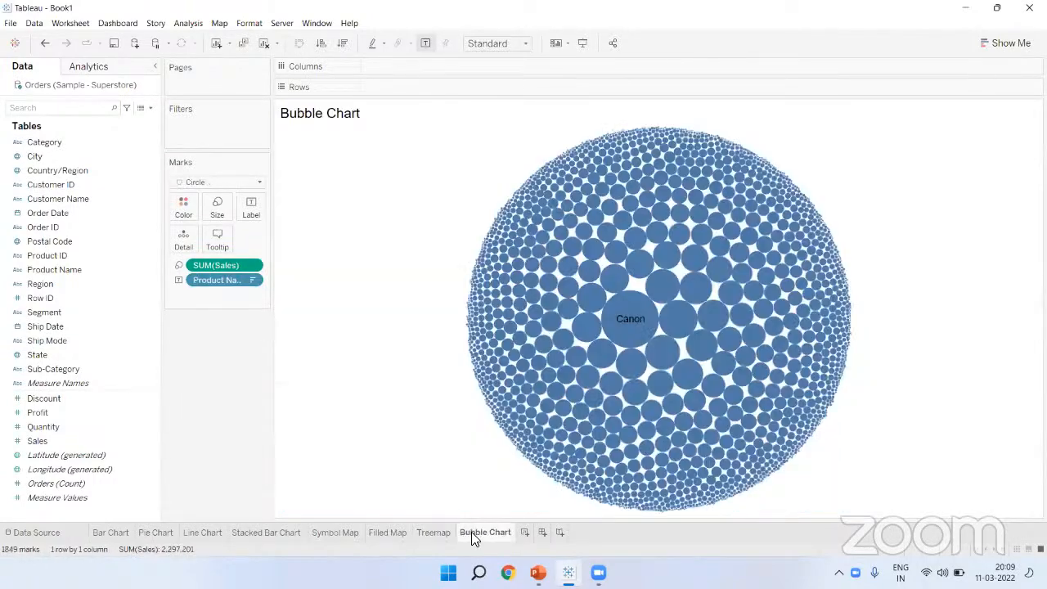
left_click_drag(67, 144, 183, 206)
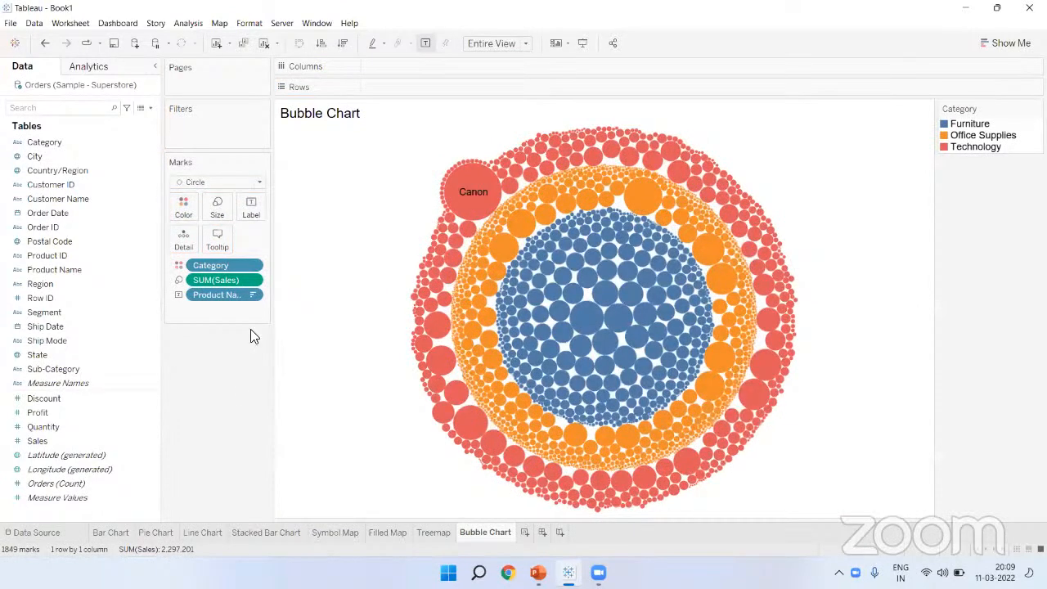
left_click(322, 43)
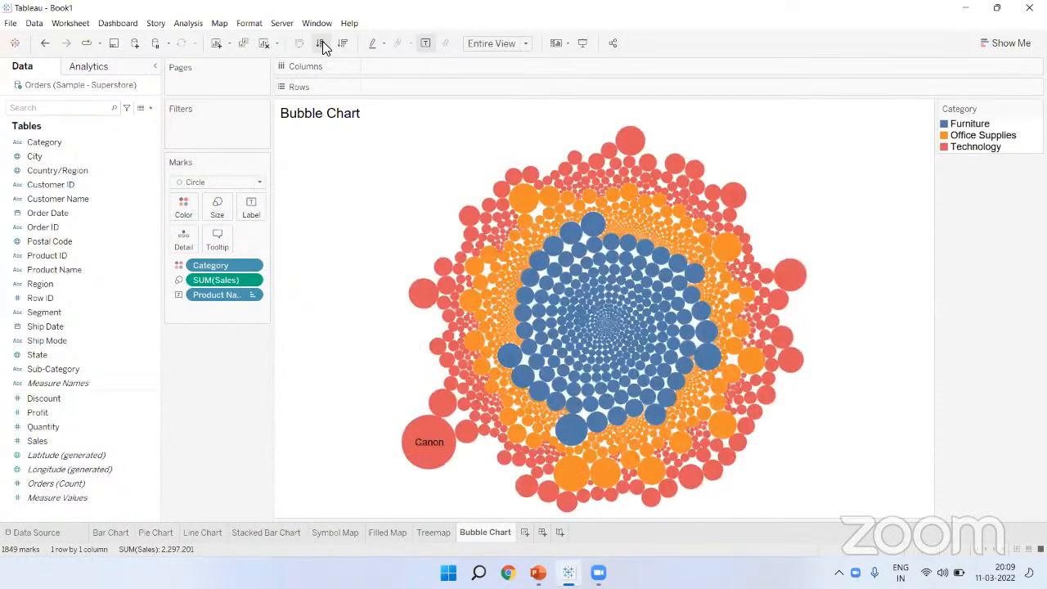
left_click(342, 44)
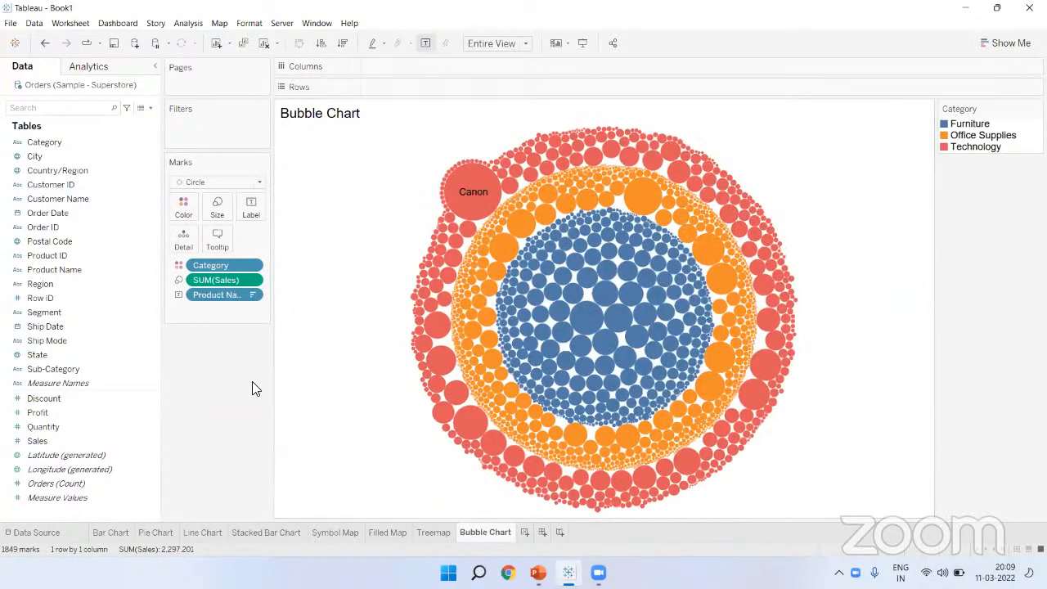
left_click(126, 530)
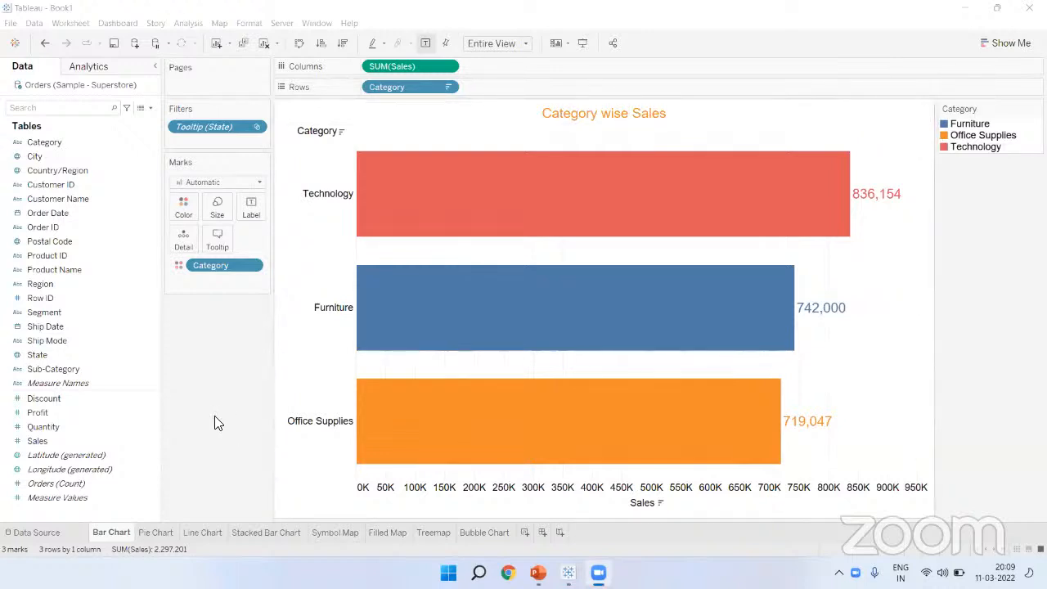
left_click(145, 532)
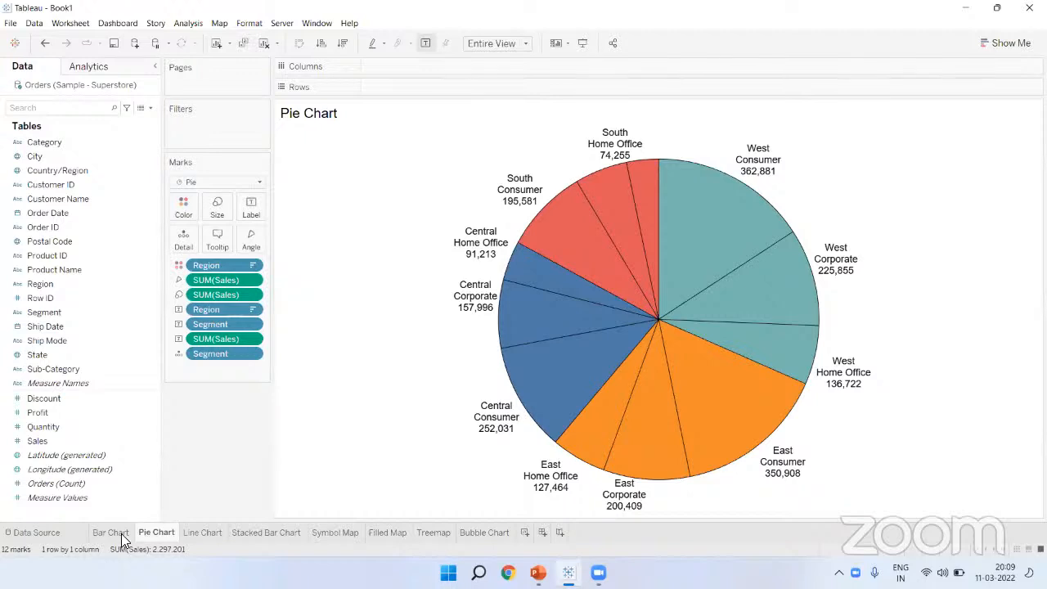
left_click(115, 533)
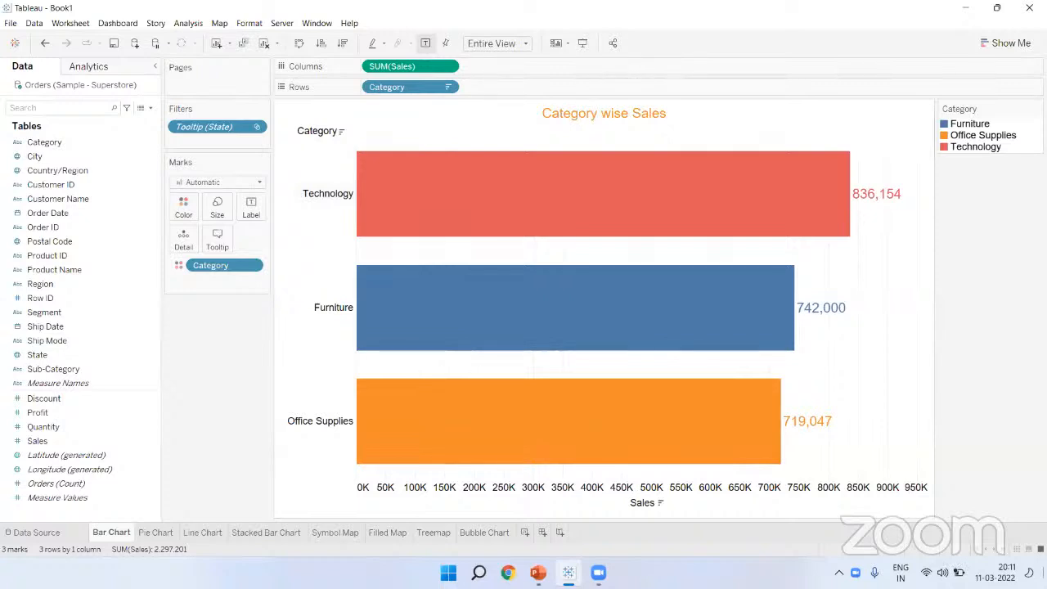
left_click(393, 25)
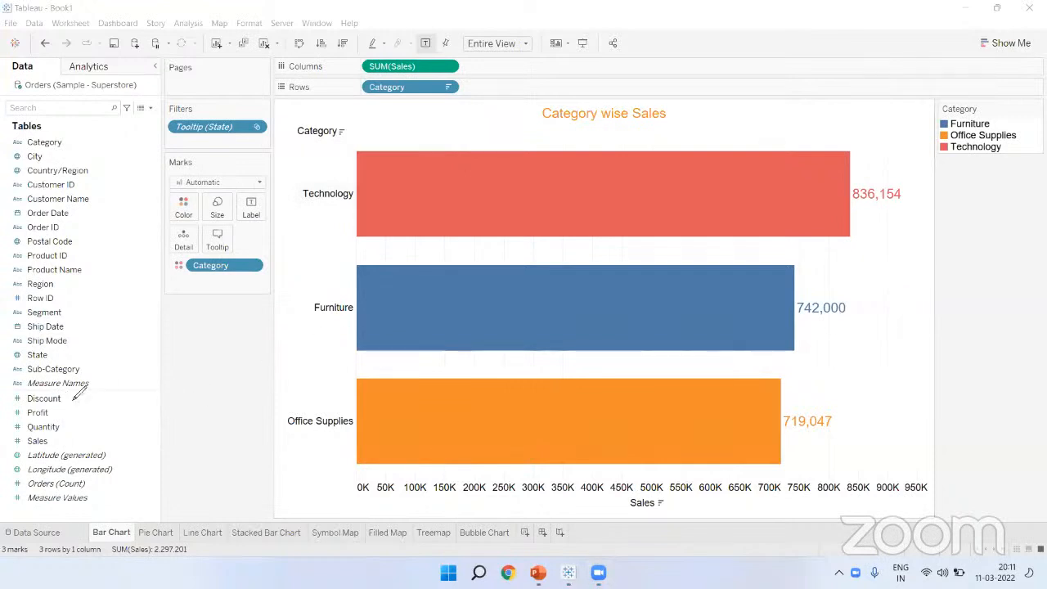
mouse_move(58, 392)
left_mouse_down()
mouse_move(25, 389)
mouse_move(33, 450)
mouse_move(81, 437)
mouse_move(91, 422)
left_mouse_up()
key("ctrl+z")
Step: Sketch trial ink strokes across the Category wise Sales chart with the annotation pen
left_click(13, 389)
mouse_move(59, 392)
left_mouse_down()
mouse_move(72, 435)
mouse_move(61, 449)
mouse_move(14, 389)
left_mouse_up()
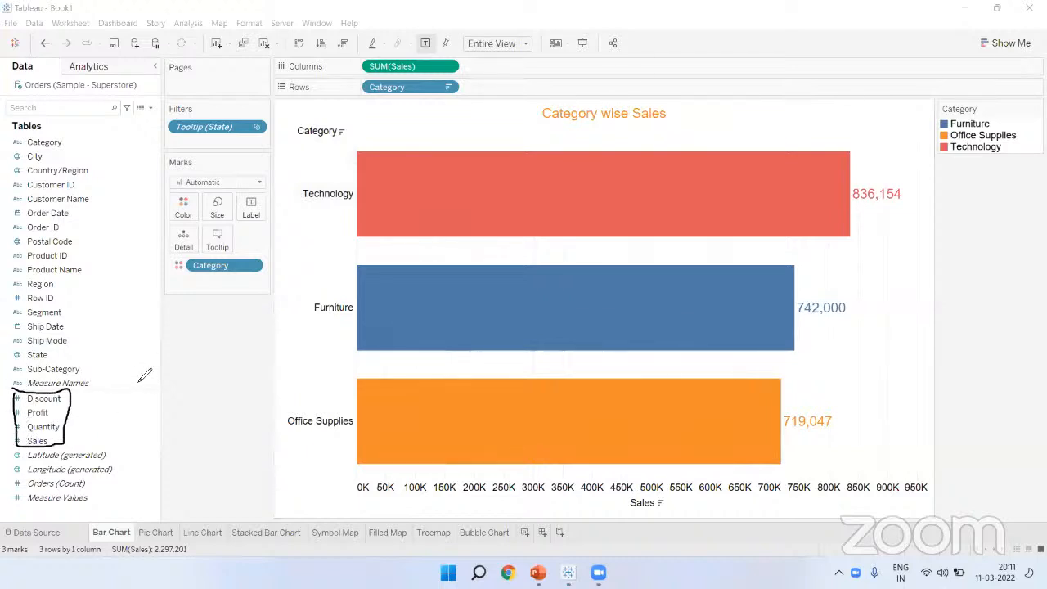
mouse_move(80, 415)
left_mouse_down()
mouse_move(133, 381)
mouse_move(108, 383)
mouse_move(195, 352)
mouse_move(245, 376)
left_mouse_up()
left_click_drag(283, 334, 285, 362)
mouse_move(45, 442)
left_mouse_down()
mouse_move(361, 57)
mouse_move(351, 74)
left_mouse_up()
mouse_move(250, 347)
left_mouse_down()
mouse_move(237, 370)
mouse_move(280, 370)
mouse_move(274, 363)
mouse_move(287, 358)
mouse_move(279, 366)
left_mouse_up()
mouse_move(57, 407)
left_mouse_down()
mouse_move(116, 315)
mouse_move(381, 160)
mouse_move(383, 169)
left_mouse_up()
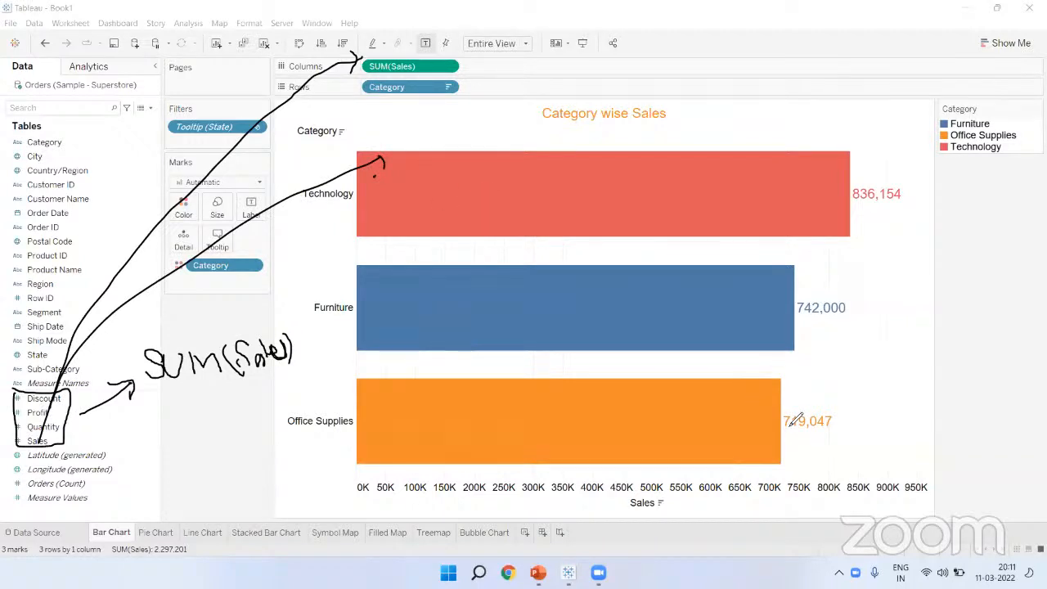
key("Escape")
Step: Circle the SUM(Sales) pill and write 'Aggregation' in ink above the chart title
mouse_move(858, 196)
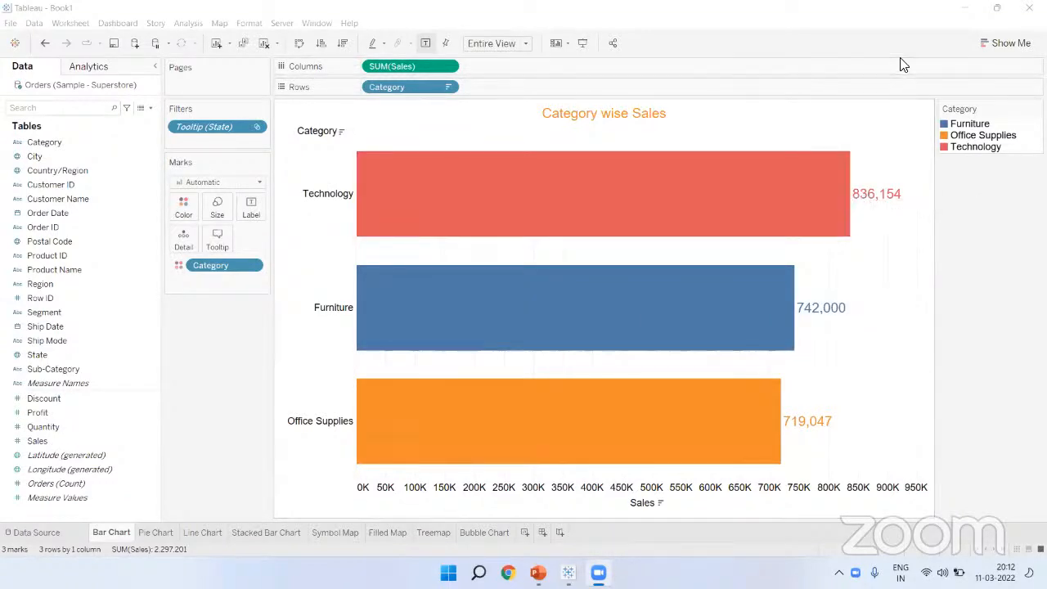
mouse_move(745, 103)
left_mouse_down()
mouse_move(736, 119)
mouse_move(735, 104)
mouse_move(741, 144)
left_mouse_up()
mouse_move(778, 95)
left_mouse_down()
mouse_move(769, 144)
mouse_move(795, 132)
left_mouse_up()
left_click_drag(820, 85, 834, 103)
left_click_drag(837, 81, 839, 129)
mouse_move(312, 207)
left_mouse_down()
mouse_move(350, 199)
mouse_move(355, 187)
mouse_move(352, 198)
left_mouse_up()
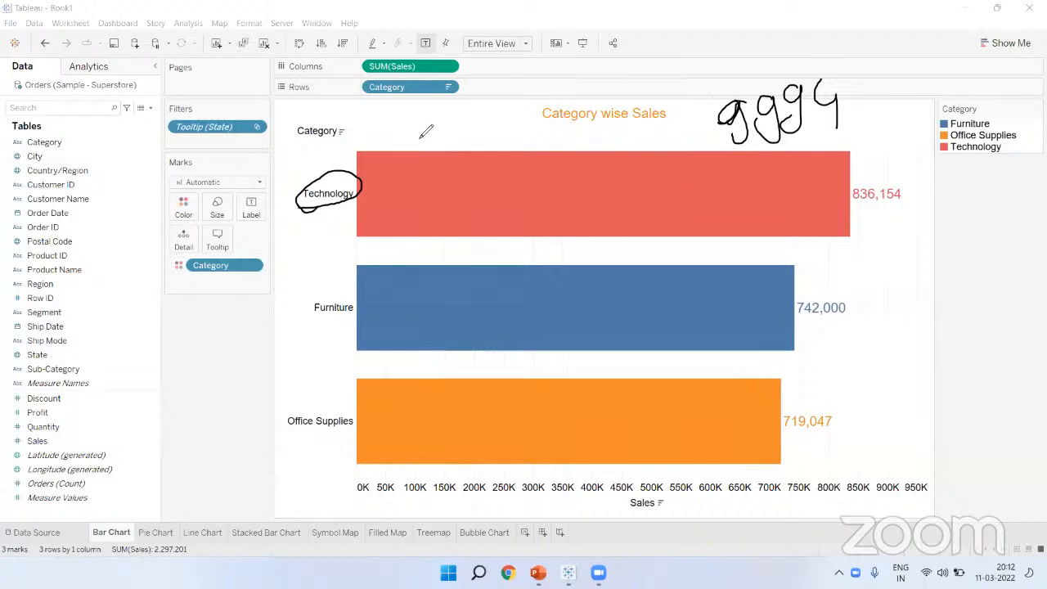
mouse_move(385, 119)
left_mouse_down()
mouse_move(391, 156)
mouse_move(424, 141)
mouse_move(436, 157)
left_mouse_up()
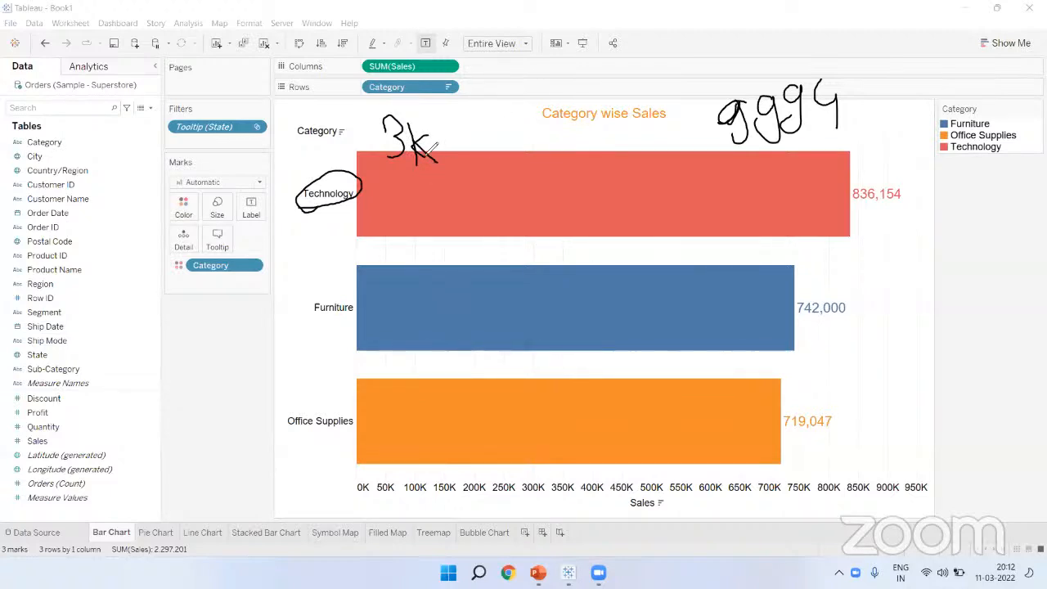
mouse_move(363, 169)
left_mouse_down()
mouse_move(451, 124)
mouse_move(411, 163)
left_mouse_up()
mouse_move(860, 207)
left_mouse_down()
mouse_move(872, 159)
mouse_move(845, 201)
left_mouse_up()
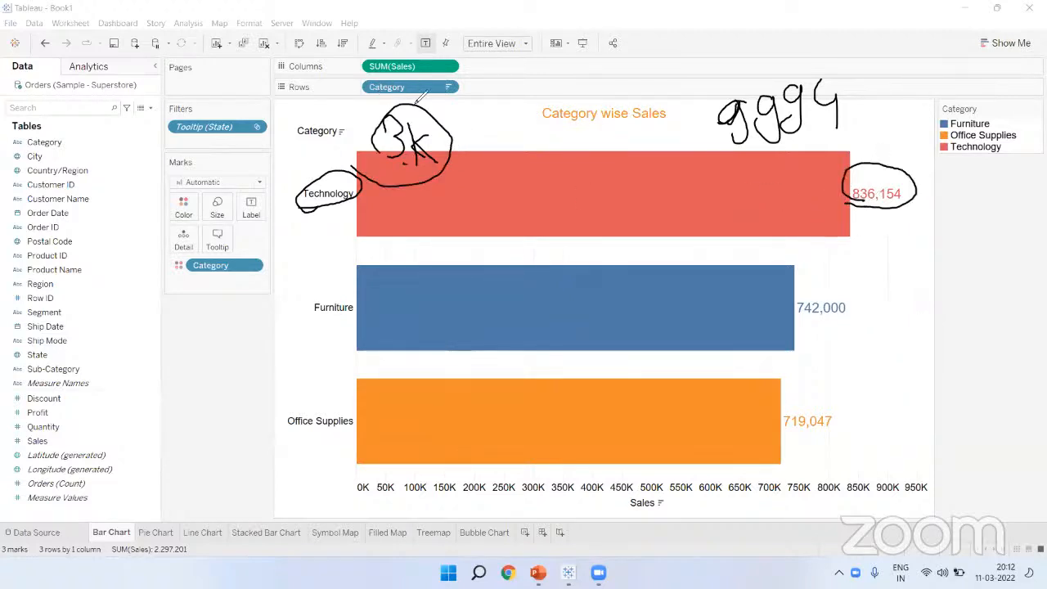
mouse_move(427, 50)
left_mouse_down()
mouse_move(369, 62)
mouse_move(383, 77)
left_mouse_up()
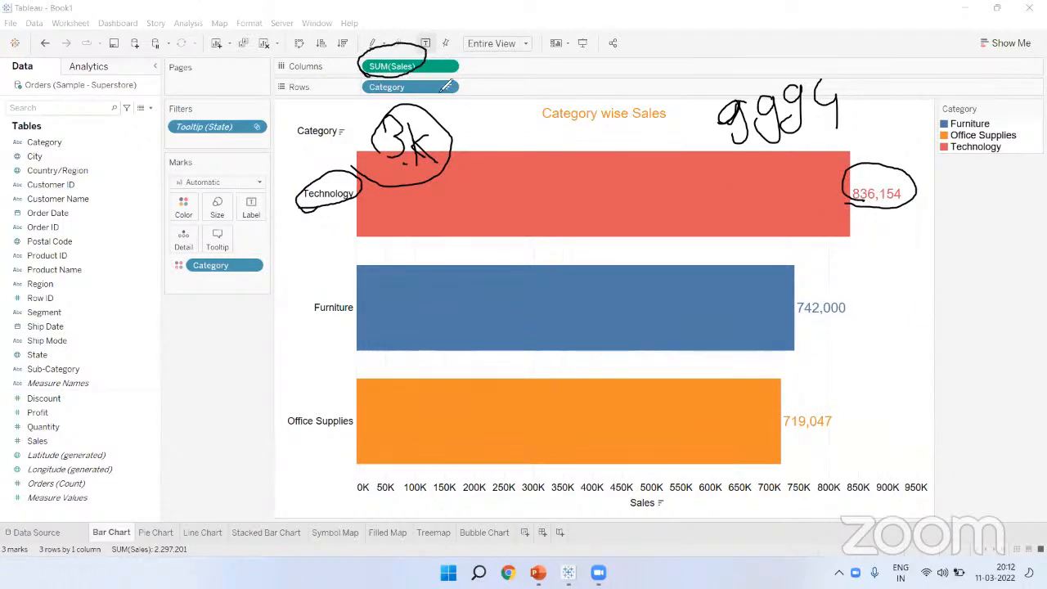
mouse_move(475, 110)
left_mouse_down()
mouse_move(509, 104)
mouse_move(532, 74)
mouse_move(573, 86)
mouse_move(615, 46)
mouse_move(658, 82)
mouse_move(664, 69)
mouse_move(696, 70)
mouse_move(694, 97)
left_mouse_up()
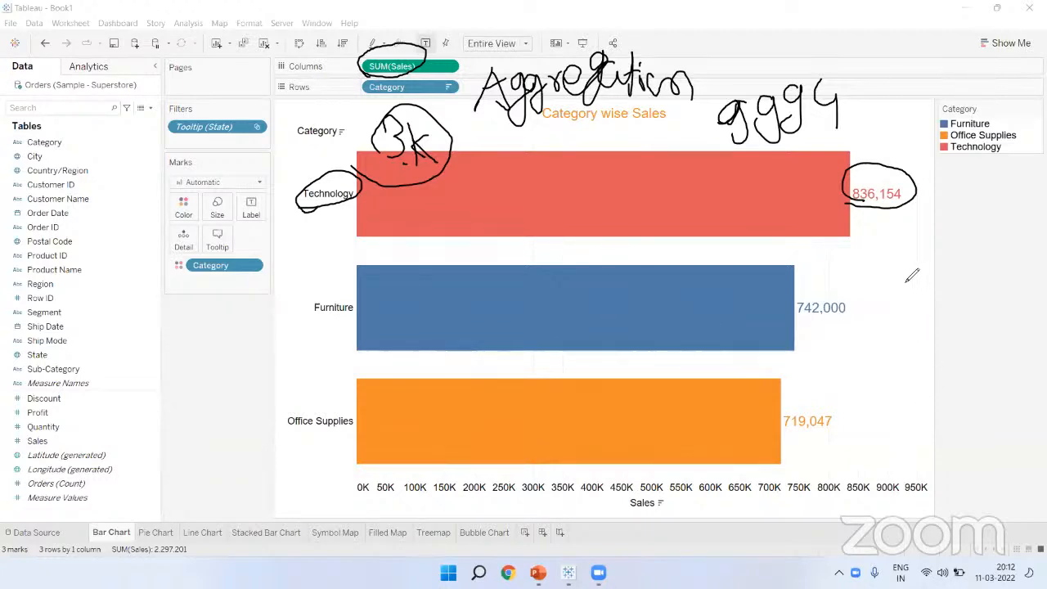
Step: Handwrite 80K beside the Furniture bar, circle it, and link it to 742,000 and the title
mouse_move(919, 270)
left_mouse_down()
mouse_move(940, 287)
mouse_move(937, 303)
mouse_move(989, 312)
left_mouse_up()
mouse_move(925, 305)
left_mouse_down()
mouse_move(941, 304)
mouse_move(931, 252)
left_mouse_up()
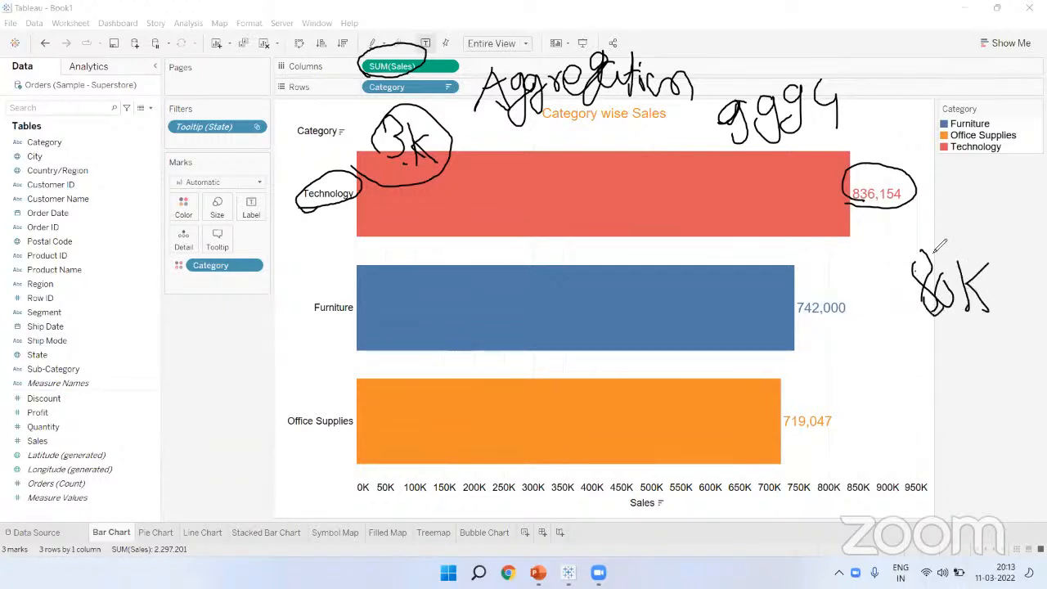
mouse_move(881, 335)
left_mouse_down()
mouse_move(973, 314)
mouse_move(964, 326)
left_mouse_up()
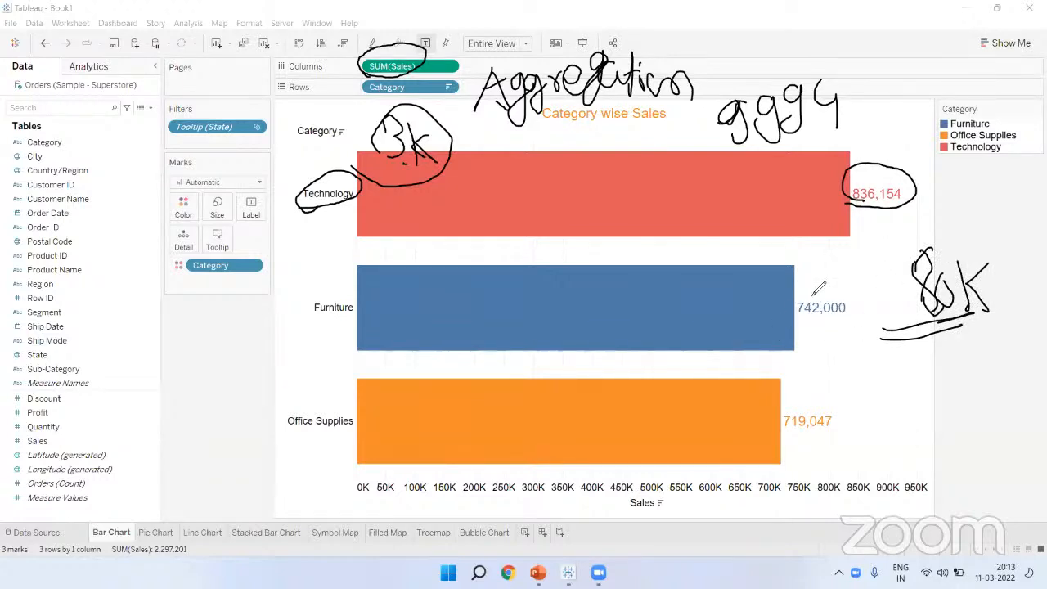
mouse_move(879, 292)
left_mouse_down()
mouse_move(896, 283)
mouse_move(939, 288)
left_mouse_up()
left_click_drag(816, 332, 900, 313)
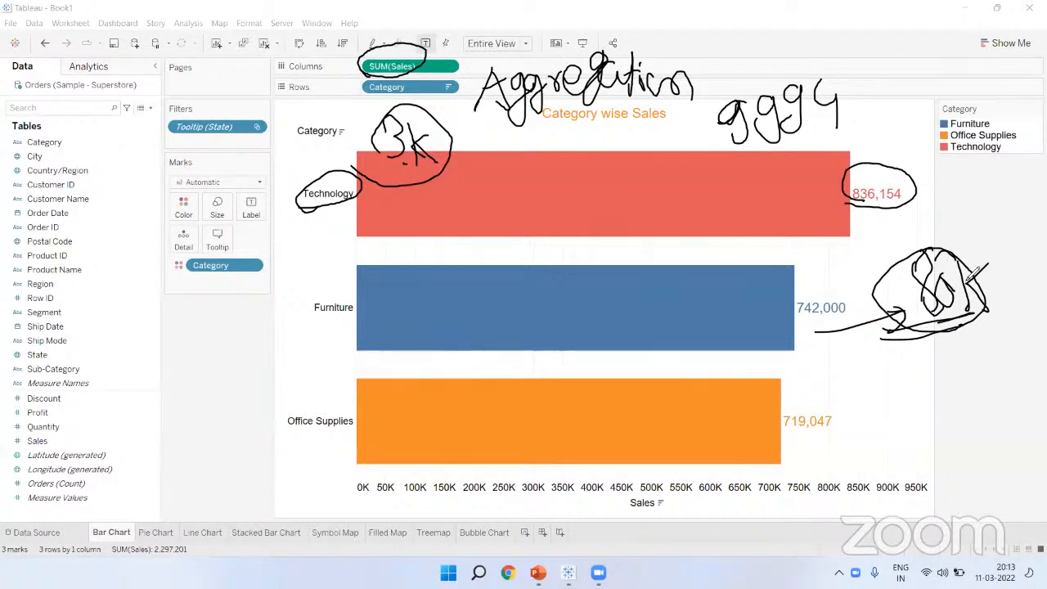
mouse_move(626, 114)
left_mouse_down()
mouse_move(875, 288)
mouse_move(884, 311)
left_mouse_up()
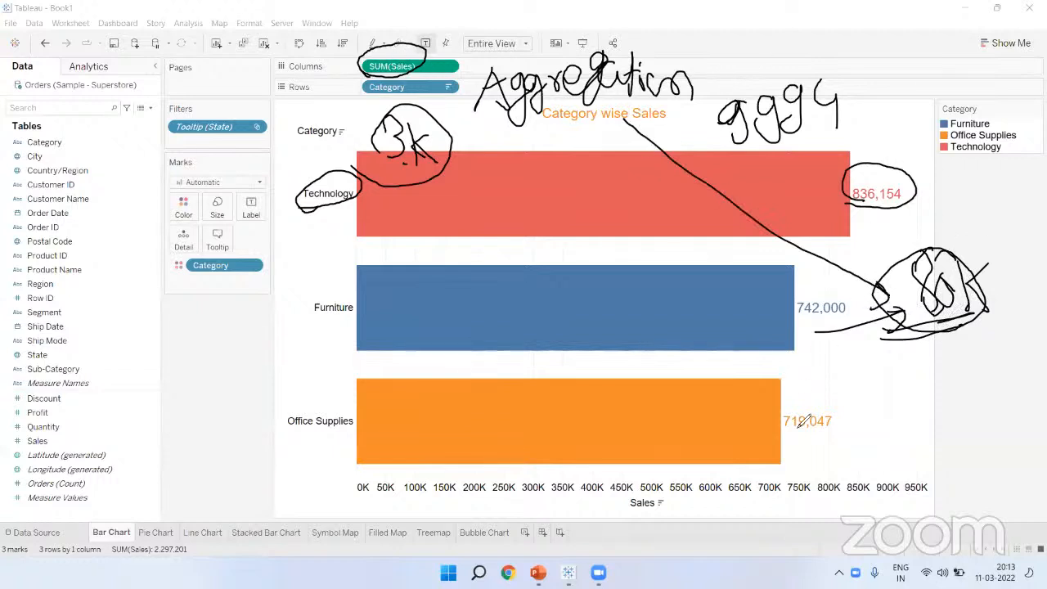
Step: Erase the ink, mark up Technology's 836,154 with underlines and an arrow, then clear everything
key("e")
left_click_drag(846, 210, 903, 210)
left_click_drag(846, 221, 884, 220)
mouse_move(417, 78)
left_mouse_down()
mouse_move(855, 186)
mouse_move(867, 169)
left_mouse_up()
left_click_drag(833, 173, 855, 187)
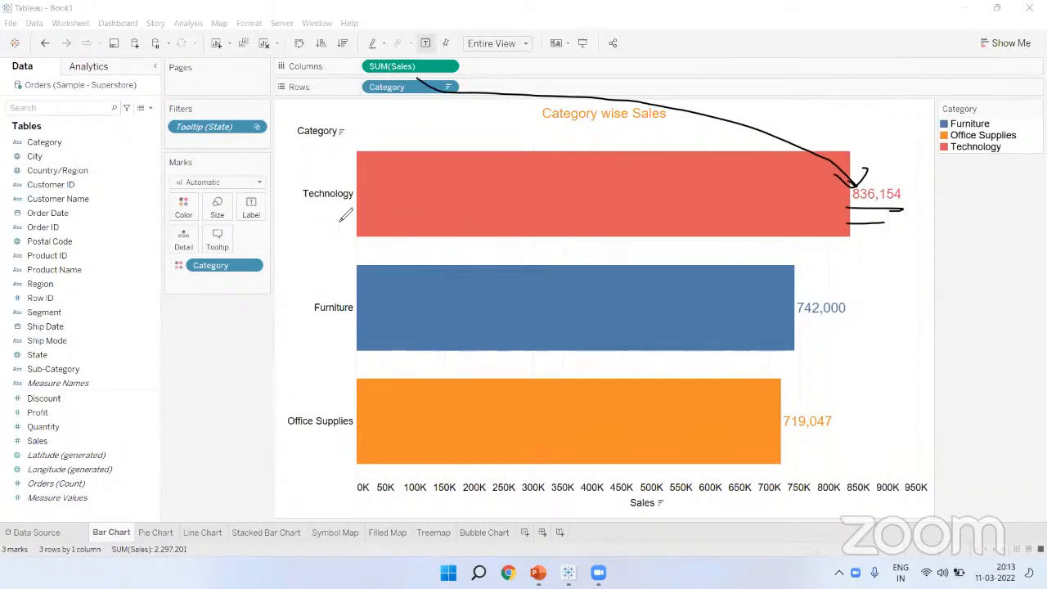
left_click_drag(291, 215, 381, 216)
mouse_move(407, 176)
left_mouse_down()
mouse_move(424, 205)
mouse_move(460, 183)
mouse_move(470, 199)
left_mouse_up()
mouse_move(426, 161)
left_mouse_down()
mouse_move(427, 208)
mouse_move(432, 163)
left_mouse_up()
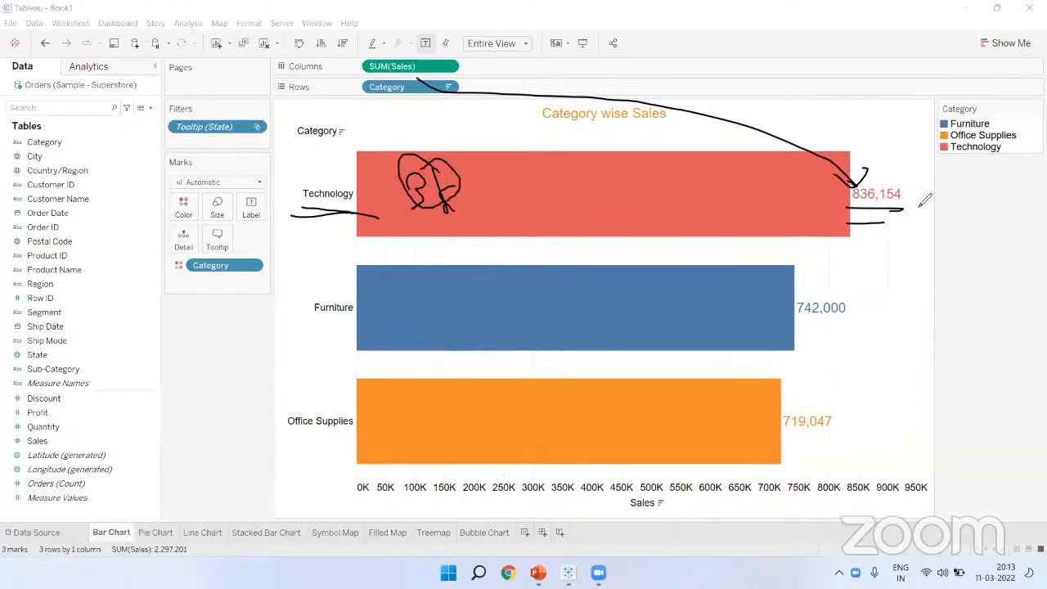
left_click_drag(898, 209, 897, 213)
left_click(722, 71)
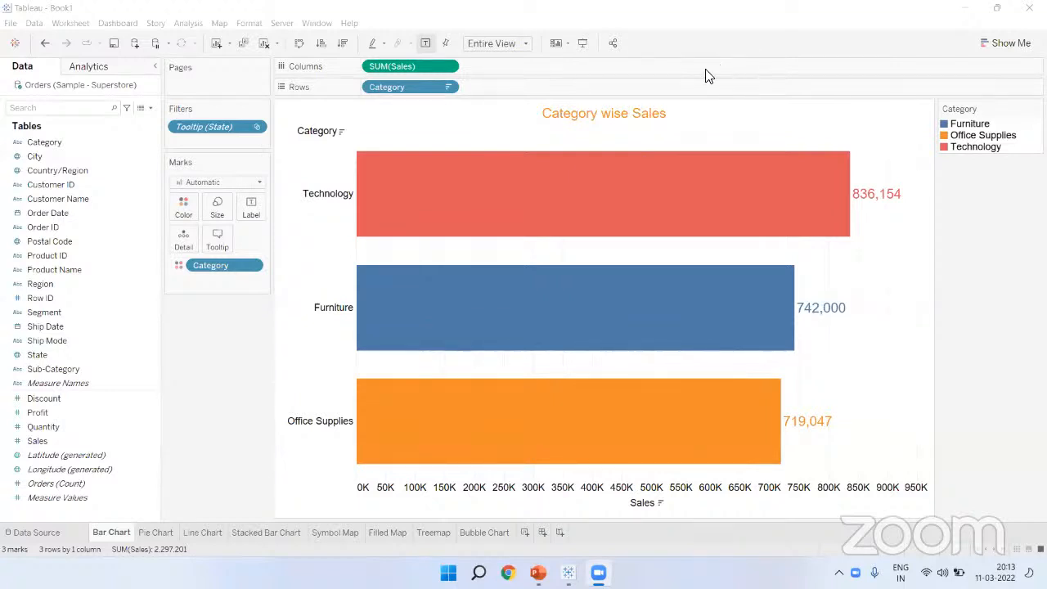
Step: Create a new worksheet with Category on Rows and Profit on Columns
left_click(158, 533)
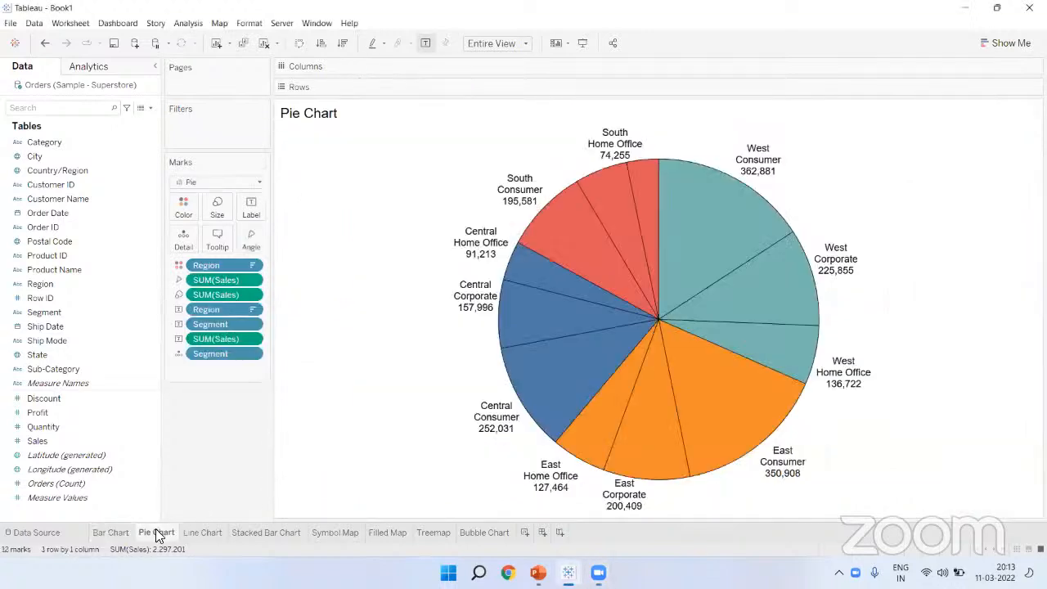
left_click(128, 531)
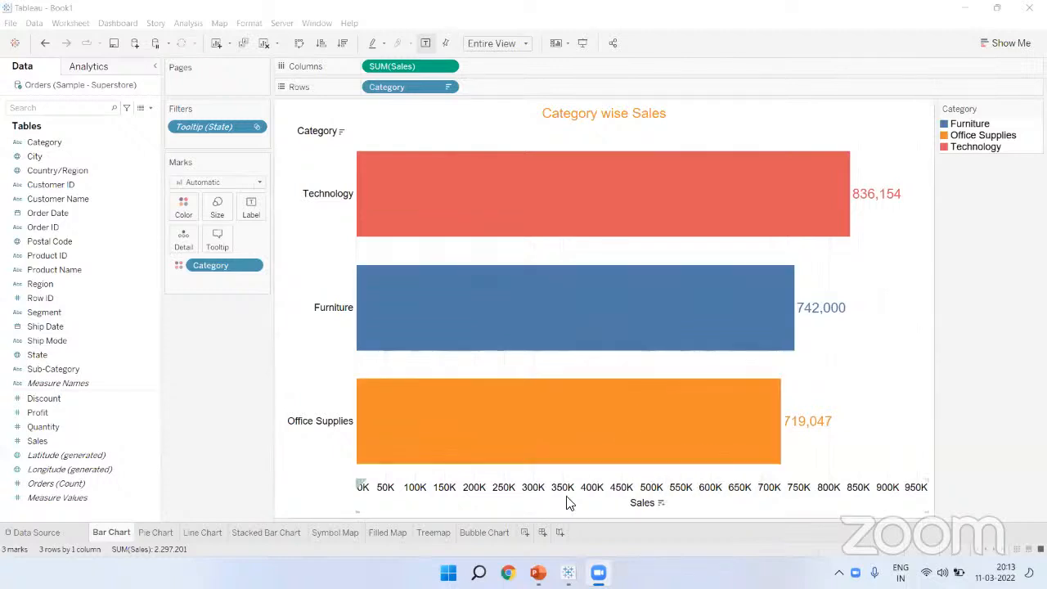
left_click(526, 533)
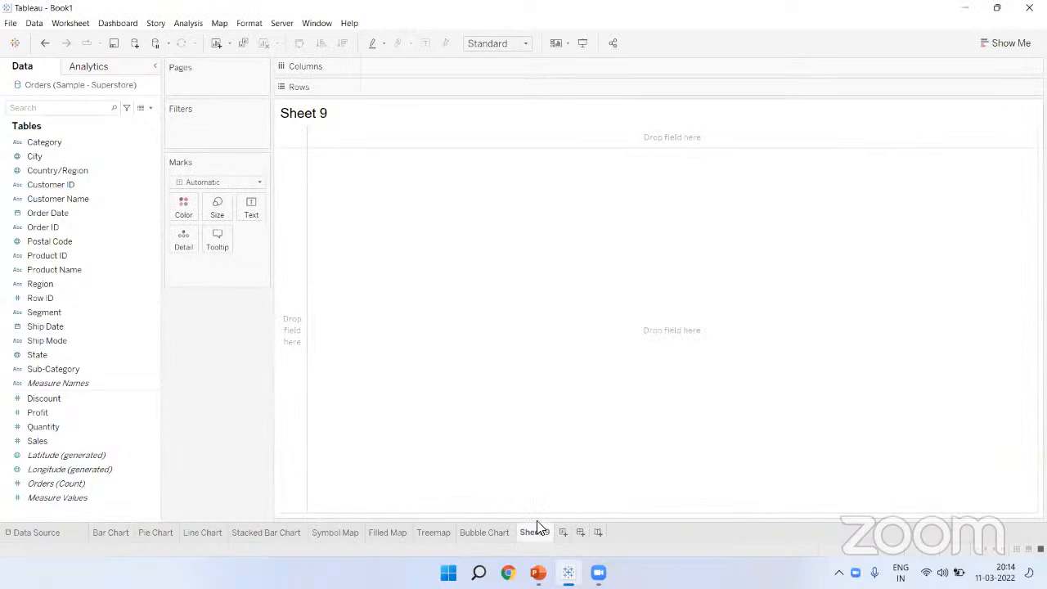
left_click_drag(64, 143, 407, 88)
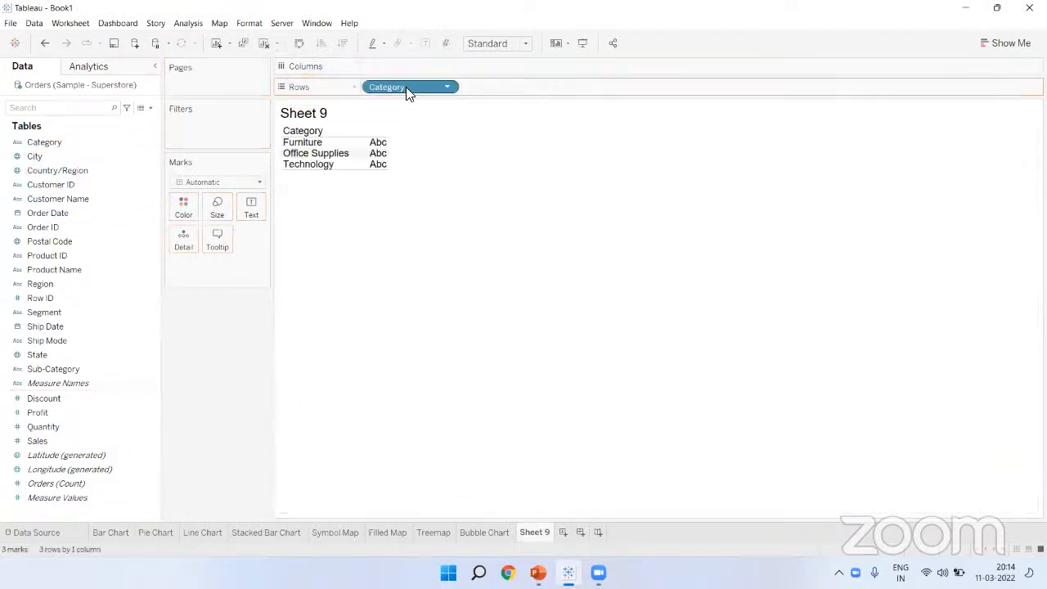
left_click(43, 415)
left_click(193, 382)
left_click(100, 413)
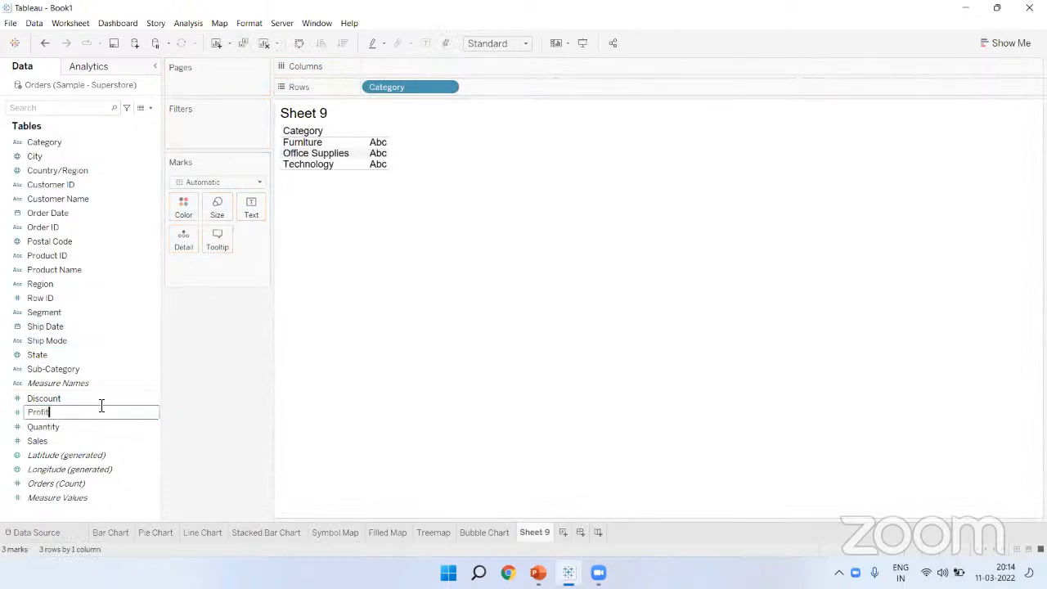
left_click(123, 413)
left_click_drag(110, 419, 447, 72)
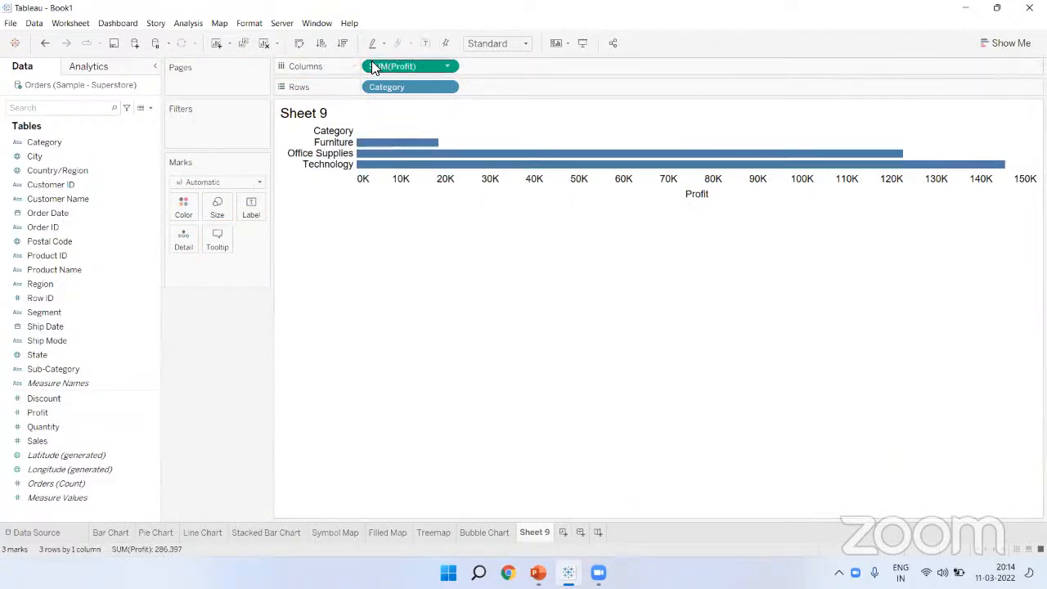
Step: Sort categories by profit, highest first, and fit the chart to the entire view
left_click(343, 43)
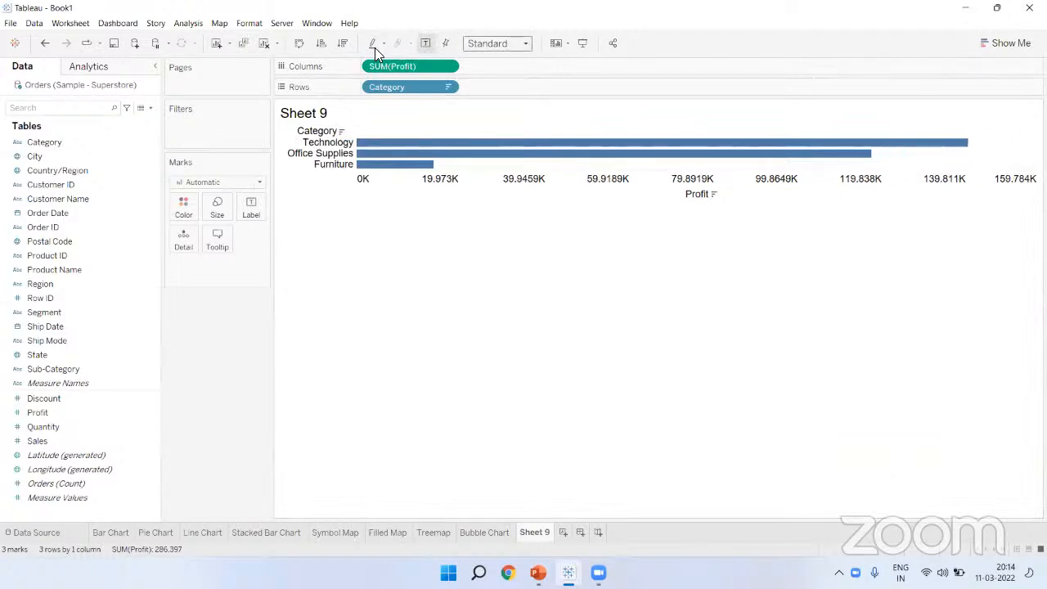
left_click(495, 43)
left_click(480, 93)
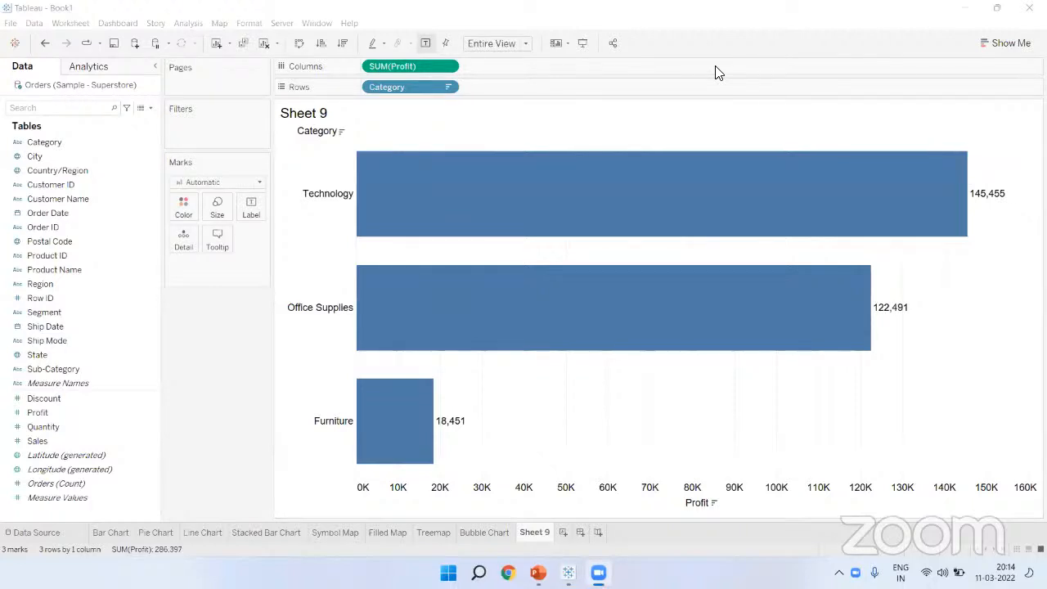
left_click(156, 534)
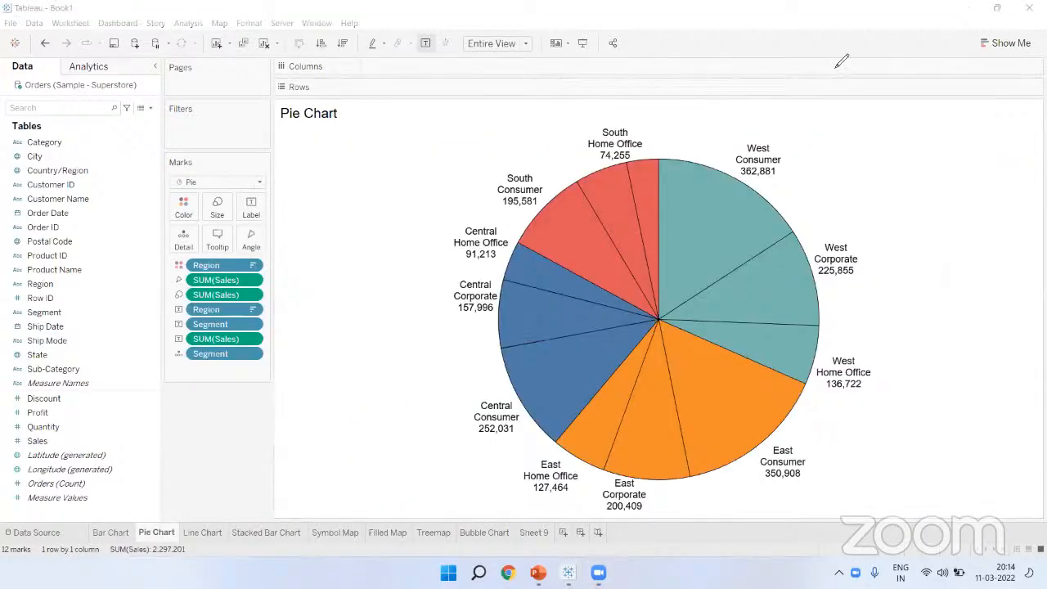
Step: Sketch a circle beside the pie and add the text note 'profit vs non profit'
left_click_drag(298, 162, 424, 293)
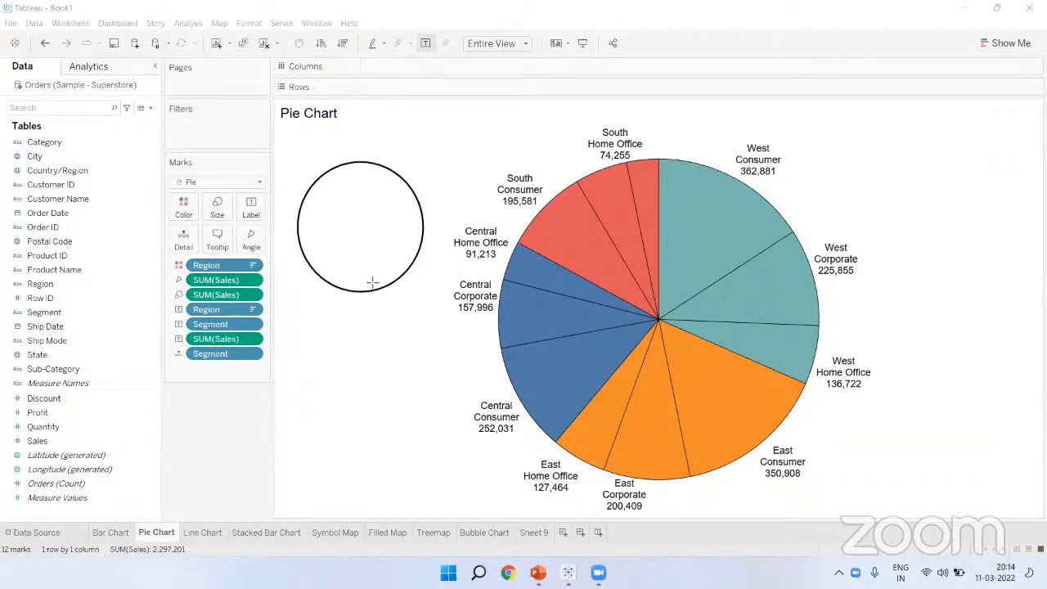
left_click(311, 350)
type("profit")
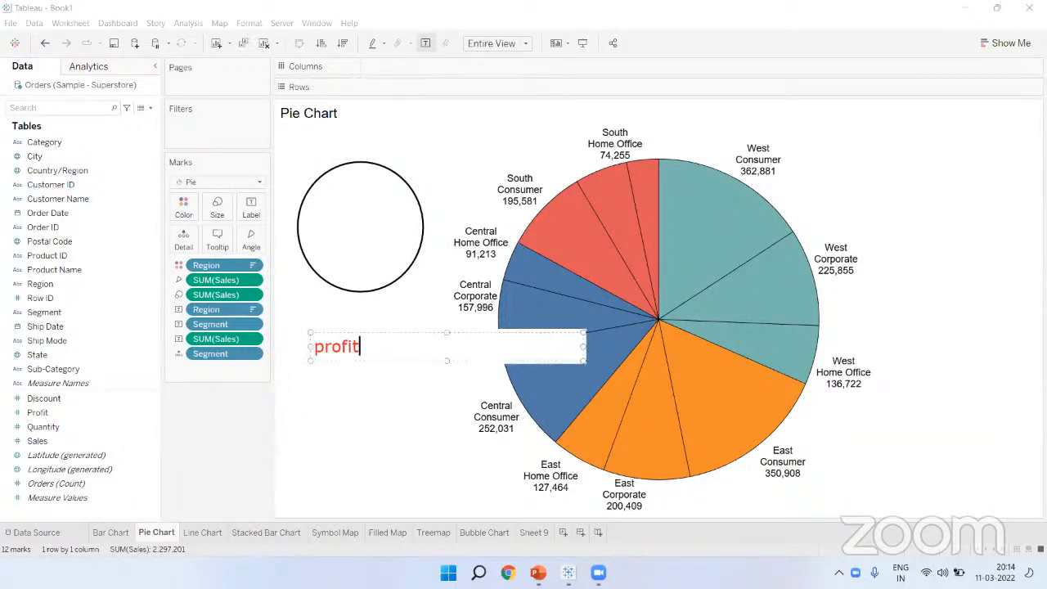
type(" vs non profit")
left_click_drag(357, 336, 335, 318)
left_click(366, 363)
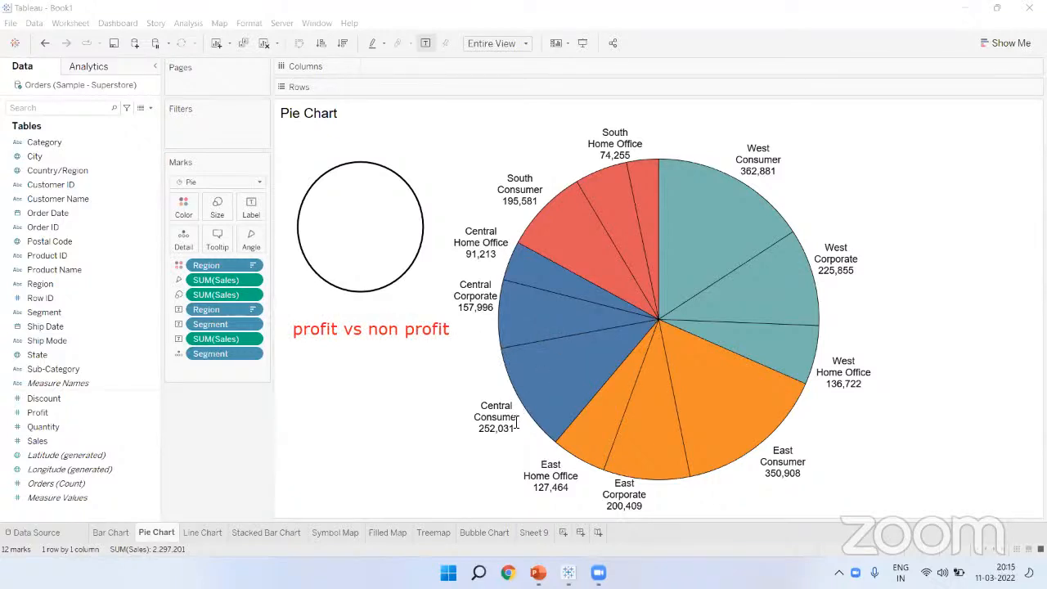
mouse_move(358, 162)
left_mouse_down()
mouse_move(395, 237)
mouse_move(412, 174)
left_mouse_up()
left_click_drag(341, 219, 360, 231)
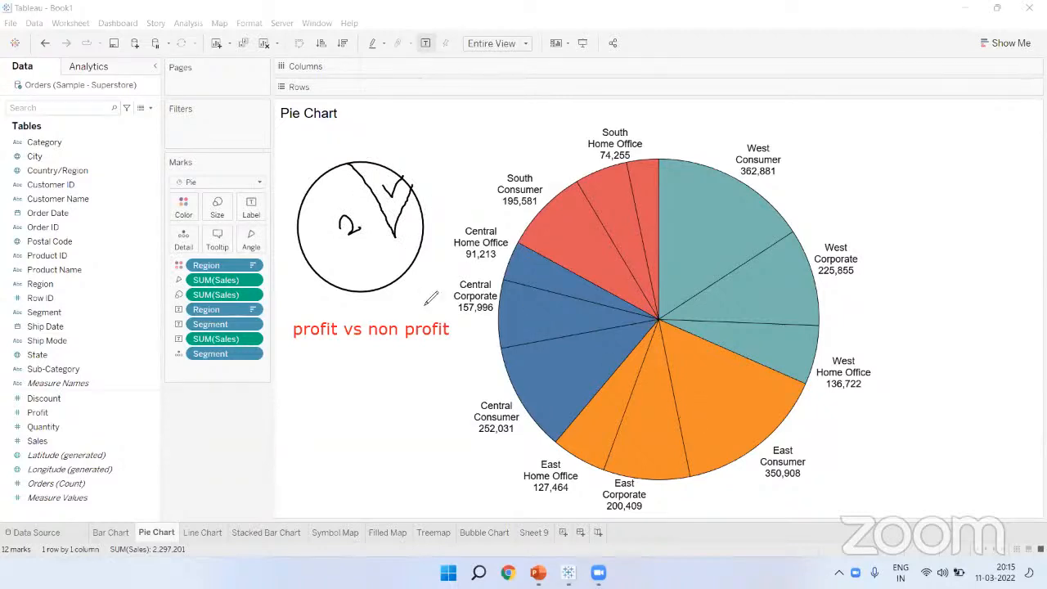
Step: Redraw a larger circle, split it into numbered sectors and shade the upper-right one
left_click_drag(291, 180, 428, 325)
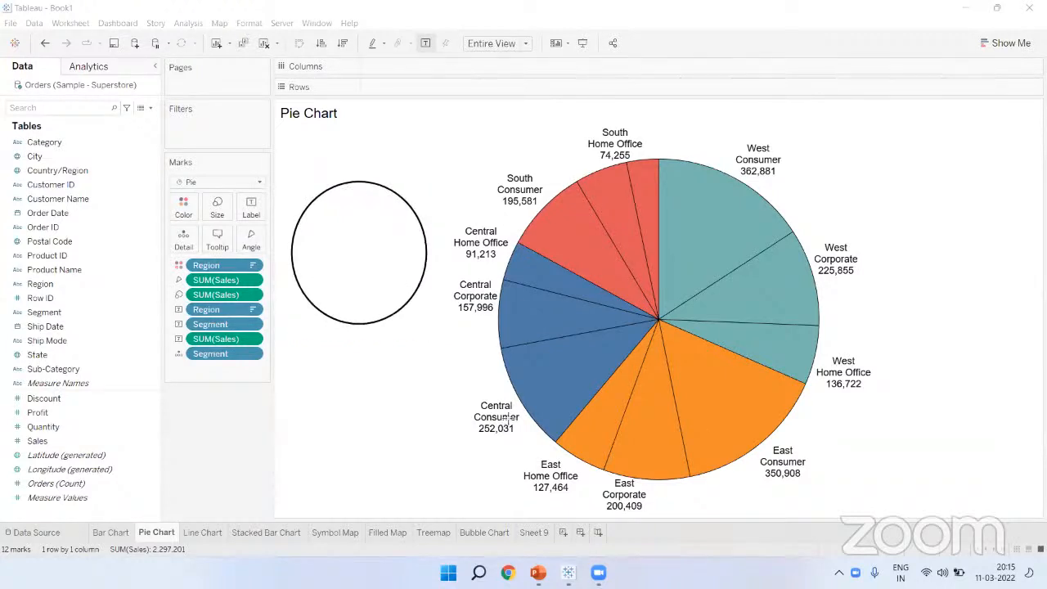
mouse_move(353, 198)
left_mouse_down()
mouse_move(352, 184)
mouse_move(363, 250)
mouse_move(426, 277)
mouse_move(365, 260)
mouse_move(334, 309)
left_mouse_up()
mouse_move(292, 234)
left_mouse_down()
mouse_move(357, 259)
mouse_move(330, 320)
left_mouse_up()
left_click_drag(386, 209, 389, 230)
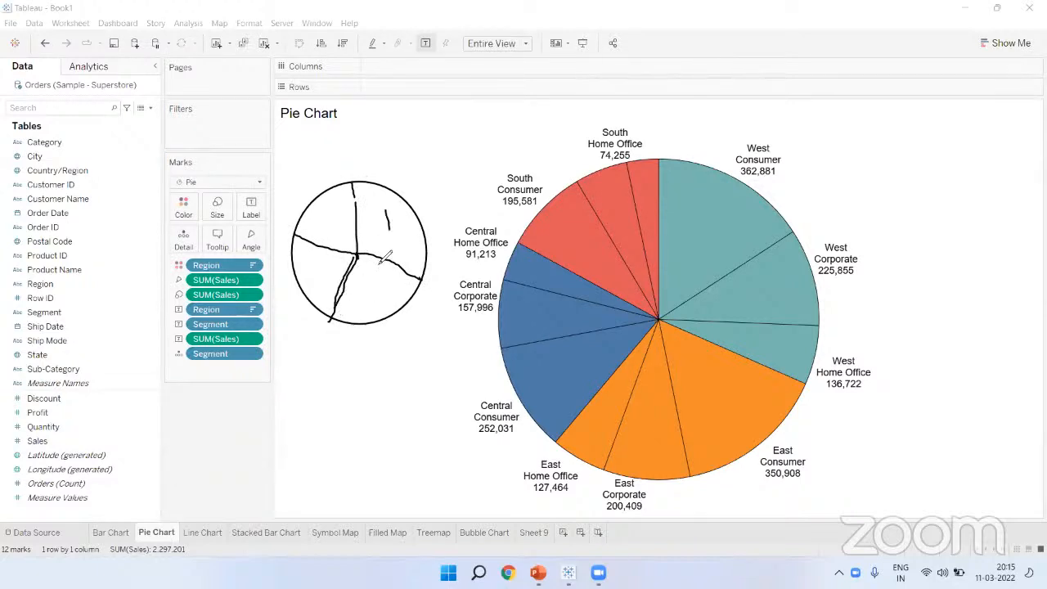
left_click_drag(385, 277, 401, 290)
left_click_drag(307, 268, 316, 282)
left_click_drag(325, 213, 344, 237)
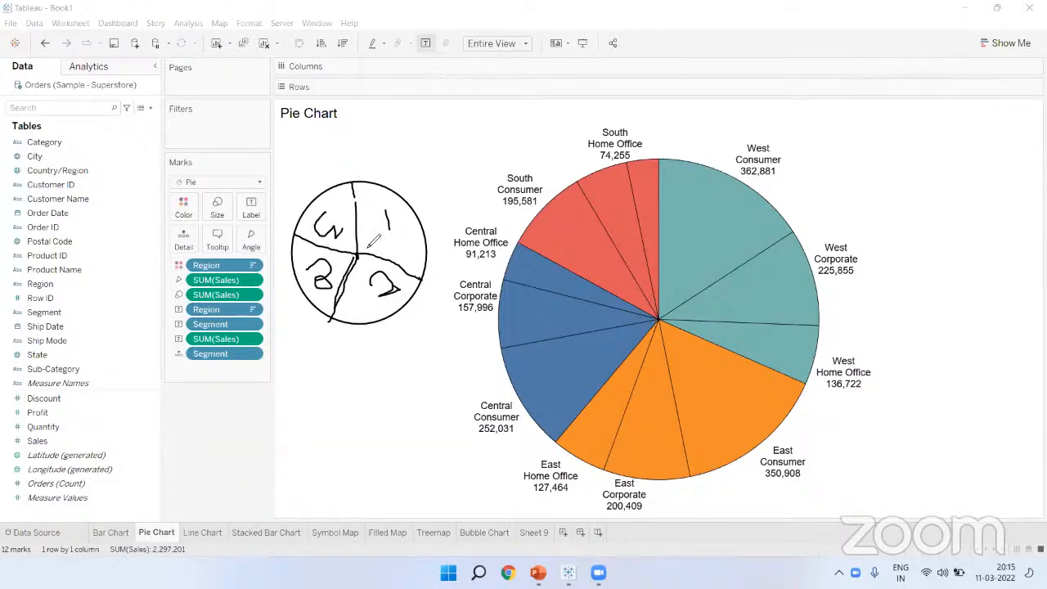
mouse_move(362, 190)
left_mouse_down()
mouse_move(389, 211)
mouse_move(386, 239)
mouse_move(400, 233)
mouse_move(408, 246)
left_mouse_up()
left_click_drag(395, 224, 427, 238)
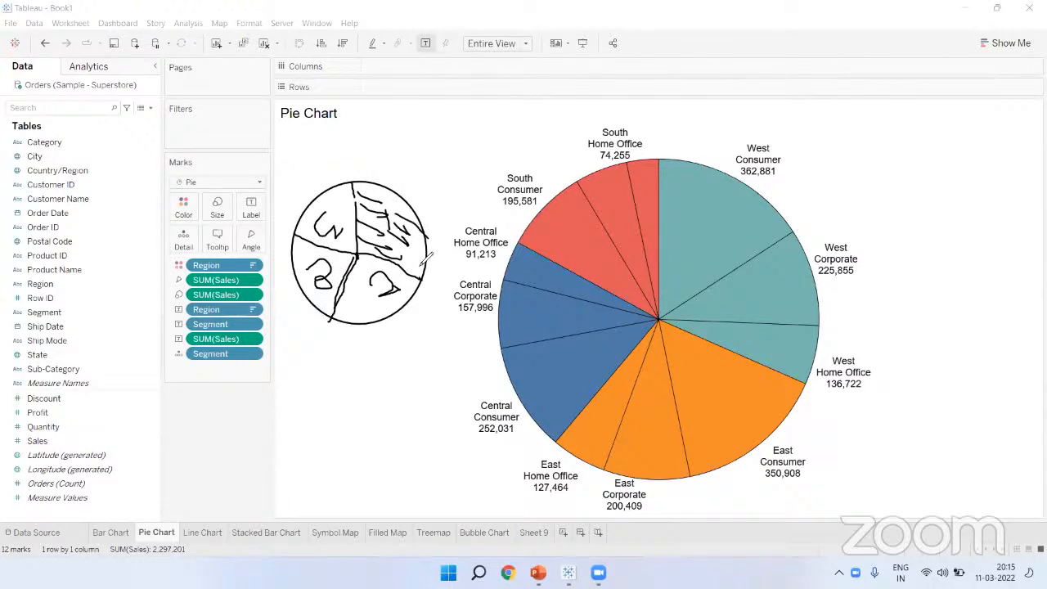
Step: Point out Sales as the slice-angle measure, outline the West slices, then clear the ink
mouse_move(244, 251)
left_mouse_down()
mouse_move(266, 250)
mouse_move(260, 218)
mouse_move(260, 247)
left_mouse_up()
mouse_move(174, 286)
left_mouse_down()
mouse_move(260, 270)
mouse_move(172, 282)
mouse_move(180, 273)
left_mouse_up()
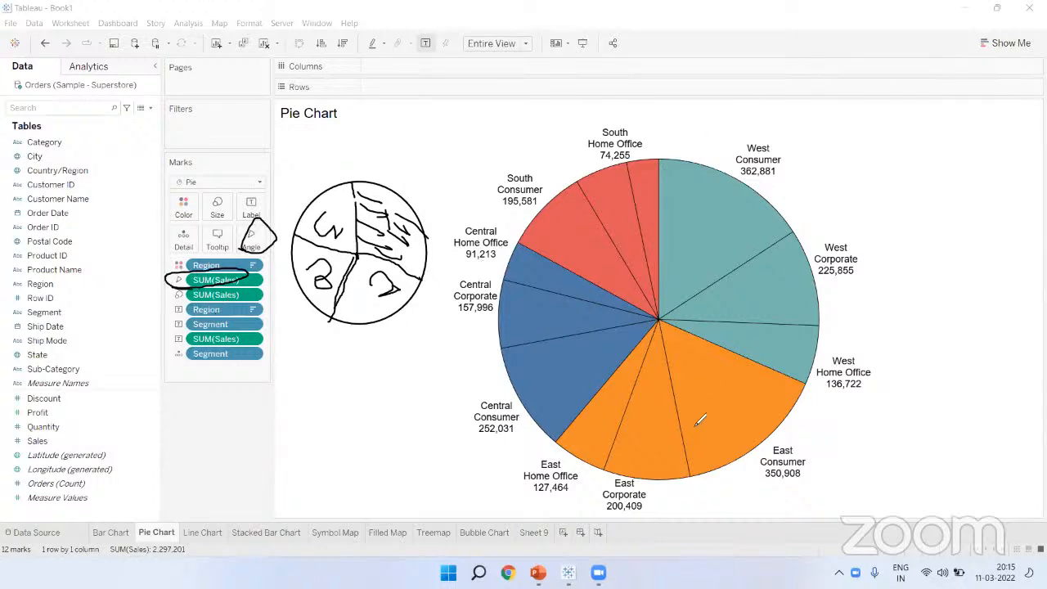
mouse_move(658, 160)
left_mouse_down()
mouse_move(667, 313)
mouse_move(654, 188)
mouse_move(658, 295)
mouse_move(815, 394)
left_mouse_up()
left_click_drag(645, 274, 683, 331)
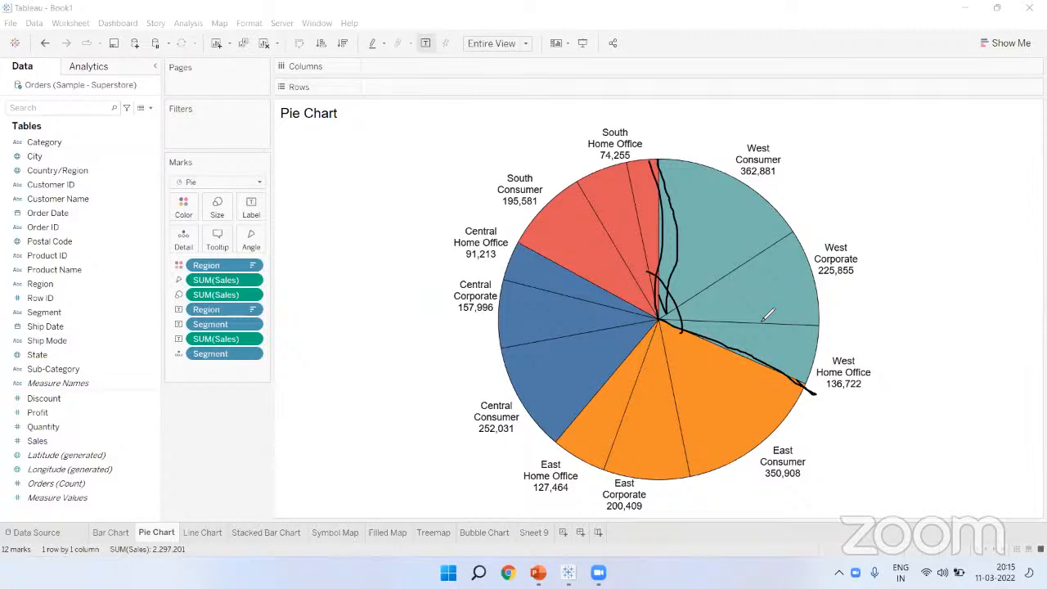
left_click(712, 75)
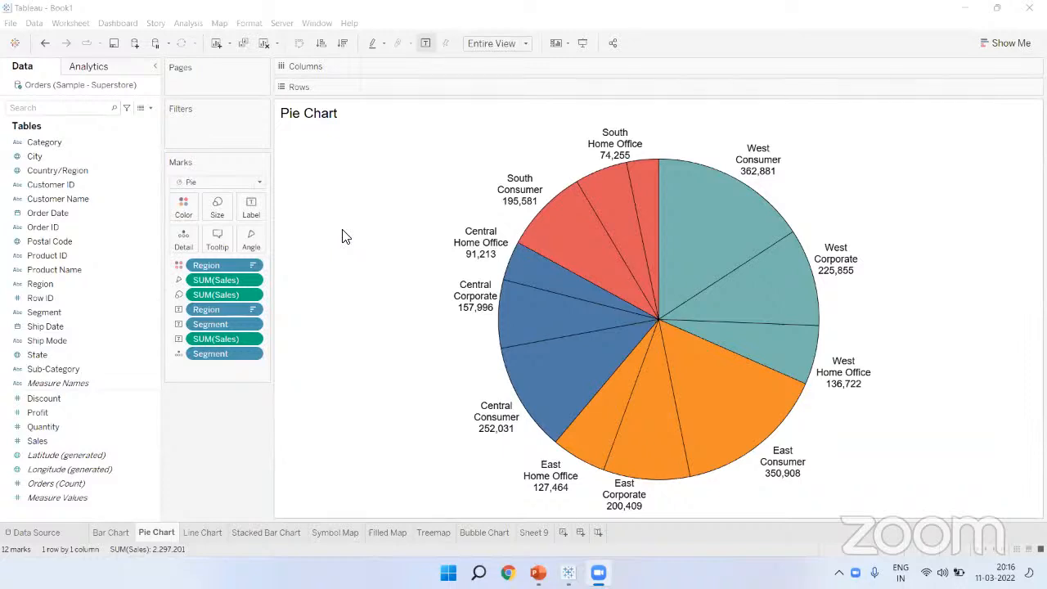
Step: Switch the Category wise Sales bars to Average sales, then back to Sum
left_click(105, 528)
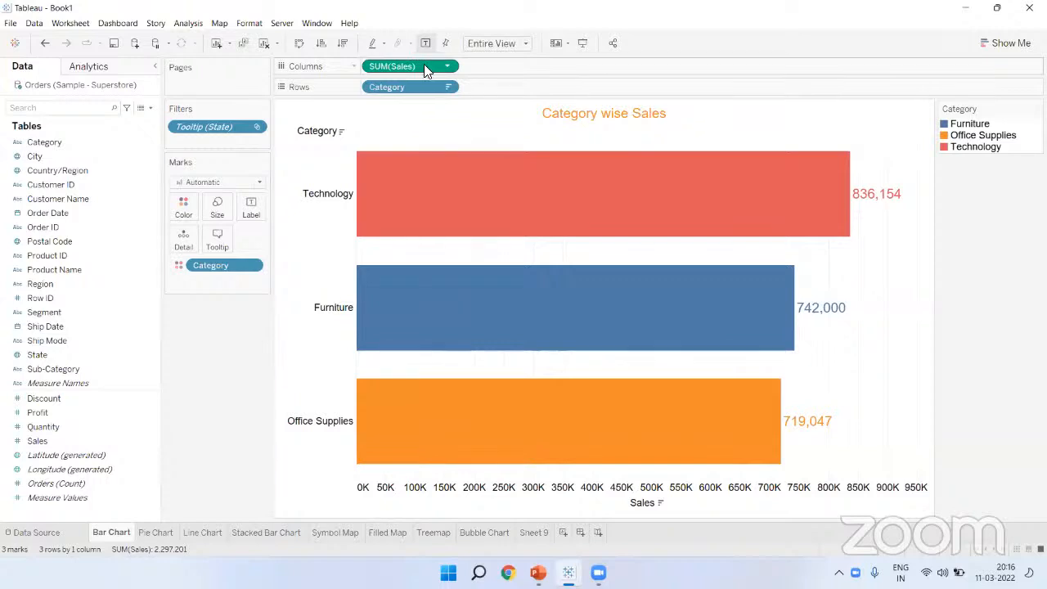
left_click(447, 66)
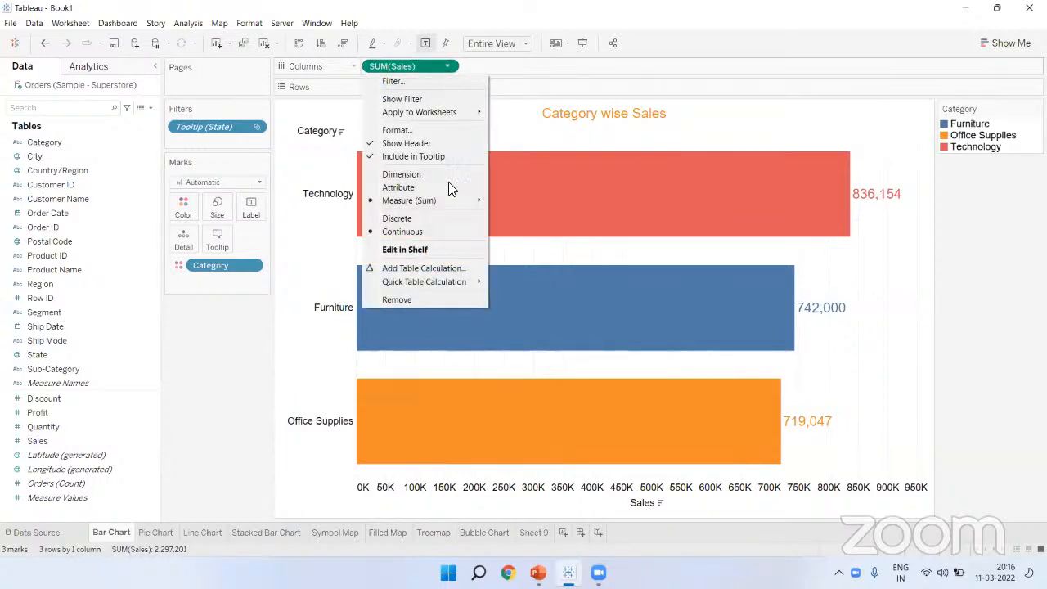
mouse_move(452, 200)
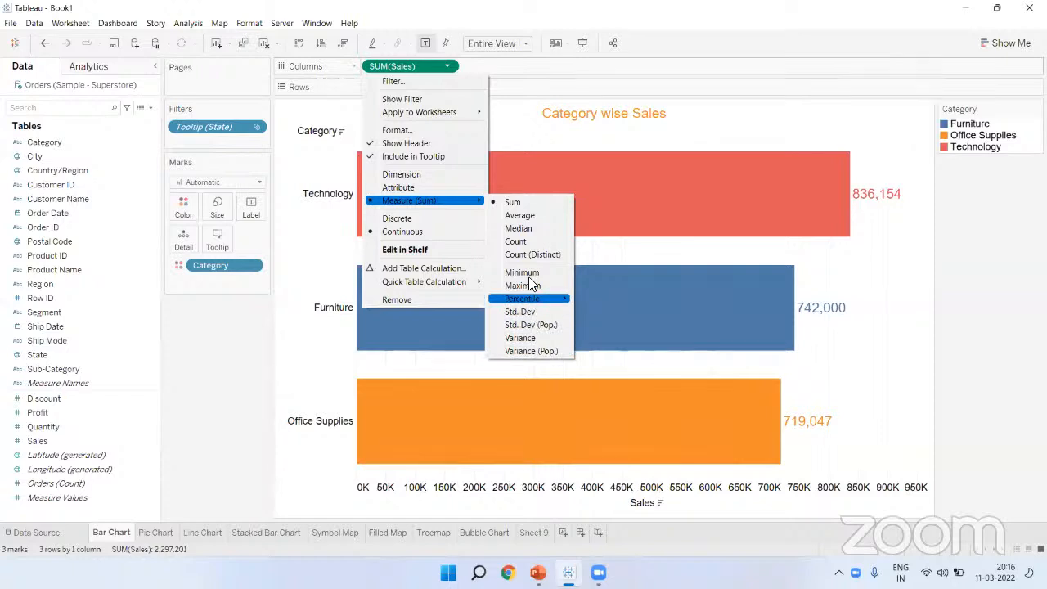
left_click(521, 216)
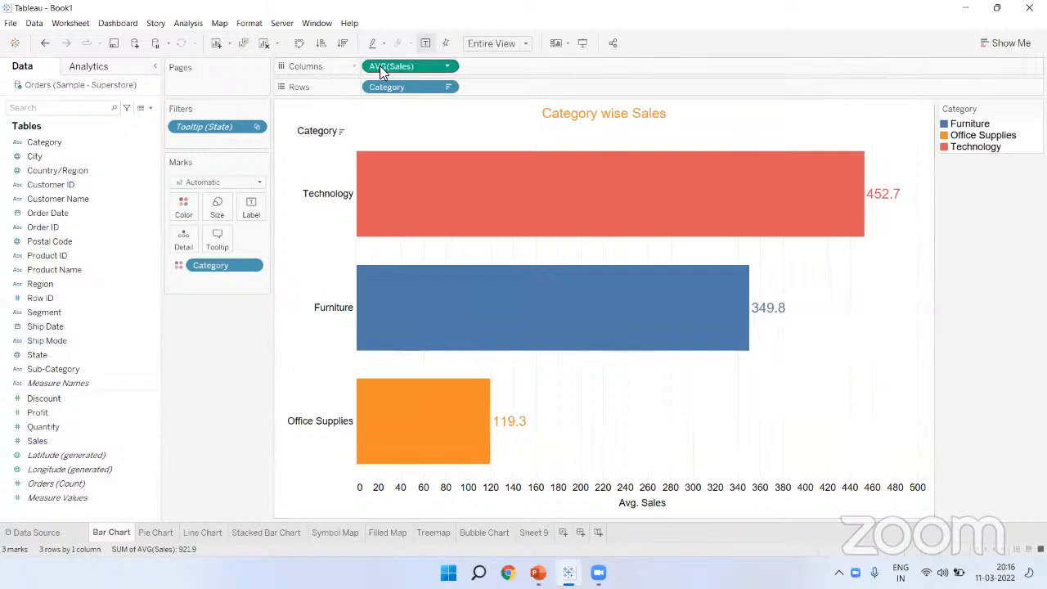
left_click(448, 67)
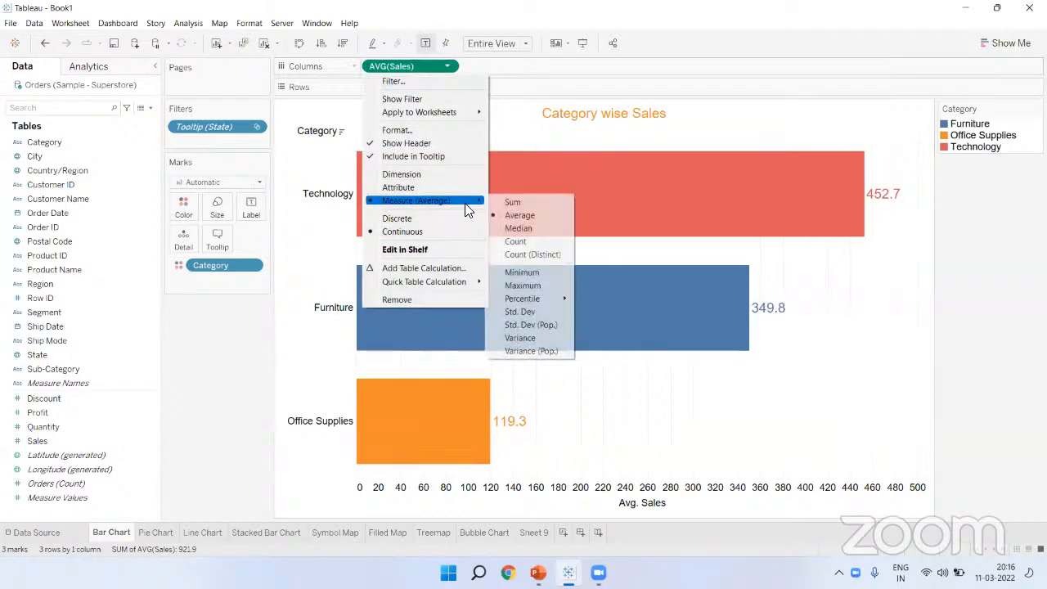
left_click(508, 202)
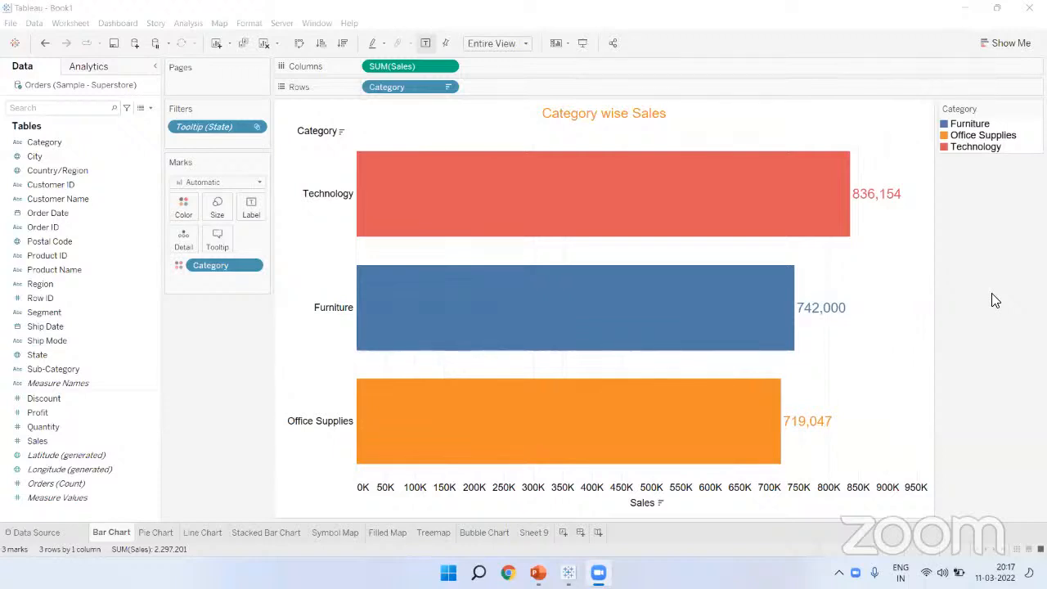
left_click(270, 397)
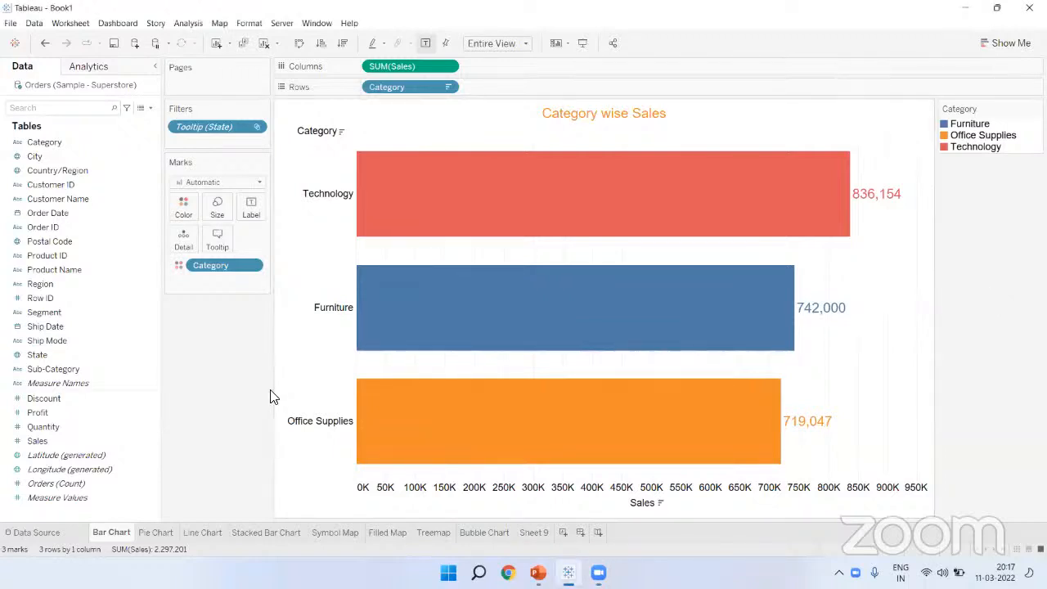
Step: Go to the Stacked Bar Chart sheet and drag the Size slider left to narrow its bars
left_click(167, 534)
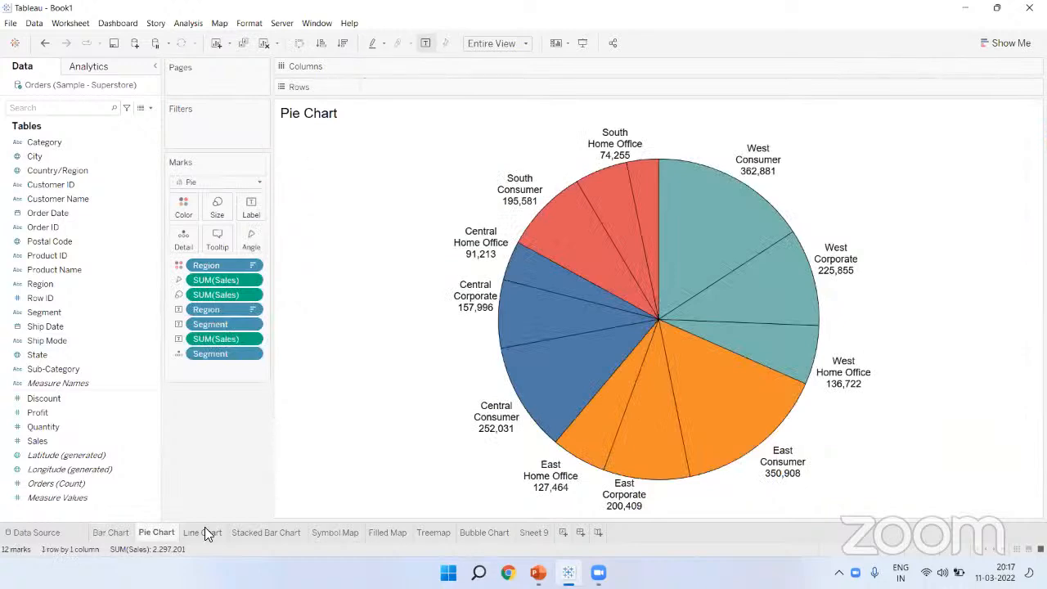
left_click(205, 530)
left_click(245, 532)
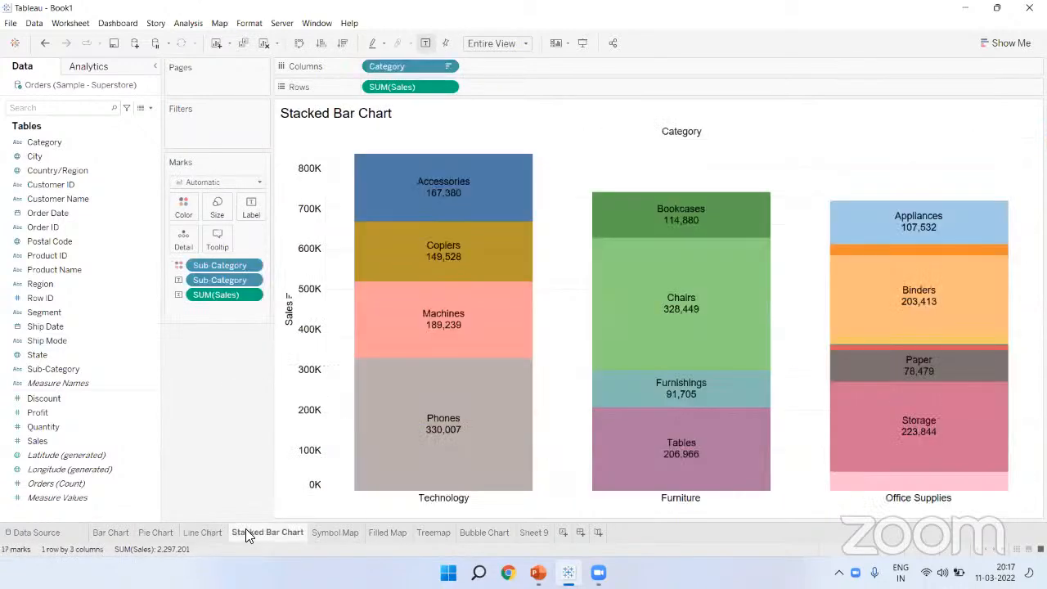
left_click(584, 150)
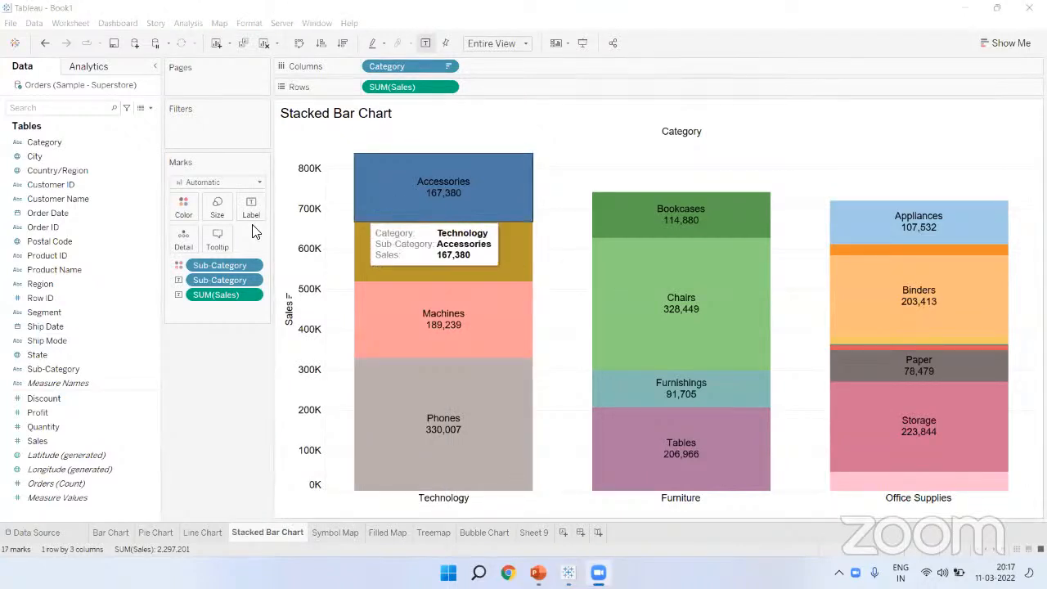
left_click(217, 208)
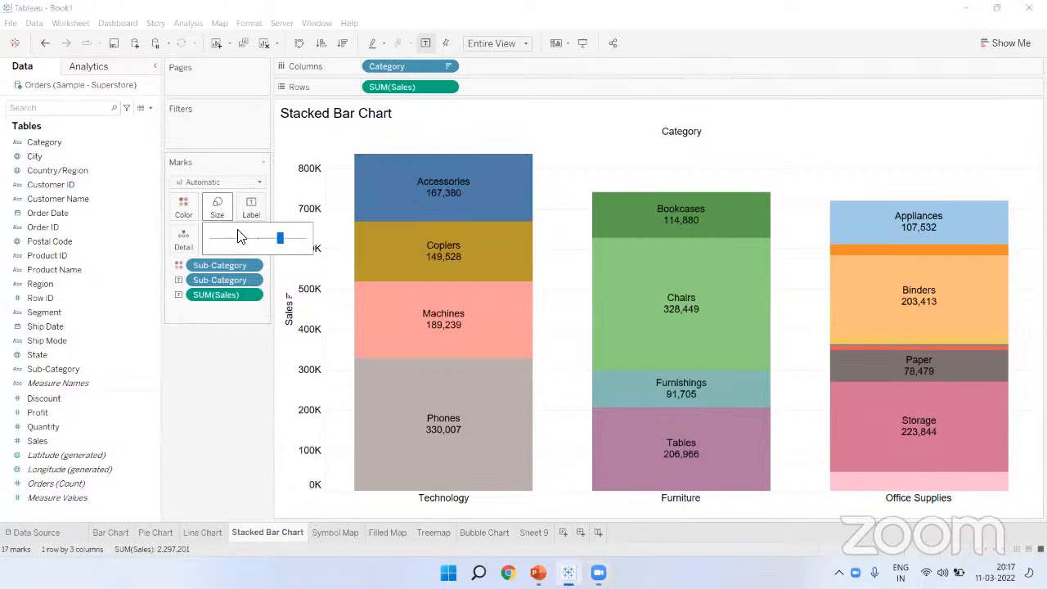
mouse_move(276, 239)
left_mouse_down()
mouse_move(227, 244)
mouse_move(258, 239)
left_mouse_up()
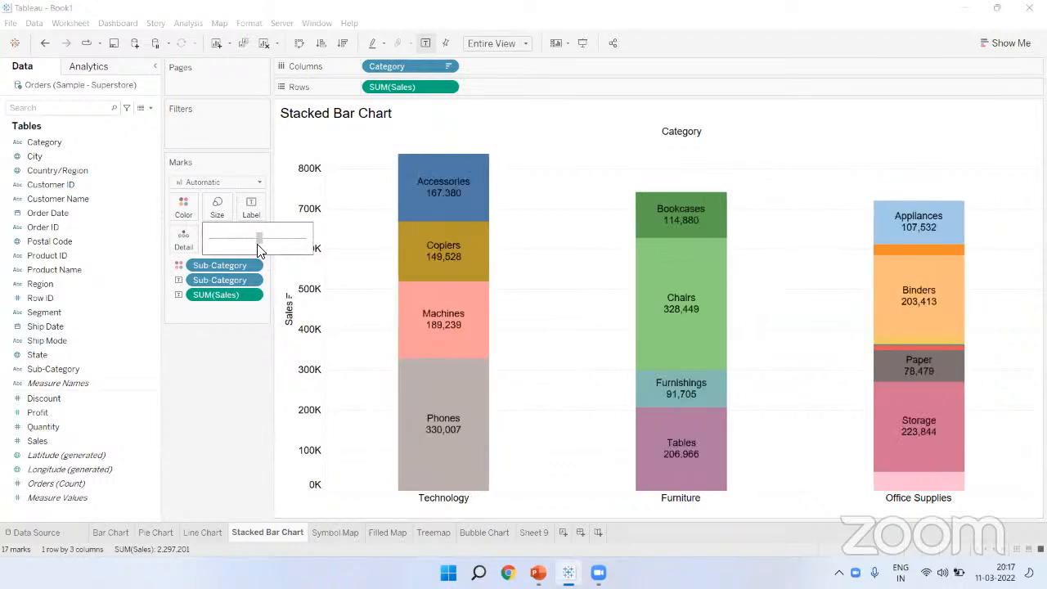
left_click(711, 69)
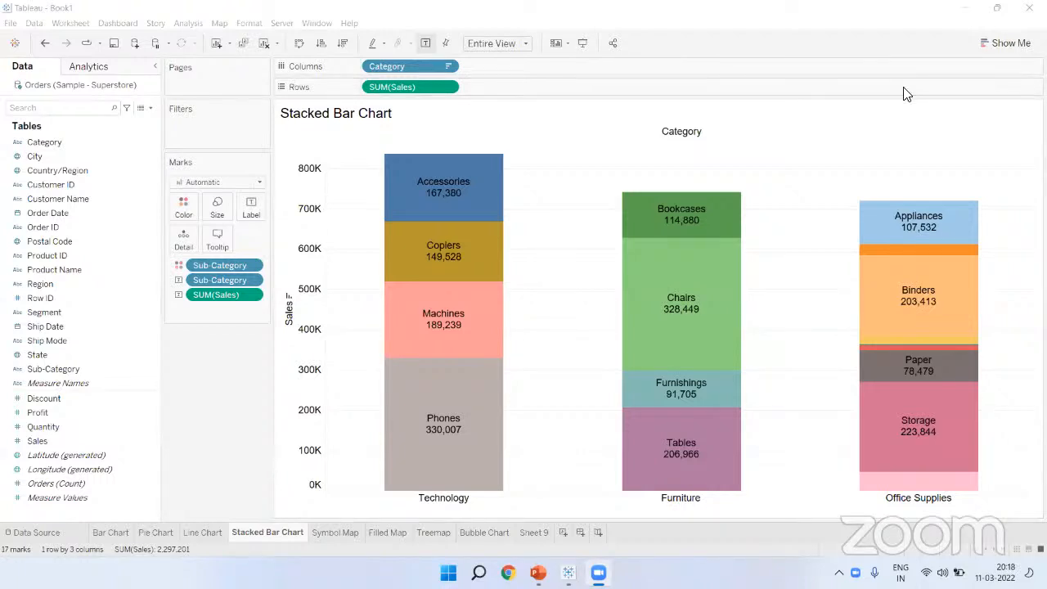
Step: On the Symbol Map, shrink then enlarge the state bubbles with the Size slider
left_click(340, 536)
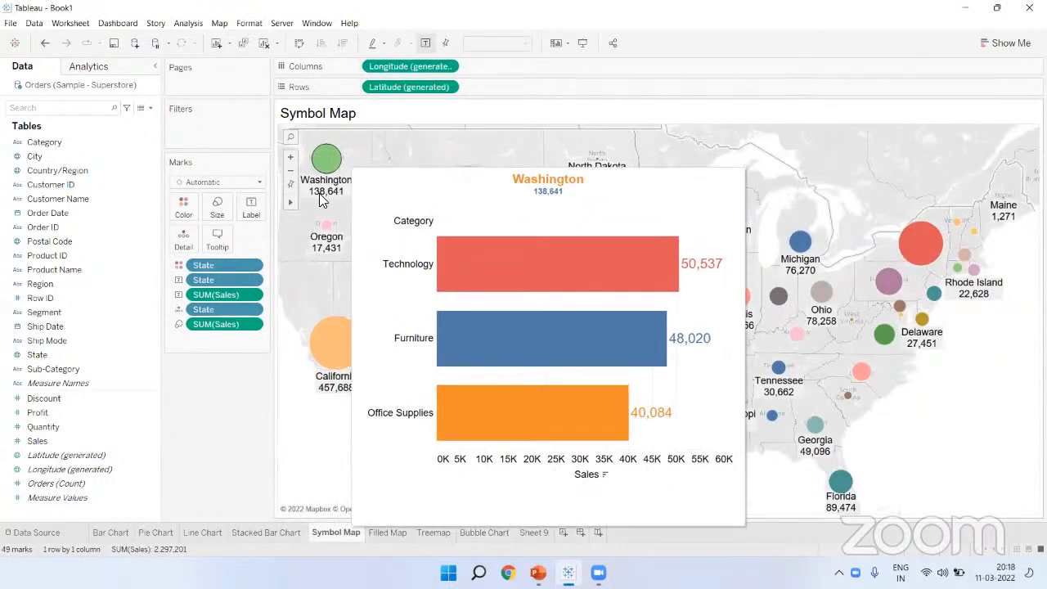
left_click(218, 205)
left_click_drag(284, 237, 228, 237)
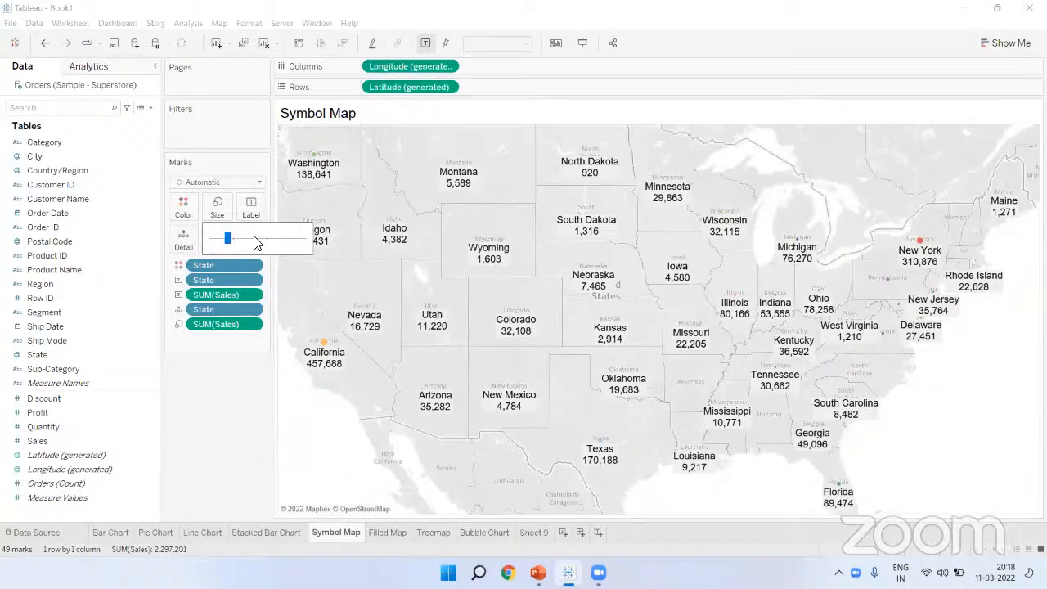
left_click_drag(229, 237, 291, 239)
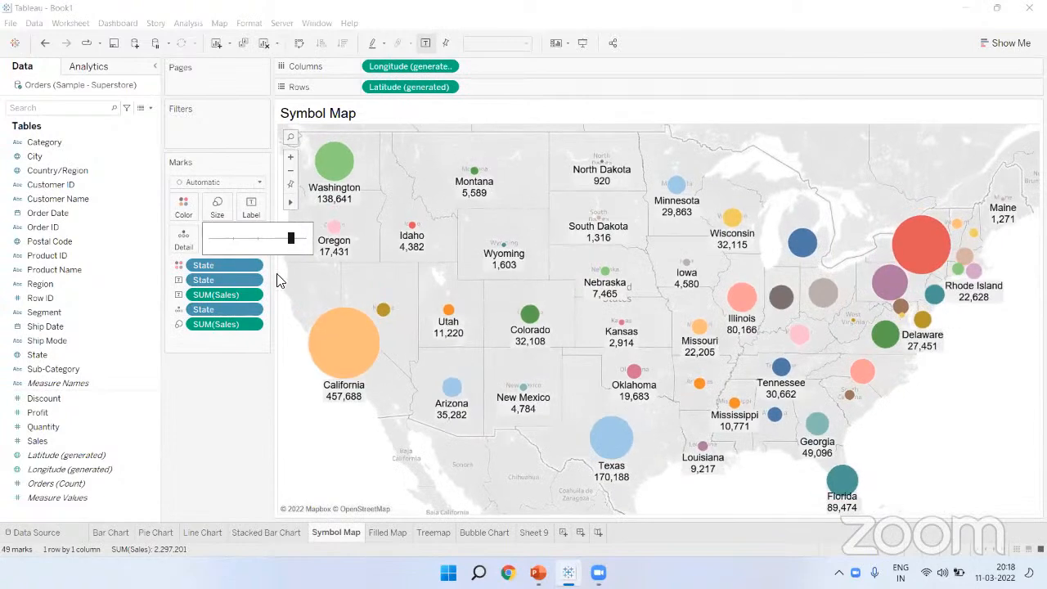
left_click(238, 393)
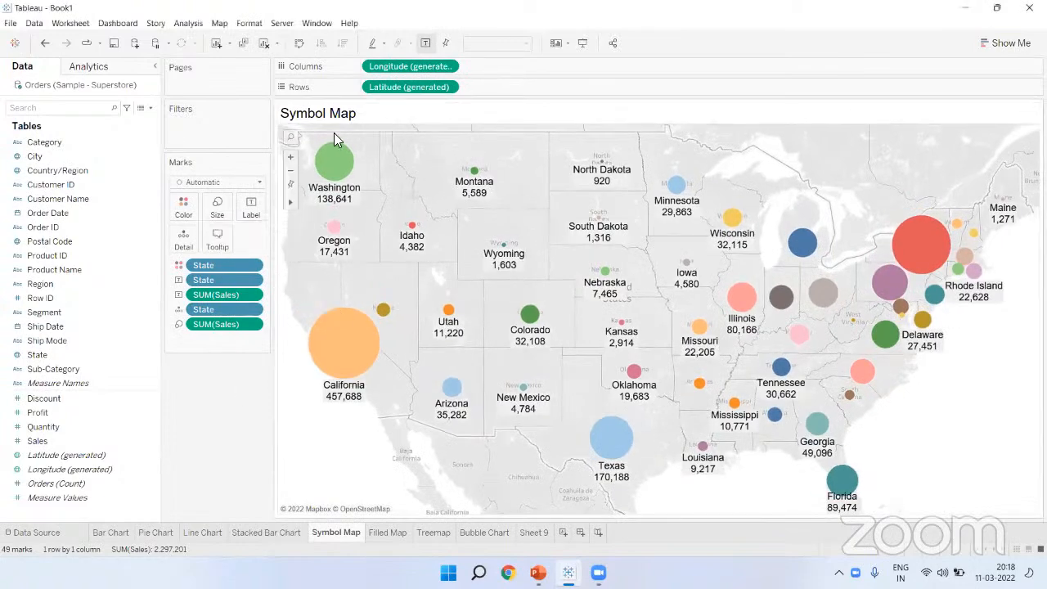
Step: Give the state bubbles black borders through the Color options
mouse_move(332, 156)
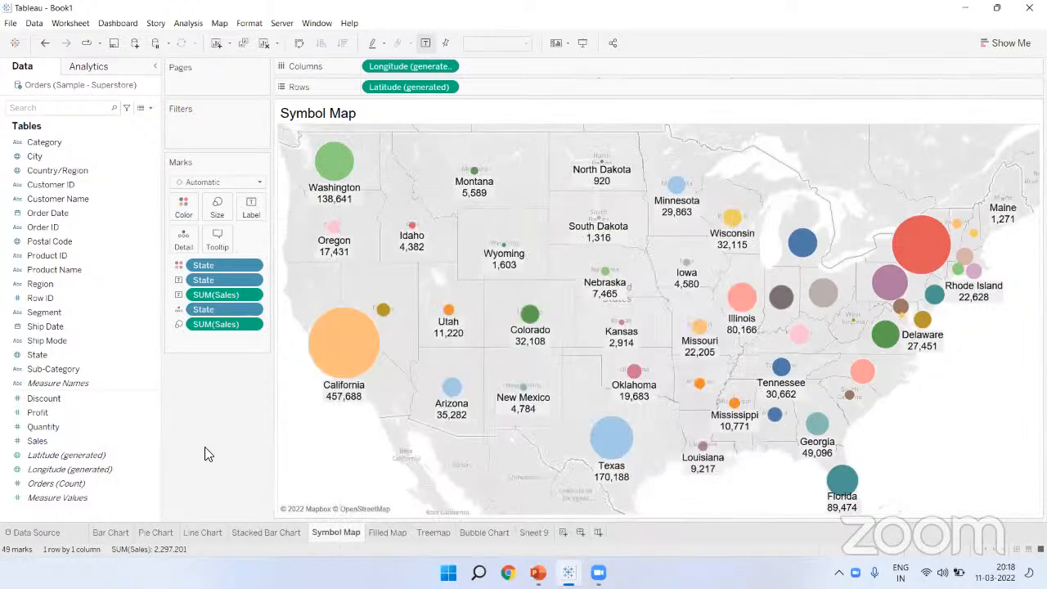
left_click(184, 208)
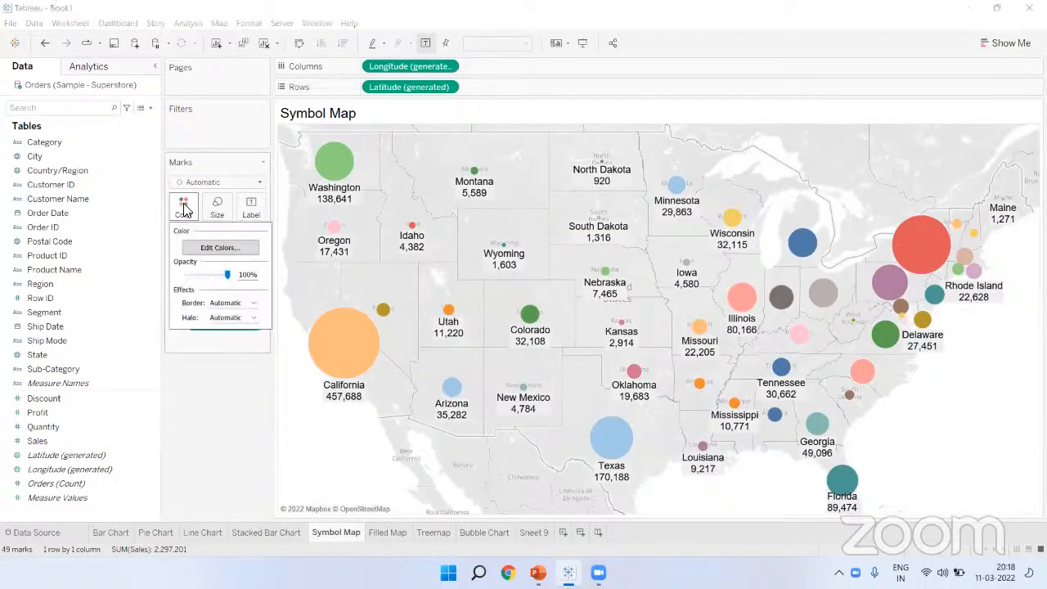
left_click(229, 302)
left_click(218, 354)
left_click(190, 378)
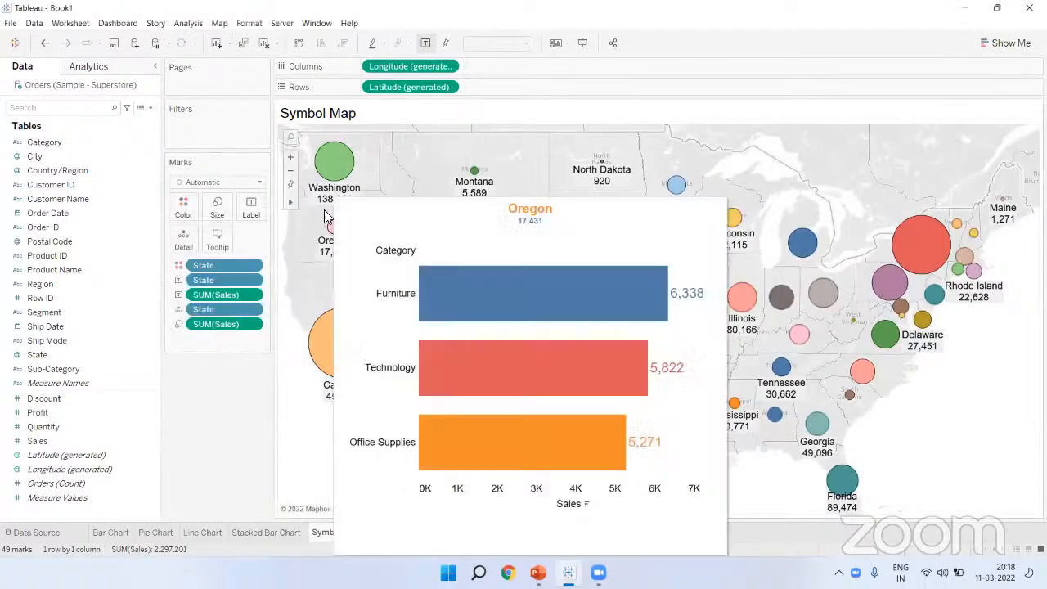
mouse_move(334, 162)
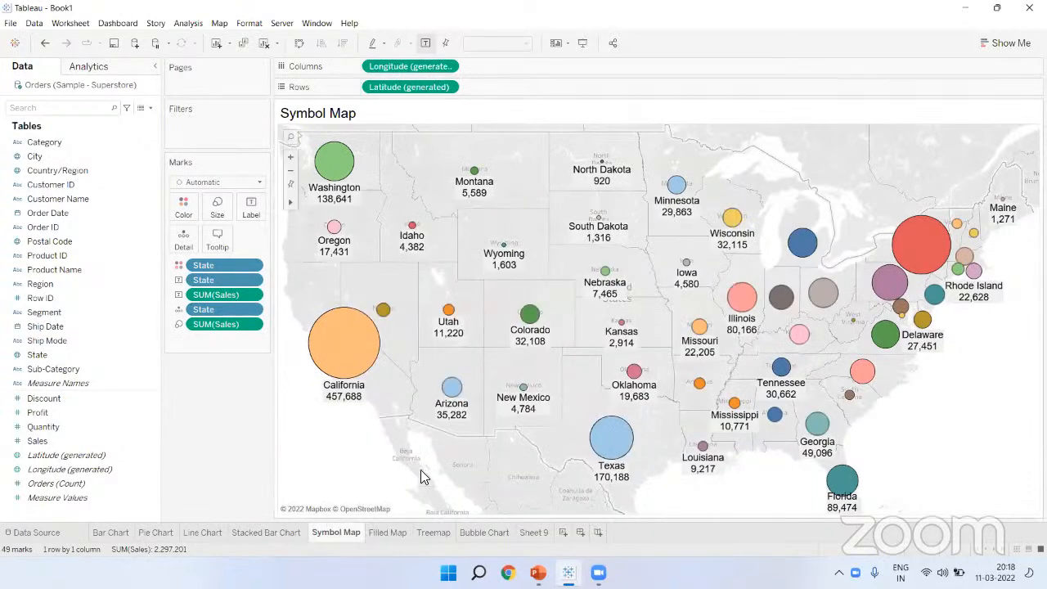
mouse_move(539, 317)
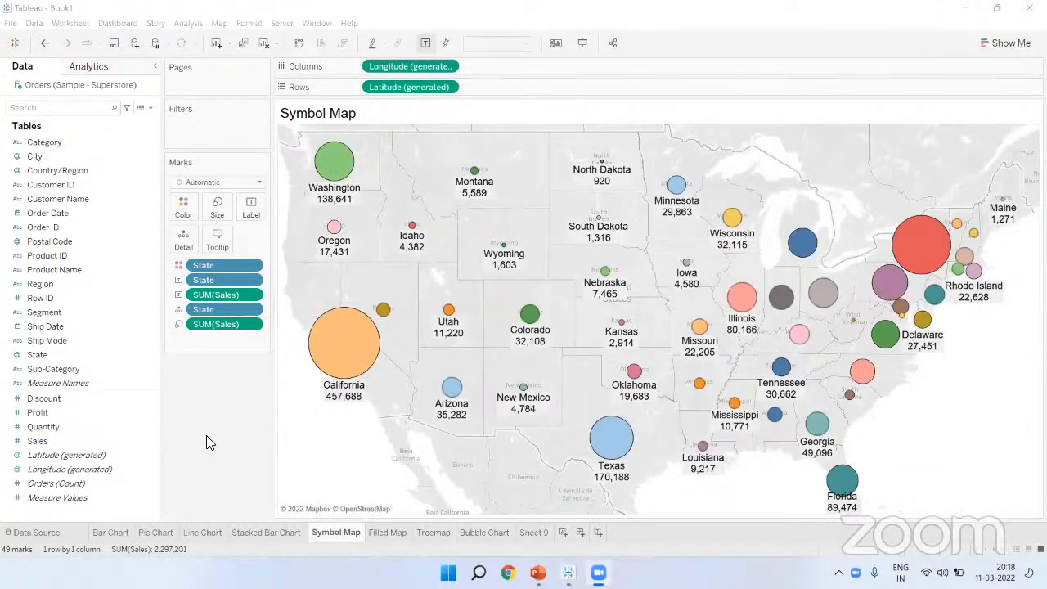
Step: Insert the Line Chart sheet (maxwidth 700) into the state tooltip beneath the Bar Chart
left_click(217, 235)
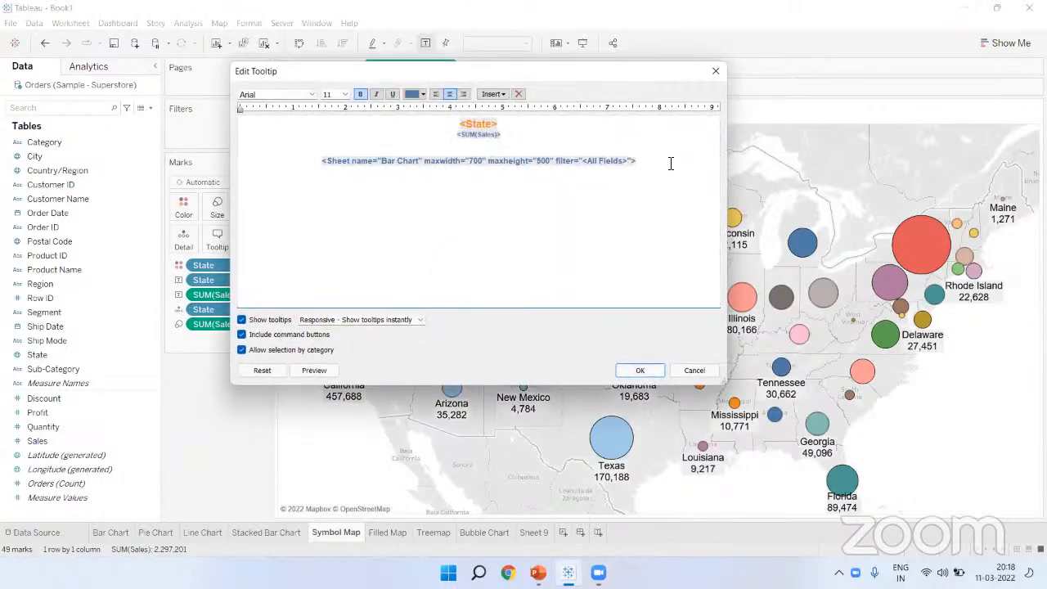
left_click(493, 94)
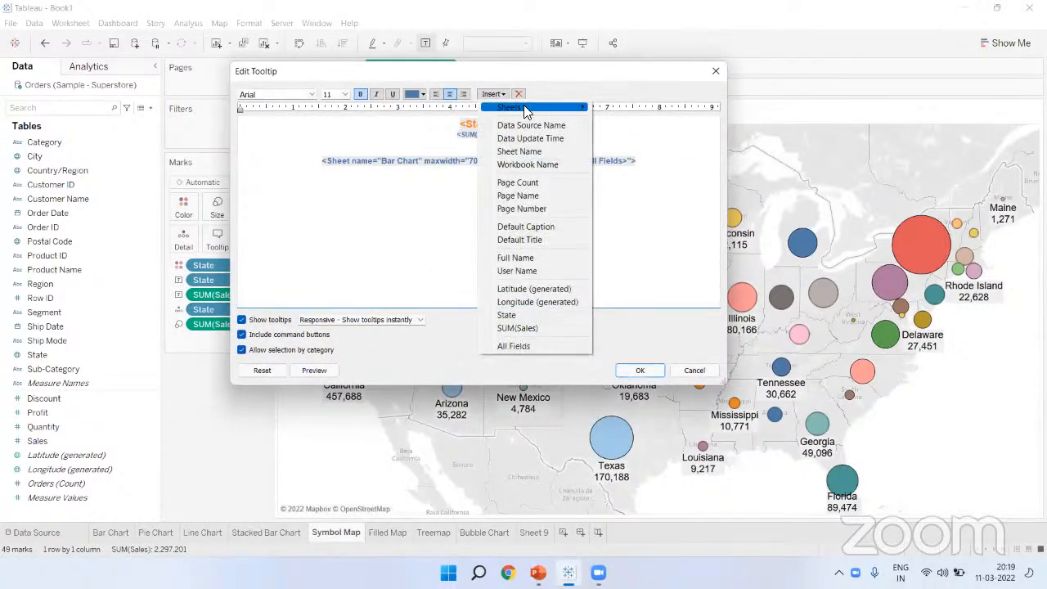
mouse_move(526, 112)
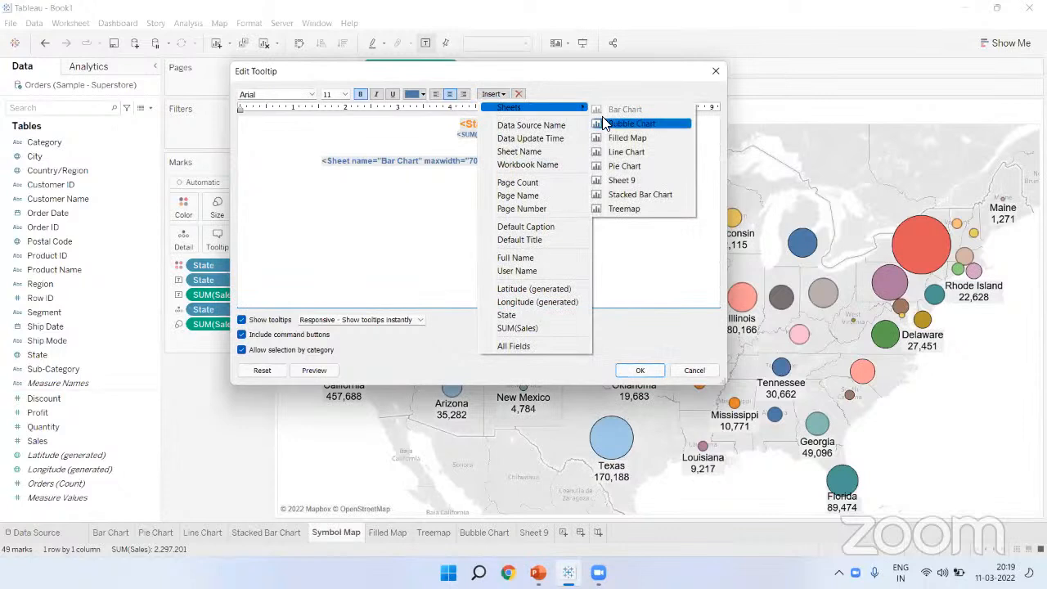
left_click(623, 152)
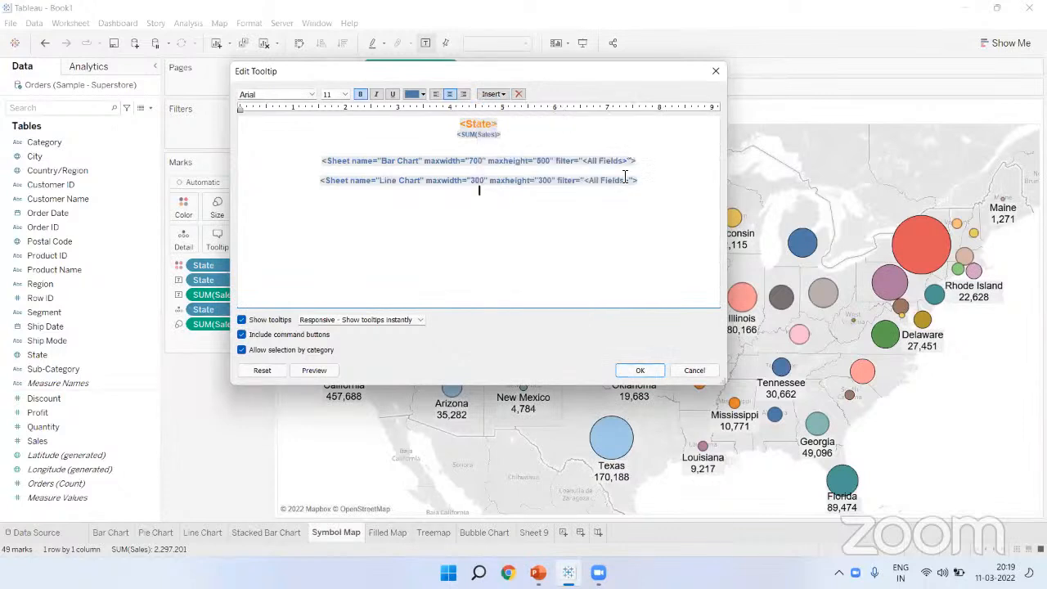
triple_click(480, 180)
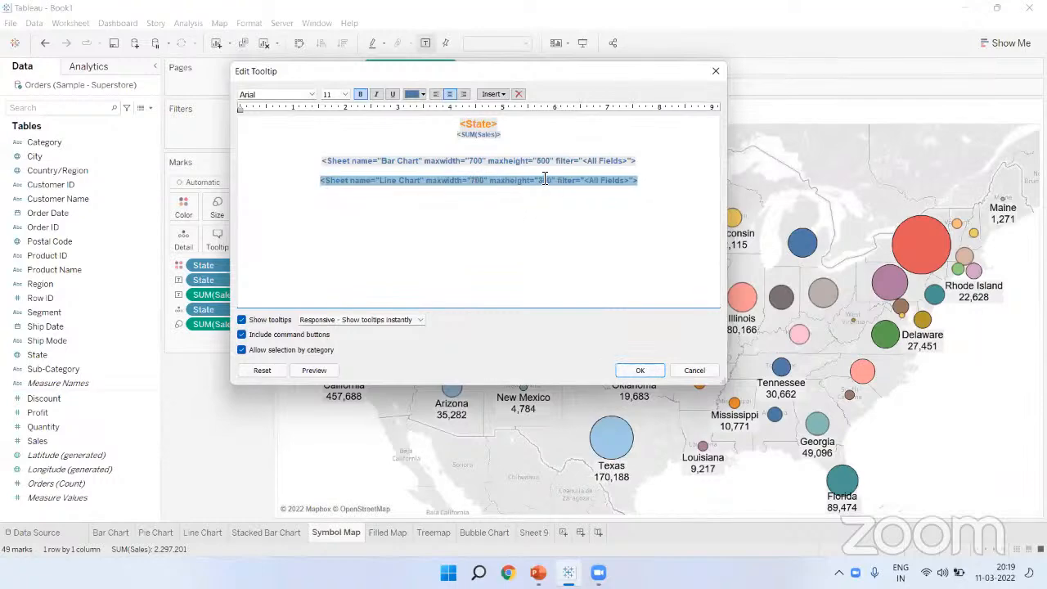
left_click(640, 370)
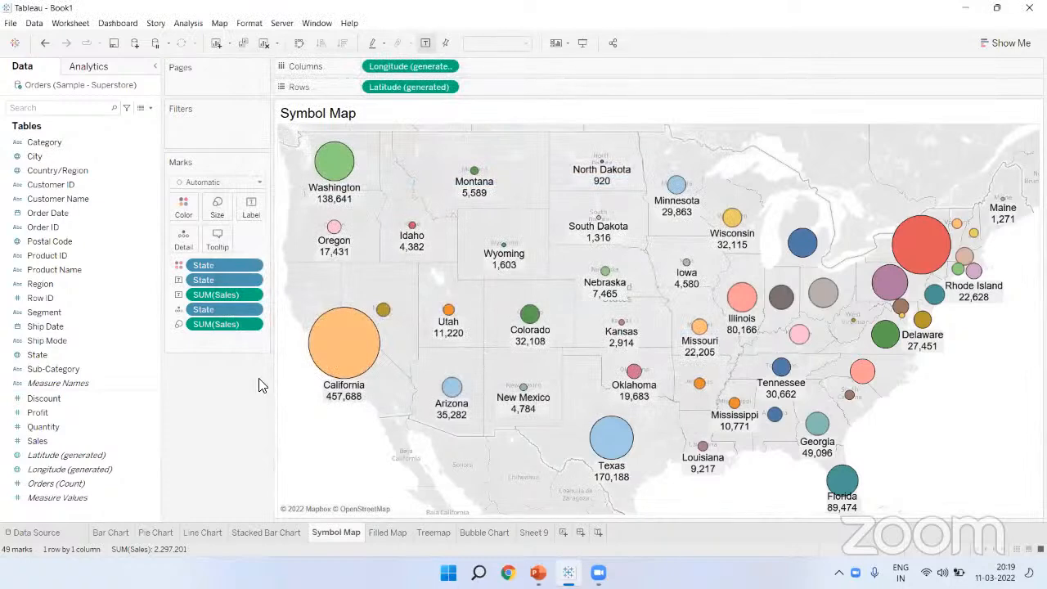
Step: Open the Symbol Map's Border colour choices, then close them without changing the circle borders
left_click(184, 210)
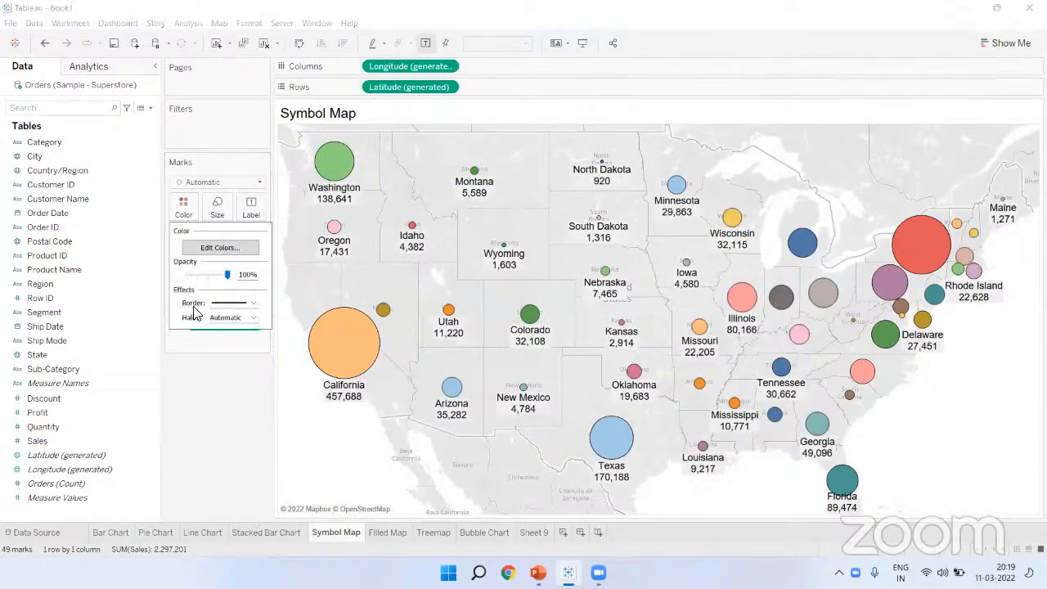
left_click(254, 304)
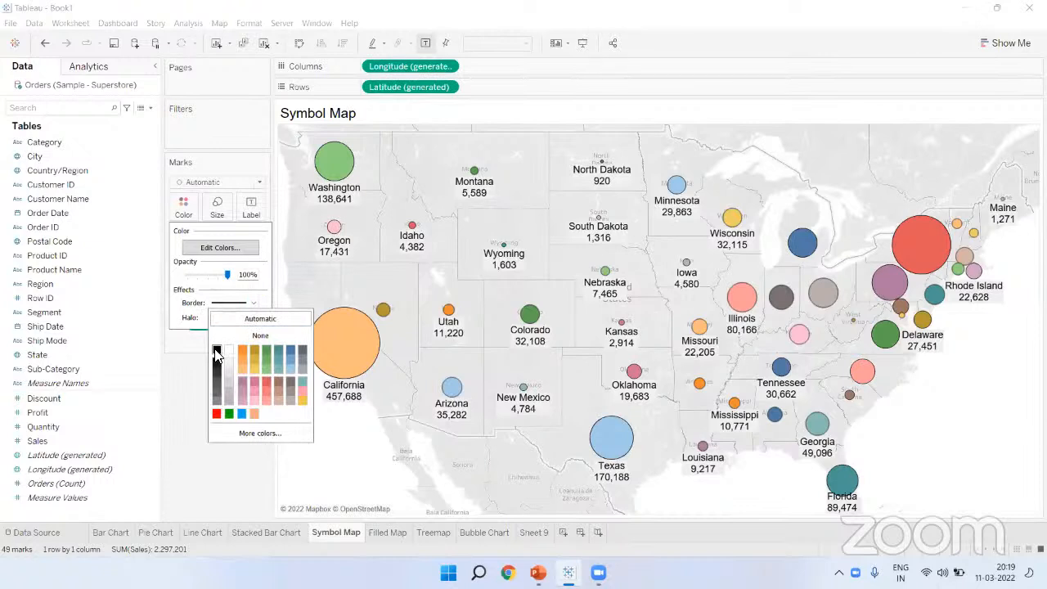
left_click(182, 346)
left_click(657, 59)
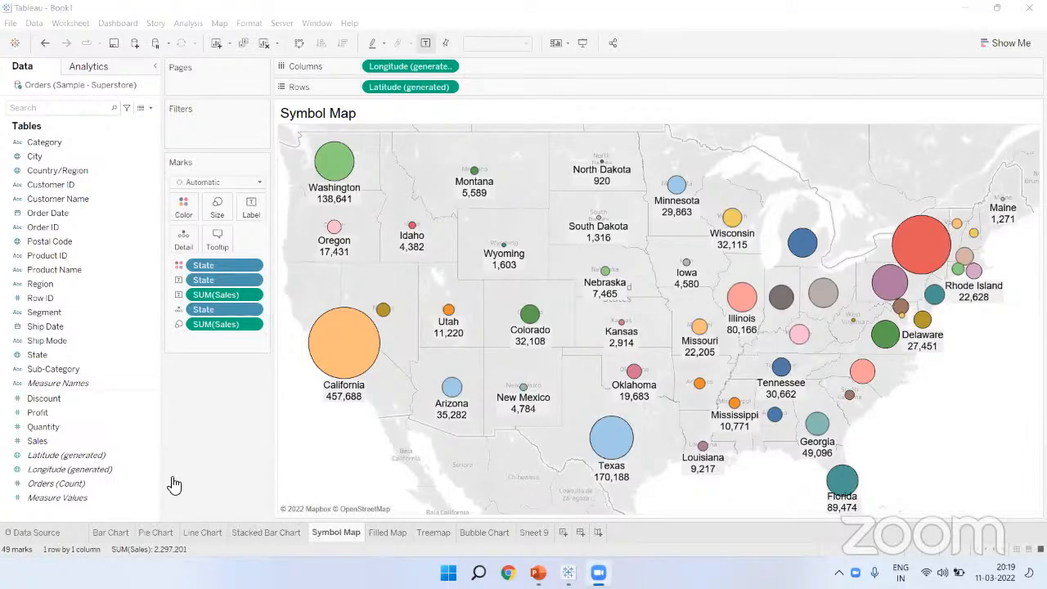
Step: On the Bar Chart sheet, lower the bars' opacity, then restore it to full
left_click(127, 531)
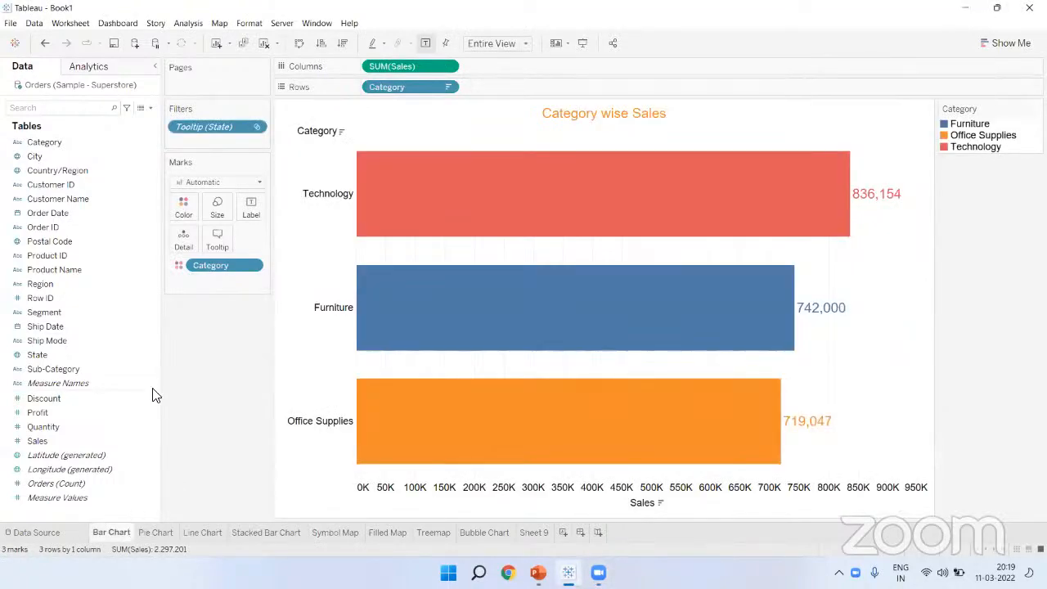
left_click(183, 205)
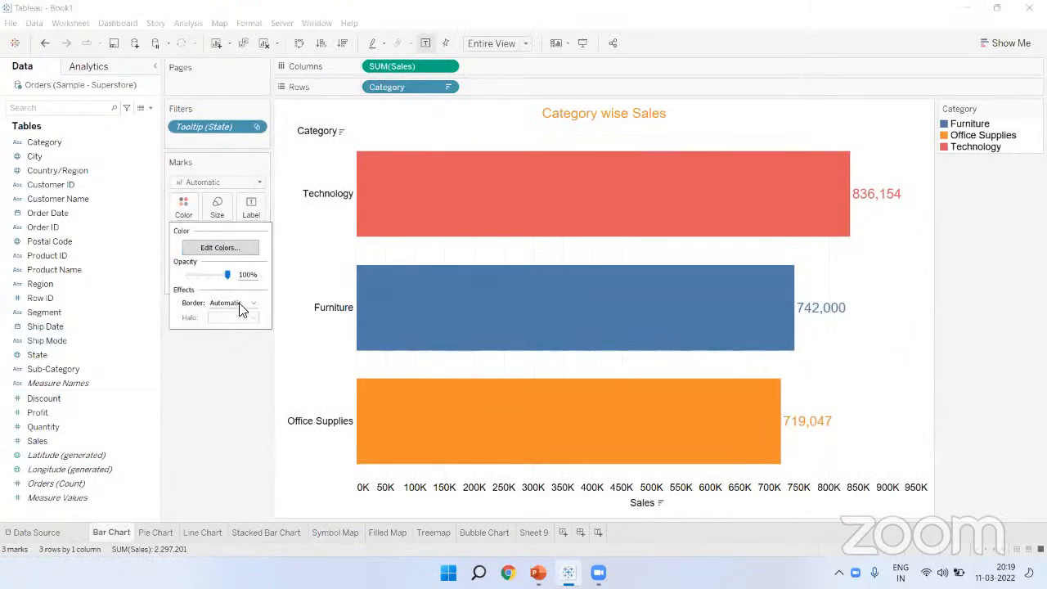
mouse_move(228, 274)
left_mouse_down()
mouse_move(209, 279)
mouse_move(221, 284)
left_mouse_up()
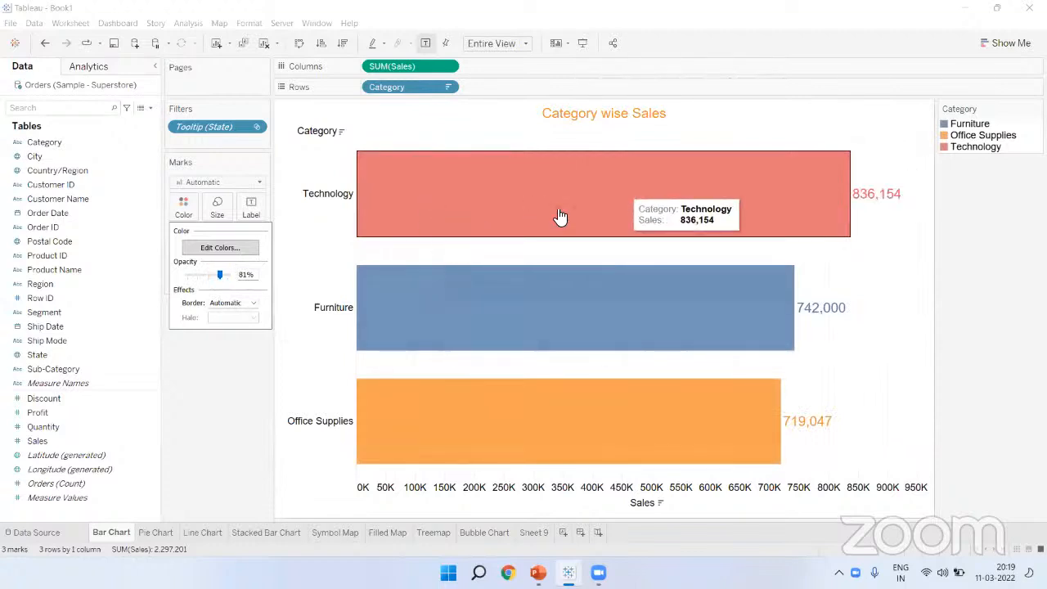
left_click_drag(223, 279, 222, 353)
Step: Replace Category with SUM(Sales) on Color so the bars get a blue gradient
left_click(229, 426)
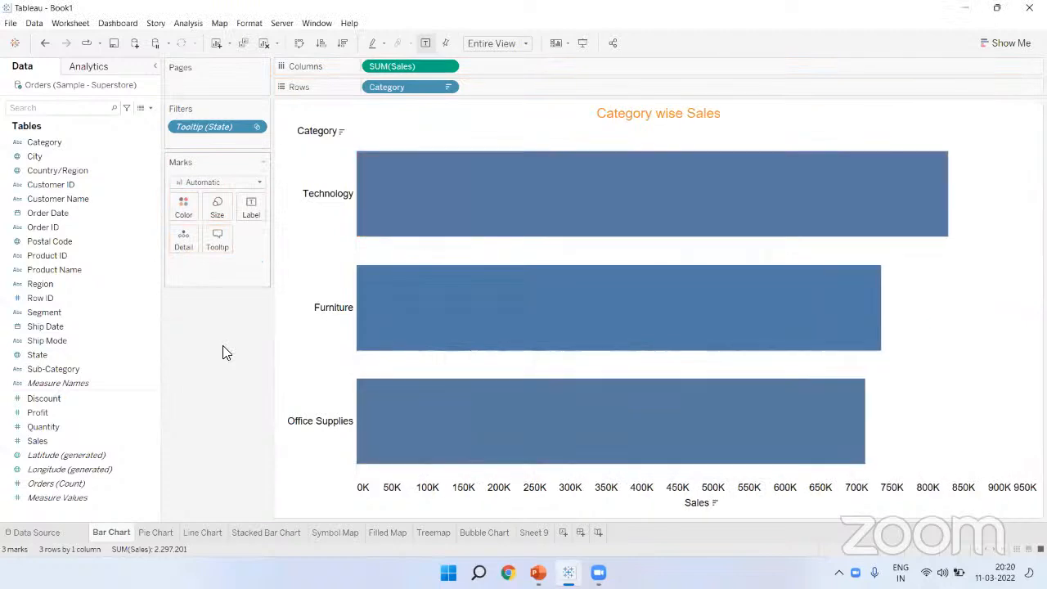
left_click_drag(65, 441, 181, 208)
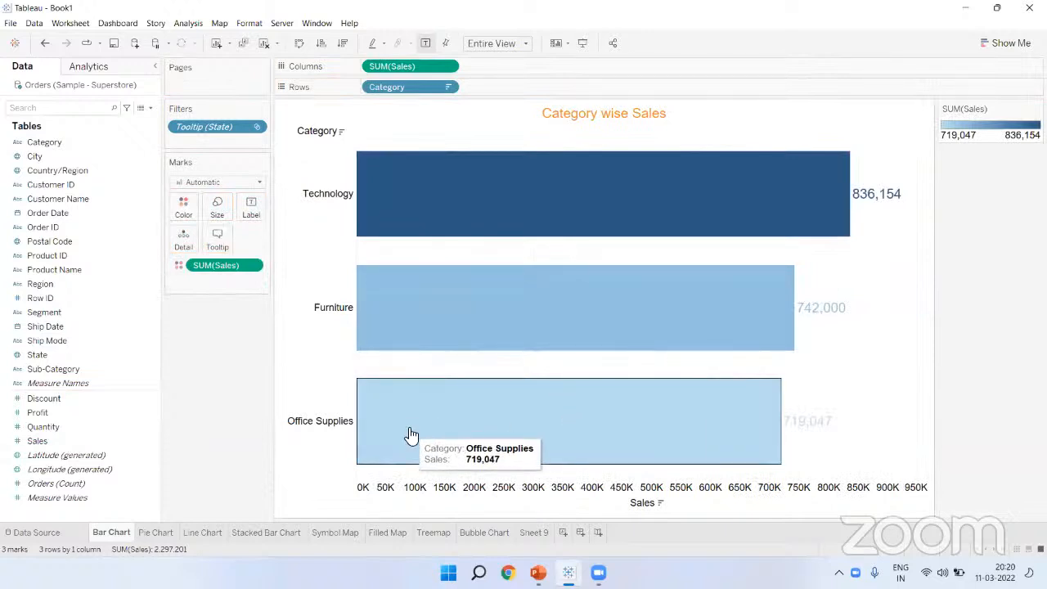
left_click(184, 206)
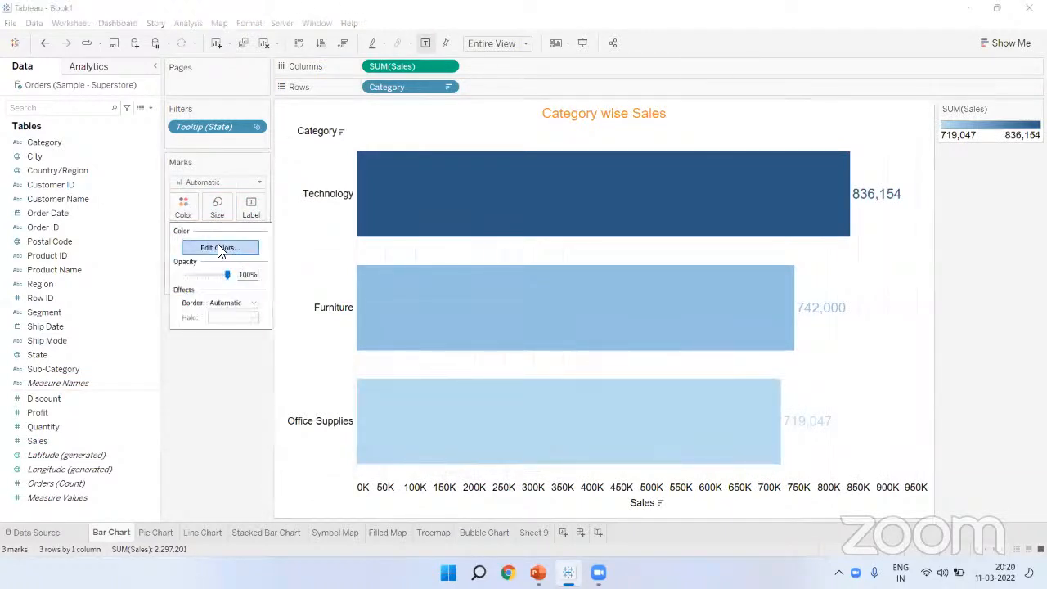
Step: Browse the Sales gradient palettes without changing them, then undo to restore Category colours
left_click(219, 247)
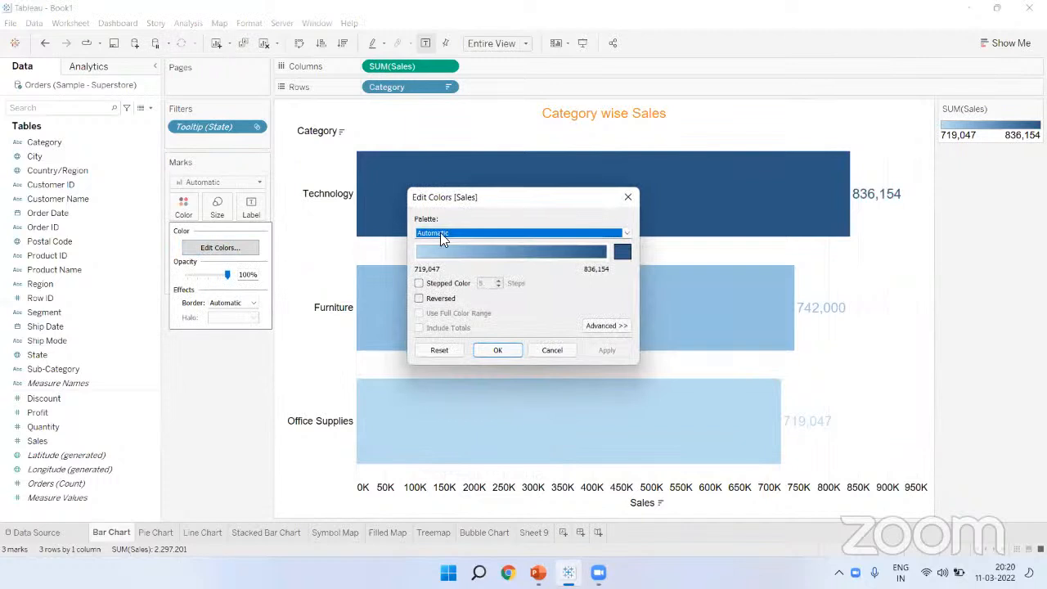
left_click(627, 233)
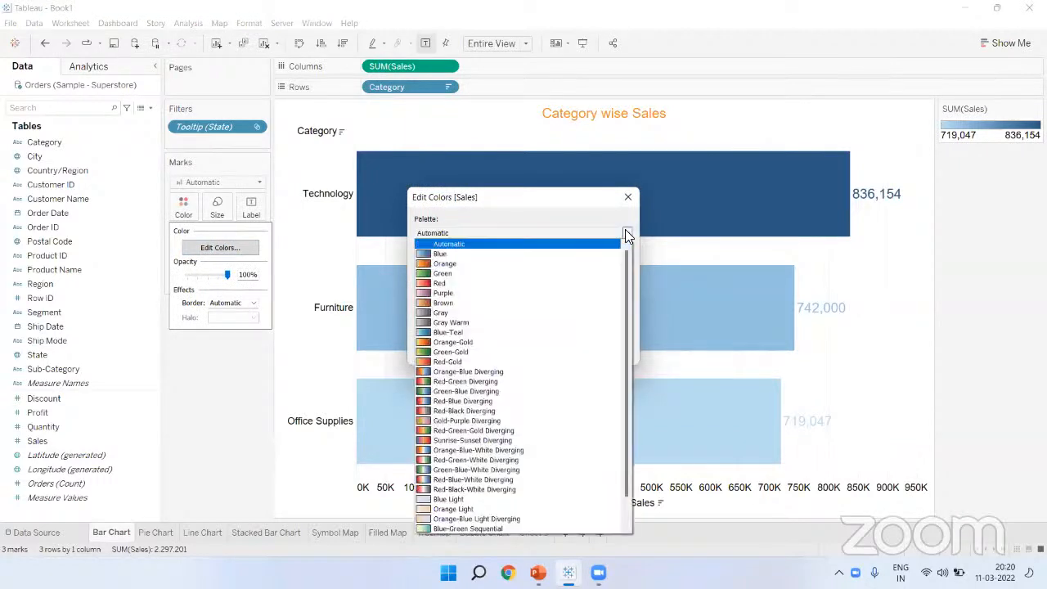
scroll(553, 391, "down", 1)
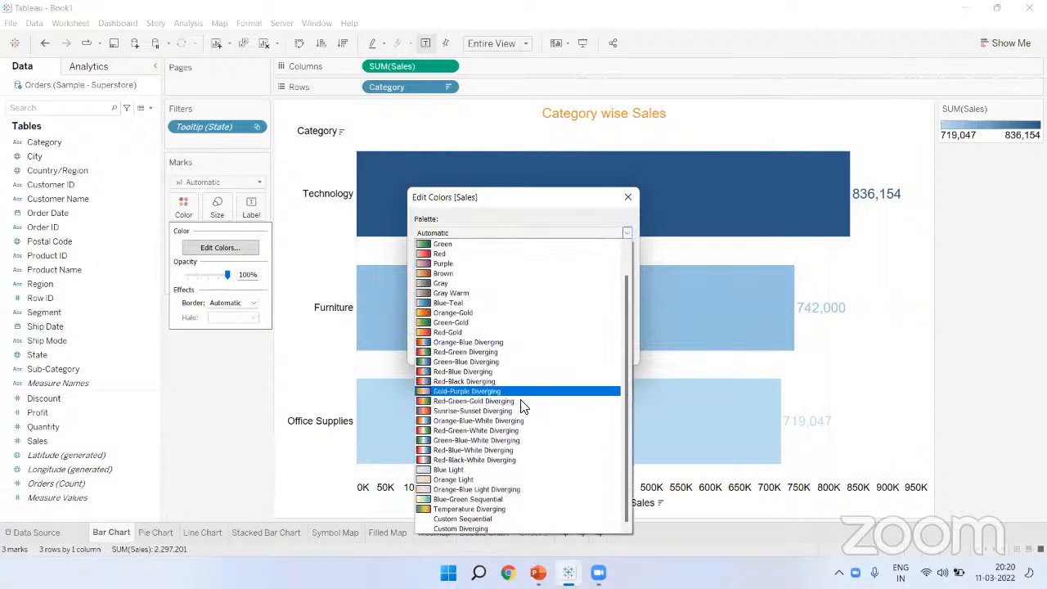
scroll(494, 423, "up", 1)
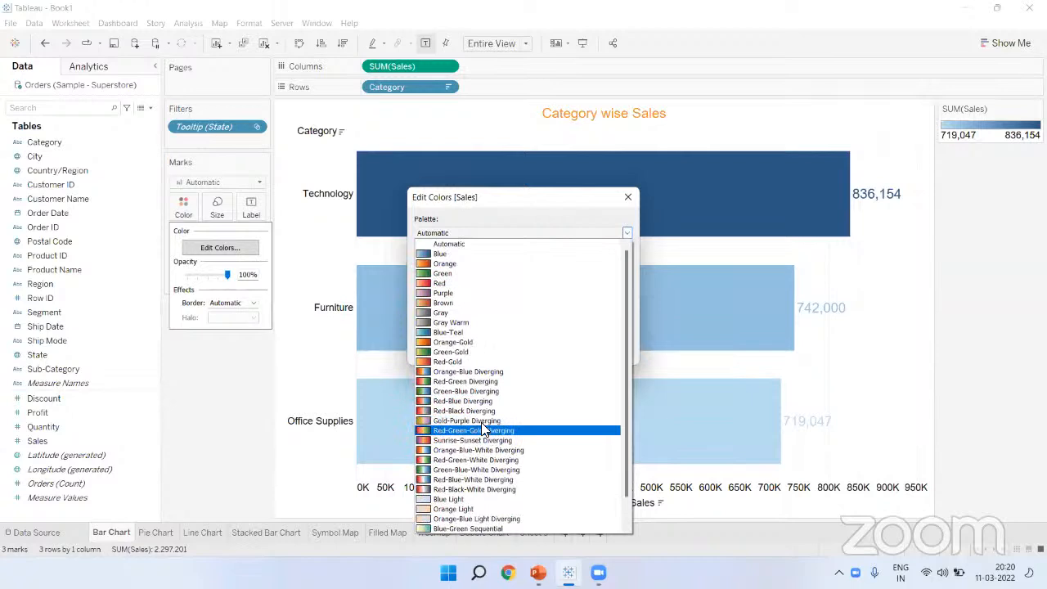
scroll(491, 446, "down", 1)
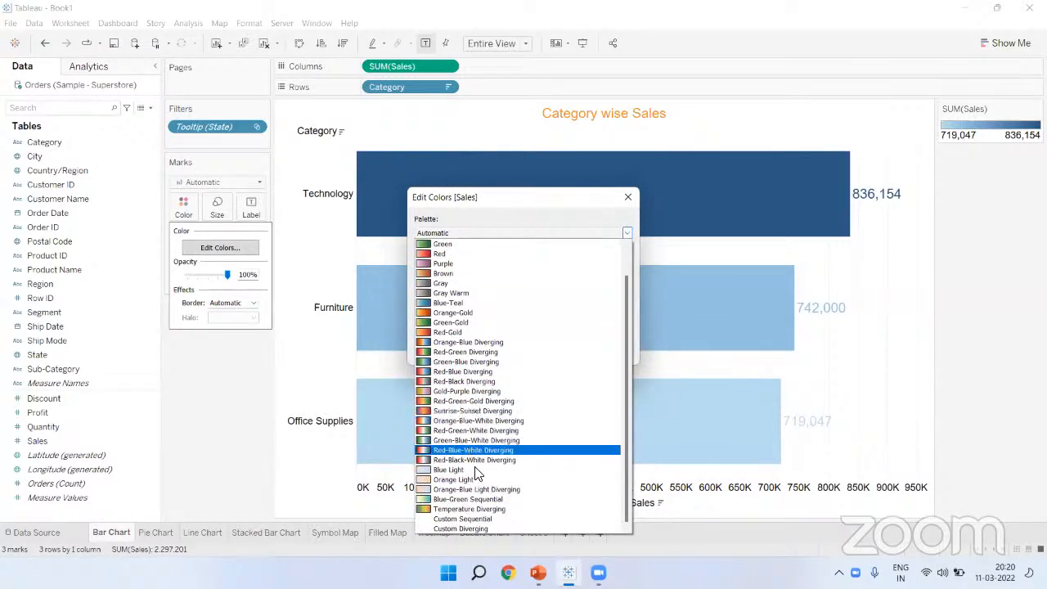
left_click(229, 406)
left_click(628, 199)
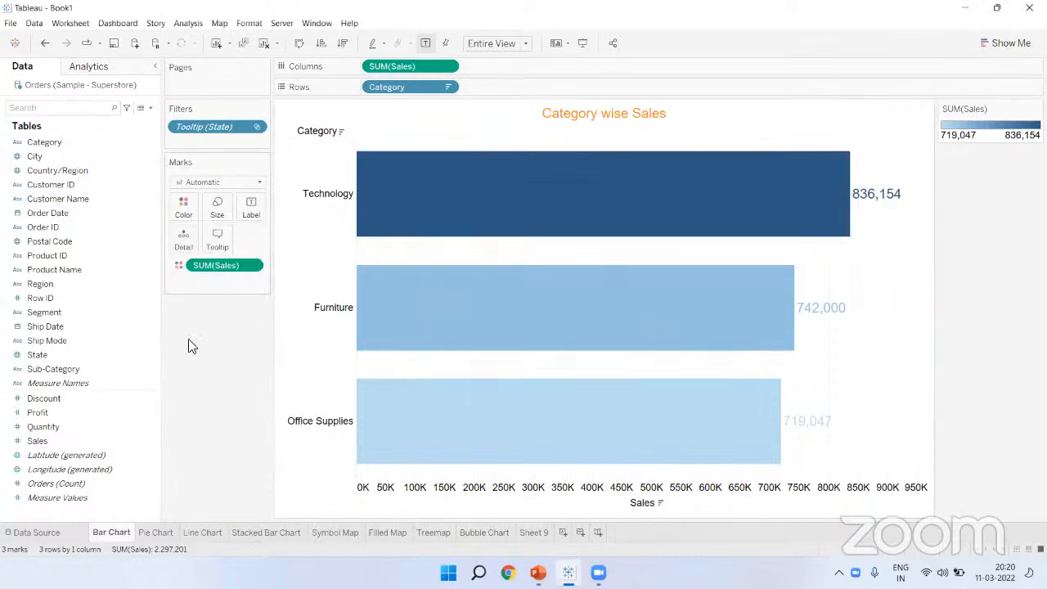
mouse_move(354, 240)
key("ctrl+z")
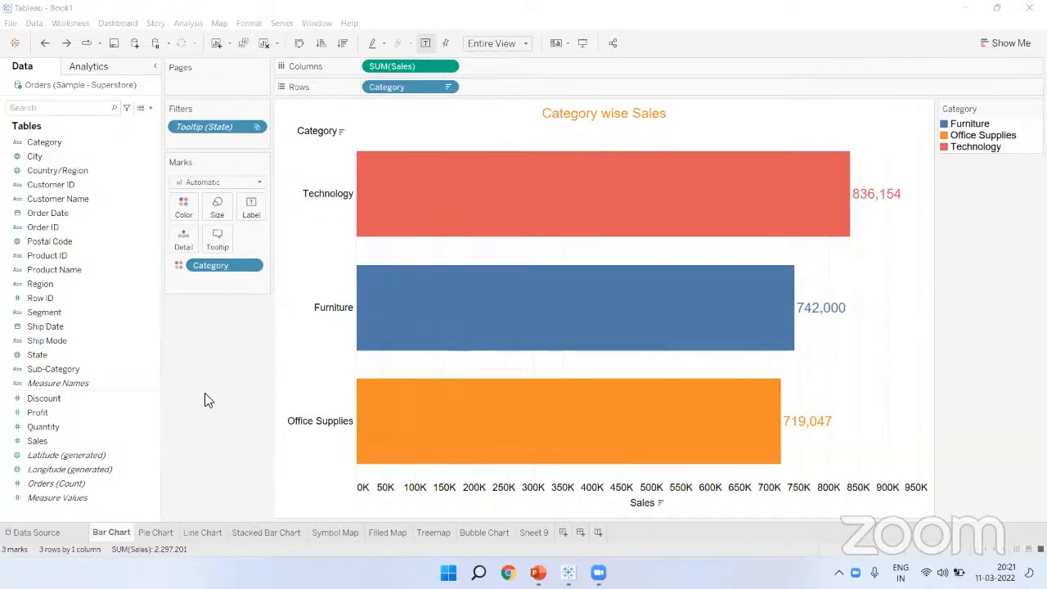
Step: Pass through the Line Chart and Stacked Bar Chart sheets to reach the Symbol Map
left_click(201, 533)
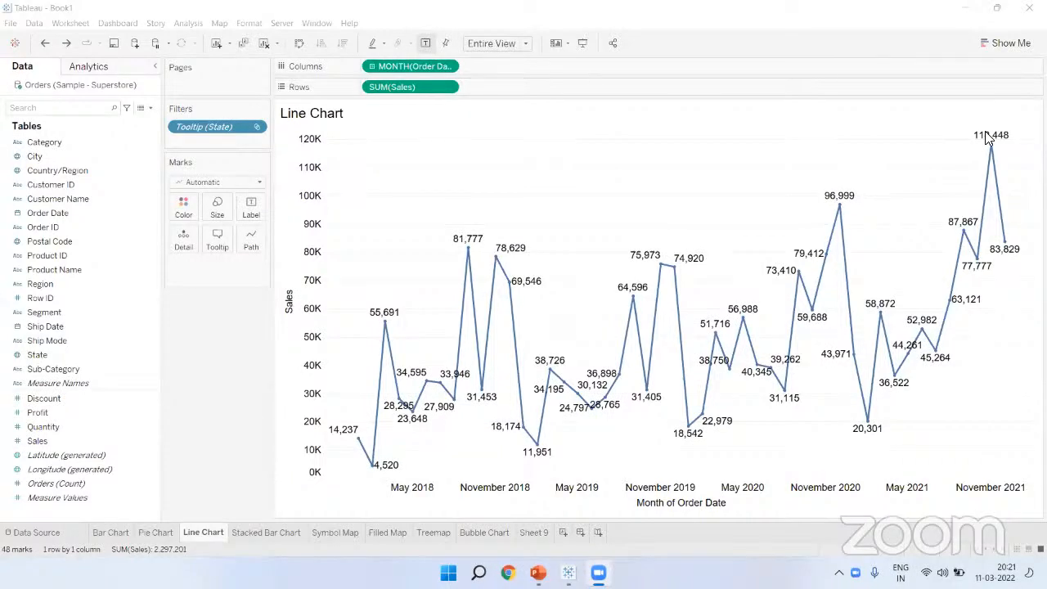
left_click(211, 331)
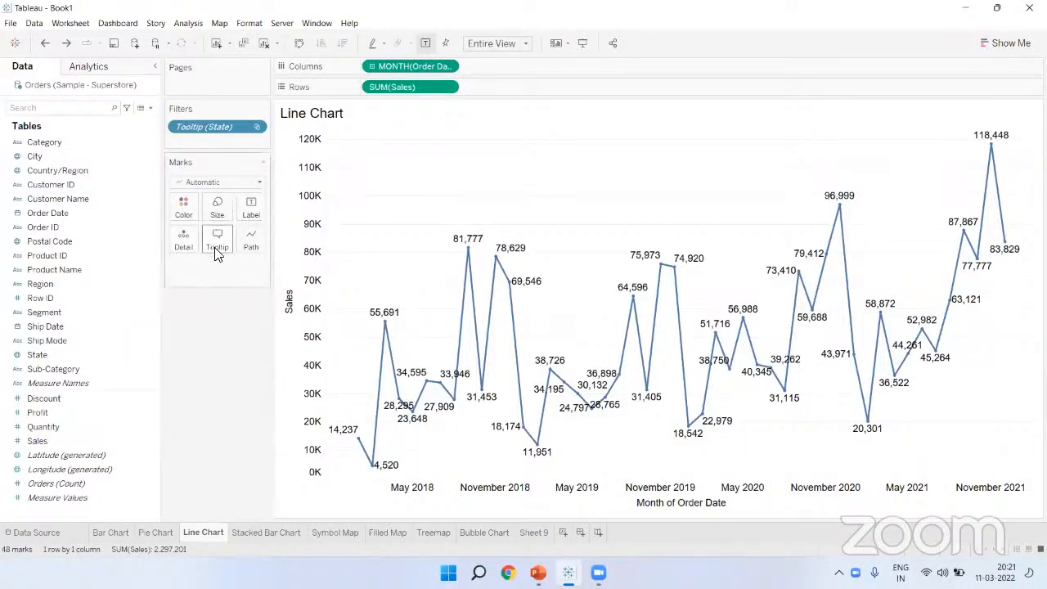
left_click(279, 533)
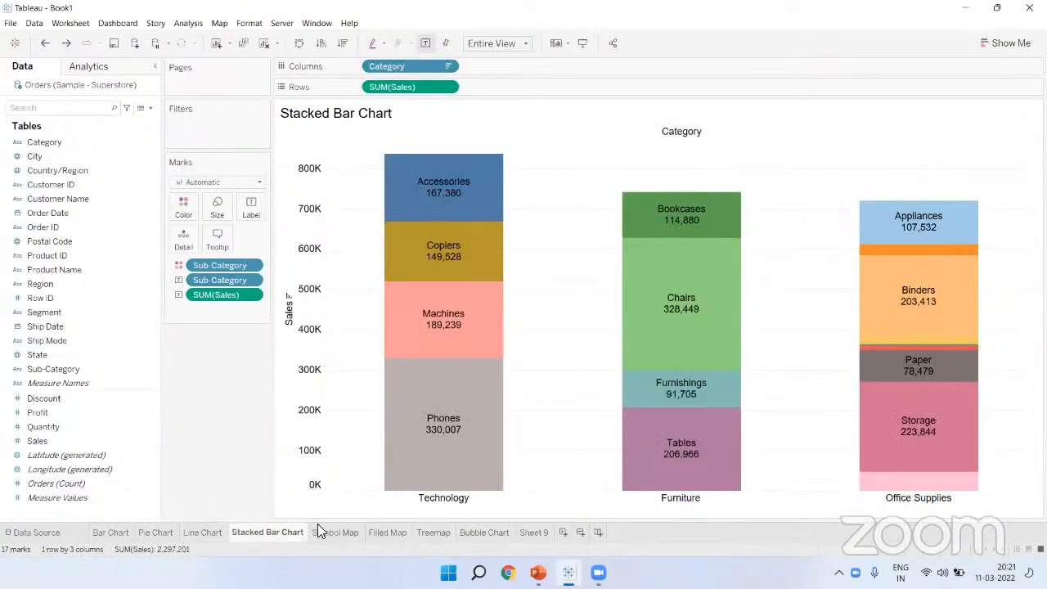
left_click(342, 530)
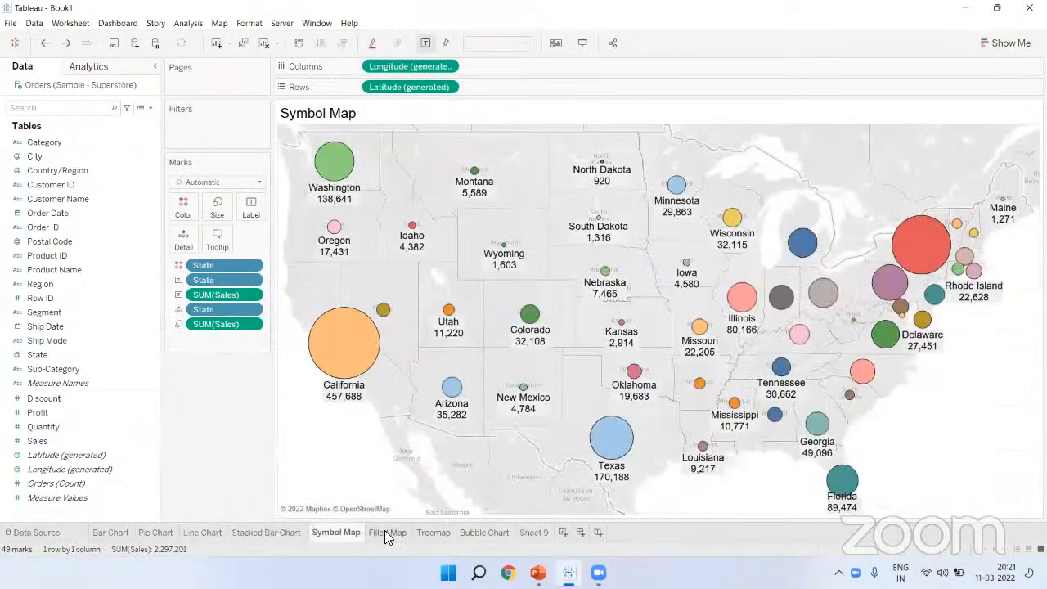
Step: Return to the Stacked Bar Chart sheet and open the Sub-Category Edit Colors dialog
left_click(376, 532)
left_click(350, 530)
left_click(286, 526)
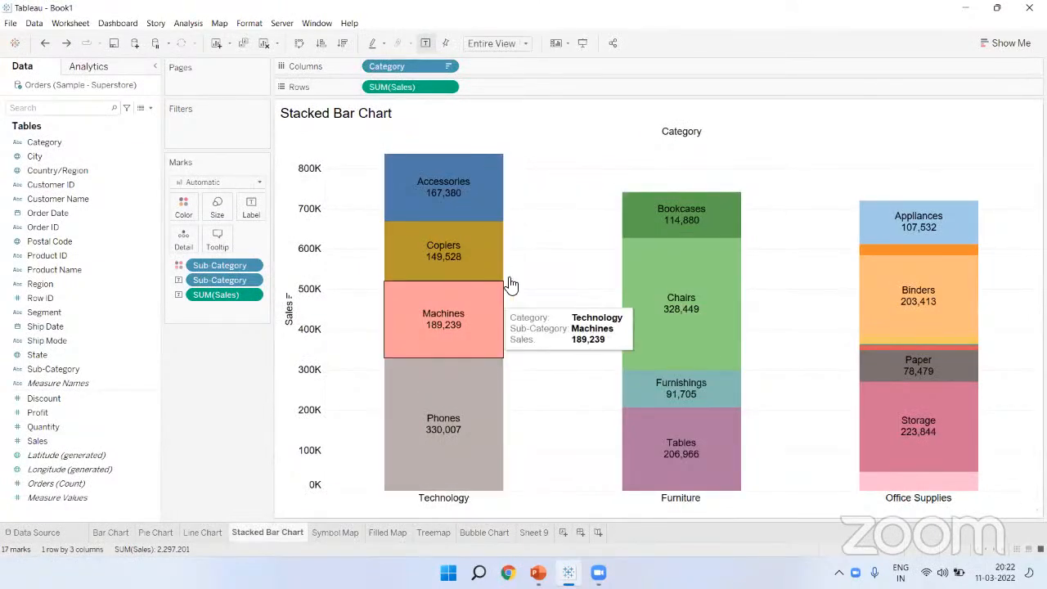
left_click(182, 206)
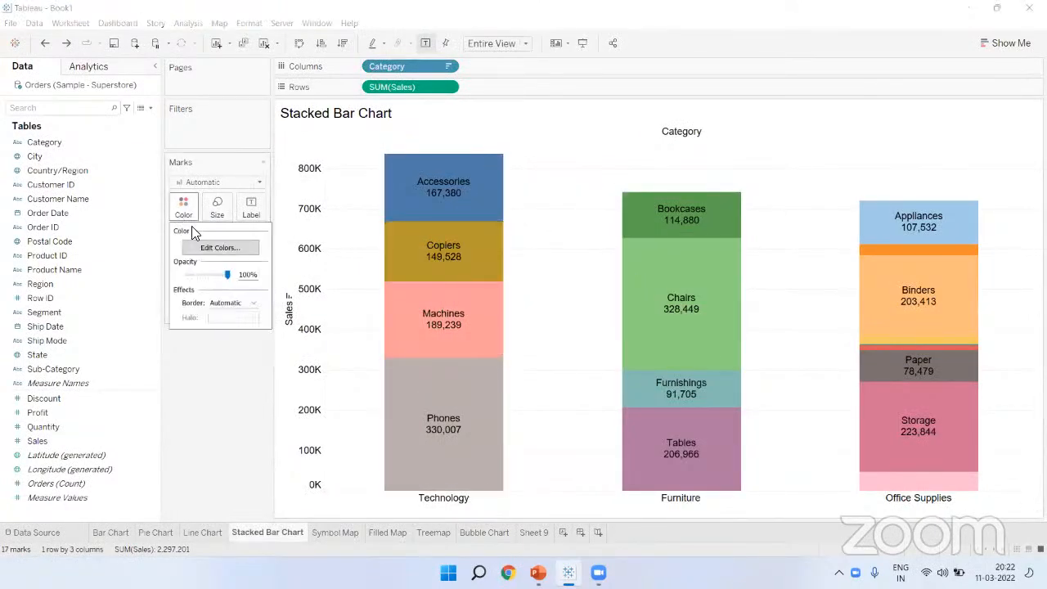
left_click(207, 245)
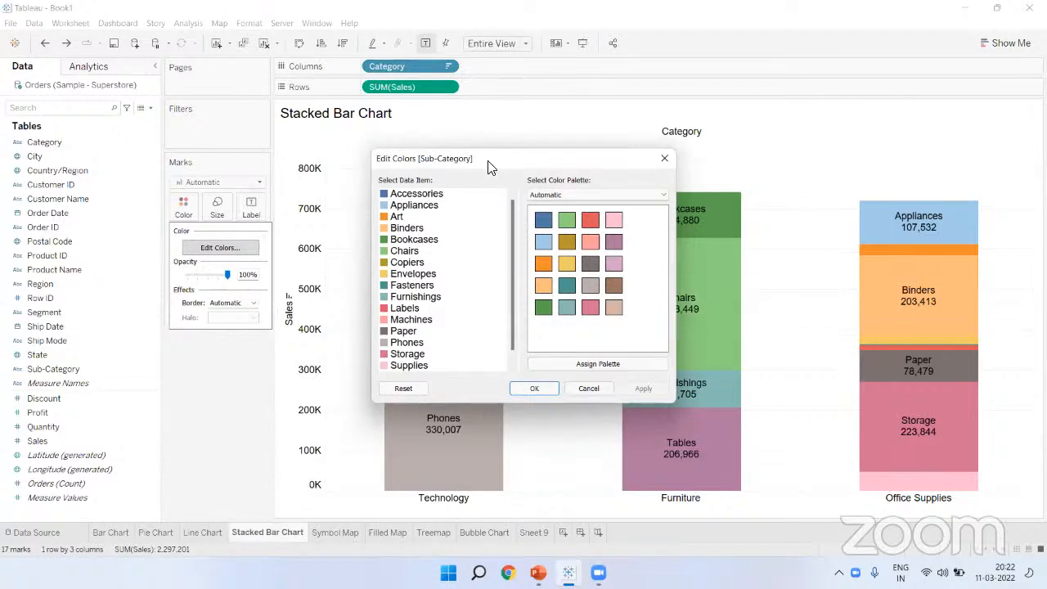
Step: Give the Bookcases sub-category a light blue colour
left_click_drag(488, 167, 334, 141)
left_click(250, 215)
left_click(386, 216)
left_click(239, 193)
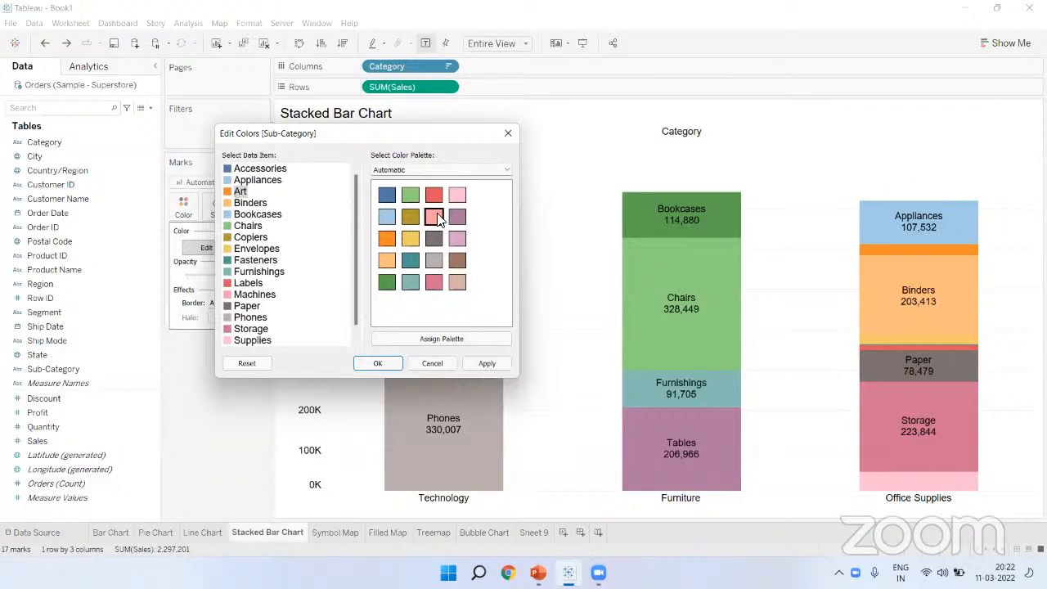
Step: Colour Phones dark orange from the Orange palette and apply the new colours
left_click_drag(376, 143, 373, 98)
scroll(204, 287, "down", 1)
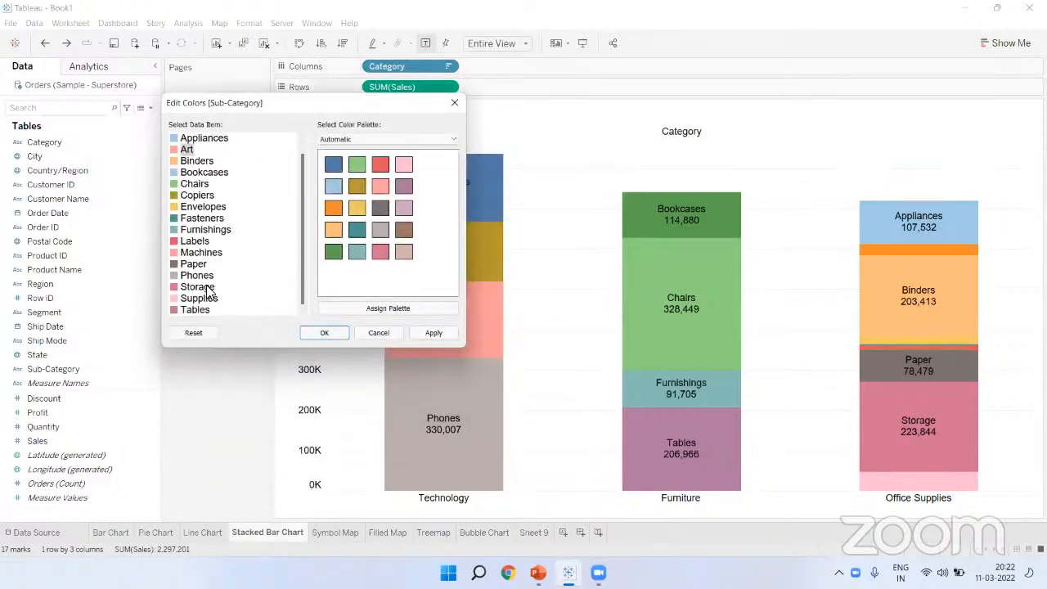
left_click(196, 276)
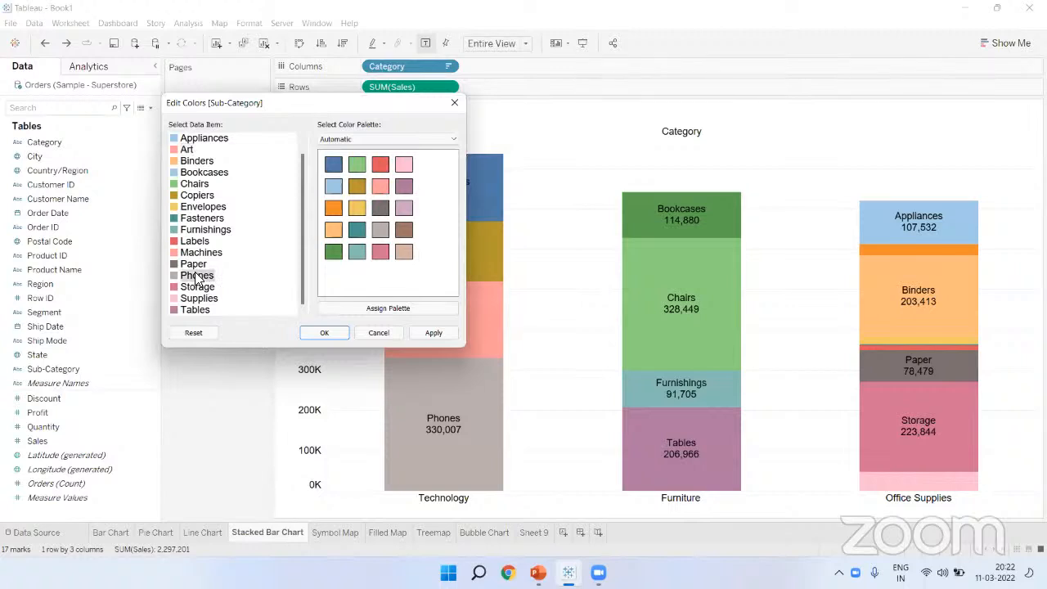
left_click(425, 140)
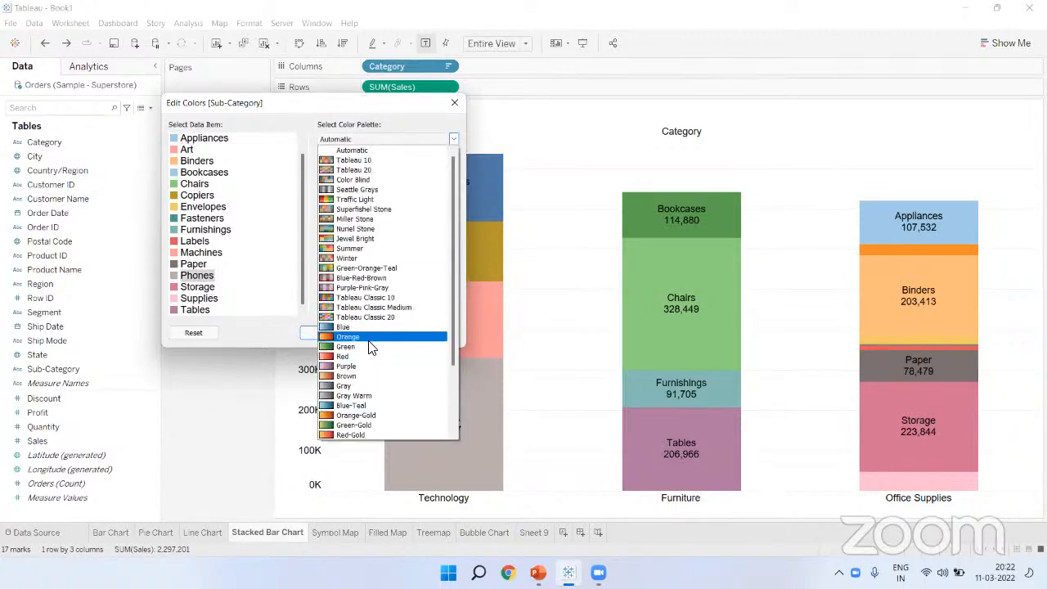
left_click(364, 337)
left_click(403, 251)
left_click(343, 334)
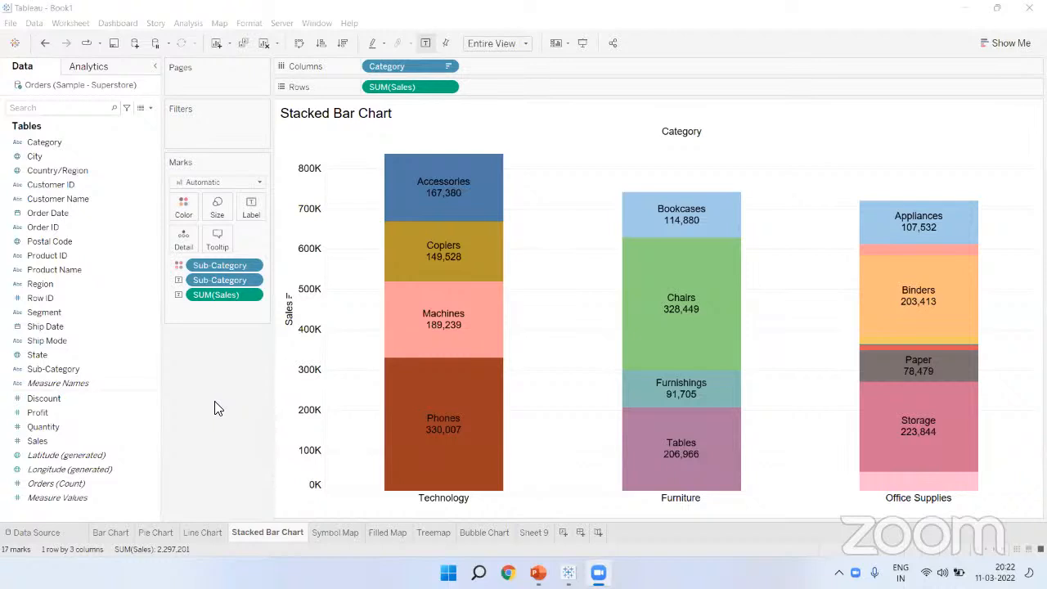
mouse_move(466, 252)
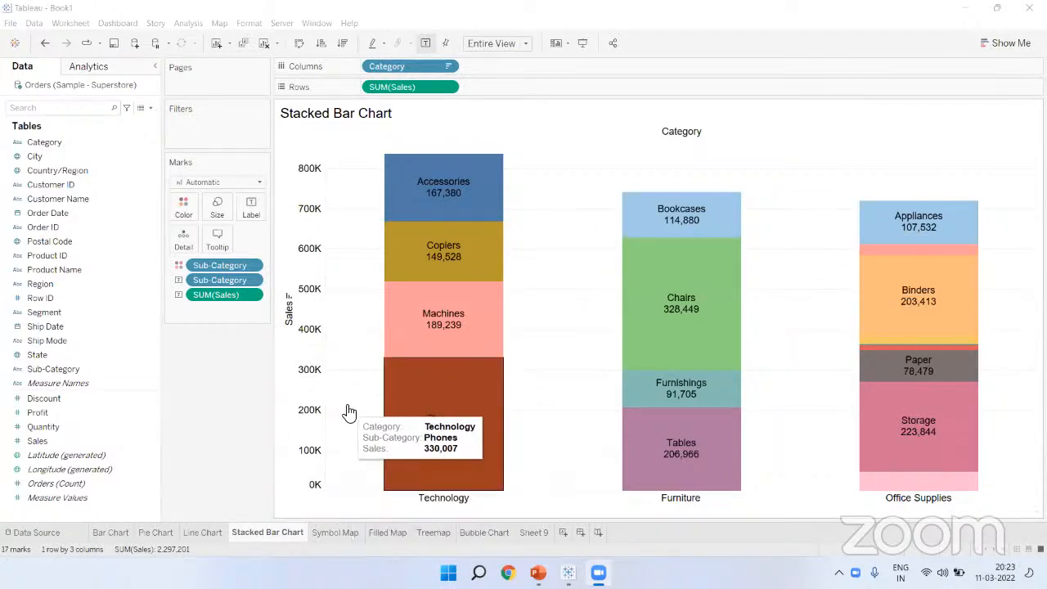
Step: Go via the Line Chart and Symbol Map sheets to the Filled Map sheet
left_click(214, 532)
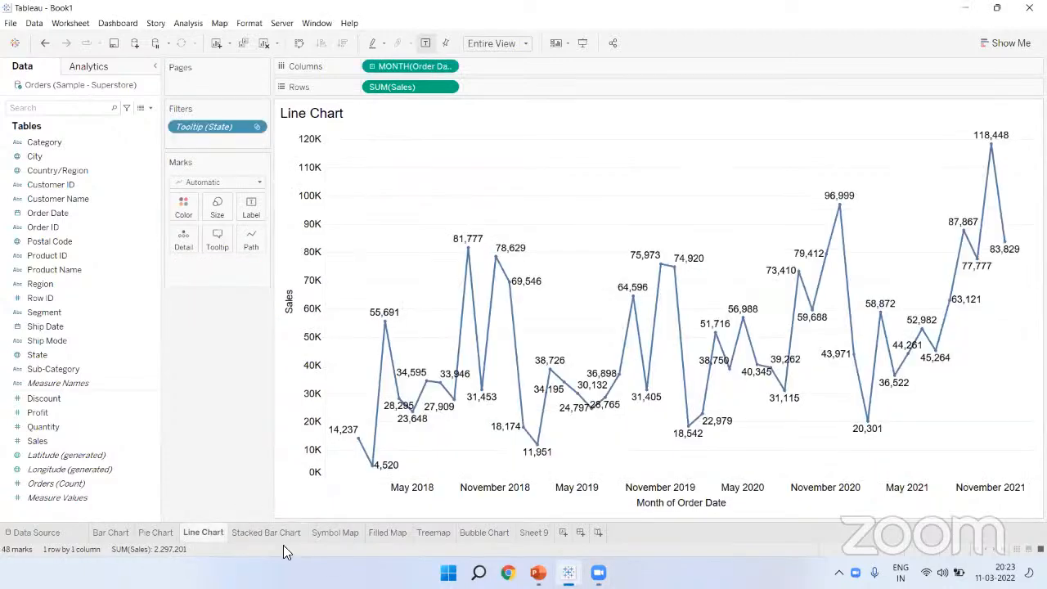
left_click(331, 536)
left_click(391, 533)
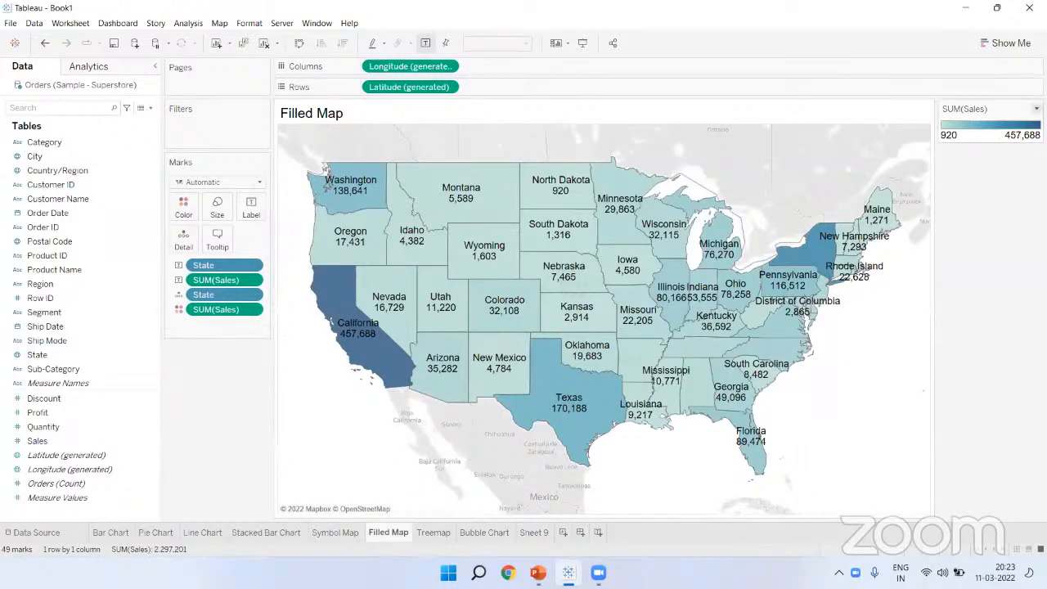
right_click(988, 171)
Step: Hide the SUM(Sales) legend card, then zoom in and out on Kansas and Missouri
left_click(988, 180)
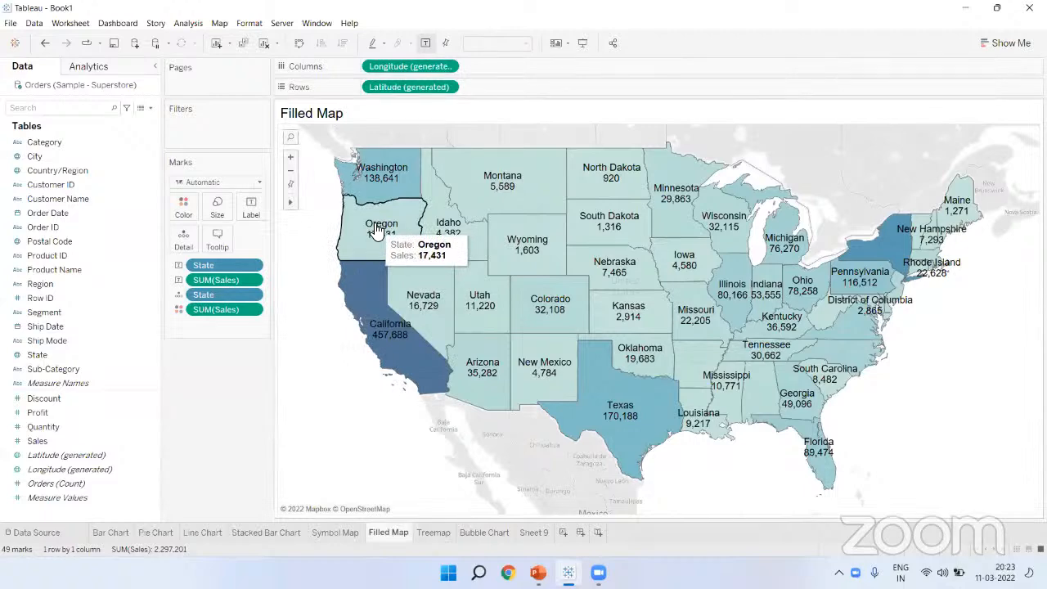
left_click(291, 158)
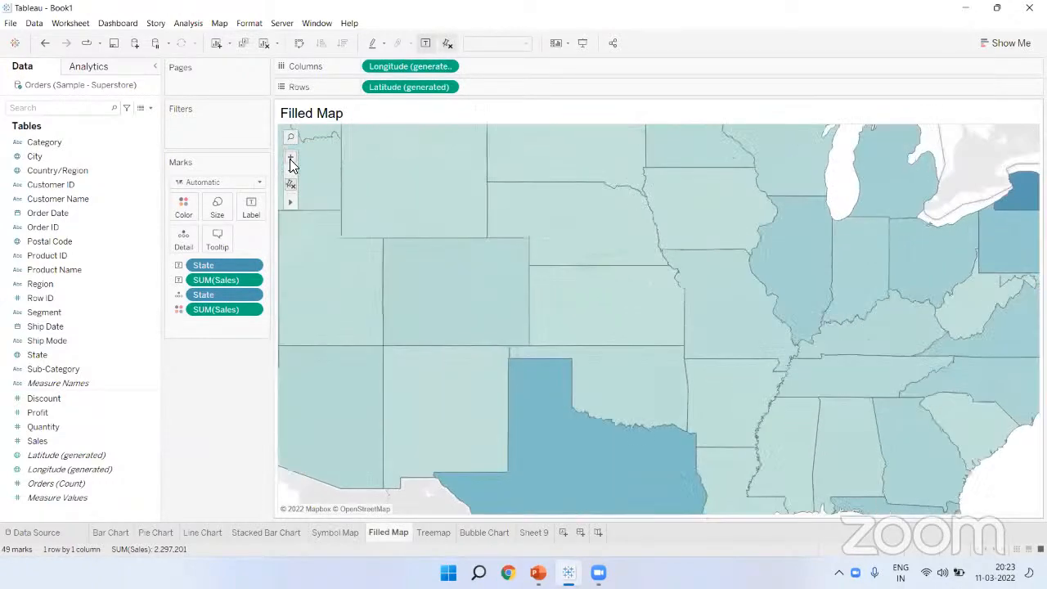
left_click(291, 161)
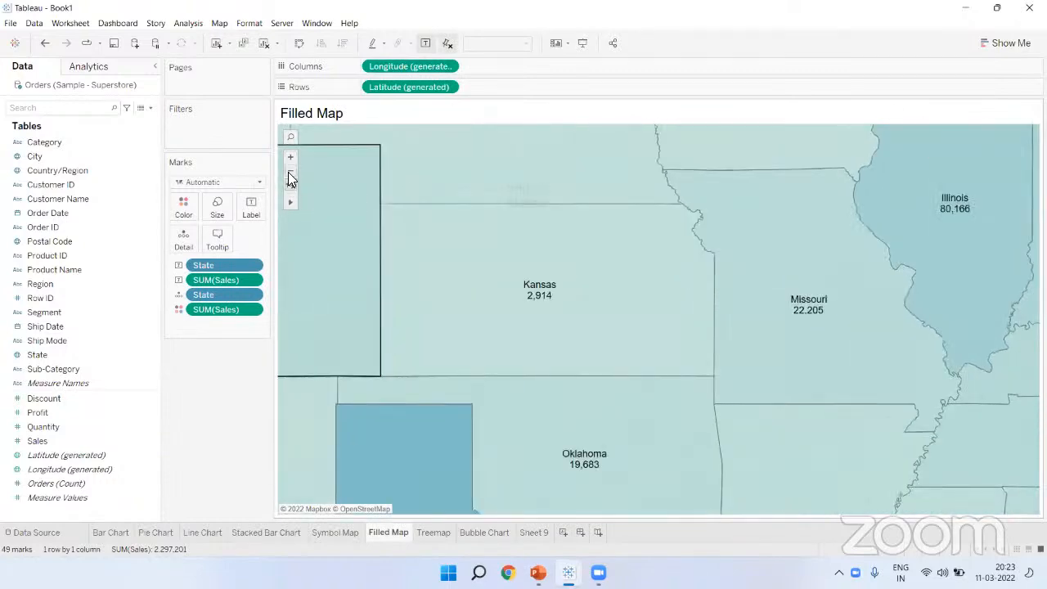
left_click(291, 178)
left_click(290, 178)
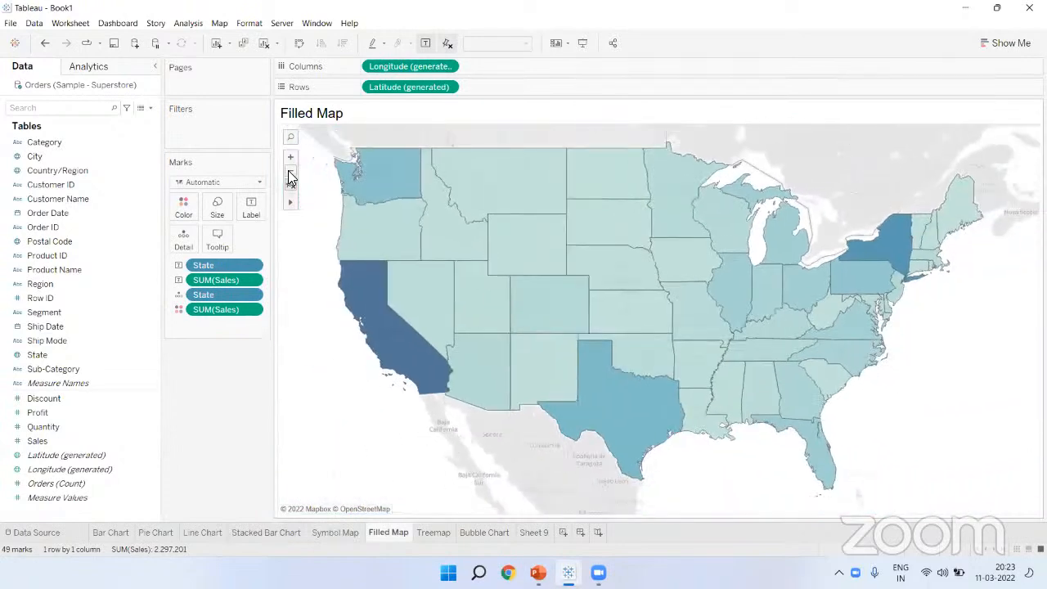
left_click(292, 162)
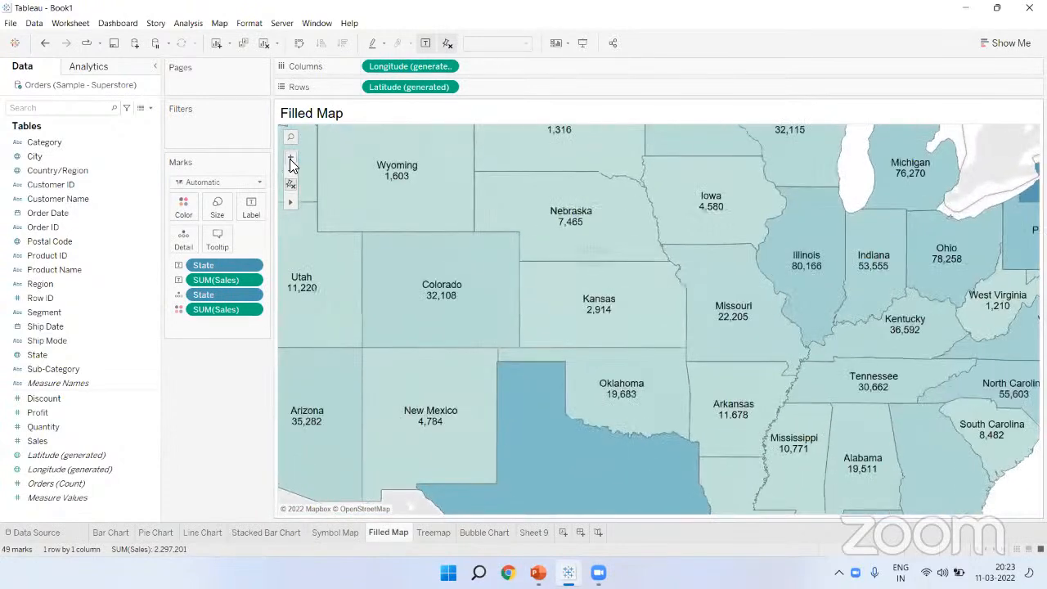
left_click(292, 162)
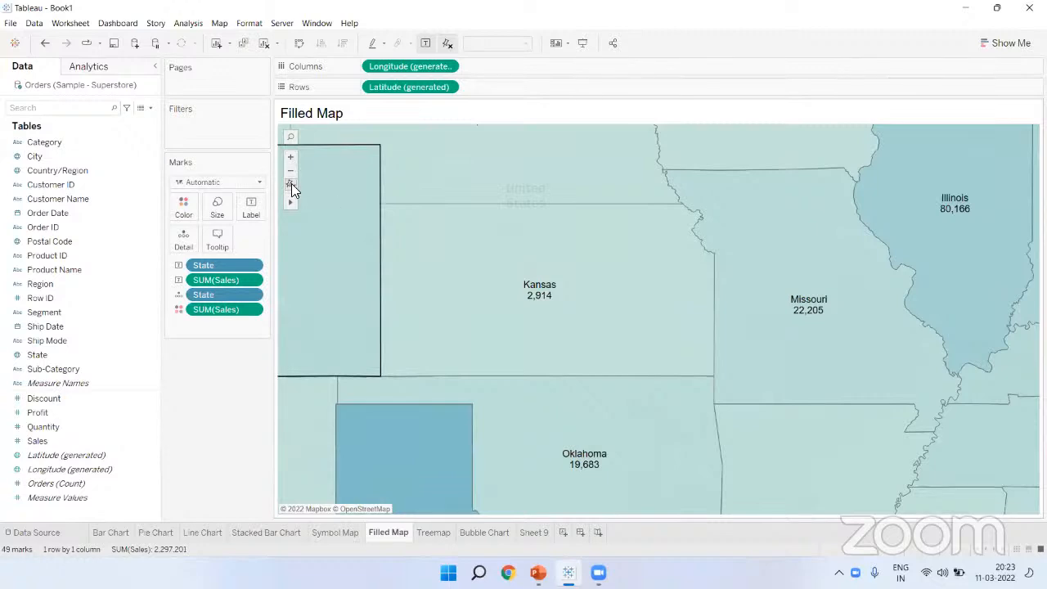
left_click(291, 185)
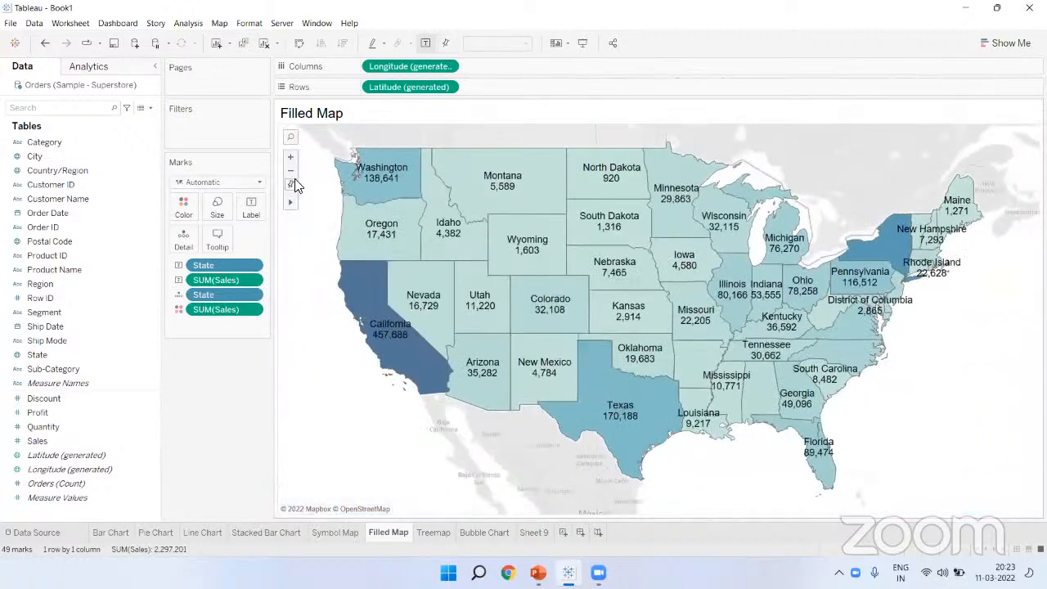
mouse_move(291, 201)
Step: Zoom in around Missouri and pan east past New York and the Carolinas to Florida
left_click(291, 157)
left_click(290, 156)
left_click_drag(726, 287, 456, 276)
left_click_drag(750, 325, 592, 226)
left_click_drag(715, 361, 619, 420)
left_click_drag(793, 259, 738, 381)
left_click_drag(810, 325, 845, 171)
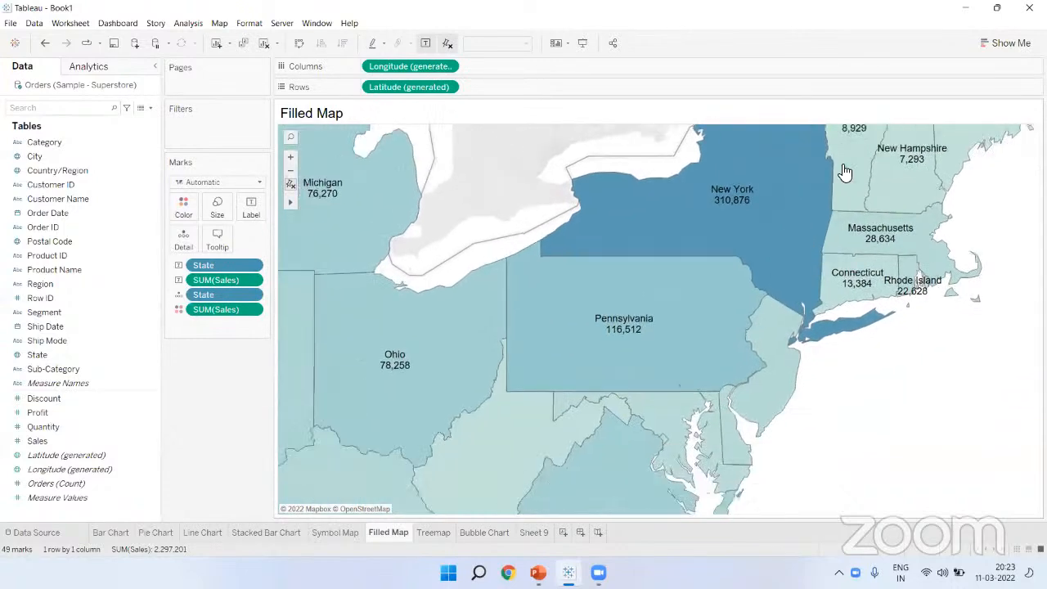
left_click_drag(724, 317, 772, 229)
left_click_drag(736, 349, 702, 221)
left_click_drag(659, 374, 524, 460)
Step: Pan north through Virginia to New England and Maine, then reset the map to the full US
left_click_drag(573, 348, 488, 423)
left_click_drag(747, 182, 458, 507)
left_click_drag(861, 161, 505, 428)
left_click_drag(666, 300, 475, 448)
left_click_drag(777, 344, 883, 365)
left_click_drag(679, 312, 854, 316)
left_click_drag(611, 369, 769, 298)
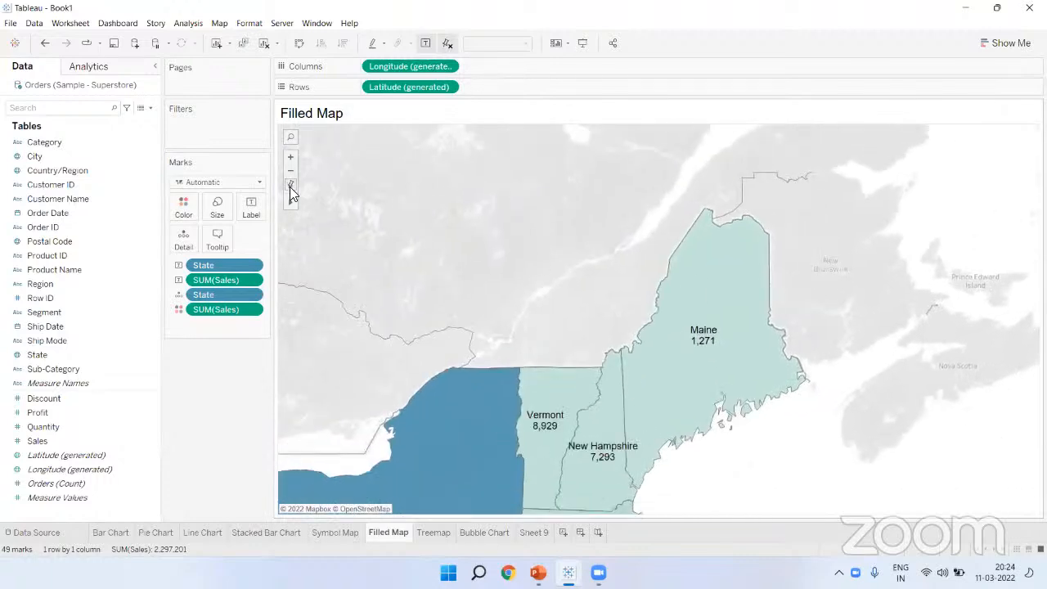
left_click(290, 187)
mouse_move(766, 353)
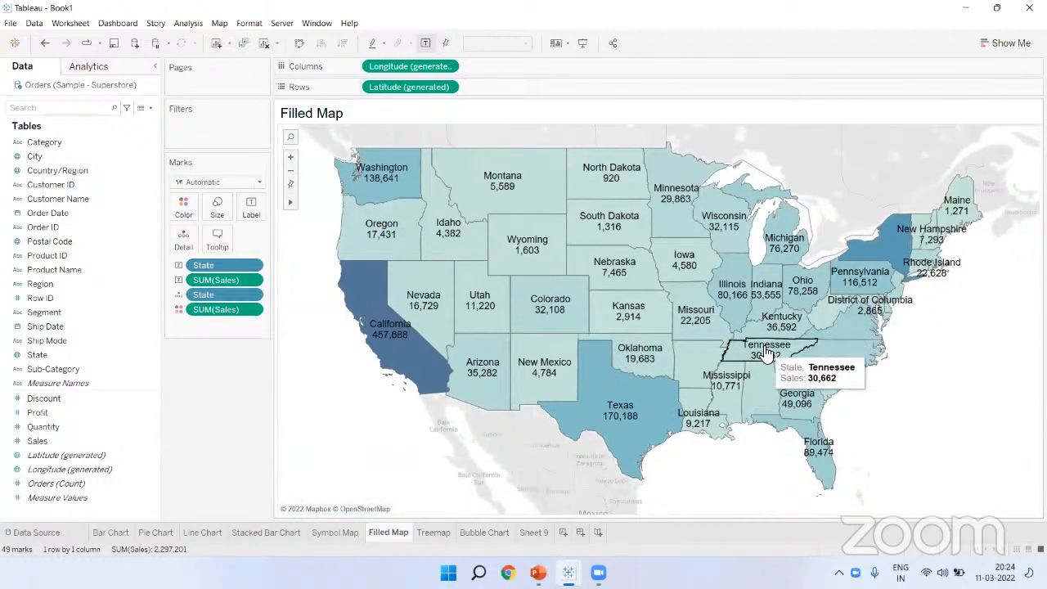
mouse_move(384, 217)
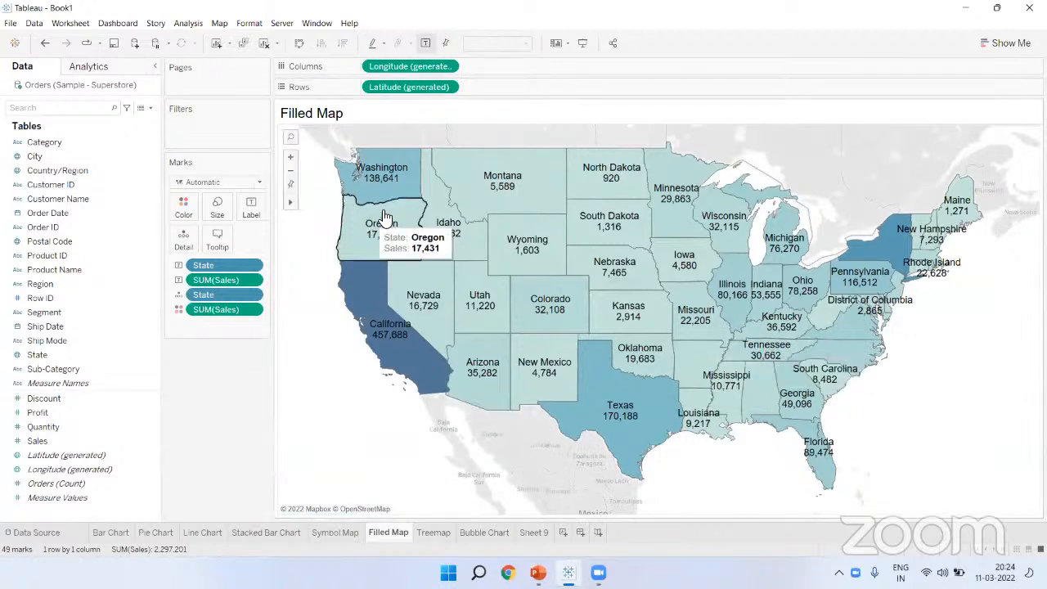
left_click(291, 139)
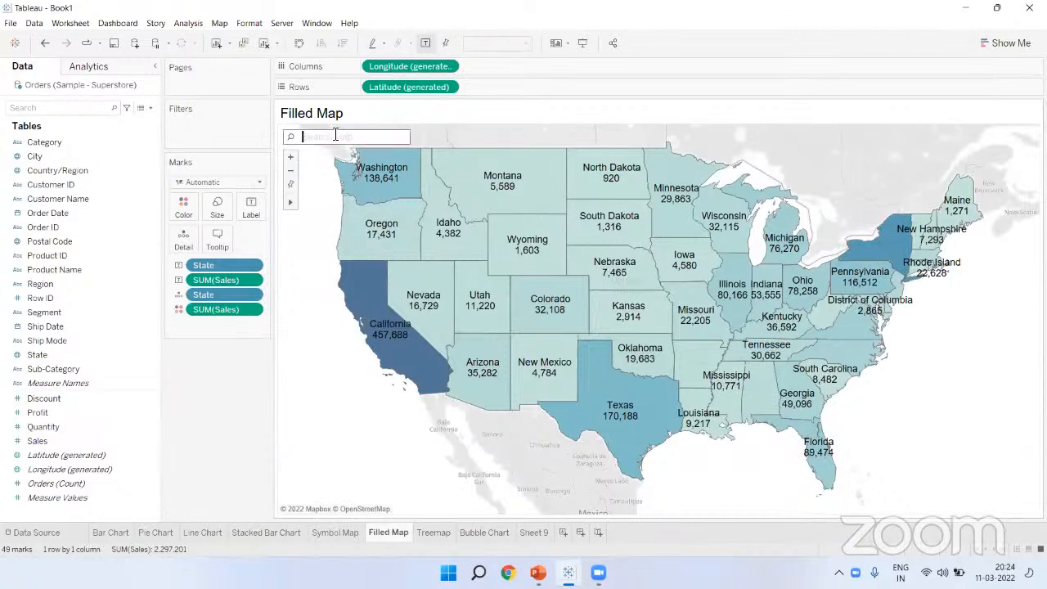
type("pen")
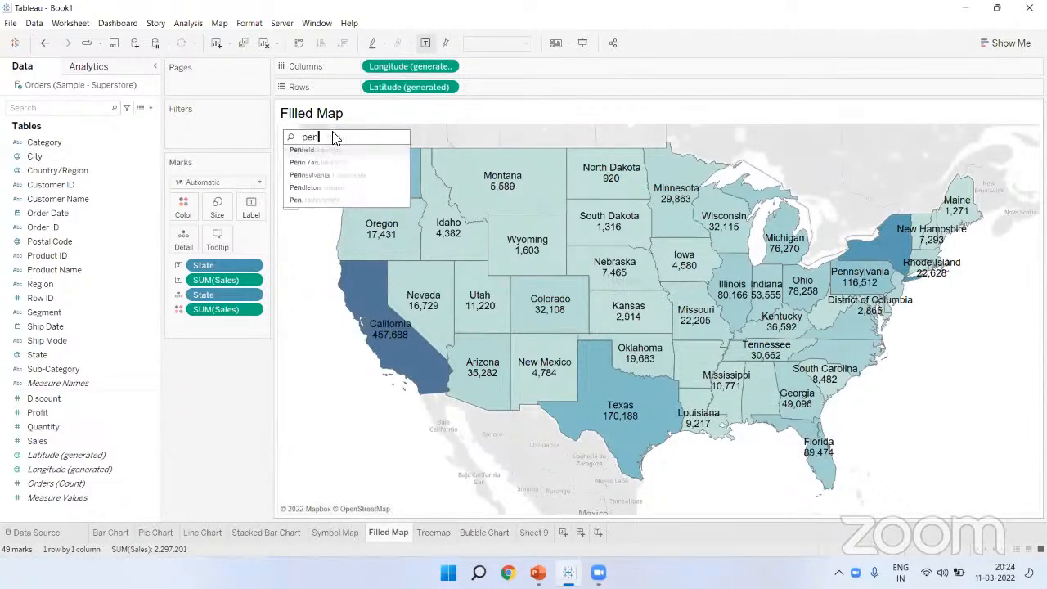
type("s")
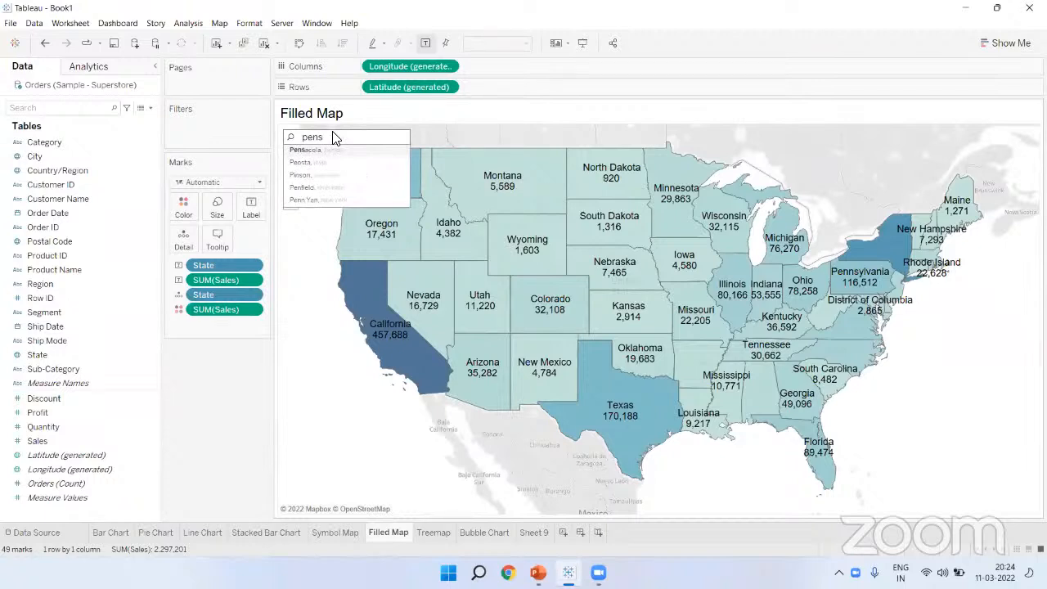
type("y")
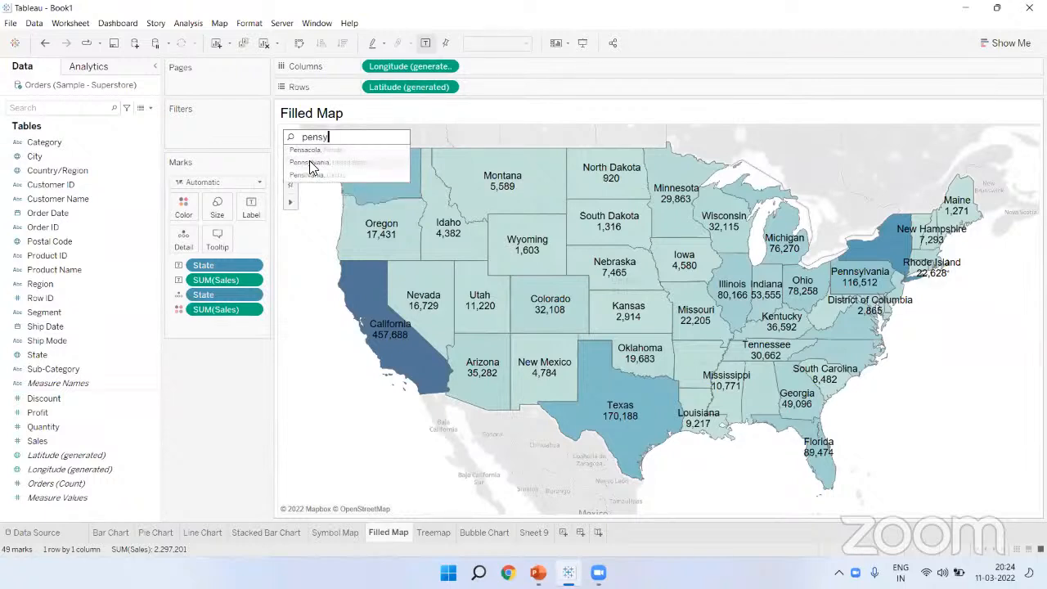
left_click(311, 164)
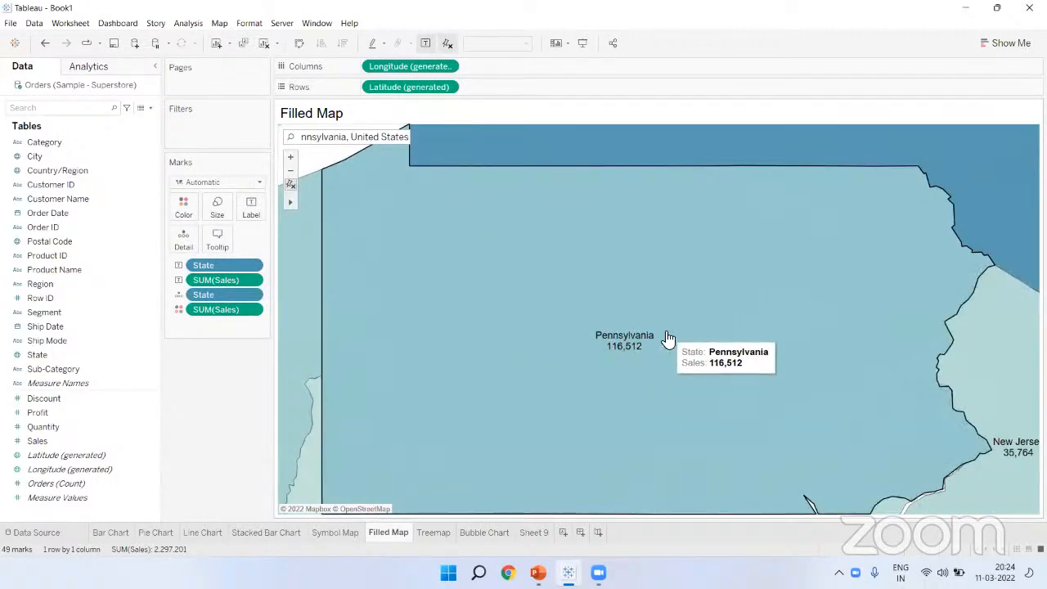
key("ctrl+a")
key("BackSpace")
type("new ")
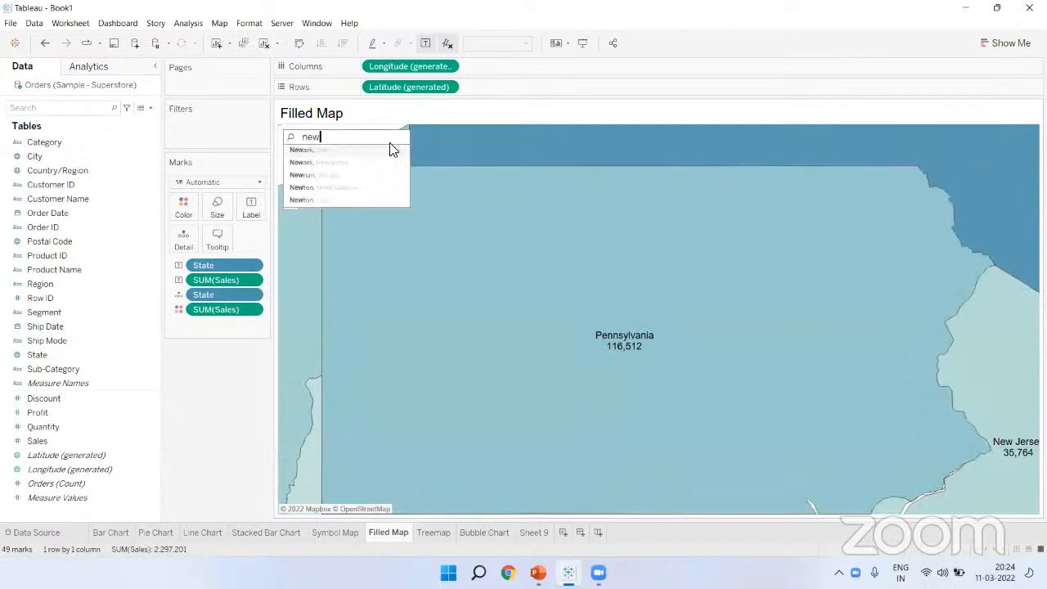
type("york")
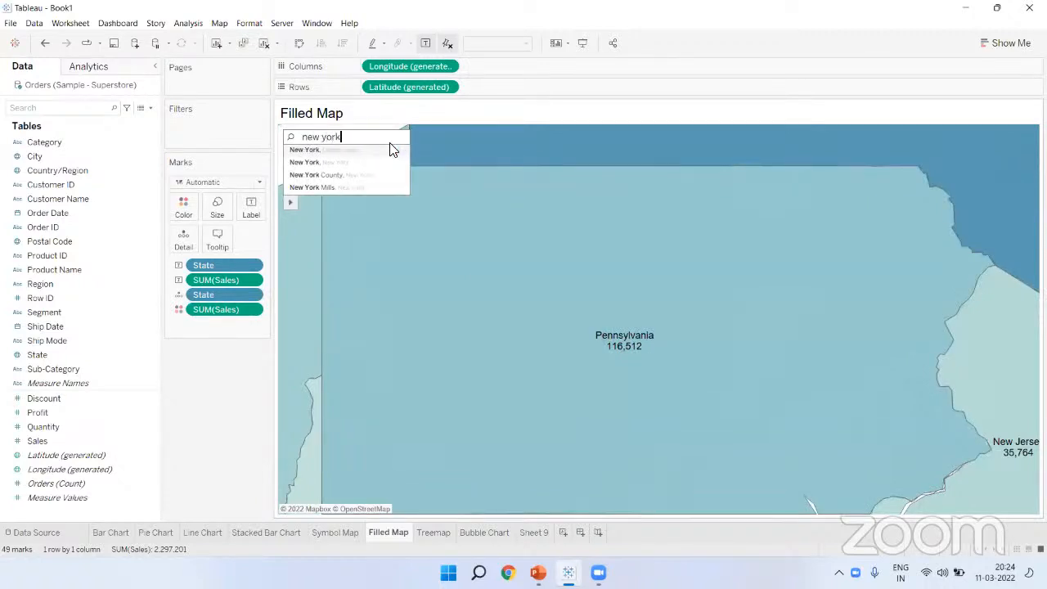
left_click(318, 153)
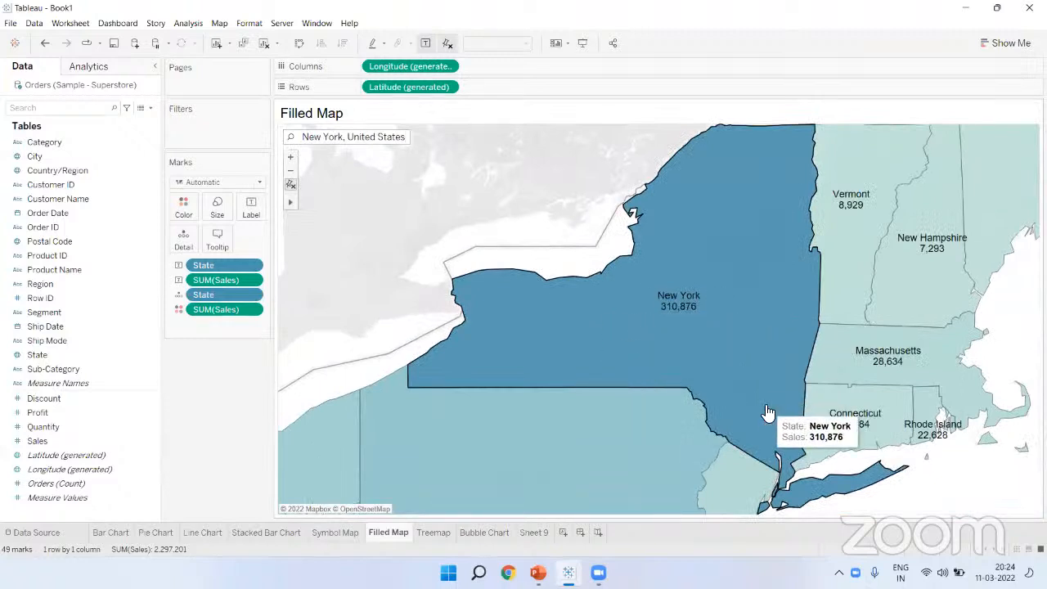
left_click(395, 139)
type("new jers")
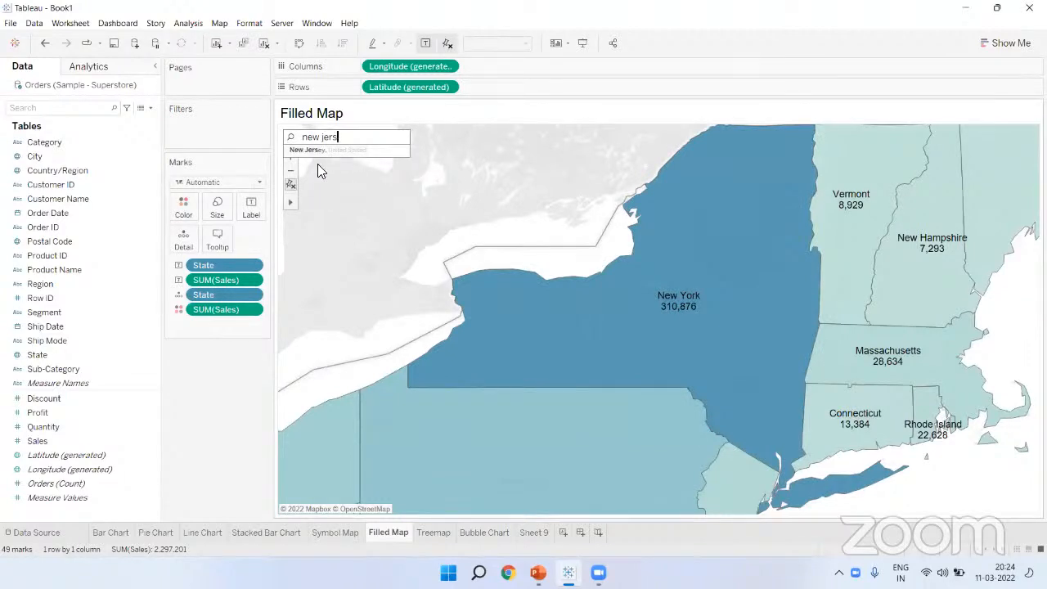
left_click(307, 153)
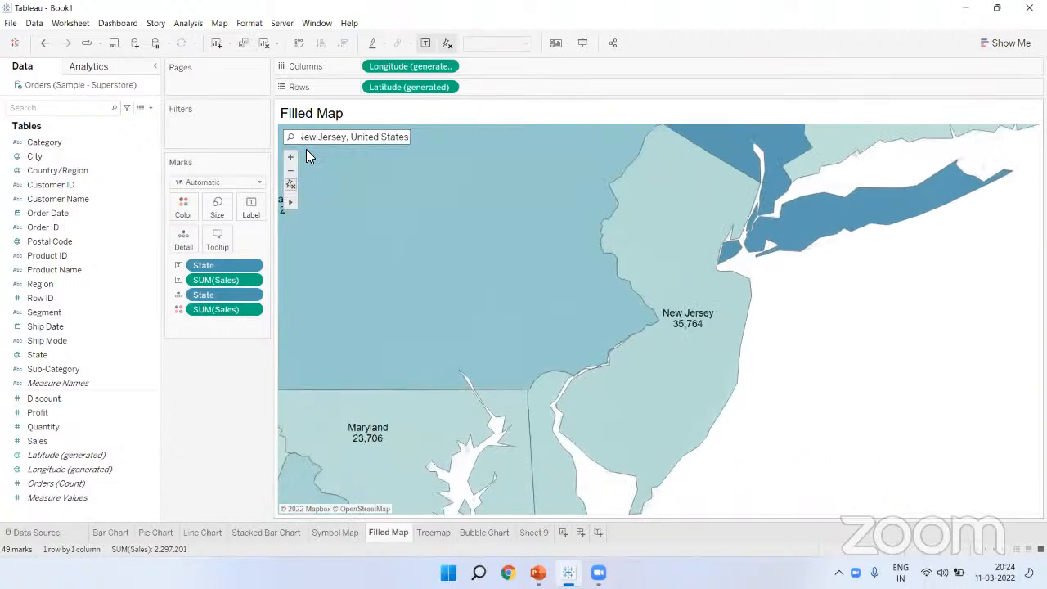
left_click(395, 133)
type("califo")
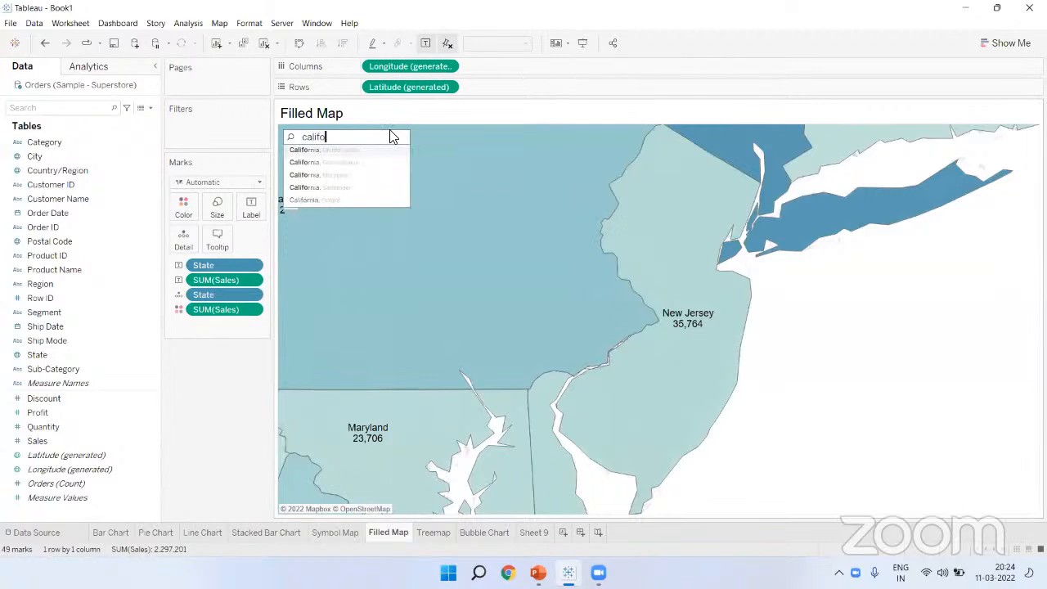
left_click(316, 156)
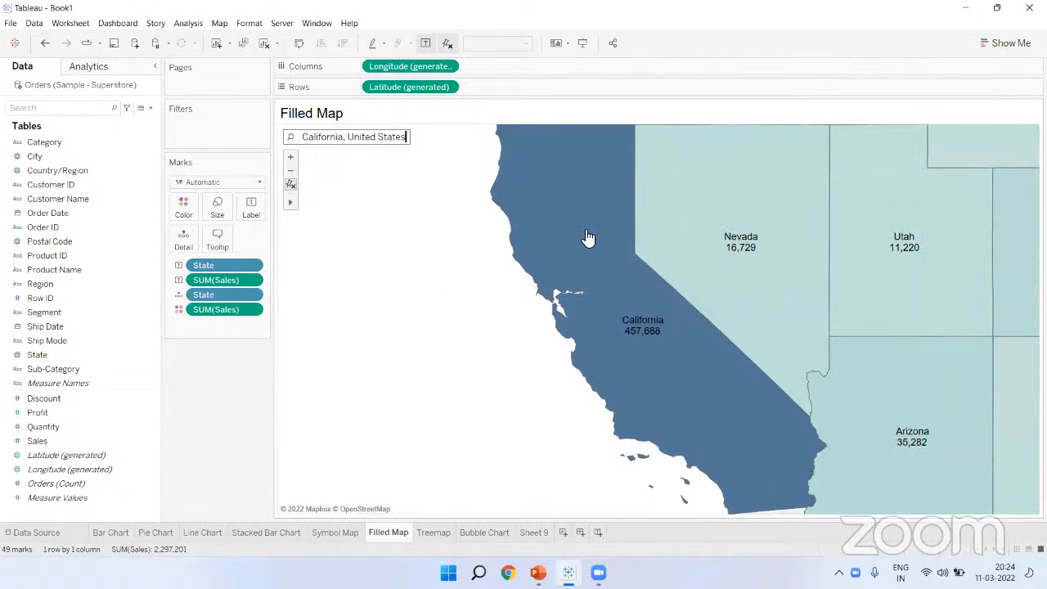
key("ctrl+a")
key("BackSpace")
type("florida")
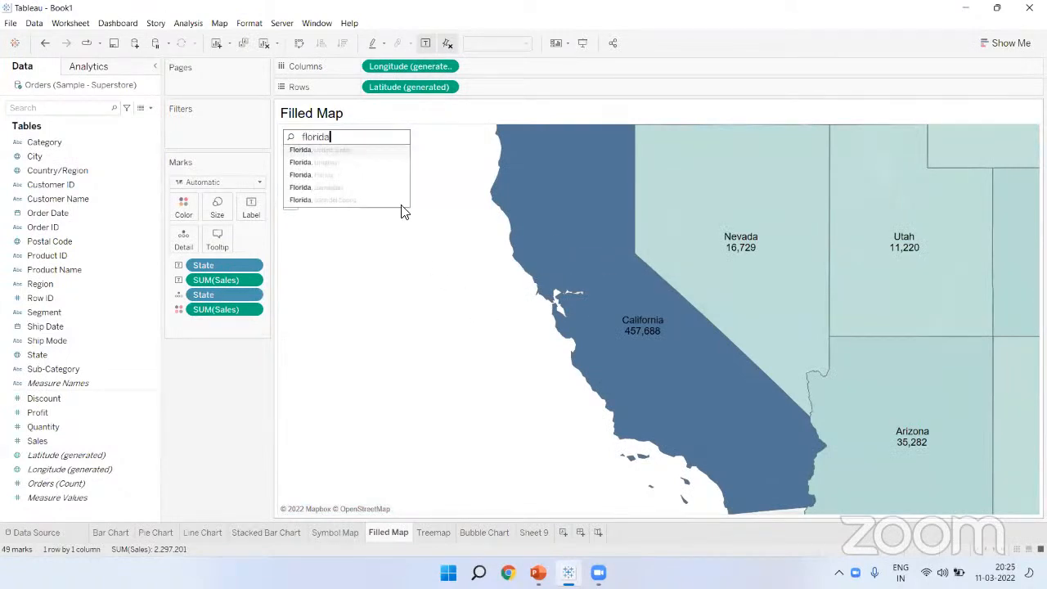
left_click(311, 154)
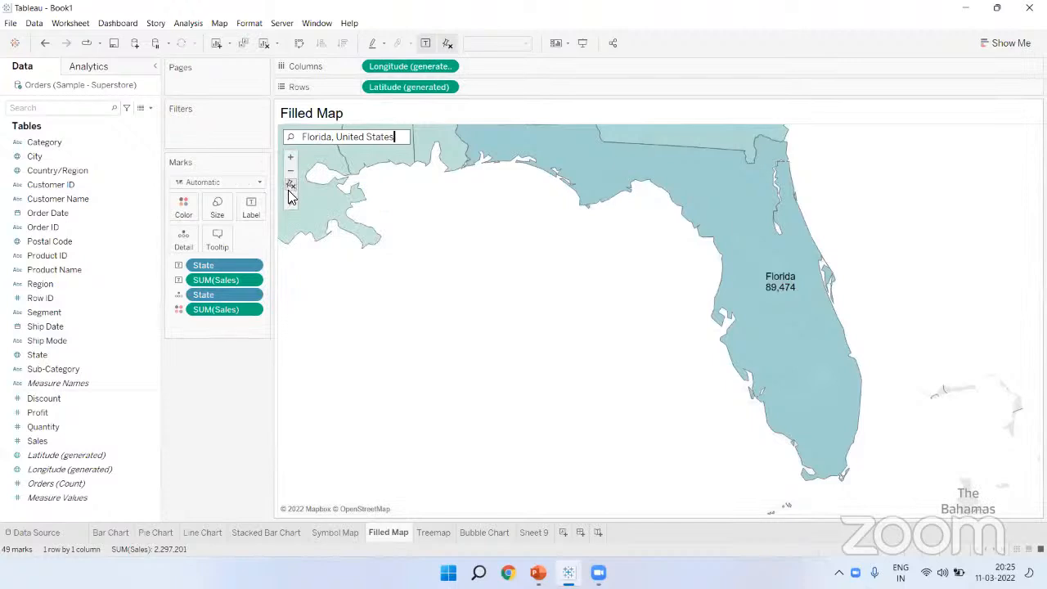
left_click(289, 184)
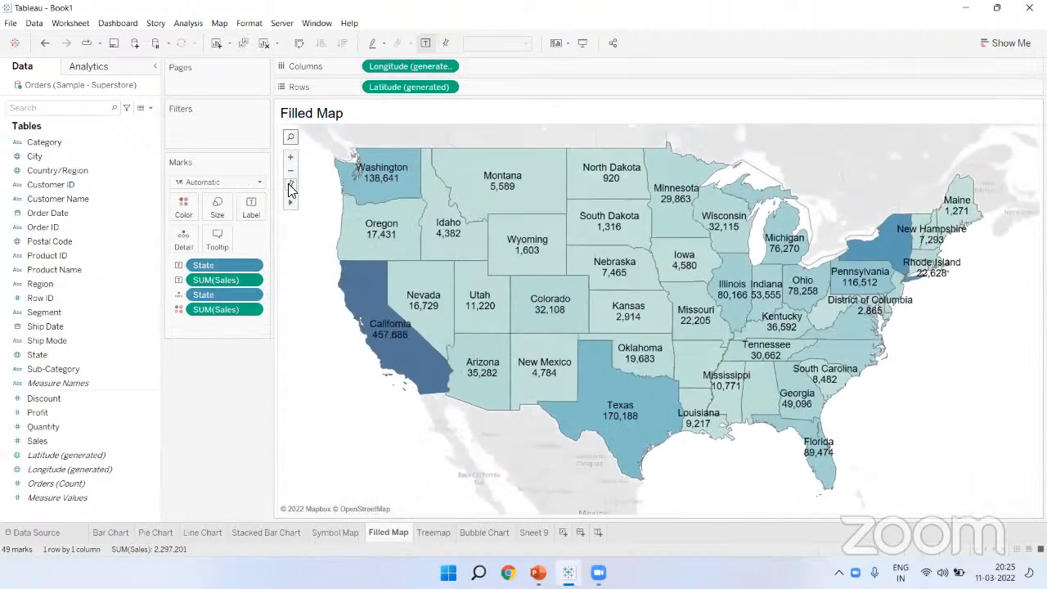
left_click(576, 64)
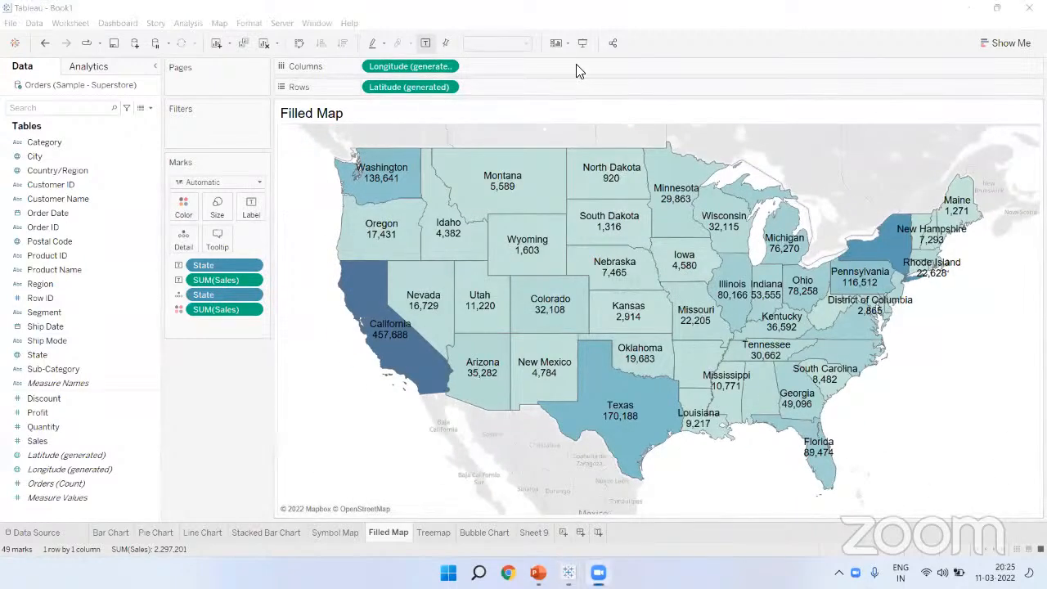
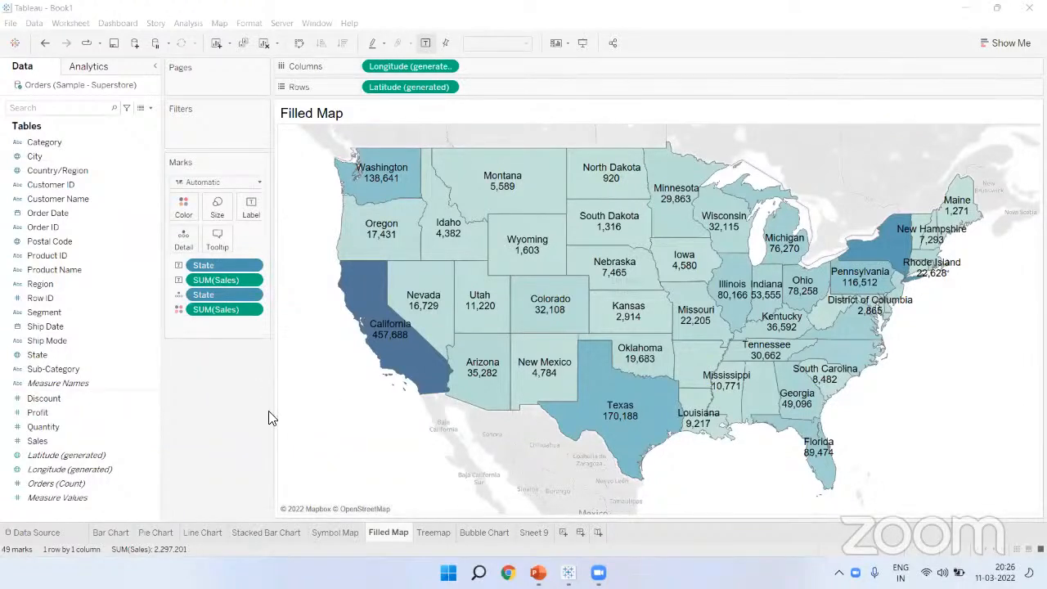
Step: Browse the Bar Chart, Pie Chart, Line Chart, Stacked Bar Chart and Symbol Map sheets, then return to Filled Map
left_click(123, 532)
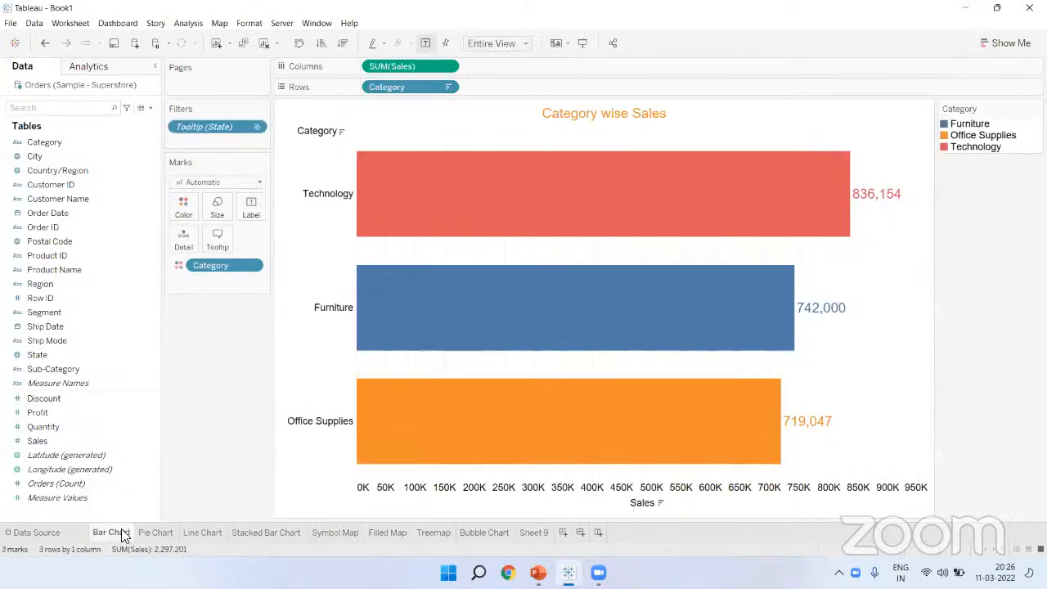
left_click(152, 532)
left_click(193, 531)
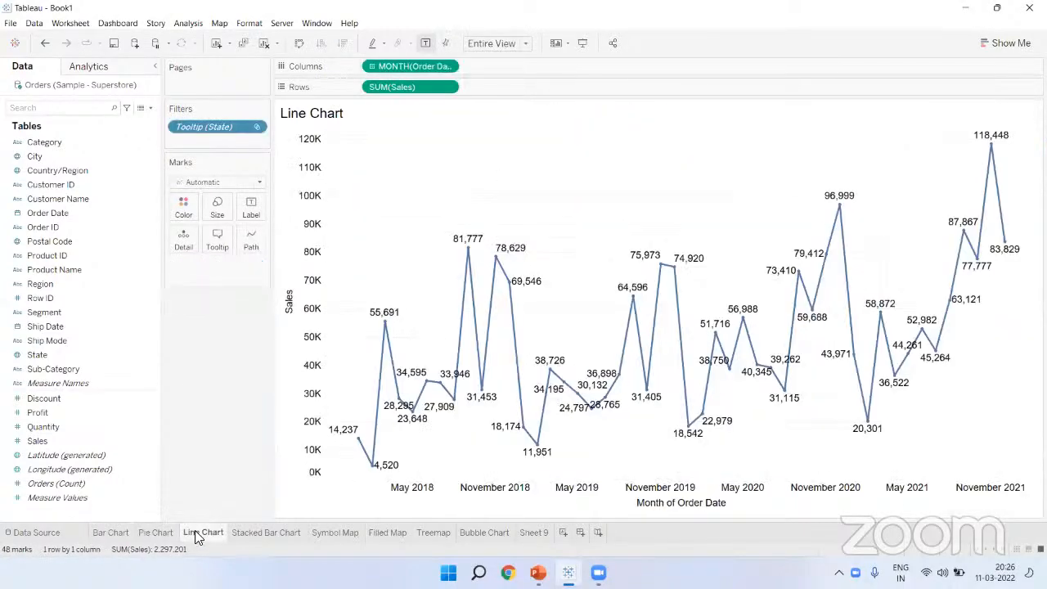
left_click(245, 530)
left_click(339, 530)
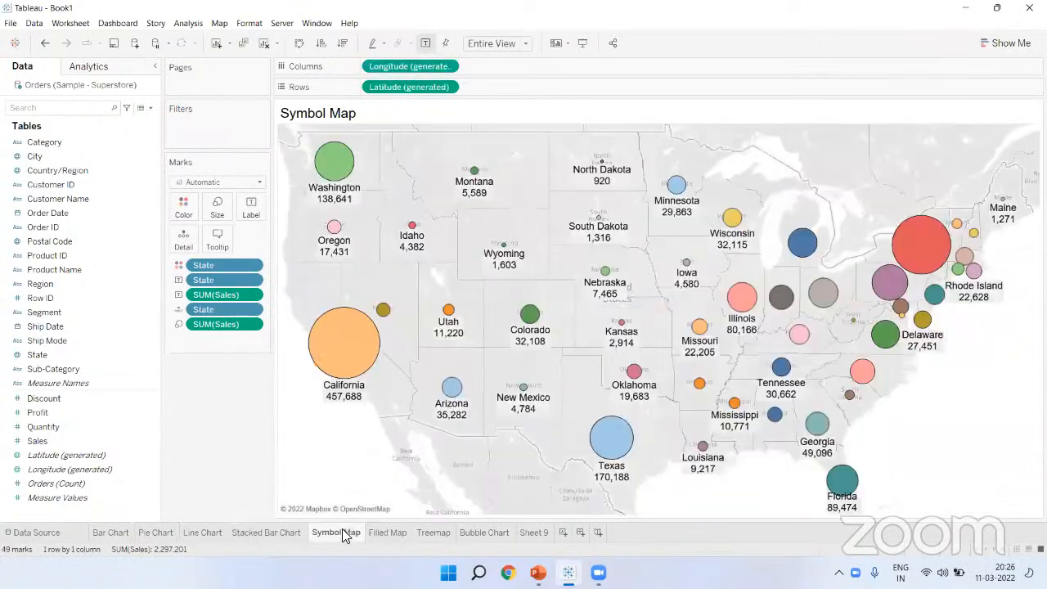
left_click(391, 531)
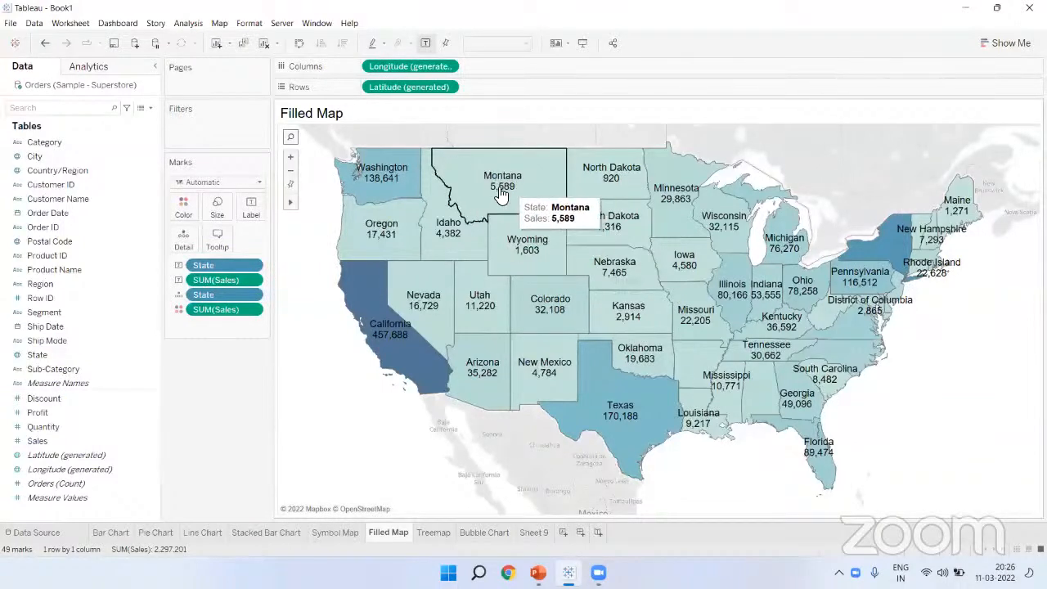
Step: Try Profit as labels on the filled map, then remove the Profit labels again
left_click_drag(37, 413, 240, 214)
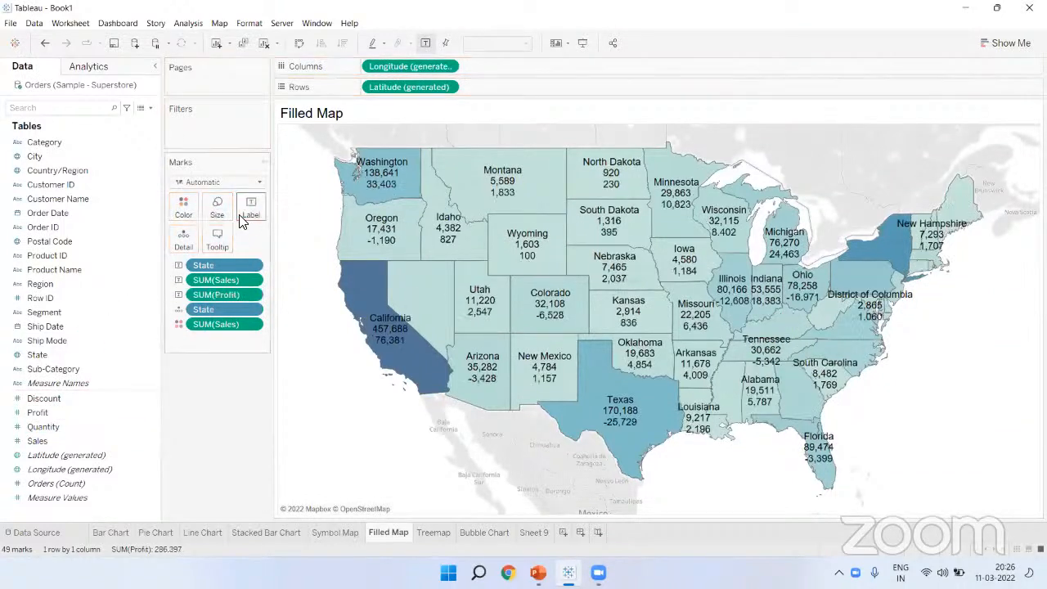
mouse_move(510, 206)
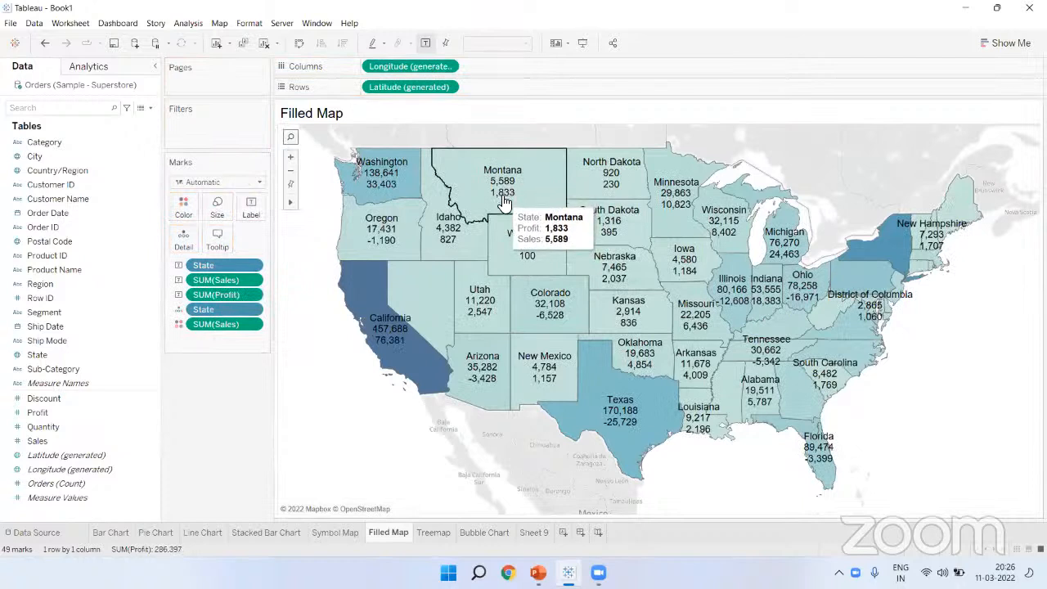
mouse_move(496, 225)
mouse_move(493, 190)
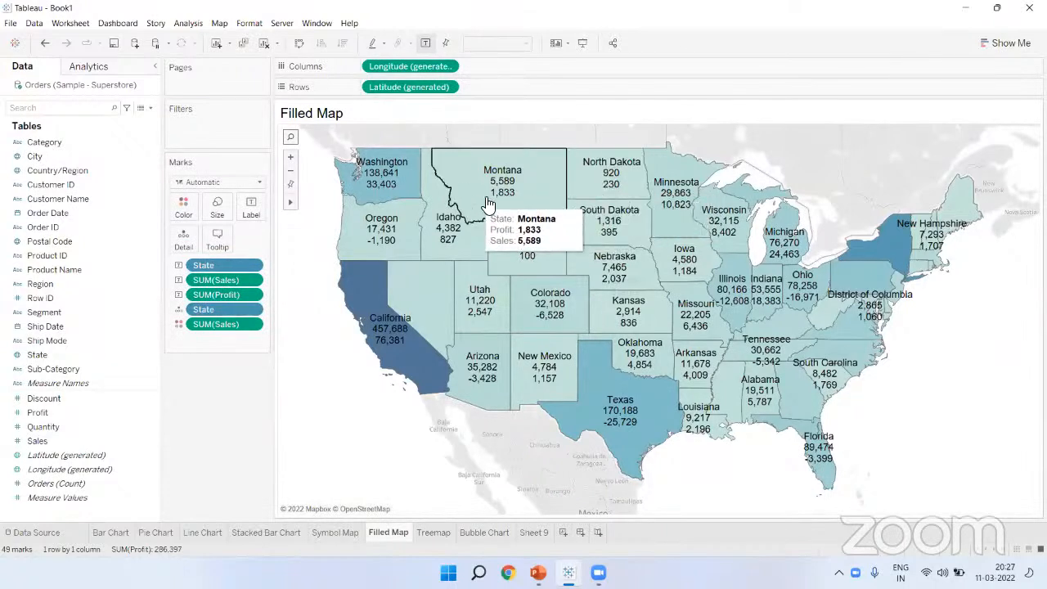
mouse_move(362, 163)
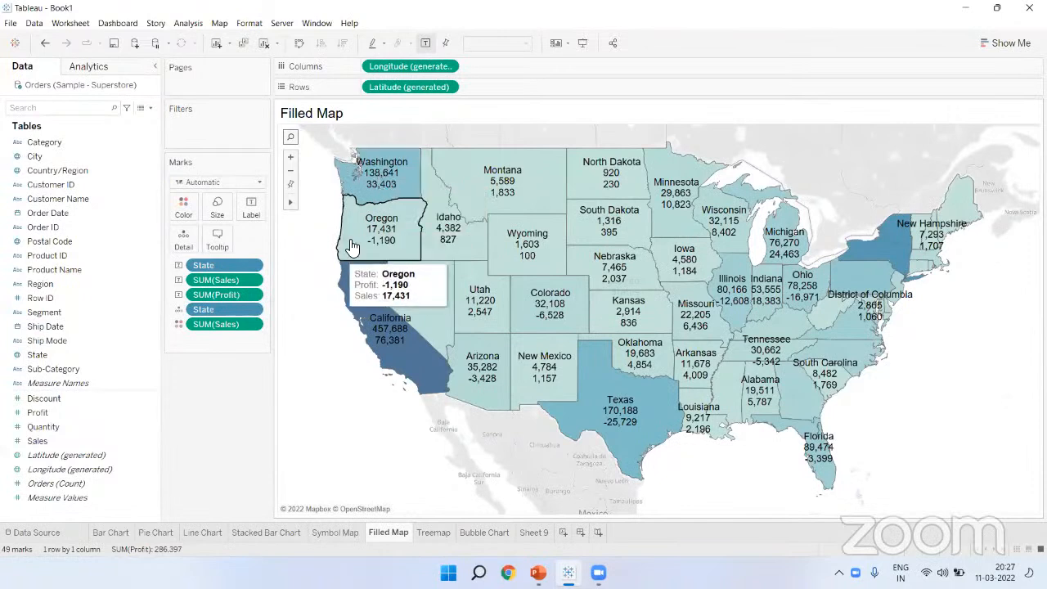
left_click_drag(213, 294, 203, 414)
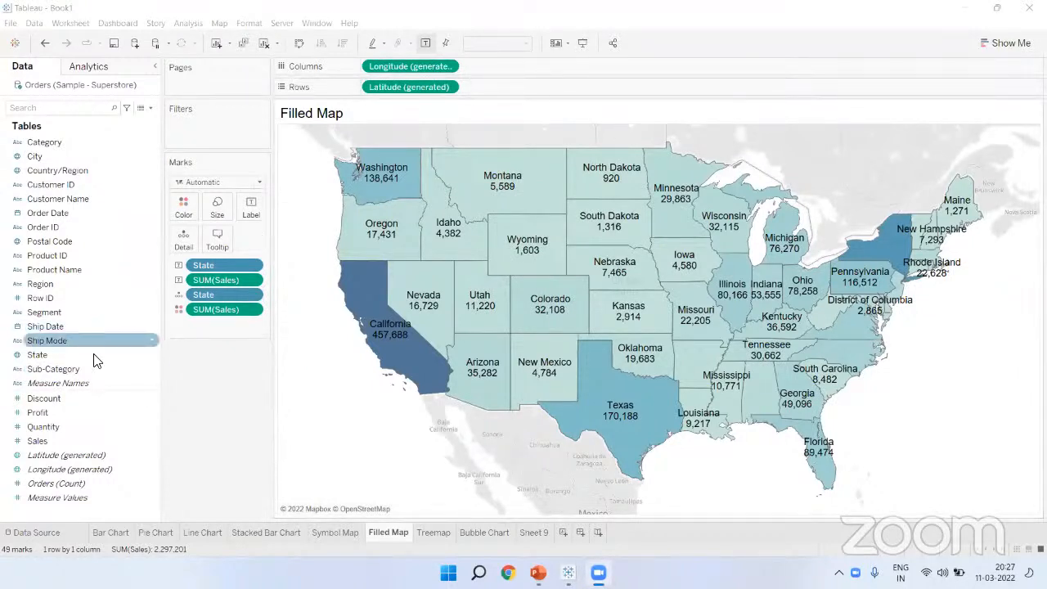
Step: Make the Treemap worksheet fill the Entire View
left_click(432, 532)
left_click(497, 44)
left_click(492, 92)
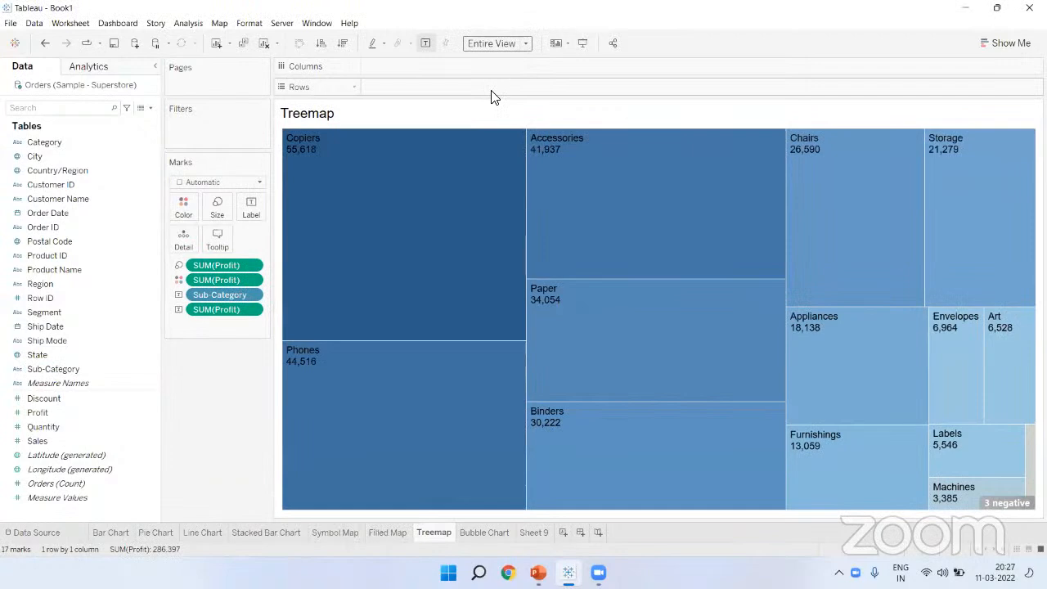
Step: Delete the Sheet 9 worksheet, then switch to the Bar Chart and Pie Chart sheets
left_click(486, 532)
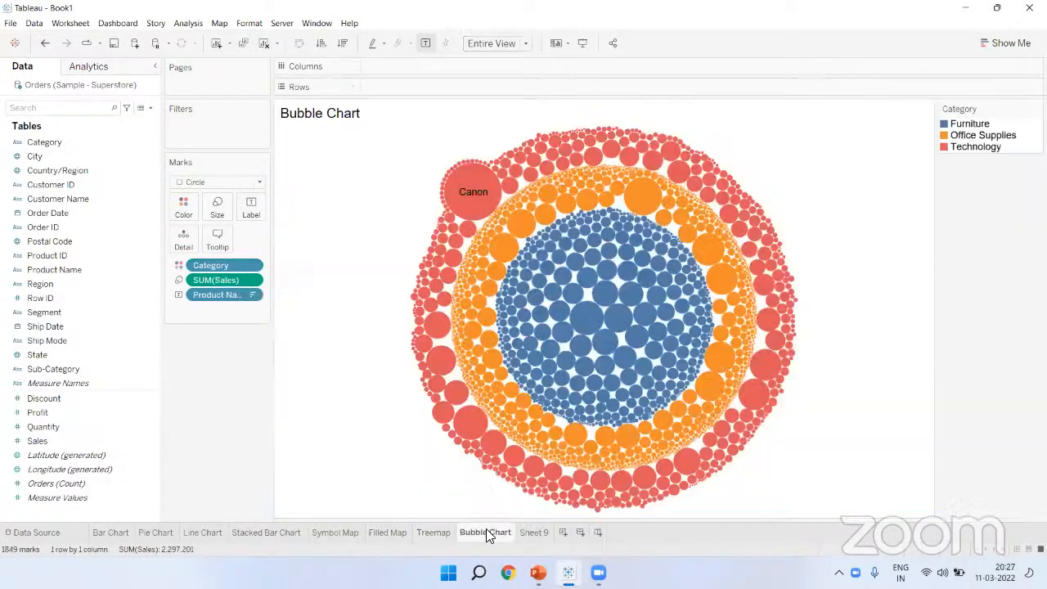
left_click(523, 533)
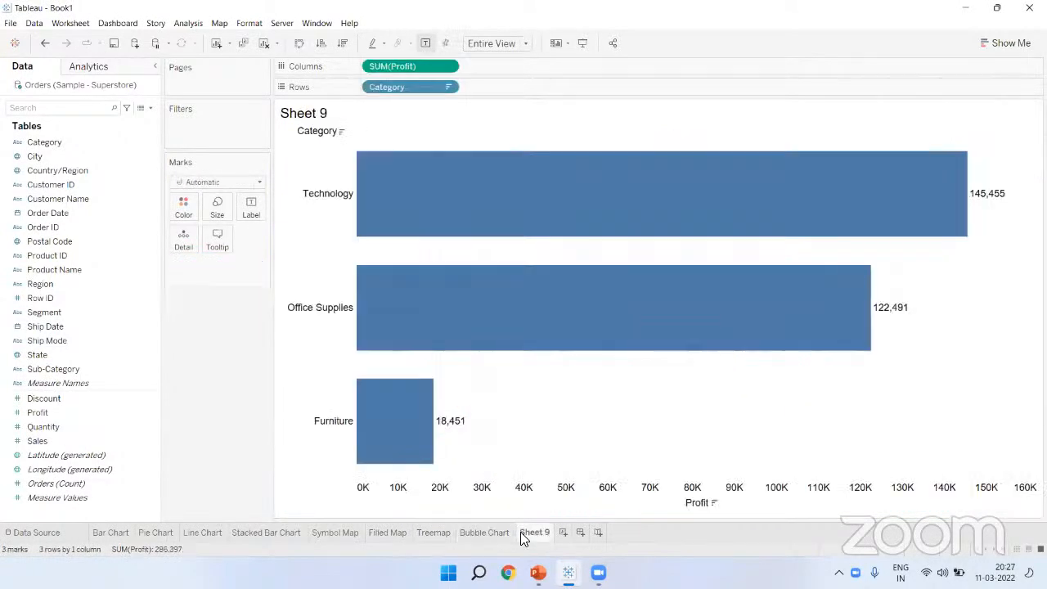
right_click(523, 533)
left_click(563, 402)
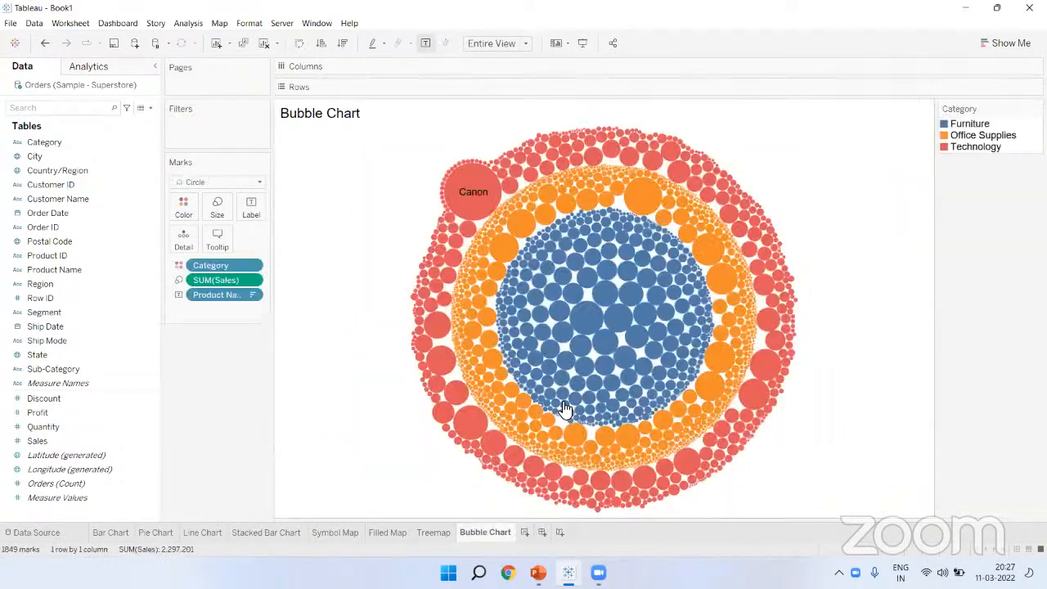
left_click(112, 532)
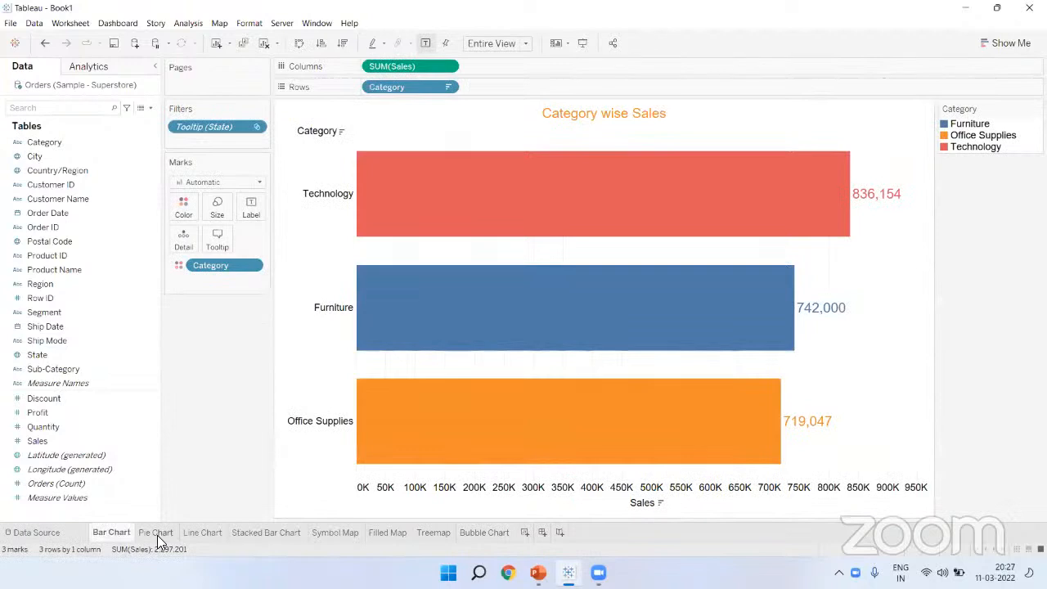
left_click(157, 533)
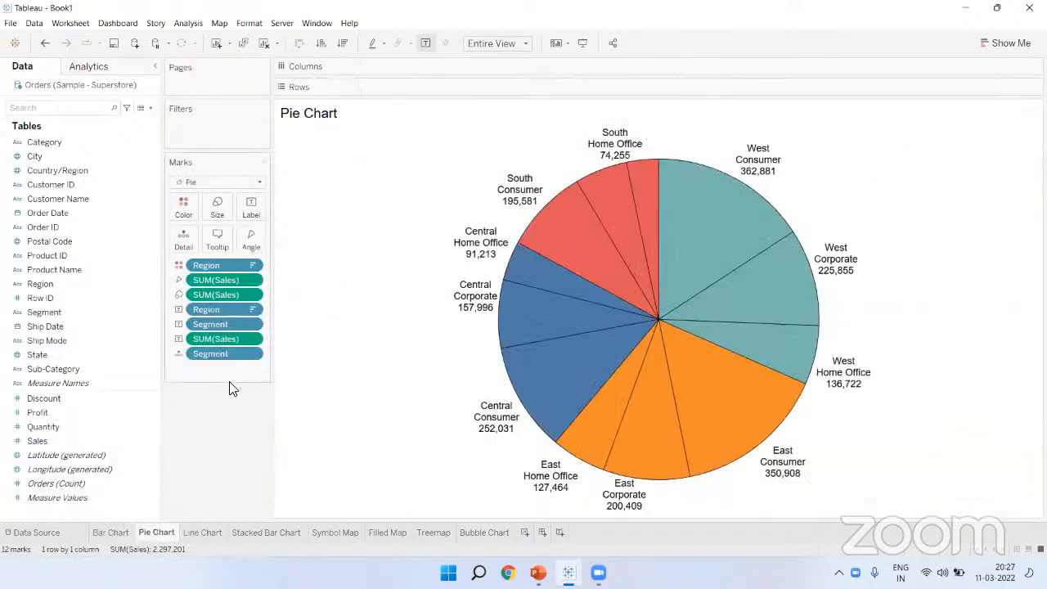
mouse_move(791, 282)
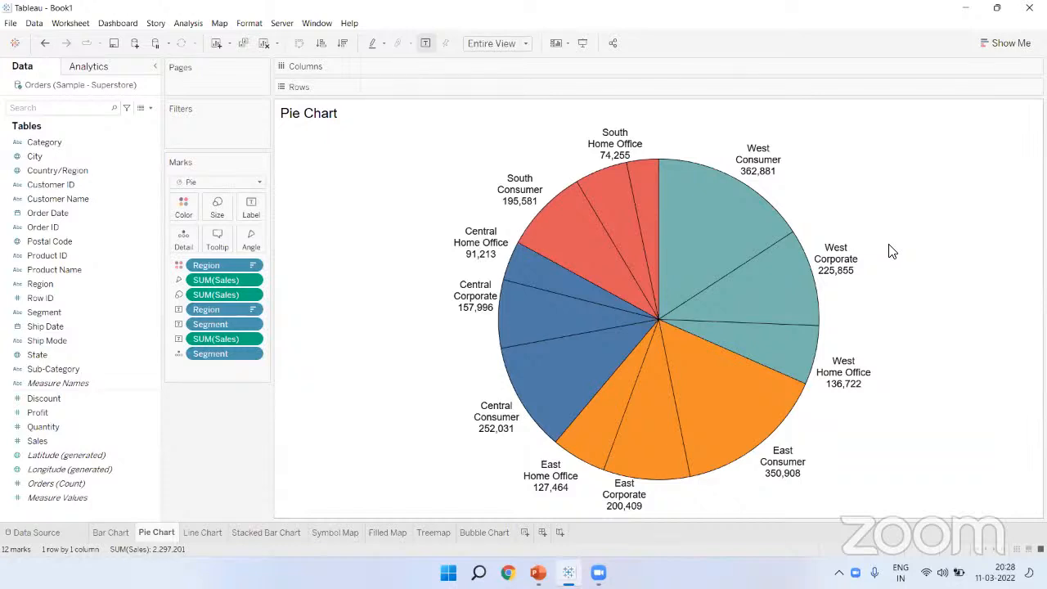
left_click(701, 98)
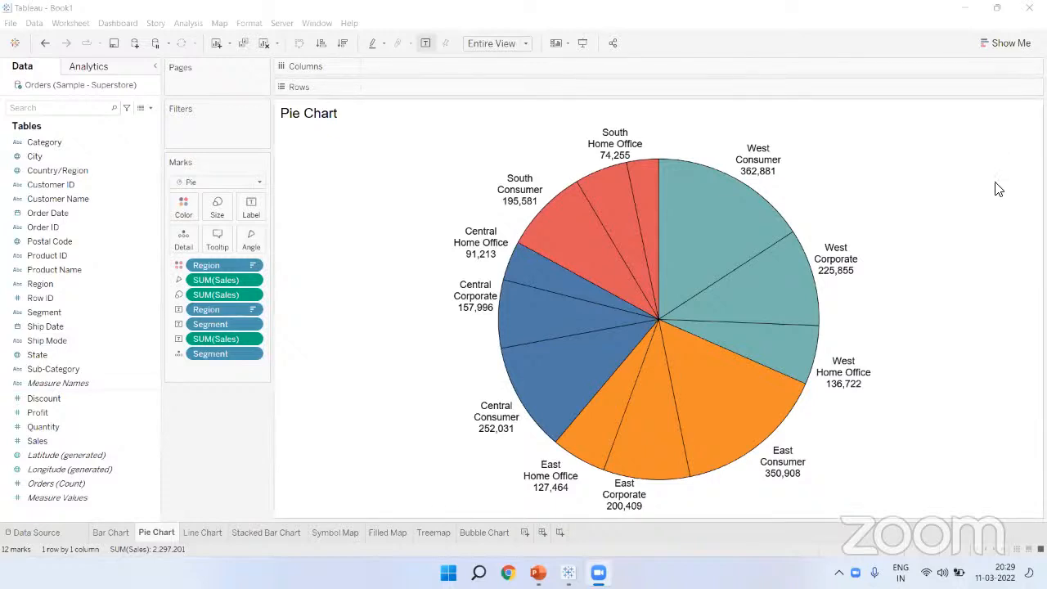
Step: Glance at the Show Me chart suggestions, then add a new blank worksheet after Bubble Chart
left_click(1012, 45)
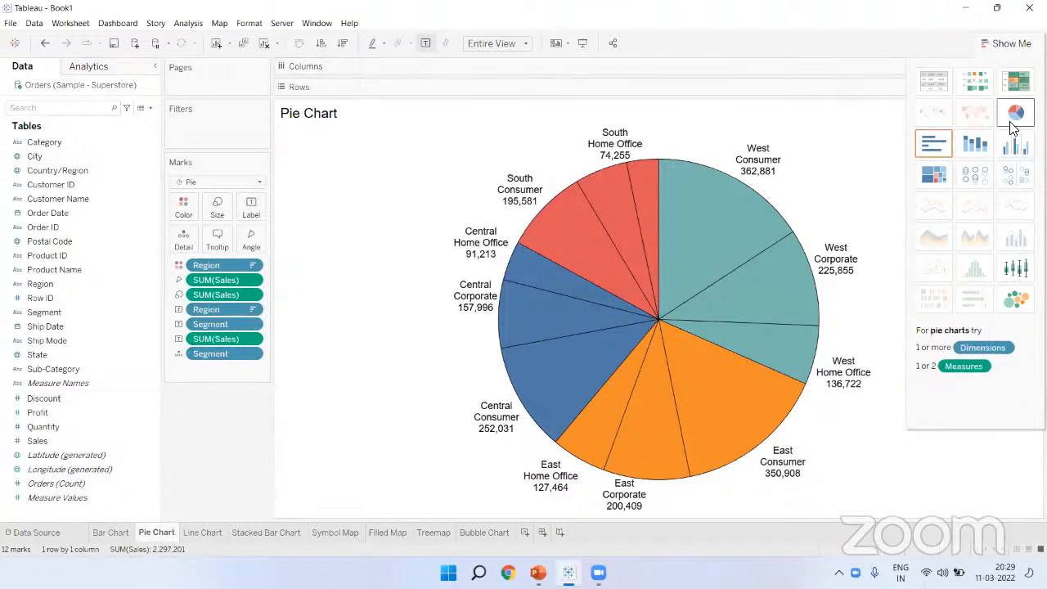
left_click(1011, 44)
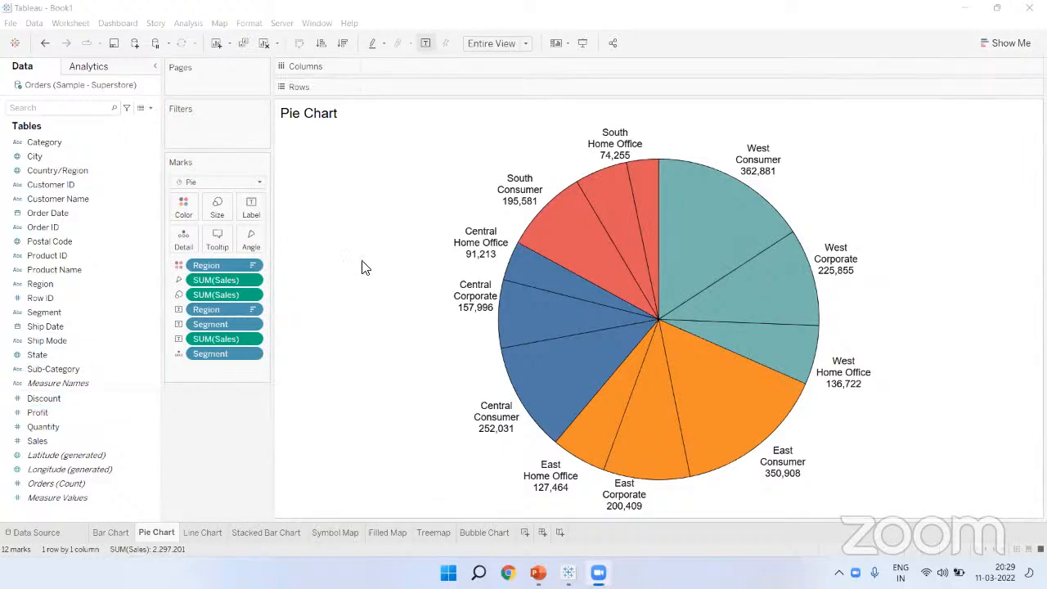
left_click(523, 535)
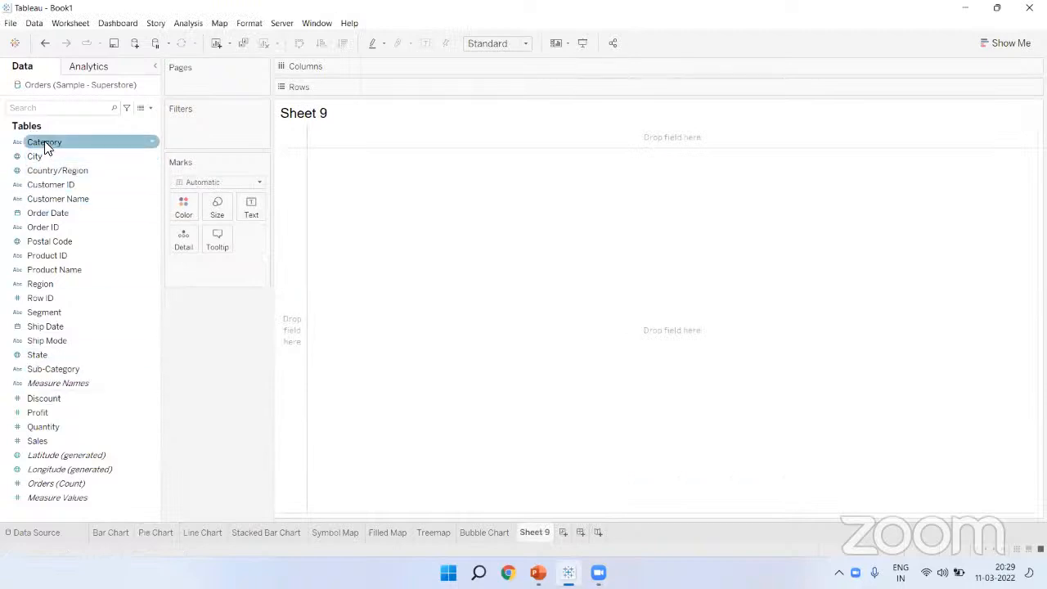
Step: Chart Sales by Region as descending horizontal bars in Entire View, with Profit bars alongside
left_click_drag(66, 287, 405, 72)
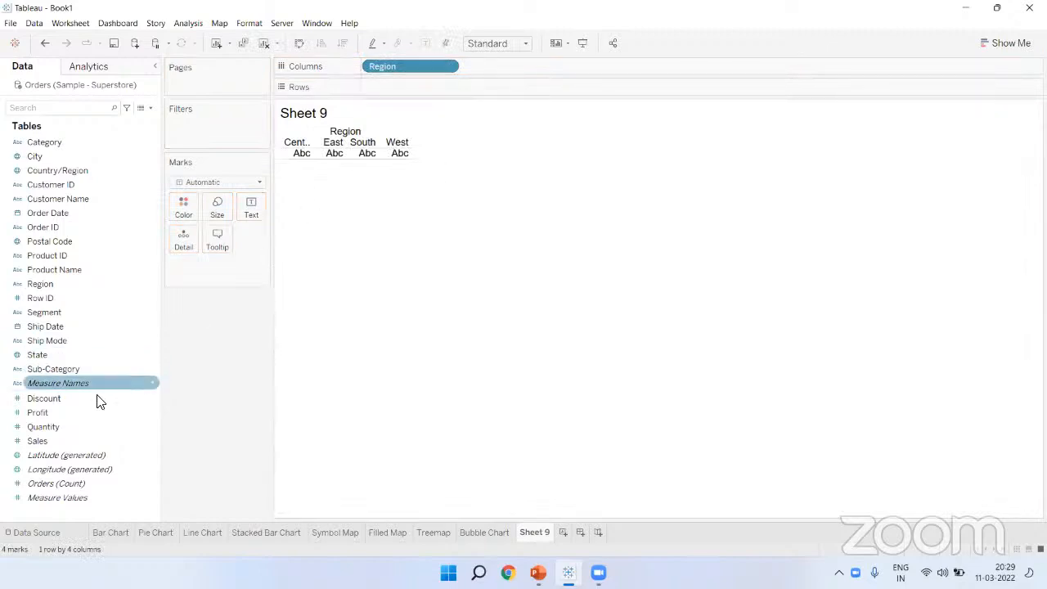
left_click_drag(67, 440, 399, 90)
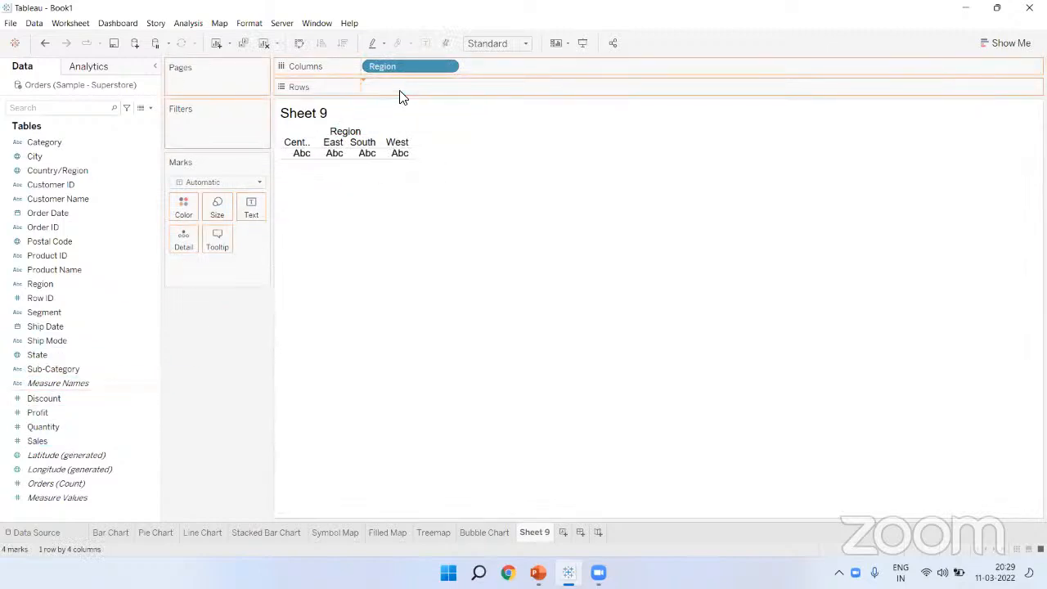
left_click(299, 43)
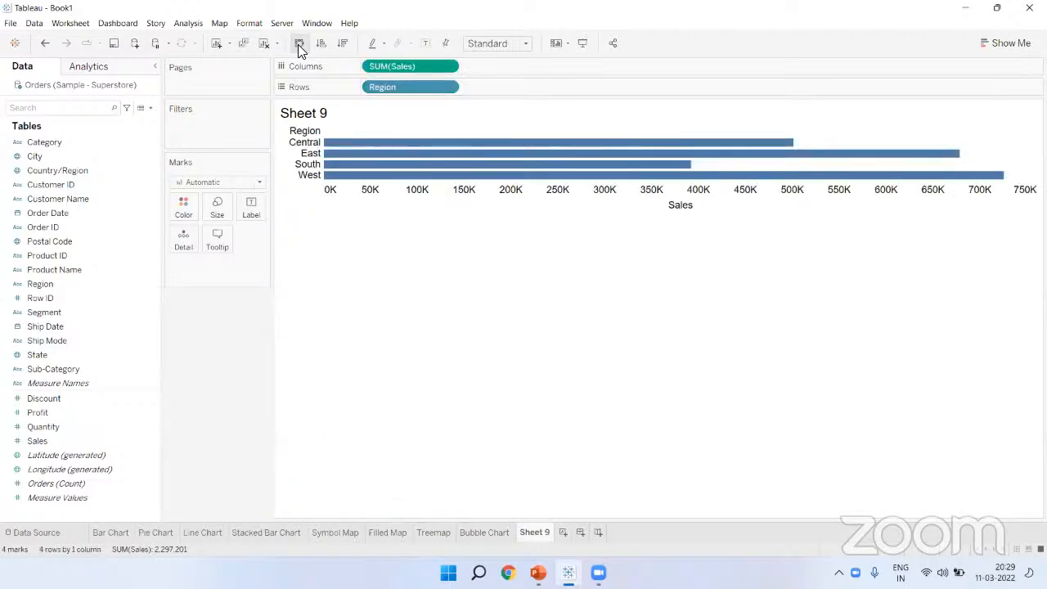
left_click(483, 95)
left_click(344, 41)
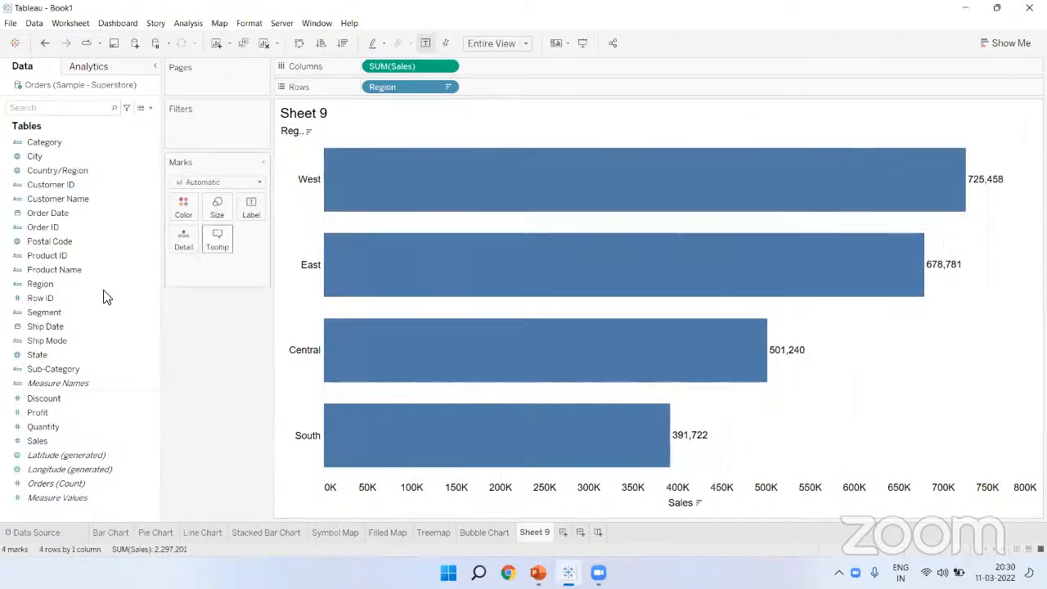
left_click_drag(37, 413, 501, 78)
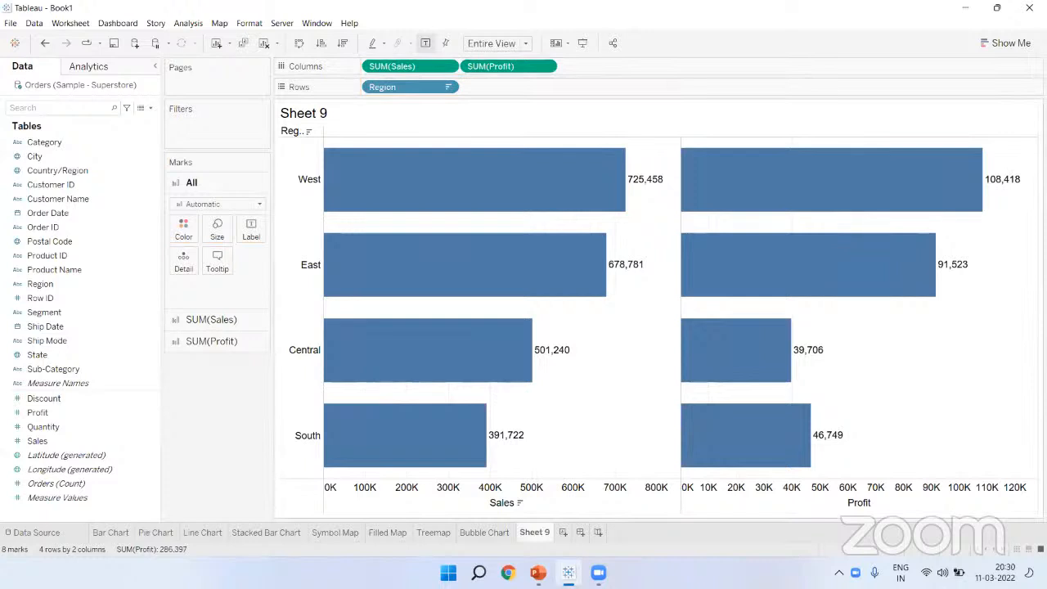
left_click(864, 72)
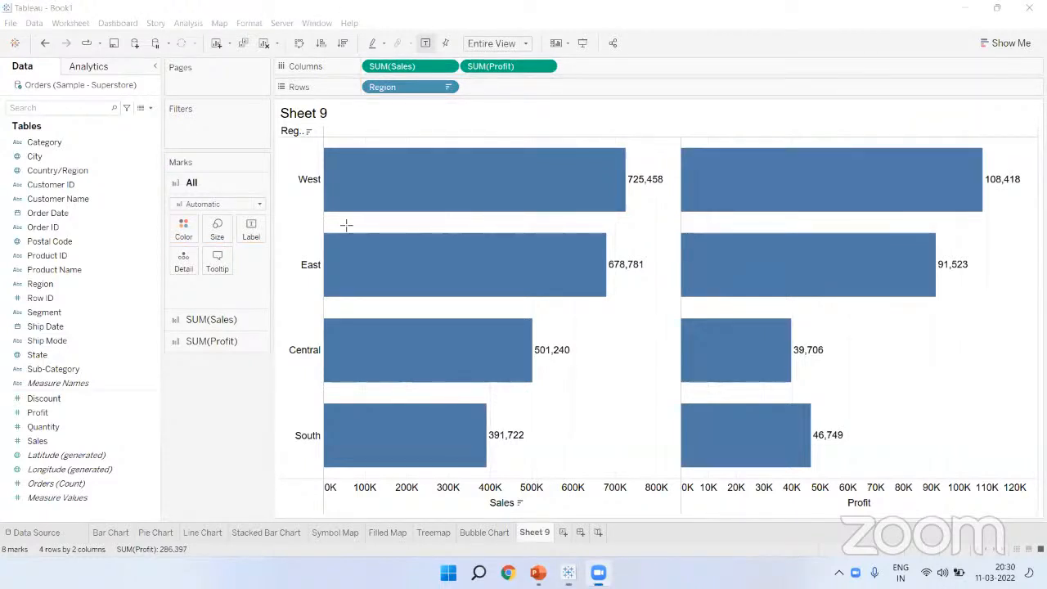
left_click_drag(329, 194, 292, 166)
left_click_drag(619, 167, 671, 191)
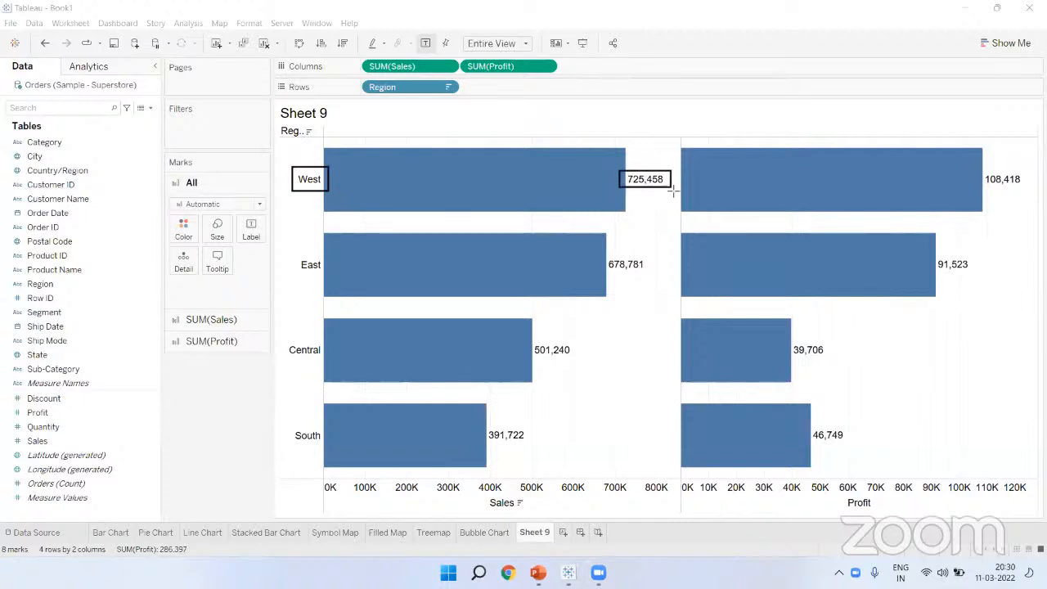
left_click_drag(981, 164, 1033, 194)
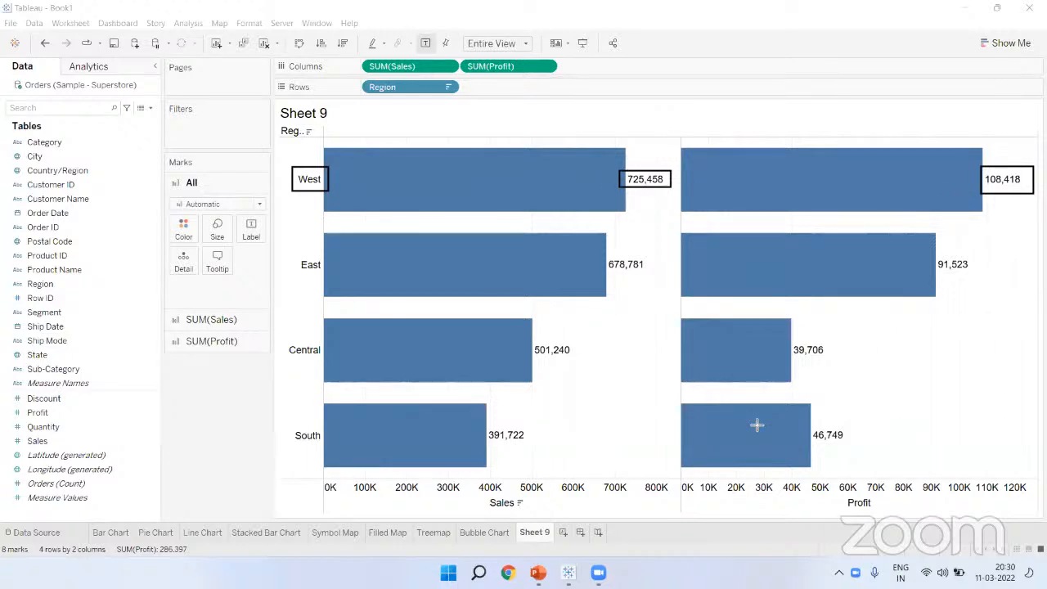
left_click_drag(612, 163, 679, 195)
left_click_drag(471, 495, 540, 515)
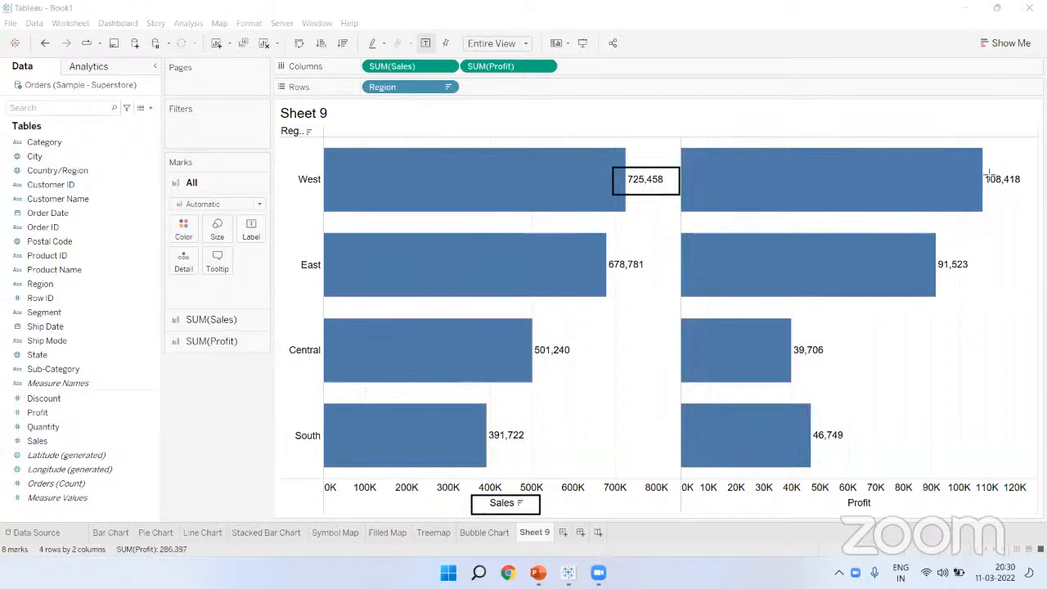
left_click_drag(976, 165, 1026, 206)
left_click_drag(833, 492, 890, 511)
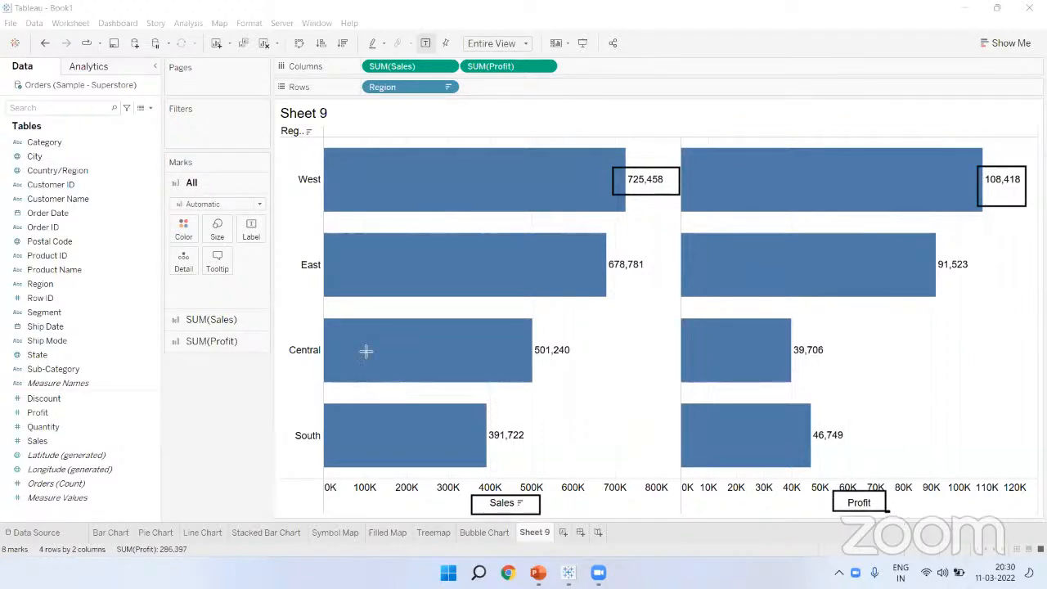
mouse_move(275, 137)
left_mouse_down()
mouse_move(341, 405)
mouse_move(333, 443)
left_mouse_up()
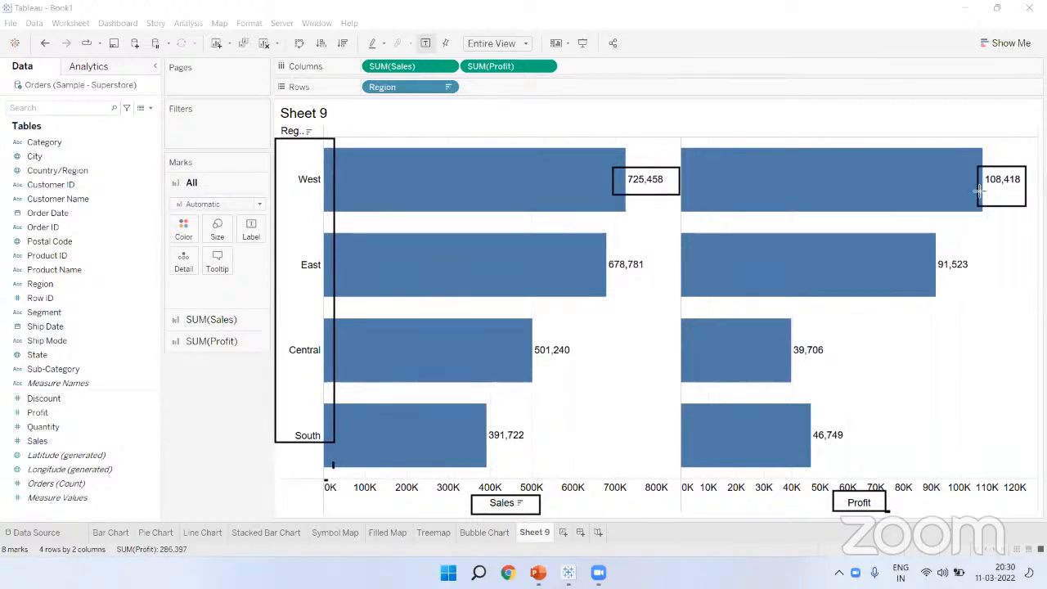
left_click(493, 111)
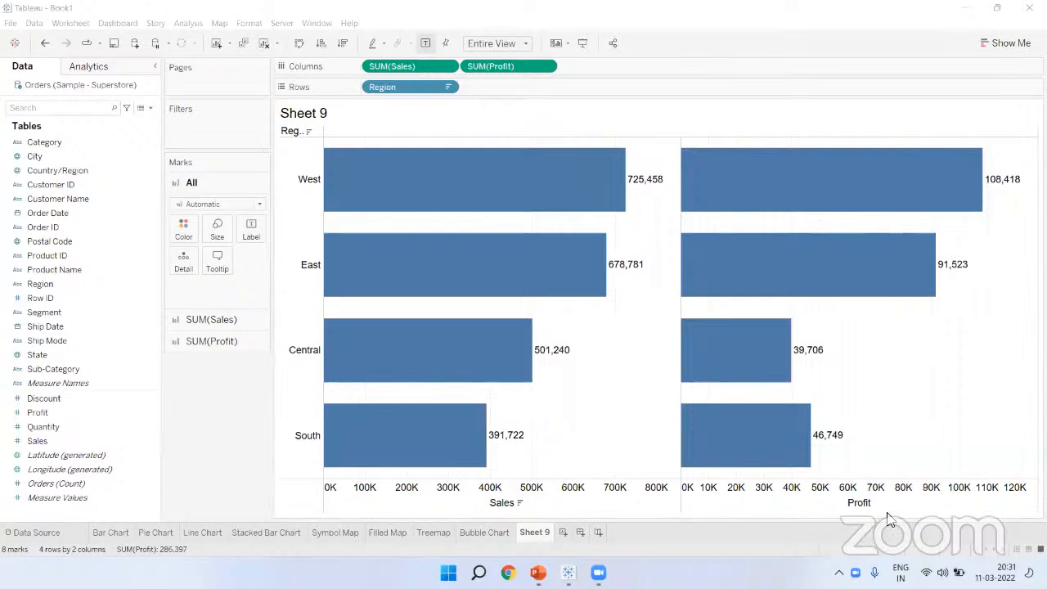
left_click(711, 193)
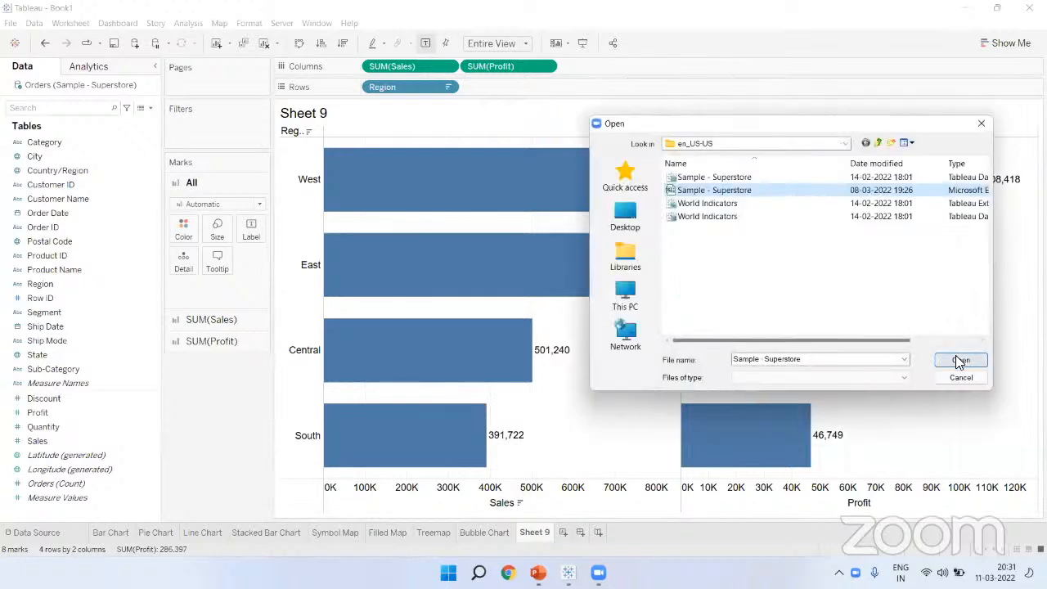
left_click(957, 357)
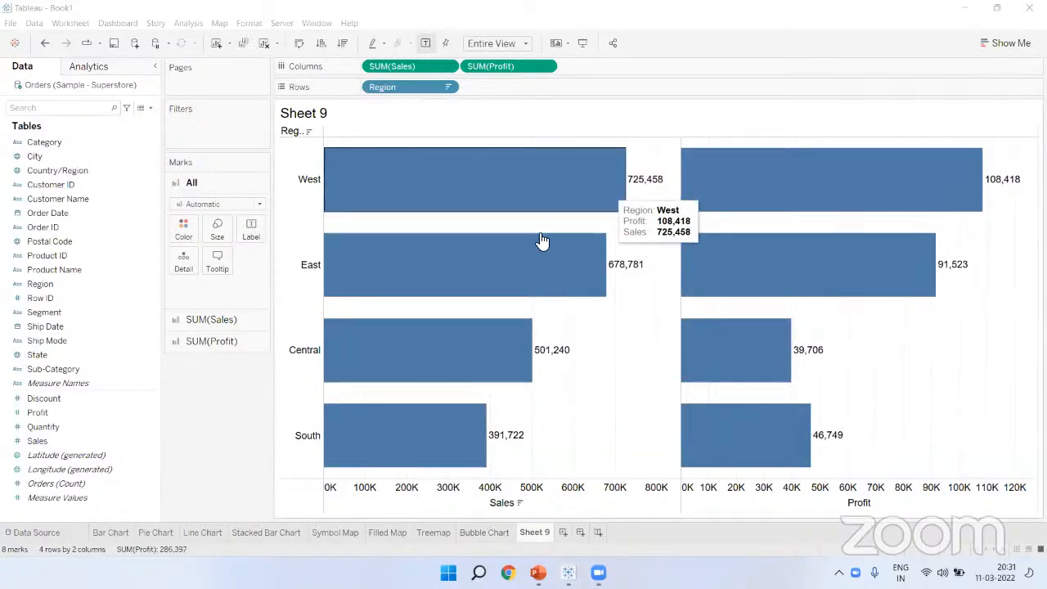
left_click(59, 420)
Step: Add Quantity as a third bar panel by region and widen the row header so Region reads fully
left_click_drag(59, 419, 619, 62)
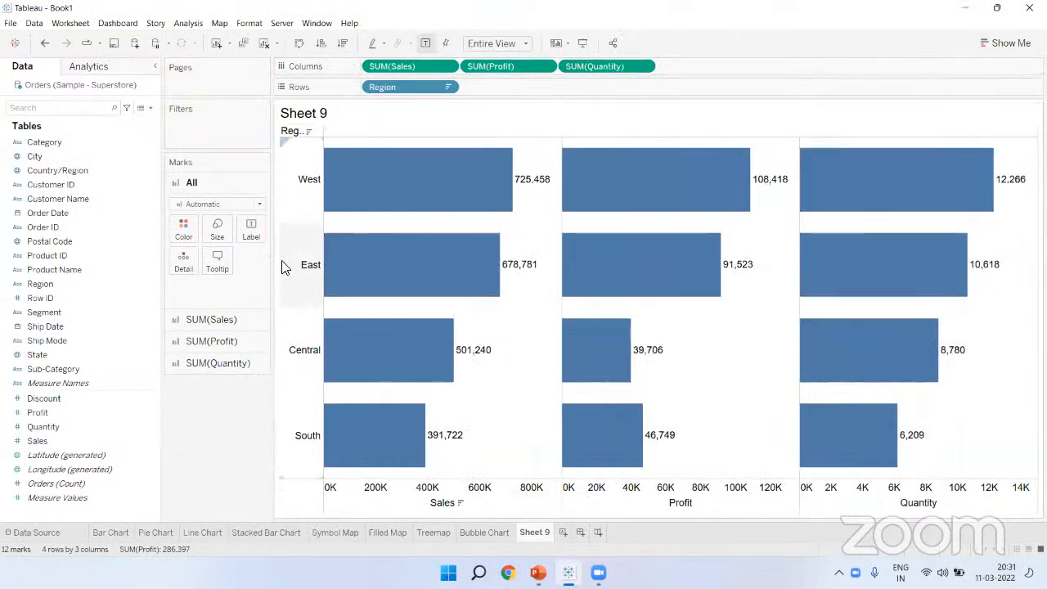
left_click_drag(326, 200, 342, 195)
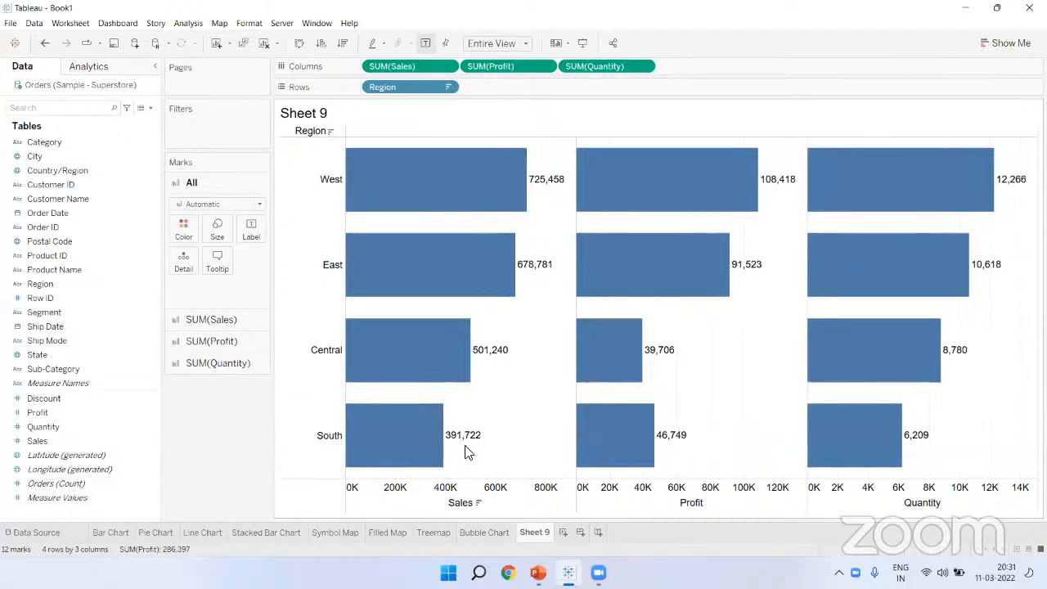
mouse_move(458, 440)
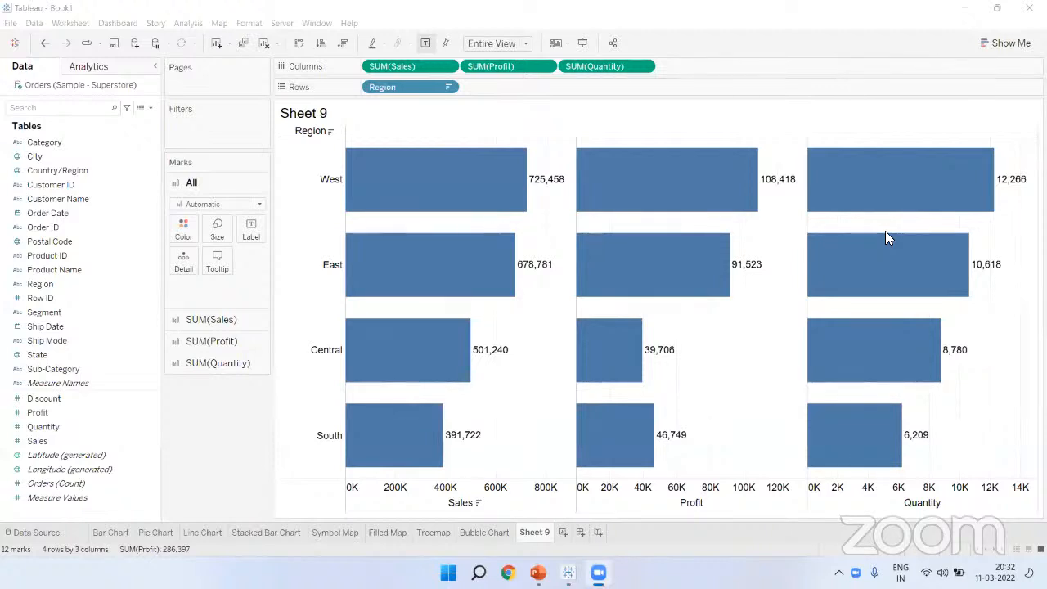
mouse_move(890, 238)
mouse_move(350, 180)
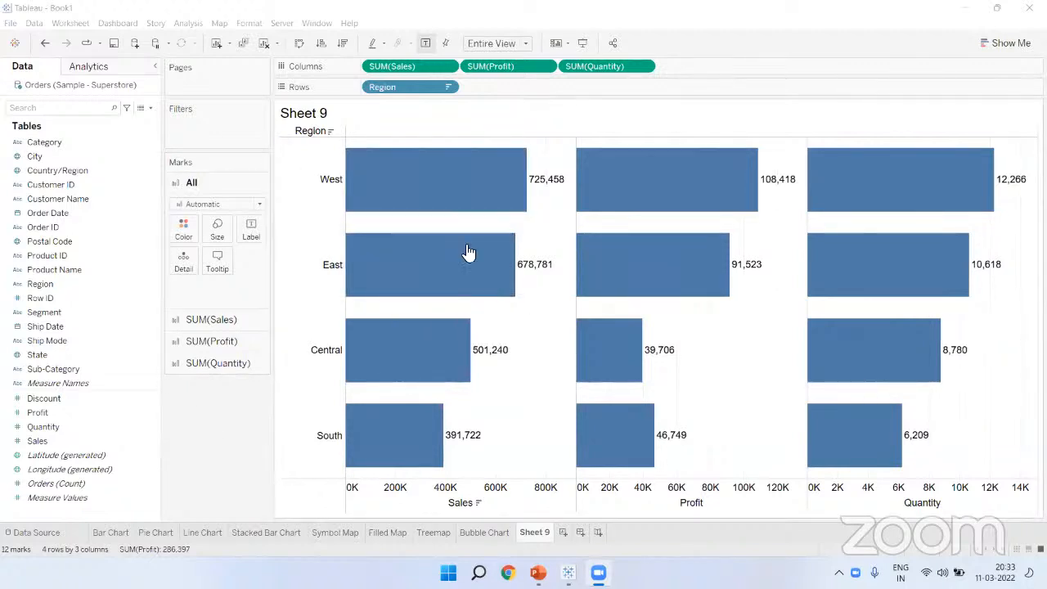
mouse_move(468, 251)
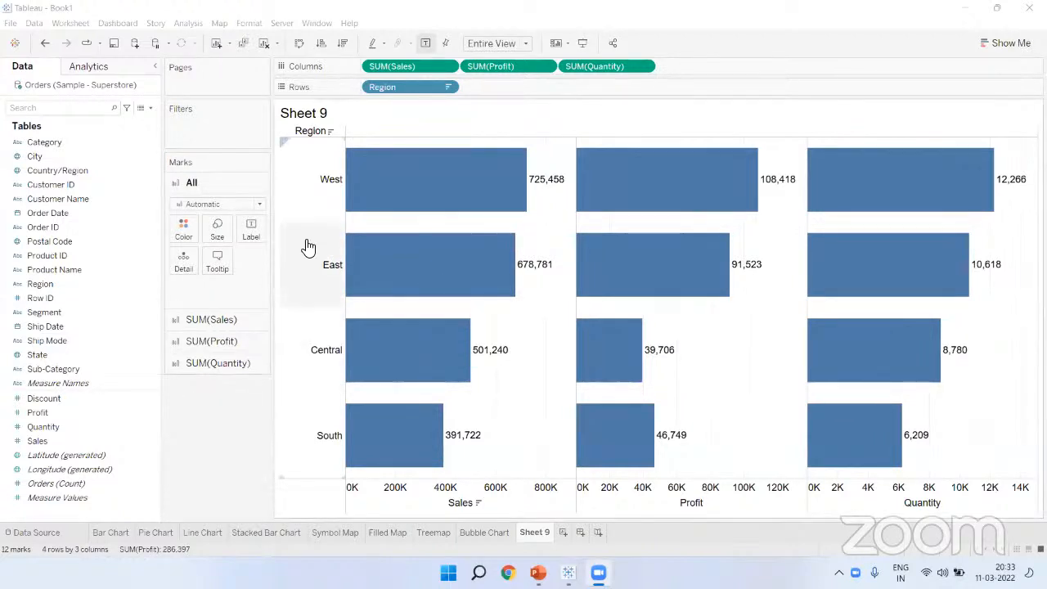
mouse_move(391, 300)
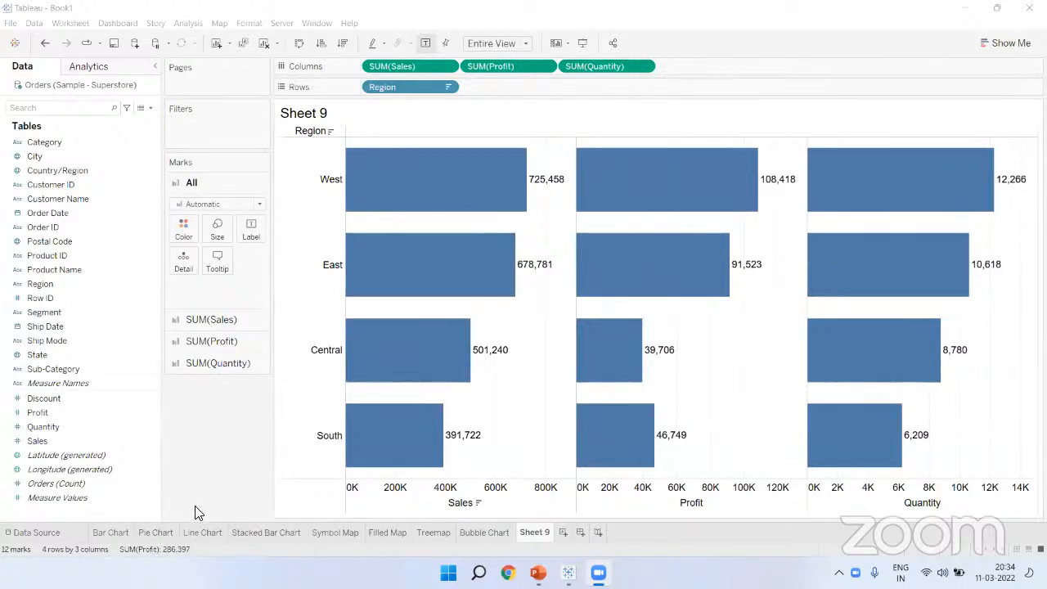
Step: Check the Washington tooltip on the Symbol Map, then settle on the Bar Chart's Category wise Sales
left_click(328, 537)
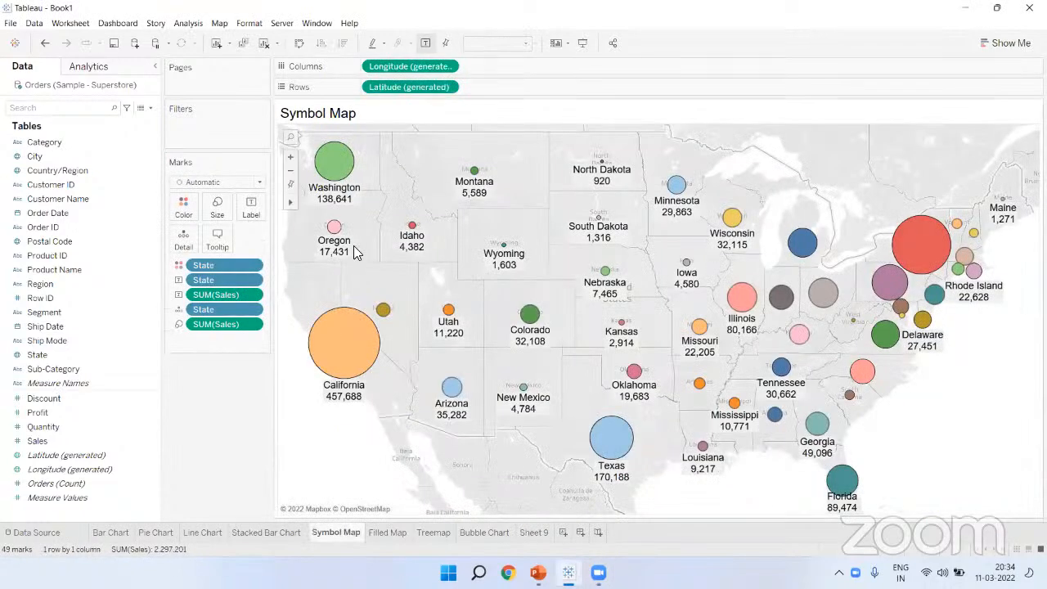
mouse_move(342, 176)
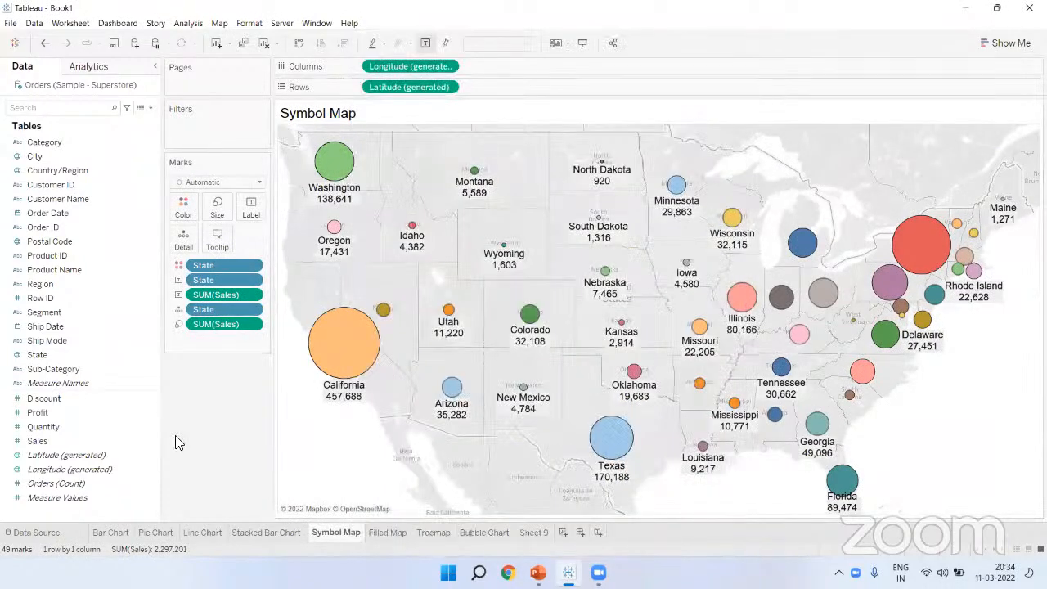
left_click(123, 533)
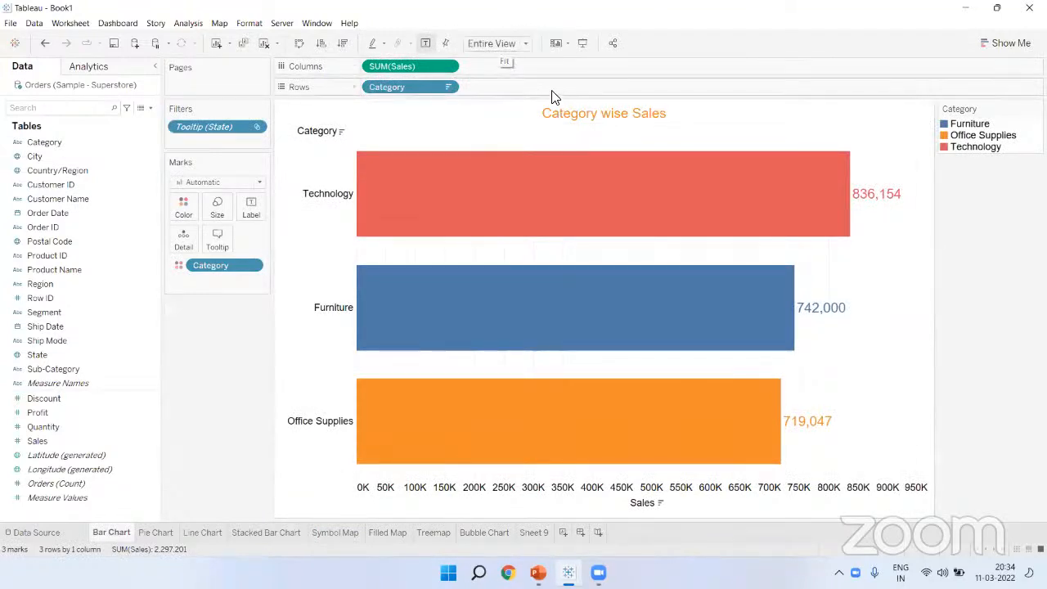
left_click(331, 533)
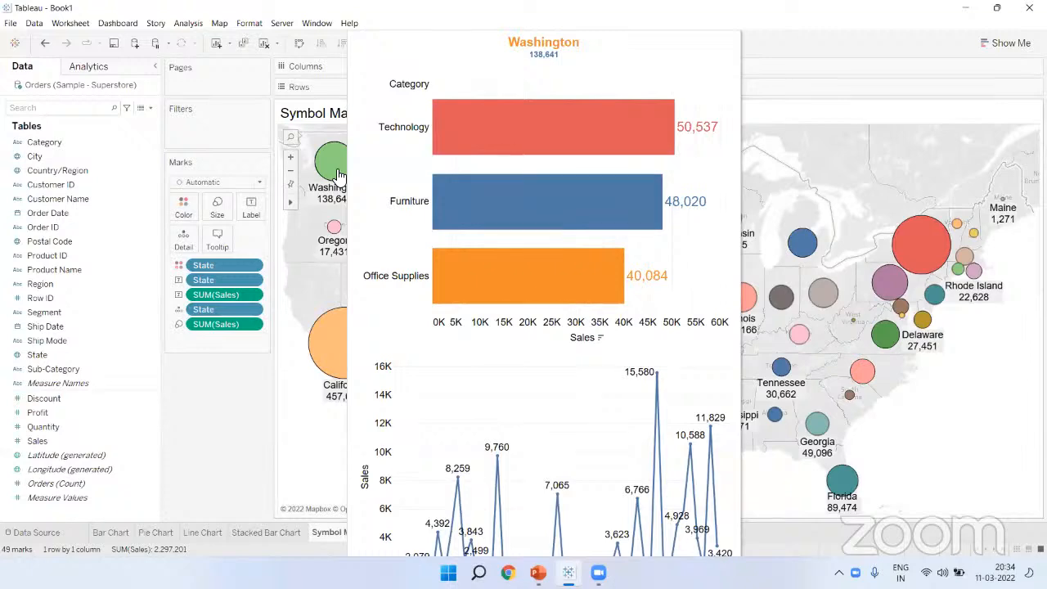
left_click(114, 532)
mouse_move(454, 155)
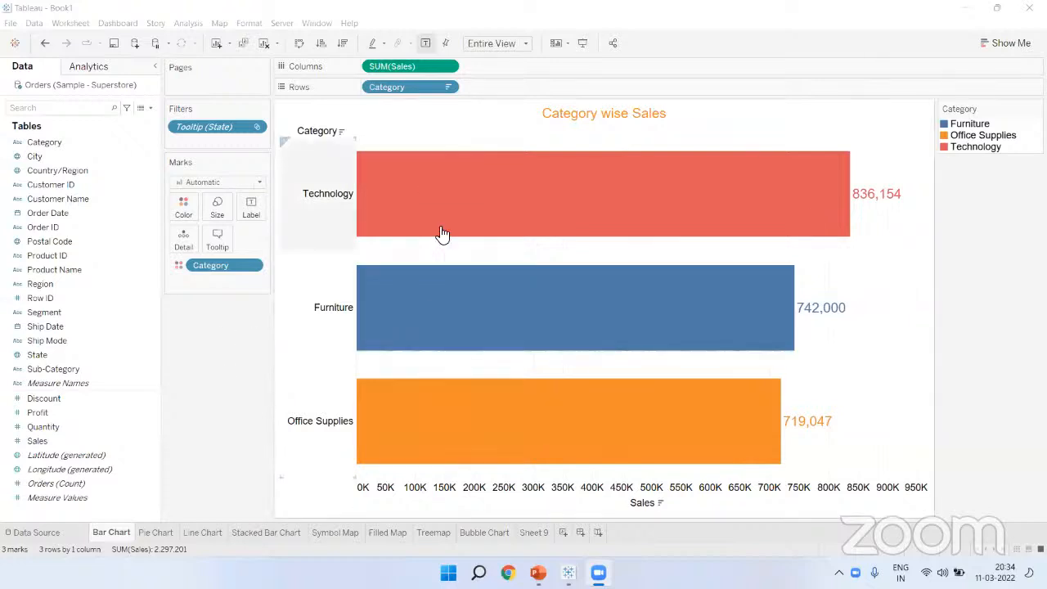
Step: Save the workbook to the Desktop as 'Traditional Charts' in Tableau Packaged Workbook (*.twbx) format
left_click(116, 45)
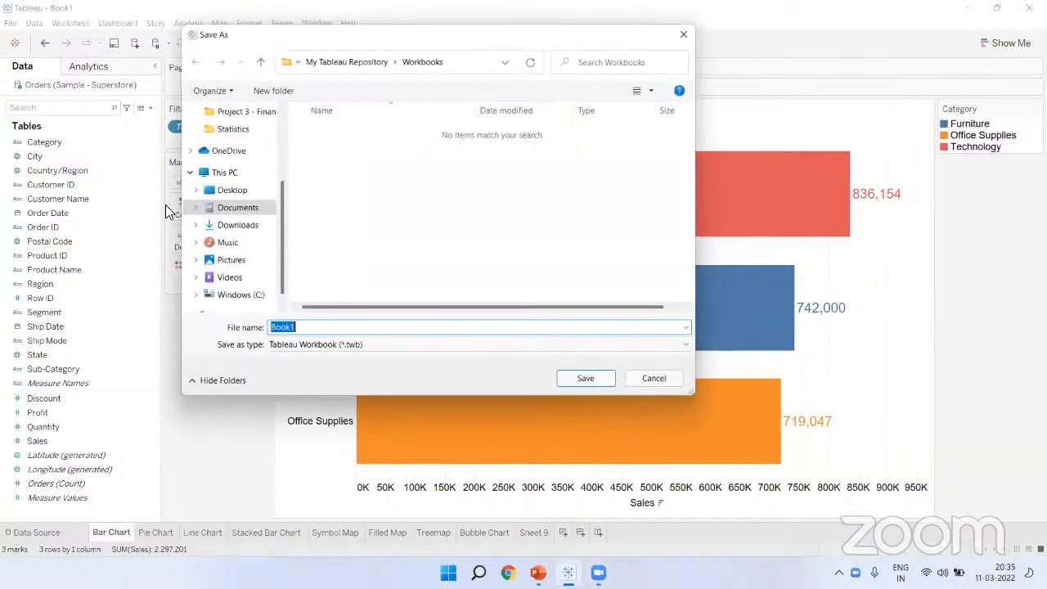
left_click_drag(328, 39, 427, 100)
left_click(399, 385)
left_click_drag(412, 385, 357, 395)
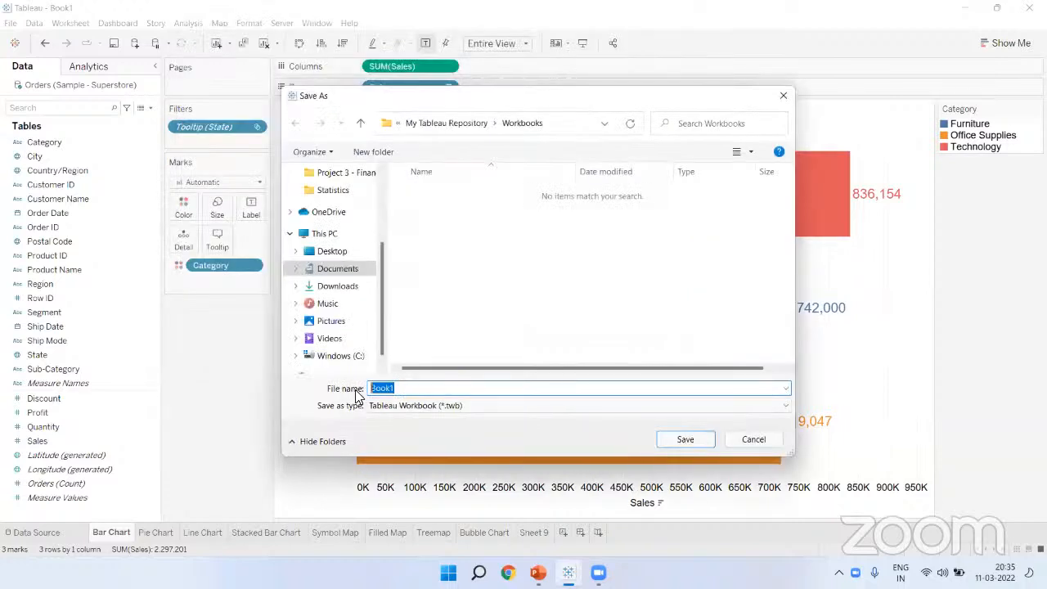
type("Charts")
key("BackSpace")
key("BackSpace")
key("BackSpace")
key("BackSpace")
key("BackSpace")
key("BackSpace")
type("Traditional Charts")
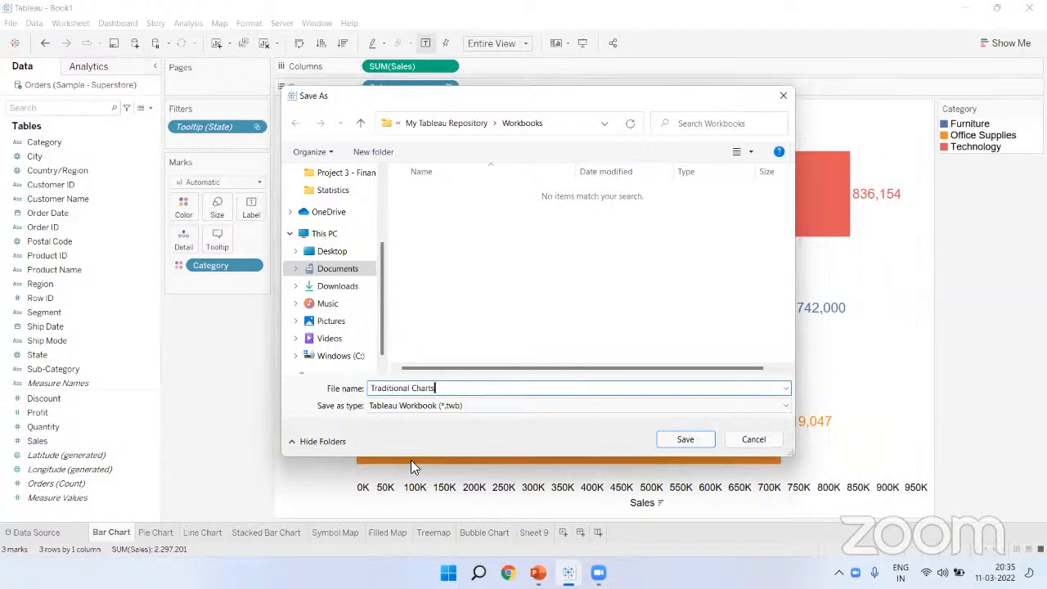
left_click(336, 251)
left_click(452, 405)
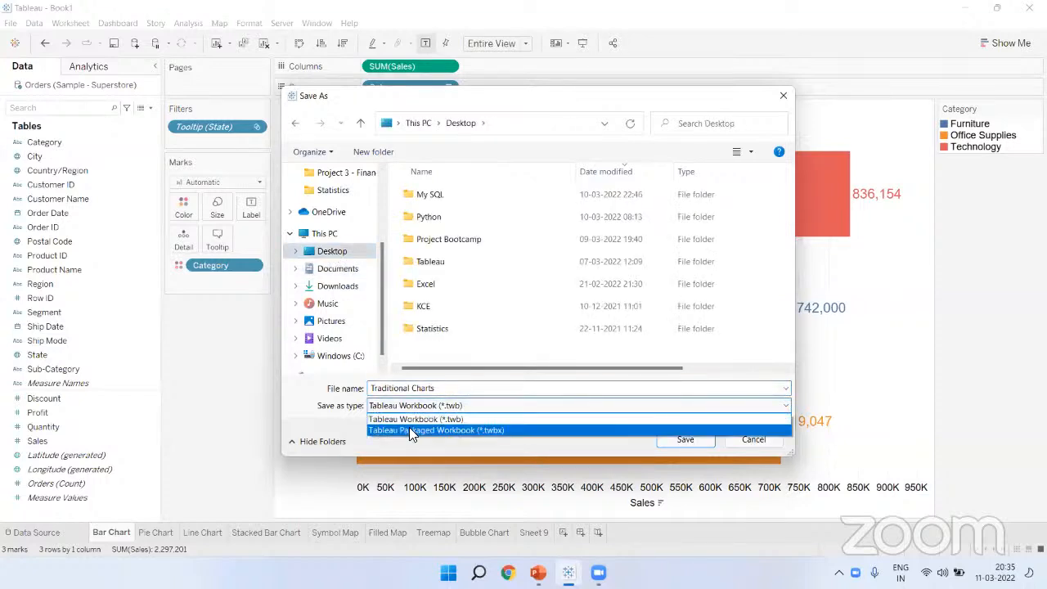
left_click(485, 427)
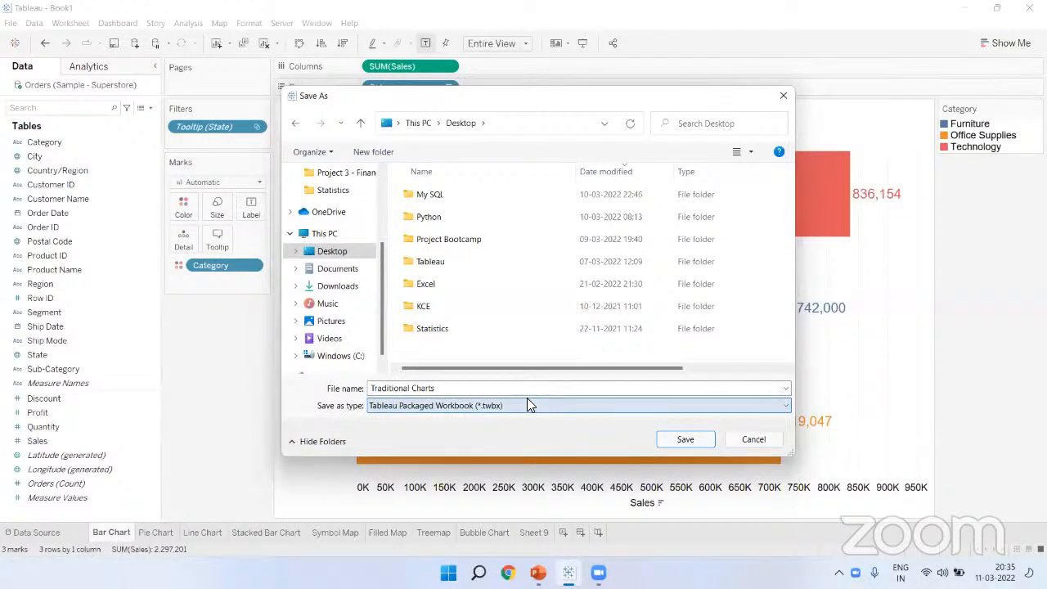
left_click(682, 440)
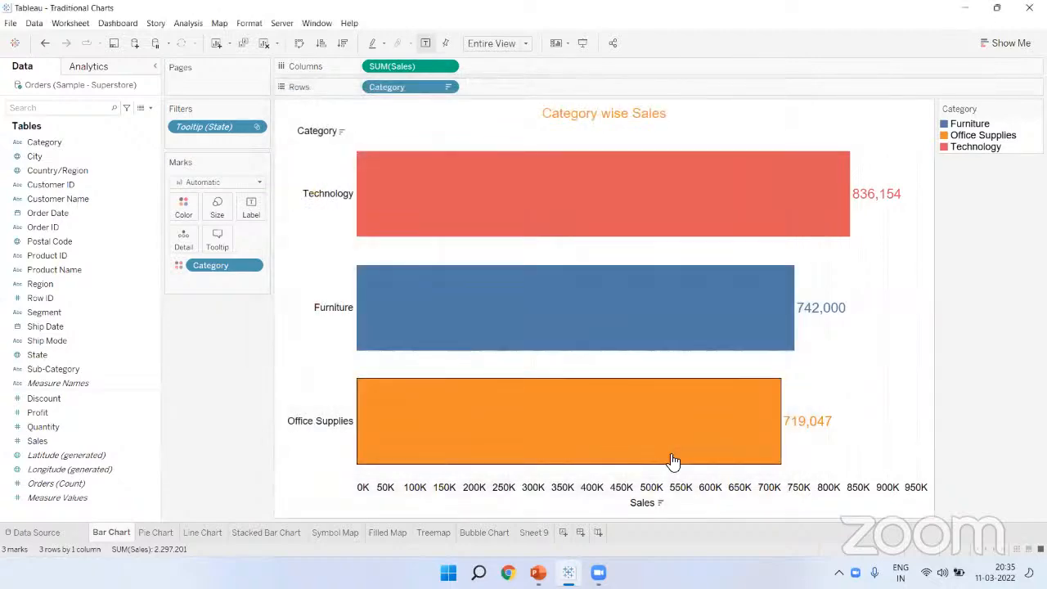
key("super+d")
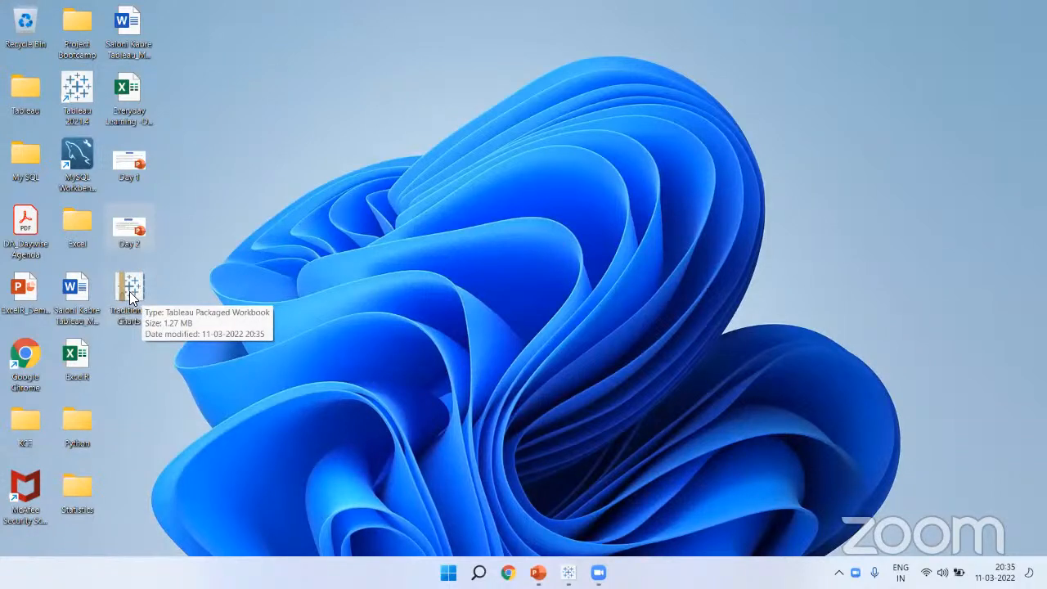
Step: Confirm in Properties that Traditional Charts is a Tableau Packaged Workbook, then return to Tableau
right_click(130, 296)
left_click(182, 418)
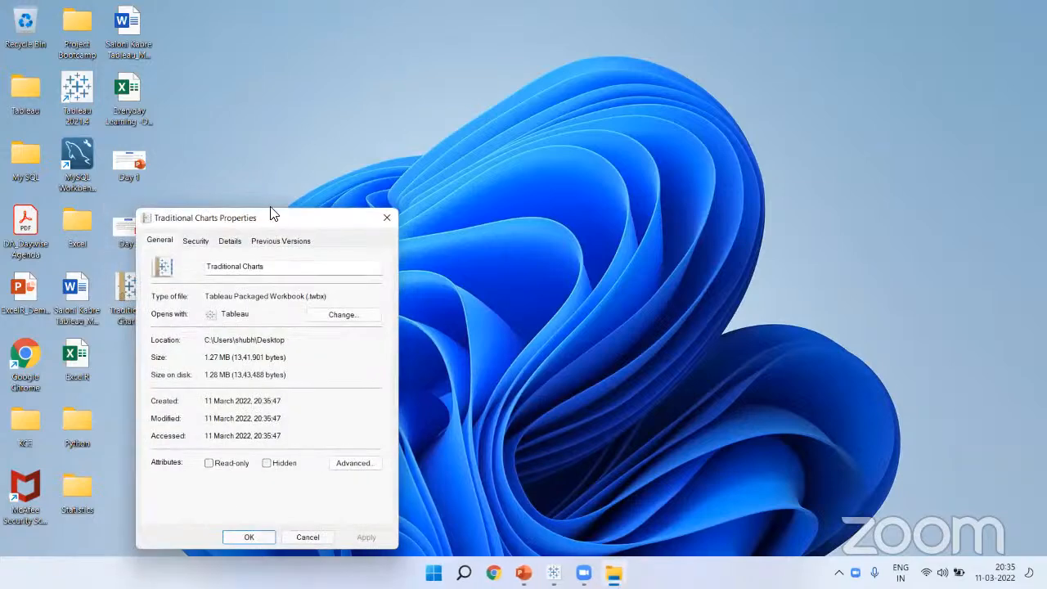
left_click_drag(273, 214, 220, 9)
left_click_drag(285, 90, 146, 93)
left_click_drag(279, 91, 147, 93)
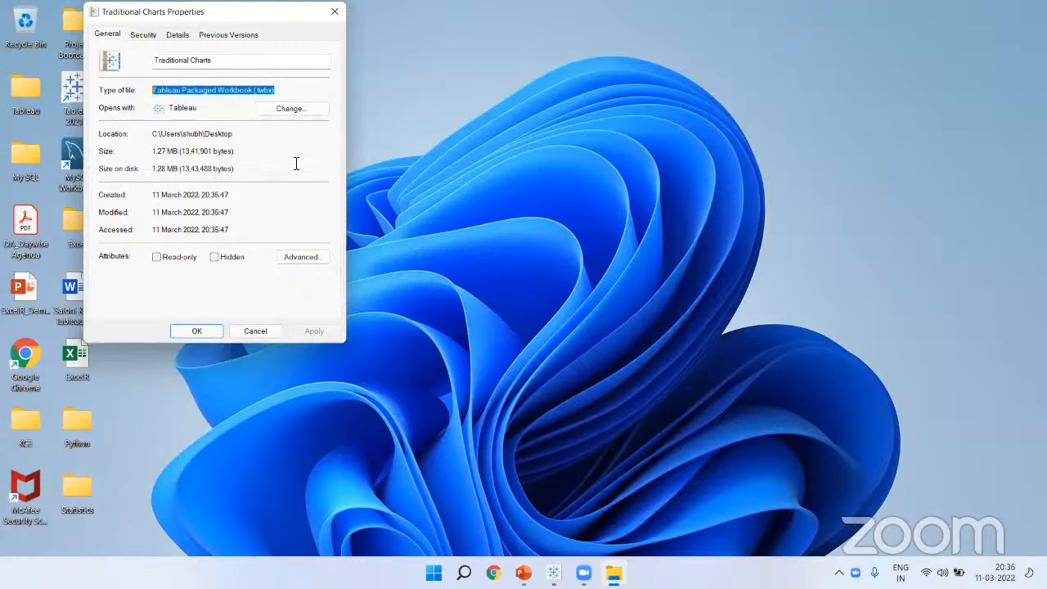
left_click(285, 90)
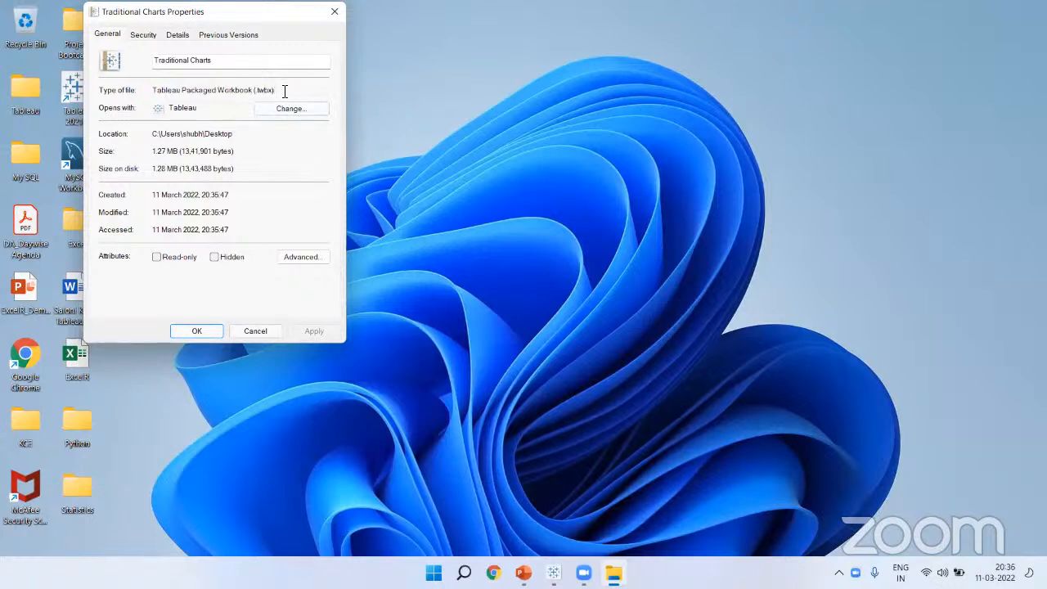
left_click(336, 13)
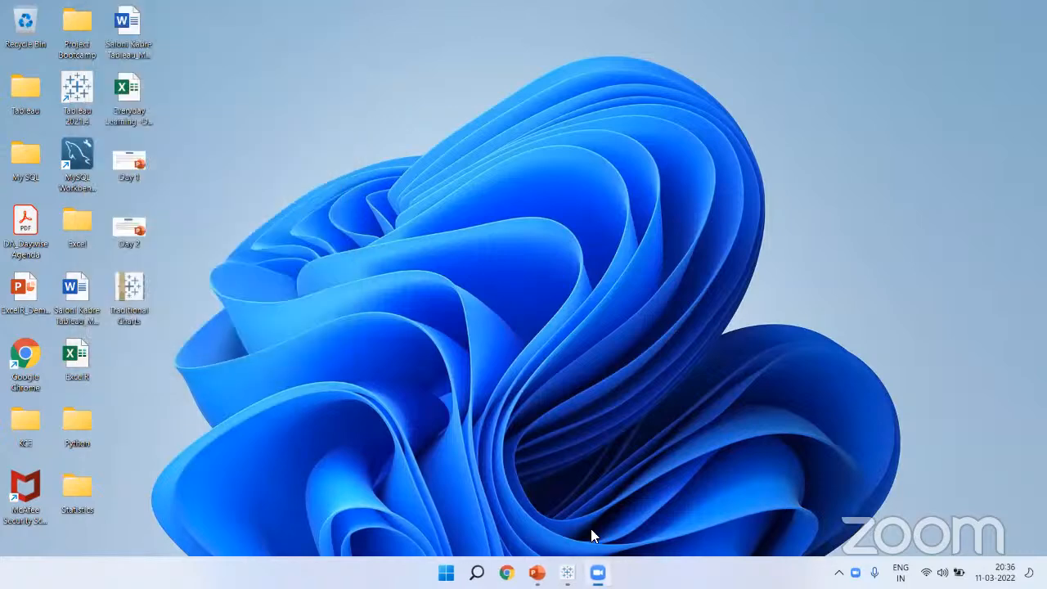
left_click(570, 572)
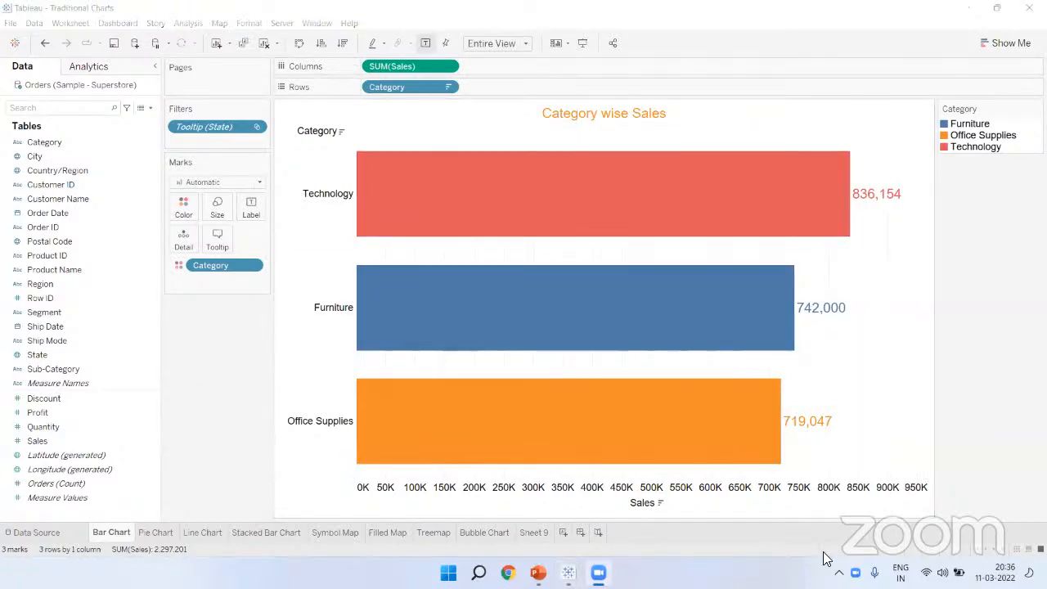
Step: Start saving the workbook to Tableau Public and look over the sign-in window's email and password fields
left_click(693, 50)
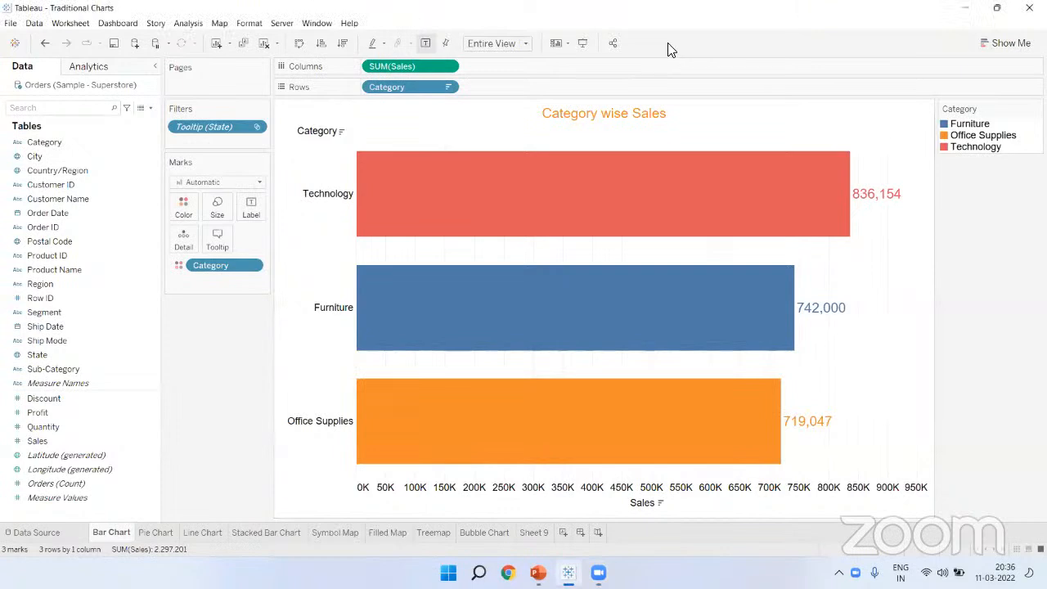
left_click(281, 26)
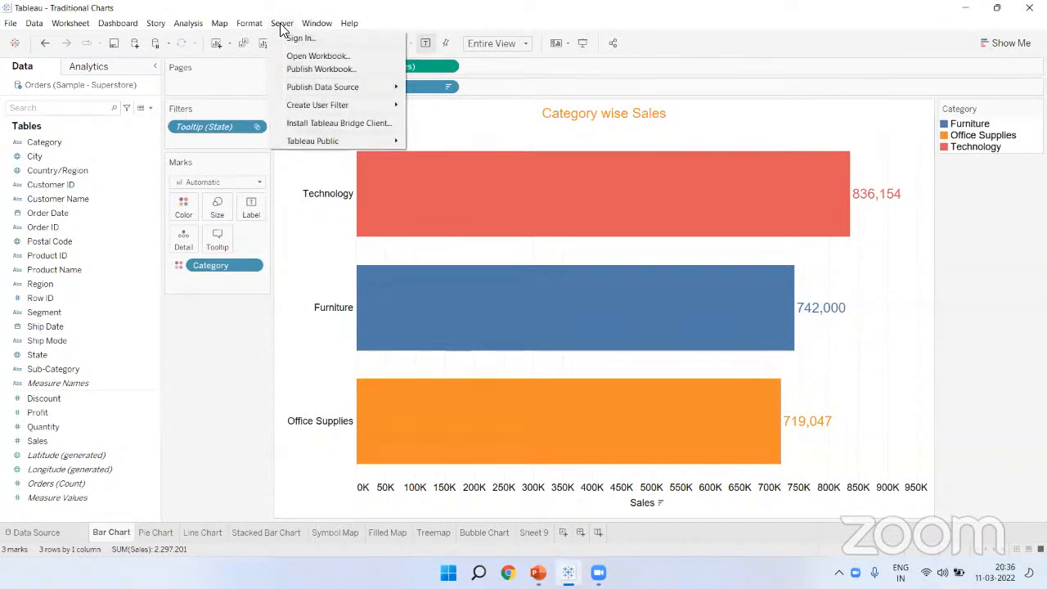
mouse_move(351, 141)
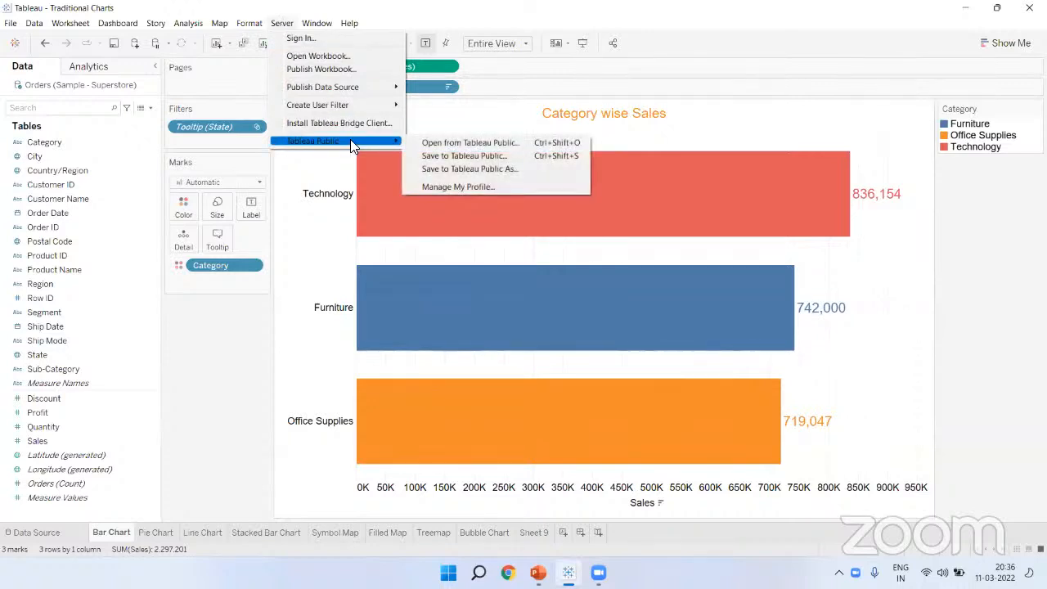
left_click(493, 170)
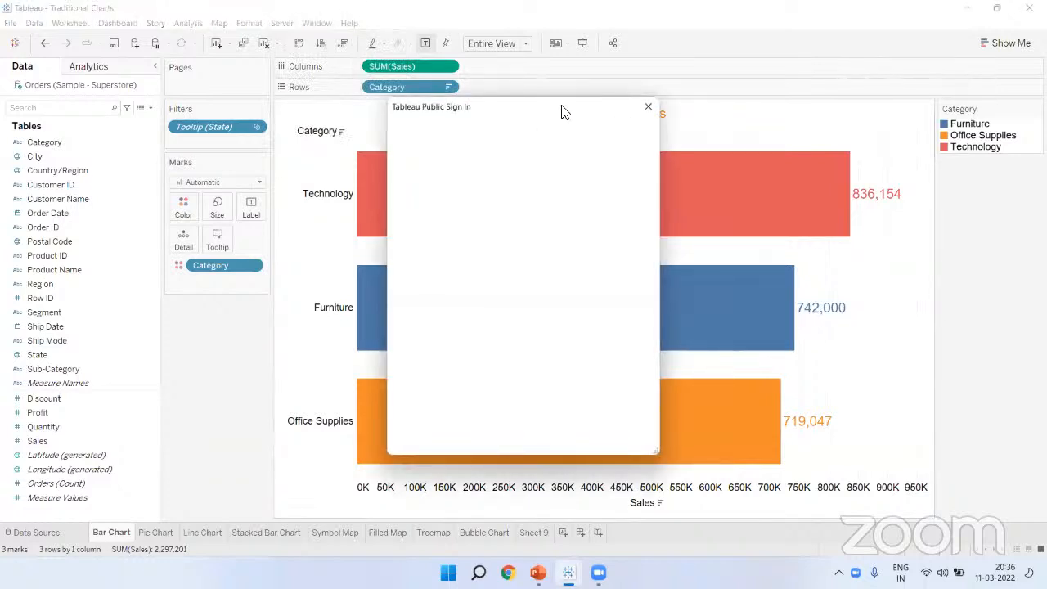
left_click_drag(562, 111, 593, 53)
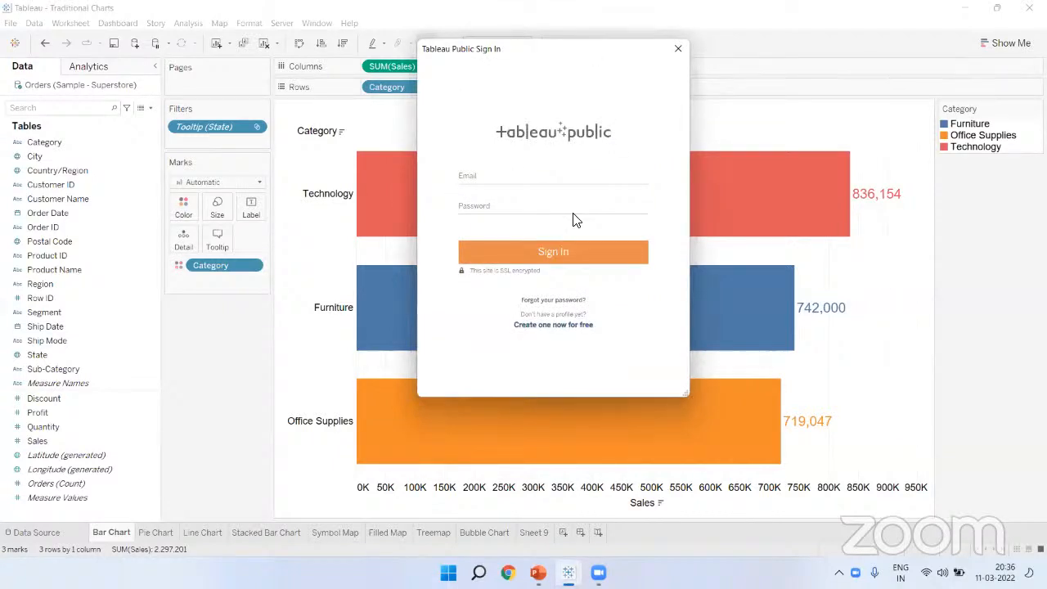
left_click(463, 175)
left_click(489, 206)
left_click(514, 169)
left_click(928, 254)
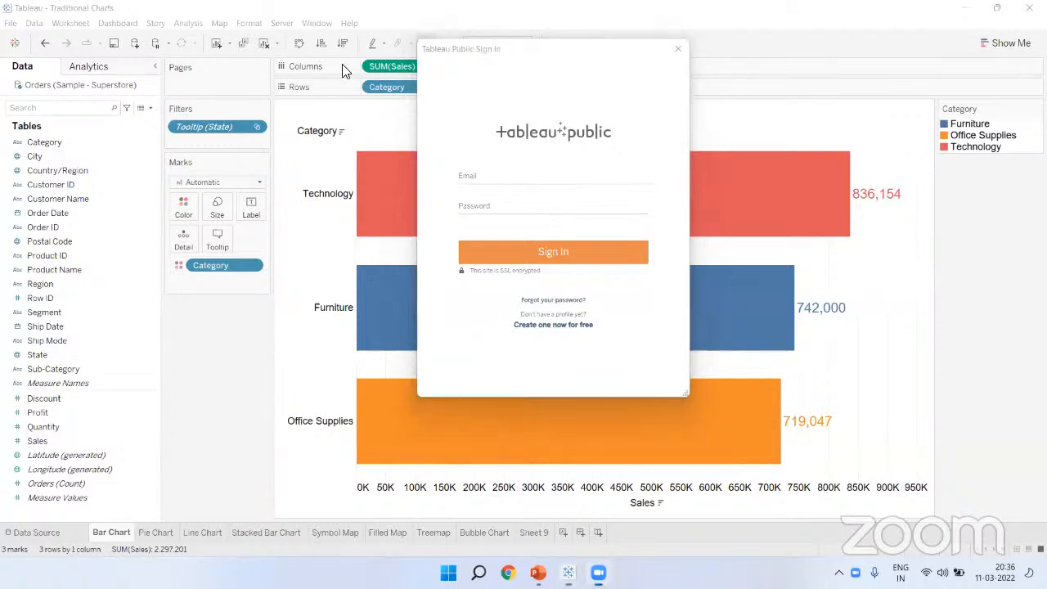
left_click(546, 327)
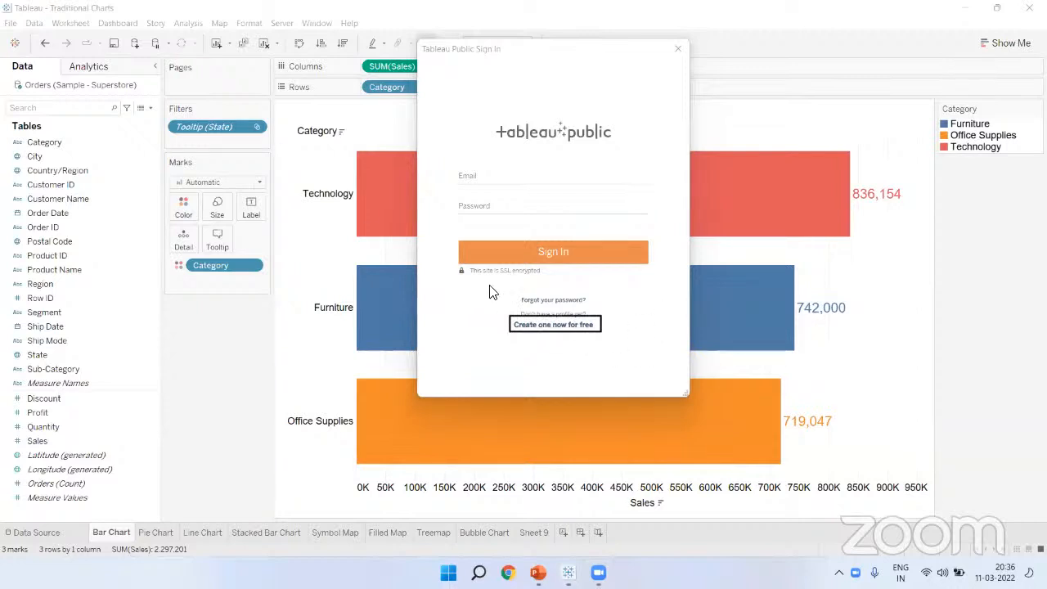
left_click(609, 325)
left_click(403, 131)
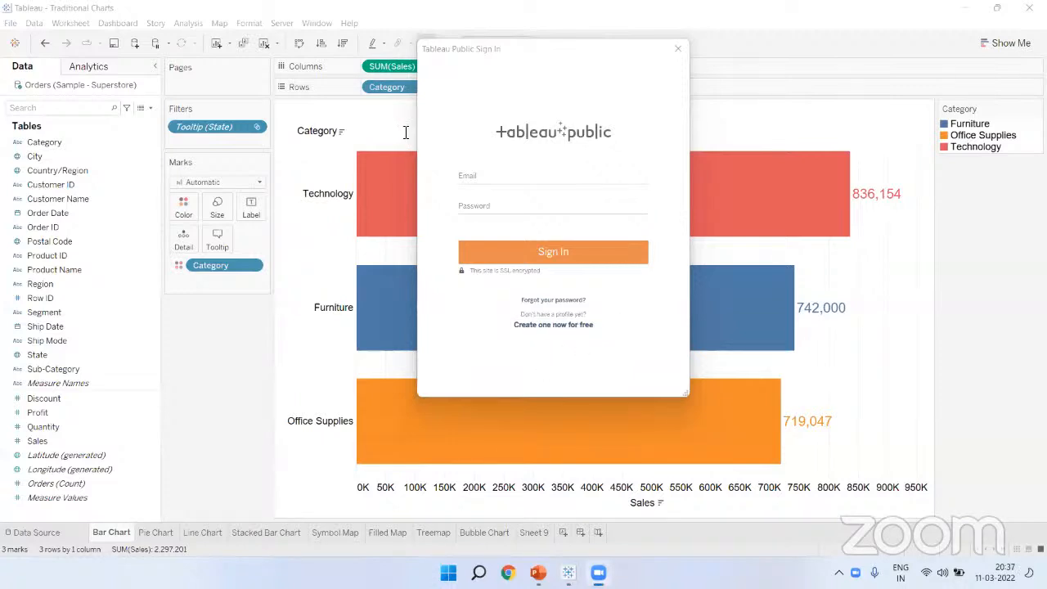
Step: Step through the new-profile form fields, tick the Terms of Service box, then close the sign-in window
left_click(543, 330)
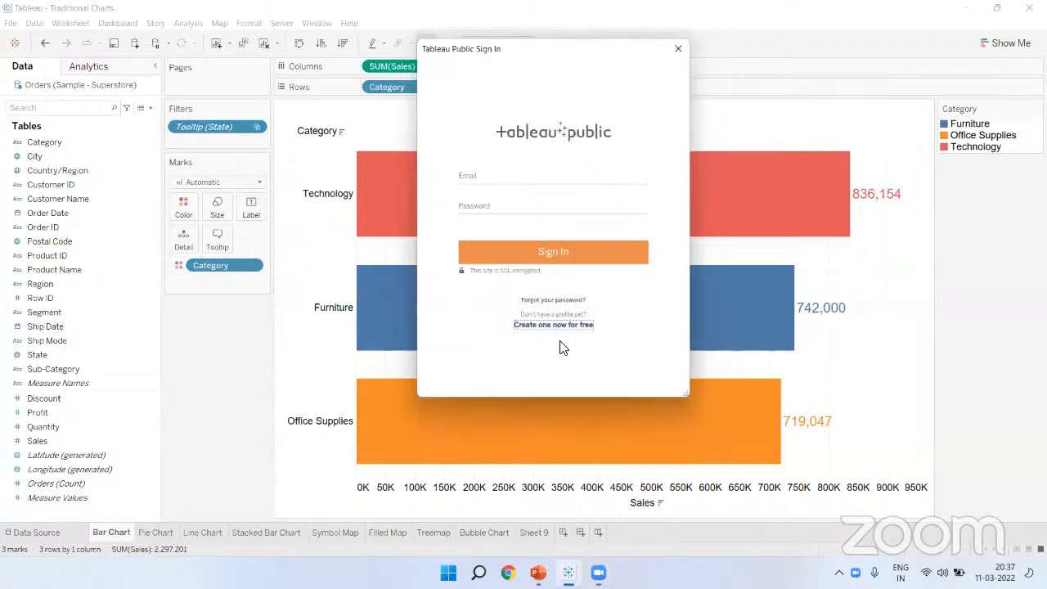
left_click(489, 141)
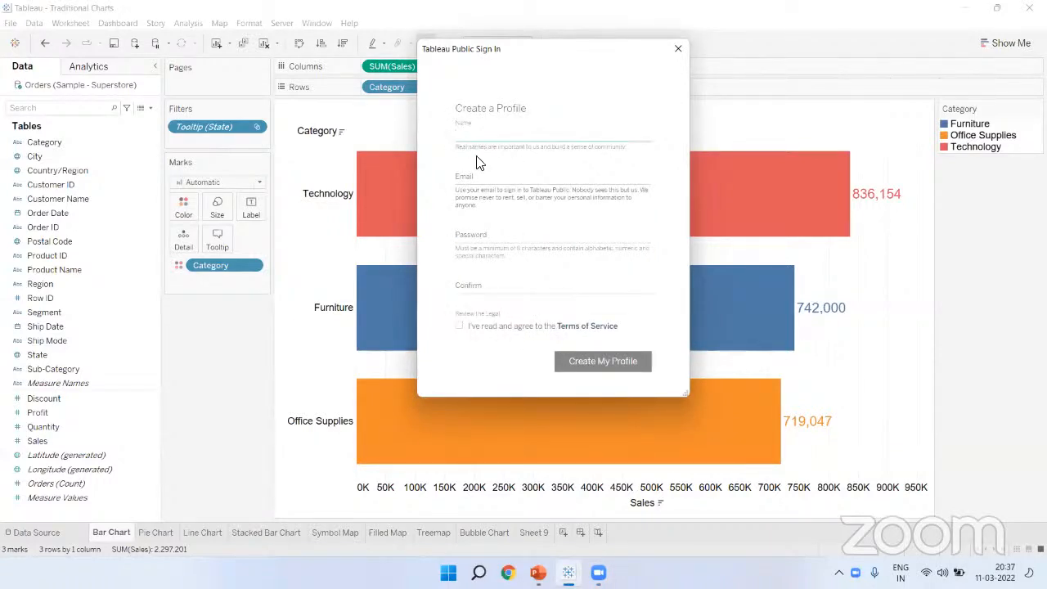
left_click(485, 184)
left_click(482, 239)
left_click(477, 285)
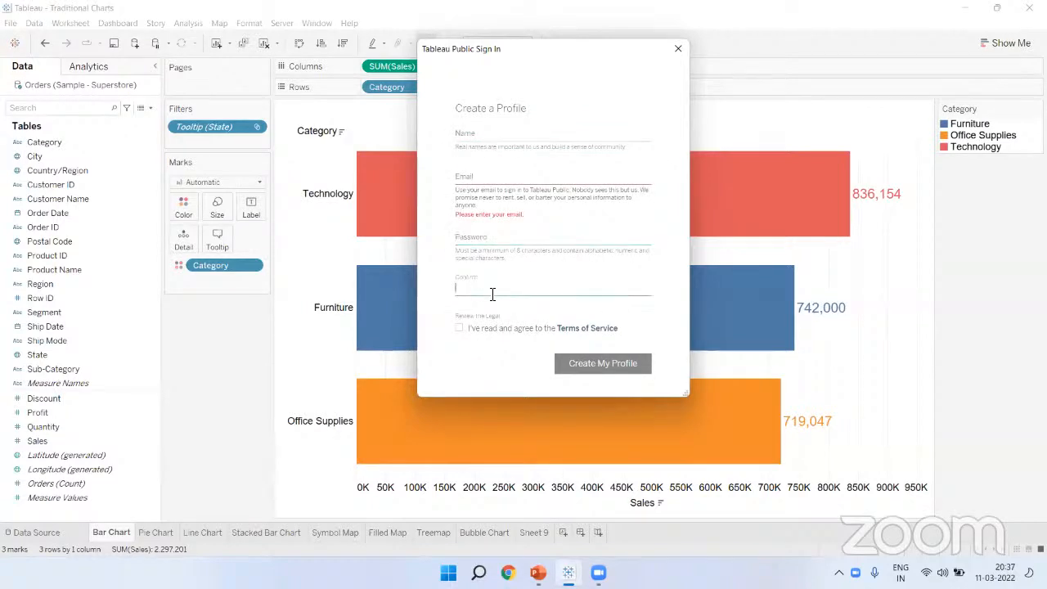
left_click(554, 274)
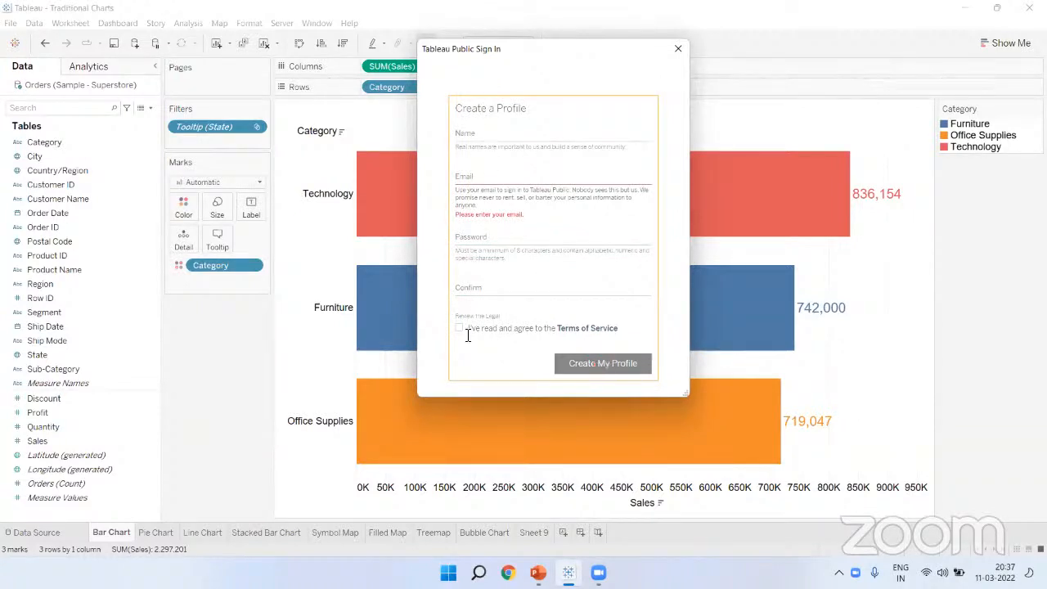
left_click(461, 329)
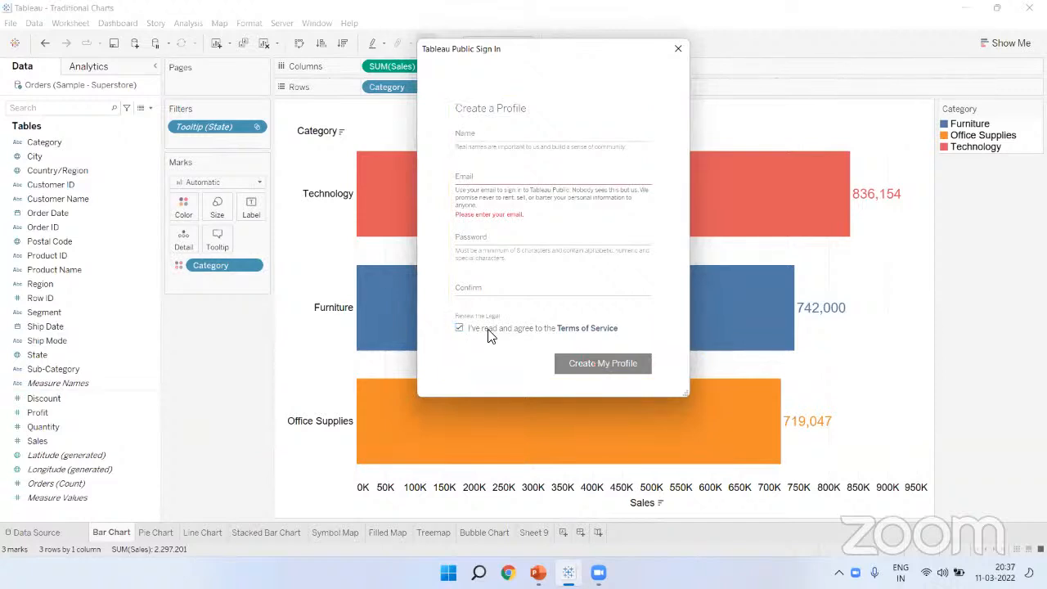
left_click(678, 51)
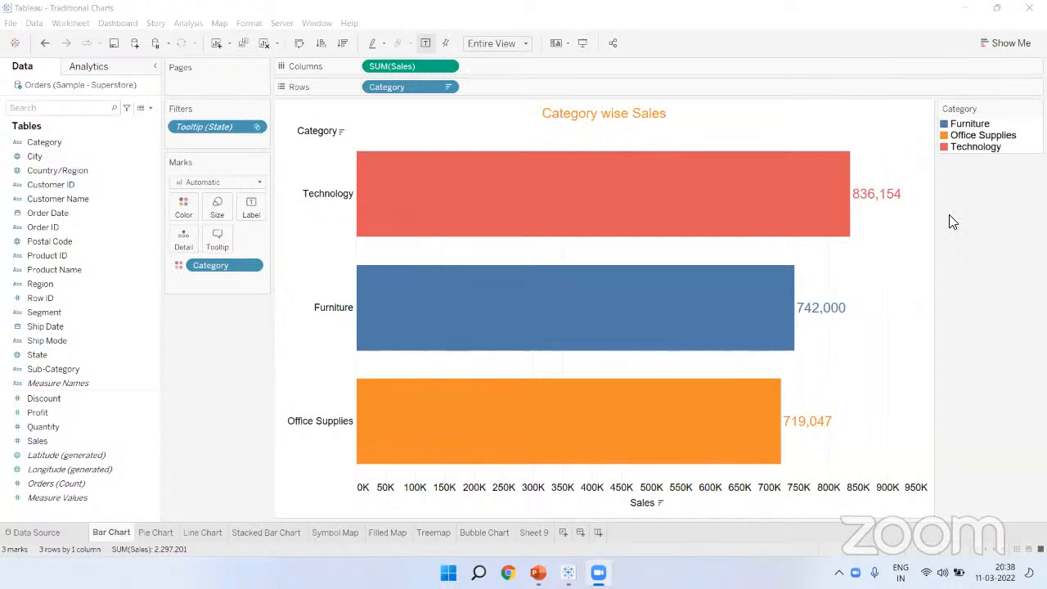
mouse_move(616, 177)
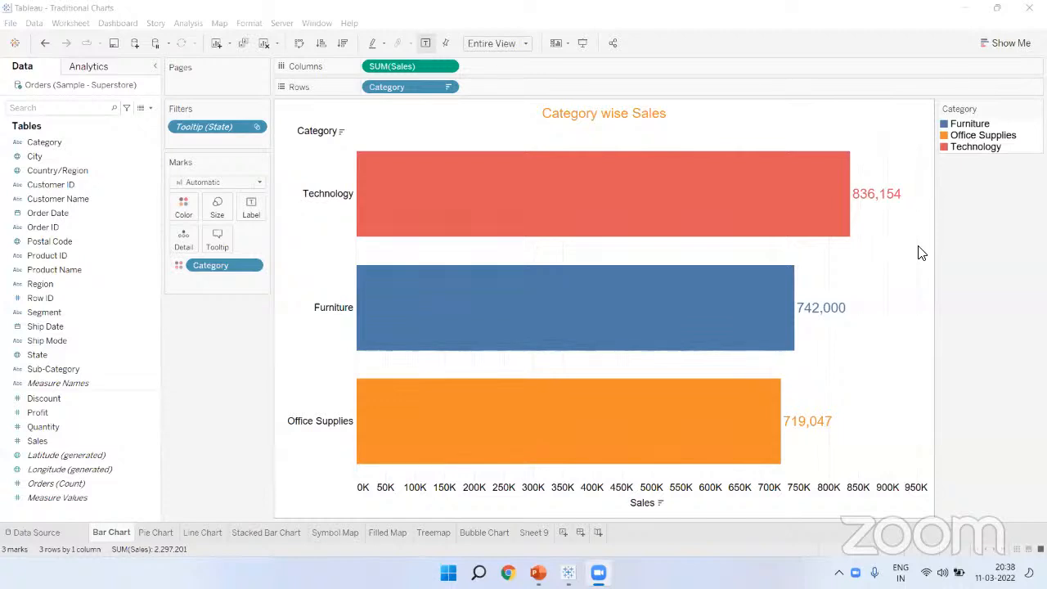
mouse_move(364, 159)
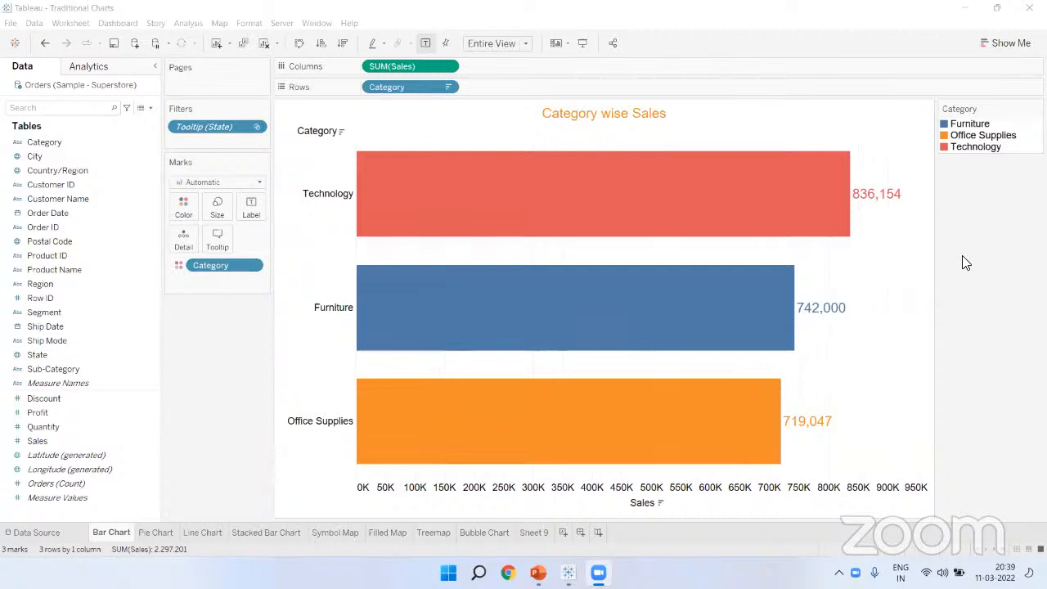
mouse_move(755, 210)
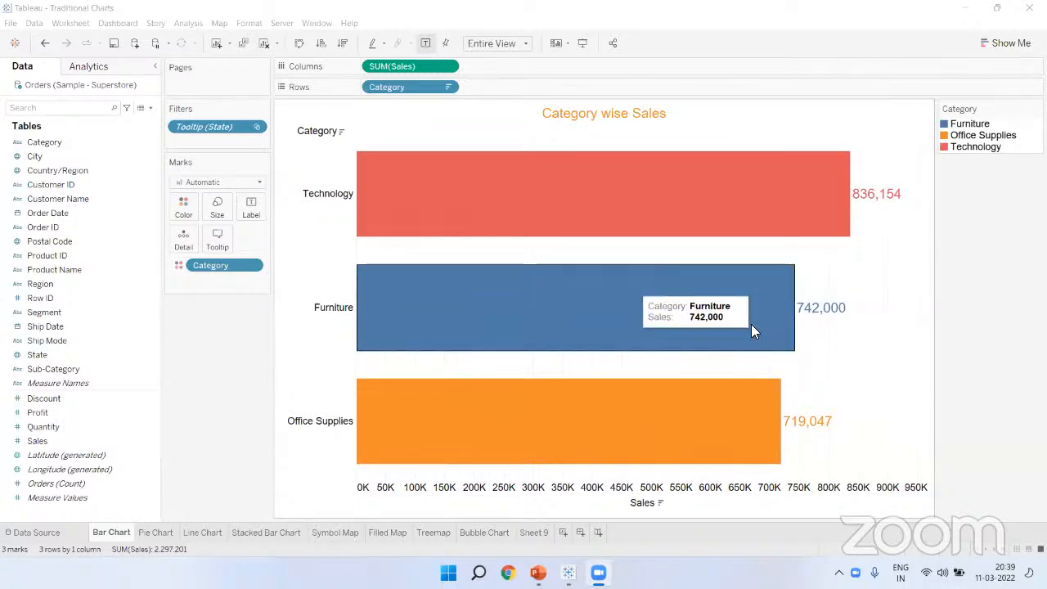
left_click(146, 531)
left_click(202, 533)
left_click(262, 532)
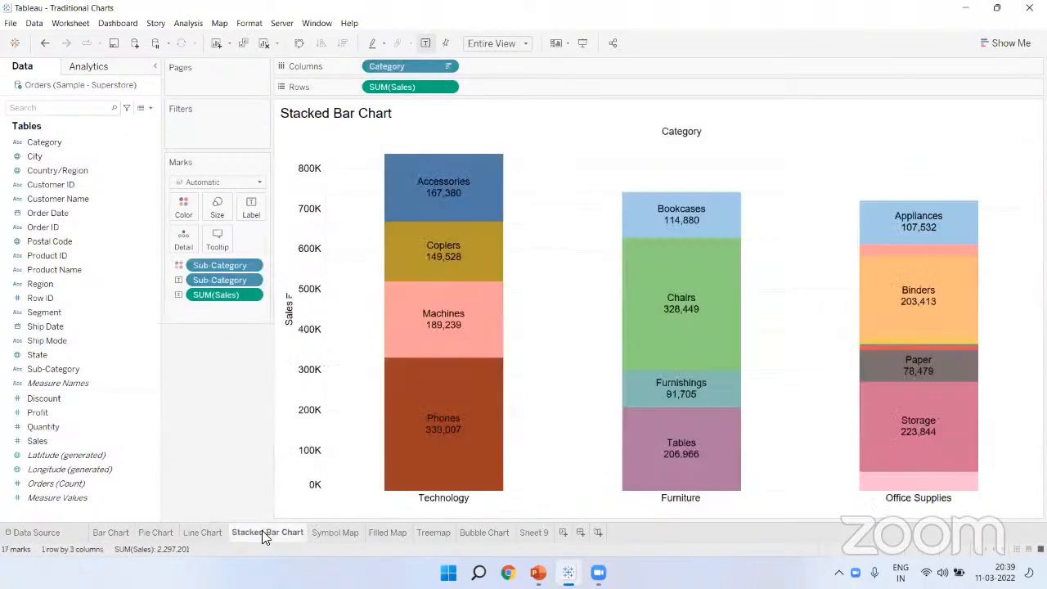
left_click(332, 533)
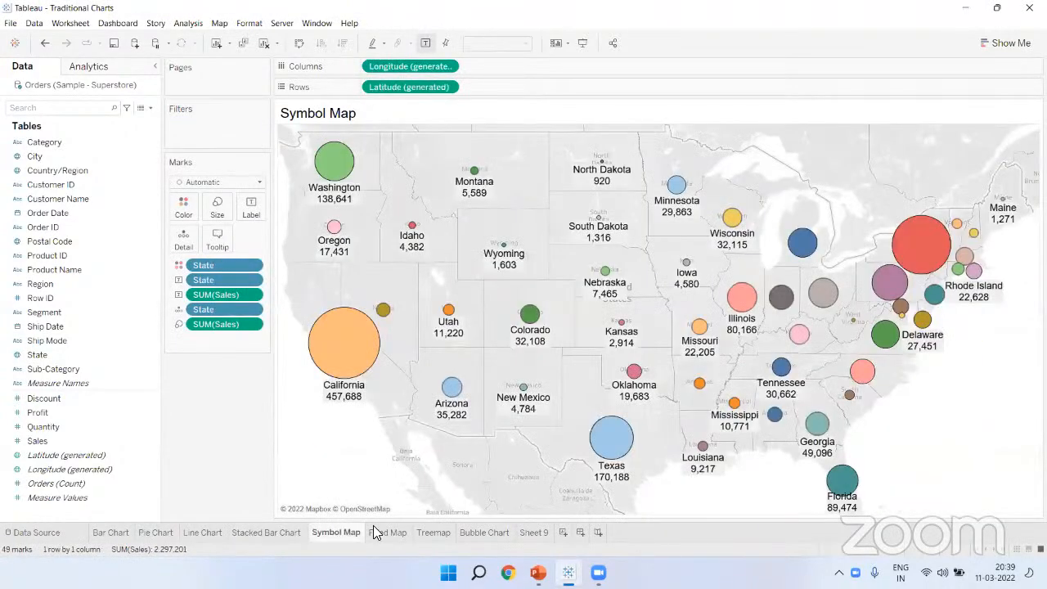
left_click(381, 532)
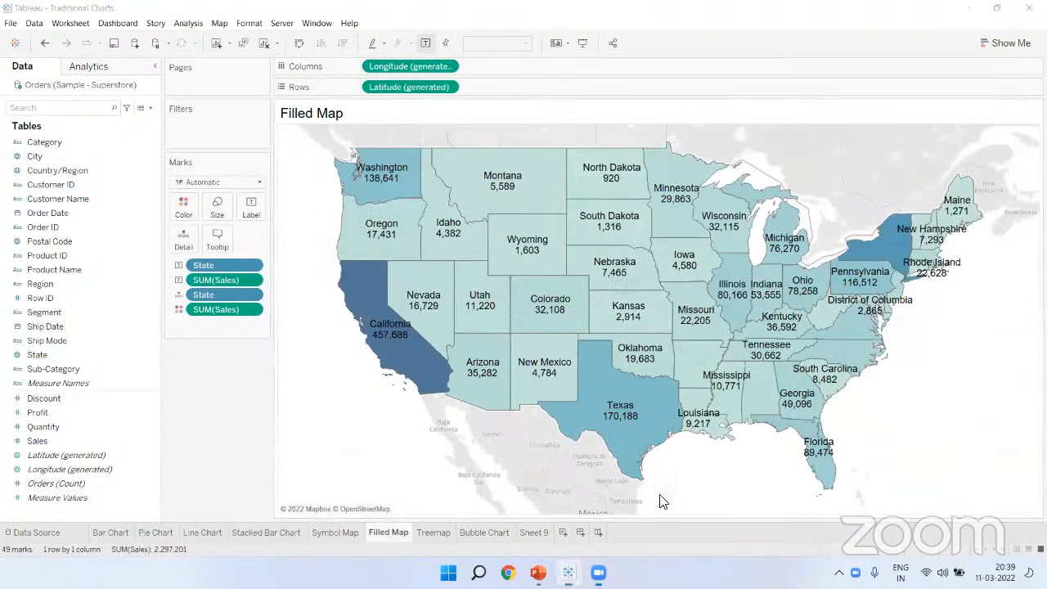
left_click(442, 533)
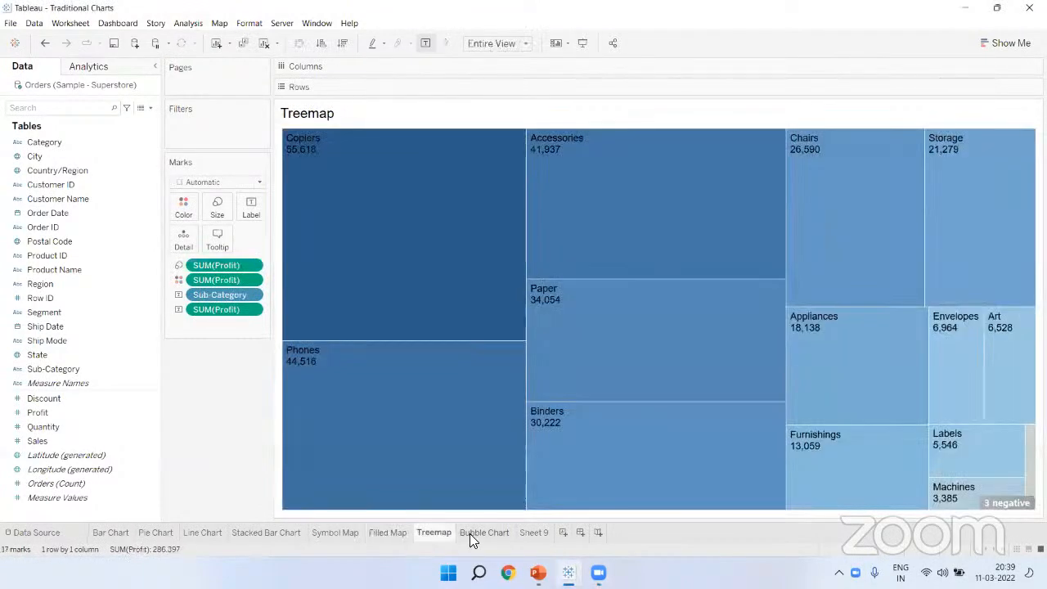
left_click(470, 532)
left_click(110, 533)
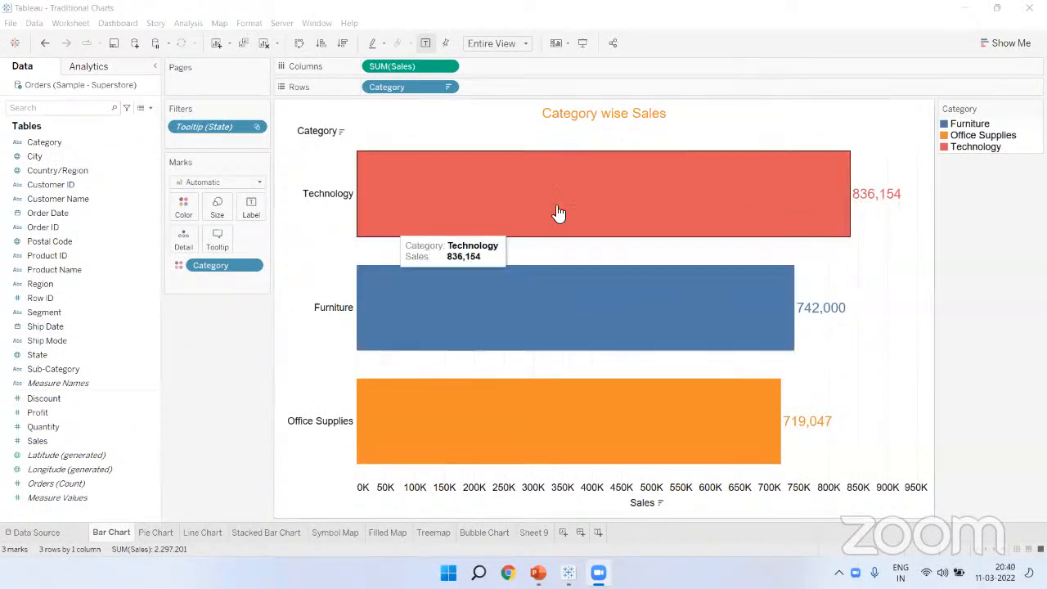
mouse_move(518, 272)
mouse_move(638, 153)
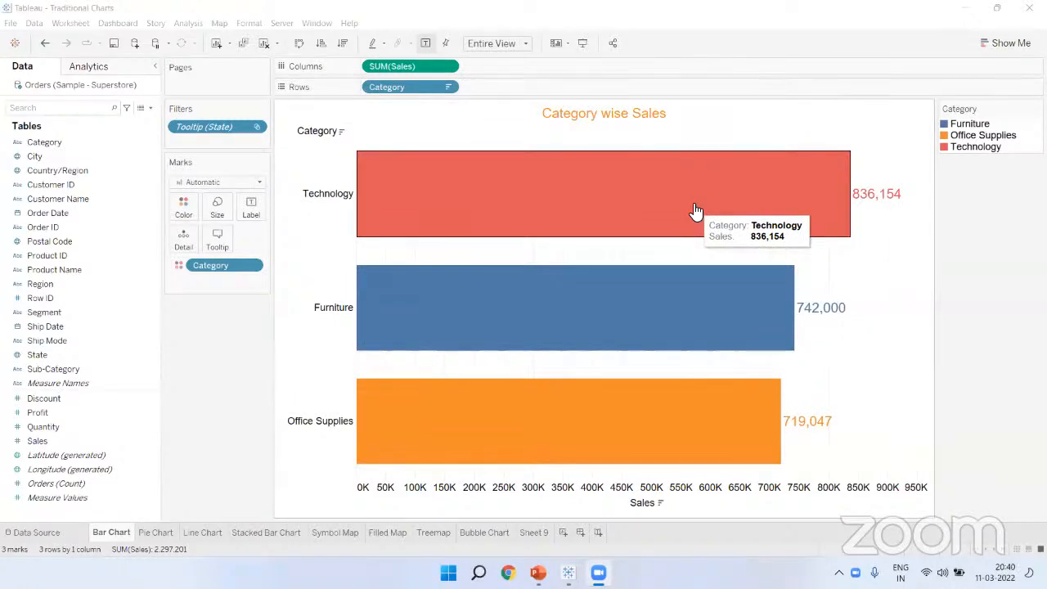
Step: Export to PowerPoint using 'Specific sheets from this workbook' with only Bar Chart selected
left_click(209, 323)
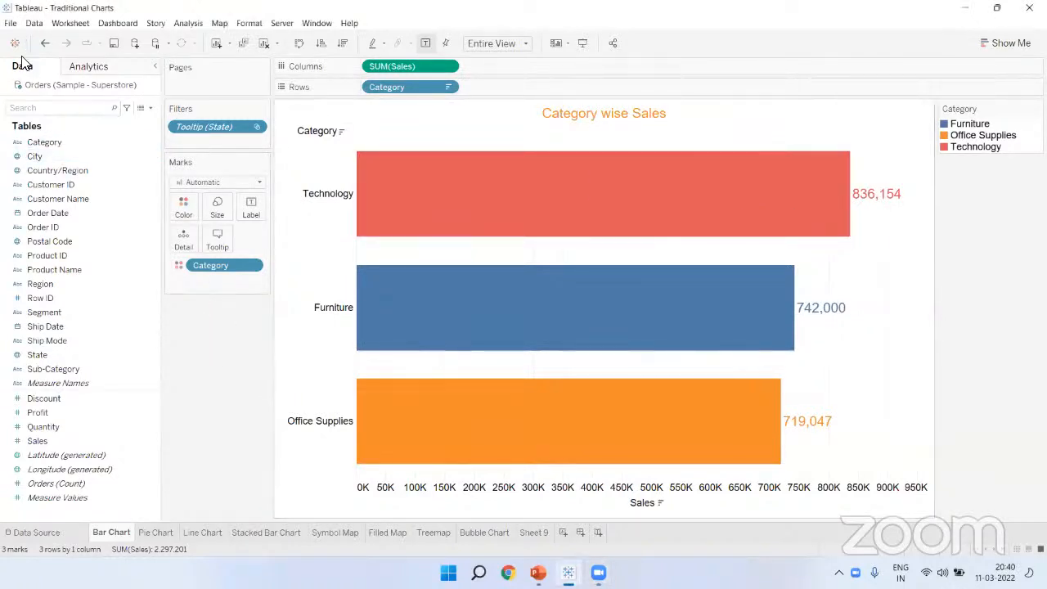
left_click(11, 24)
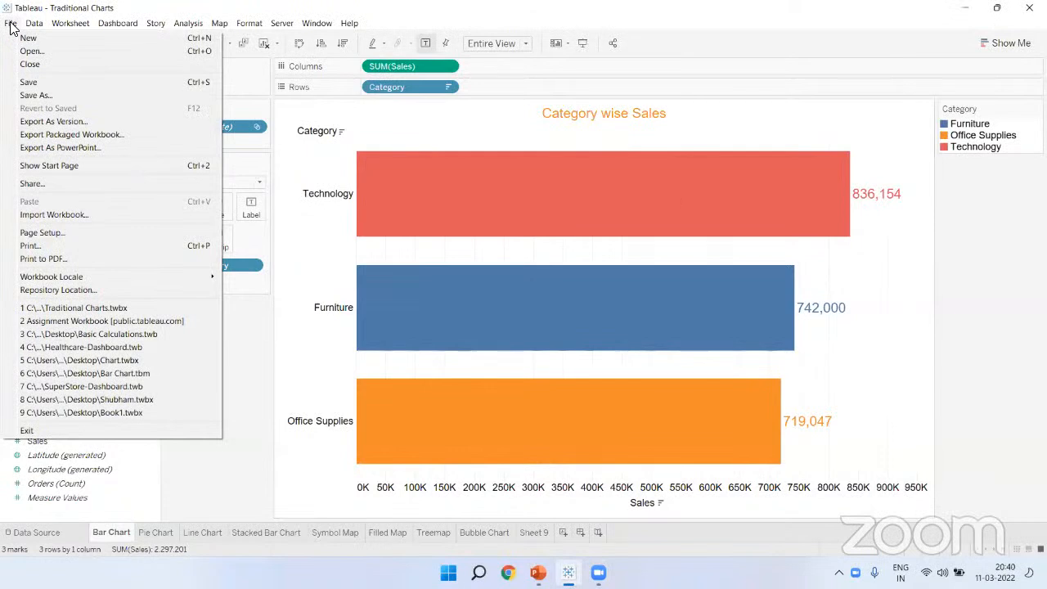
left_click(72, 149)
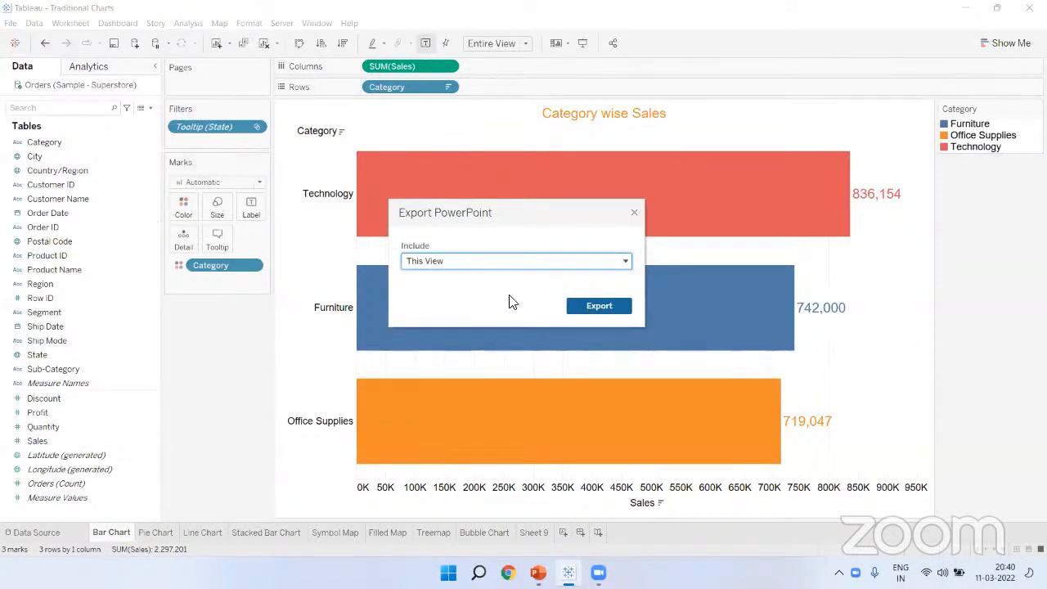
left_click(423, 265)
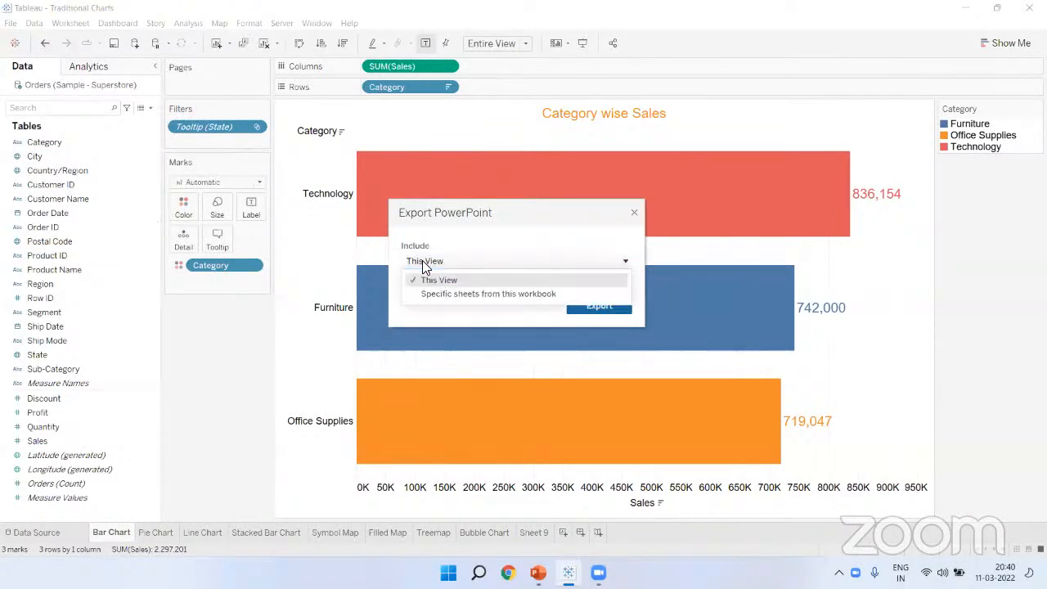
left_click(472, 296)
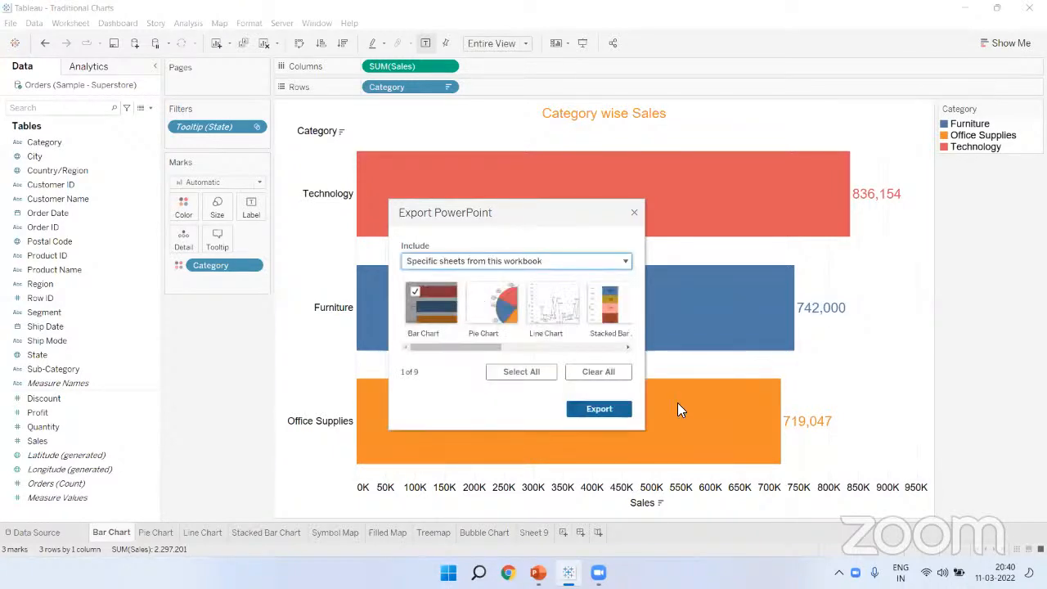
left_click(432, 309)
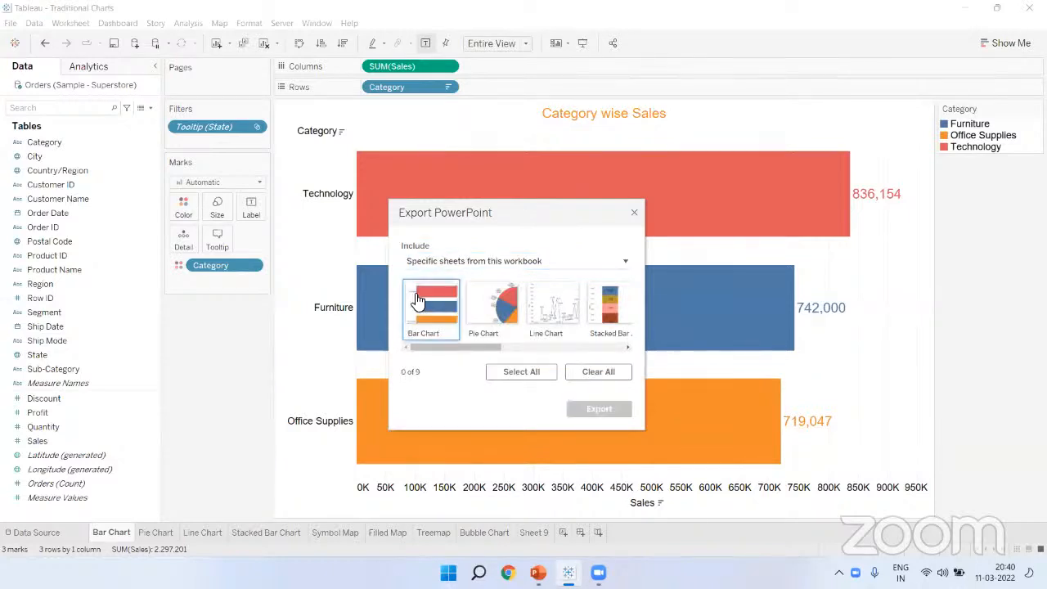
left_click(432, 310)
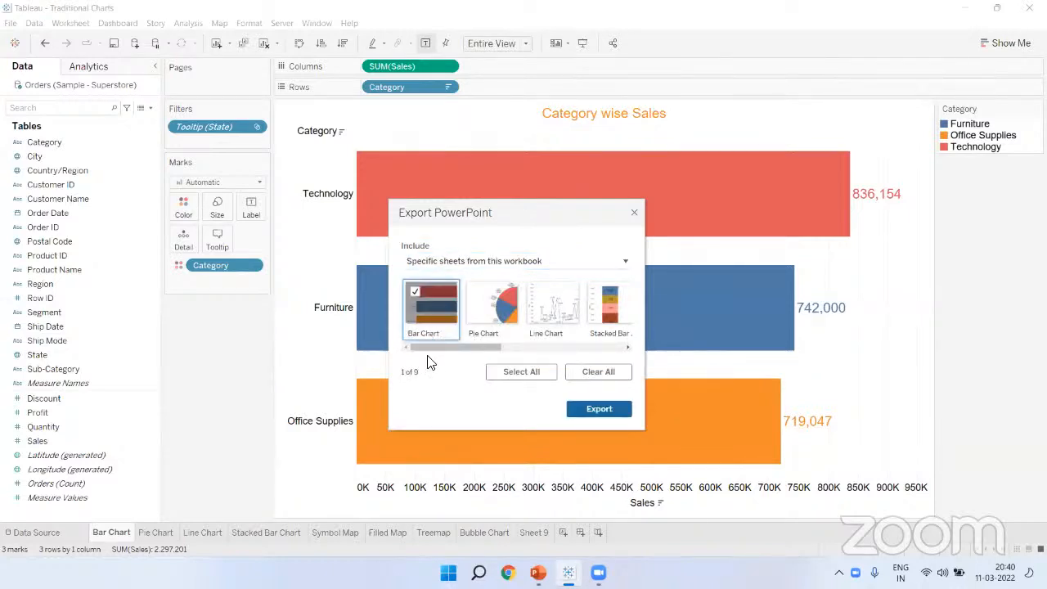
left_click(599, 410)
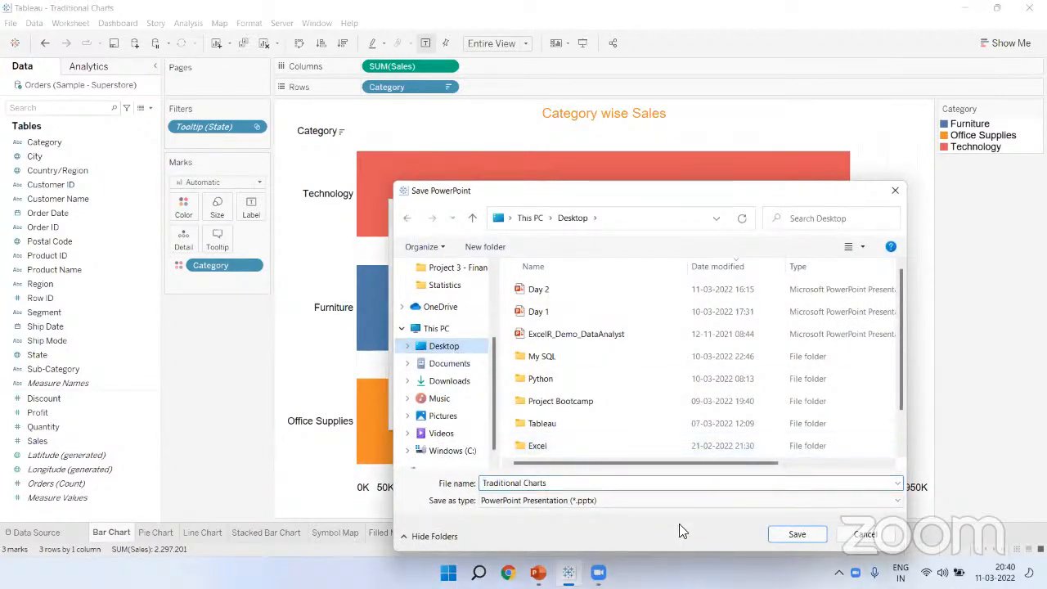
Step: Save the PowerPoint file on the Desktop, replacing the suggested file name with a personal name
left_click(637, 497)
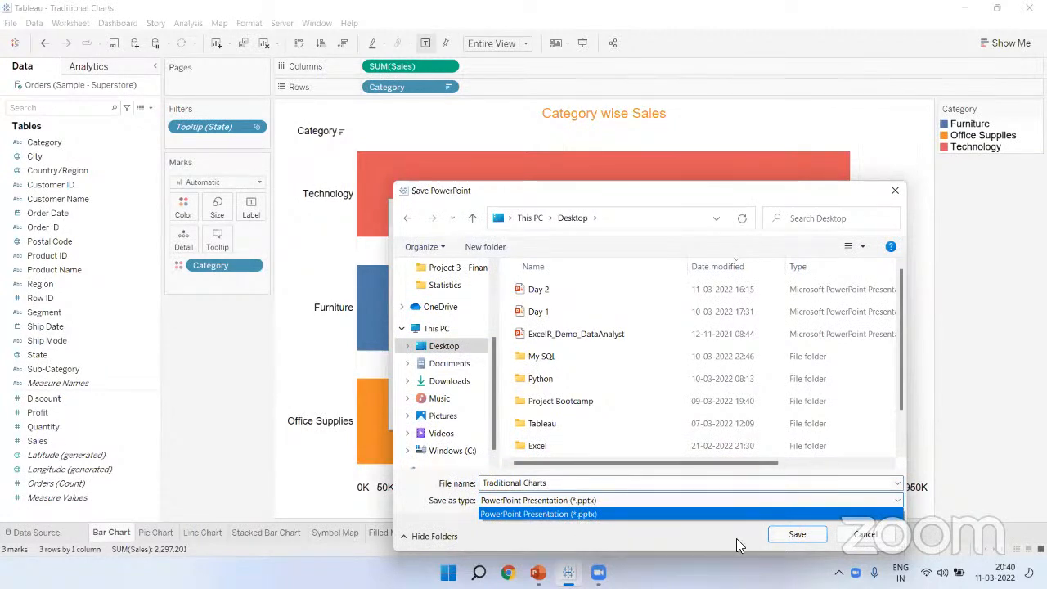
left_click(603, 482)
key("ctrl+a")
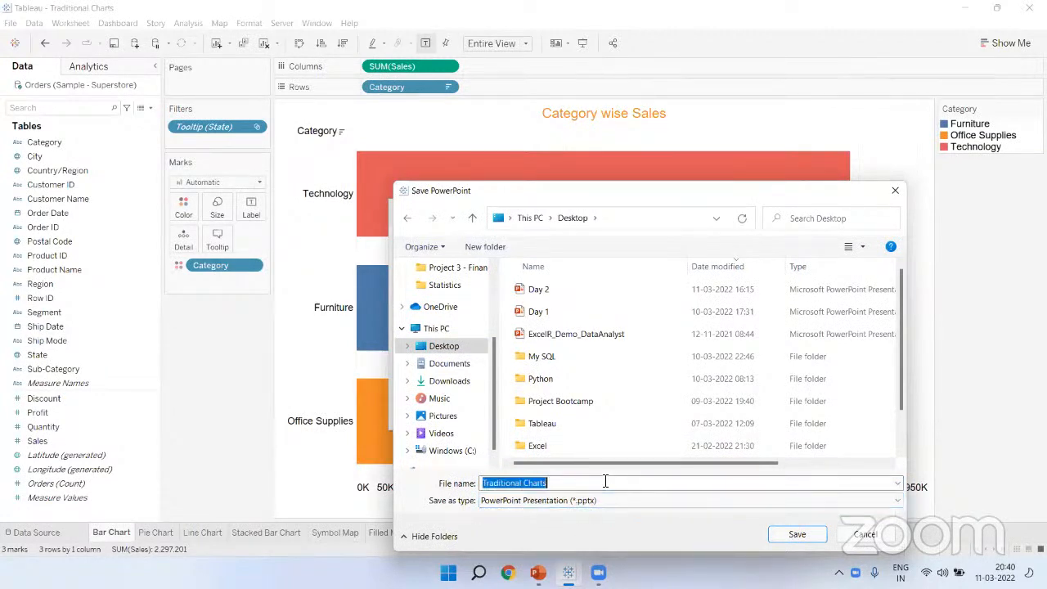
type("Shubham")
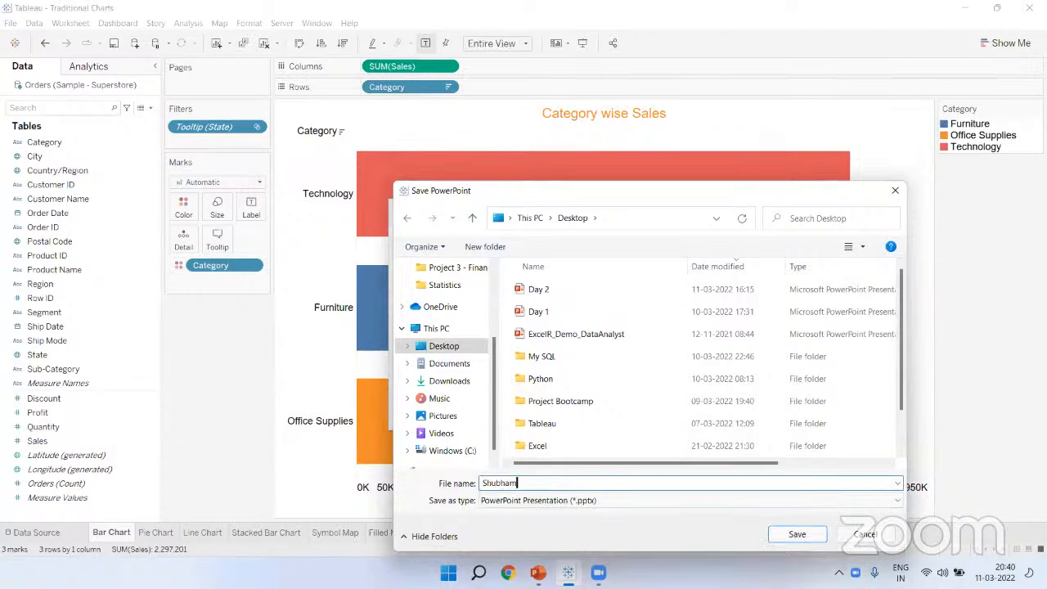
left_click(781, 538)
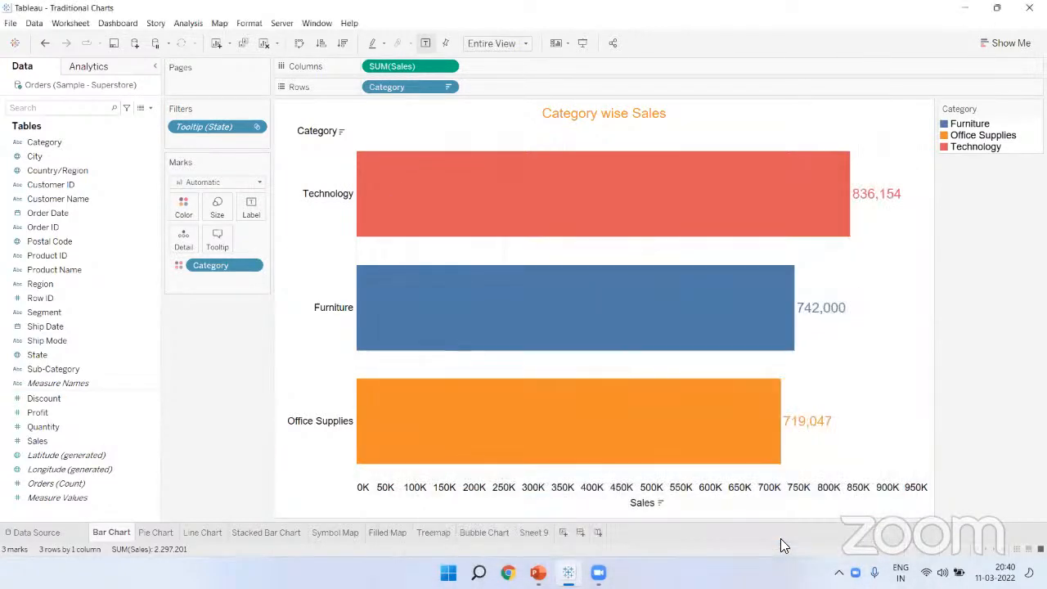
Step: Open the exported .pptx from the Desktop and view slide 2, the Category wise Sales chart
key("super+d")
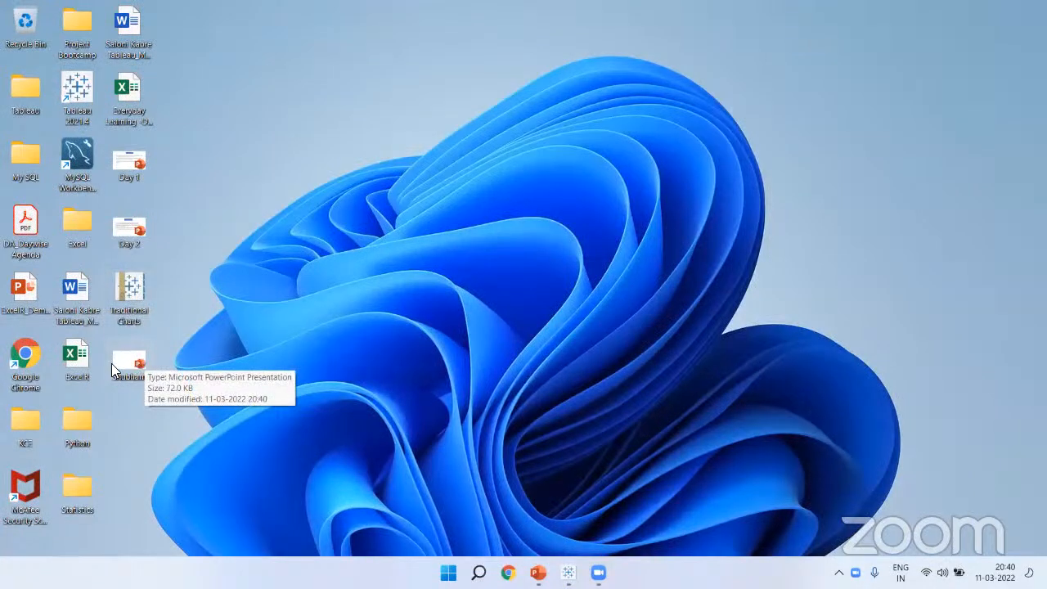
double_click(130, 365)
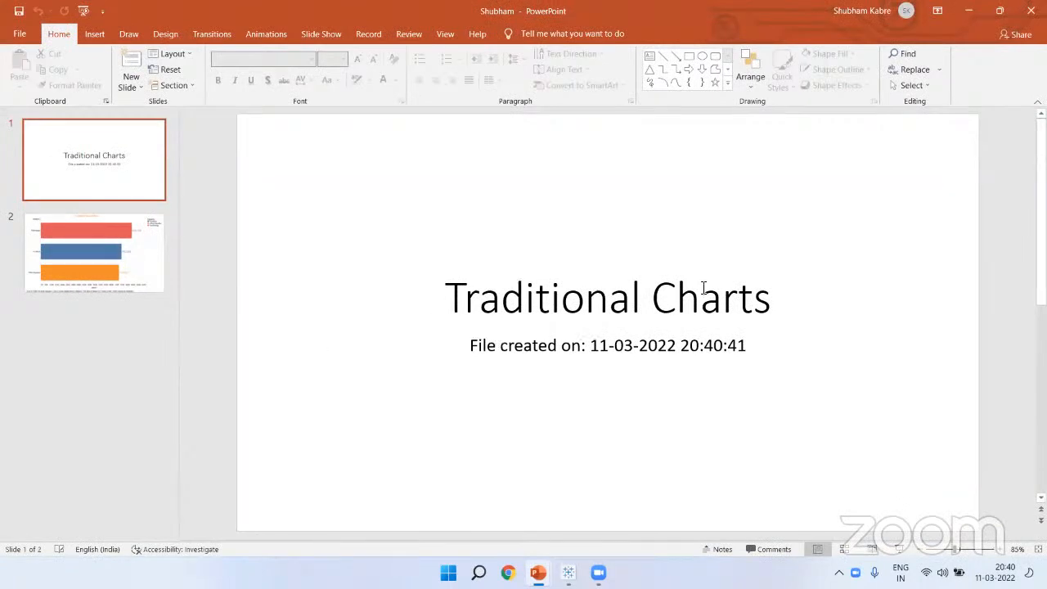
left_click(94, 265)
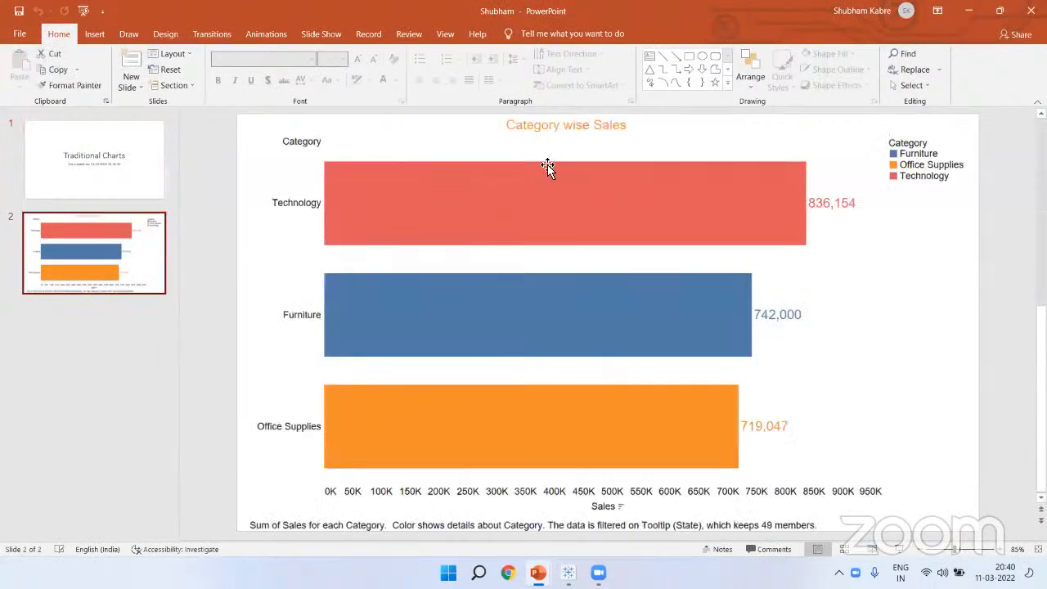
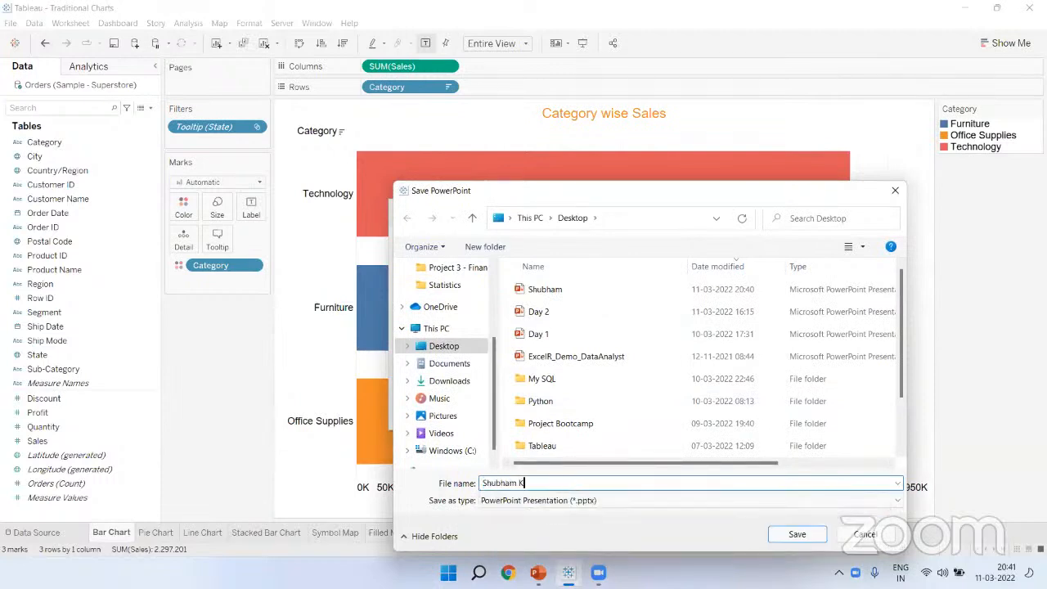
Step: Give the PowerPoint export a personal name as its file name and save it to the Desktop
left_click(794, 533)
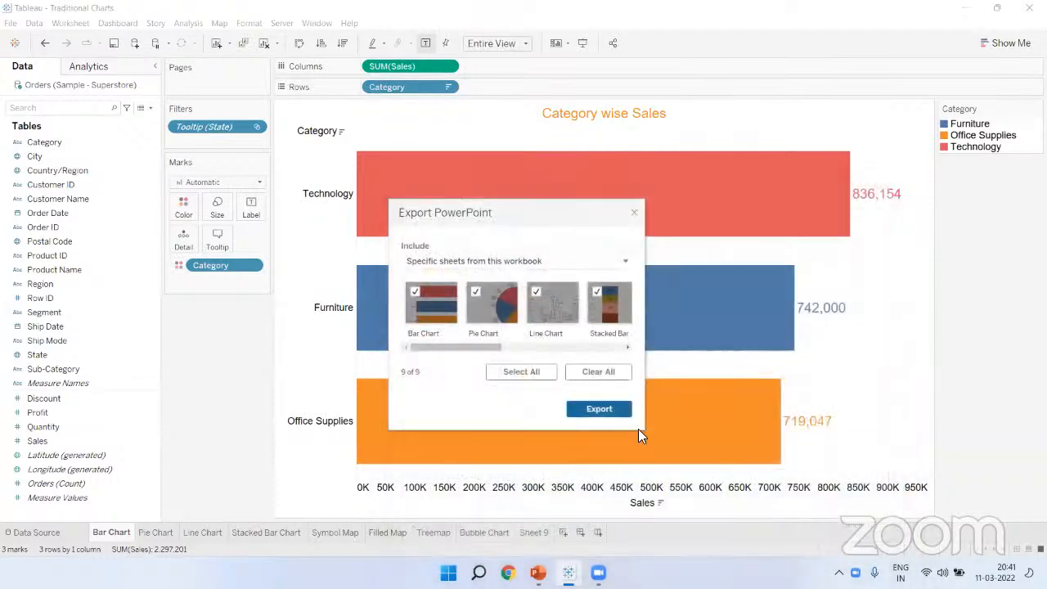
Step: Close and delete the older presentation from the desktop, putting the new Traditional Charts export in its place
key("super+d")
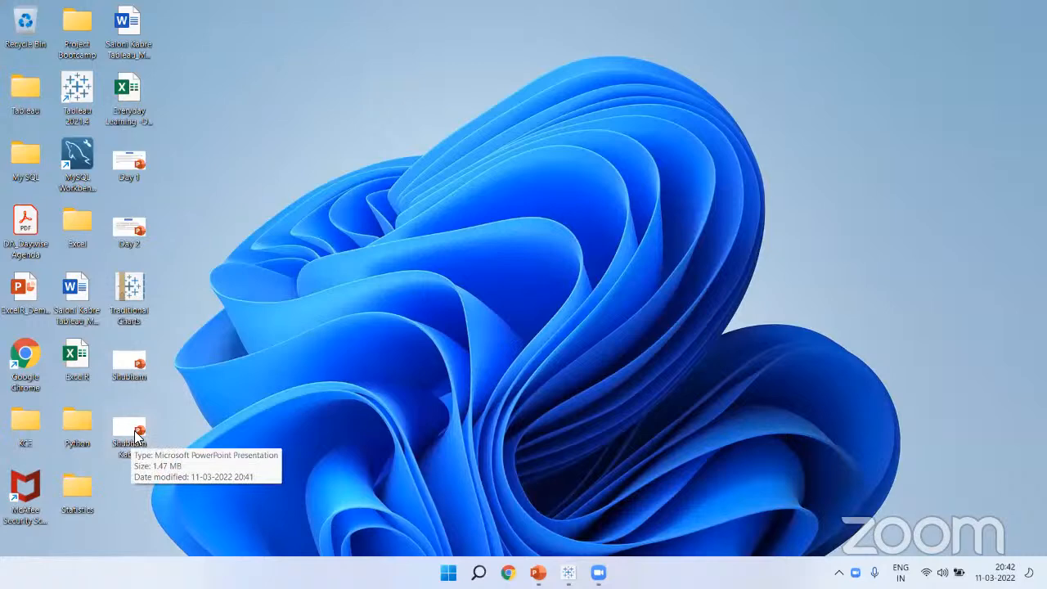
left_click(121, 363)
key("Delete")
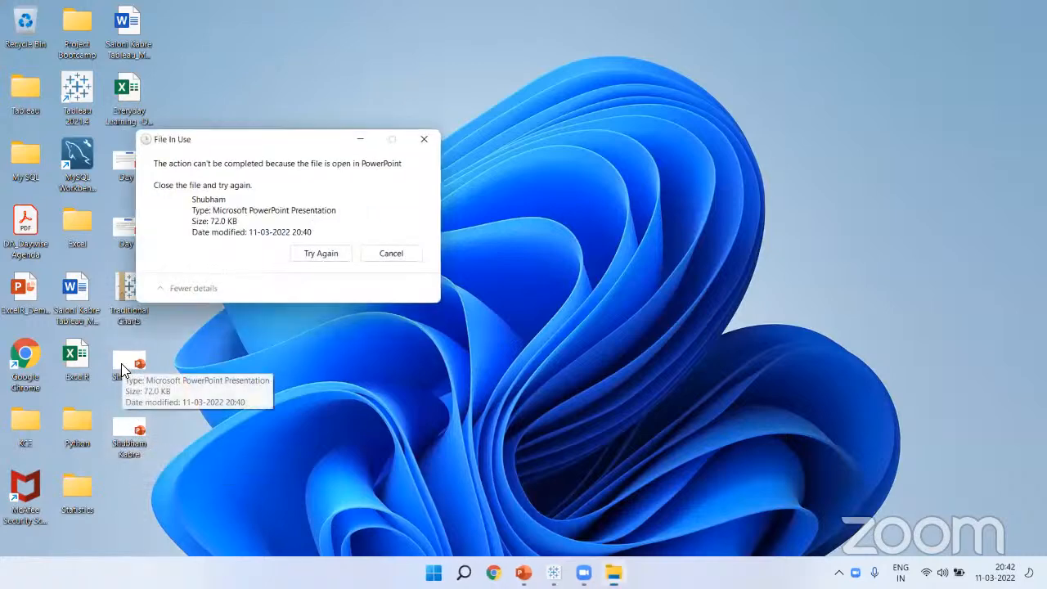
left_click(423, 139)
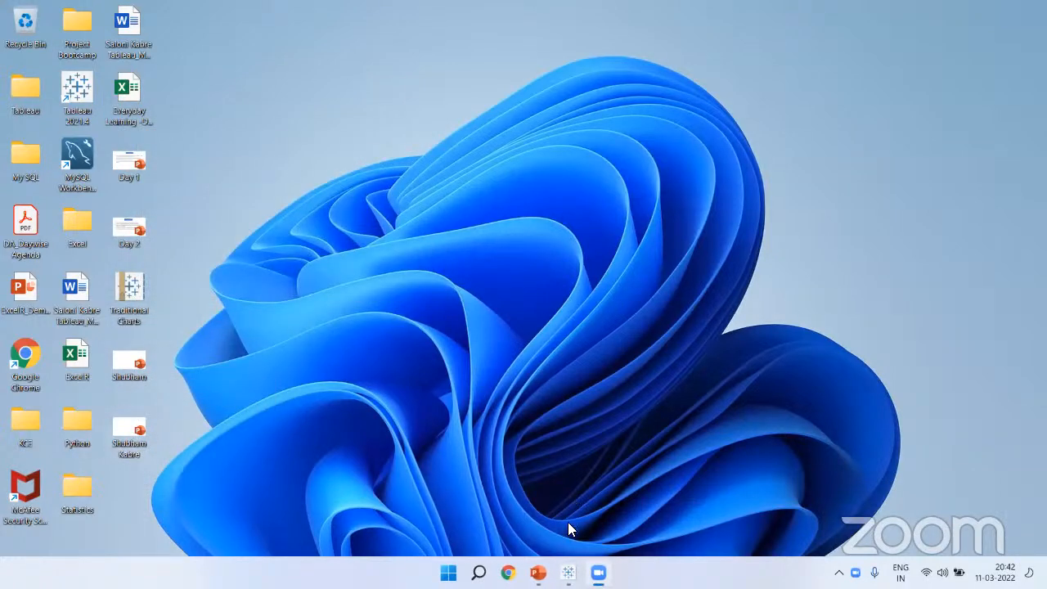
mouse_move(538, 573)
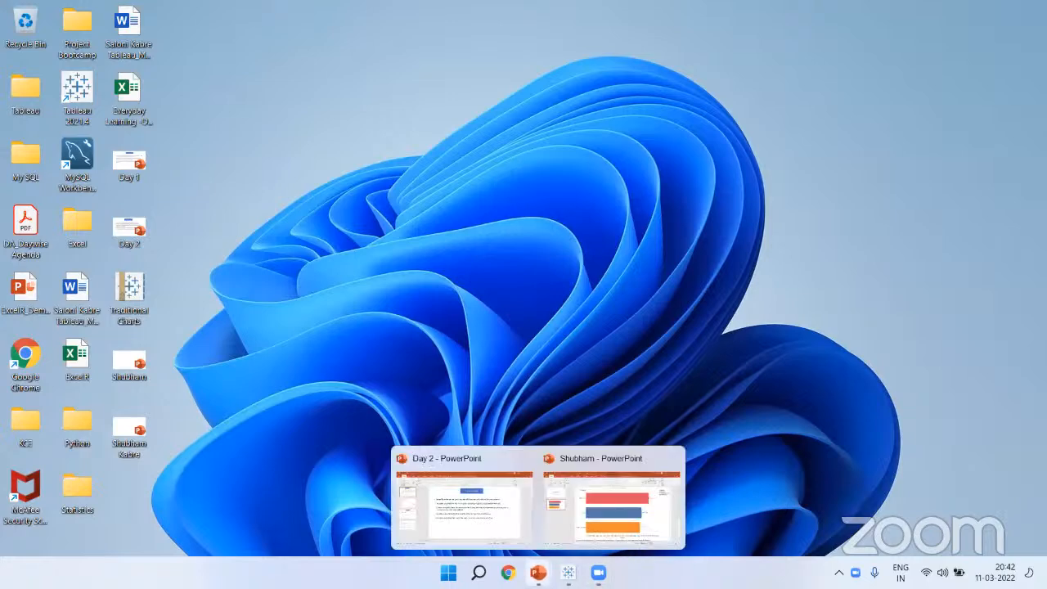
left_click(612, 503)
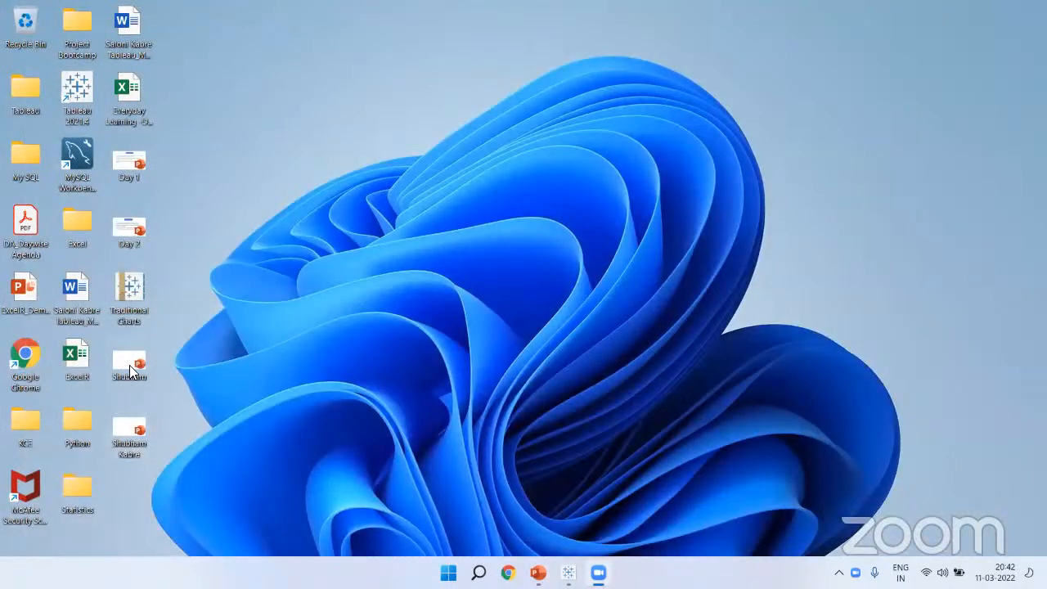
left_click(129, 365)
key("Delete")
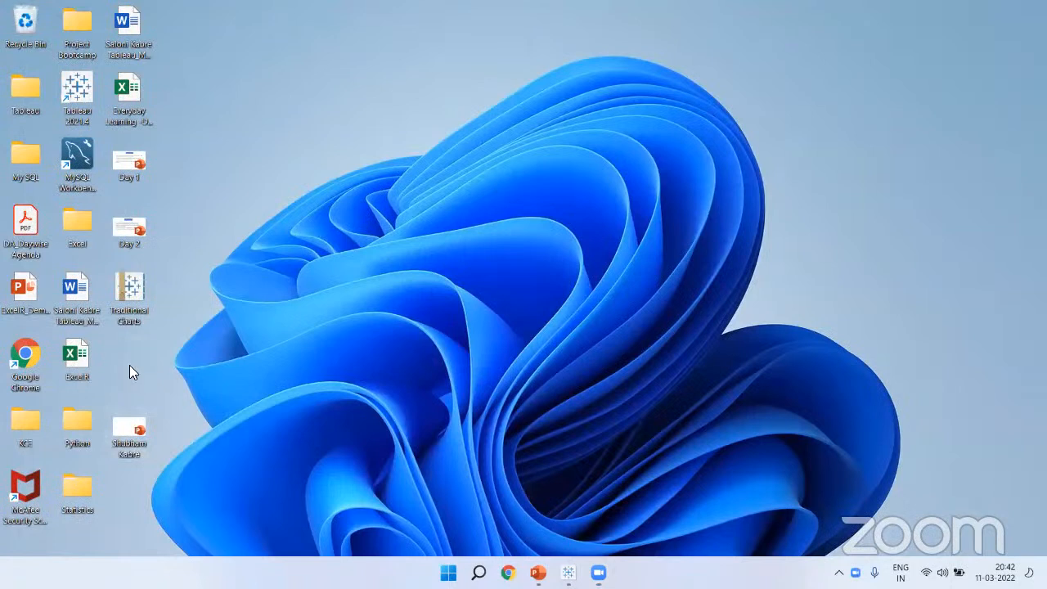
left_click_drag(135, 431, 129, 361)
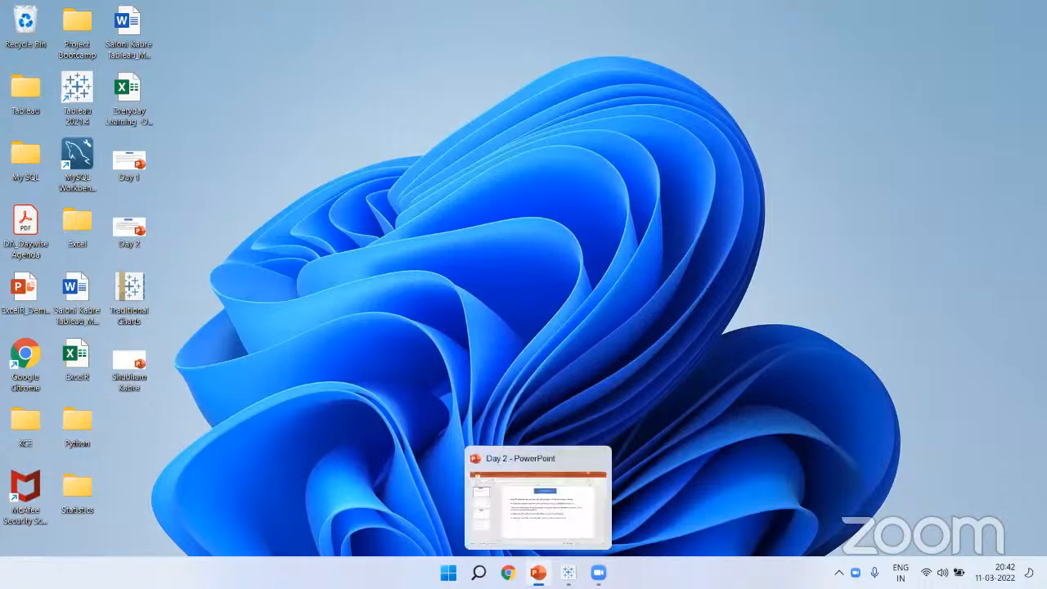
left_click(538, 573)
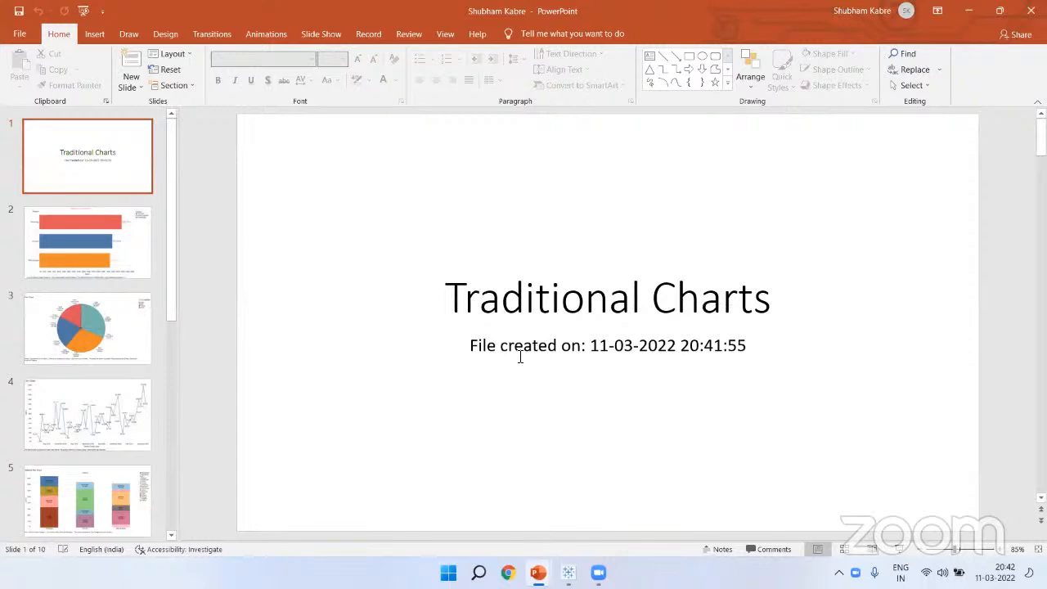
Step: Run the slide show from the title slide through the bar, pie, line, stacked bar, map, treemap and Sheet 9 slides
left_click(105, 255)
left_click(87, 156)
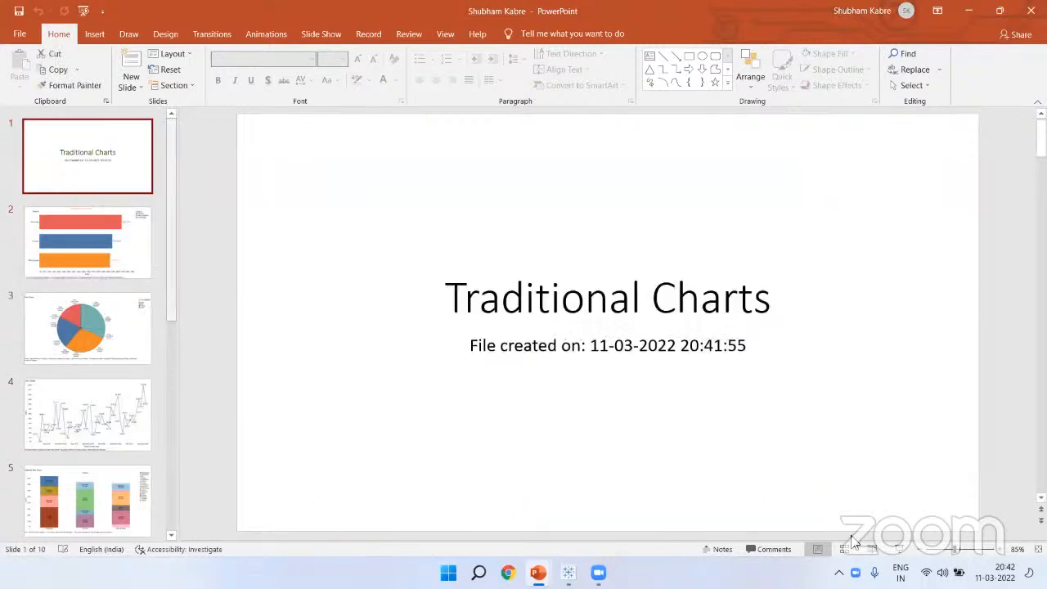
left_click(904, 549)
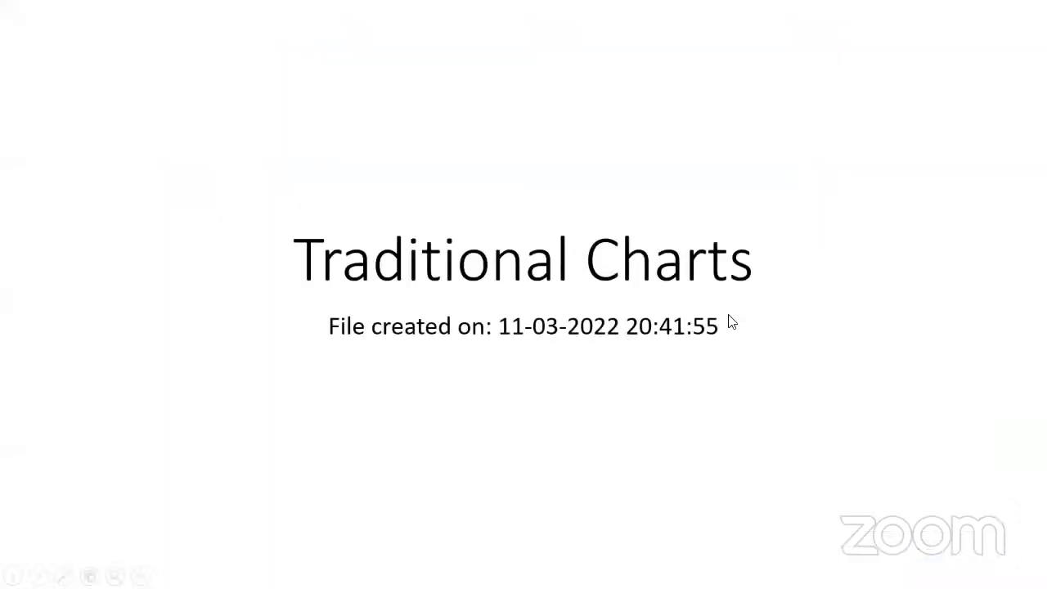
left_click(701, 280)
left_click(706, 278)
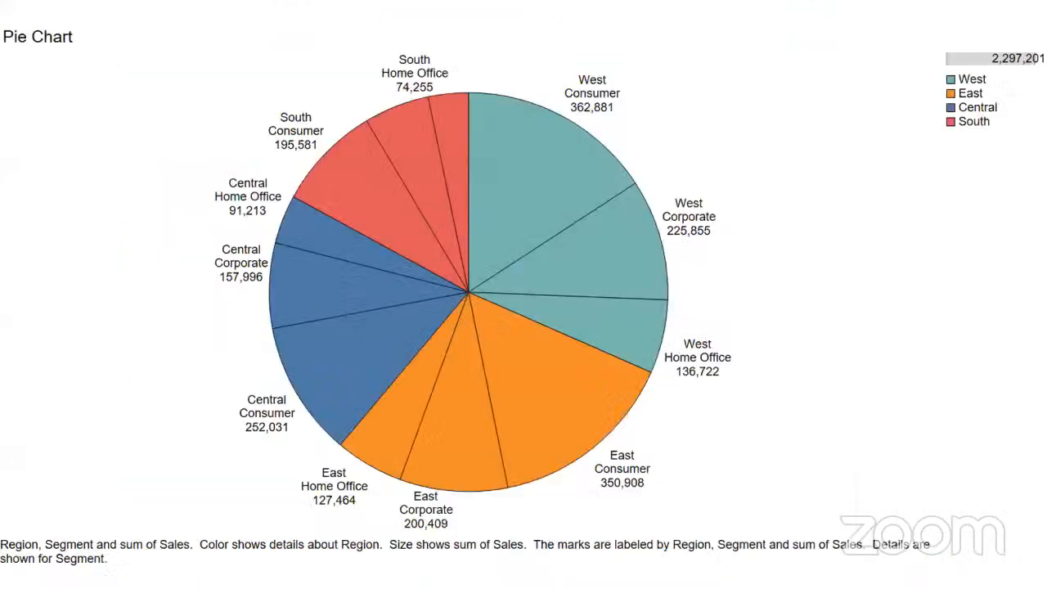
key("Right")
key("Right")
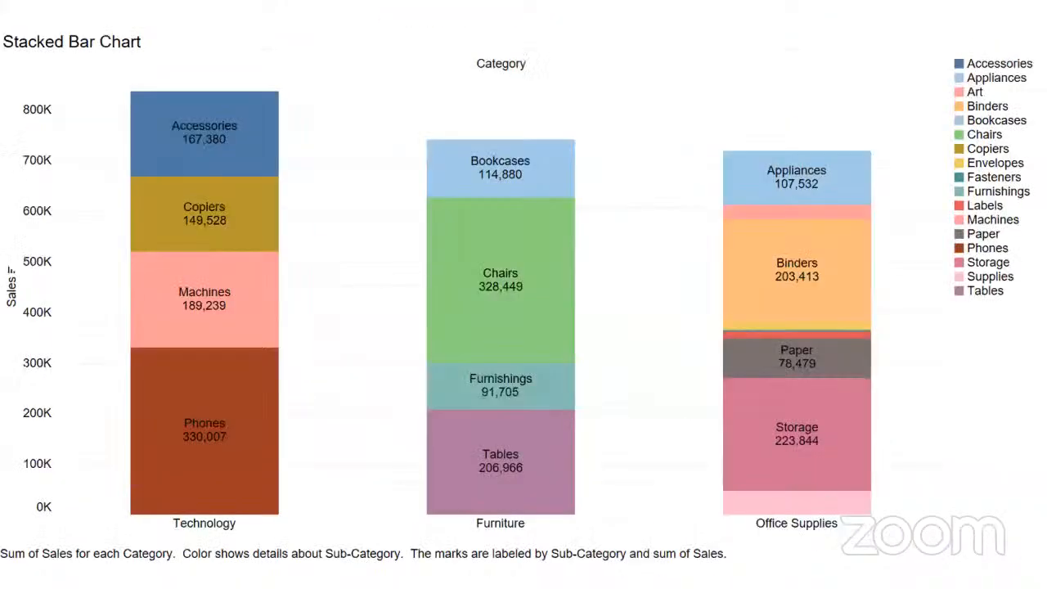
key("Right")
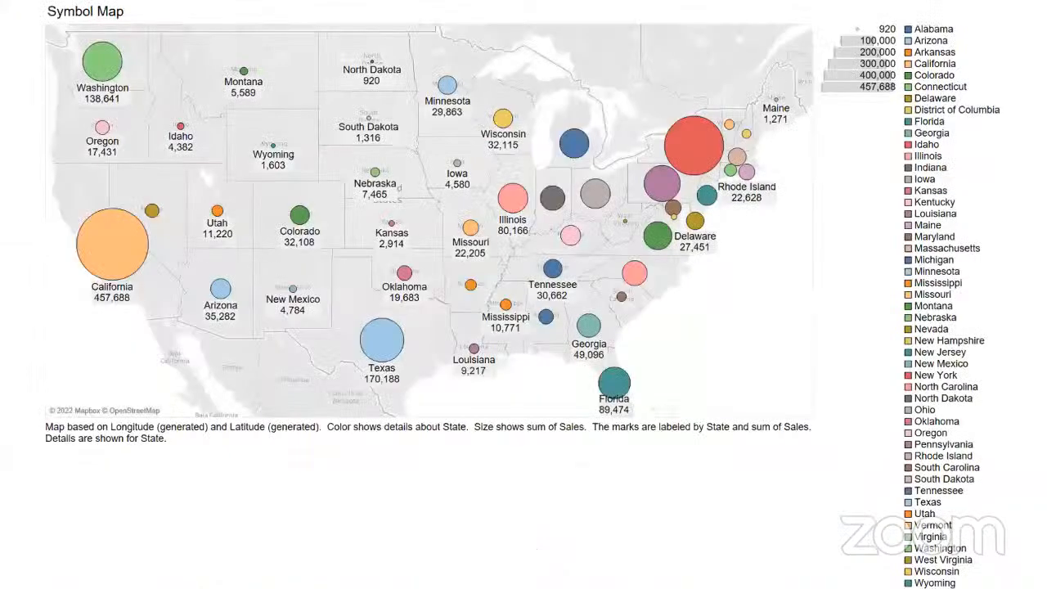
key("Right")
key("Right")
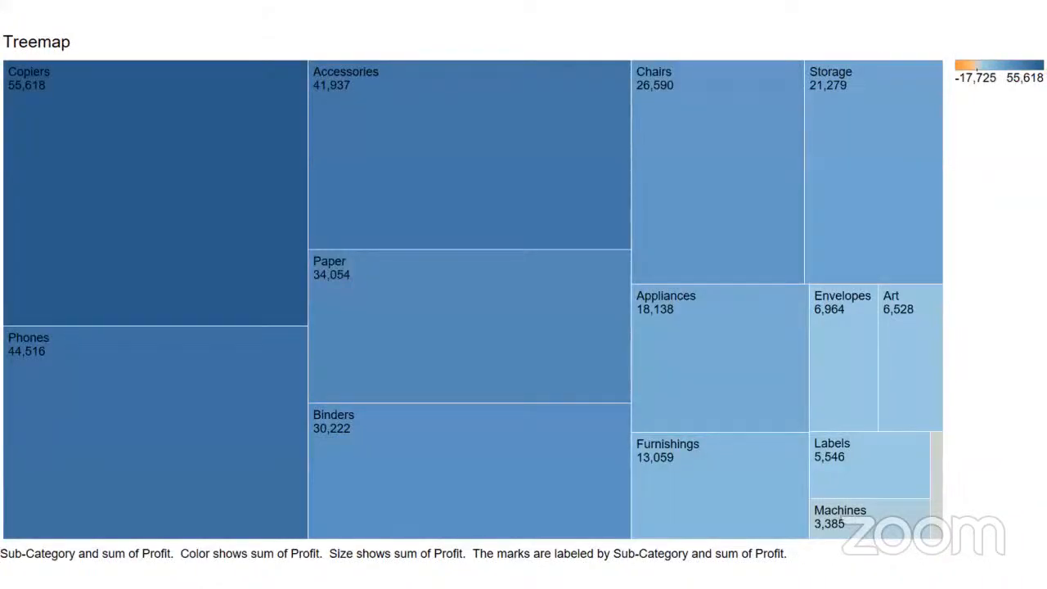
key("Right")
key("Right")
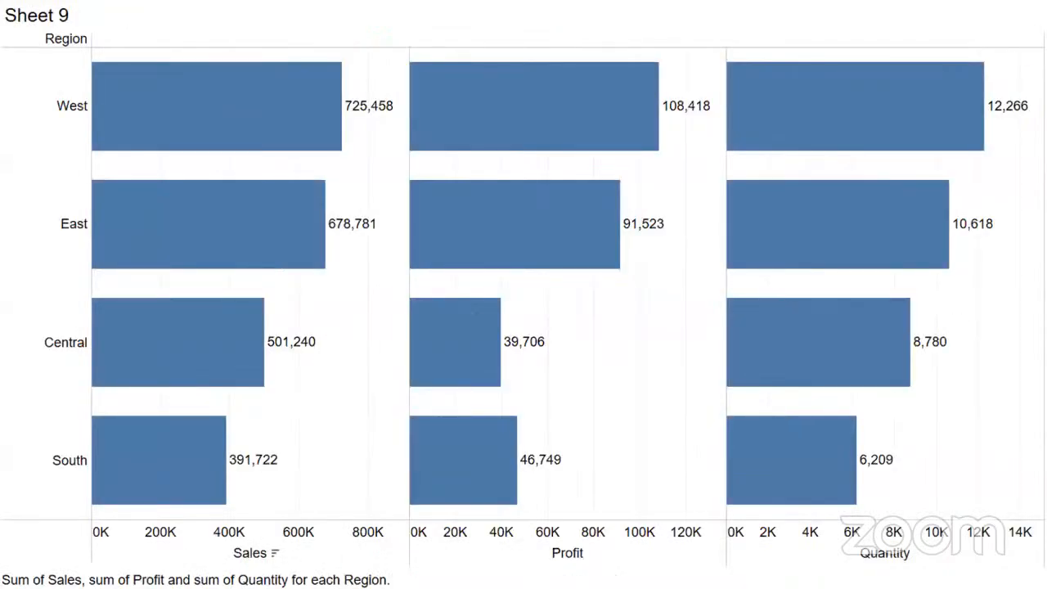
key("Right")
key("Left")
Step: Exit the slide show and return to the Tableau workbook
key("Escape")
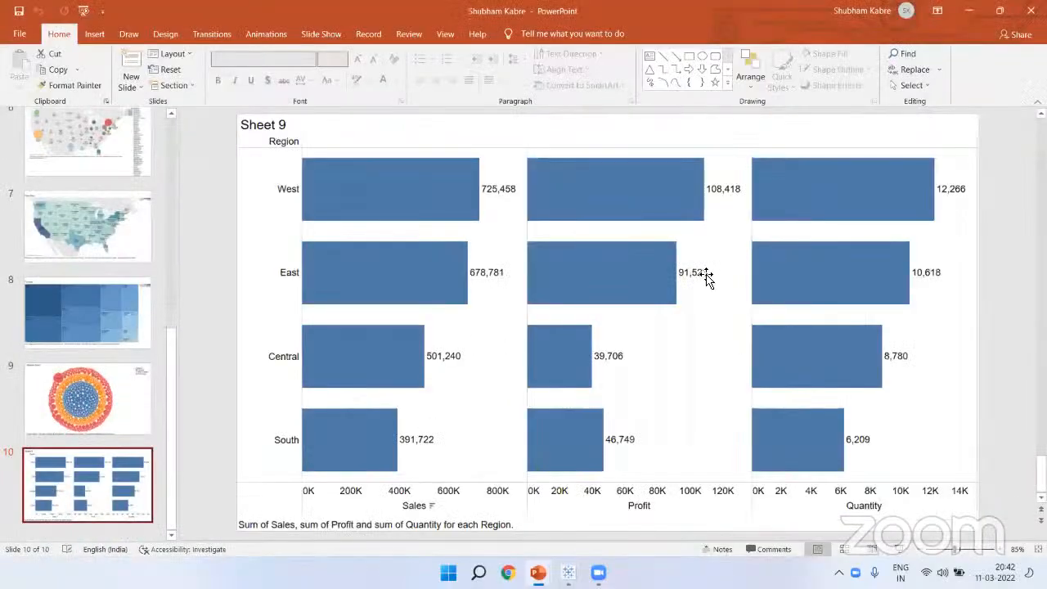
scroll(73, 443, "up", 3)
scroll(73, 443, "up", 3)
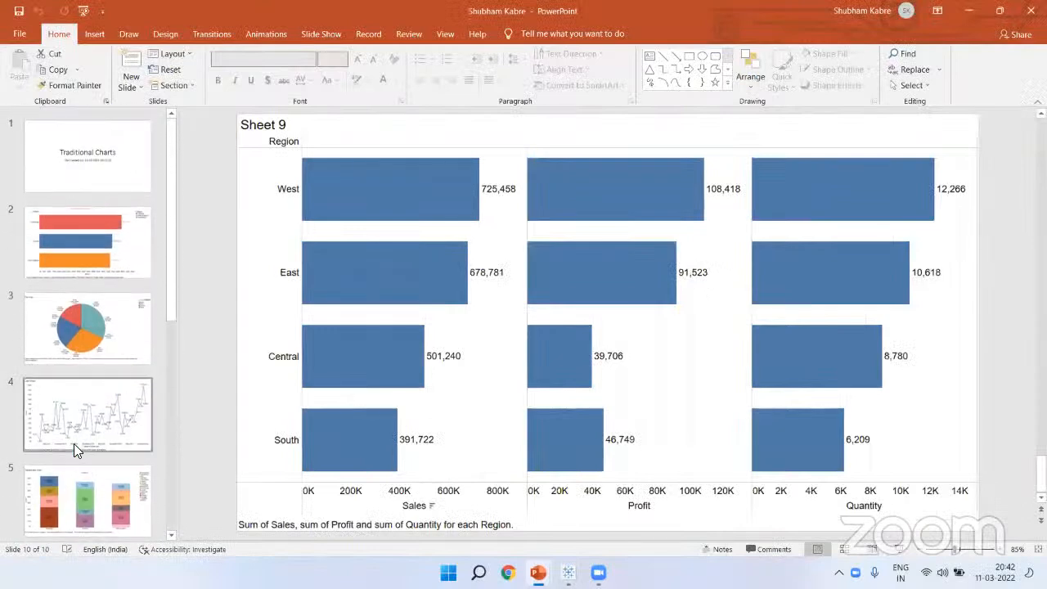
left_click(567, 573)
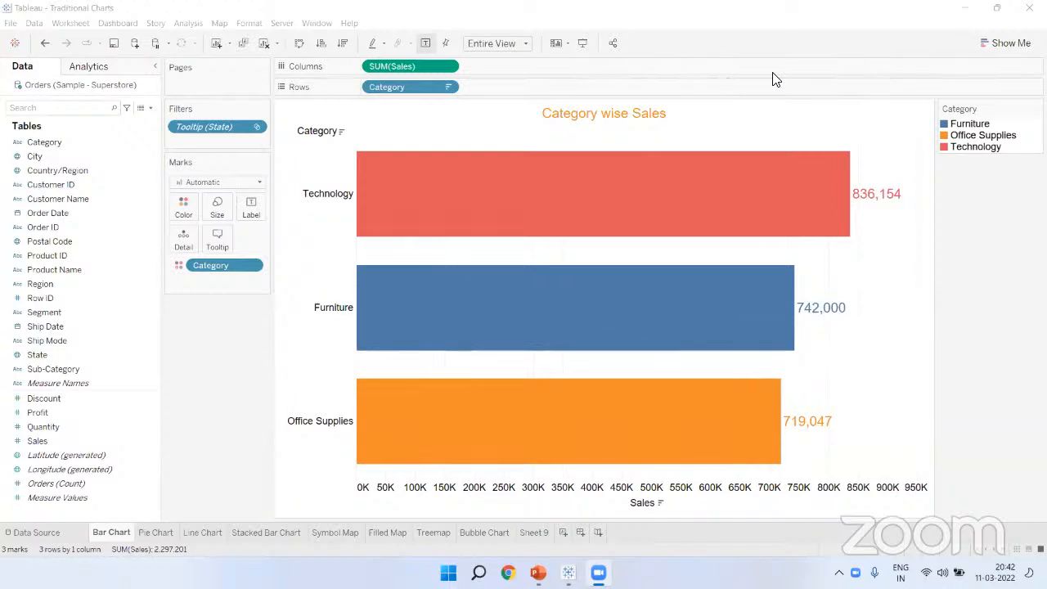
left_click(225, 362)
left_click(244, 390)
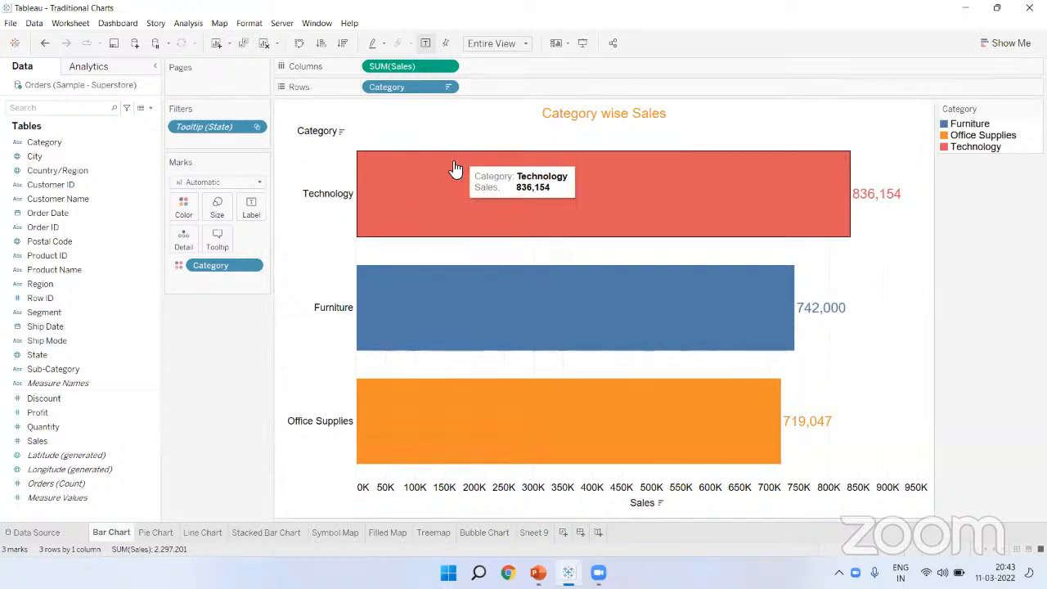
left_click(555, 75)
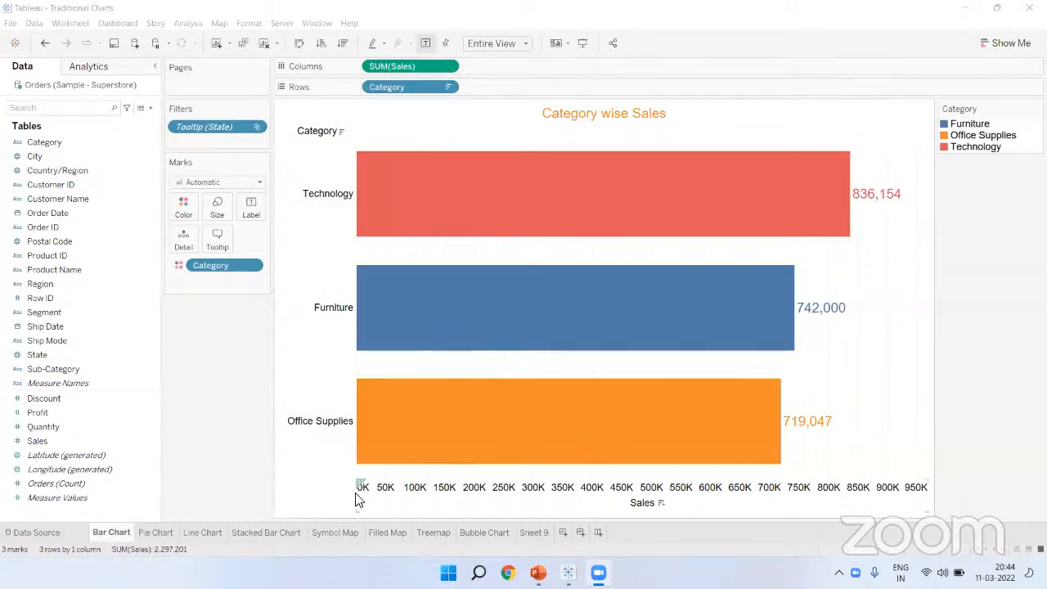
Step: Switch between the Bar Chart and Symbol Map sheets, inspecting state sales tooltips, ending on Symbol Map
left_click(329, 533)
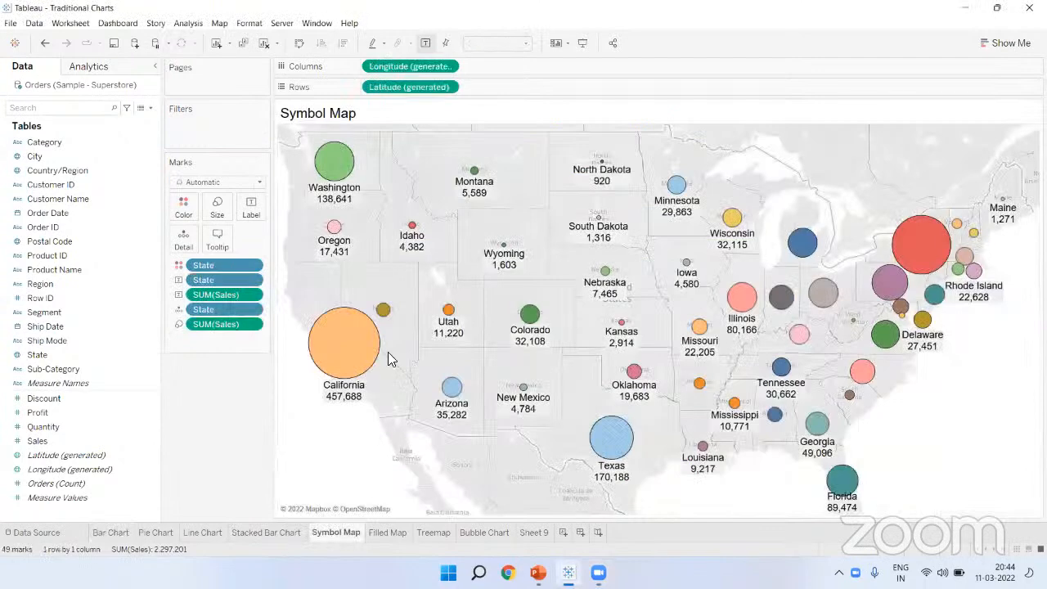
mouse_move(338, 164)
left_click(111, 533)
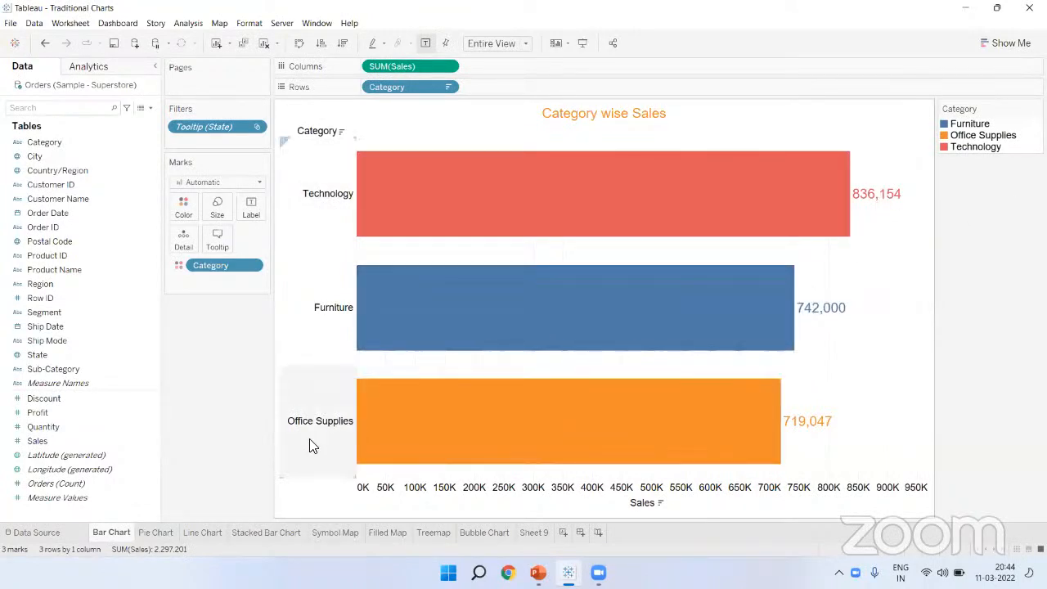
left_click(319, 534)
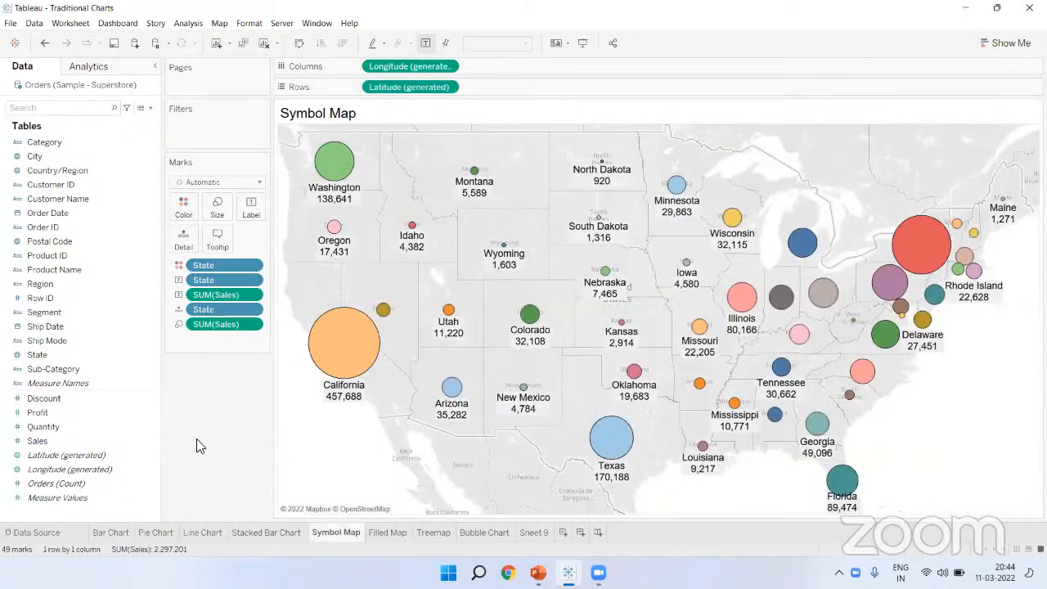
mouse_move(538, 318)
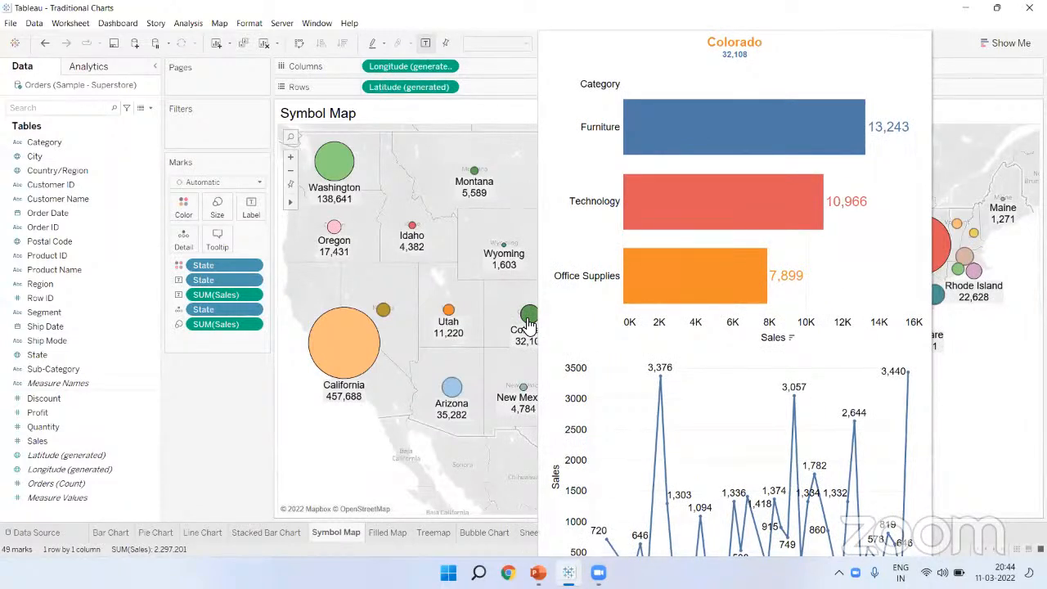
left_click(110, 534)
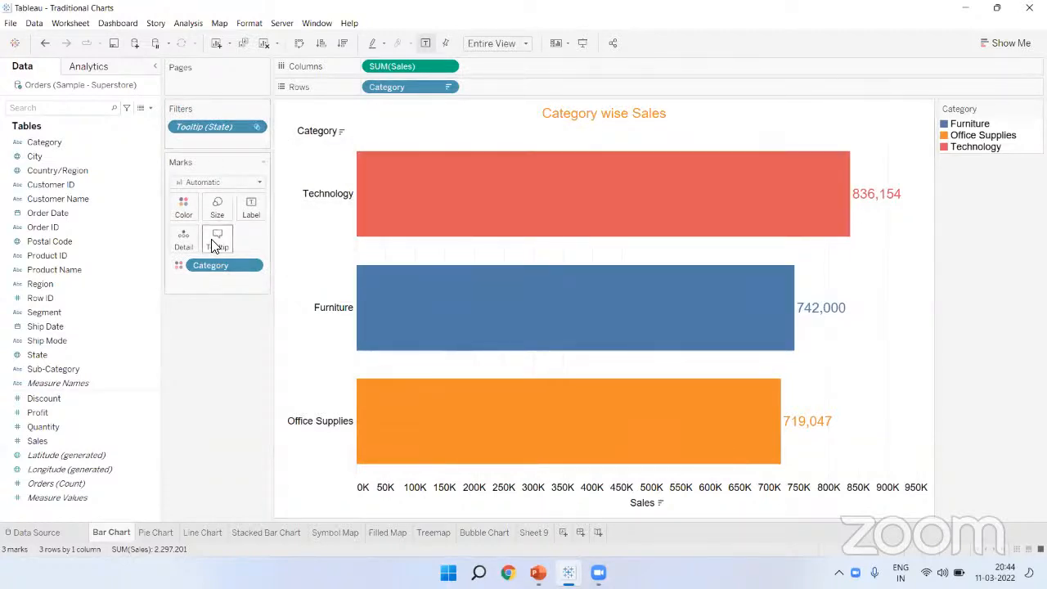
left_click(330, 532)
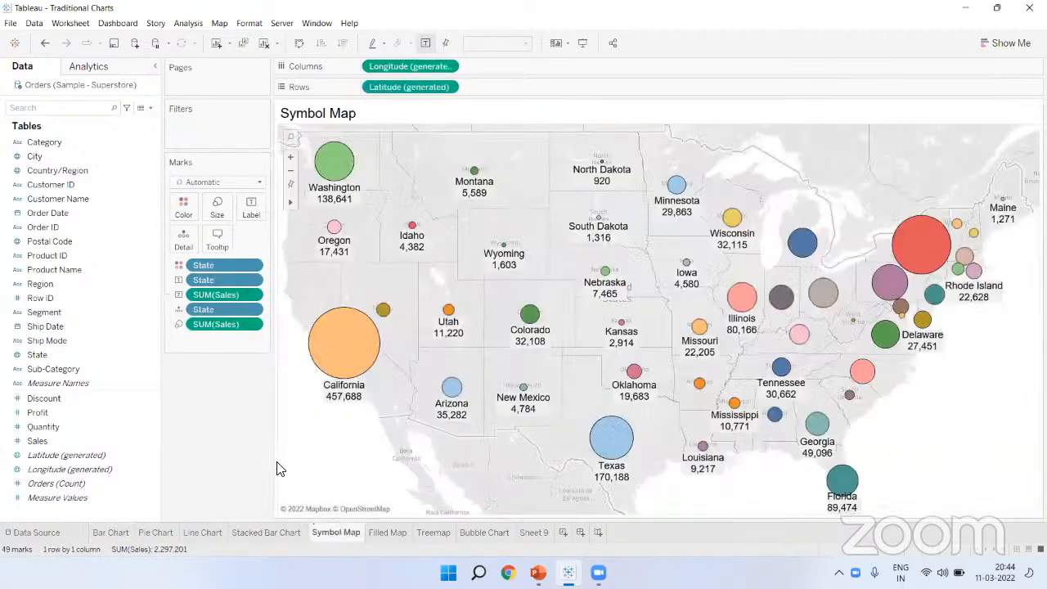
mouse_move(366, 344)
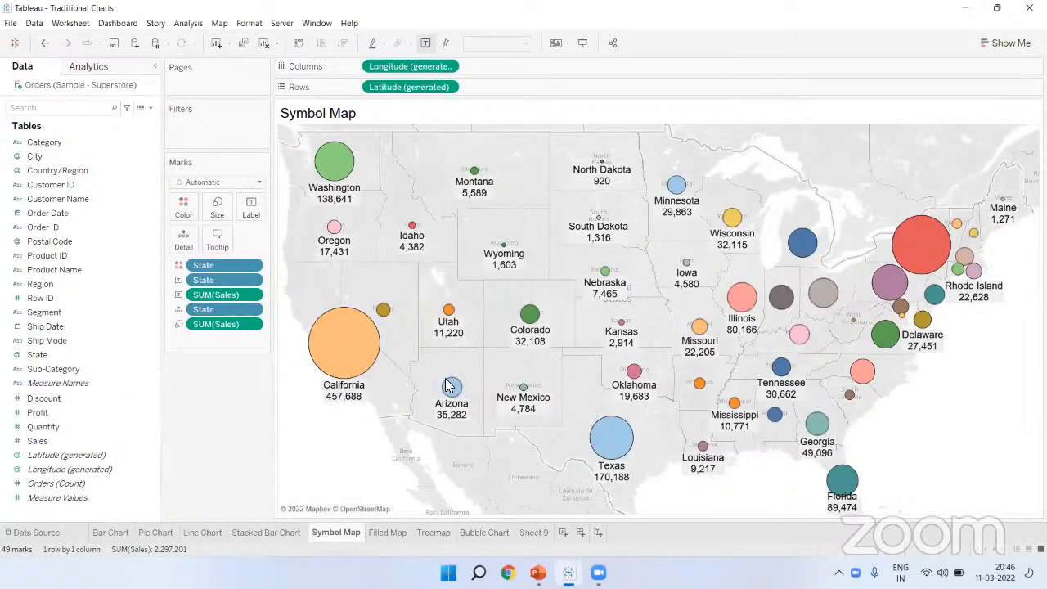
Step: Create Sheet 10 and put Sub-Category on the Rows shelf
left_click(563, 532)
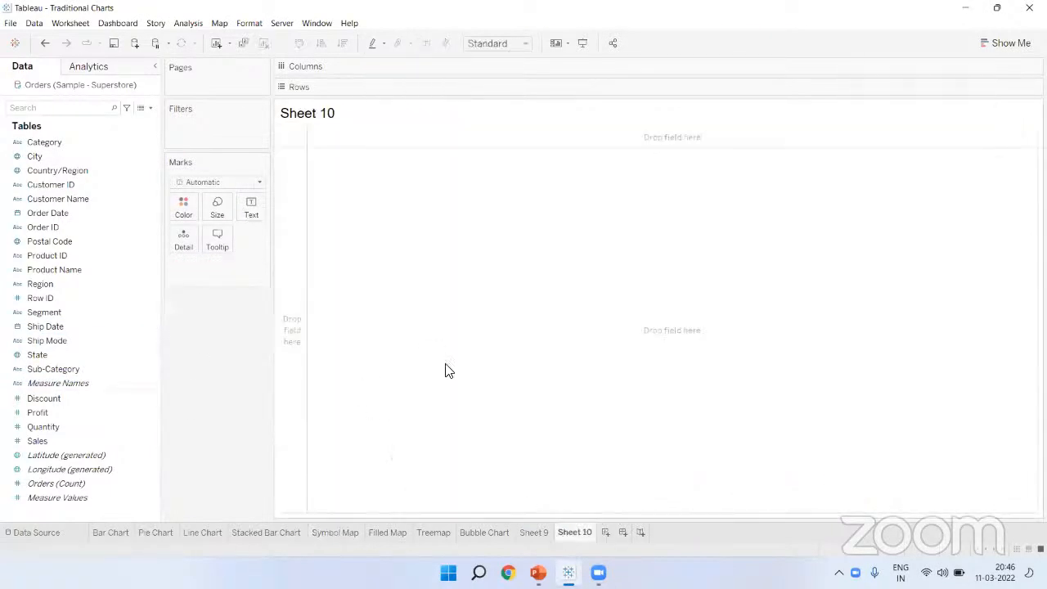
left_click(139, 369)
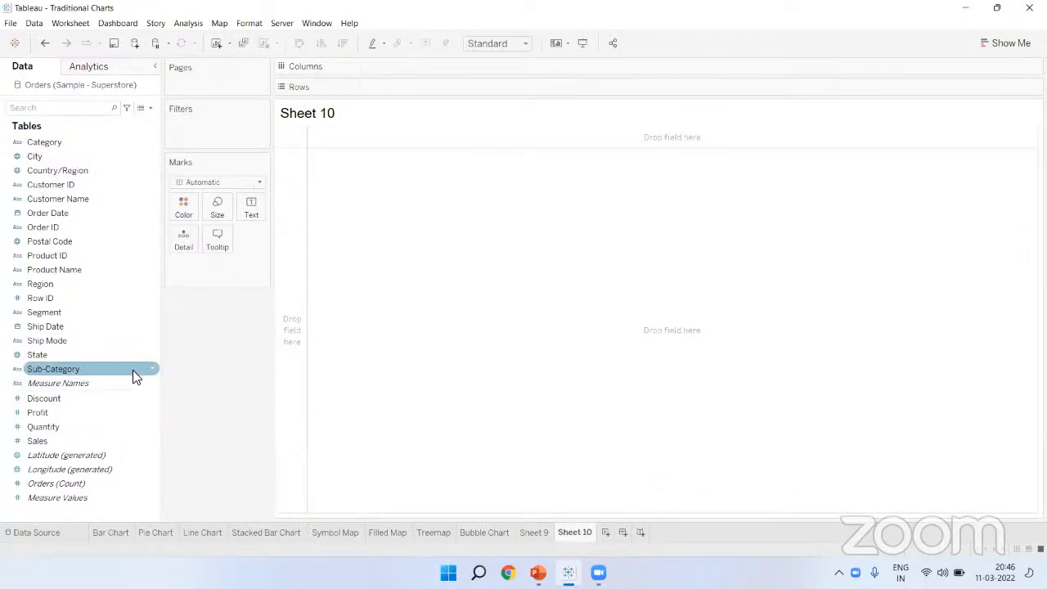
left_click_drag(69, 370, 404, 86)
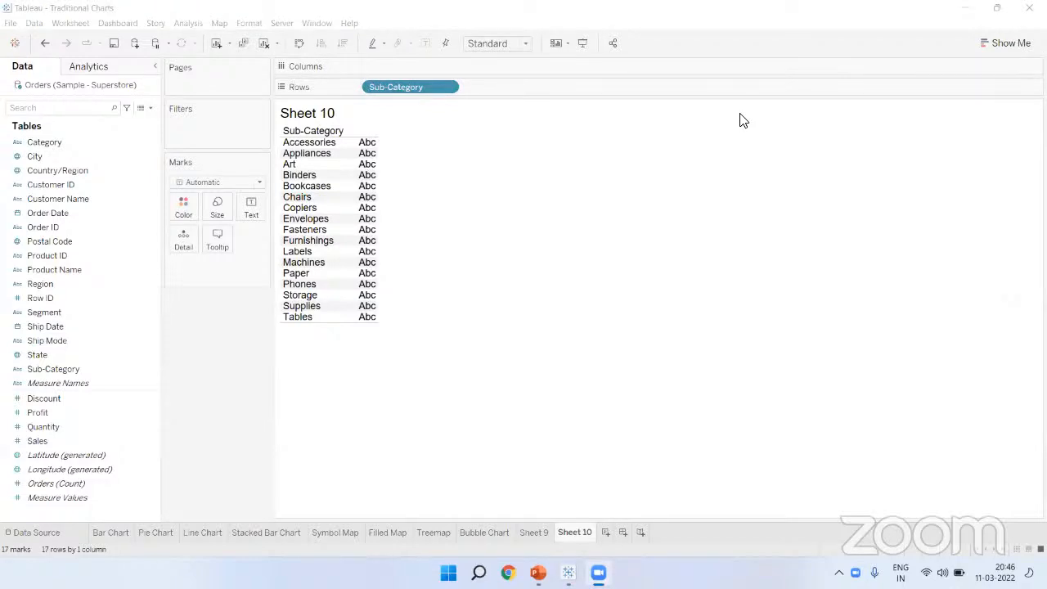
Step: Paste the video link into a new Notepad note, then return to Tableau
key("super")
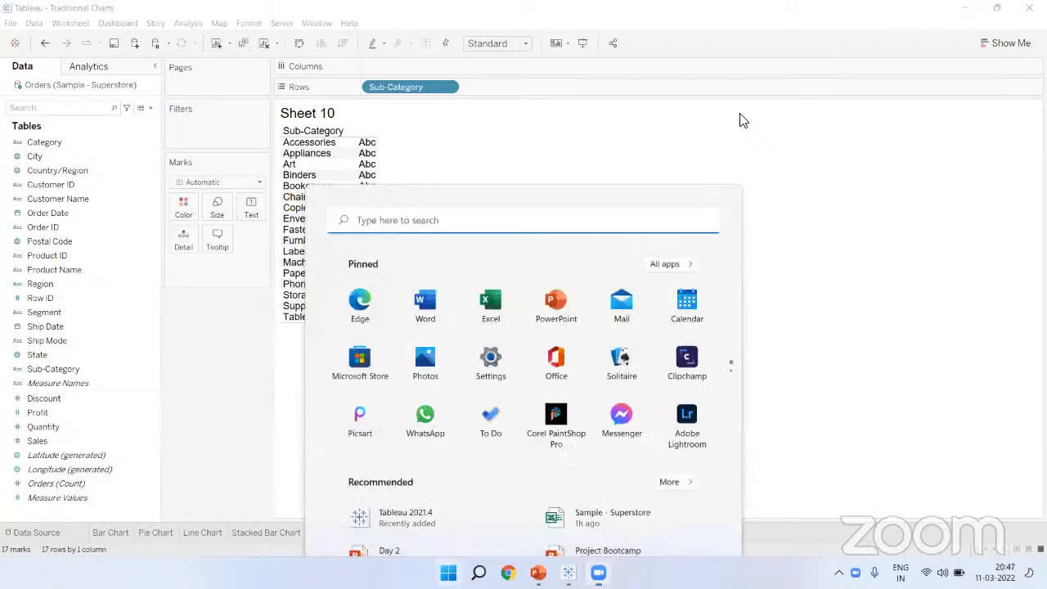
type("note")
key("Return")
type("https://www.youtube.com/watch?v=TY6iSligxfM")
key("Return")
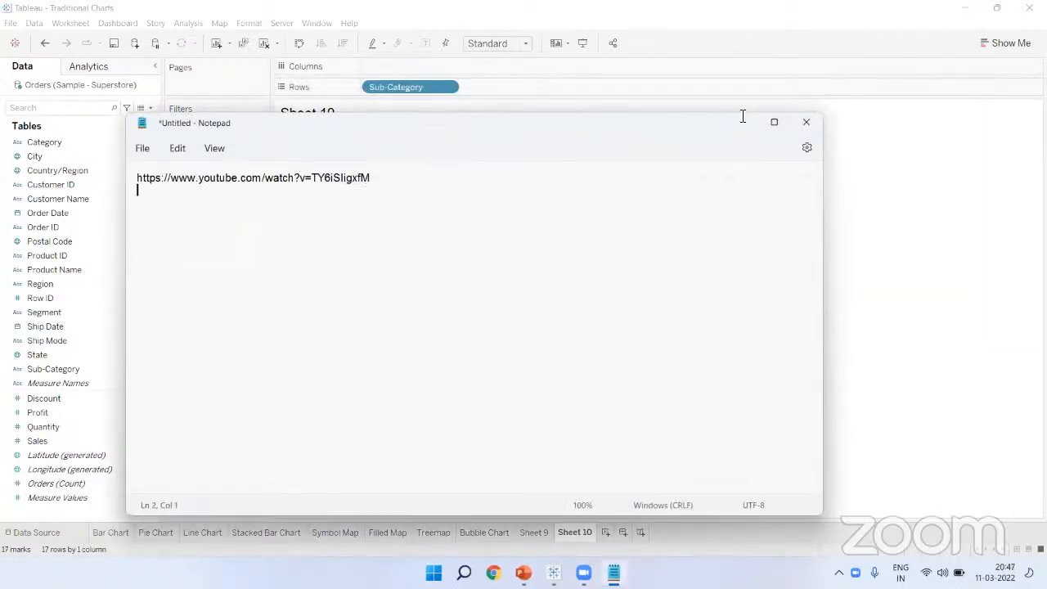
left_click(539, 74)
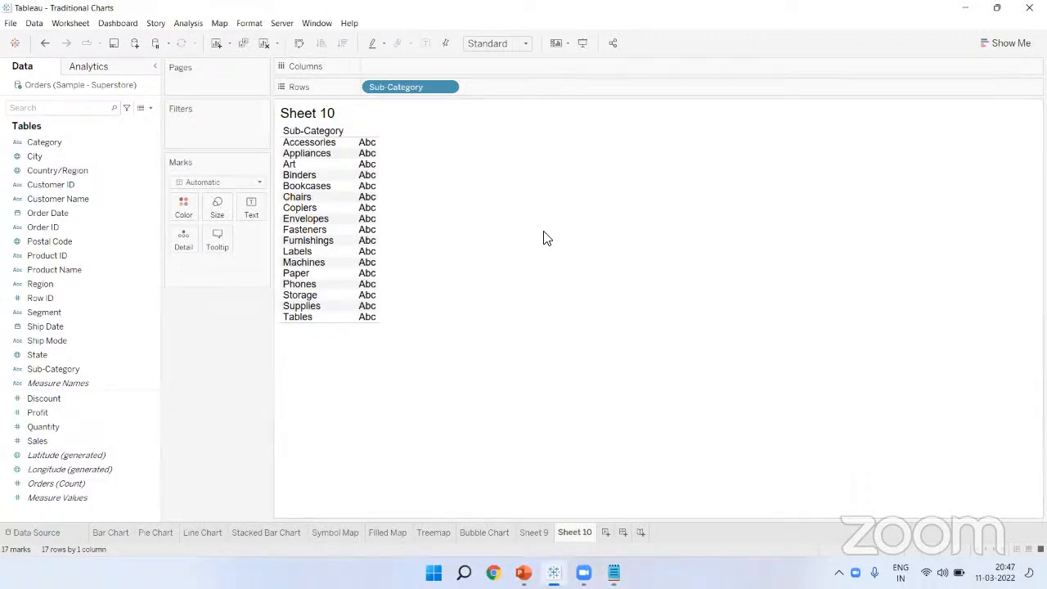
Step: Plot SUM(Profit) on Columns, sort descending, and show labels (Copiers 55,618 top, Tables -17,725 bottom)
left_click(545, 232)
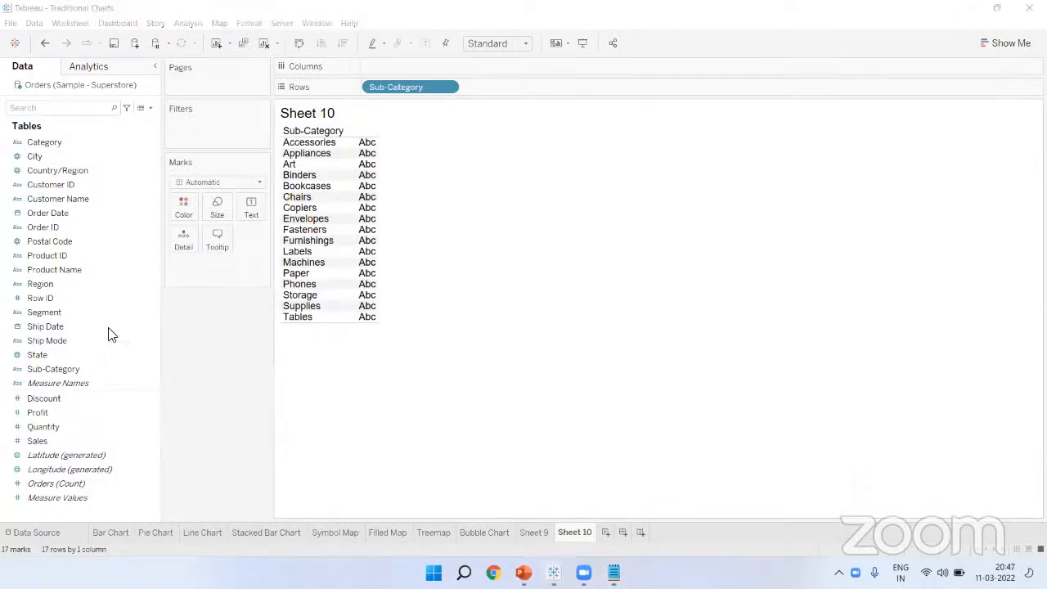
left_click_drag(67, 410, 401, 63)
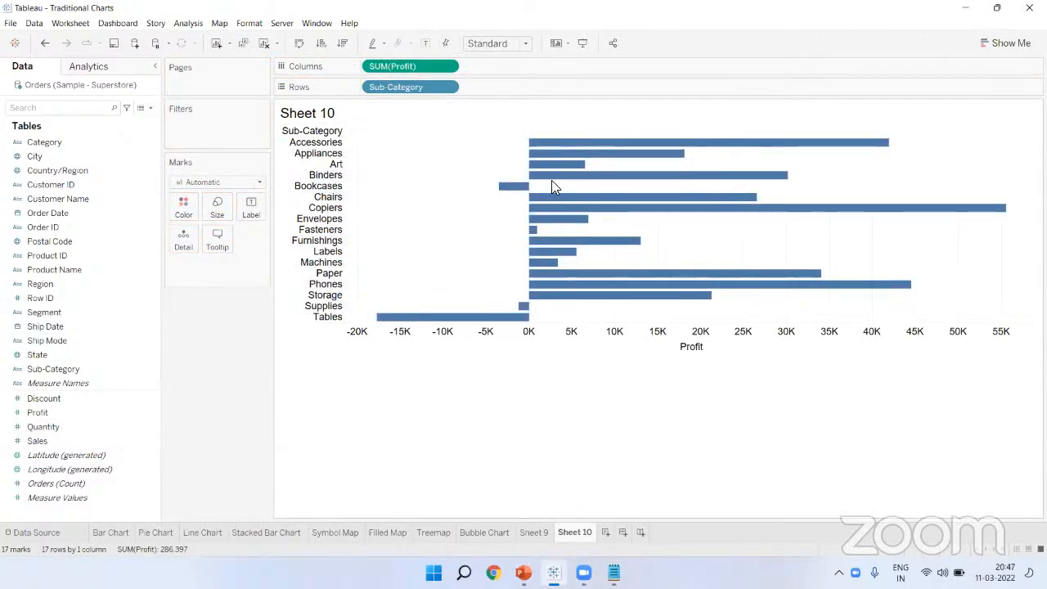
left_click(345, 49)
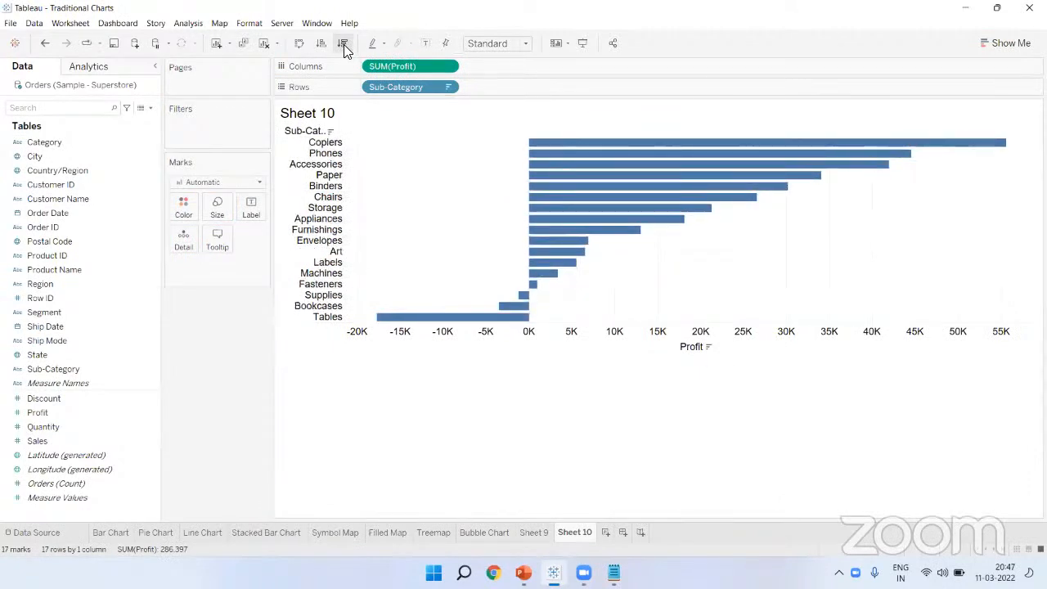
left_click(425, 43)
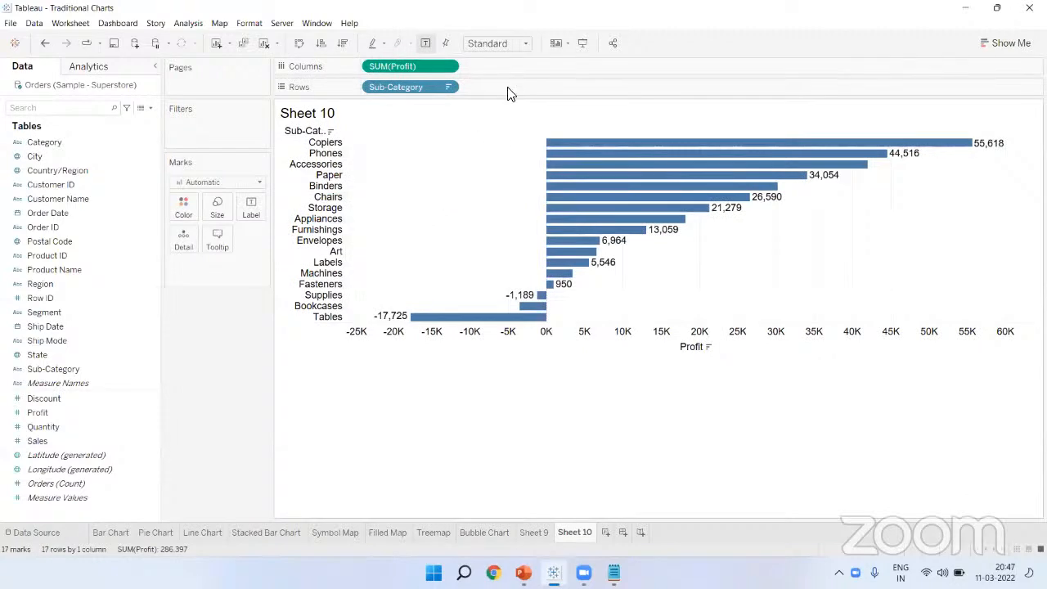
Step: Fit the profit bar chart to Entire View and widen the Sub-Category header column
mouse_move(572, 215)
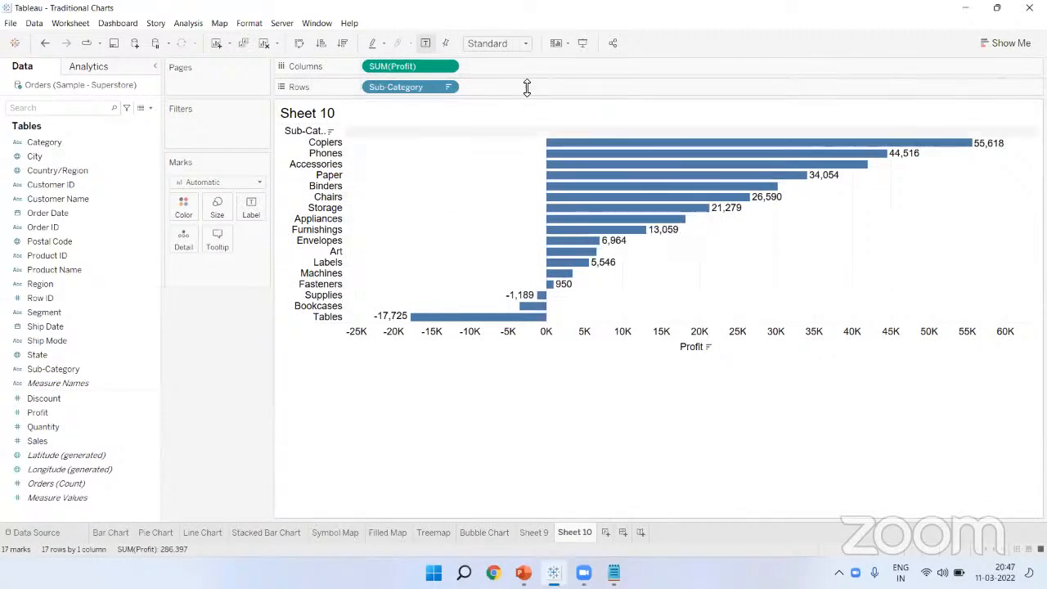
left_click(500, 49)
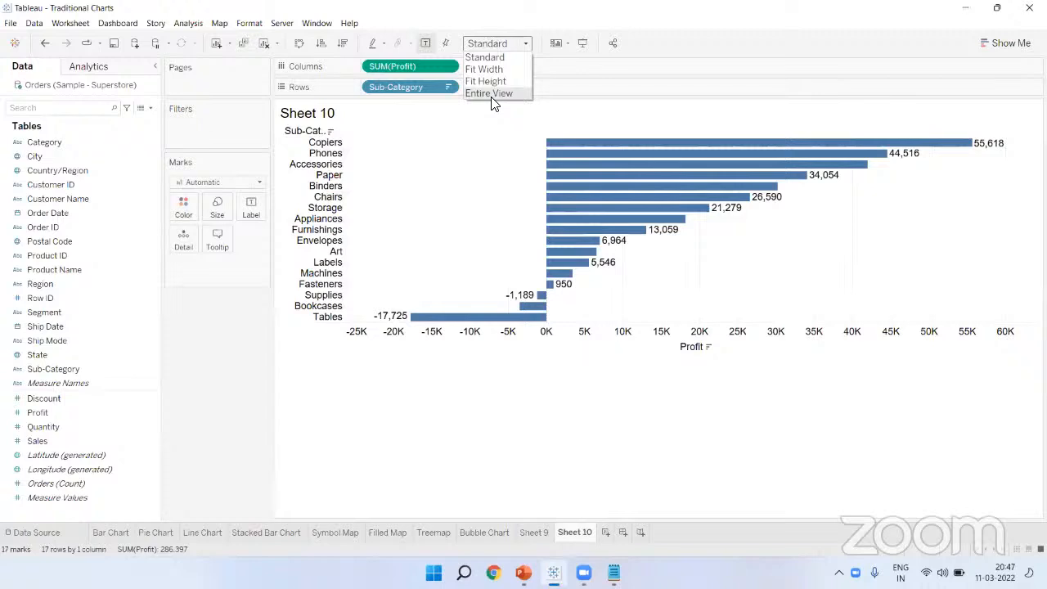
left_click(491, 93)
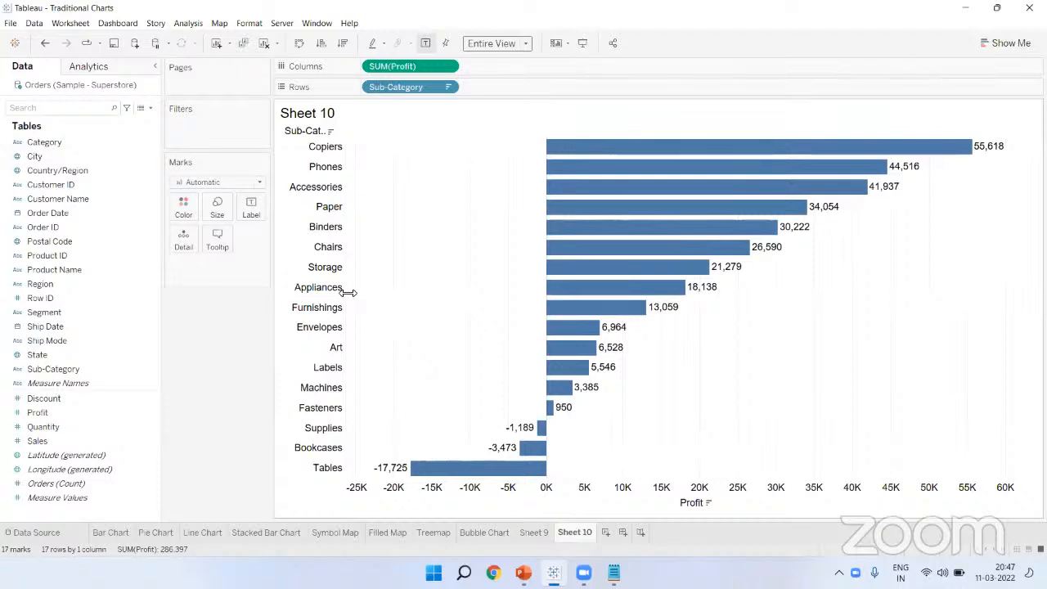
left_click_drag(347, 299, 357, 299)
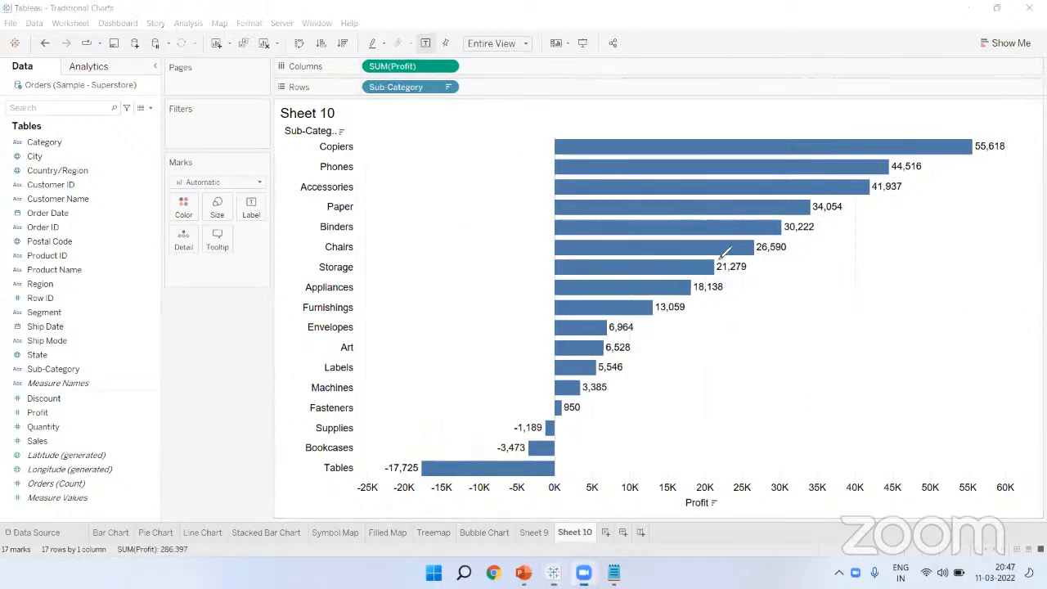
mouse_move(995, 121)
left_mouse_down()
mouse_move(917, 229)
mouse_move(761, 304)
mouse_move(556, 427)
mouse_move(594, 110)
mouse_move(935, 93)
mouse_move(1006, 131)
left_mouse_up()
mouse_move(469, 141)
left_mouse_down()
mouse_move(496, 164)
mouse_move(491, 185)
left_mouse_up()
mouse_move(474, 397)
left_mouse_down()
mouse_move(573, 421)
mouse_move(511, 487)
mouse_move(344, 486)
mouse_move(429, 431)
left_mouse_up()
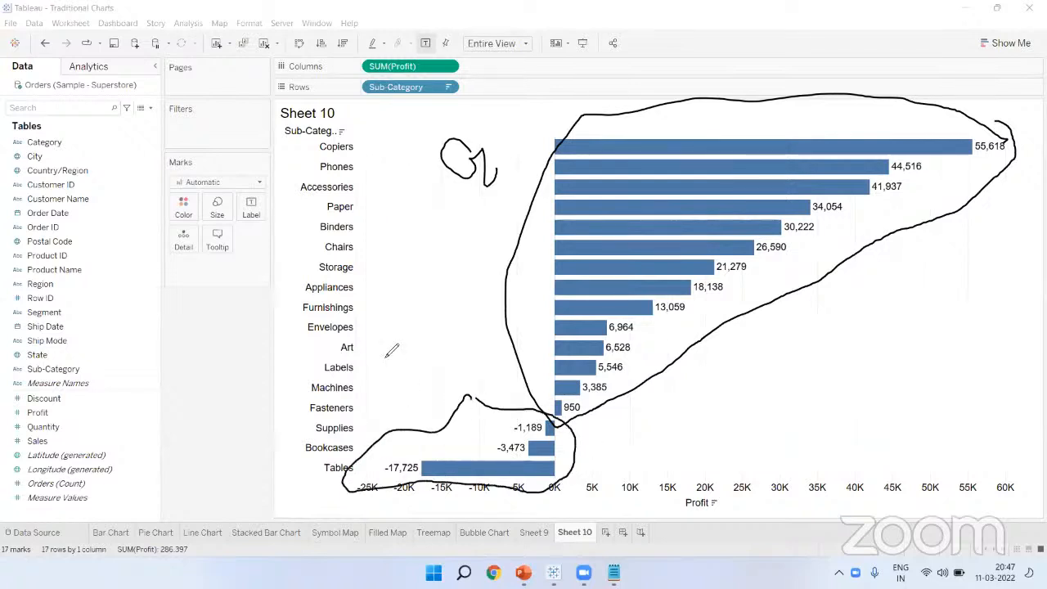
mouse_move(385, 345)
left_mouse_down()
mouse_move(402, 372)
mouse_move(431, 374)
left_mouse_up()
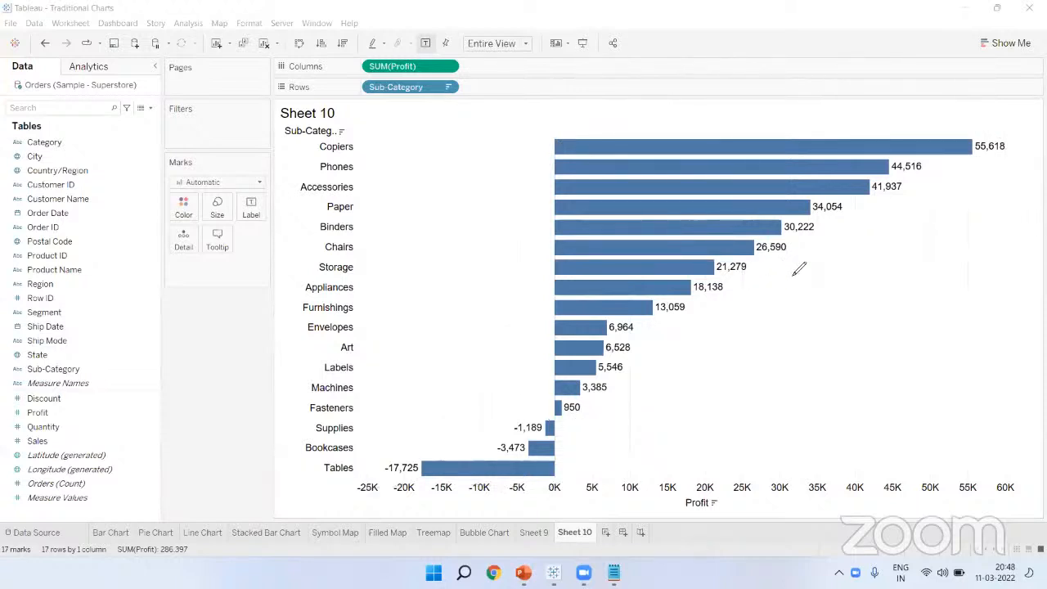
left_click_drag(783, 263, 823, 276)
mouse_move(845, 266)
left_mouse_down()
mouse_move(842, 286)
mouse_move(851, 266)
left_mouse_up()
mouse_move(789, 309)
left_mouse_down()
mouse_move(769, 342)
mouse_move(822, 400)
left_mouse_up()
mouse_move(451, 415)
left_mouse_down()
mouse_move(464, 446)
mouse_move(460, 415)
left_mouse_up()
mouse_move(380, 414)
left_mouse_down()
mouse_move(390, 449)
mouse_move(408, 419)
mouse_move(411, 450)
left_mouse_up()
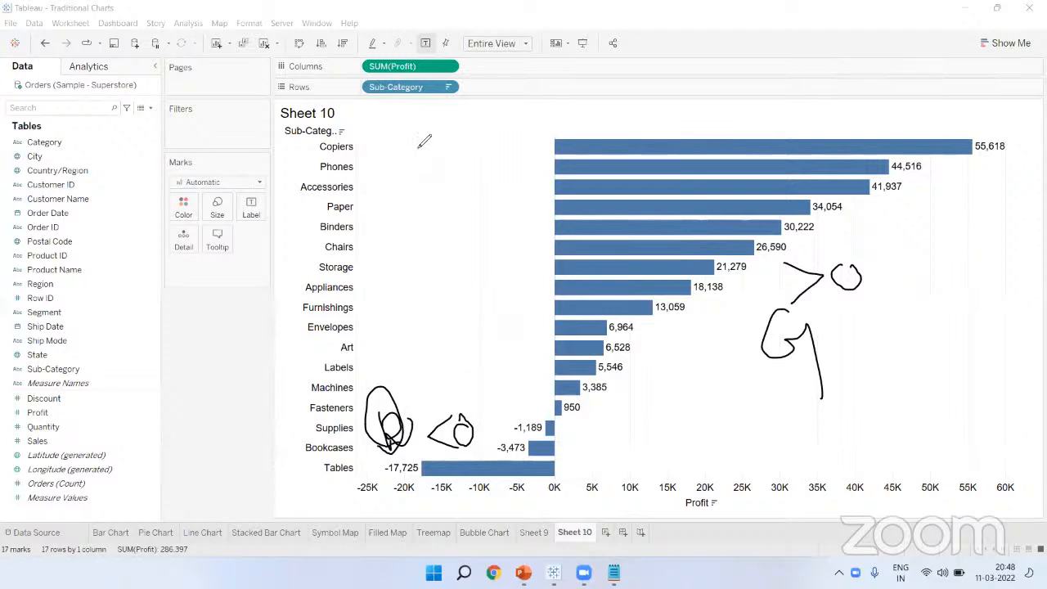
left_click(420, 119)
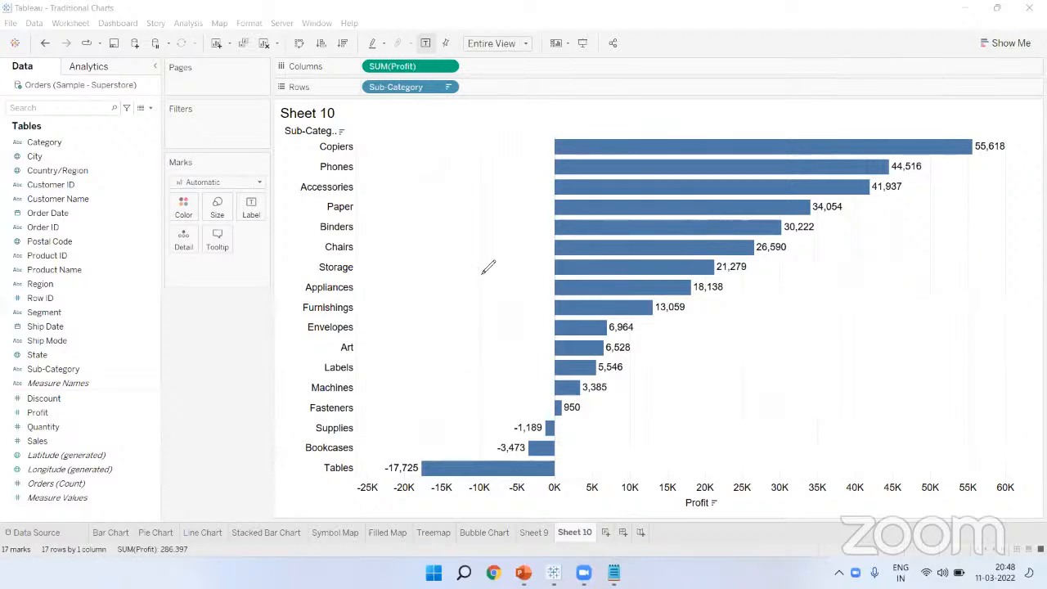
left_click(432, 123)
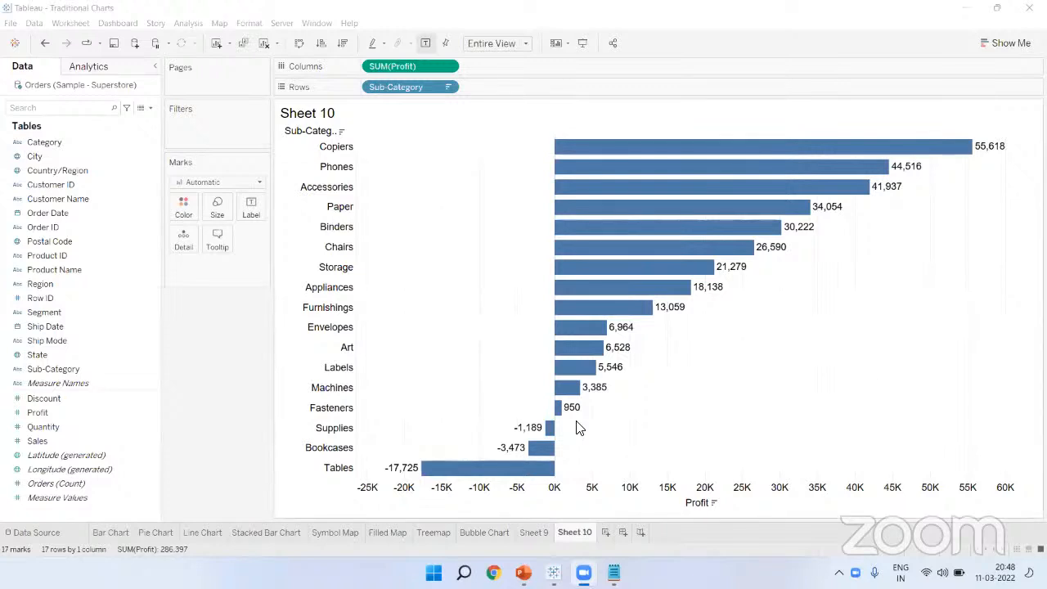
mouse_move(528, 464)
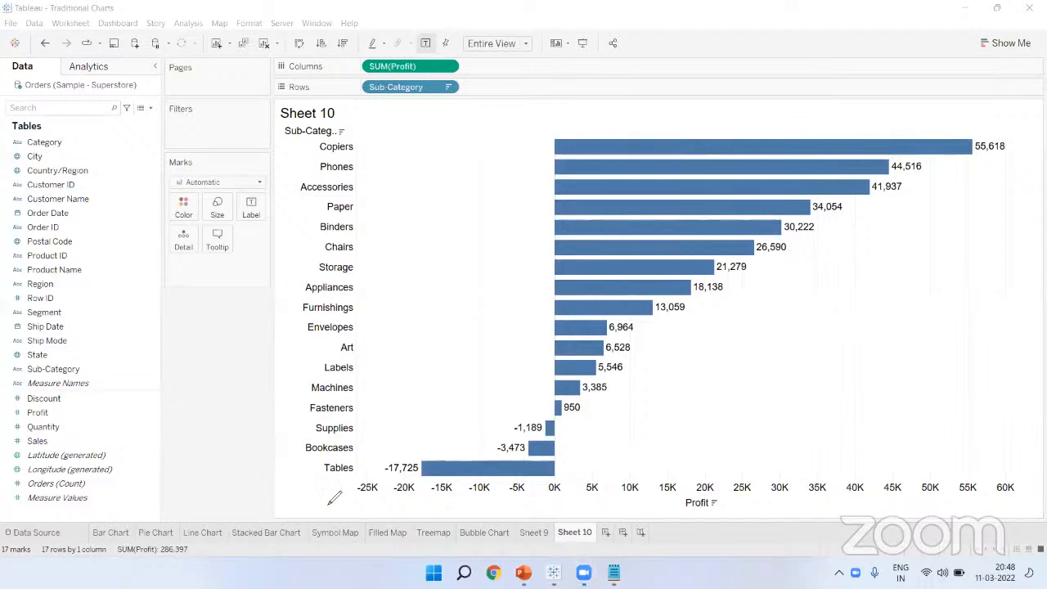
mouse_move(39, 556)
left_mouse_down()
mouse_move(110, 555)
mouse_move(77, 517)
mouse_move(38, 540)
mouse_move(68, 570)
left_mouse_up()
left_click_drag(379, 285, 383, 335)
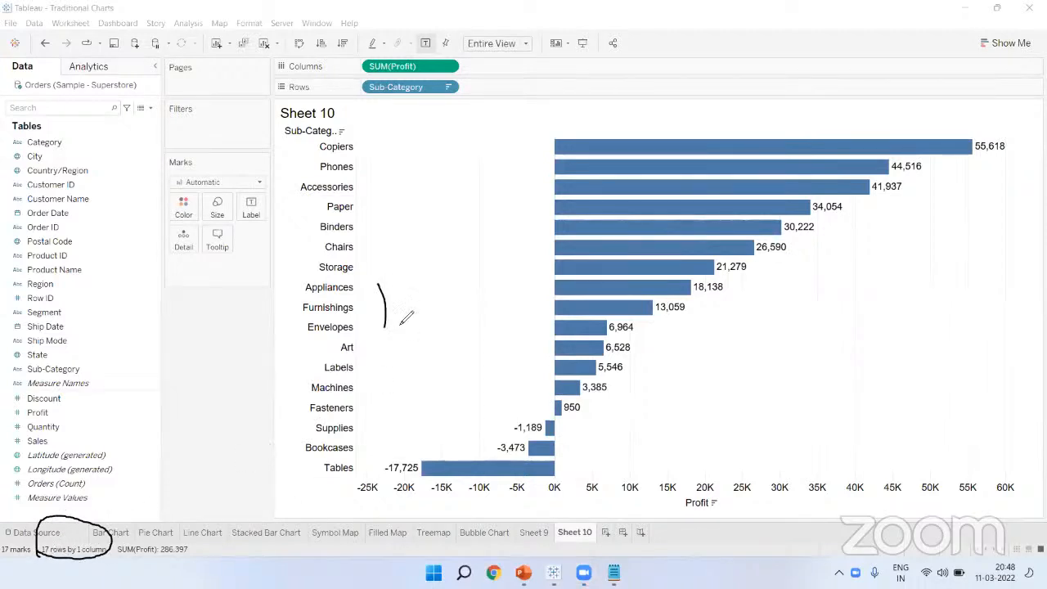
left_click_drag(408, 293, 406, 359)
mouse_move(509, 417)
left_mouse_down()
mouse_move(577, 457)
mouse_move(455, 491)
mouse_move(391, 469)
mouse_move(520, 420)
left_mouse_up()
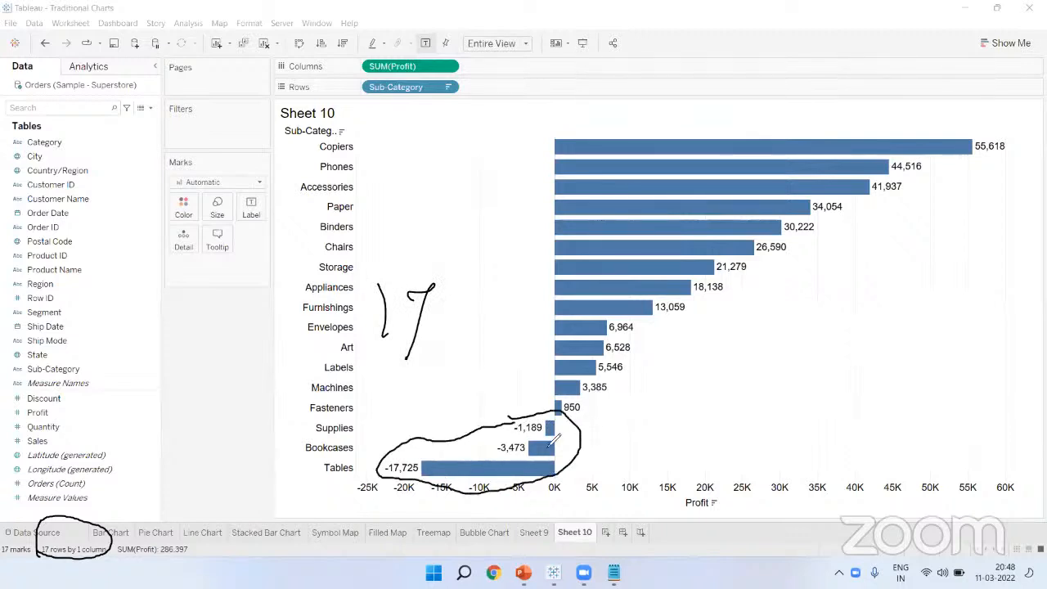
mouse_move(508, 188)
left_mouse_down()
mouse_move(518, 219)
mouse_move(535, 225)
left_mouse_up()
mouse_move(465, 410)
left_mouse_down()
mouse_move(476, 407)
mouse_move(481, 429)
mouse_move(463, 440)
left_mouse_up()
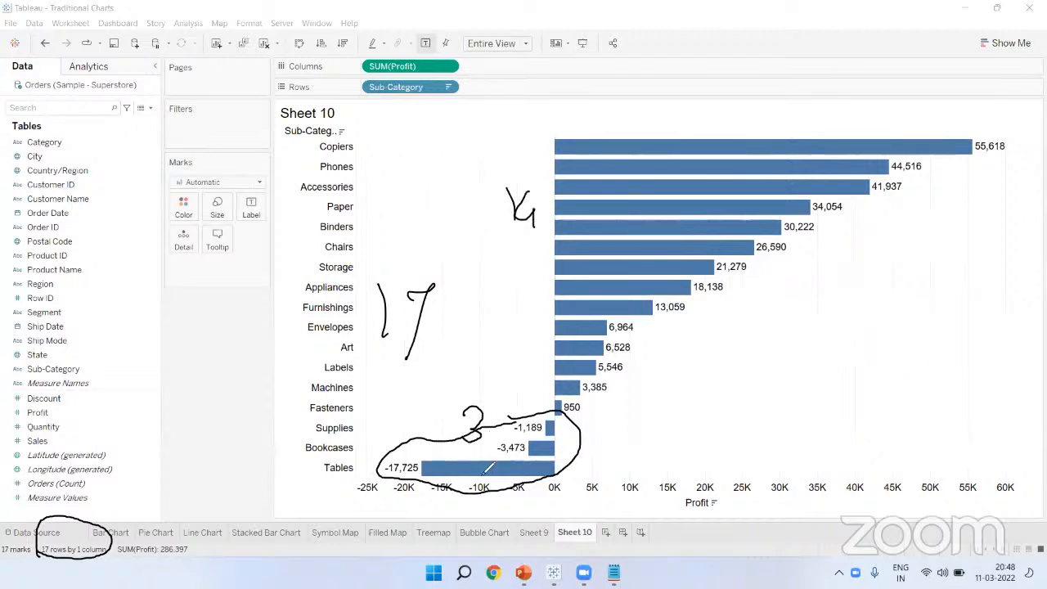
left_click(403, 115)
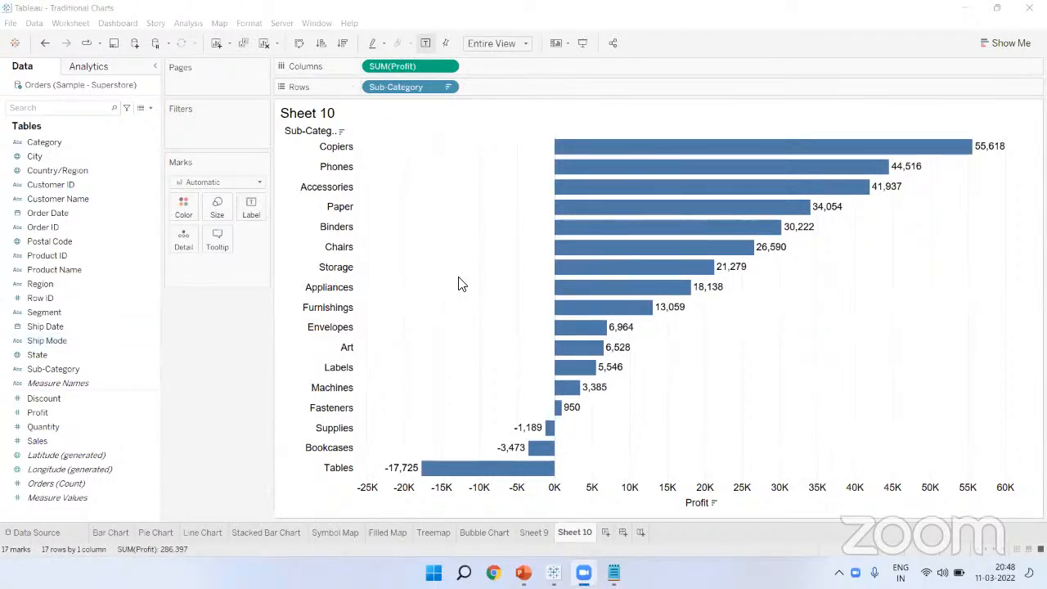
mouse_move(598, 145)
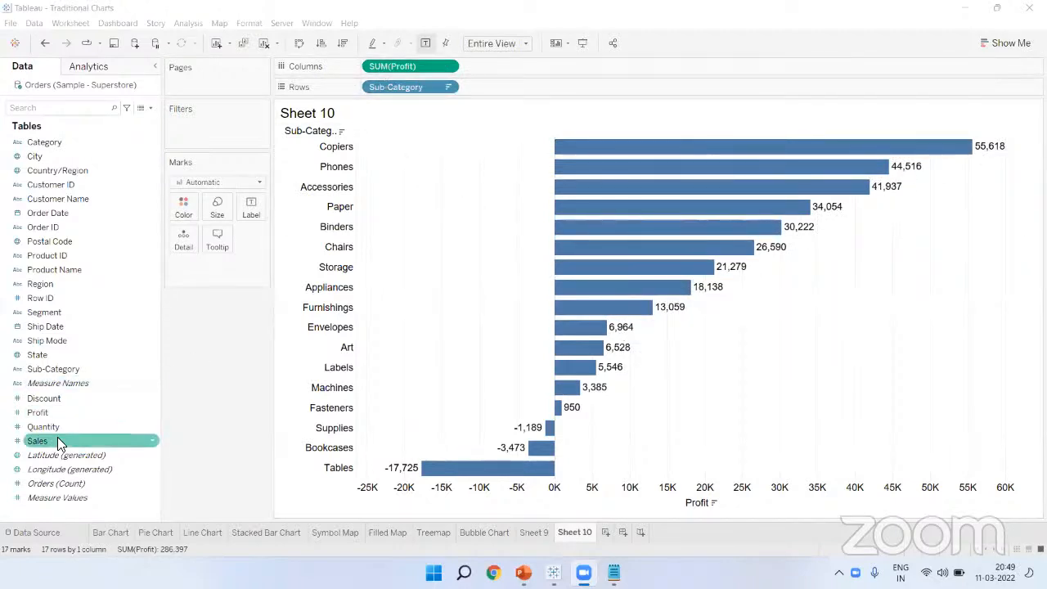
Step: Color the bars by SUM(Profit), shading from orange for Tables to dark blue for Copiers
left_click(49, 412)
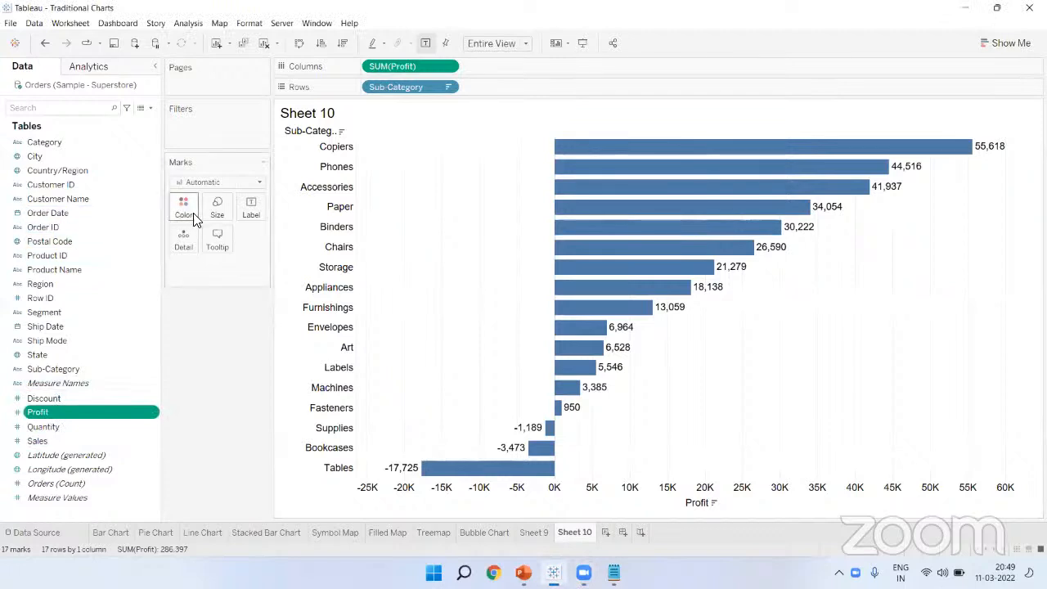
left_click_drag(38, 412, 184, 206)
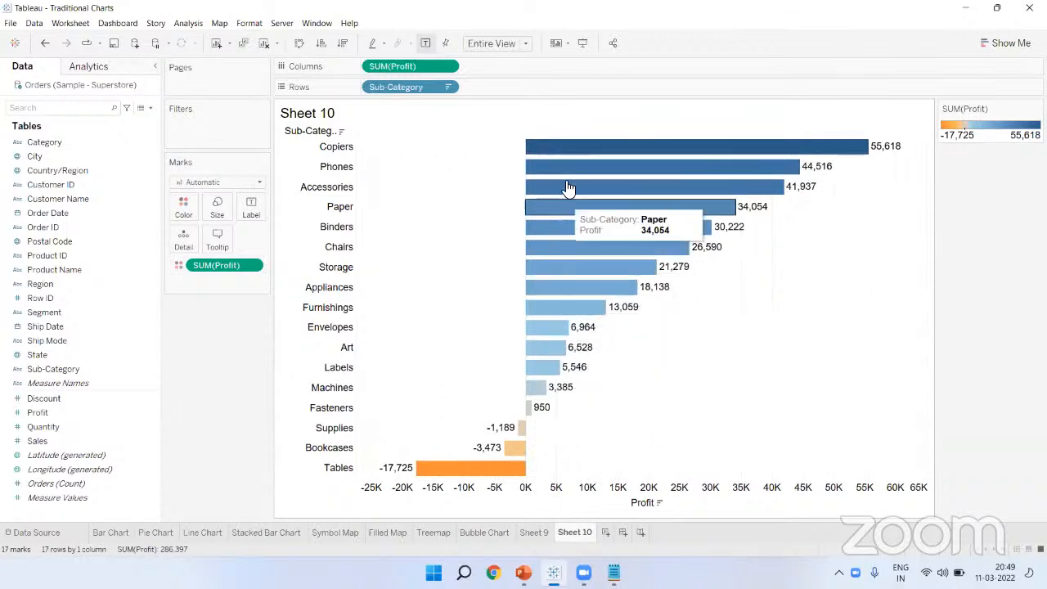
left_click(184, 209)
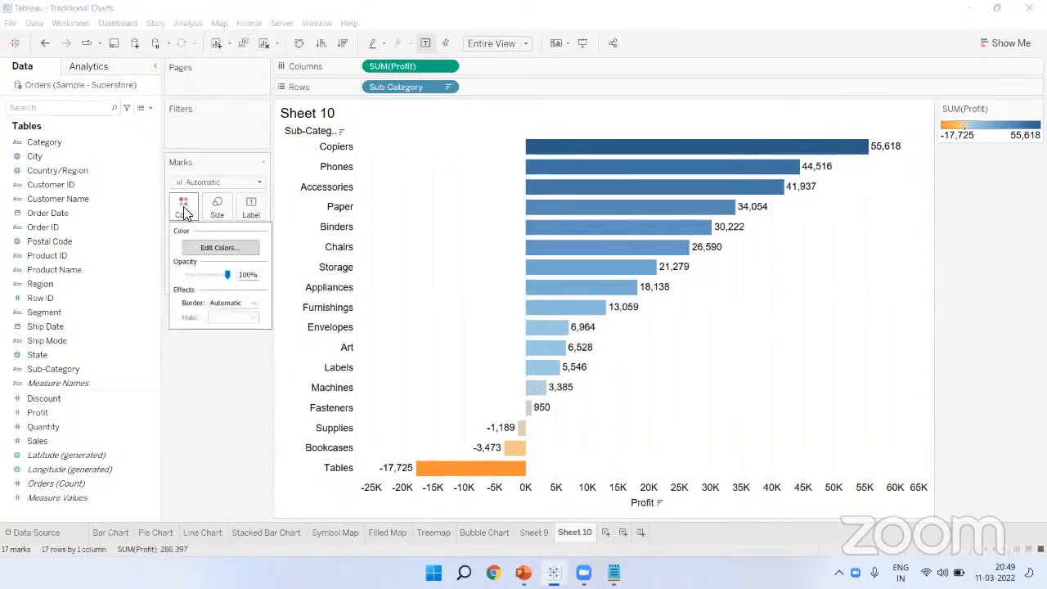
Step: Open Edit Colors for the Profit palette and adjust the dialog and its controls
left_click(213, 244)
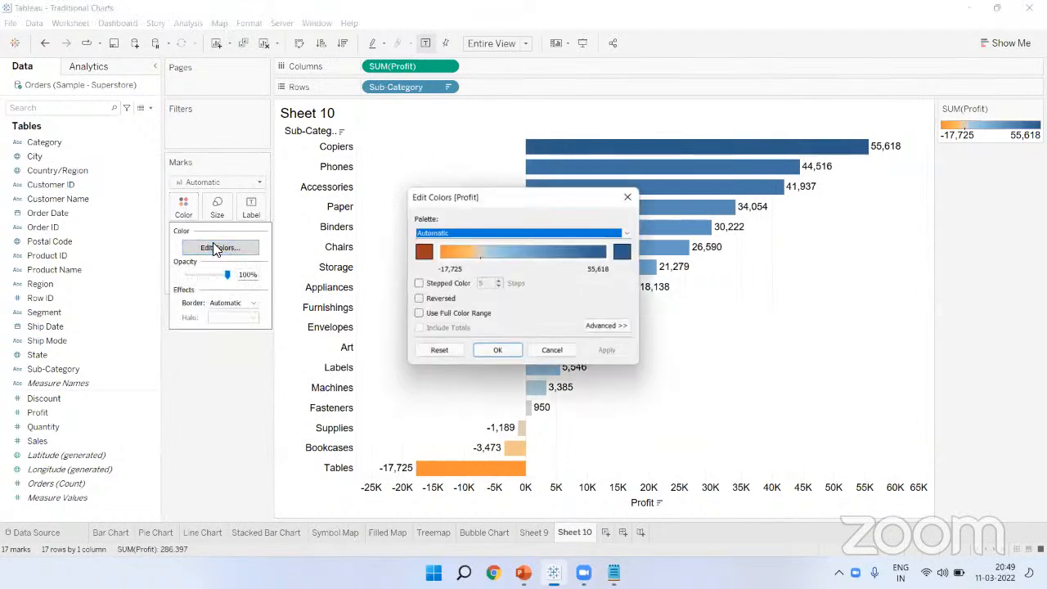
left_click_drag(472, 204, 433, 162)
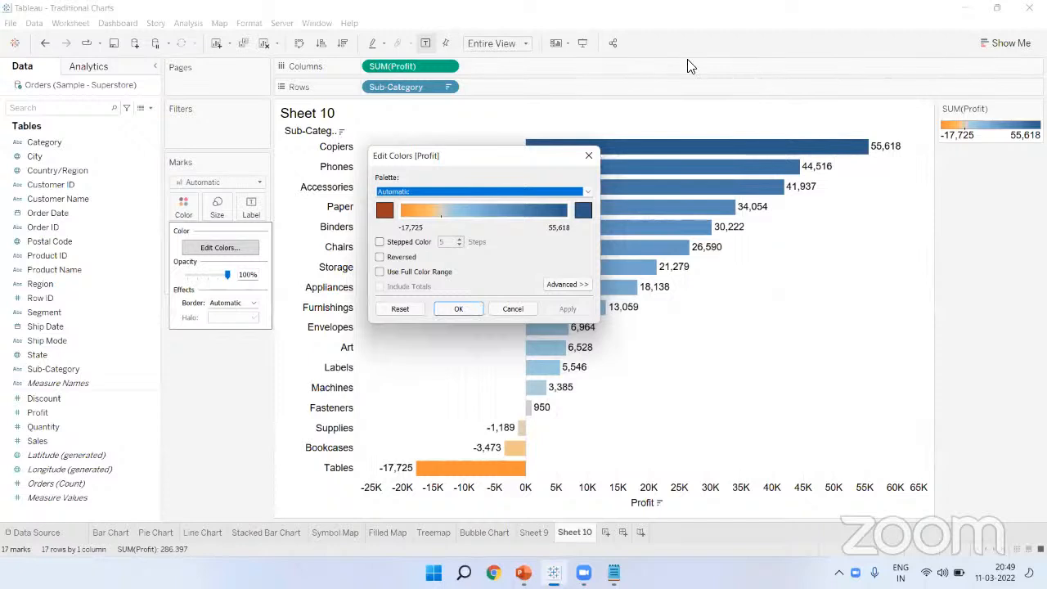
left_click(388, 214)
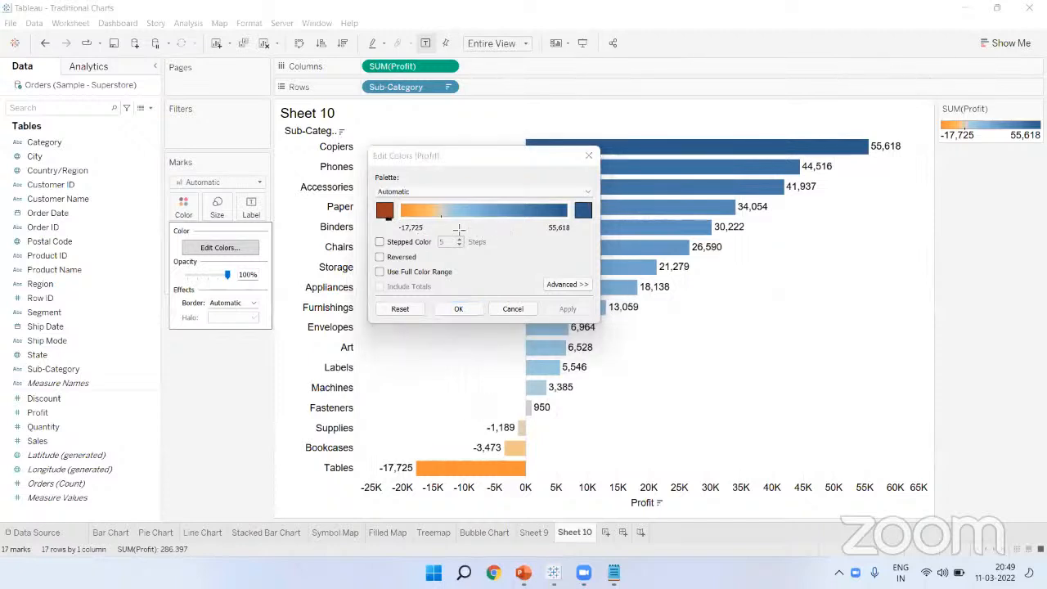
left_click_drag(371, 196, 405, 219)
left_click_drag(567, 201, 624, 221)
key("ctrl+z")
key("ctrl+z")
key("ctrl+z")
left_click_drag(364, 207, 431, 235)
mouse_move(571, 197)
left_mouse_down()
mouse_move(605, 223)
mouse_move(579, 238)
left_mouse_up()
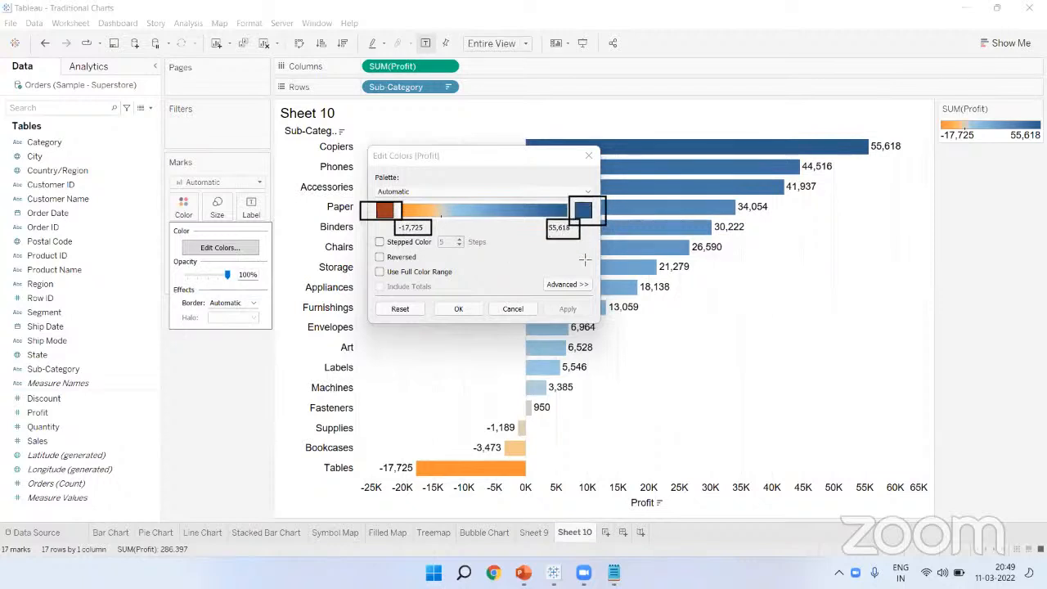
left_click(441, 116)
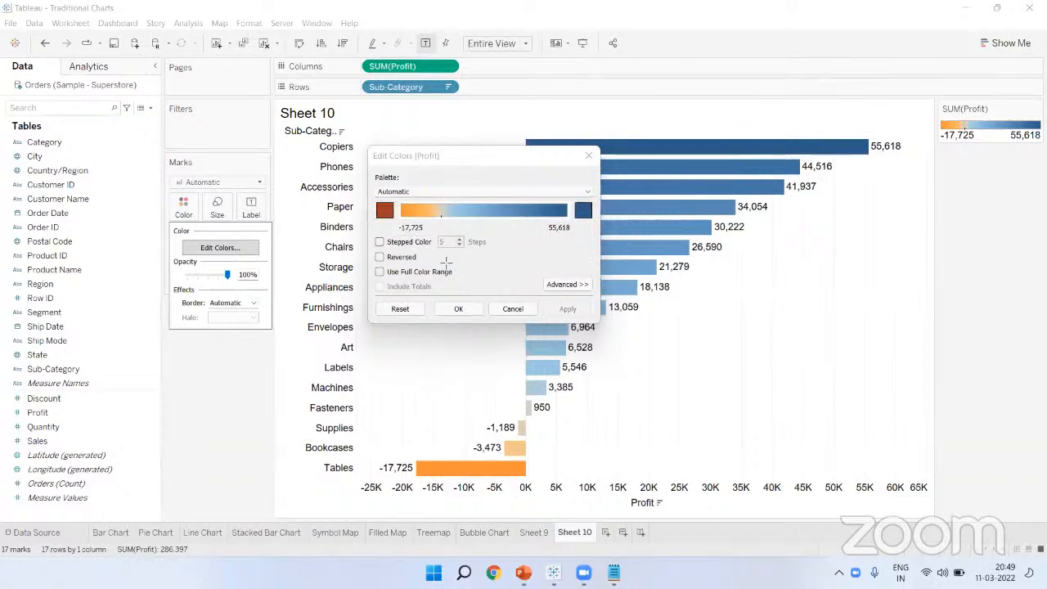
left_click_drag(394, 218, 432, 238)
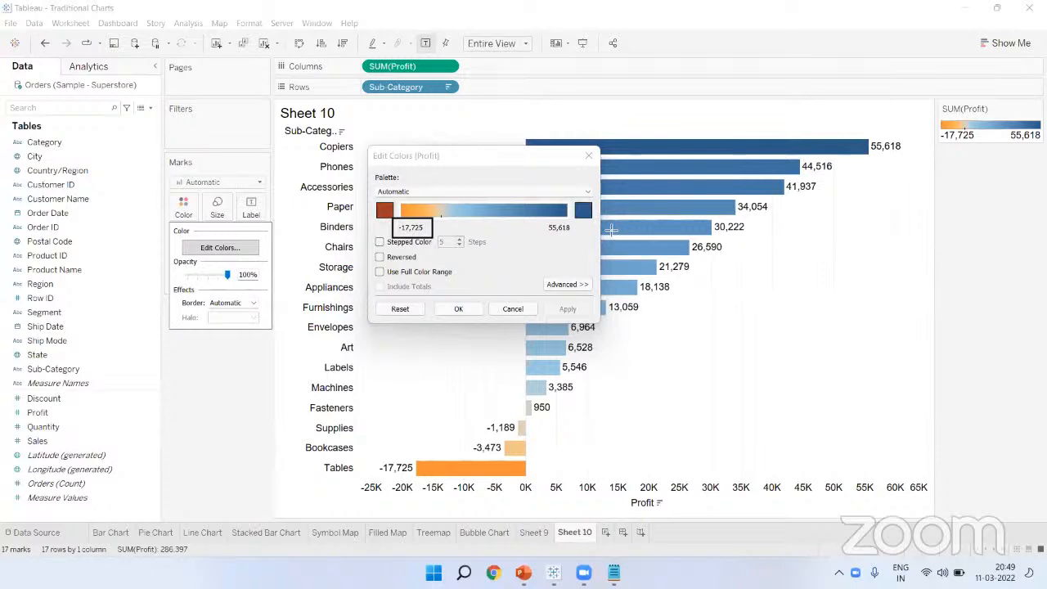
left_click_drag(538, 219, 581, 237)
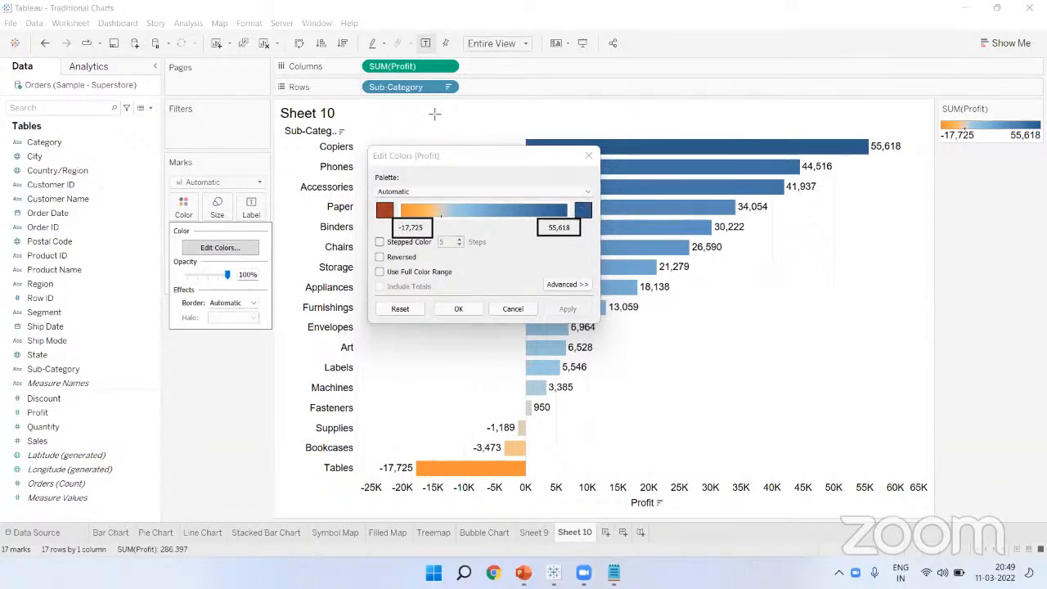
Step: Set the palette's loss end to red and its profit end to a darker green
left_click(385, 212)
left_click(370, 194)
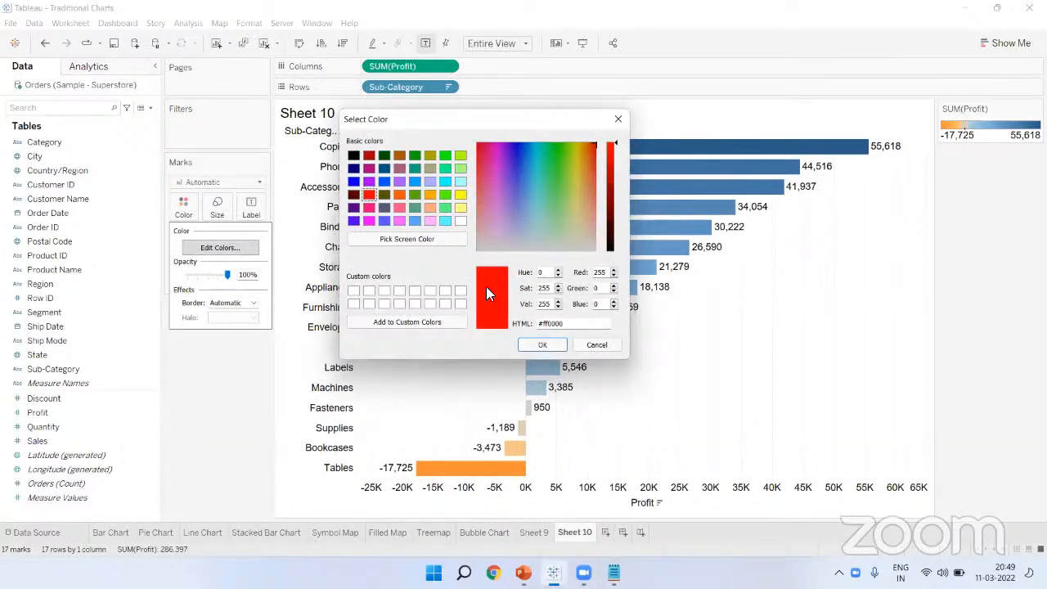
left_click(551, 345)
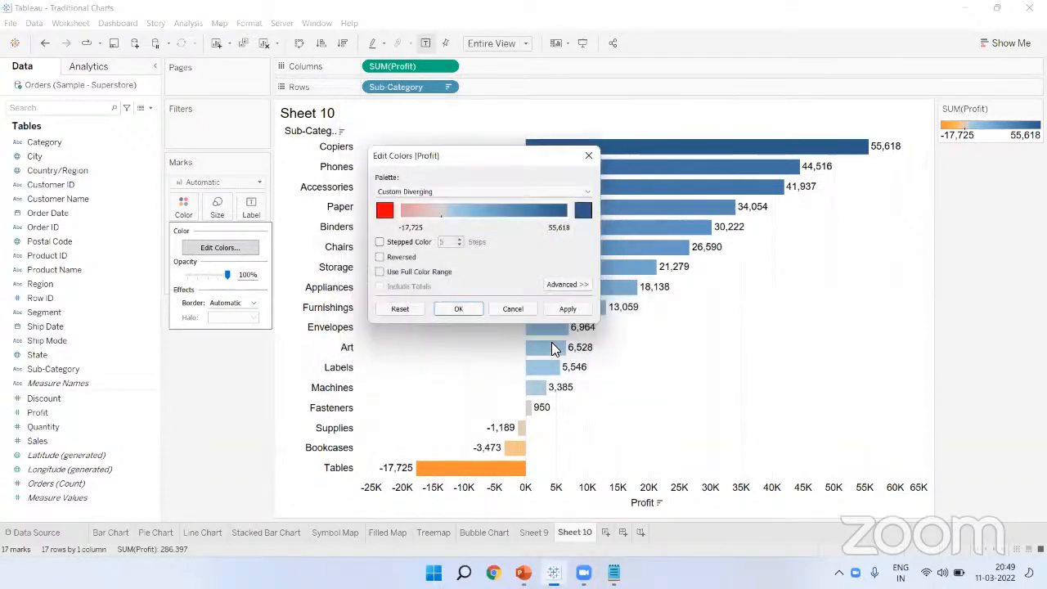
left_click(583, 211)
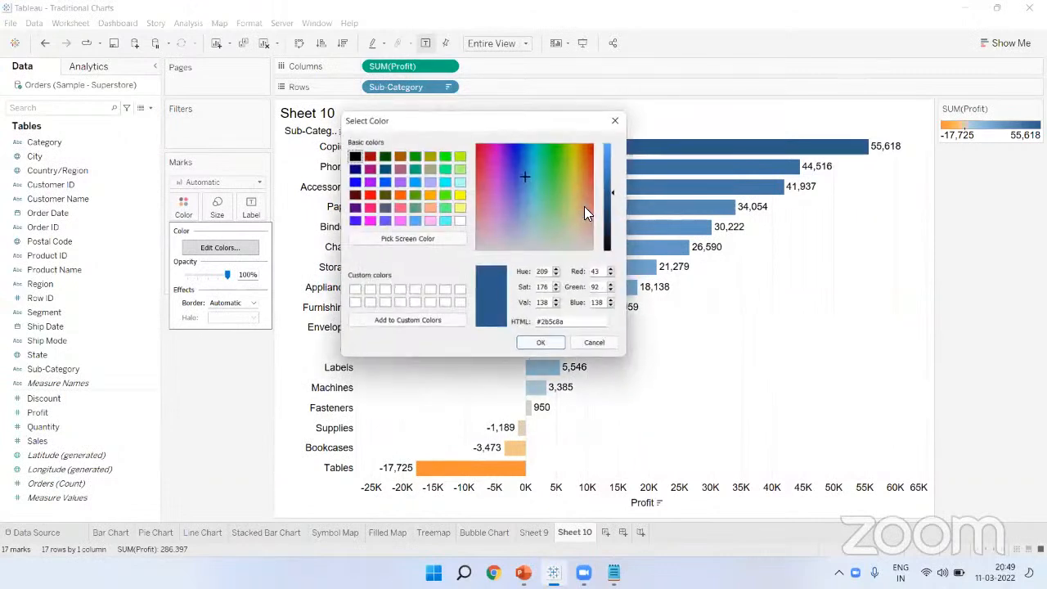
left_click(419, 155)
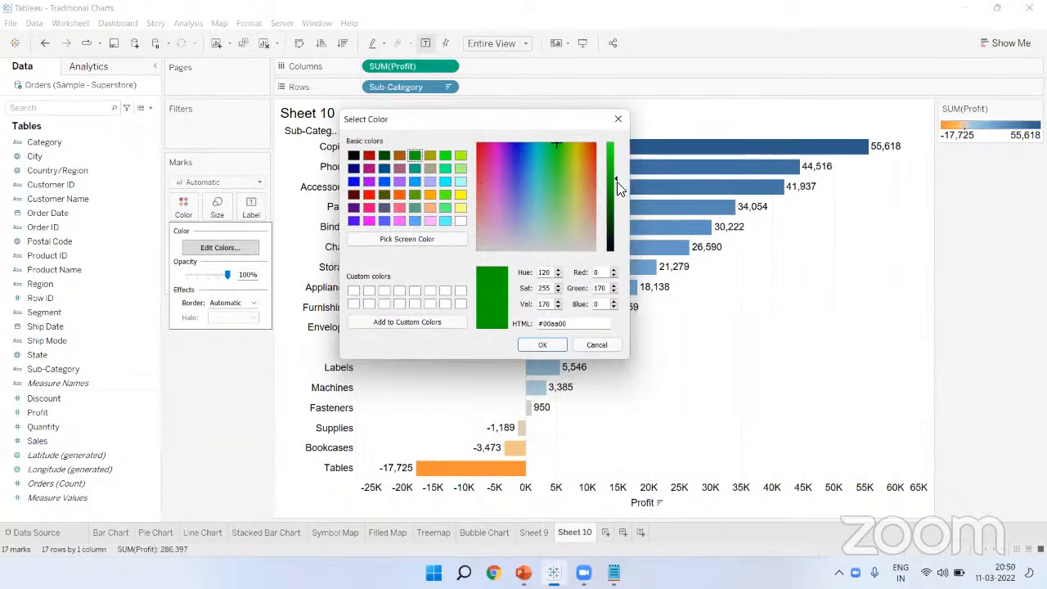
left_click_drag(616, 181, 610, 185)
left_click(545, 345)
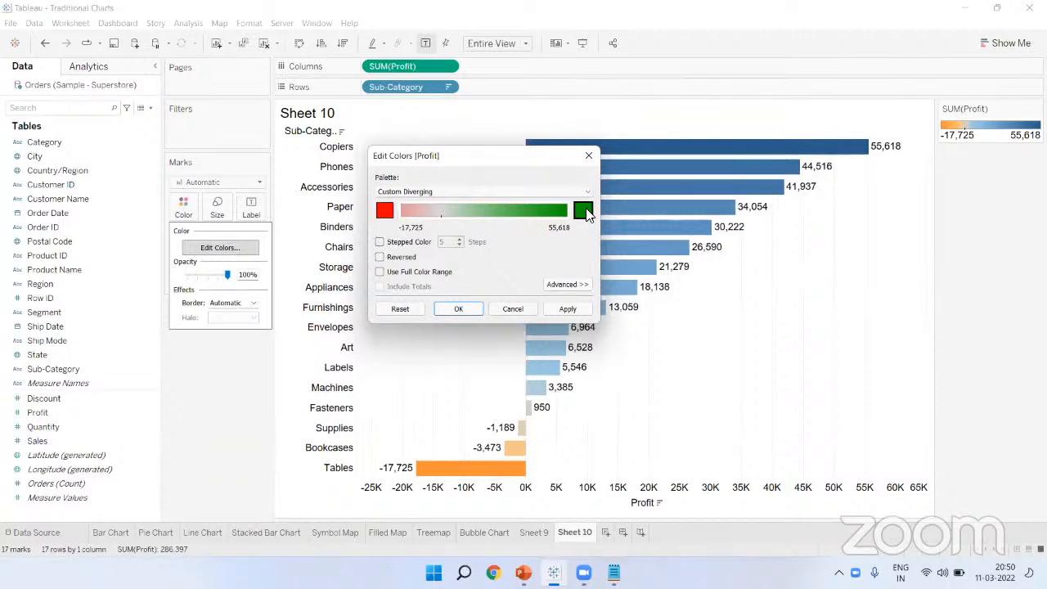
Step: Enable Stepped Color with 2 steps and apply the red-green palette
left_click(379, 243)
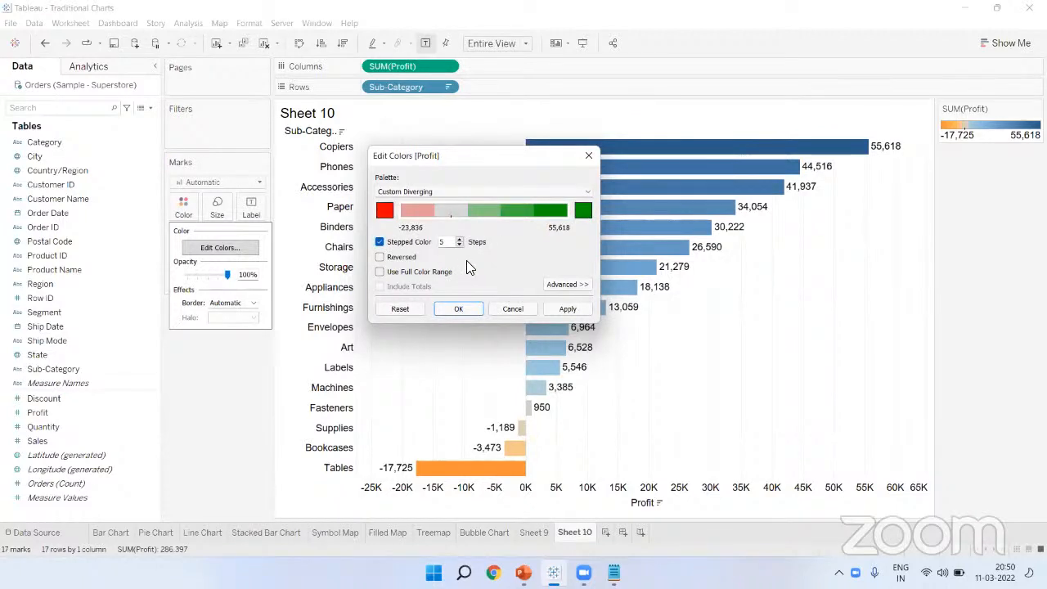
key("BackSpace")
type("2")
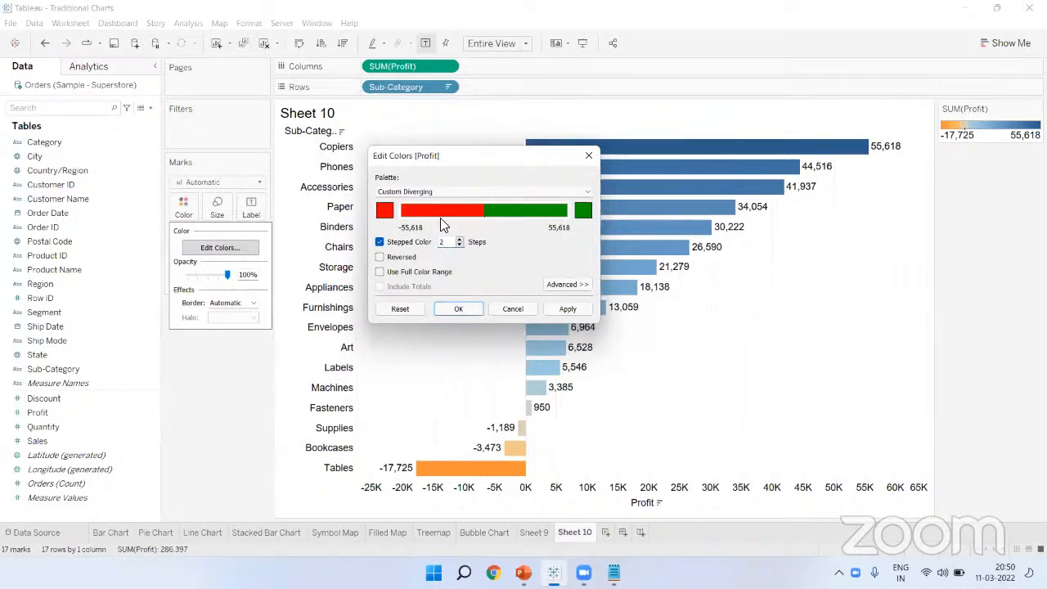
left_click(459, 309)
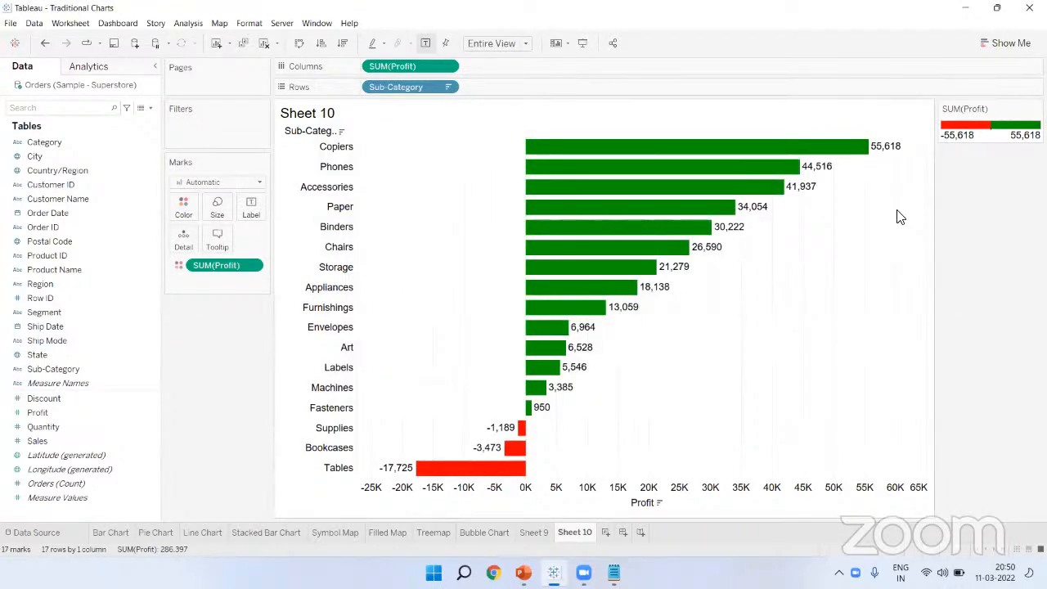
Step: Set the profit labels' font to Match Mark Color, so losses show red and profits green
mouse_move(882, 160)
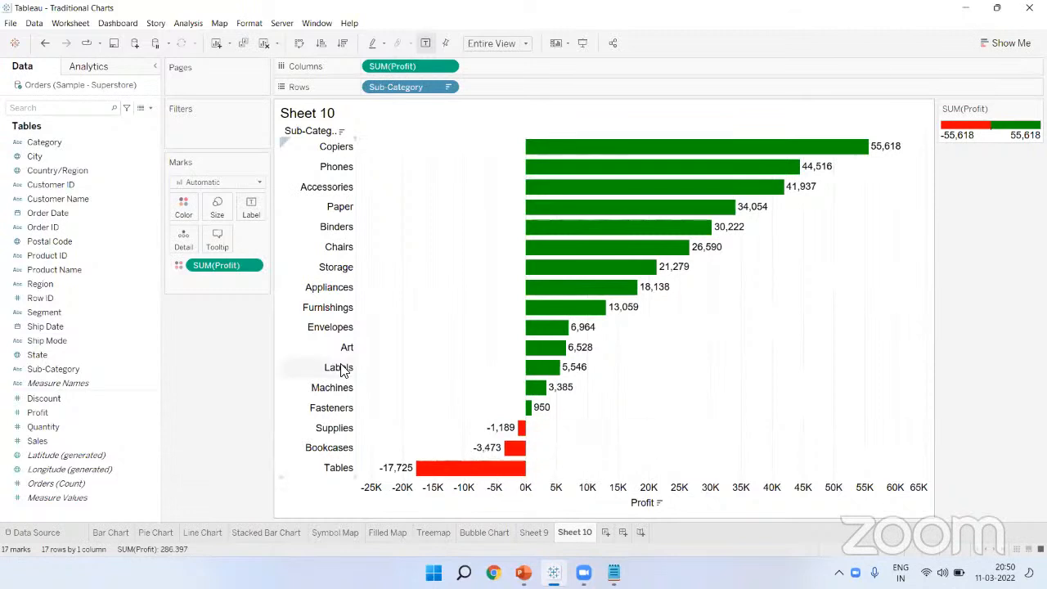
left_click(252, 210)
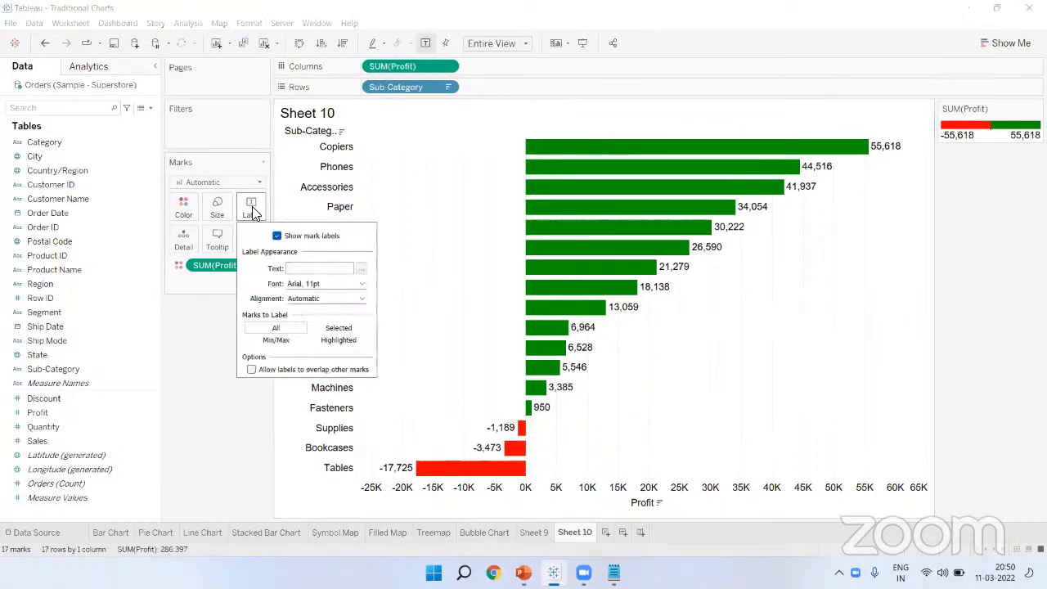
left_click(304, 283)
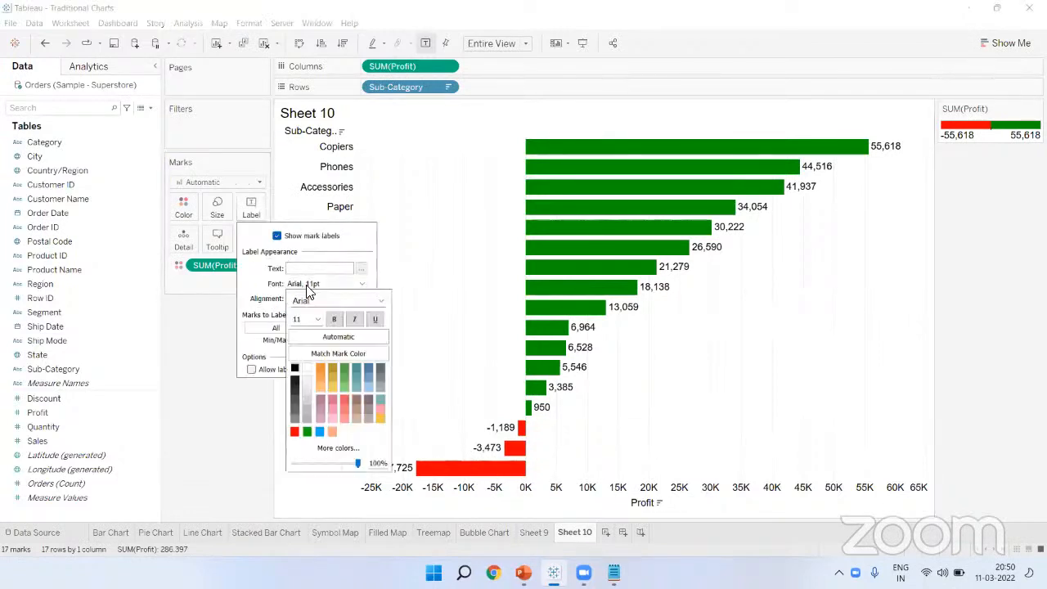
left_click(327, 356)
left_click(752, 363)
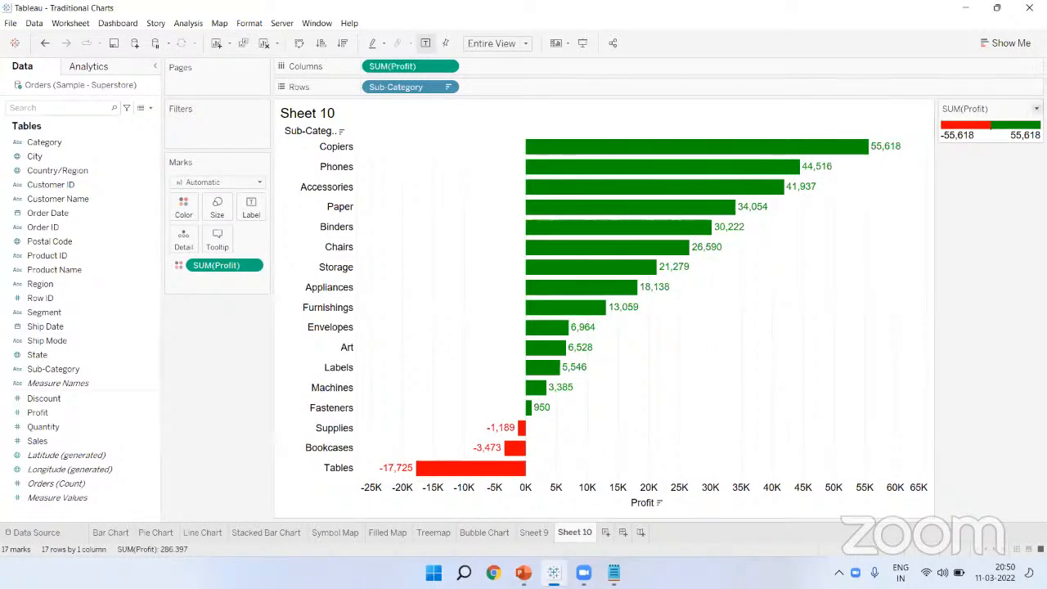
left_click(1035, 107)
Step: Hide the SUM(Profit) colour legend, preview the chart in Presentation Mode, then go to the Data Source page
left_click(973, 185)
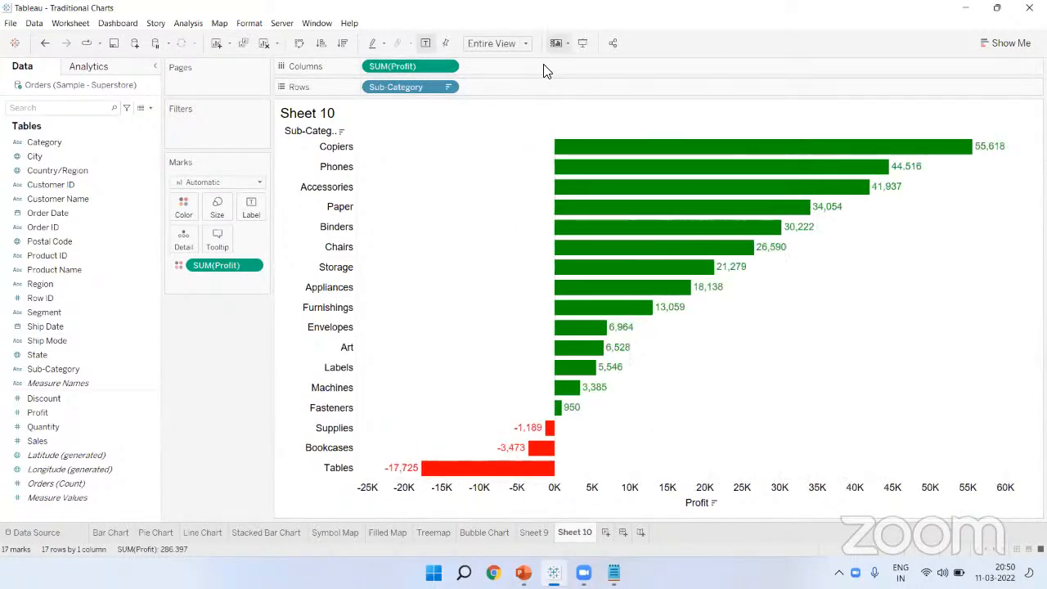
left_click(582, 43)
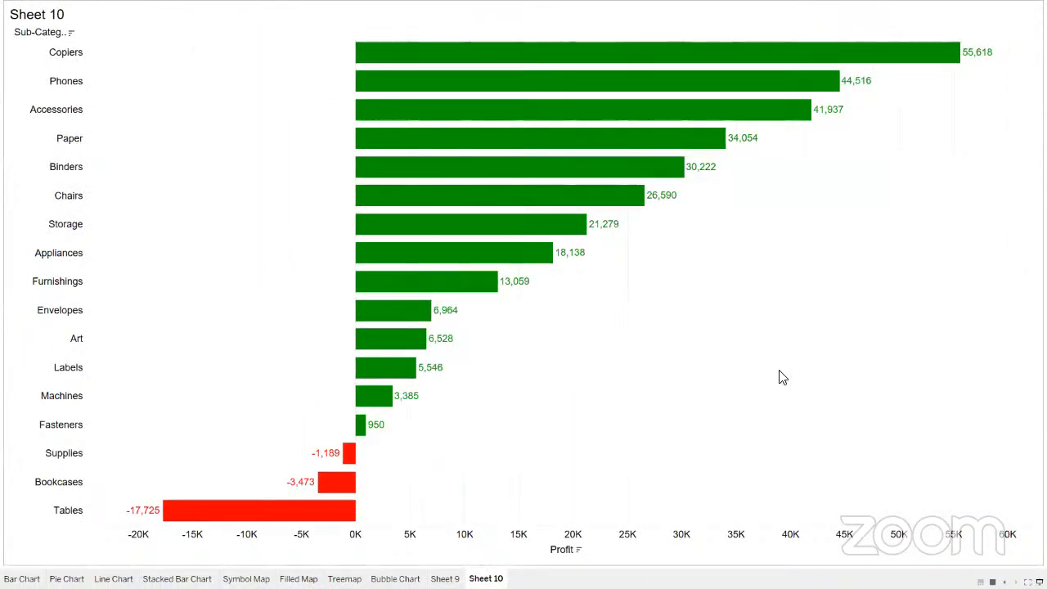
key("Escape")
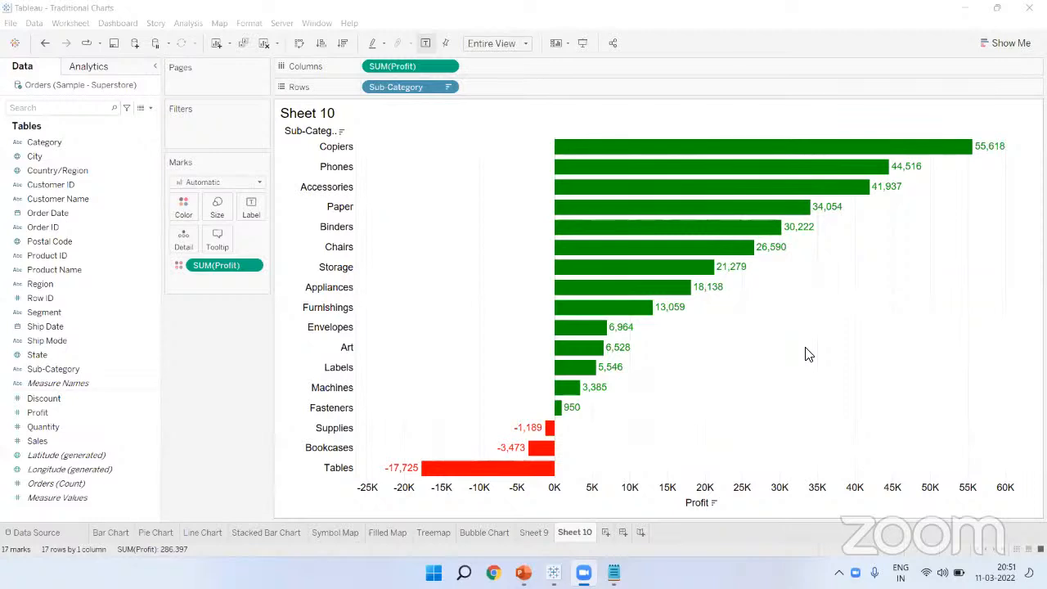
left_click(20, 533)
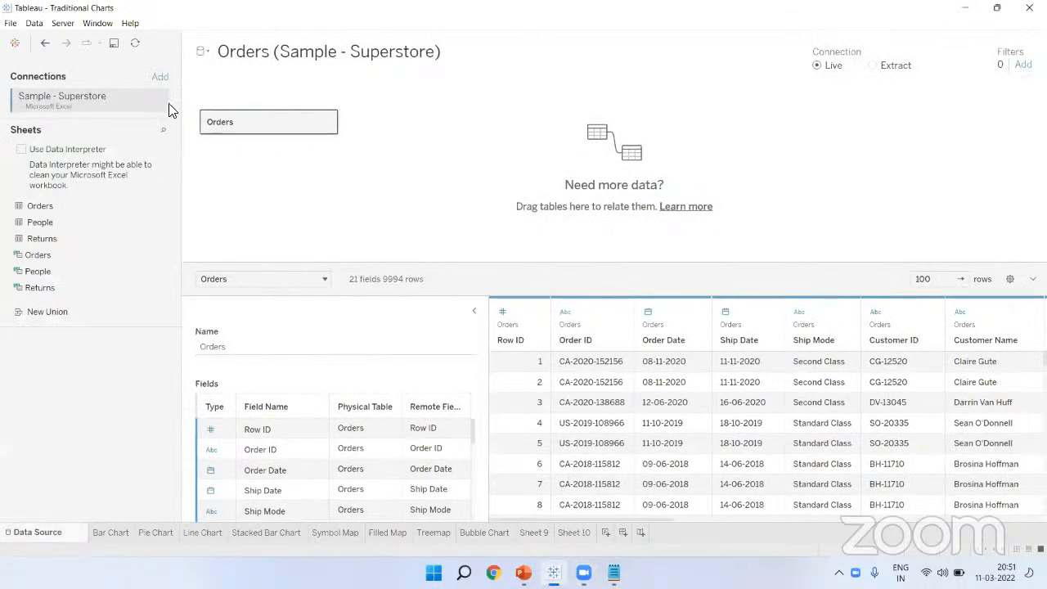
Step: Start a MySQL connection and inspect its Initial SQL box and insertable parameters
left_click(160, 77)
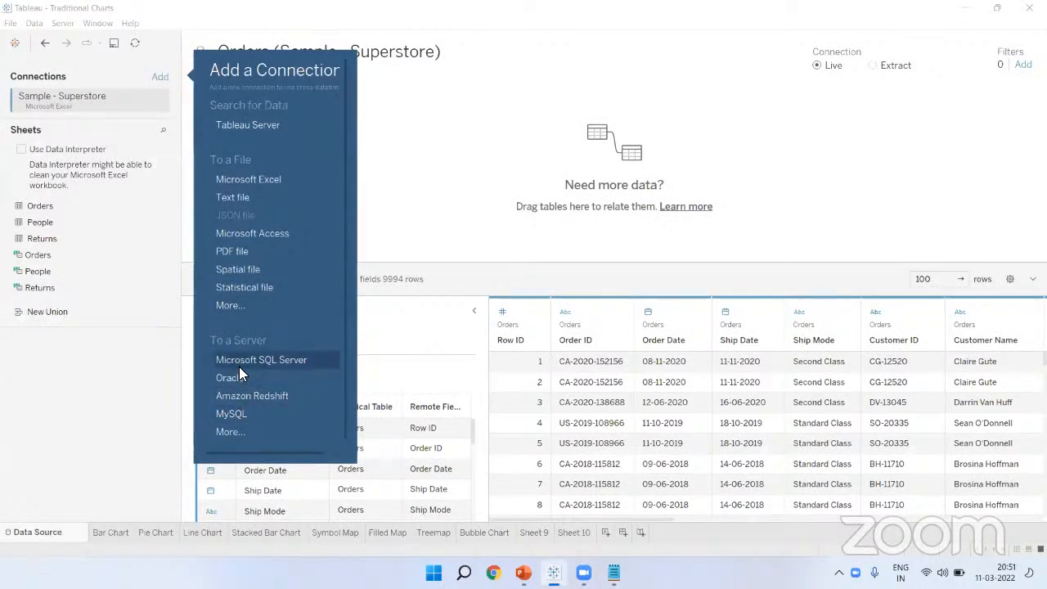
left_click(237, 415)
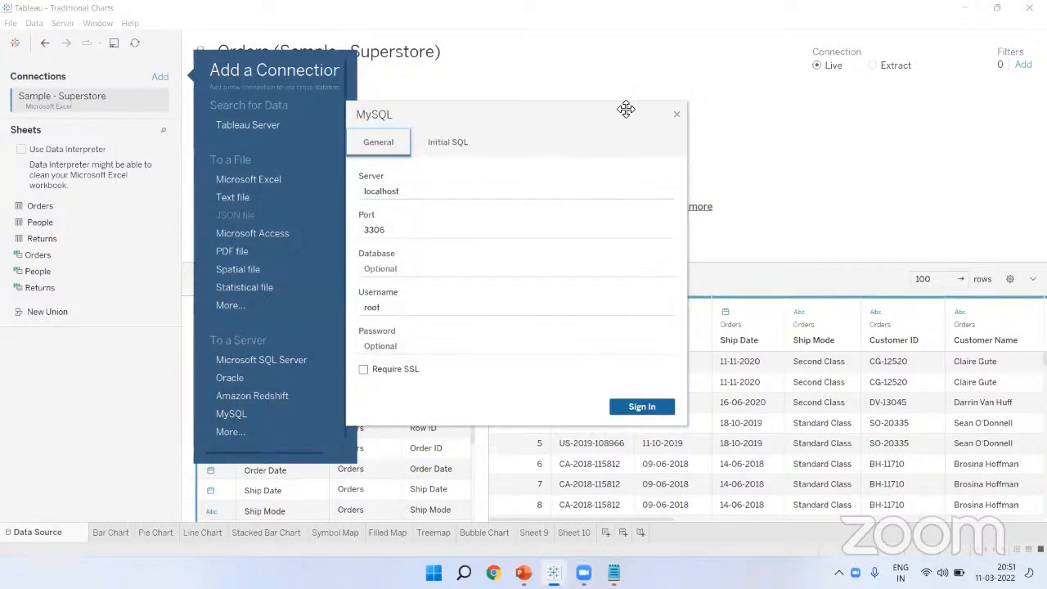
left_click(449, 143)
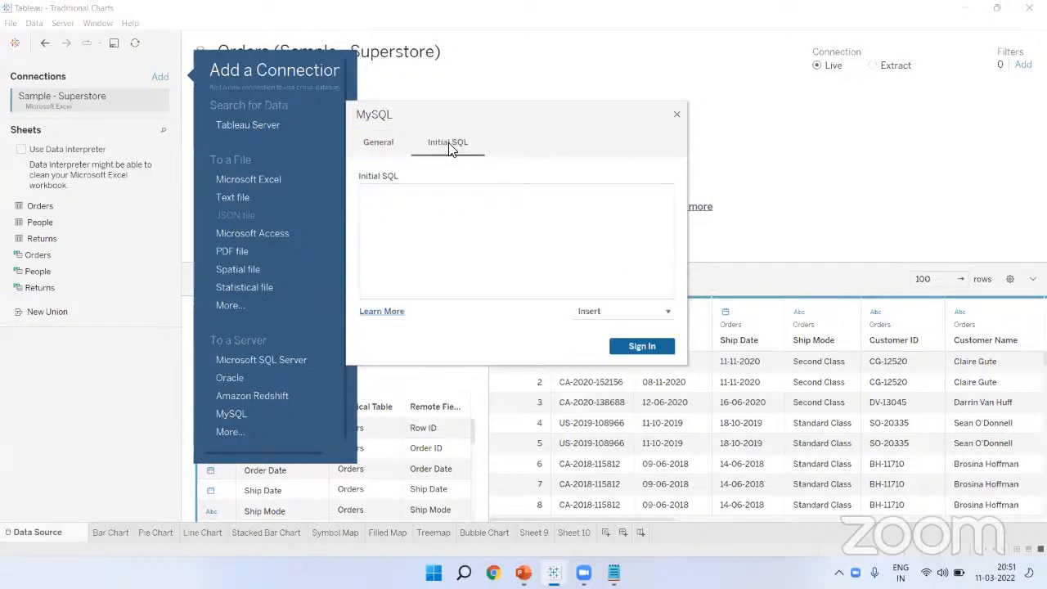
left_click(441, 201)
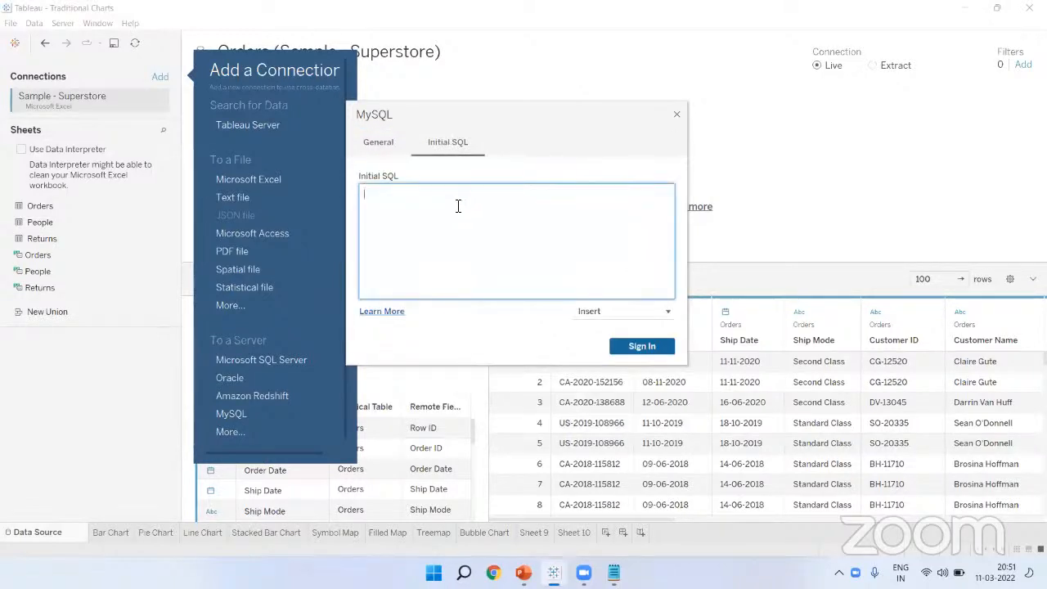
left_click(600, 314)
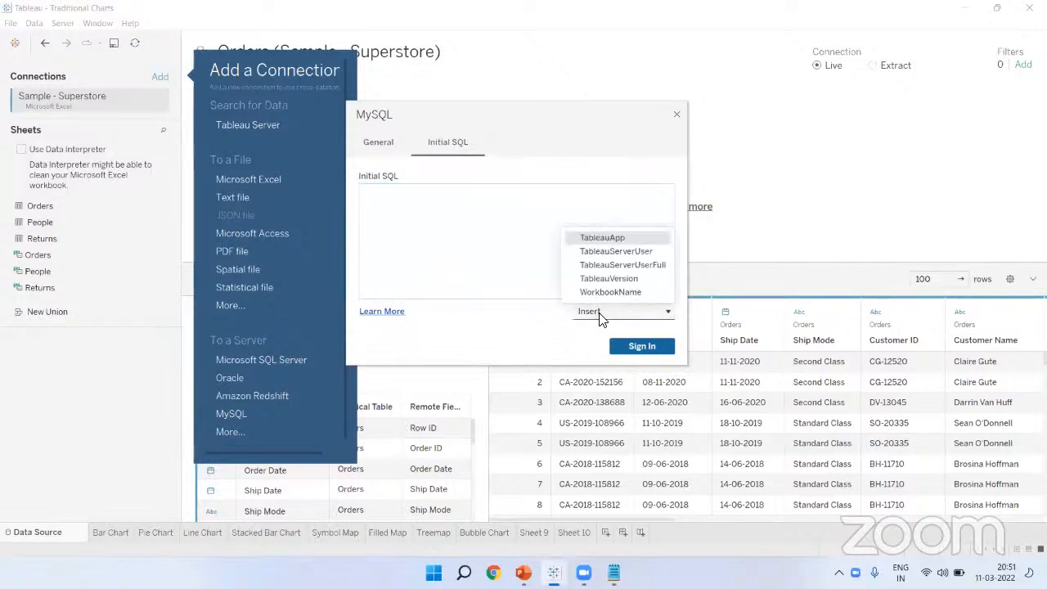
Step: Return to the General settings, close the MySQL connection dialog, and leave the Data Source page
left_click(380, 209)
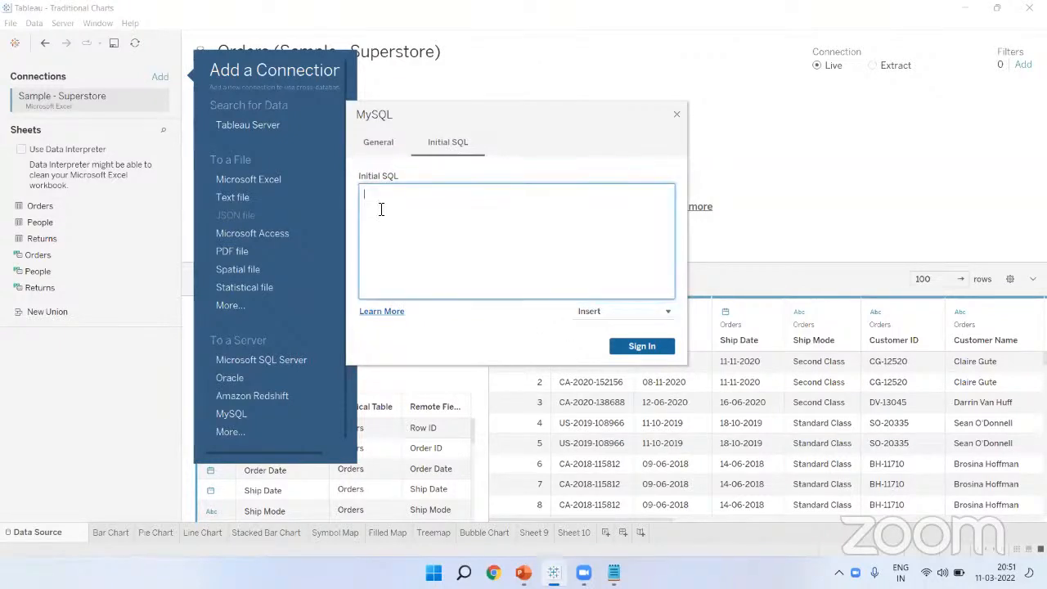
left_click(381, 145)
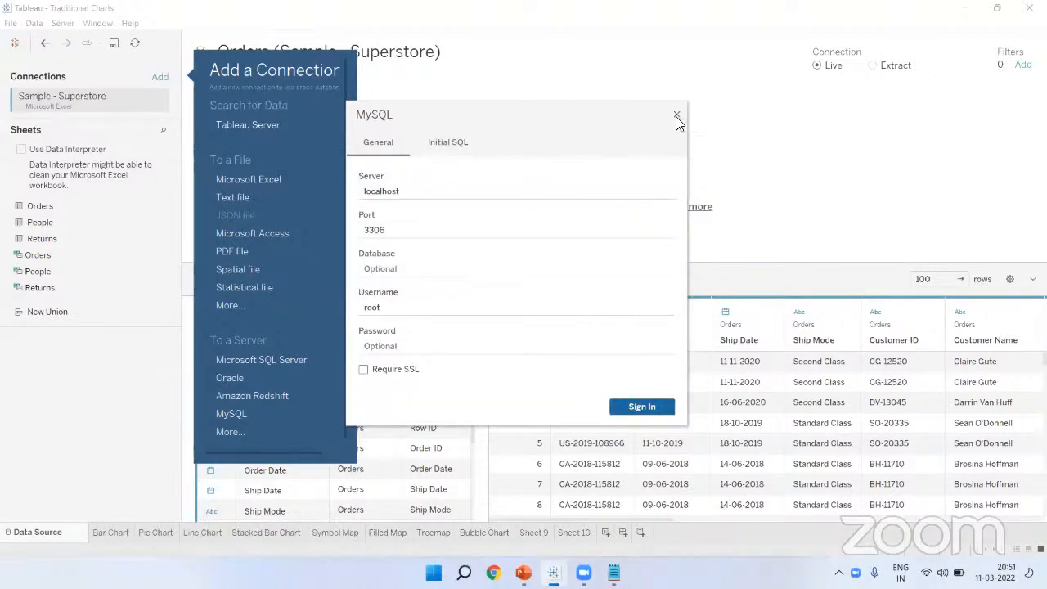
left_click(677, 114)
left_click(110, 364)
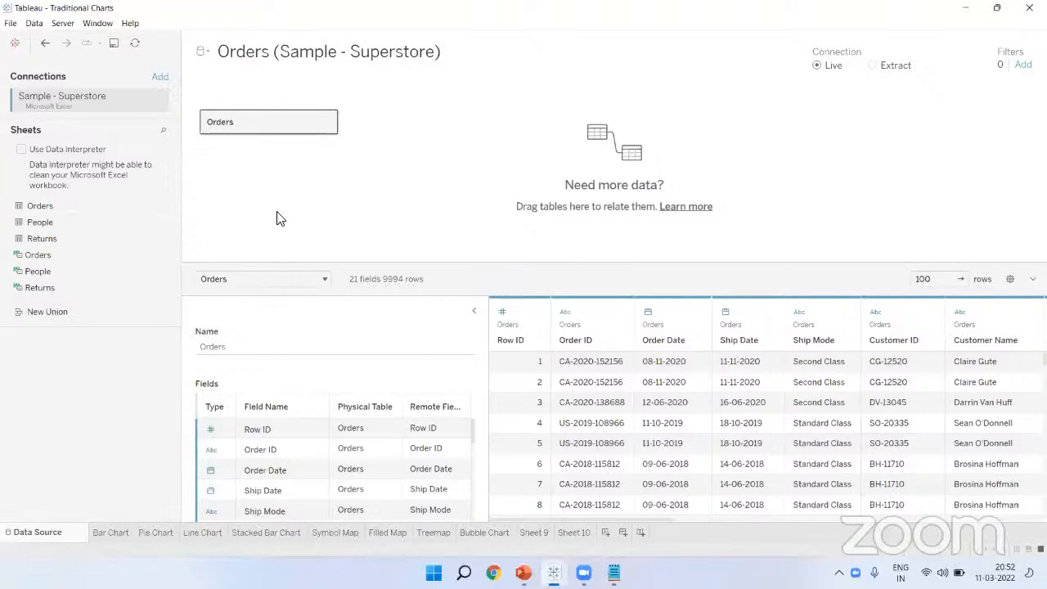
left_click(489, 532)
Step: On Sheet 10, handwrite 'VizQL' and 'SQL' over the chart with the pen, circling VizQL
left_click(563, 533)
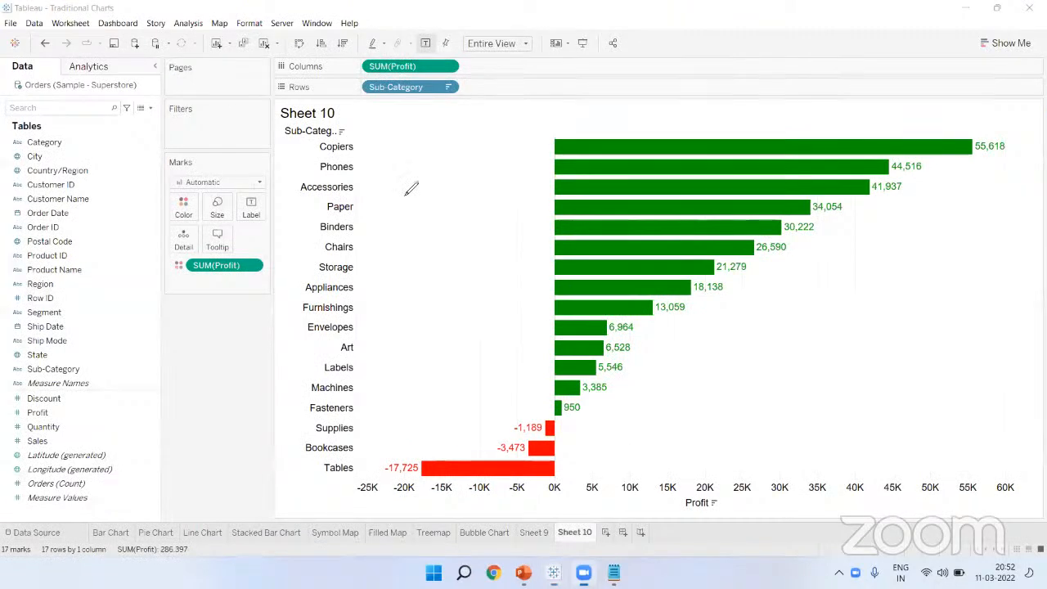
mouse_move(389, 168)
left_mouse_down()
mouse_move(415, 145)
mouse_move(419, 180)
mouse_move(463, 209)
left_mouse_up()
mouse_move(483, 152)
left_mouse_down()
mouse_move(496, 195)
mouse_move(534, 173)
left_mouse_up()
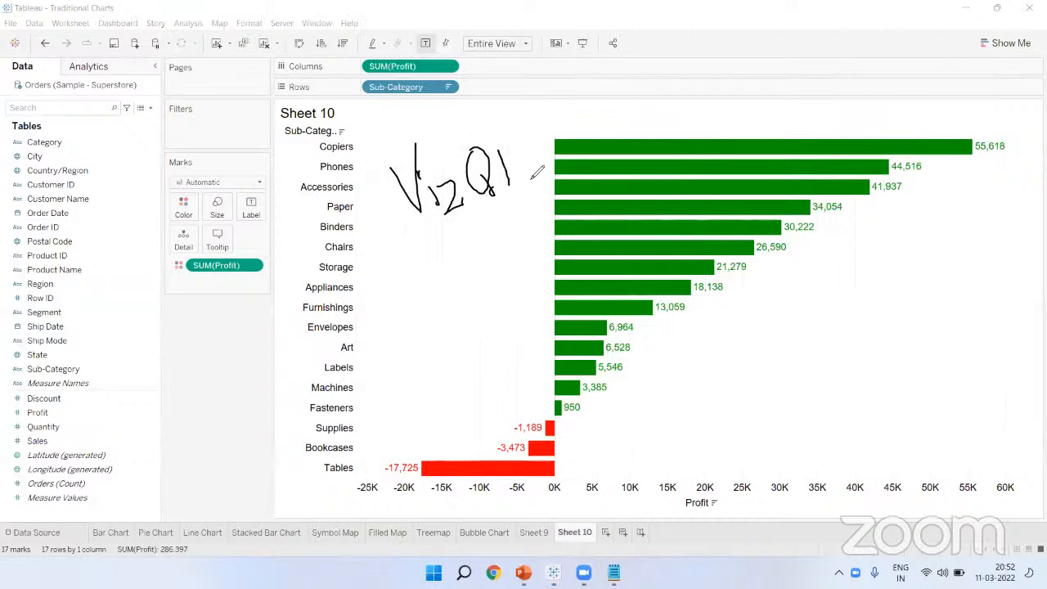
mouse_move(446, 268)
left_mouse_down()
mouse_move(425, 307)
mouse_move(468, 301)
mouse_move(479, 274)
left_mouse_up()
left_click_drag(473, 293, 484, 311)
left_click_drag(491, 265, 530, 293)
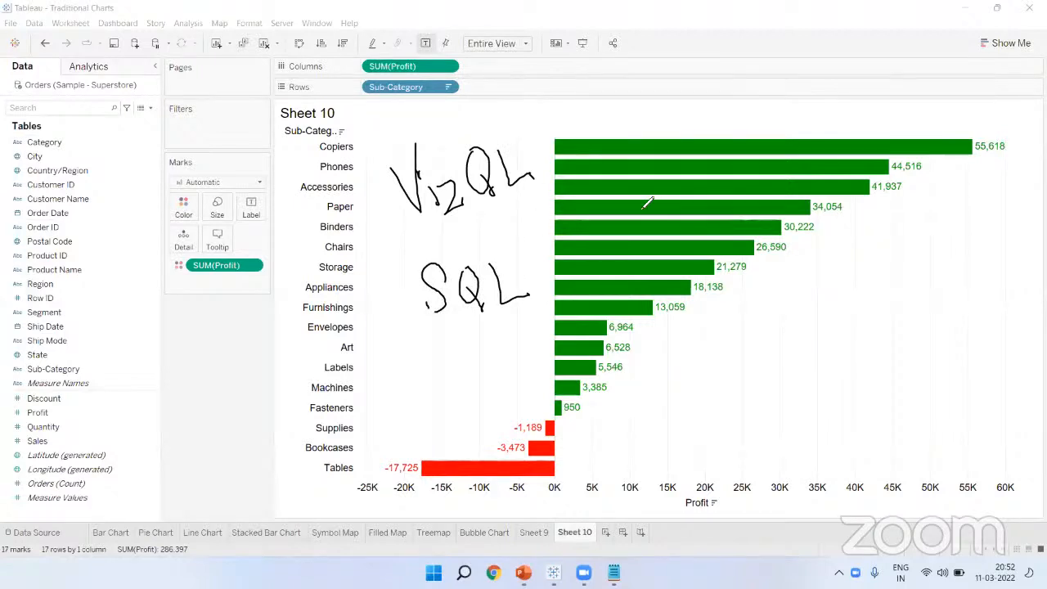
mouse_move(427, 165)
left_mouse_down()
mouse_move(418, 177)
mouse_move(424, 163)
left_mouse_up()
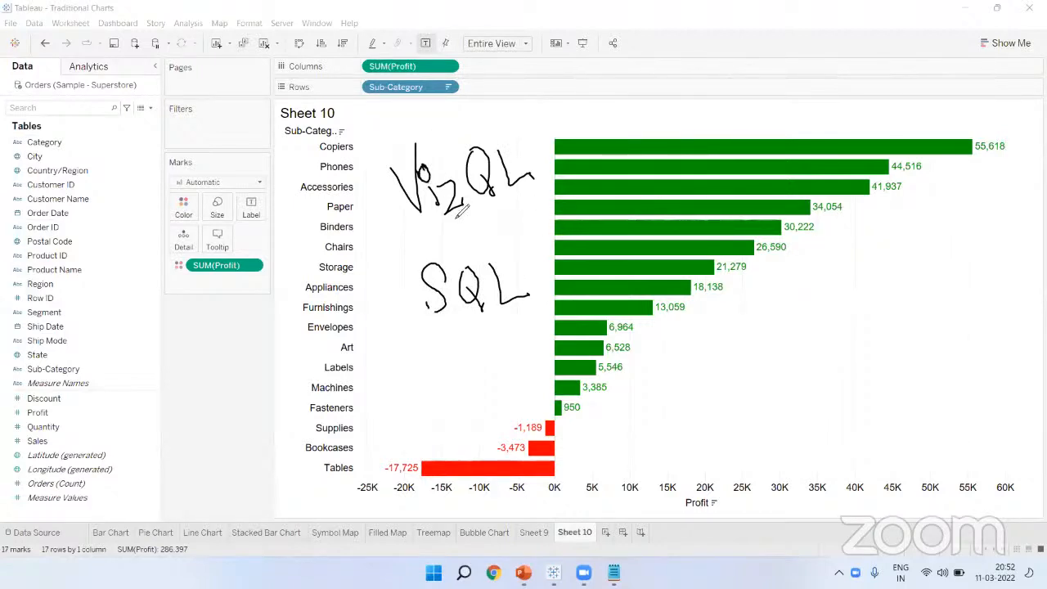
mouse_move(438, 222)
left_mouse_down()
mouse_move(496, 109)
mouse_move(365, 166)
mouse_move(417, 216)
left_mouse_up()
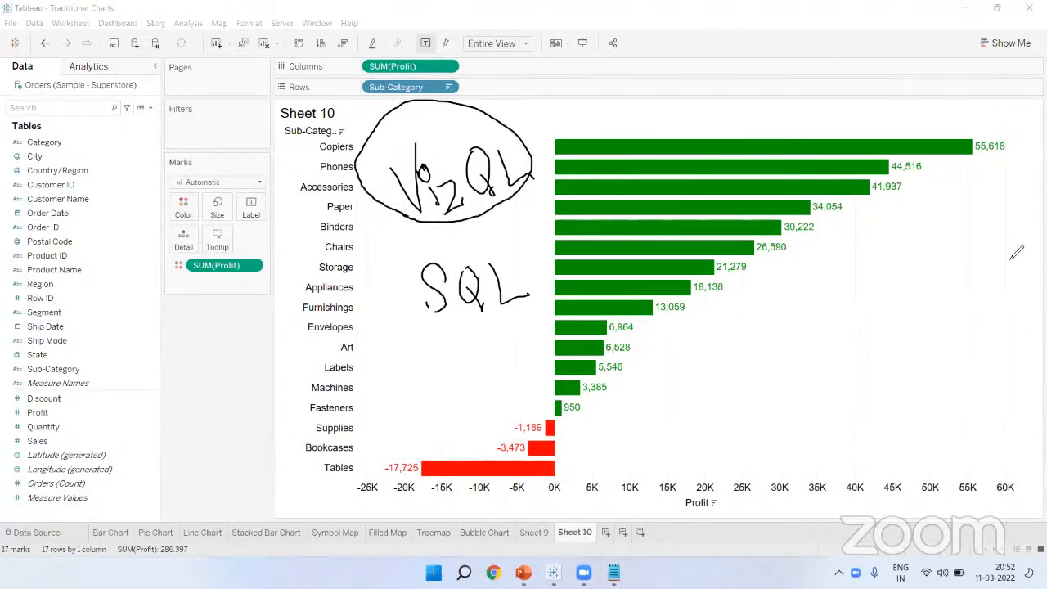
Step: Sketch a line and box beside the Chairs, Storage, Art and Labels bars, then clear all annotations
mouse_move(923, 242)
left_mouse_down()
mouse_move(782, 257)
mouse_move(795, 282)
mouse_move(945, 277)
mouse_move(924, 244)
mouse_move(908, 243)
left_mouse_up()
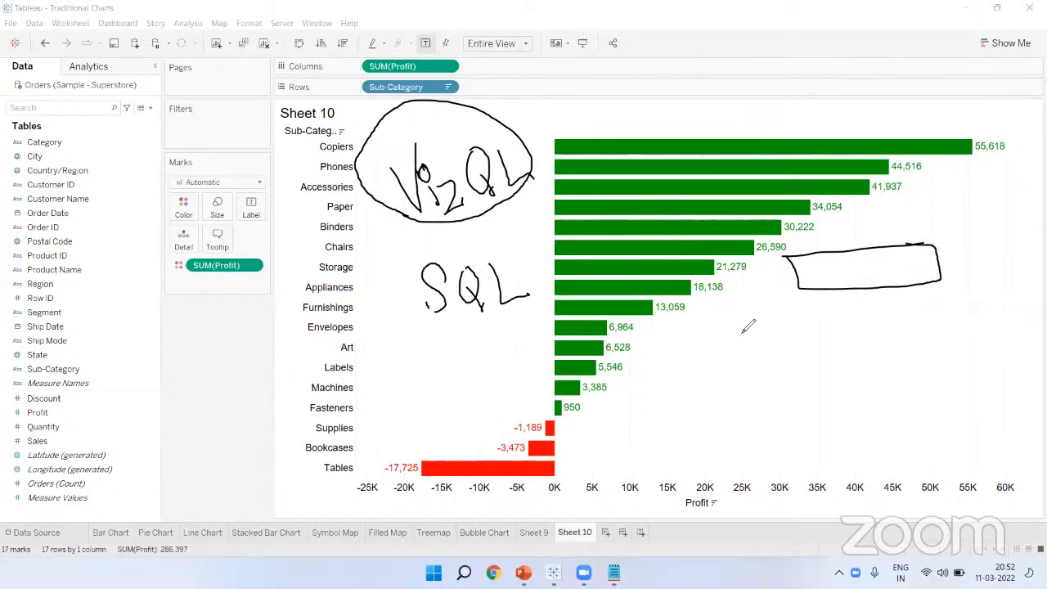
mouse_move(785, 352)
left_mouse_down()
mouse_move(792, 364)
mouse_move(861, 337)
mouse_move(765, 407)
left_mouse_up()
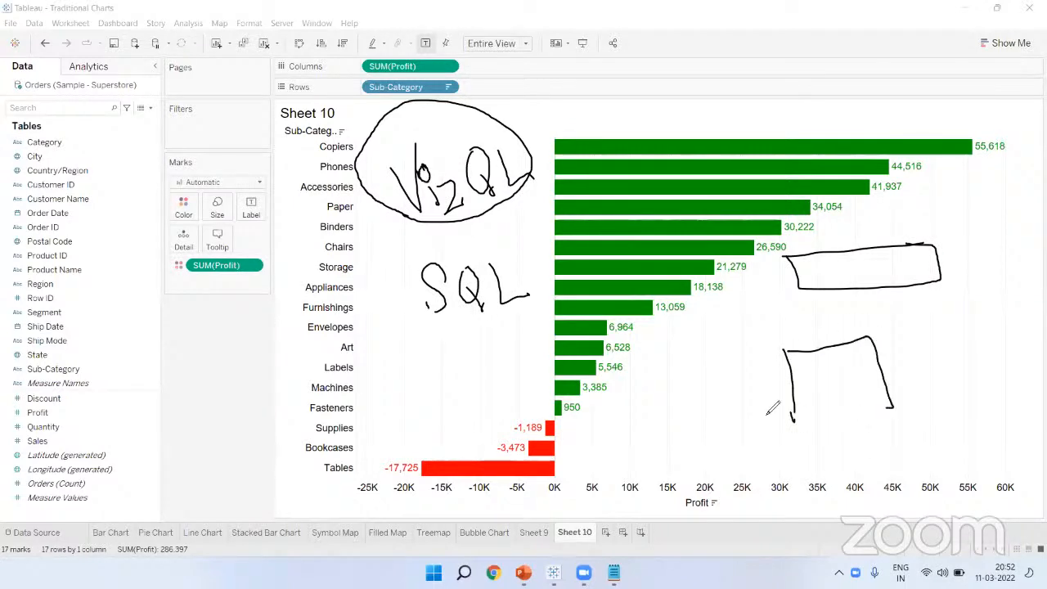
mouse_move(701, 146)
left_mouse_down()
mouse_move(709, 324)
mouse_move(654, 484)
left_mouse_up()
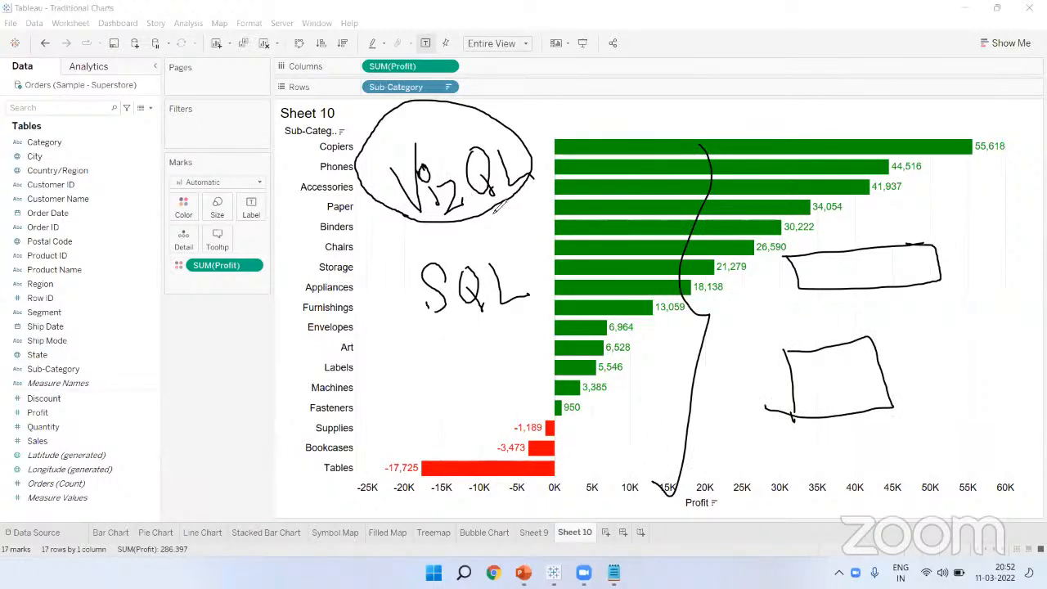
left_click(442, 114)
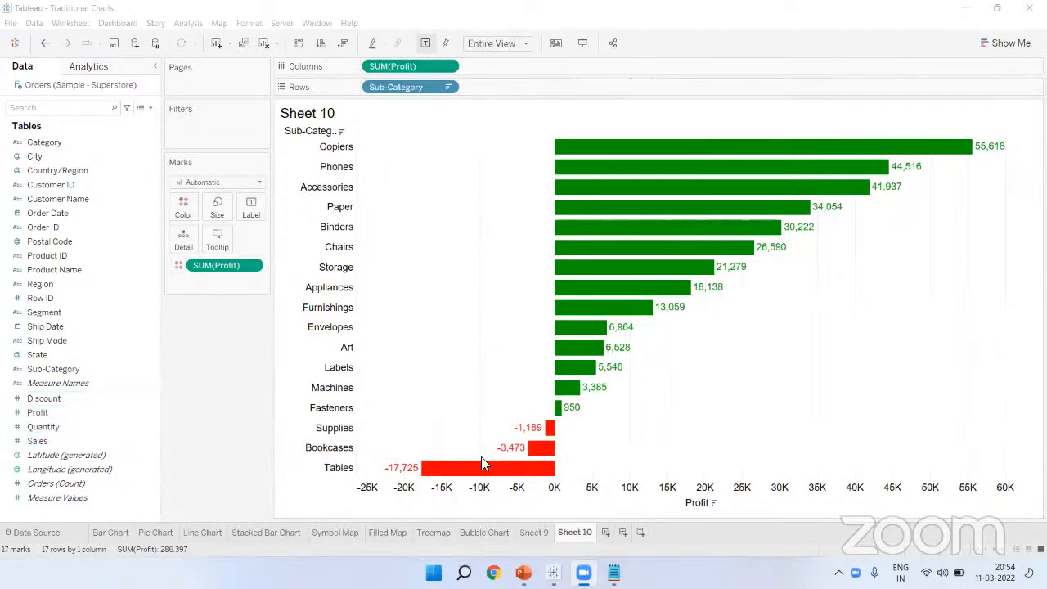
mouse_move(447, 219)
left_mouse_down()
mouse_move(440, 277)
mouse_move(457, 285)
left_mouse_up()
left_click_drag(428, 242, 488, 231)
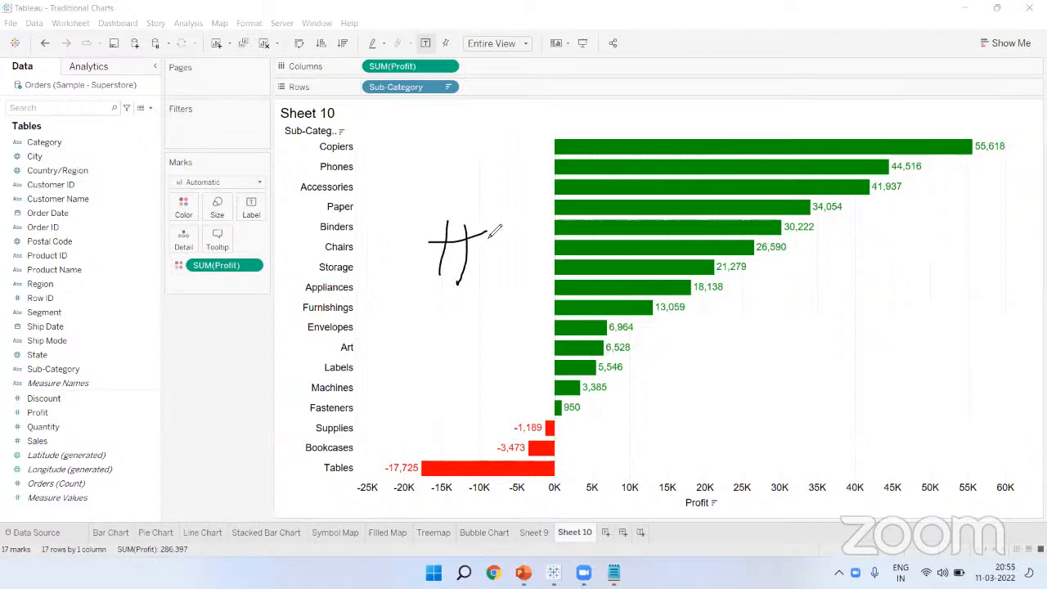
left_click_drag(427, 261, 487, 253)
mouse_move(458, 287)
left_mouse_down()
mouse_move(450, 204)
mouse_move(466, 285)
left_mouse_up()
mouse_move(21, 397)
left_mouse_down()
mouse_move(9, 393)
mouse_move(16, 458)
mouse_move(7, 391)
mouse_move(1, 407)
mouse_move(12, 445)
left_mouse_up()
left_click(422, 116)
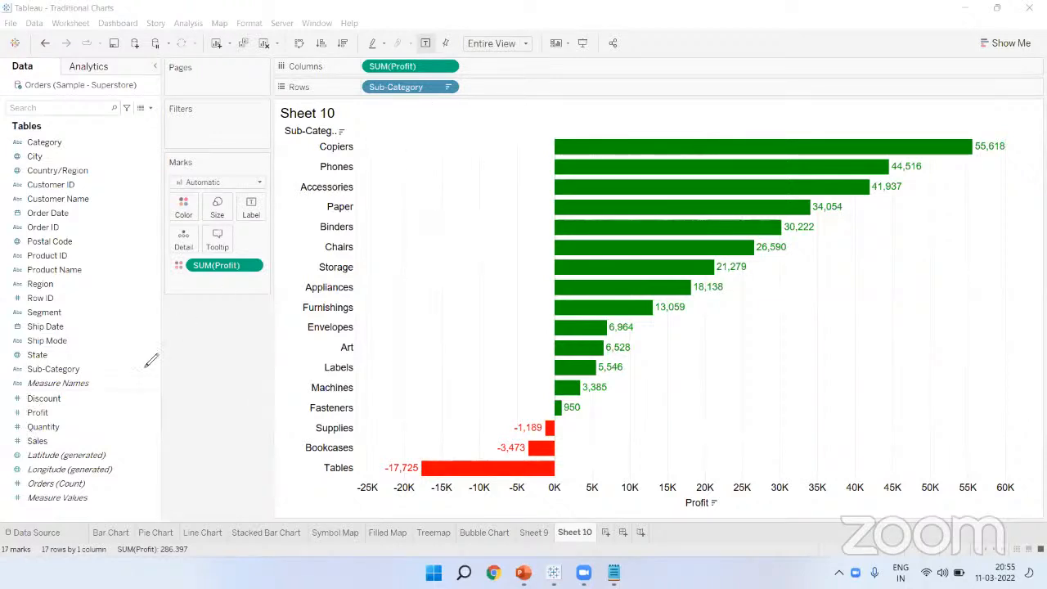
left_click_drag(31, 387, 86, 389)
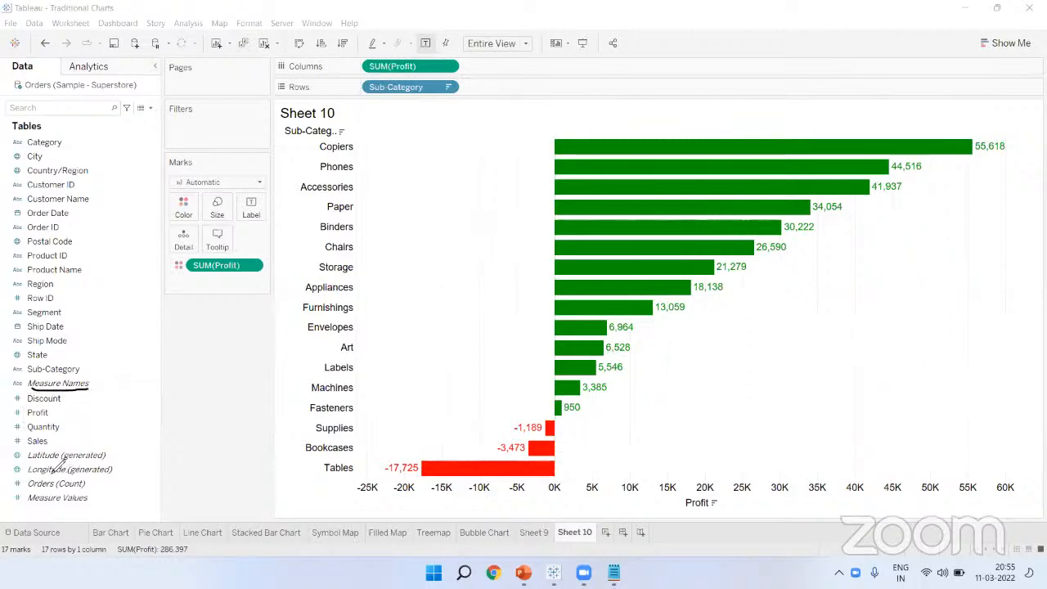
left_click_drag(27, 460, 105, 459)
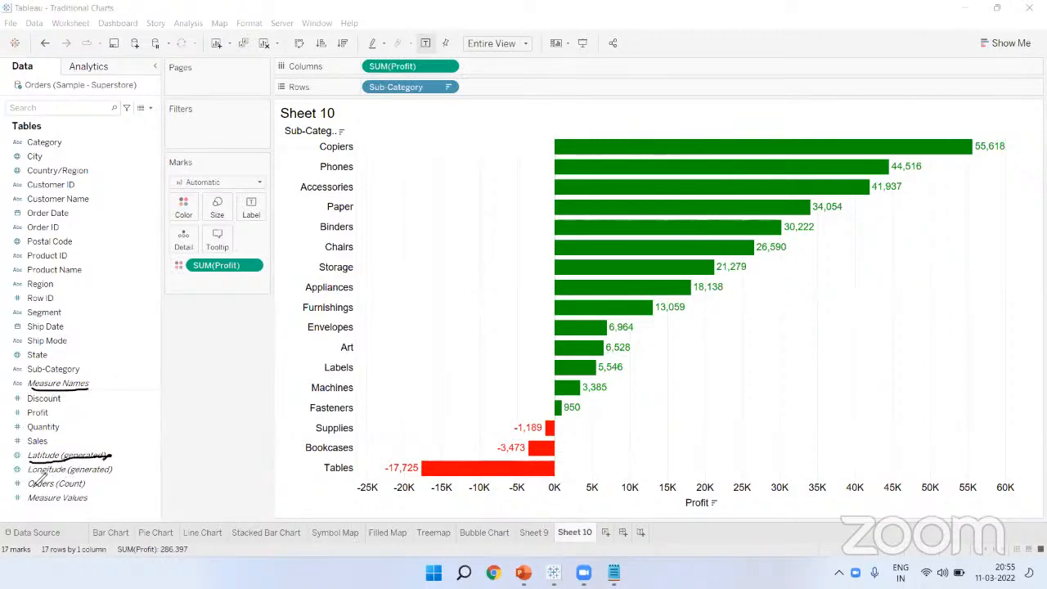
left_click_drag(28, 473, 112, 470)
left_click_drag(27, 490, 88, 488)
left_click_drag(28, 507, 86, 506)
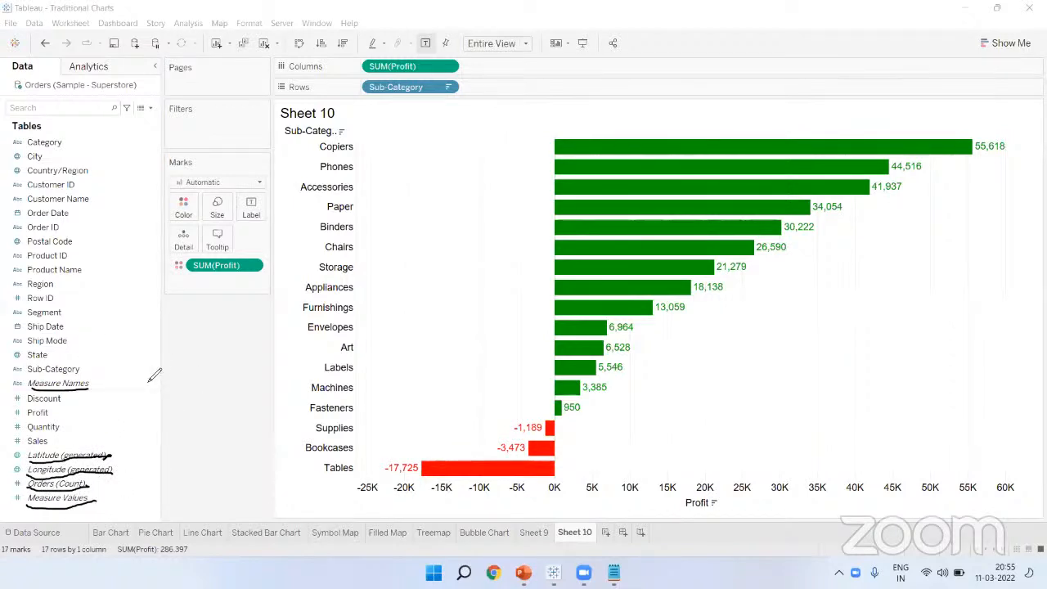
mouse_move(95, 380)
left_mouse_down()
mouse_move(102, 385)
mouse_move(85, 397)
left_mouse_up()
mouse_move(120, 450)
left_mouse_down()
mouse_move(104, 466)
mouse_move(121, 464)
mouse_move(104, 509)
left_mouse_up()
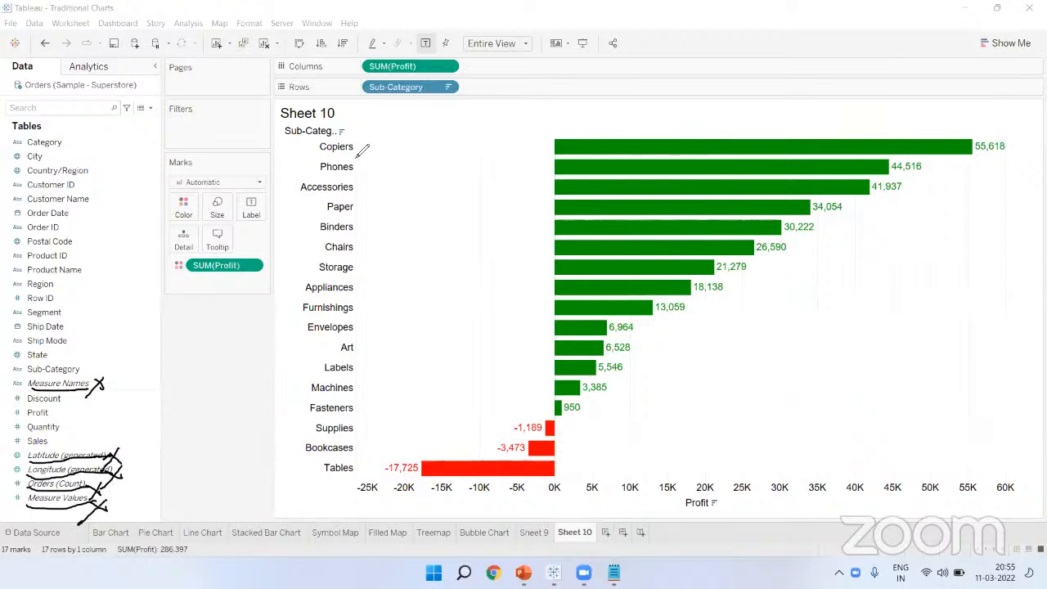
key("e")
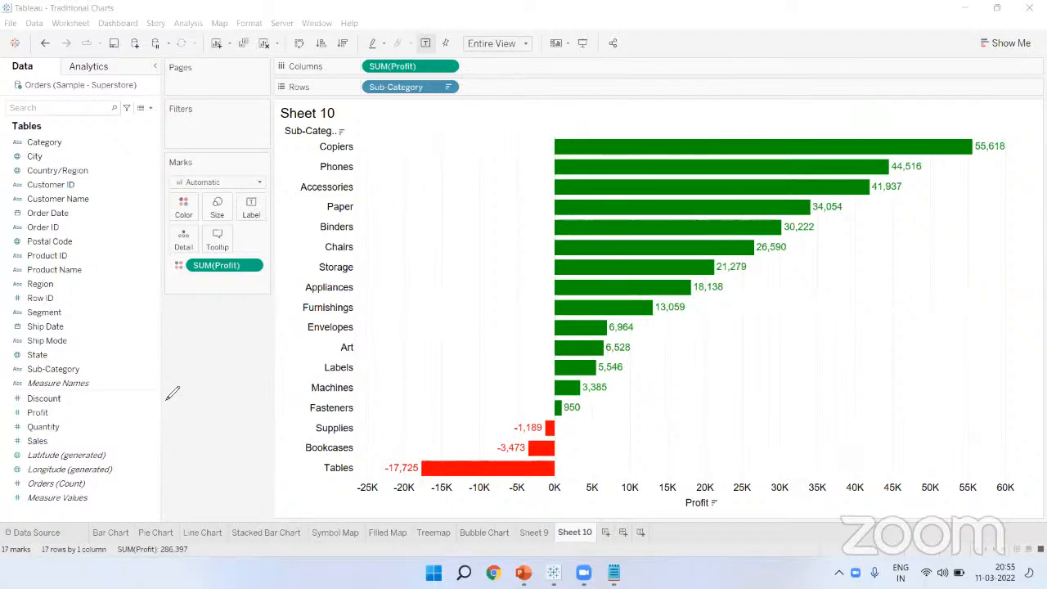
mouse_move(59, 392)
left_mouse_down()
mouse_move(81, 429)
mouse_move(69, 448)
left_mouse_up()
mouse_move(72, 507)
left_mouse_down()
mouse_move(33, 514)
mouse_move(76, 509)
left_mouse_up()
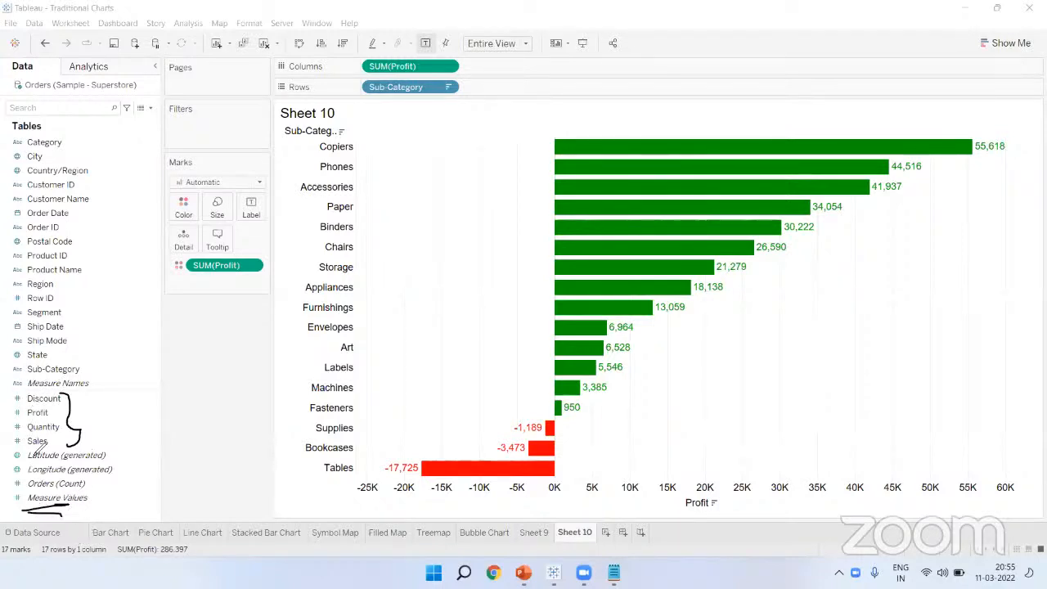
left_click_drag(92, 373, 120, 353)
left_click(373, 126)
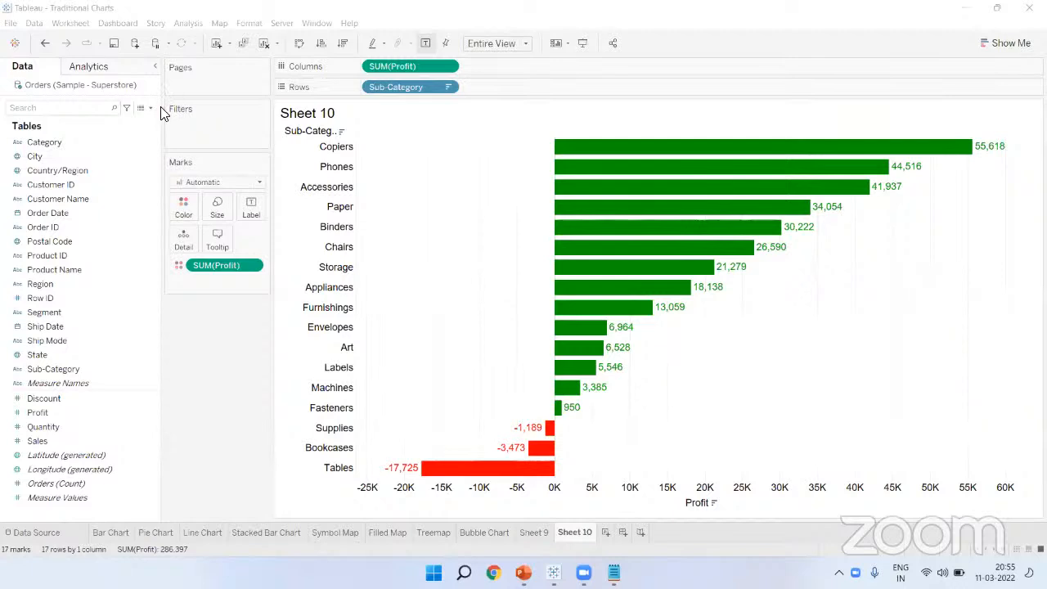
left_click_drag(45, 154, 103, 163)
left_click_drag(73, 239, 86, 234)
left_click_drag(50, 354, 62, 347)
left_click(628, 97)
type("999")
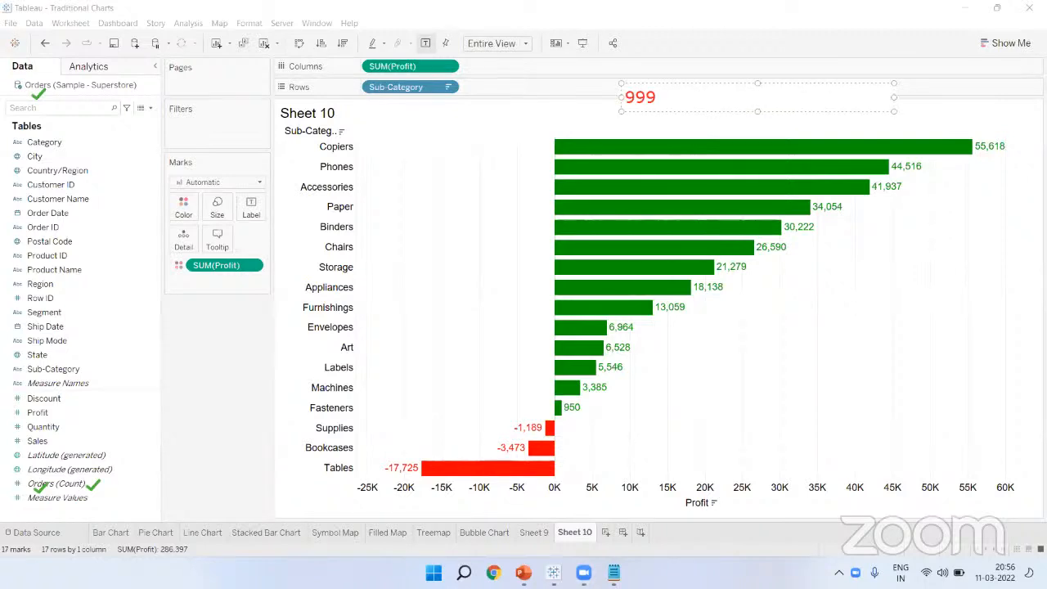
type("4 rows")
left_click_drag(693, 100, 171, 487)
left_click(148, 455)
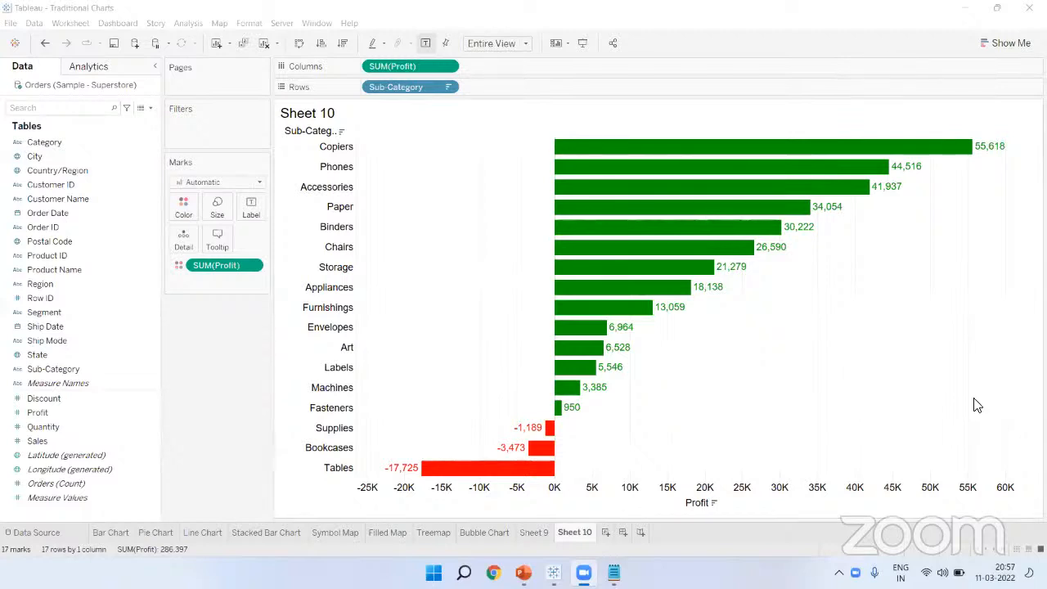
left_click(115, 48)
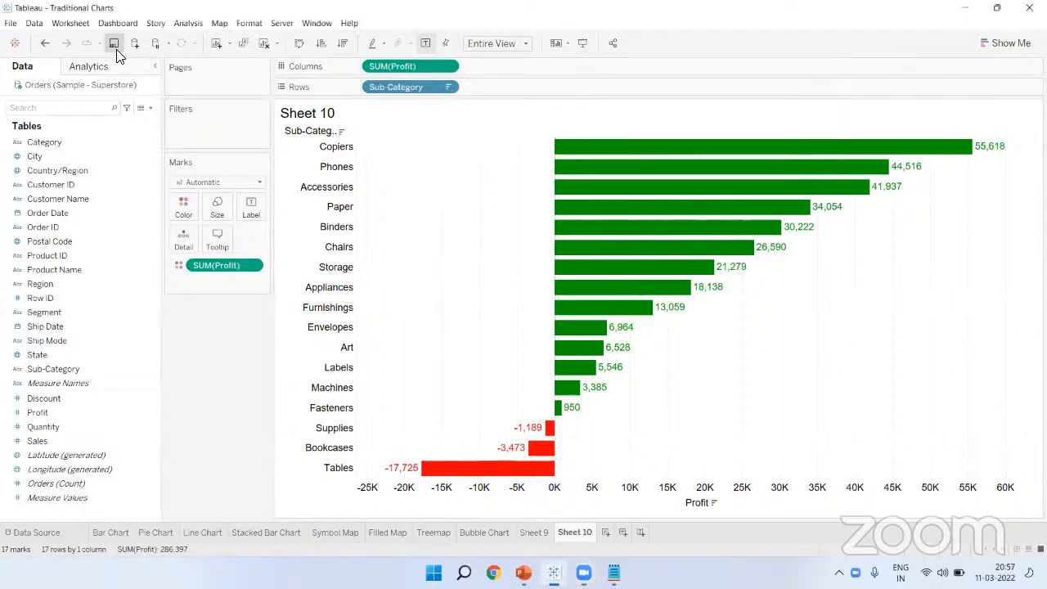
left_click(969, 451)
scroll(852, 318, "down", 4)
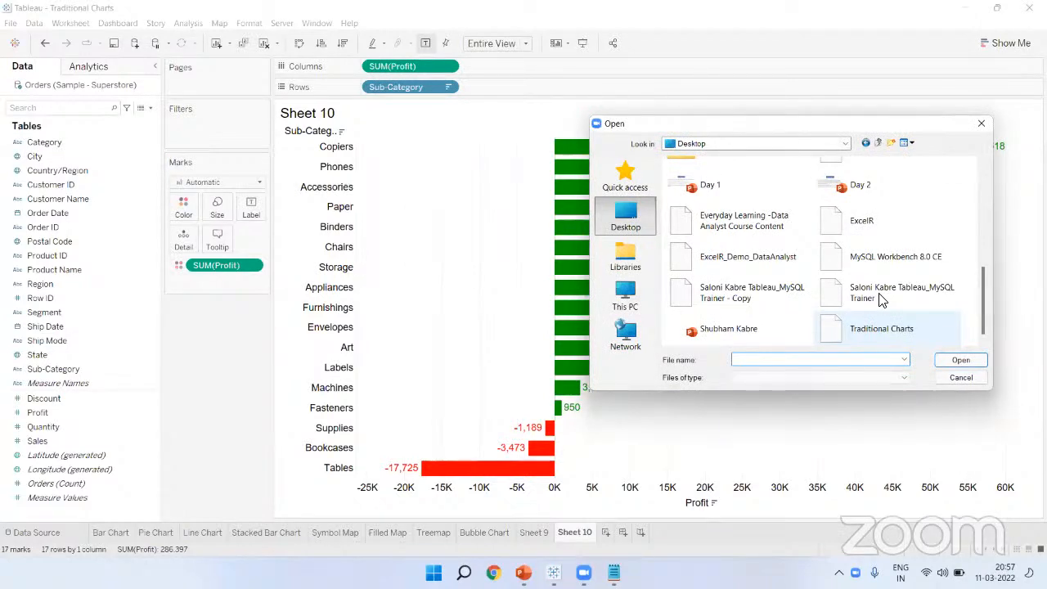
double_click(865, 324)
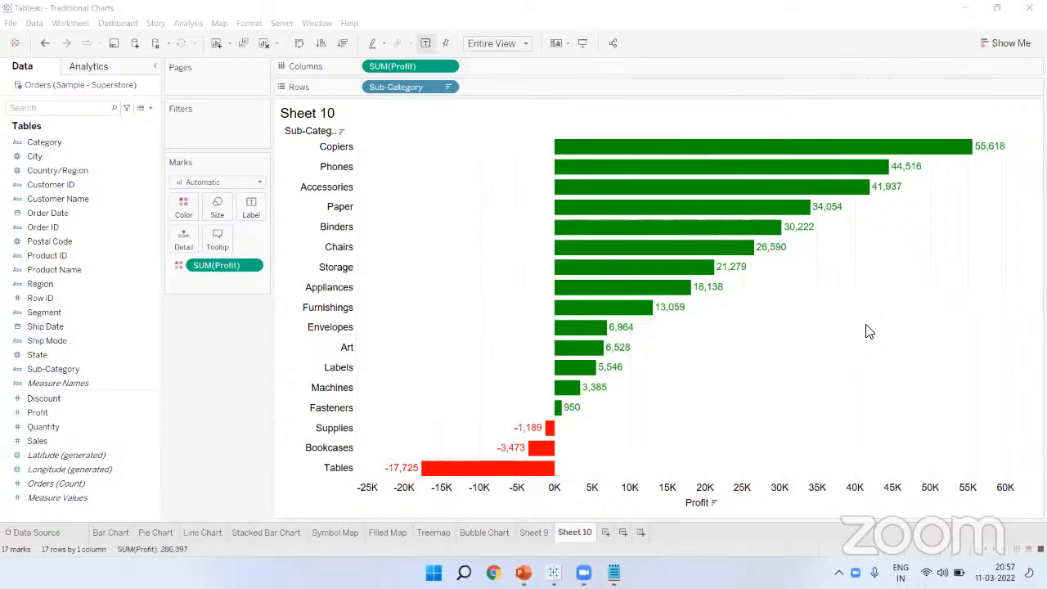
key("ctrl+o")
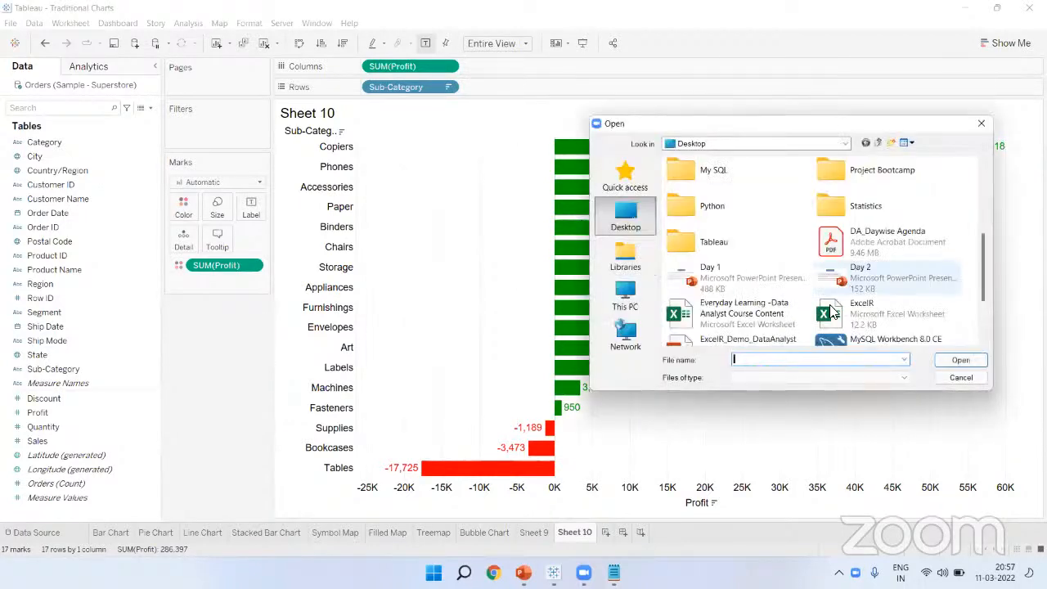
scroll(831, 311, "up", 2)
scroll(832, 311, "down", 3)
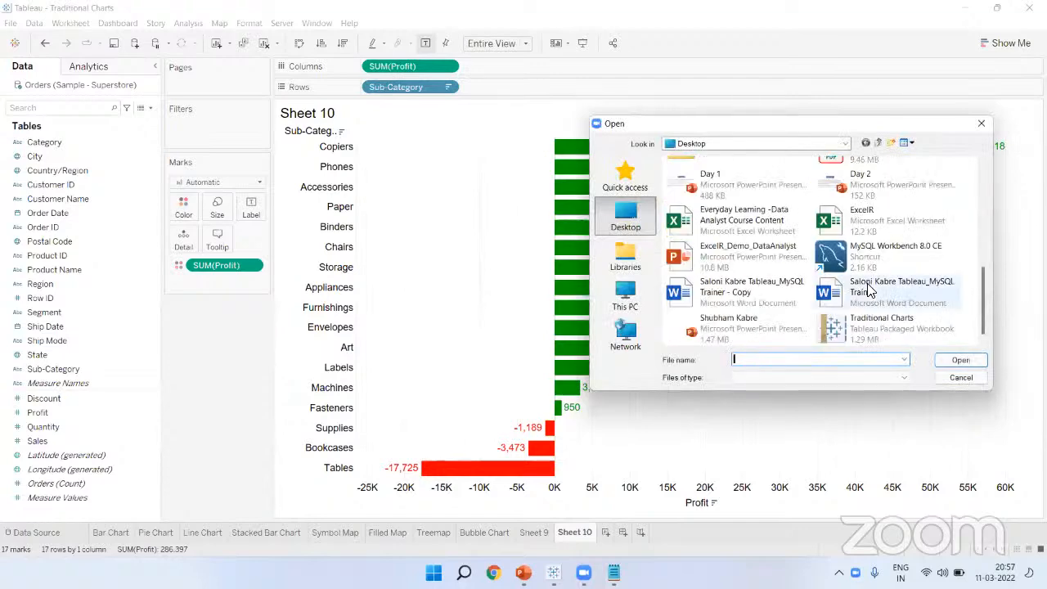
left_click(889, 323)
left_click(961, 360)
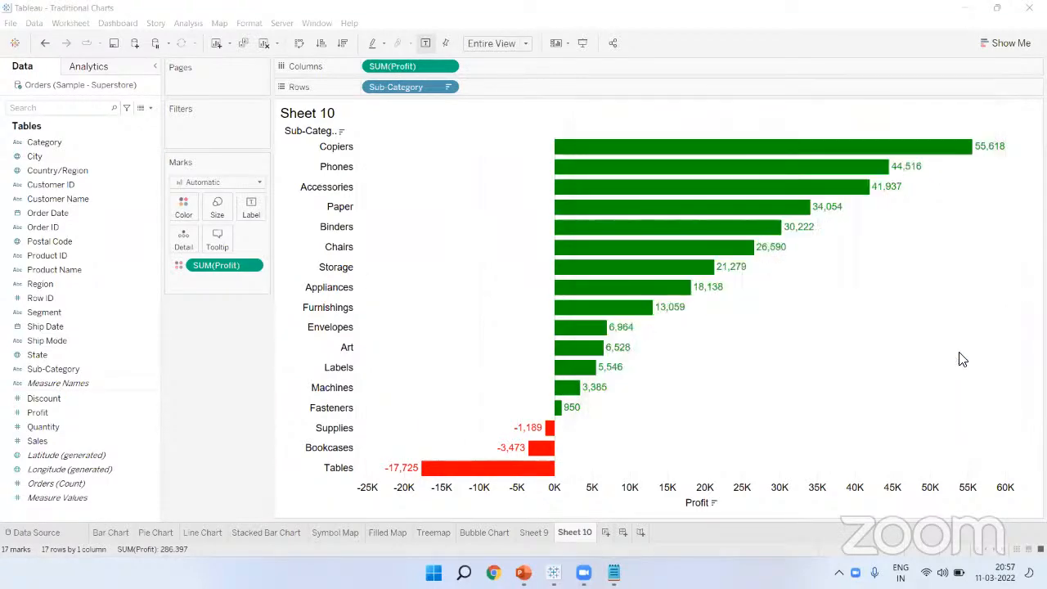